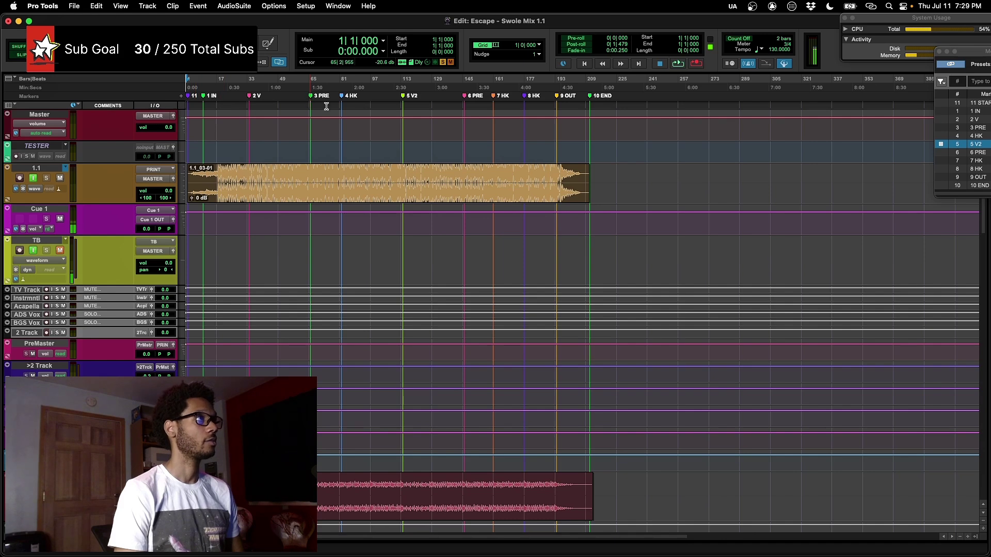
# - Examine the starts of the 1.1 print and BEAT.01 clips around marker 11 START, with the whole beat clip selected
pyautogui.press('t')
pyautogui.press('t')
pyautogui.press('t')
pyautogui.press('t')
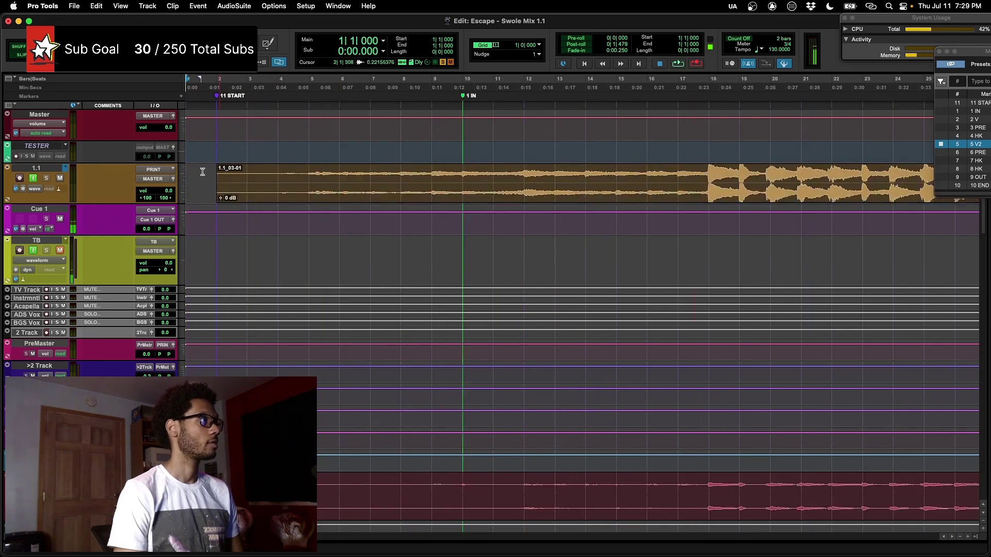
pyautogui.press('super+a')
pyautogui.press('t')
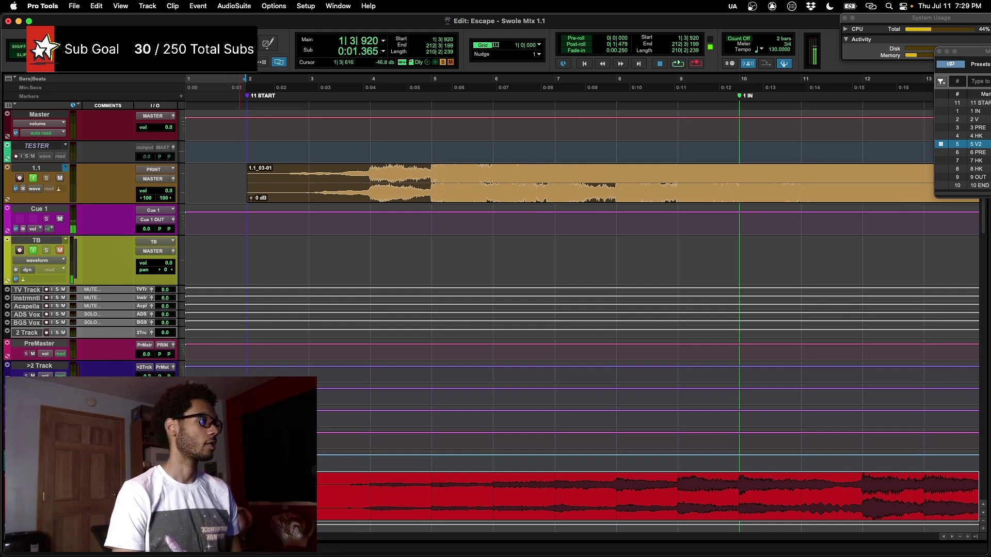
pyautogui.press('r')
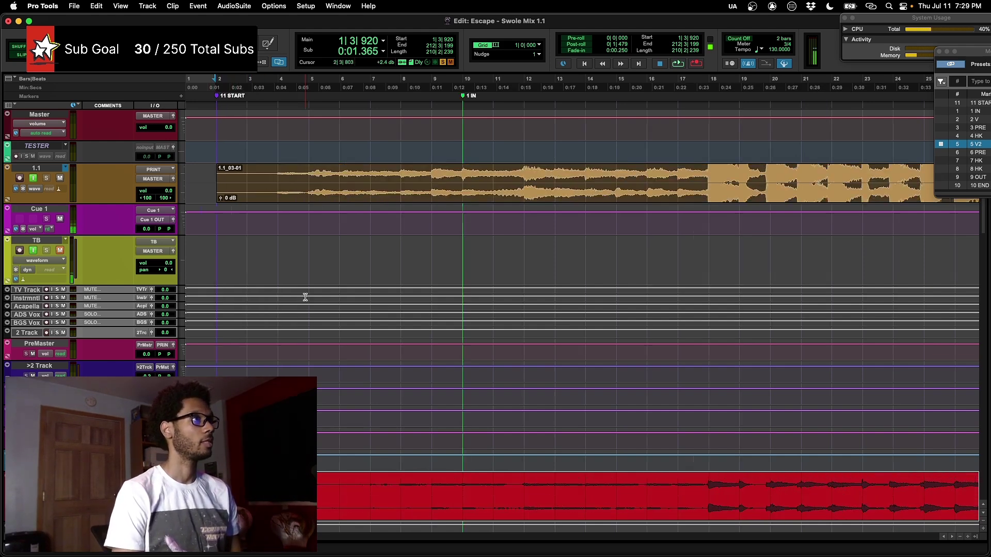
pyautogui.press('r')
pyautogui.press('r')
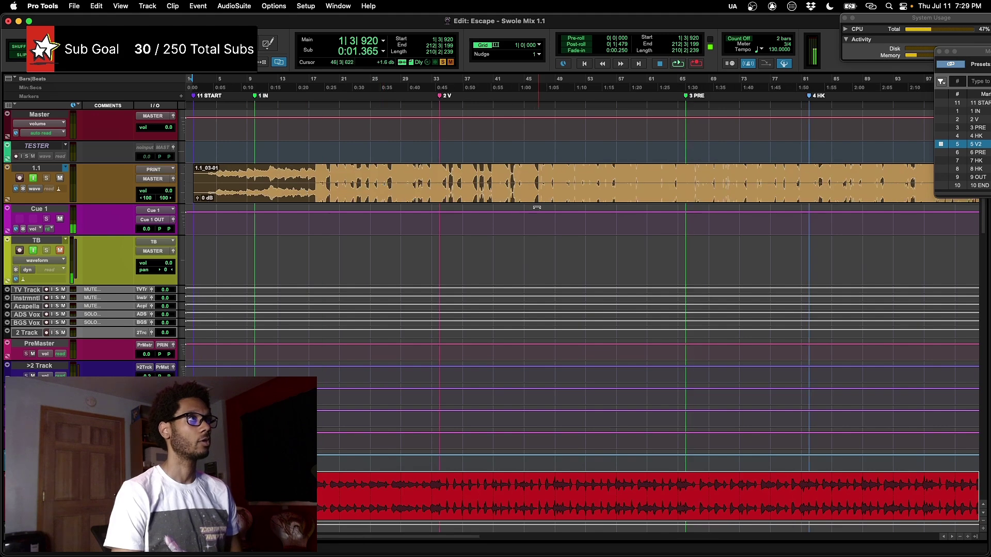
pyautogui.press('r')
pyautogui.press('r')
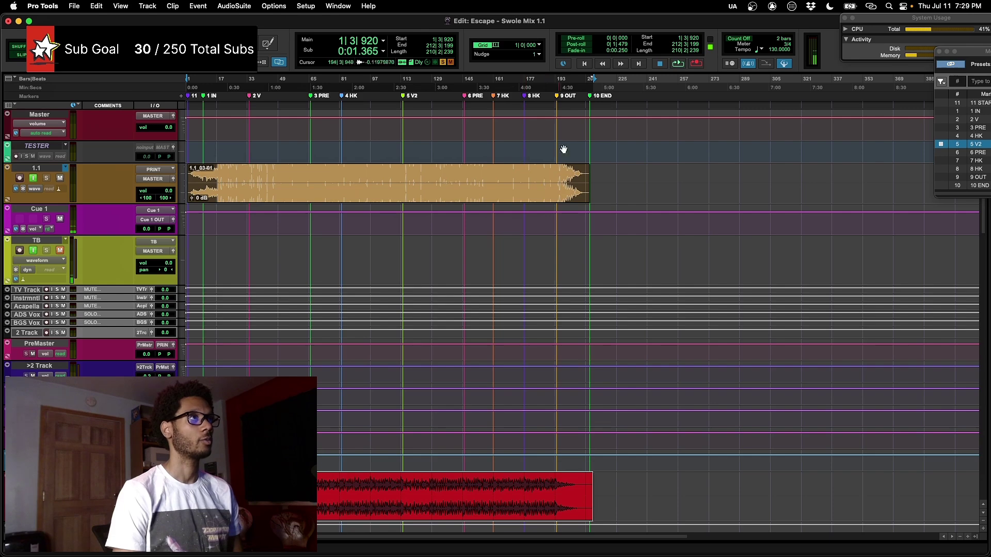
# - Look over the track layout from the print track through the beat, lead vocals and ad-libs to the background vocals
pyautogui.scroll(-1, 421, 342)
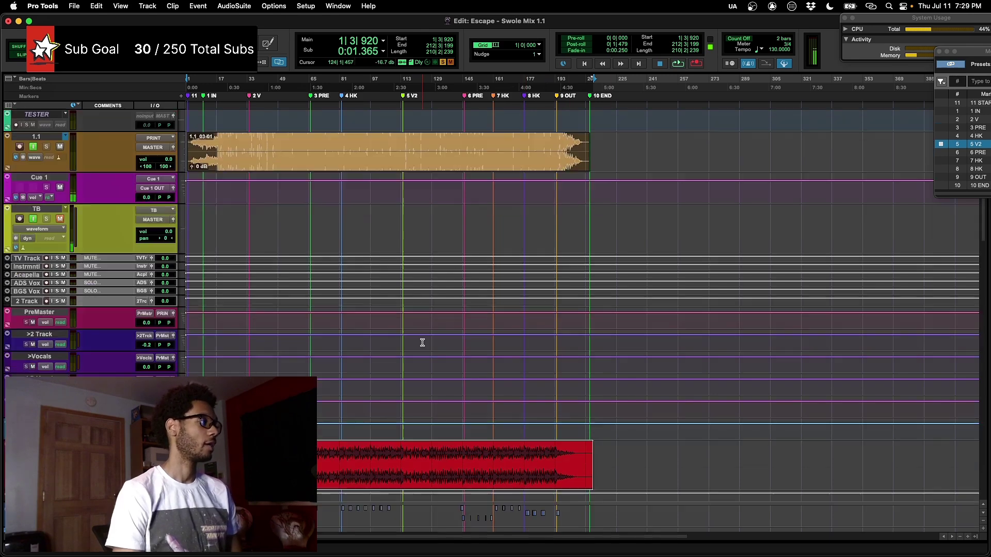
pyautogui.scroll(-5, 407, 345)
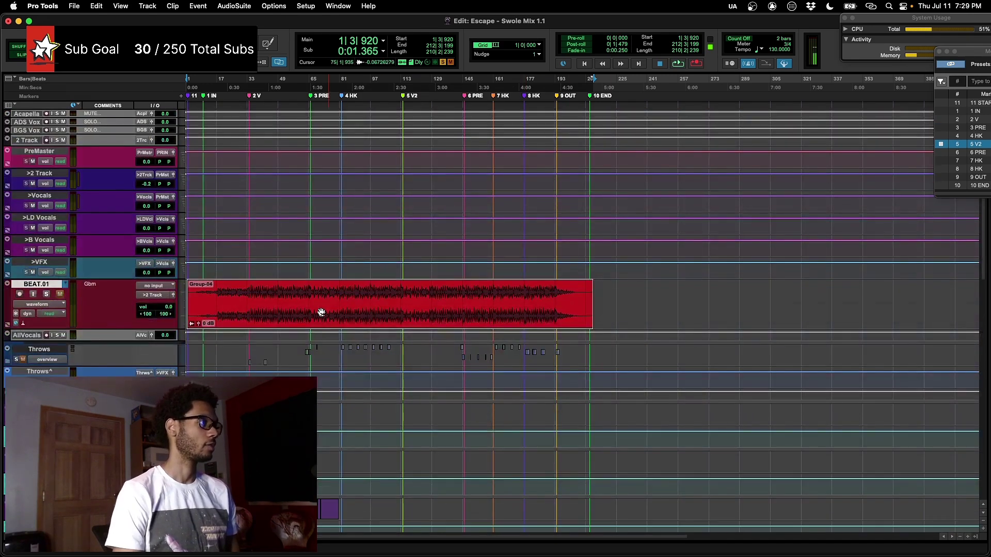
pyautogui.scroll(-5, 294, 314)
pyautogui.scroll(-4, 175, 316)
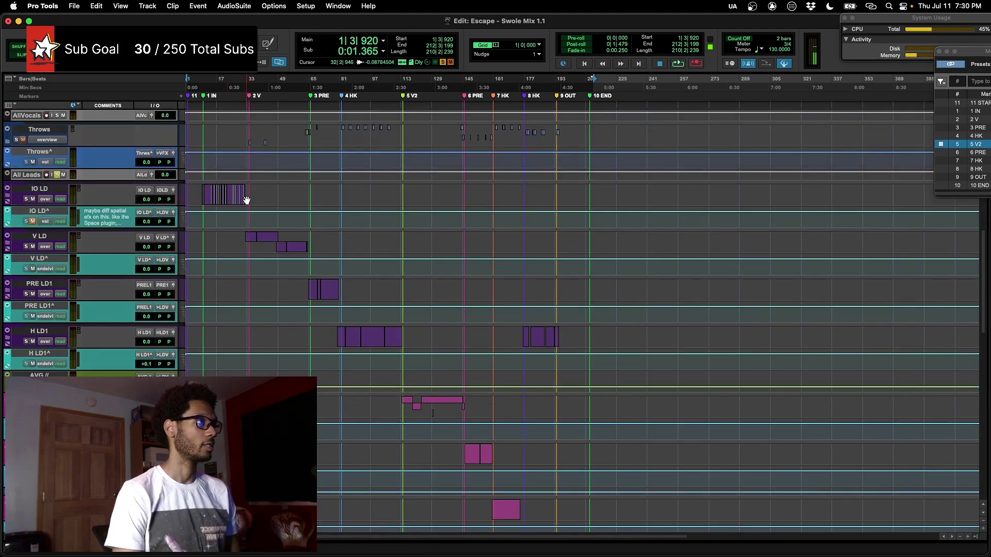
pyautogui.scroll(-4, 438, 372)
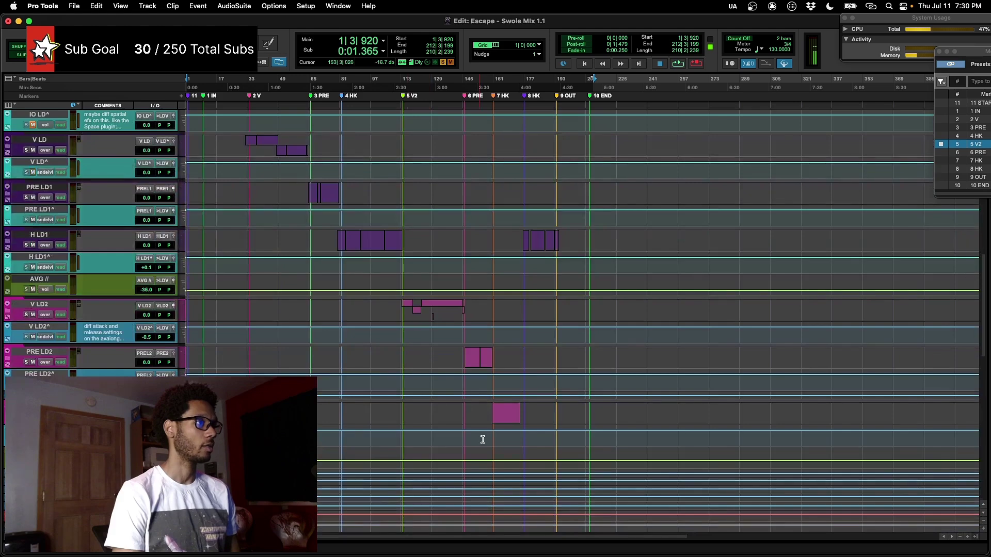
pyautogui.scroll(-7, 421, 369)
pyautogui.scroll(-5, 419, 367)
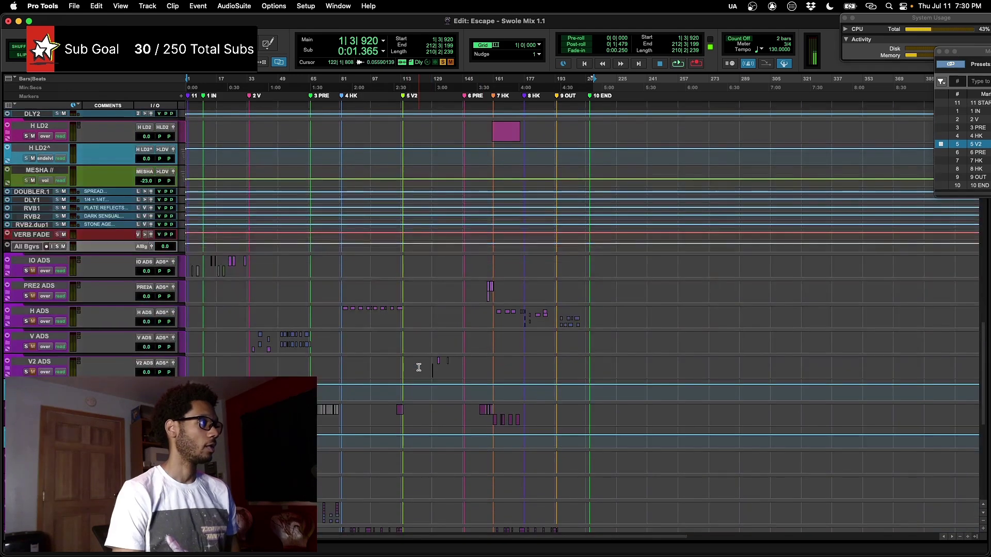
pyautogui.scroll(-1, 418, 367)
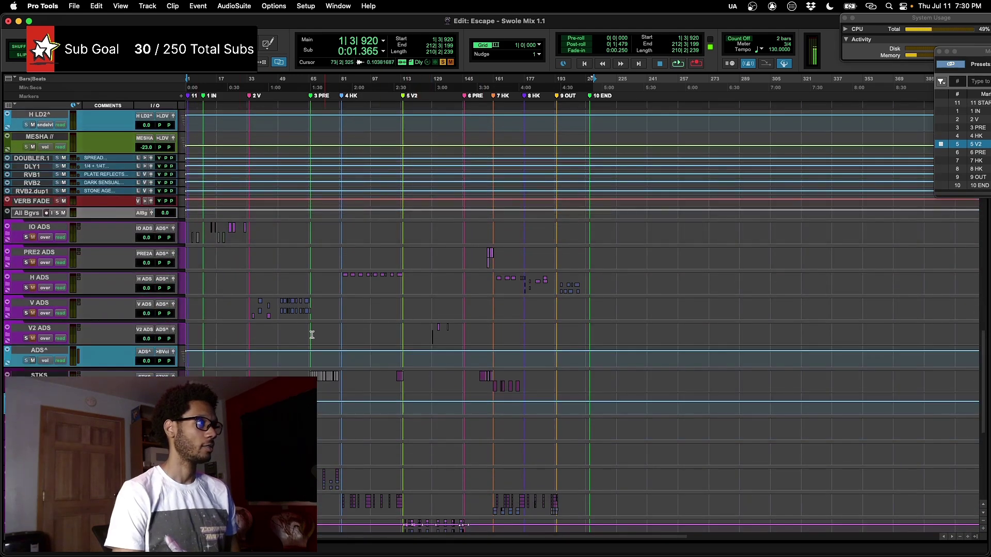
pyautogui.scroll(-3, 279, 330)
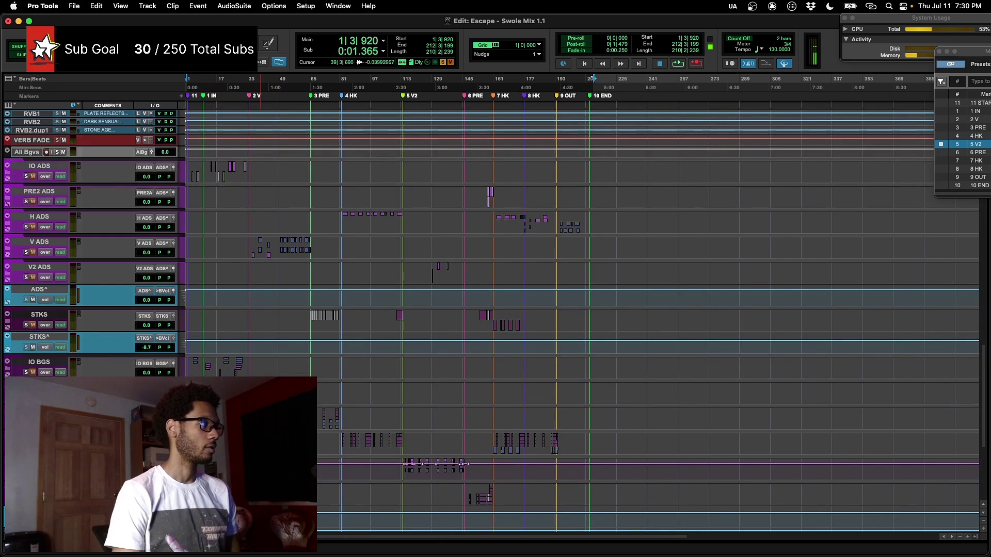
pyautogui.scroll(-2, 385, 351)
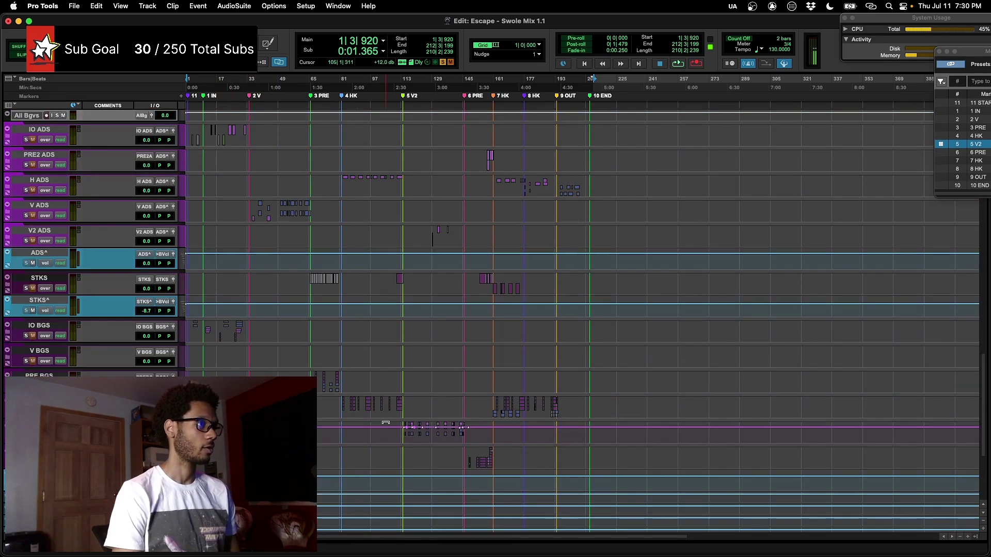
pyautogui.scroll(-2, 405, 434)
# - Switch the V LD2 BGS track from its volume display to the clip overview, and save the session with the cursor at its start
pyautogui.click(334, 396)
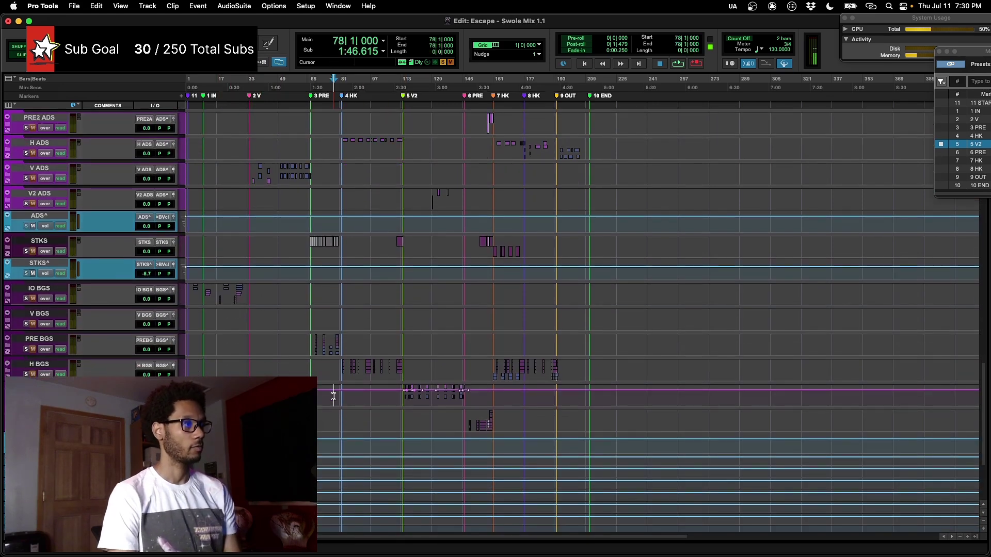
pyautogui.press('-')
pyautogui.press('Return')
pyautogui.press('super+s')
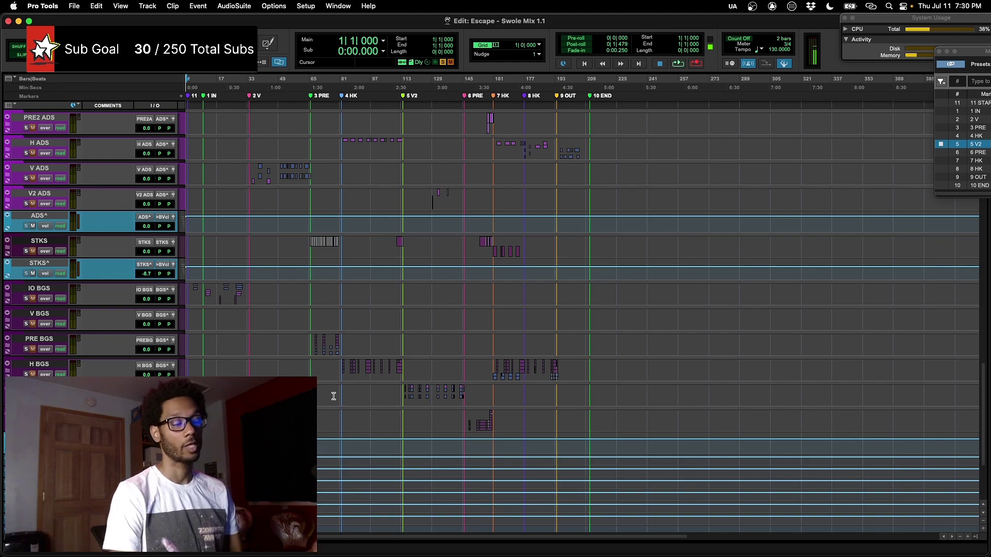
# - Play the session from the start while looking over the beat and lead vocal tracks, and stop playback
pyautogui.press('t')
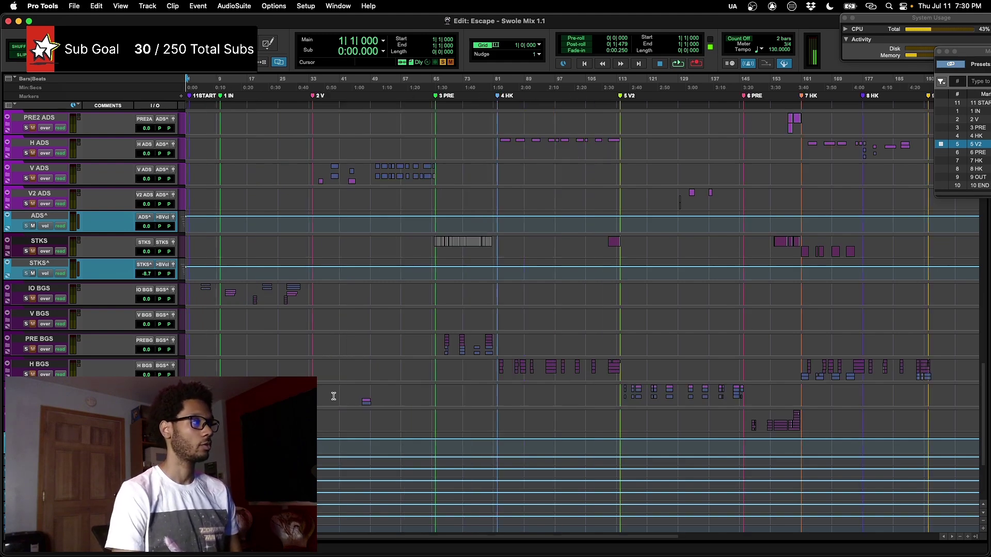
pyautogui.scroll(2, 333, 399)
pyautogui.press('space')
pyautogui.scroll(-15, 333, 398)
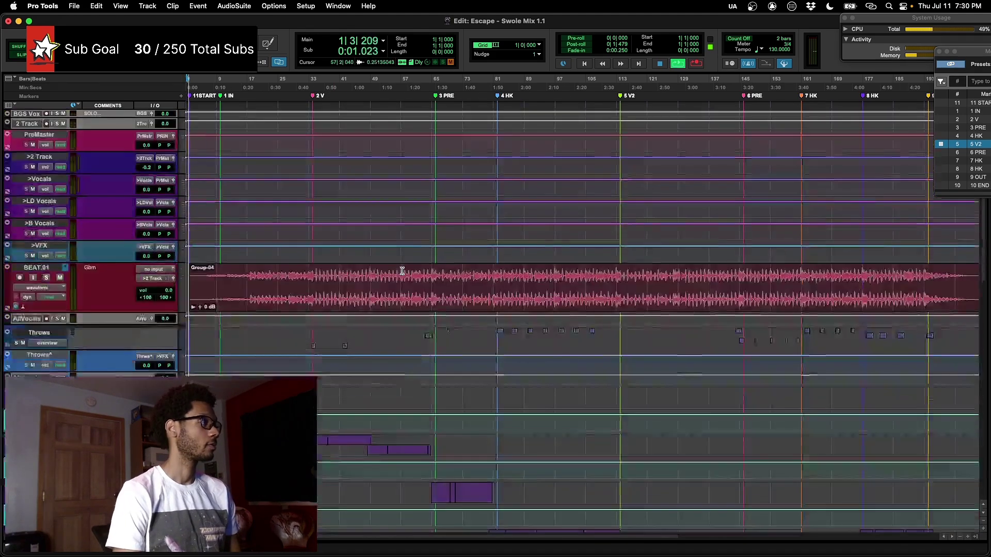
pyautogui.scroll(-1, 402, 272)
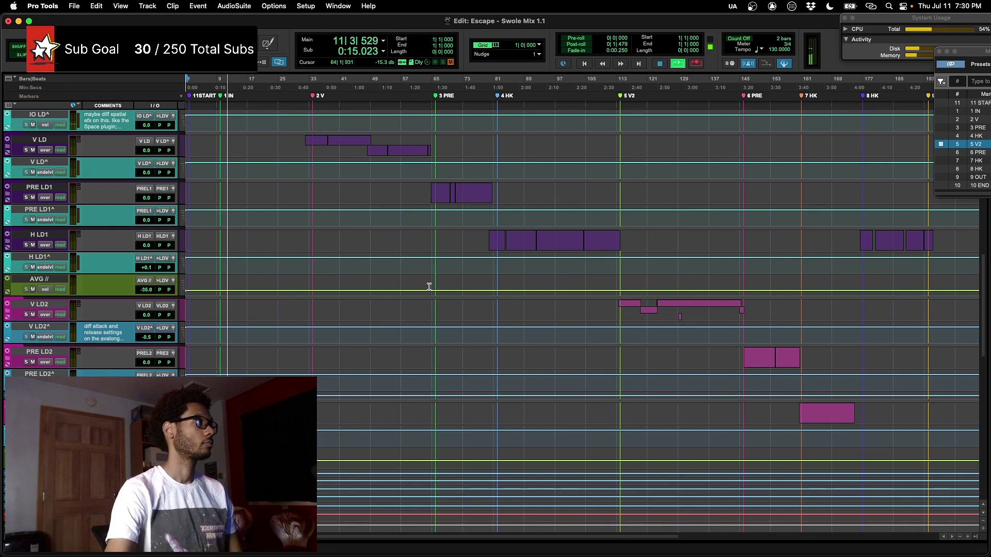
pyautogui.scroll(5, 77, 248)
pyautogui.press('space')
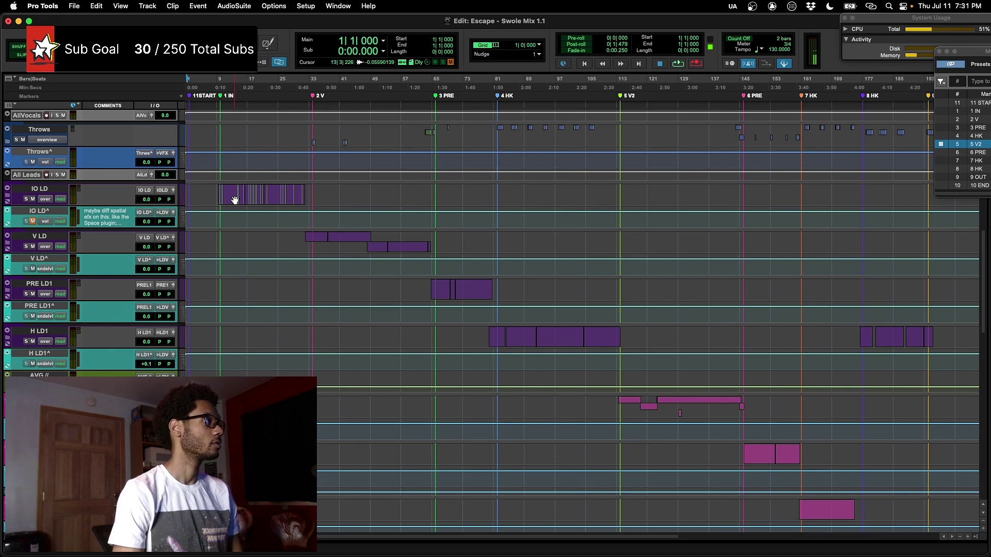
# - Start playback from the session start and examine the opening of the BEAT.01 and IO LD clips
pyautogui.press('space')
pyautogui.press('super+bracketright')
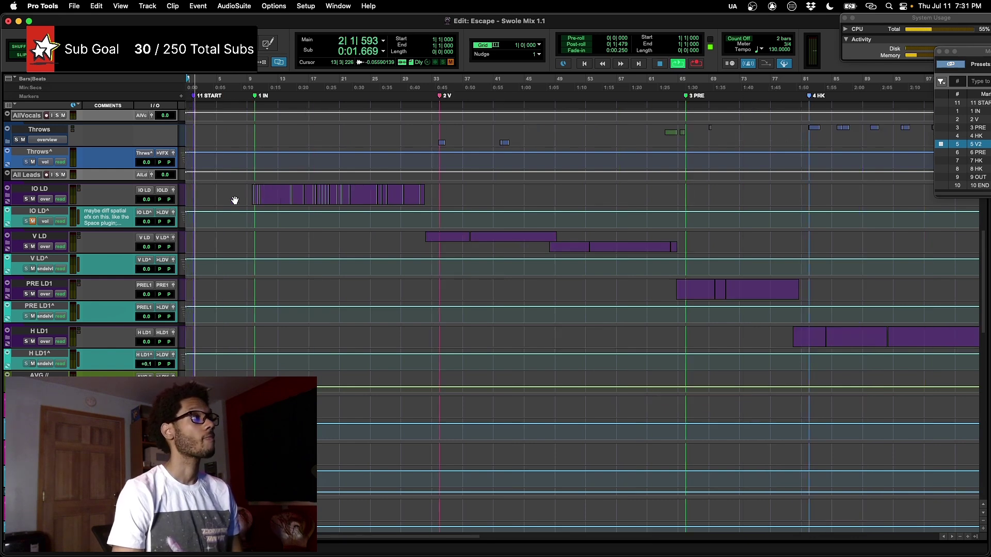
pyautogui.press('super+bracketright')
pyautogui.scroll(5, 235, 199)
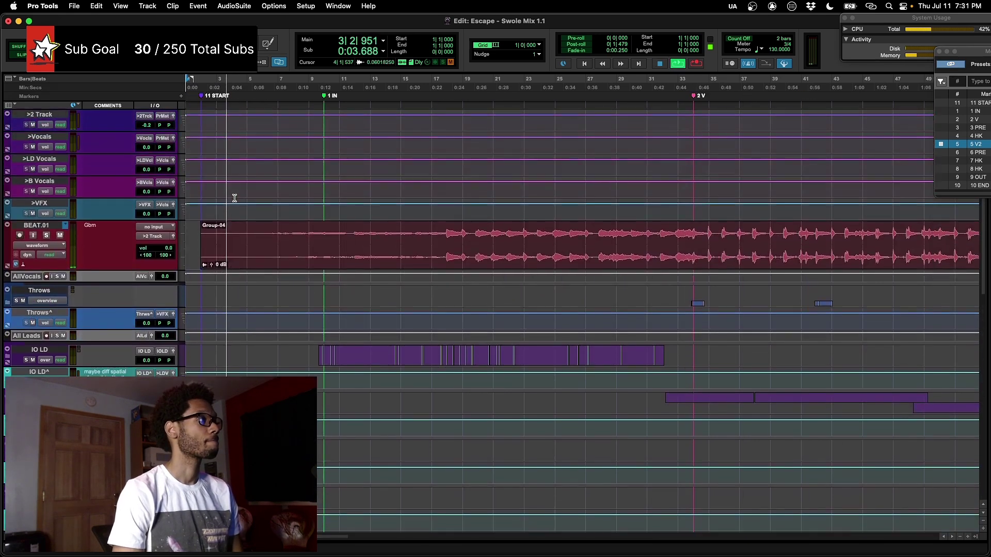
pyautogui.scroll(2, 235, 199)
pyautogui.press('super+bracketleft')
pyautogui.press('super+bracketleft')
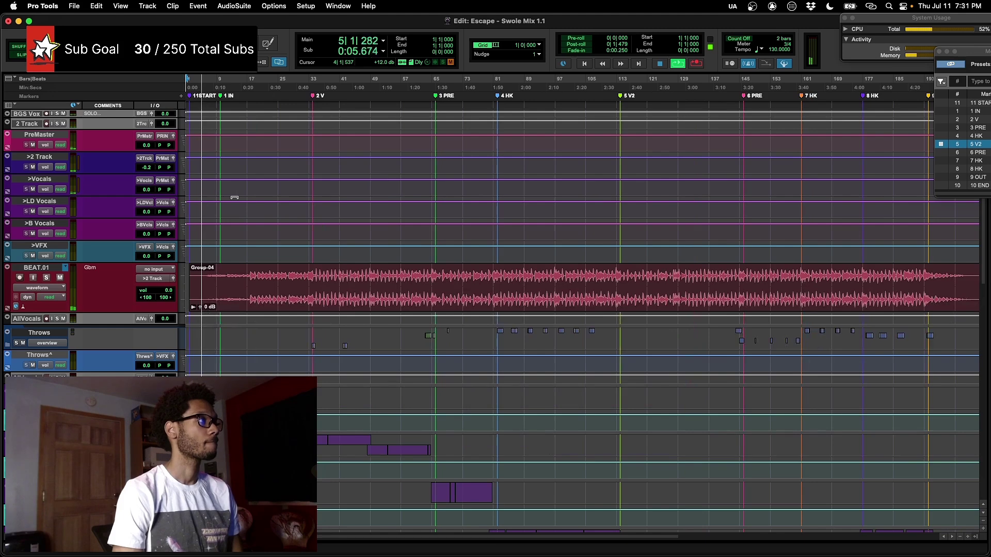
# - Show the Inserts A-E, Inserts F-J and Sends A-E columns beside the tracks
pyautogui.rightClick(127, 107)
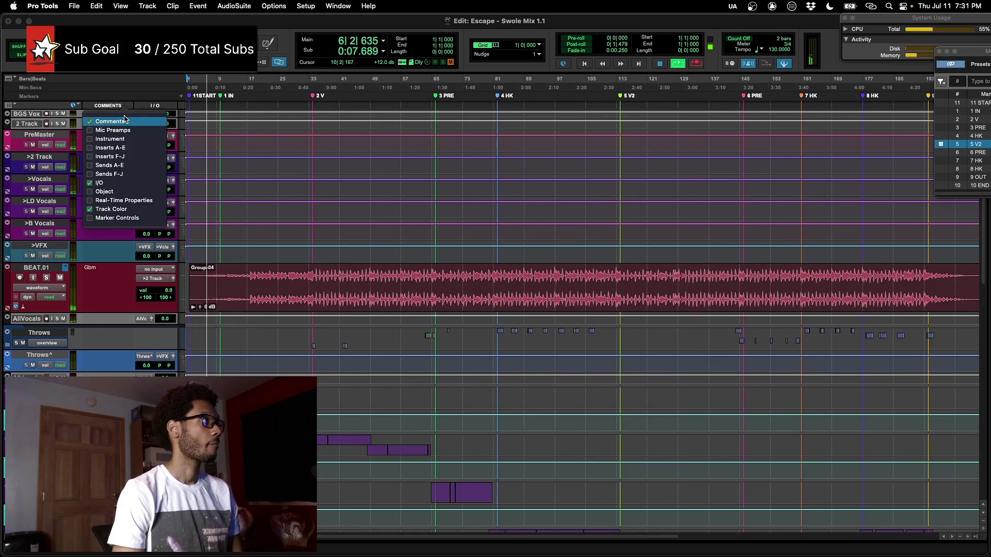
pyautogui.click(114, 149)
pyautogui.click(114, 157)
pyautogui.click(113, 166)
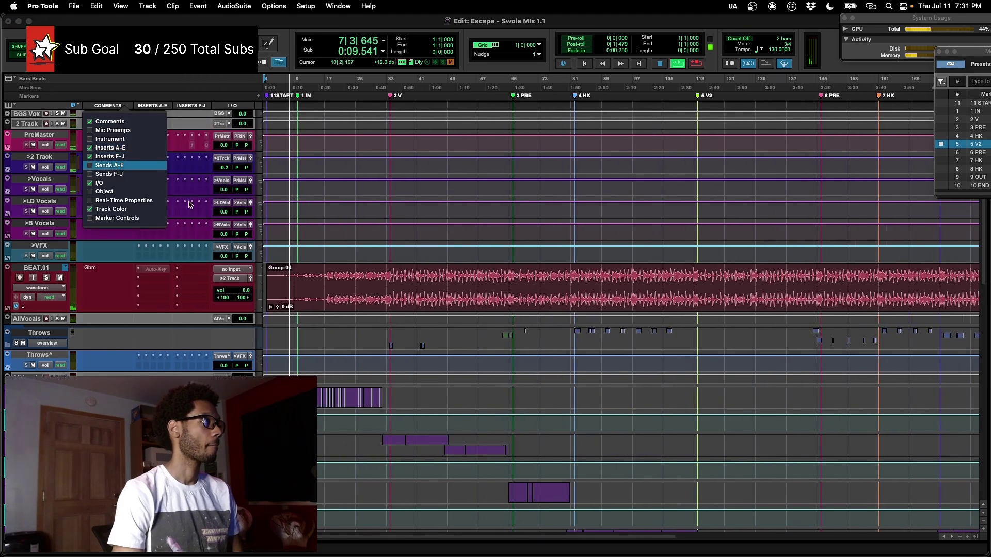
pyautogui.click(333, 290)
# - Review the inserts and sends on the lead vocal, effects, ad-lib and background vocal tracks while the mix plays
pyautogui.scroll(-7, 363, 335)
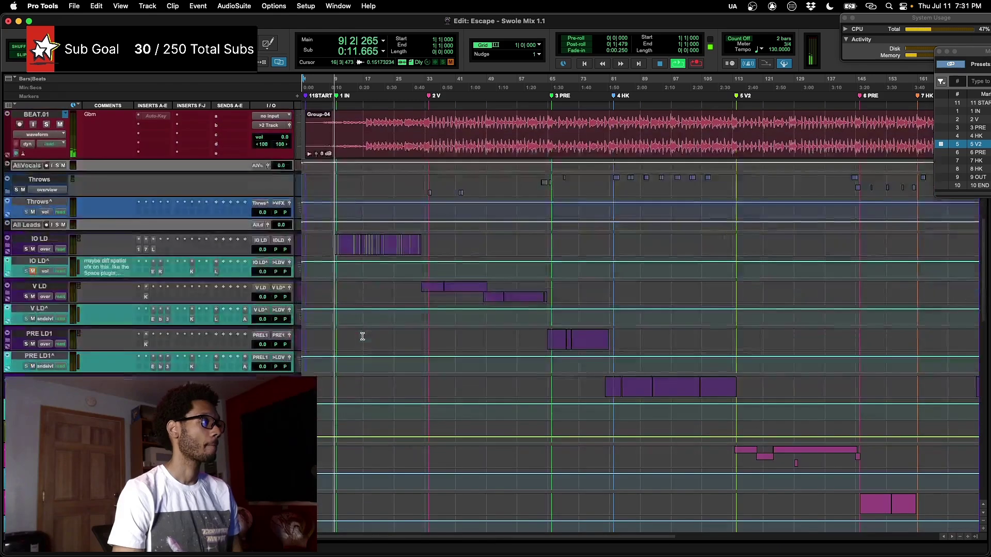
pyautogui.scroll(-8, 363, 336)
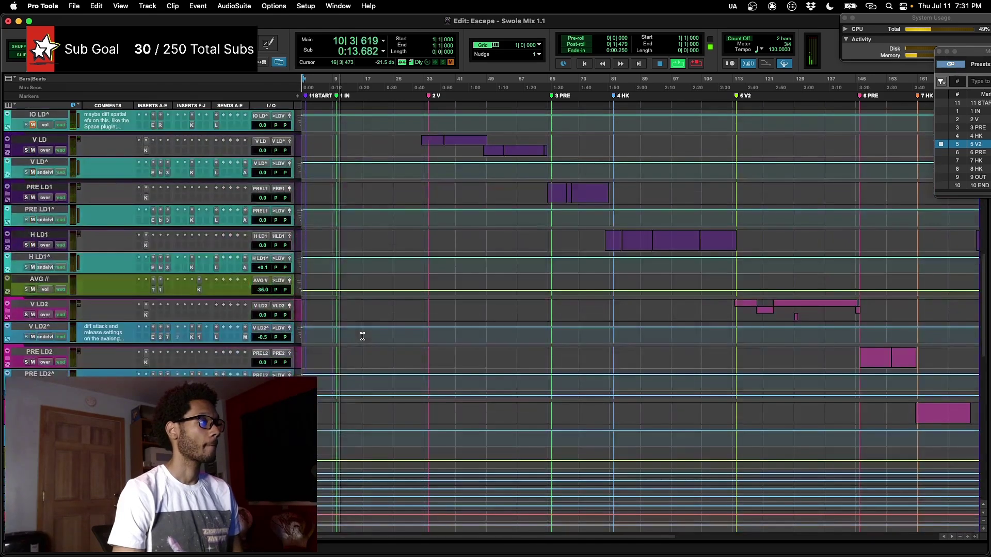
pyautogui.scroll(-1, 362, 336)
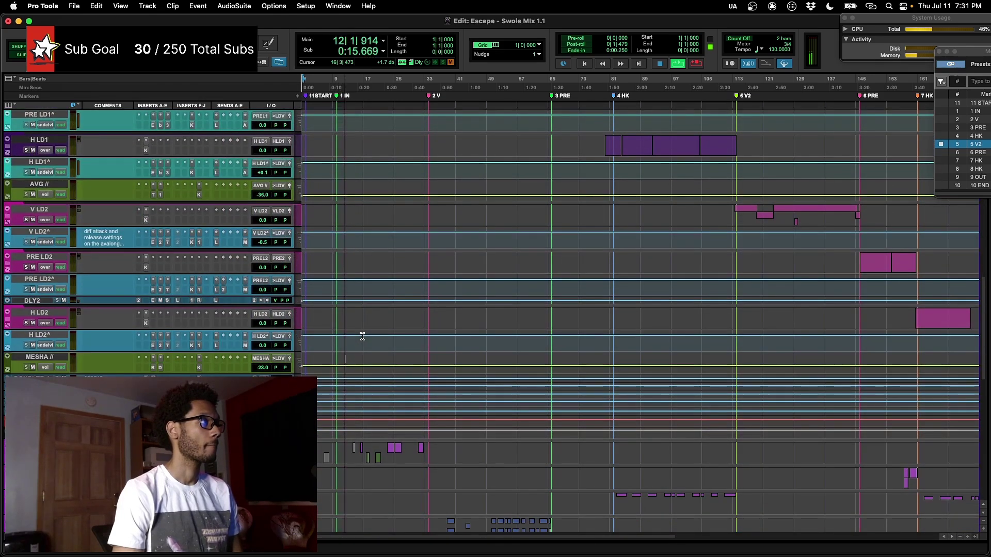
pyautogui.scroll(3, 363, 336)
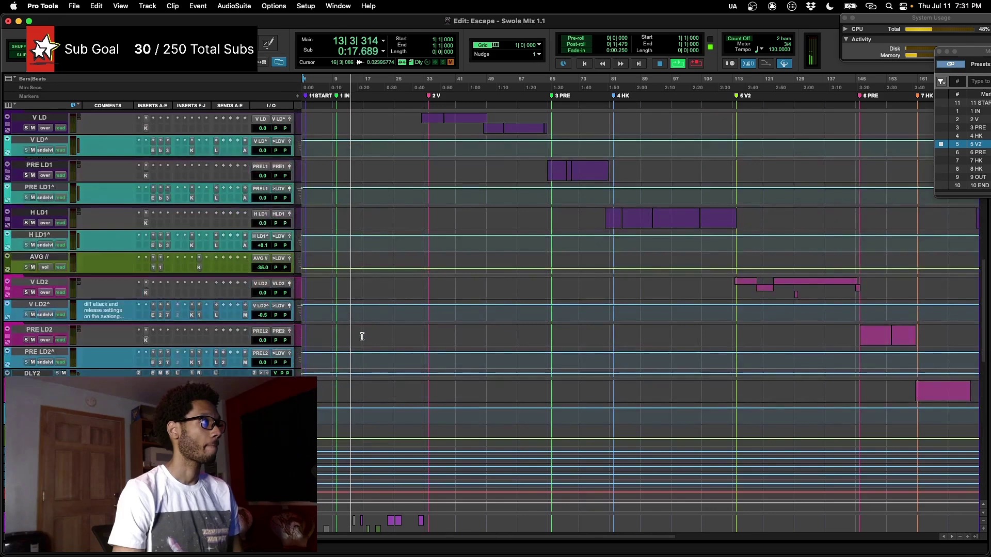
pyautogui.scroll(4, 362, 336)
pyautogui.scroll(-5, 362, 338)
pyautogui.scroll(7, 363, 340)
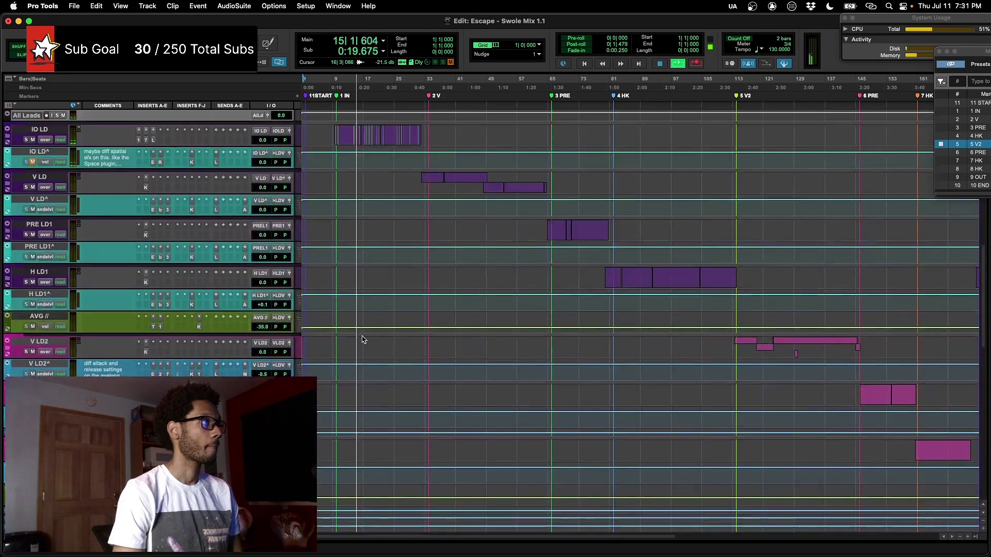
pyautogui.scroll(-10, 362, 338)
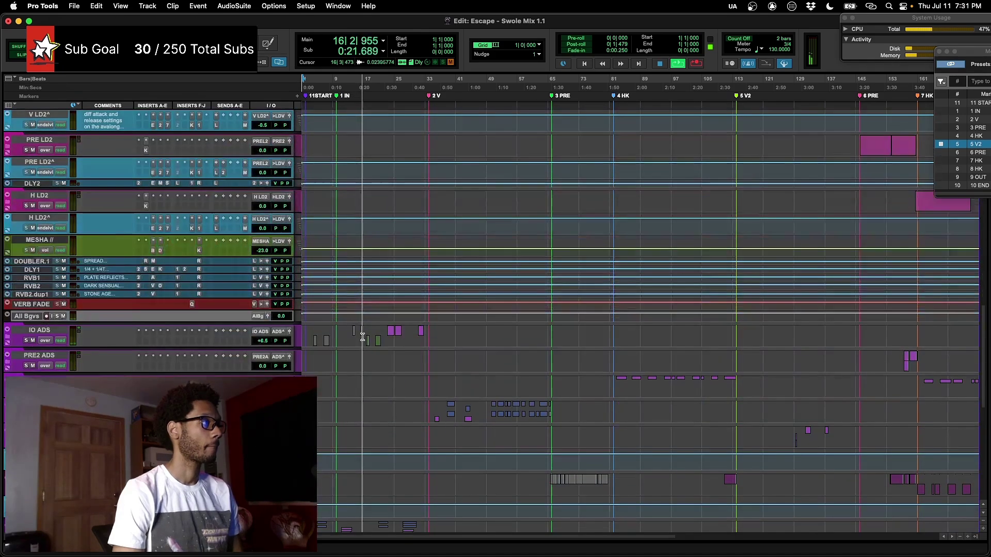
pyautogui.scroll(-10, 363, 336)
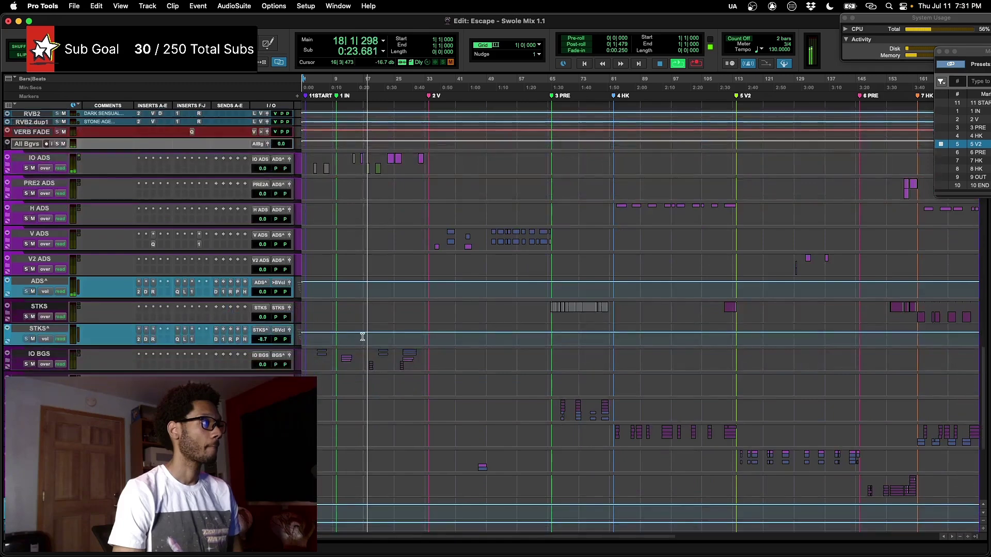
pyautogui.scroll(-10, 363, 336)
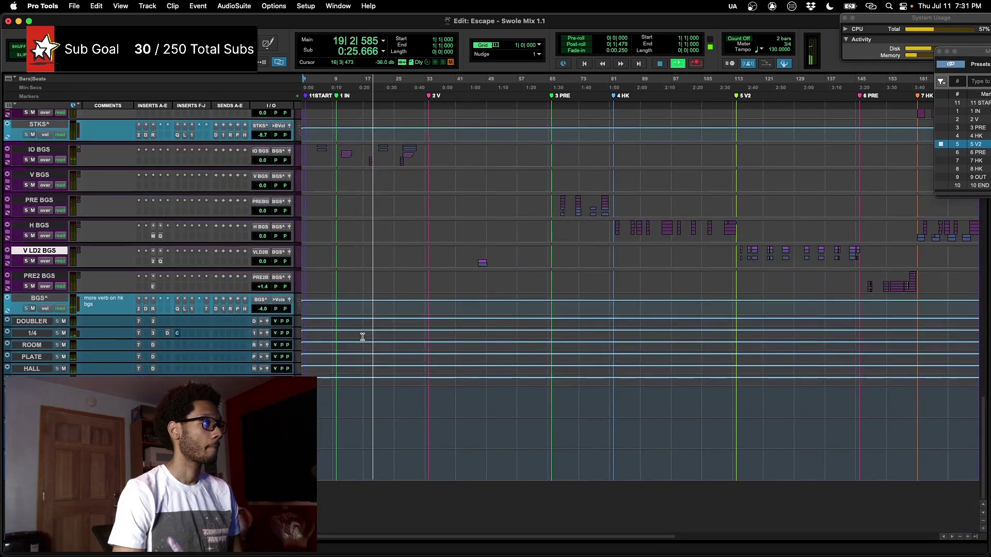
pyautogui.scroll(10, 362, 336)
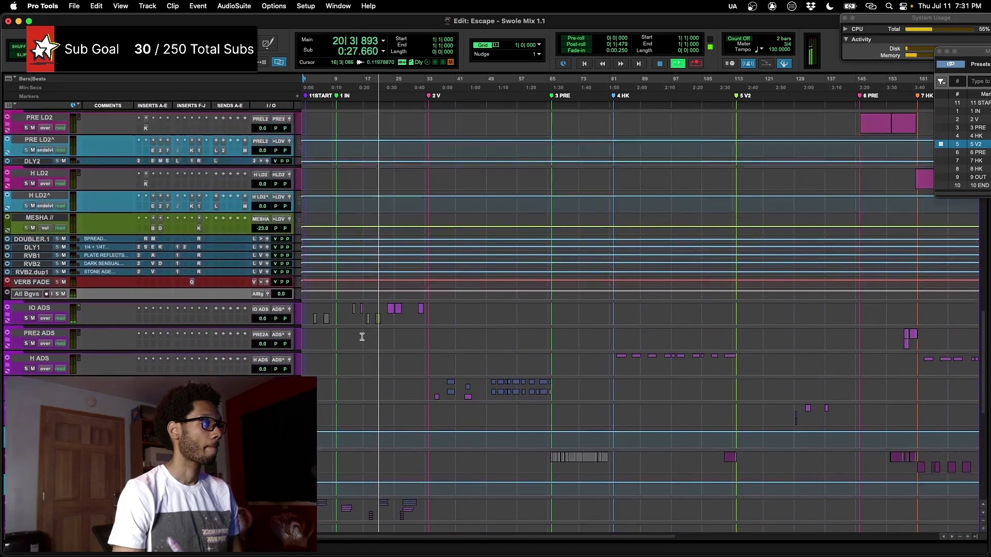
pyautogui.scroll(10, 363, 336)
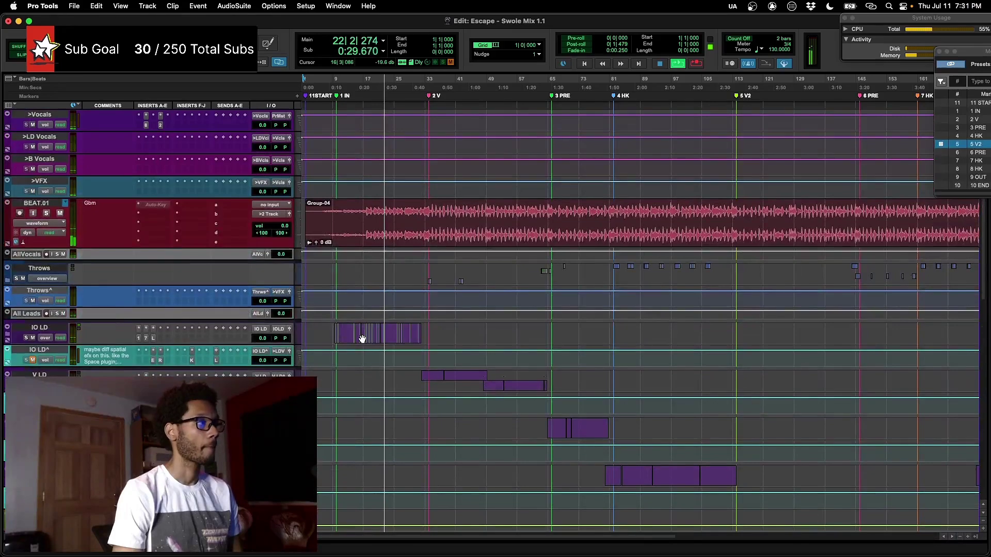
pyautogui.scroll(-5, 362, 338)
pyautogui.press('r')
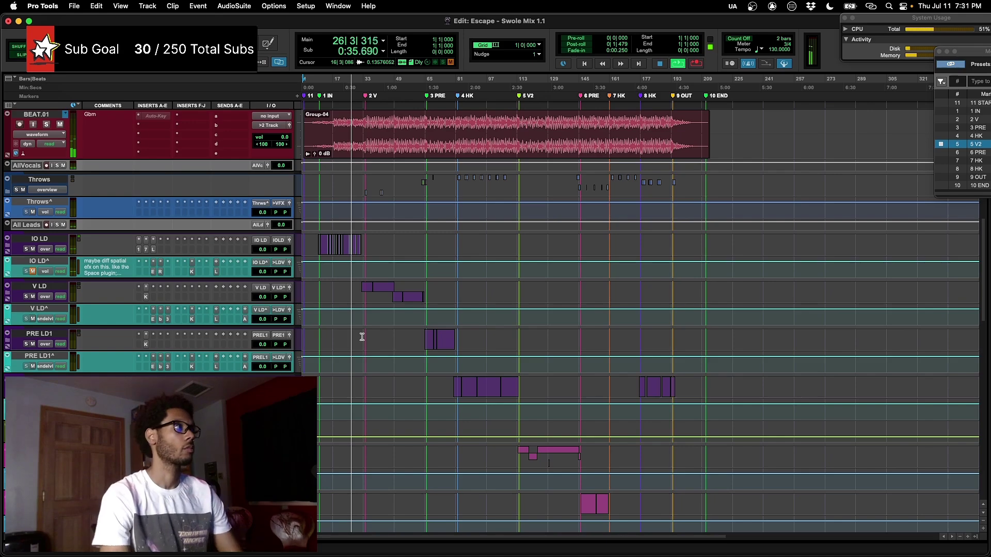
# - Look over the print, master, bus and vocal tracks while the mix plays to its end, and stop playback
pyautogui.scroll(10, 362, 336)
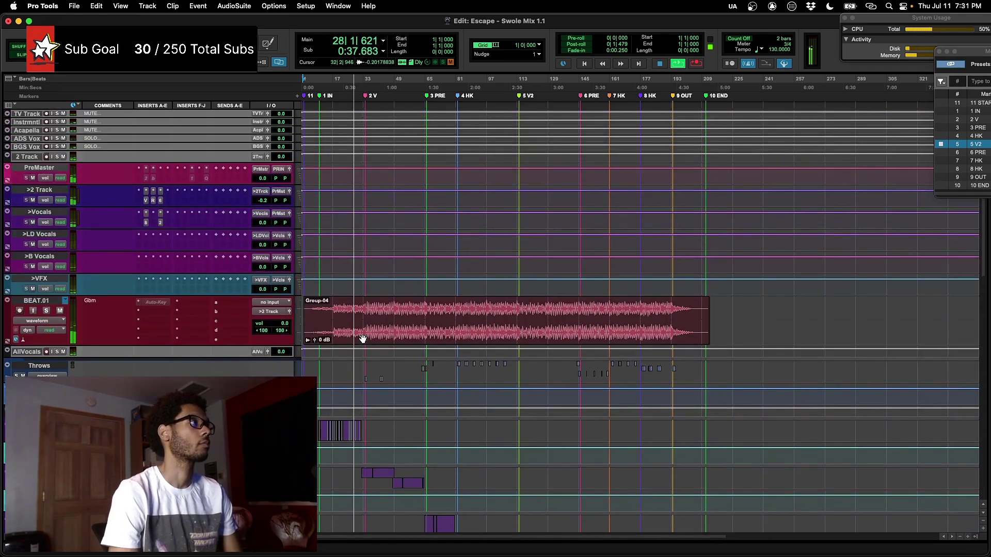
pyautogui.scroll(8, 362, 338)
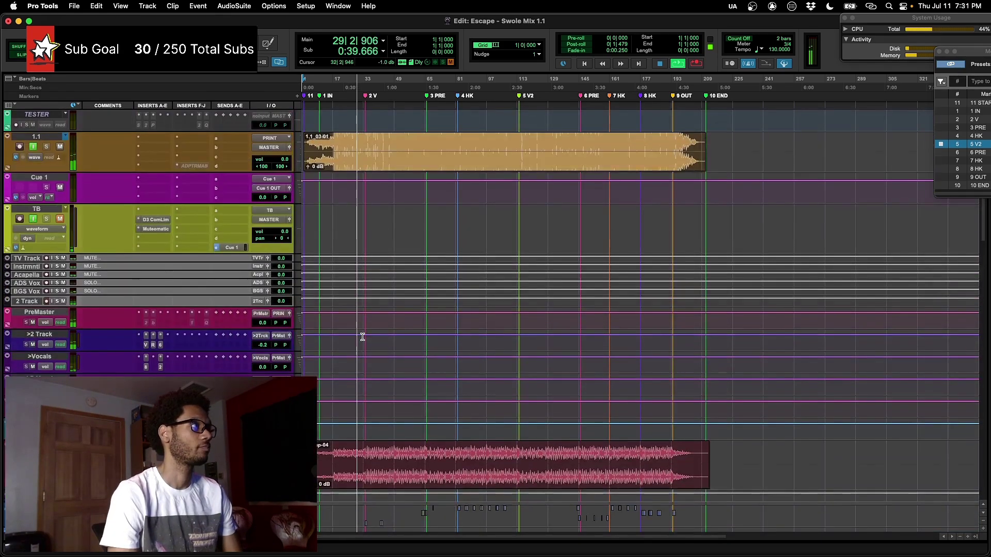
pyautogui.scroll(-12, 362, 337)
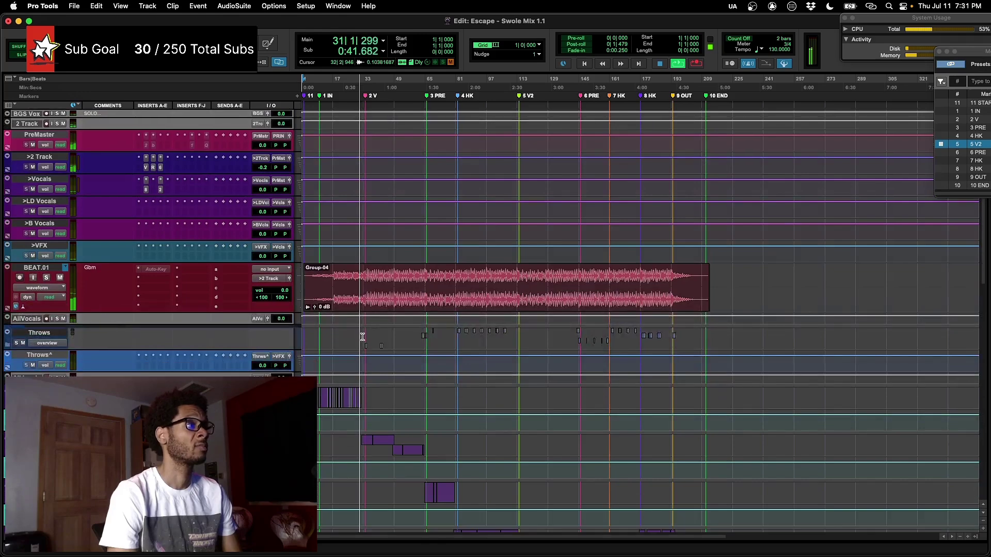
pyautogui.scroll(-10, 362, 336)
pyautogui.scroll(3, 362, 336)
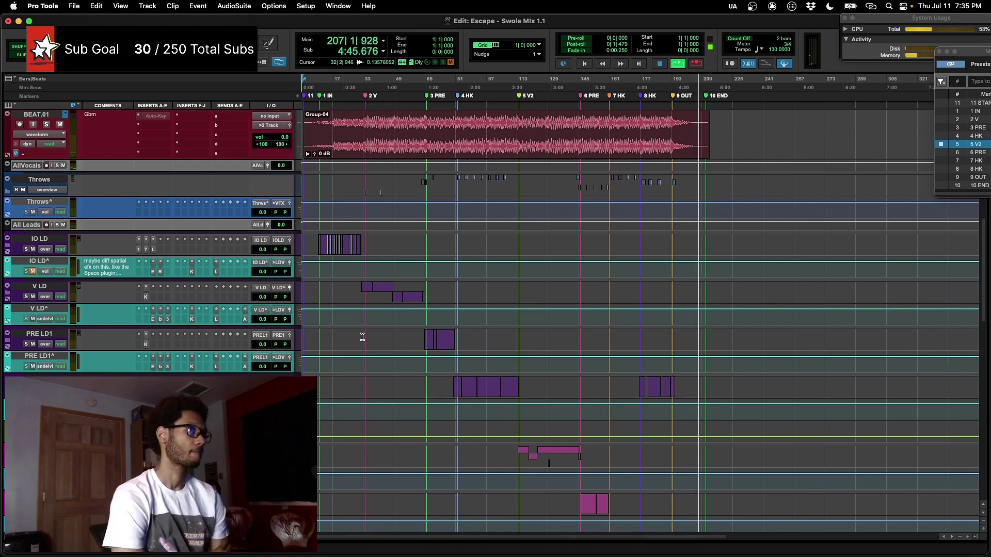
pyautogui.press('space')
# - Examine the passage leading into the 2 V marker and place the cursor at bar 31 on BEAT.01
pyautogui.press('super+bracketright')
pyautogui.press('super+bracketright')
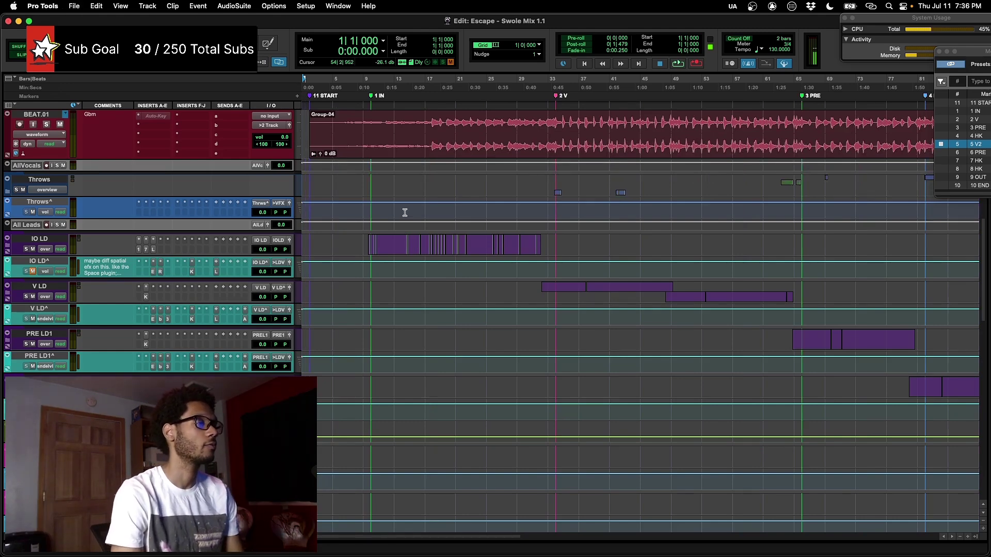
pyautogui.scroll(2, 405, 213)
pyautogui.scroll(-2, 406, 212)
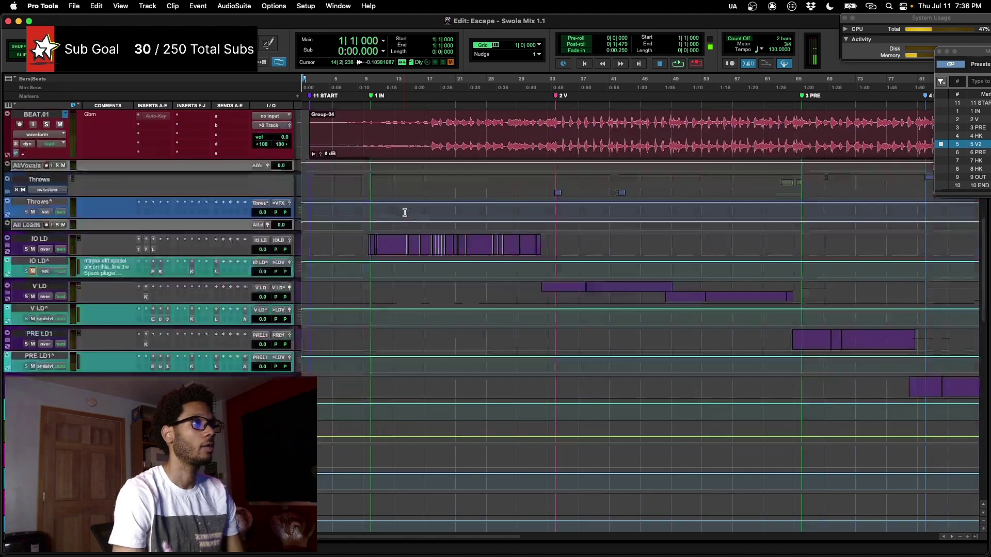
pyautogui.click(520, 131)
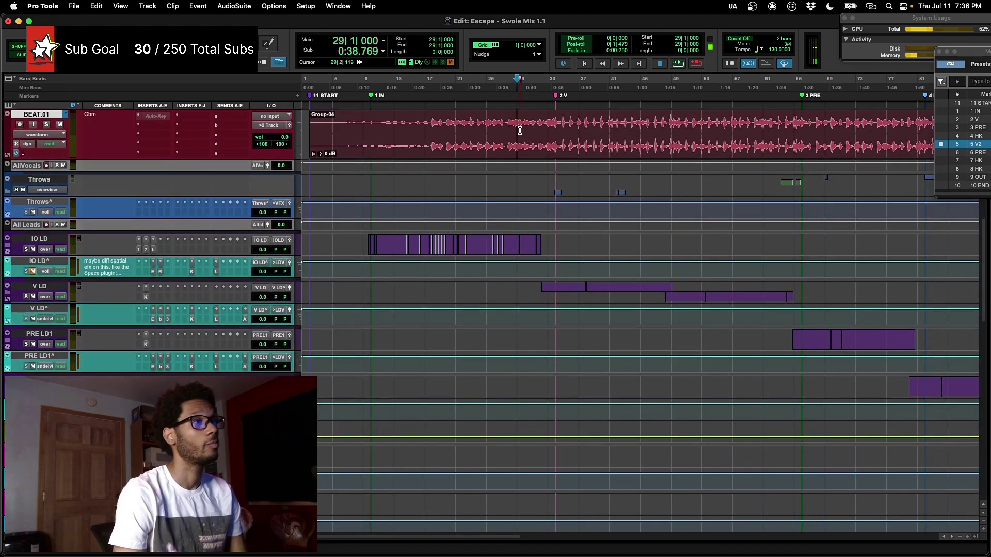
pyautogui.press('super+bracketright')
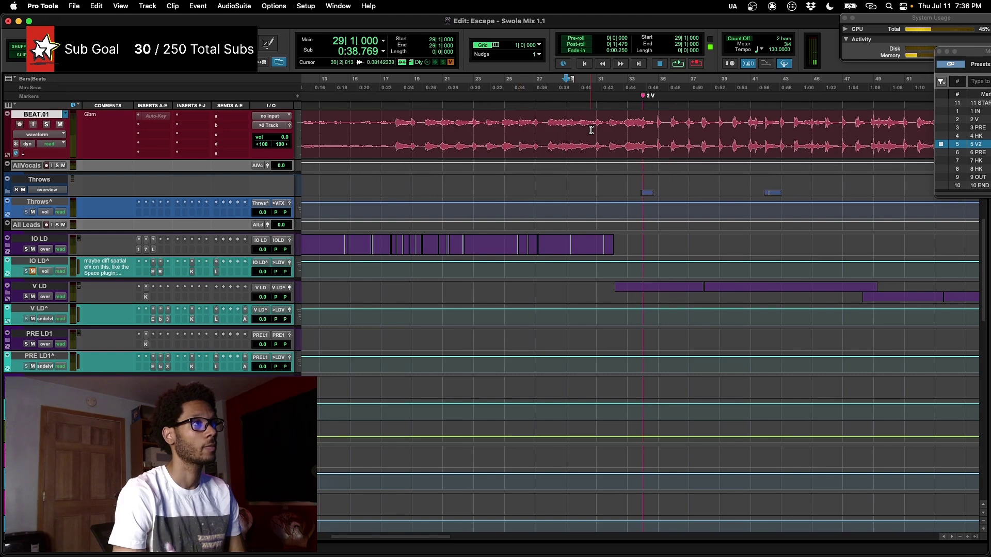
pyautogui.click(596, 129)
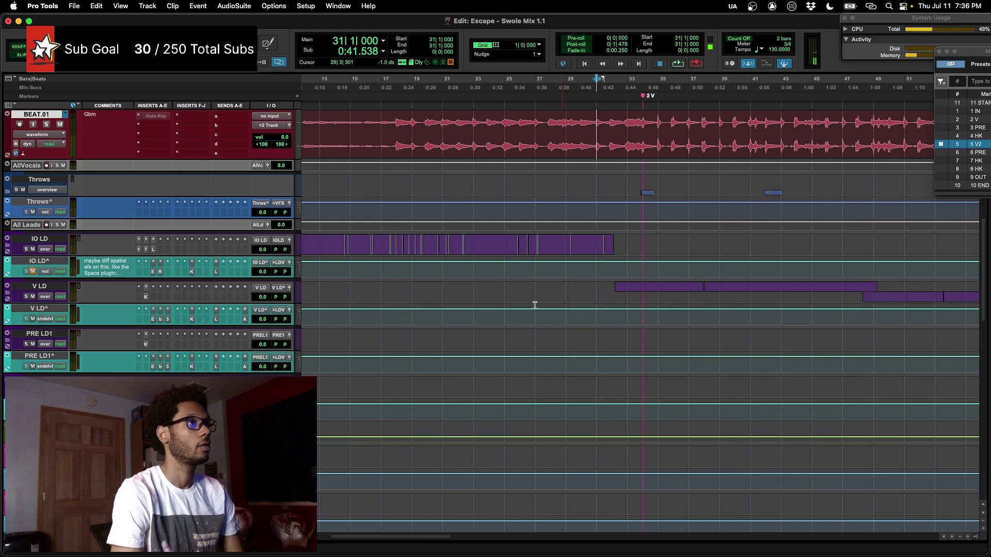
# - Solo the All Leads VCA and play the lead vocals from bar 32 on V LD into the 2 V section, and stop
pyautogui.click(56, 226)
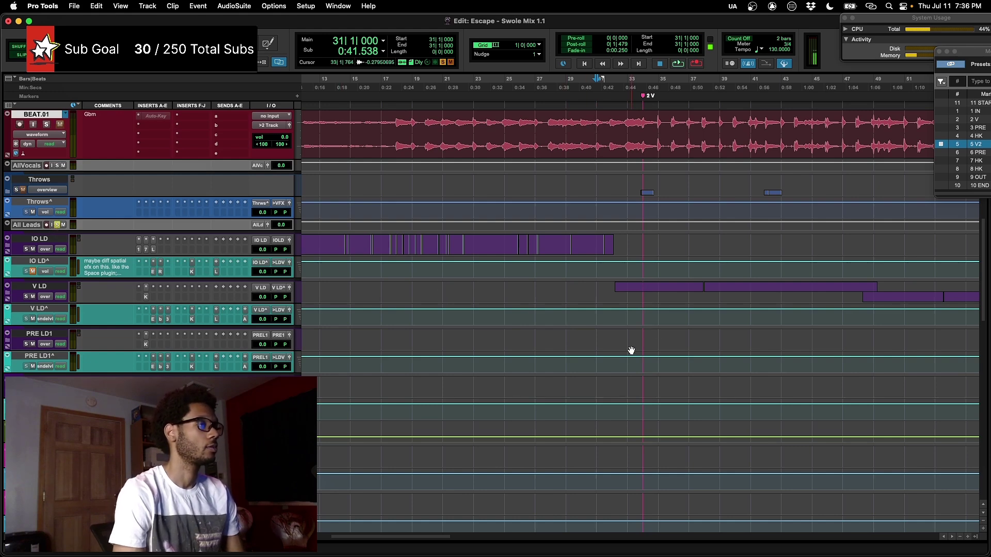
pyautogui.click(606, 286)
pyautogui.press('space')
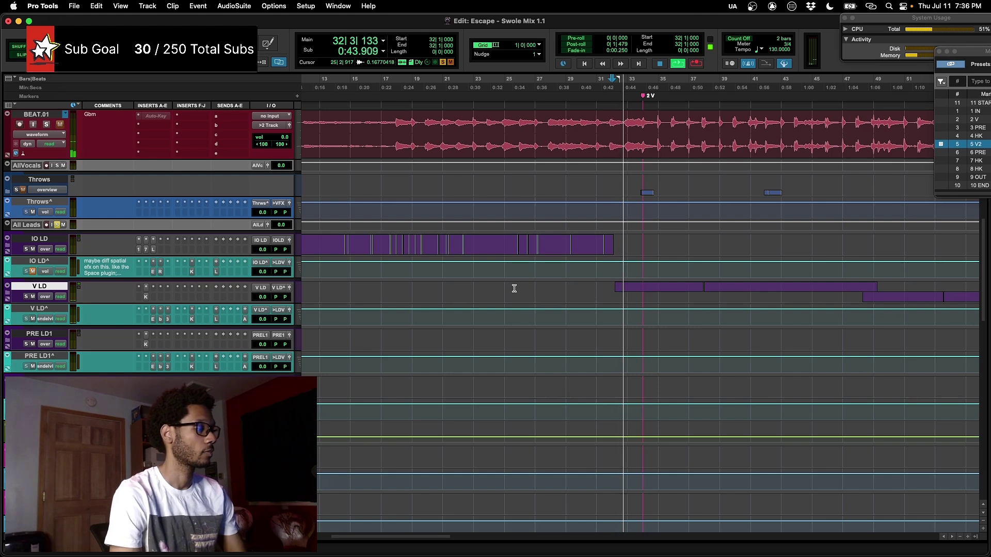
pyautogui.press('r')
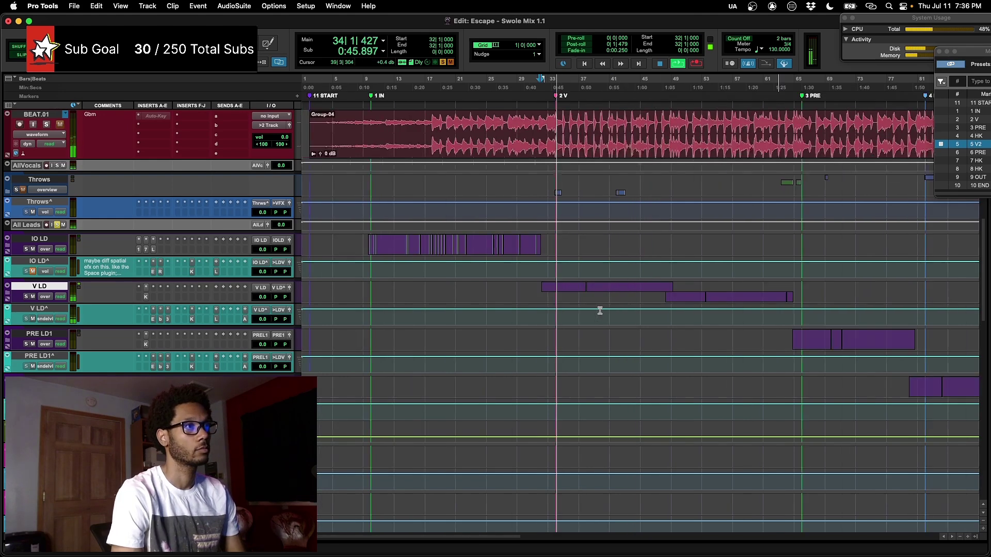
pyautogui.press('space')
# - Select the V LD clips from bar 33 to the 3 PRE marker and inspect the V LD folder's member channels in the Mix window
pyautogui.moveTo(603, 288); pyautogui.dragTo(803, 296)
pyautogui.keyDown('shift'); pyautogui.click(544, 296); pyautogui.keyUp('shift')
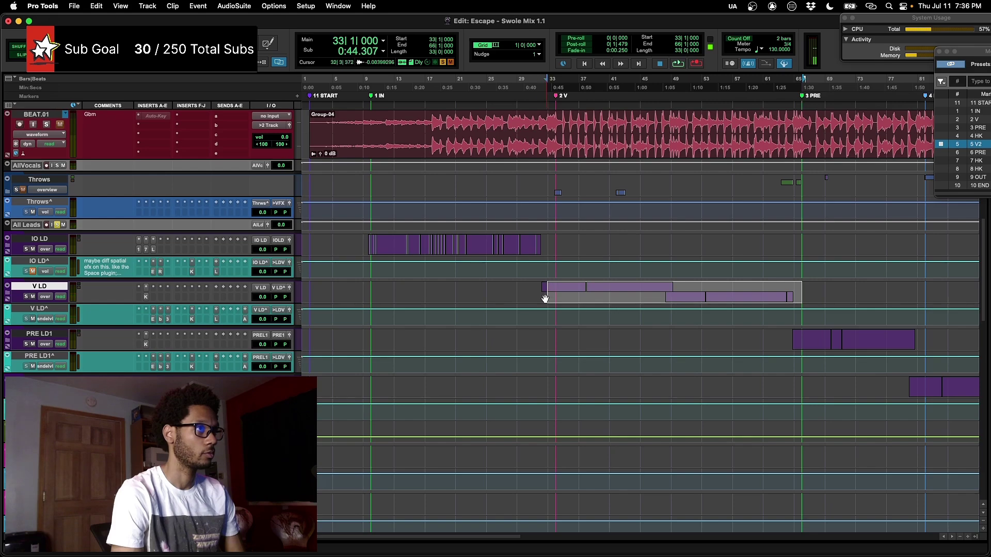
pyautogui.press('super+equal')
pyautogui.hscroll(-5, 524, 326)
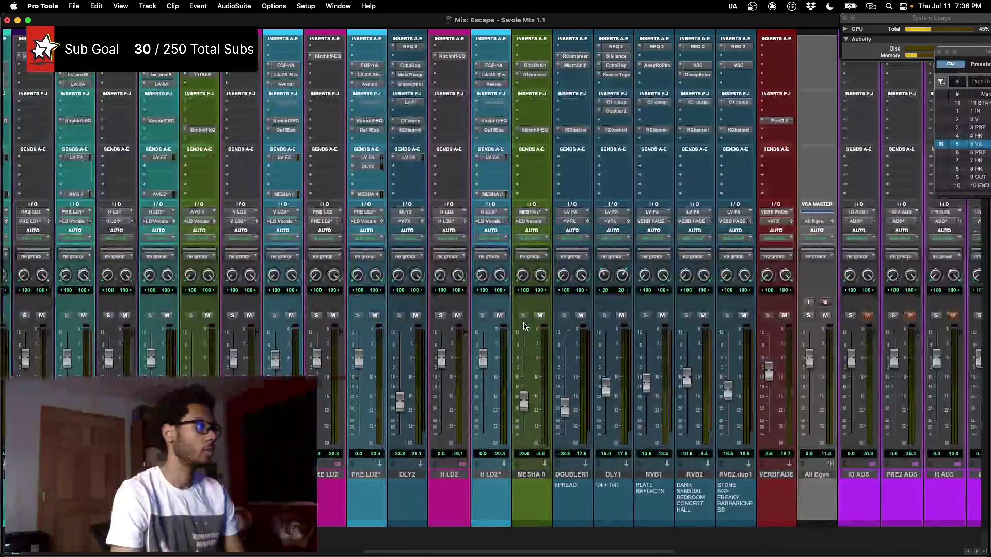
pyautogui.hscroll(-5, 524, 326)
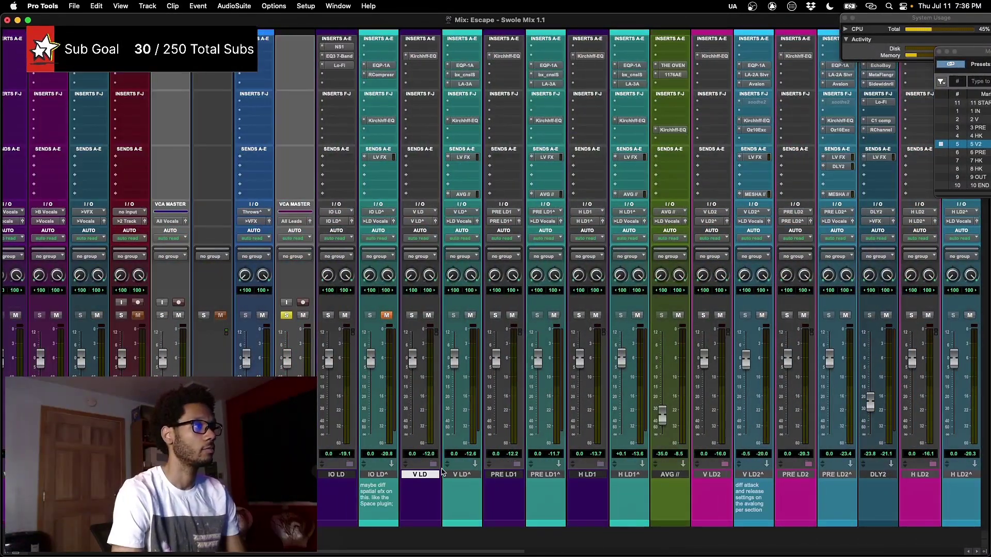
pyautogui.hotkey('shift', 'f')
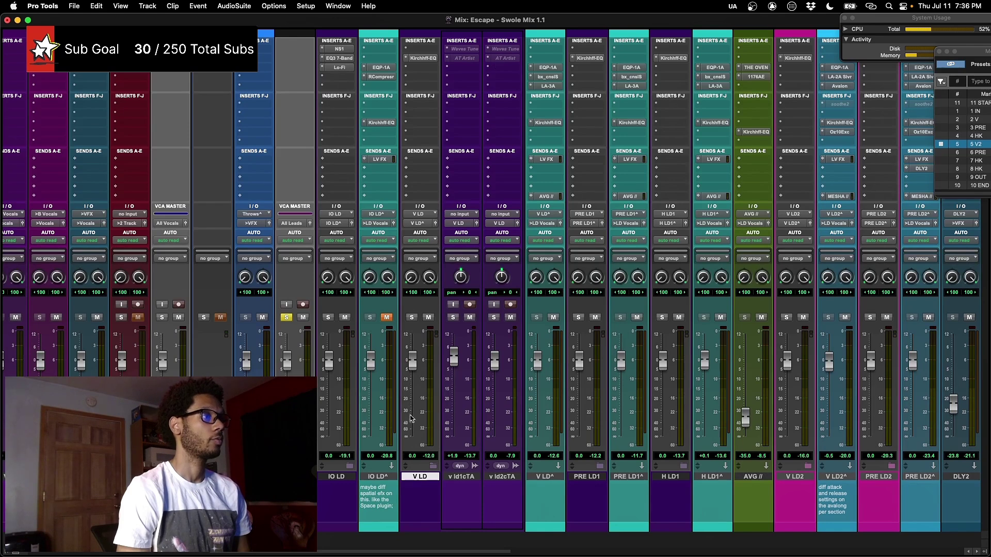
pyautogui.hotkey('shift', 'f')
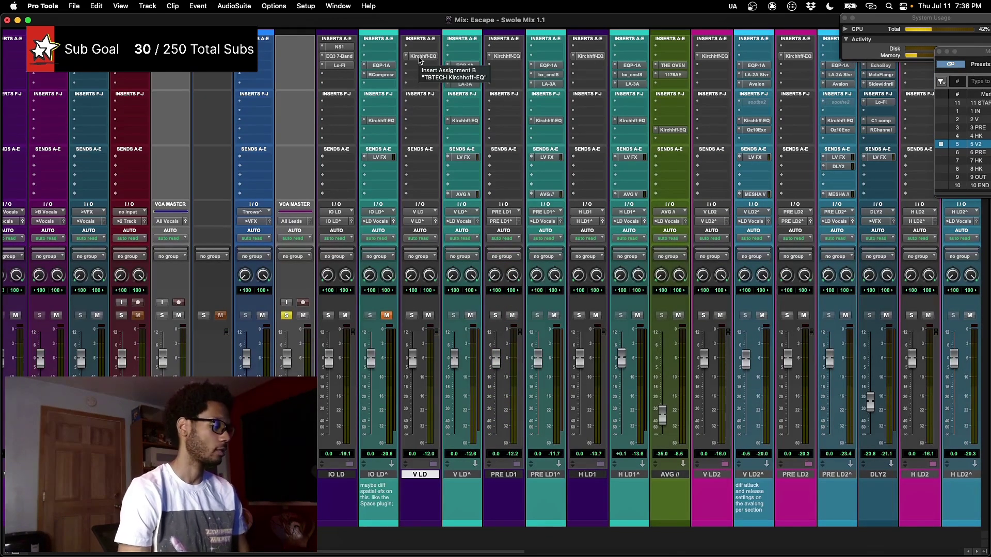
pyautogui.press('super+equal')
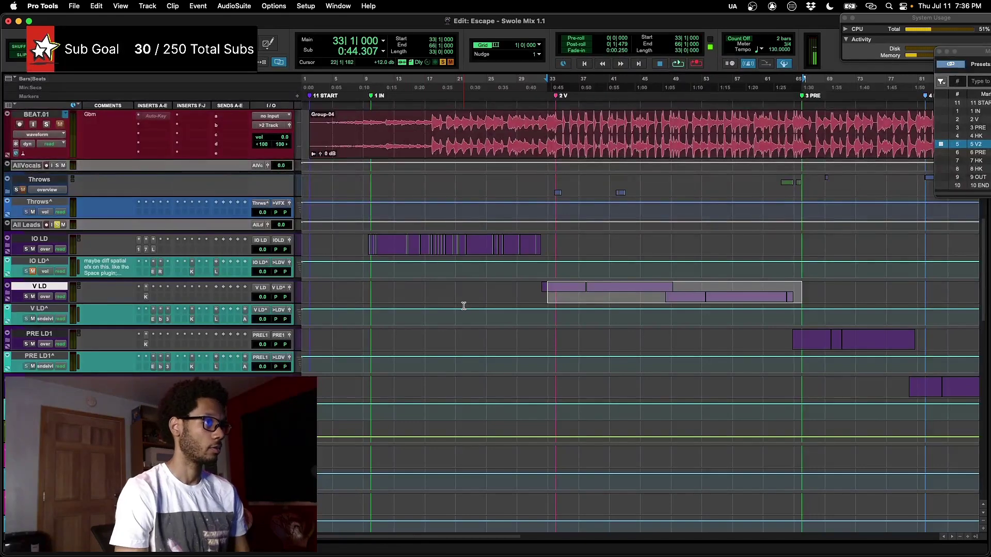
# - Open the V LD folder and show the volume automation of v ld1cTA and v ld2cTA enlarged around bars 31 to 34
pyautogui.hotkey('shift', 'f')
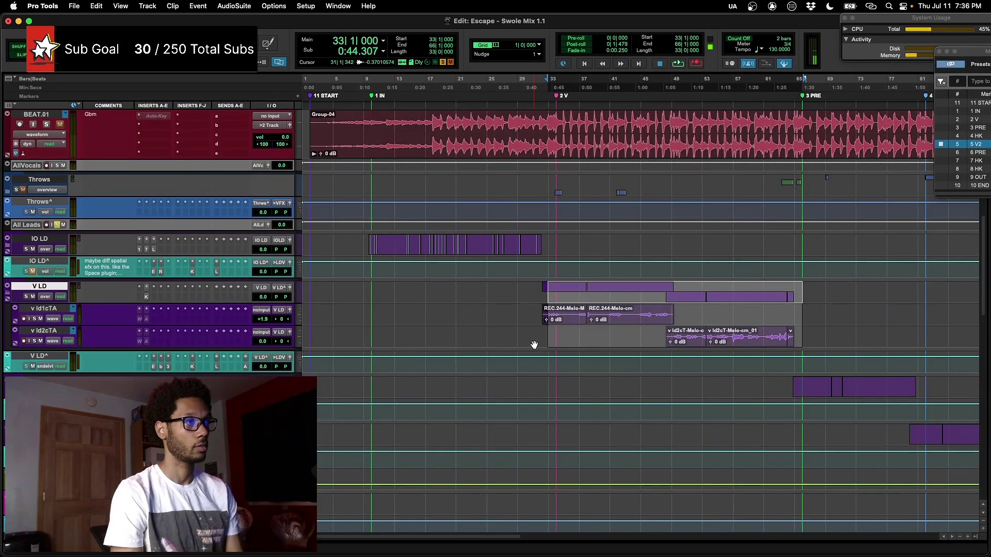
pyautogui.press('-')
pyautogui.moveTo(534, 317); pyautogui.dragTo(557, 339)
pyautogui.press('e')
pyautogui.press('r')
pyautogui.press('r')
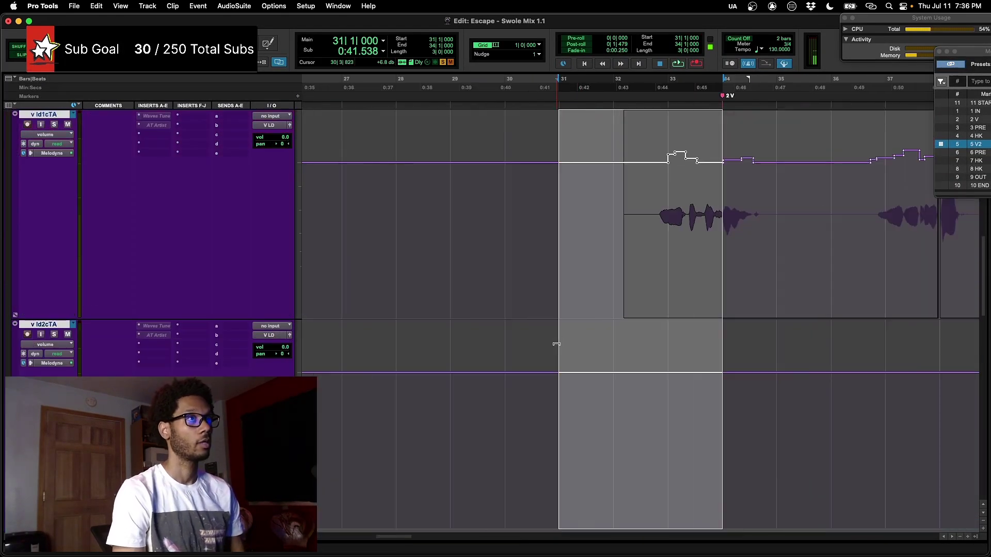
# - Examine the volume automation on v ld1cTA past the 2 V marker and restore the normal track heights
pyautogui.hscroll(3, 572, 343)
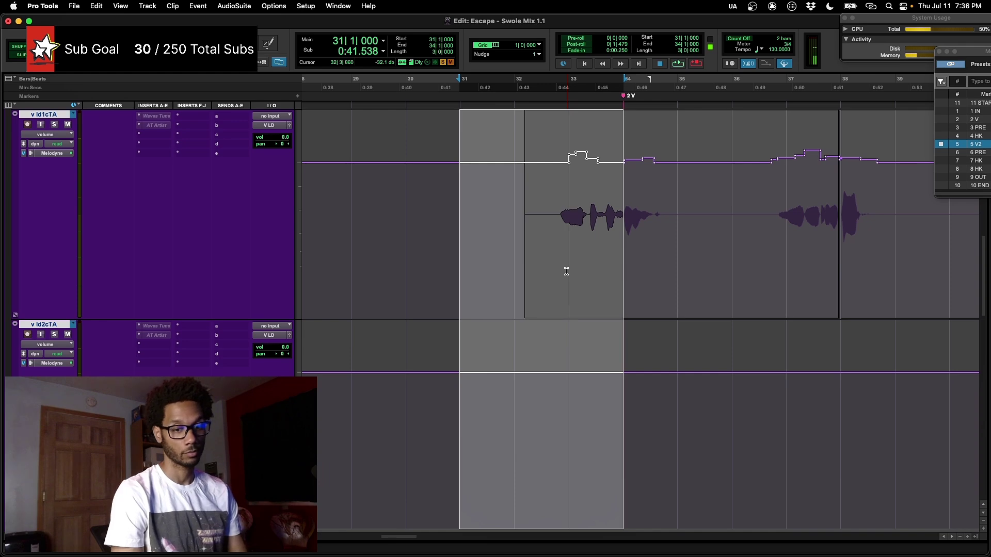
pyautogui.click(549, 225)
pyautogui.hscroll(20, 548, 224)
pyautogui.press('e')
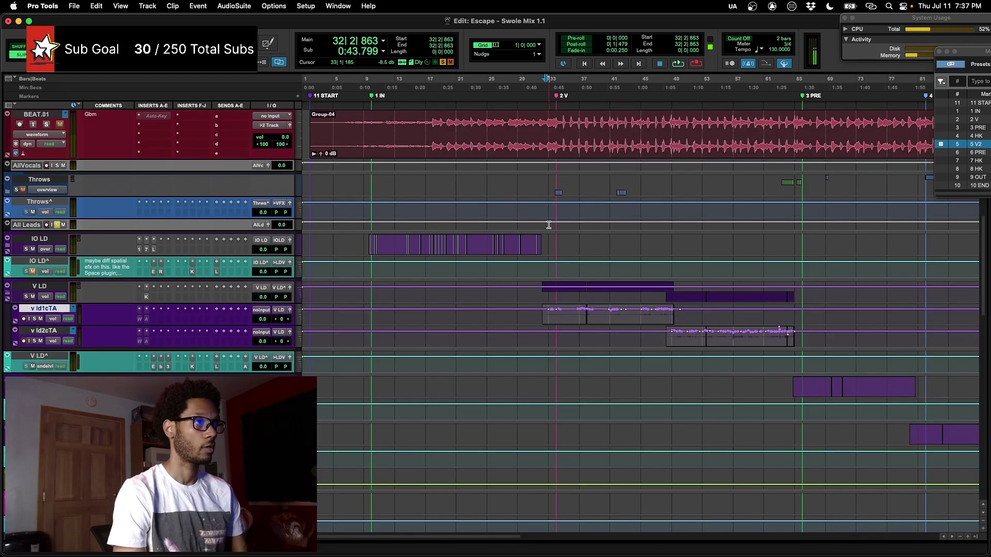
# - Open the PRE LD1, H LD1 and V LD2 folders and show the volume automation on their member tracks
pyautogui.press('r')
pyautogui.click(529, 384)
pyautogui.scroll(-5, 553, 391)
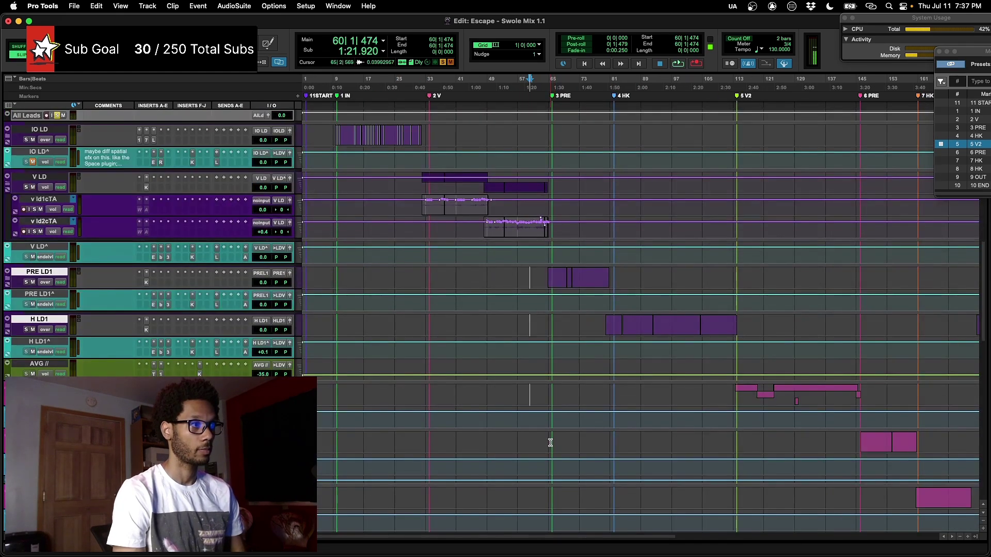
pyautogui.scroll(-4, 550, 442)
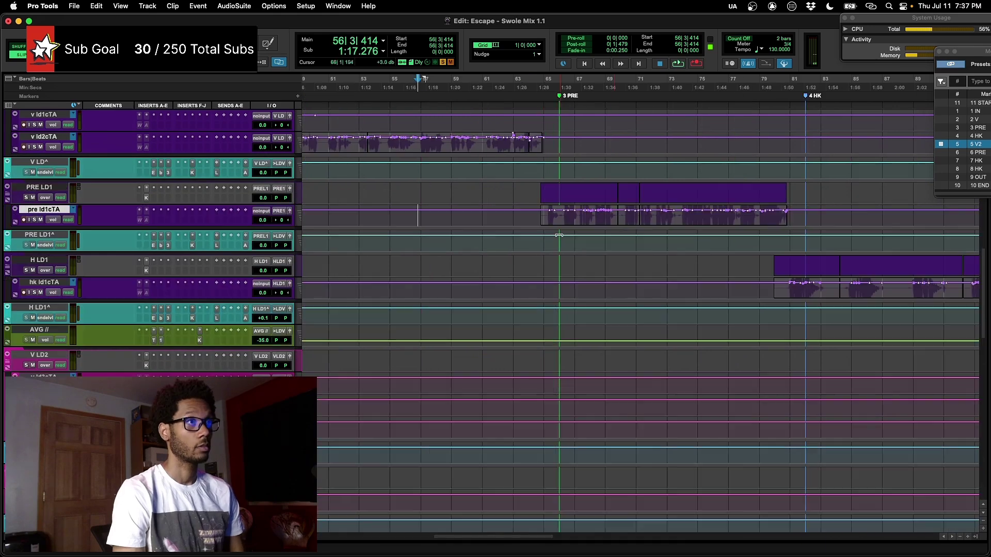
# - Enlarge the pre ld1cTA track and examine its volume automation in the first part of the 3 PRE section
pyautogui.press('e')
pyautogui.hscroll(10, 641, 227)
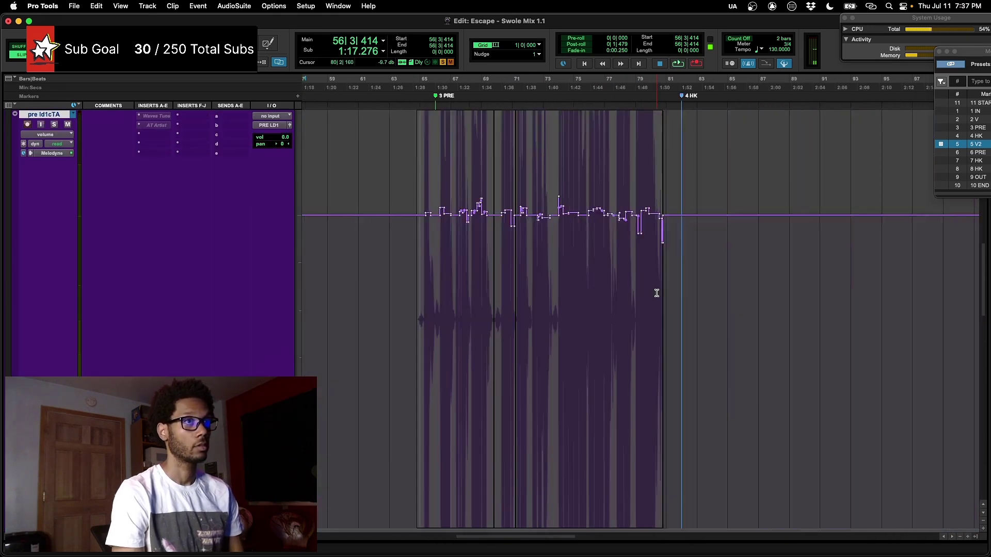
pyautogui.click(530, 293)
pyautogui.press('t')
pyautogui.press('t')
pyautogui.press('t')
pyautogui.hscroll(-15, 530, 293)
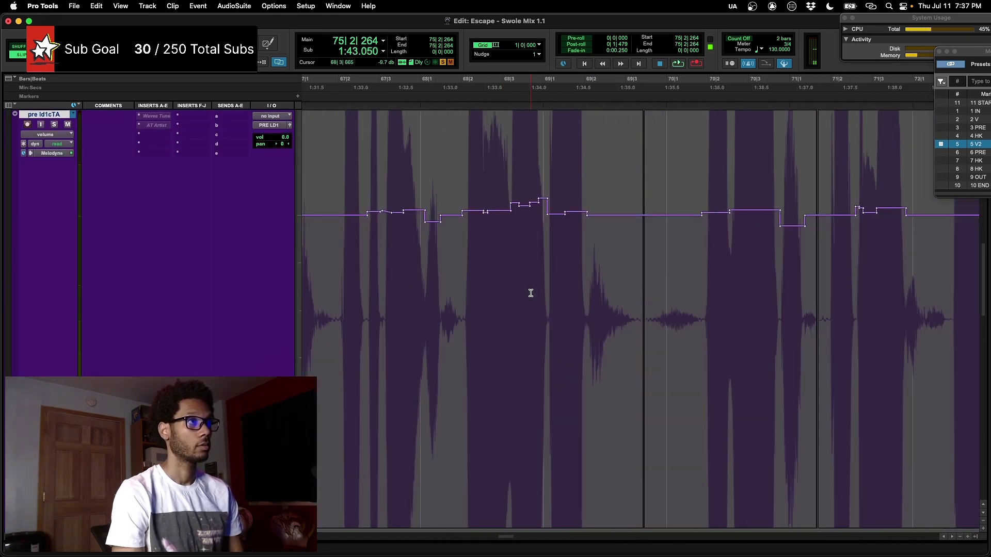
# - Examine the volume automation dip at the very end of the pre ld1cTA clip, around bar 80
pyautogui.press('r')
pyautogui.press('r')
pyautogui.press('r')
pyautogui.press('r')
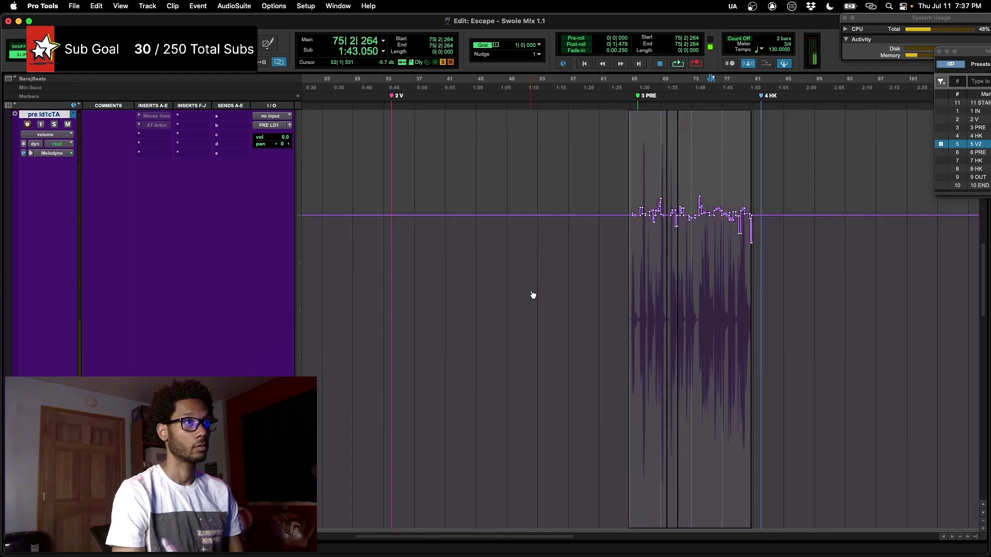
pyautogui.press('e')
pyautogui.click(759, 219)
pyautogui.press('e')
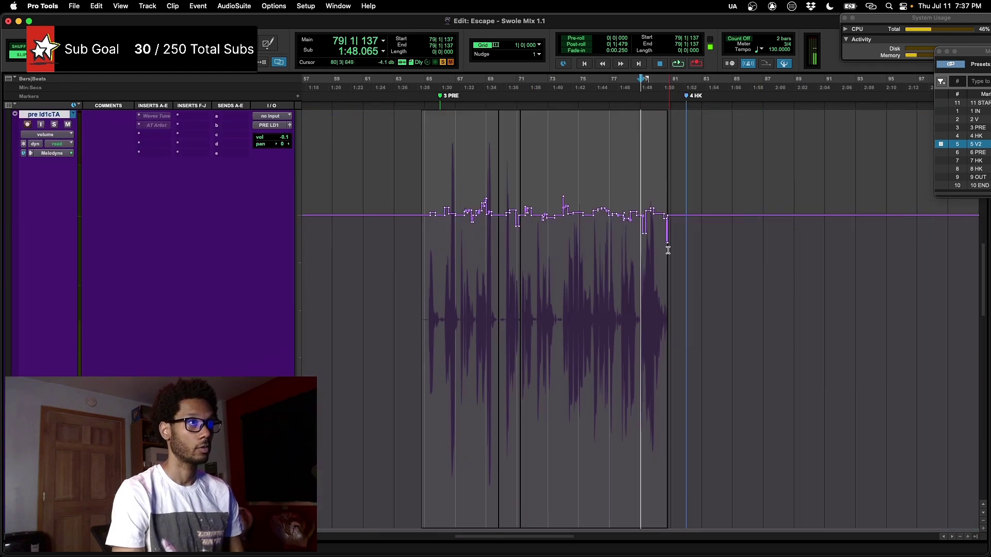
pyautogui.click(666, 251)
pyautogui.press('t')
pyautogui.press('t')
pyautogui.press('t')
pyautogui.press('t')
pyautogui.press('t')
pyautogui.press('t')
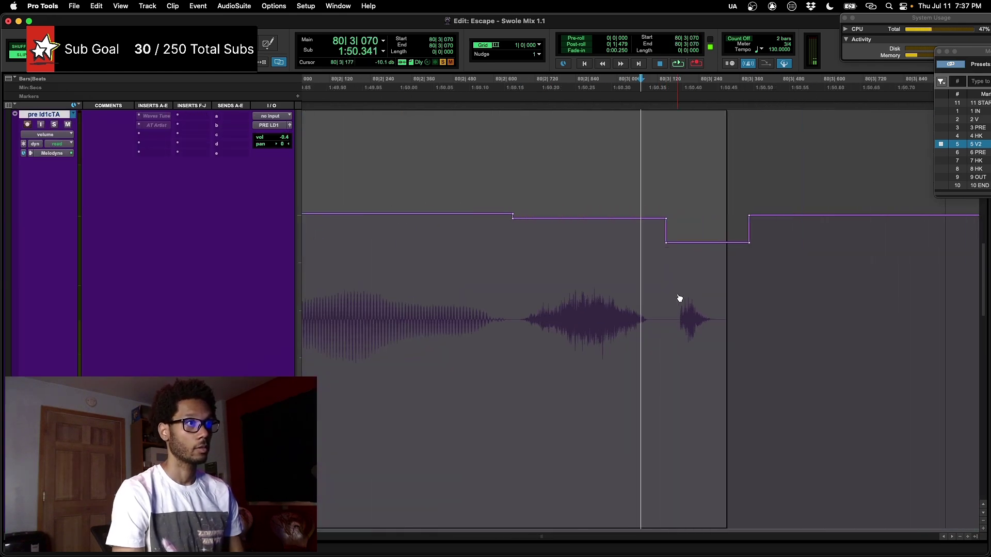
# - Increase the waveform height and play the tail of the pre ld1cTA clip from bar 80, beat 2, and stop
pyautogui.press('super+alt+bracketright')
pyautogui.click(466, 276)
pyautogui.press('space')
pyautogui.press('space')
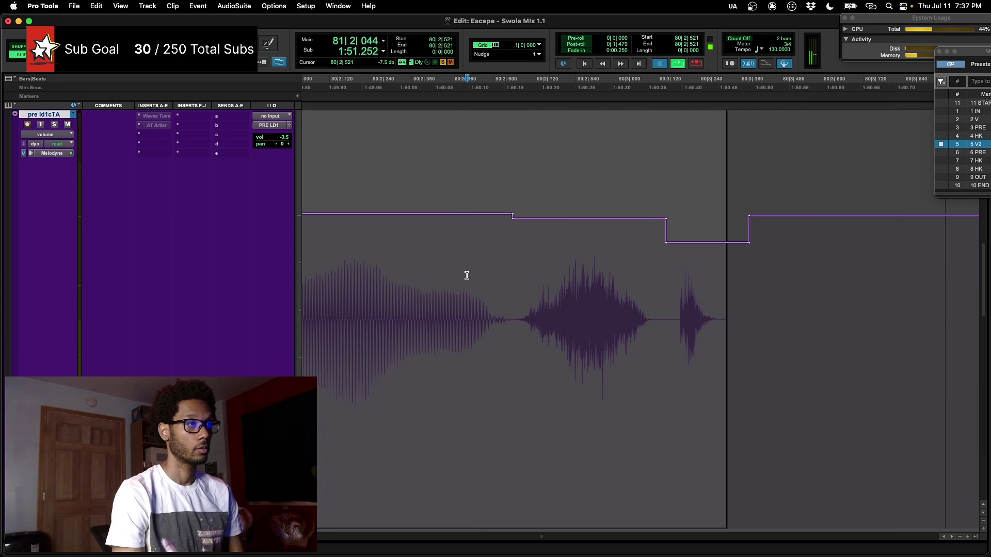
# - Play pre ld1cTA from bar 78, beat 3, to hear the volume automation dip near bar 79, and stop
pyautogui.press('r')
pyautogui.press('r')
pyautogui.press('r')
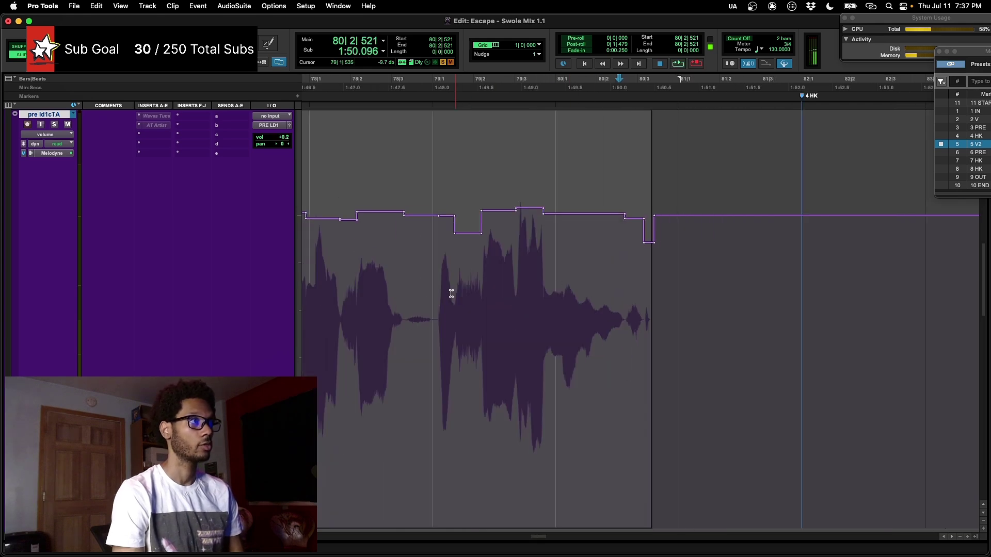
pyautogui.click(425, 290)
pyautogui.press('t')
pyautogui.press('t')
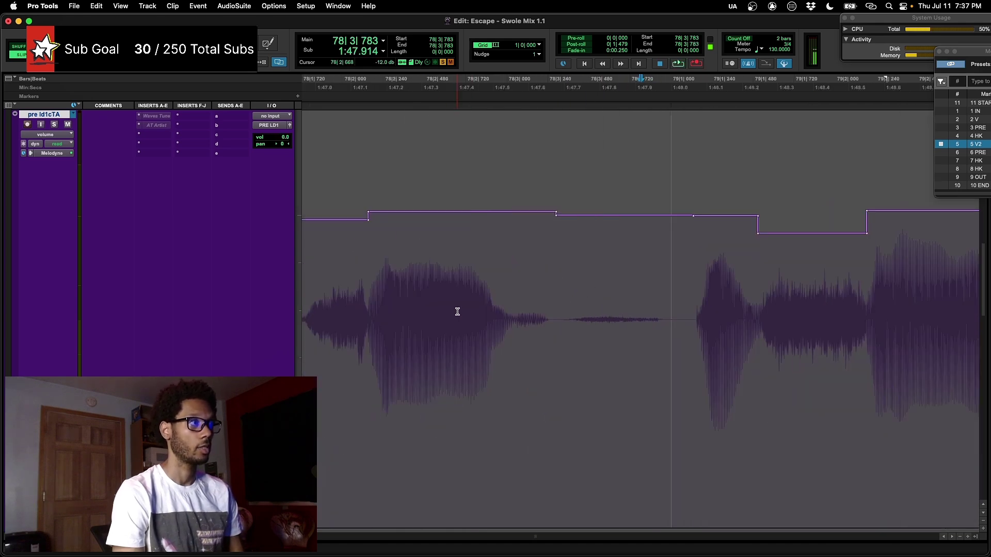
pyautogui.press('space')
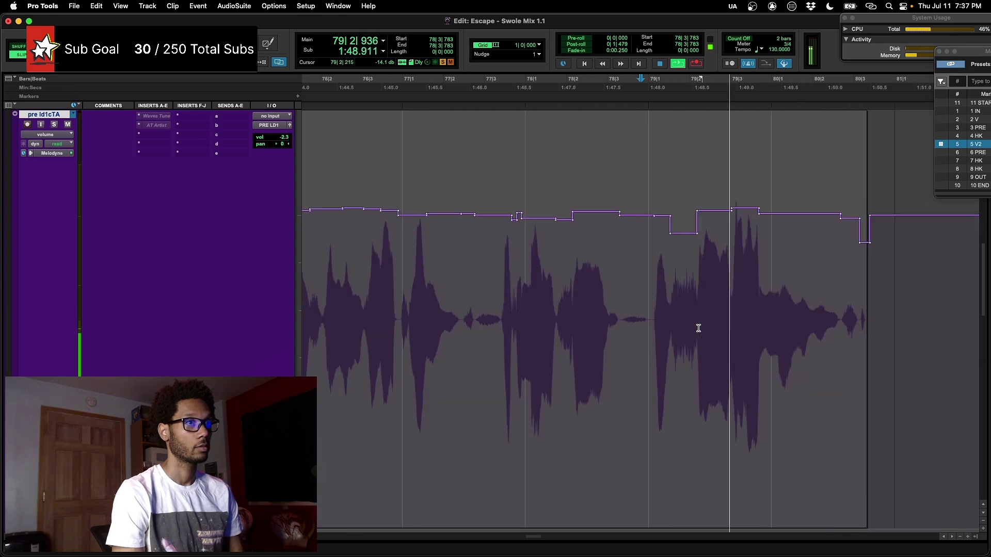
pyautogui.press('r')
pyautogui.press('r')
pyautogui.press('space')
# - Enlarge the pre ld2cTA track and examine its volume automation dip near bar 147, just after the 6 PRE marker
pyautogui.press('e')
pyautogui.hscroll(15, 666, 342)
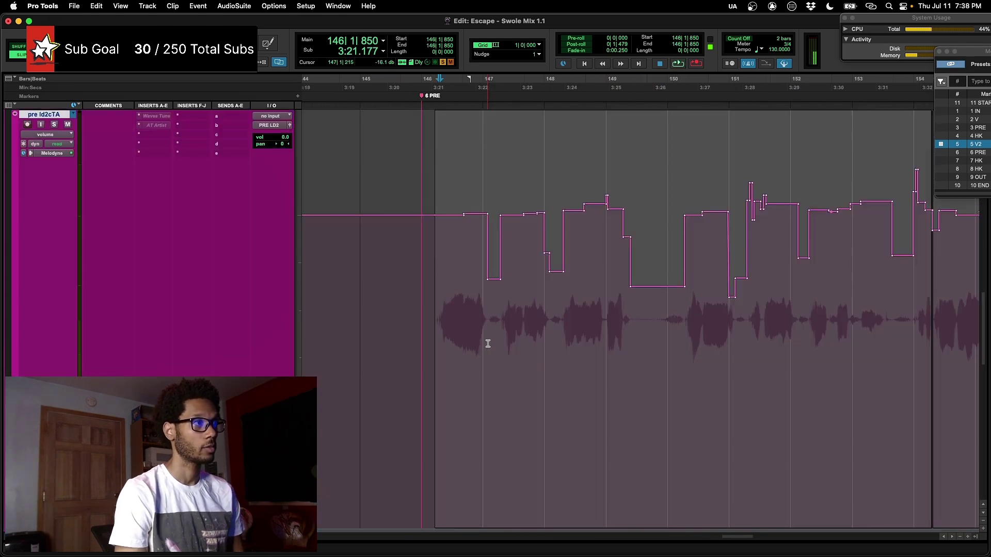
pyautogui.click(488, 344)
pyautogui.press('t')
pyautogui.press('t')
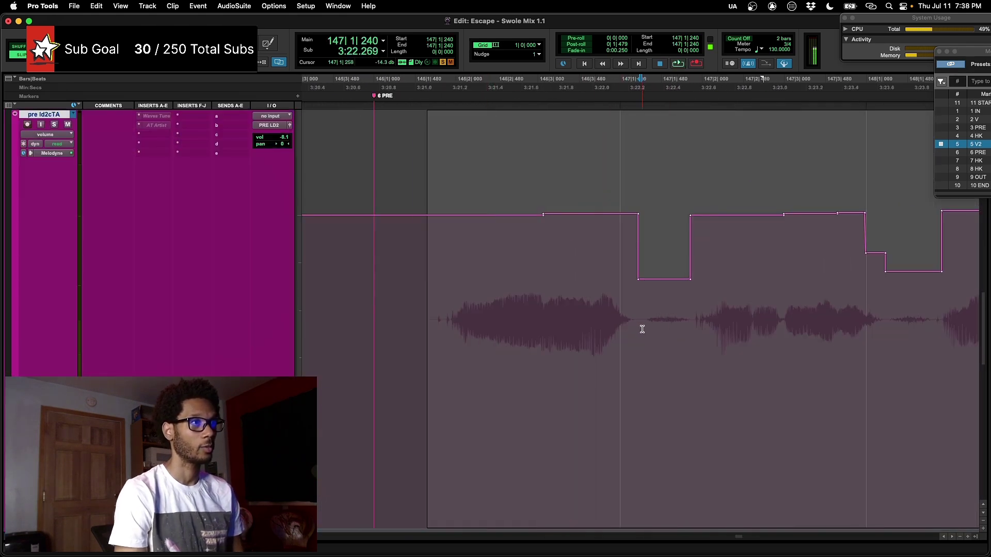
# - Increase the waveform height and play pre ld2cTA from bar 146 to hear its volume automation around bar 147
pyautogui.press('super+alt+]')
pyautogui.click(382, 317)
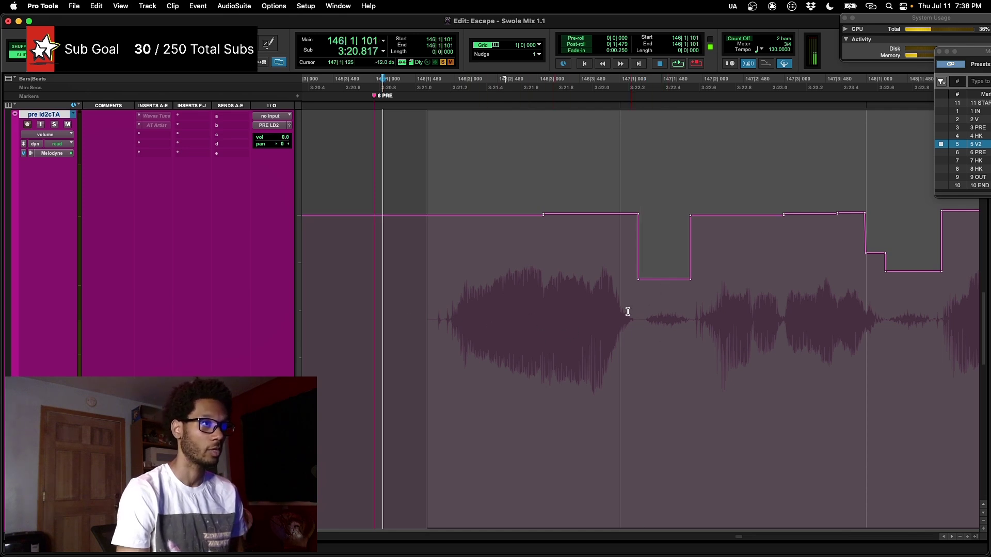
pyautogui.press('space')
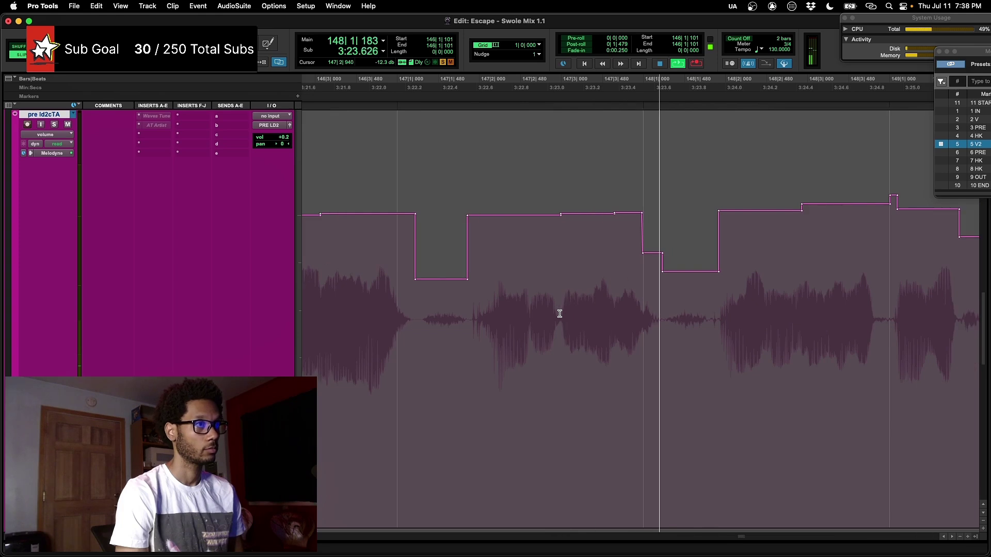
# - Try removing the volume automation dip just after bar 147 on pre ld2cTA, audition it from bar 146, beat 2, and undo the deletion
pyautogui.moveTo(398, 294); pyautogui.dragTo(480, 303)
pyautogui.press('Delete')
pyautogui.hscroll(-4, 459, 303)
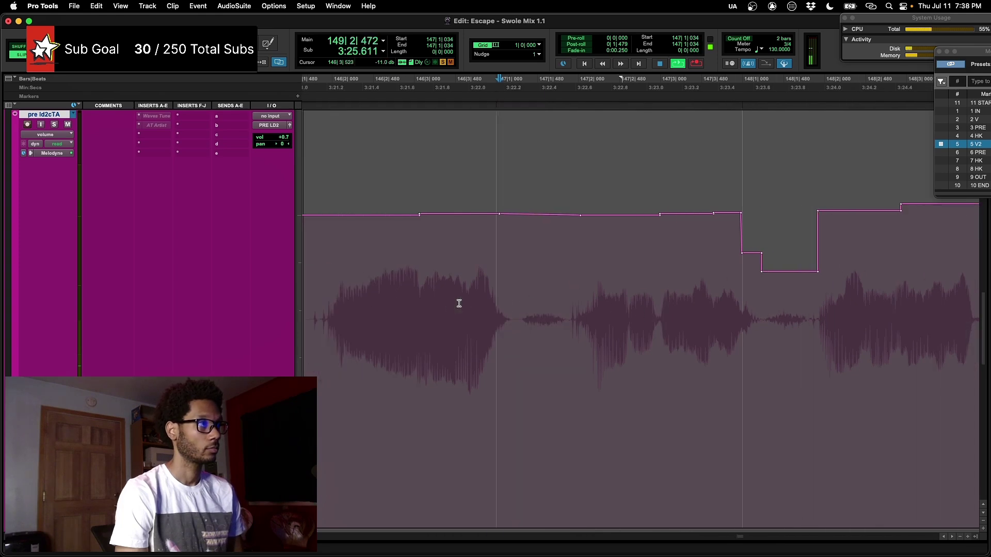
pyautogui.press('space')
pyautogui.click(373, 288)
pyautogui.press('space')
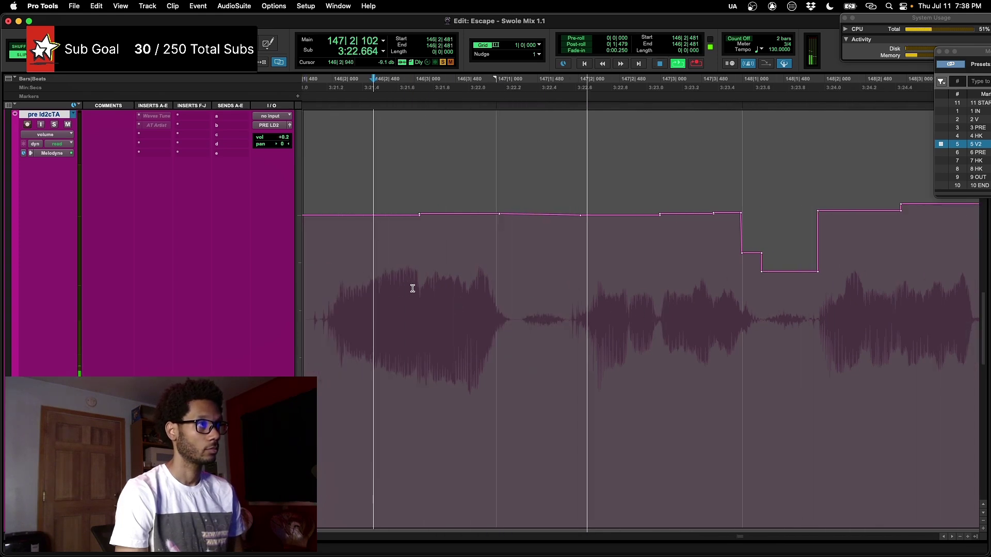
pyautogui.press('super+z')
# - Replay pre ld2cTA from bar 146, beat 2, with its automation dip, stop, and return to the multi-track overview
pyautogui.press('space')
pyautogui.click(367, 289)
pyautogui.press('space')
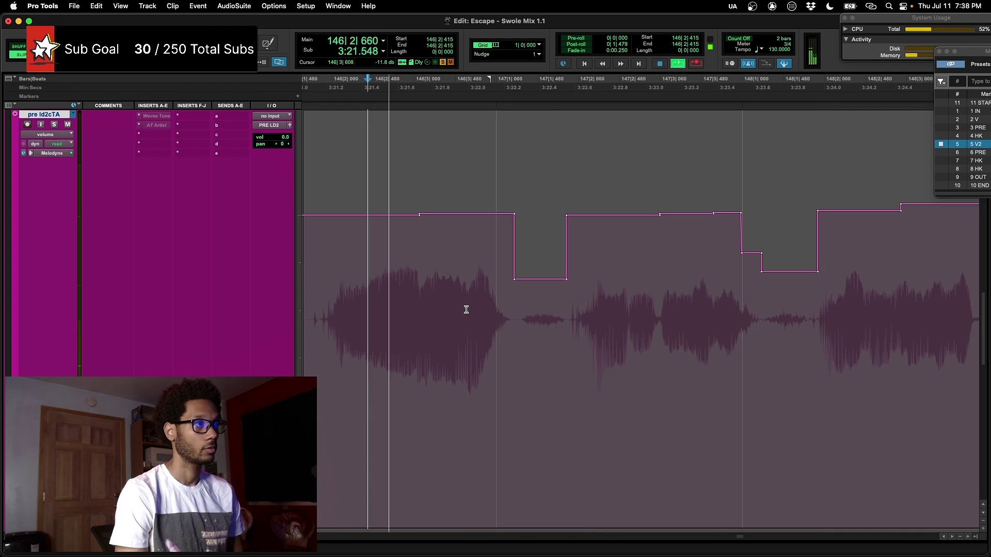
pyautogui.press('super+bracketleft')
pyautogui.press('super+bracketleft')
pyautogui.press('space')
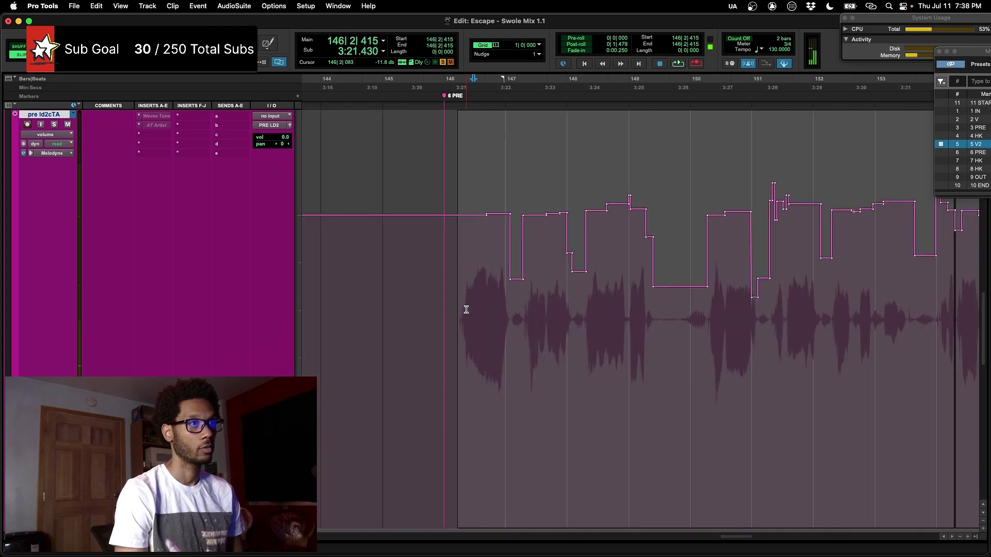
pyautogui.hotkey('ctrl', 'e')
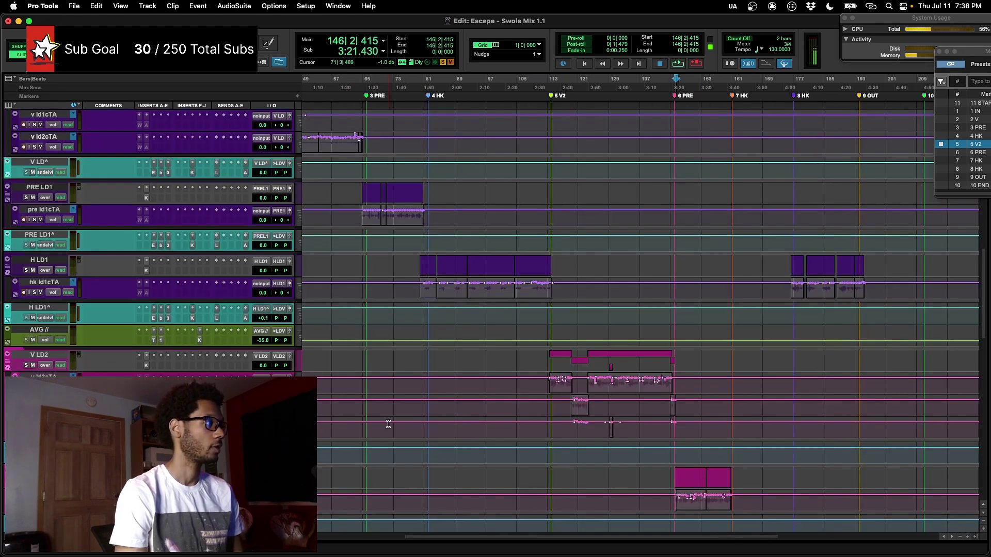
# - Show the Mix window, start playback, and re-enable V LD's Kirchhoff-EQ and the inserts and sends on V LD^
pyautogui.press('super+equal')
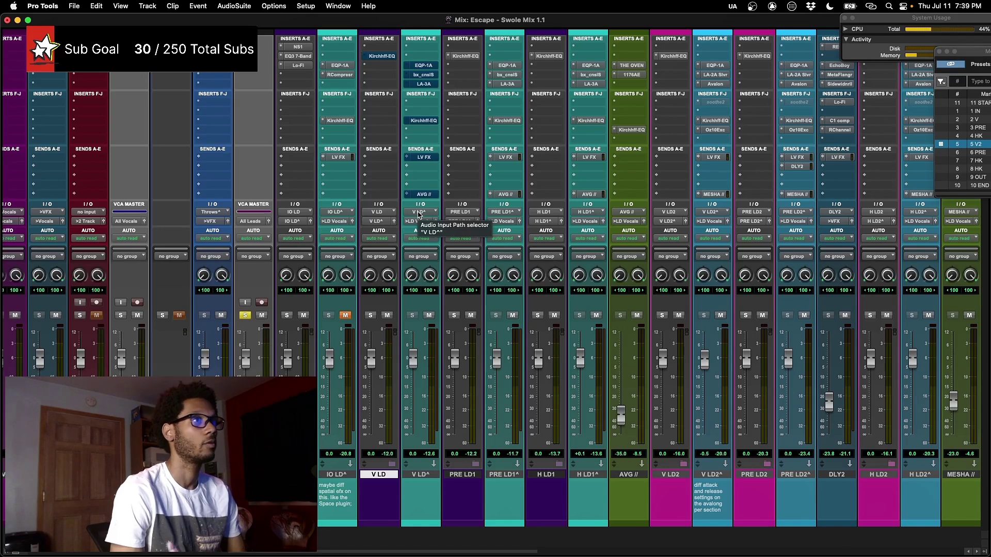
pyautogui.press('space')
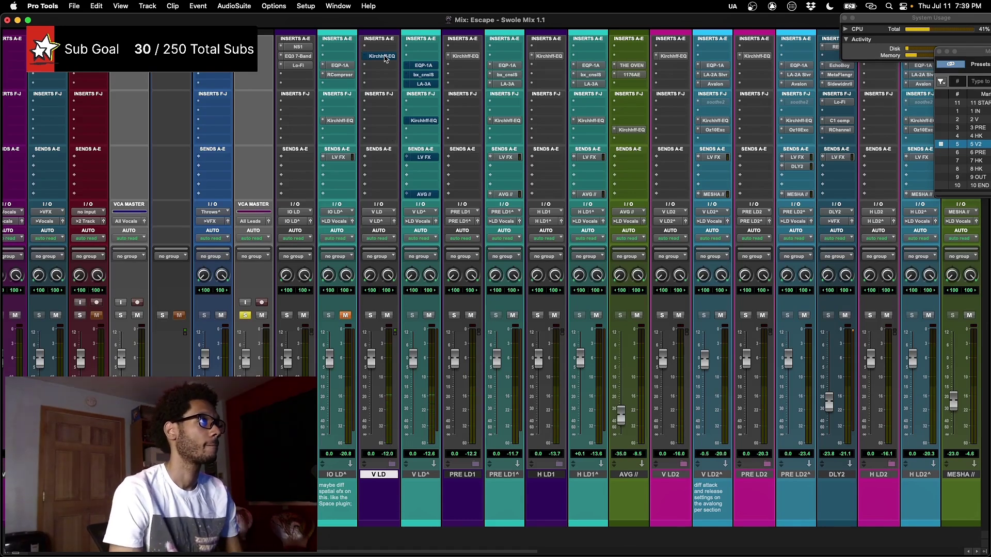
pyautogui.moveTo(384, 58); pyautogui.dragTo(442, 189)
pyautogui.keyDown('shift'); pyautogui.keyDown('super'); pyautogui.click(431, 160); pyautogui.keyUp('super'); pyautogui.keyUp('shift')
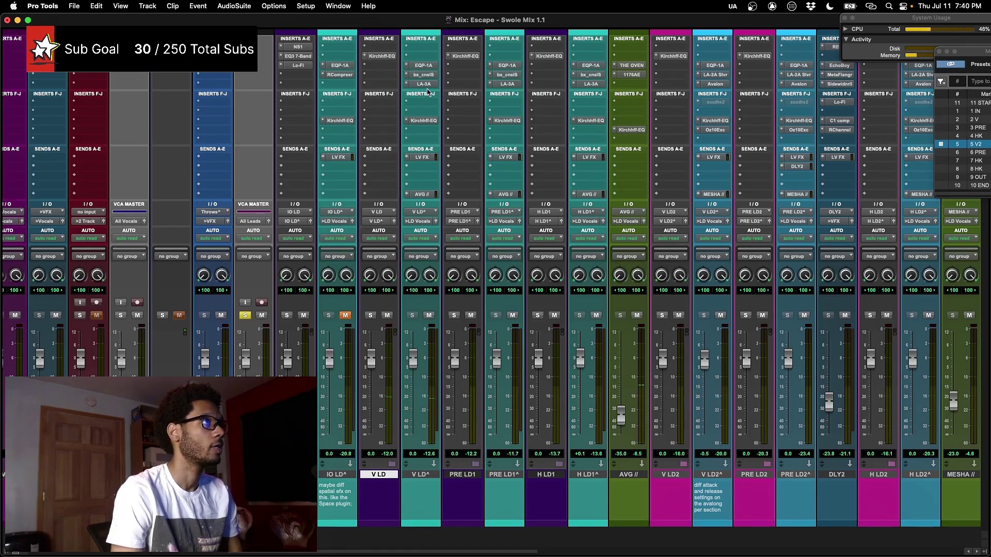
# - Bypass all the inserts on V LD^ and toggle the bypass of the Kirchhoff-EQ on V LD
pyautogui.keyDown('shift'); pyautogui.keyDown('super'); pyautogui.click(425, 68); pyautogui.keyUp('super'); pyautogui.keyUp('shift')
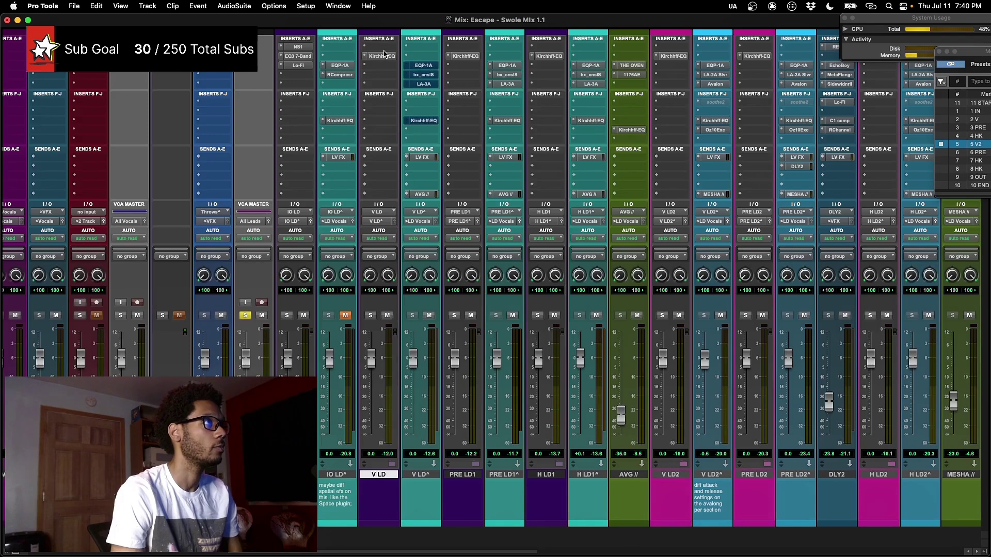
pyautogui.click(384, 74)
pyautogui.click(391, 176)
pyautogui.click(383, 66)
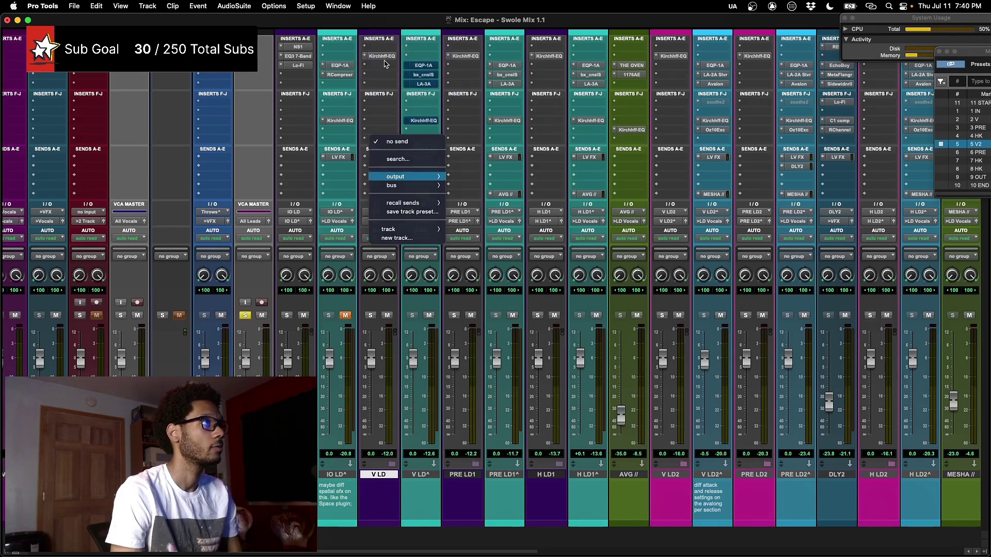
pyautogui.click(386, 61)
pyautogui.keyDown('super'); pyautogui.click(390, 59); pyautogui.keyUp('super')
# - Mute the DLY1, RVB1, RVB2 and RVB2.dup1 effect tracks together
pyautogui.hscroll(1, 404, 152)
pyautogui.hscroll(10, 404, 152)
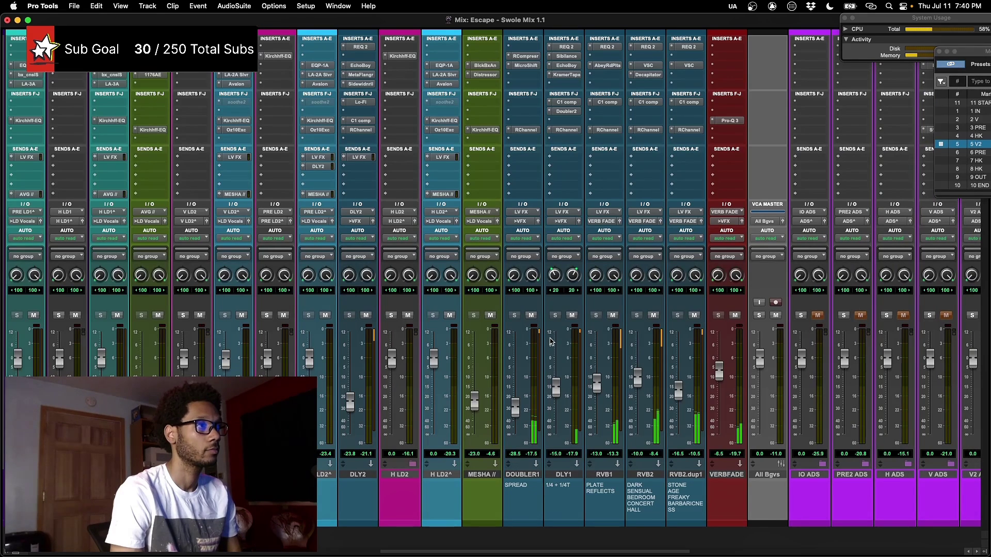
pyautogui.click(568, 477)
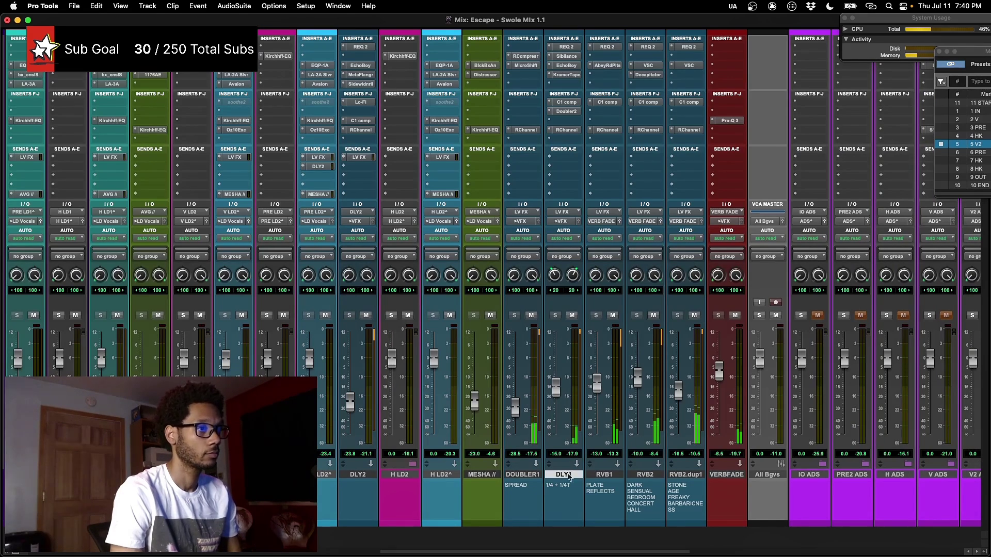
pyautogui.keyDown('shift'); pyautogui.click(695, 476); pyautogui.keyUp('shift')
pyautogui.hotkey('shift', 'm')
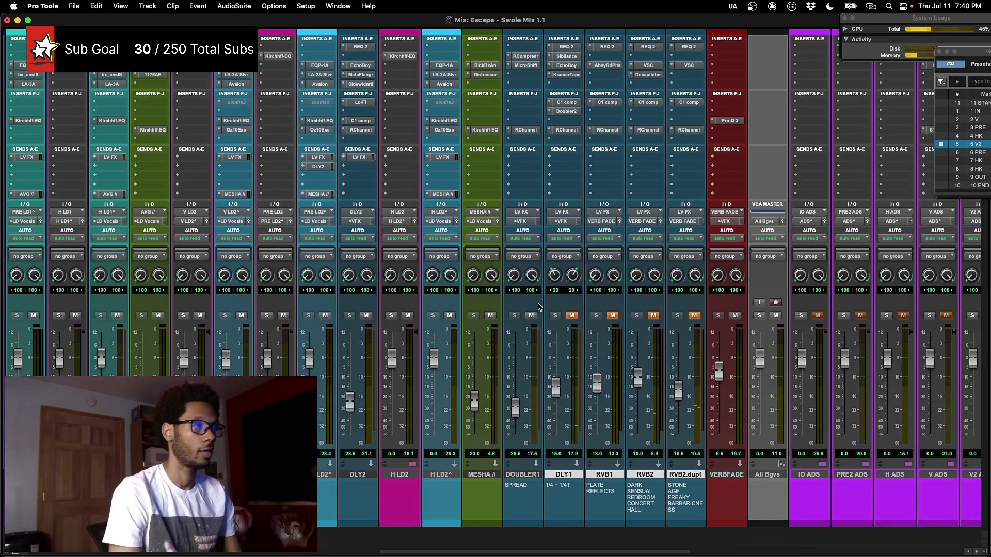
# - Examine the RCompressor, MicroShift and RChannel settings on DOUBLER1 and toggle the track's mute to compare its effect
pyautogui.click(525, 55)
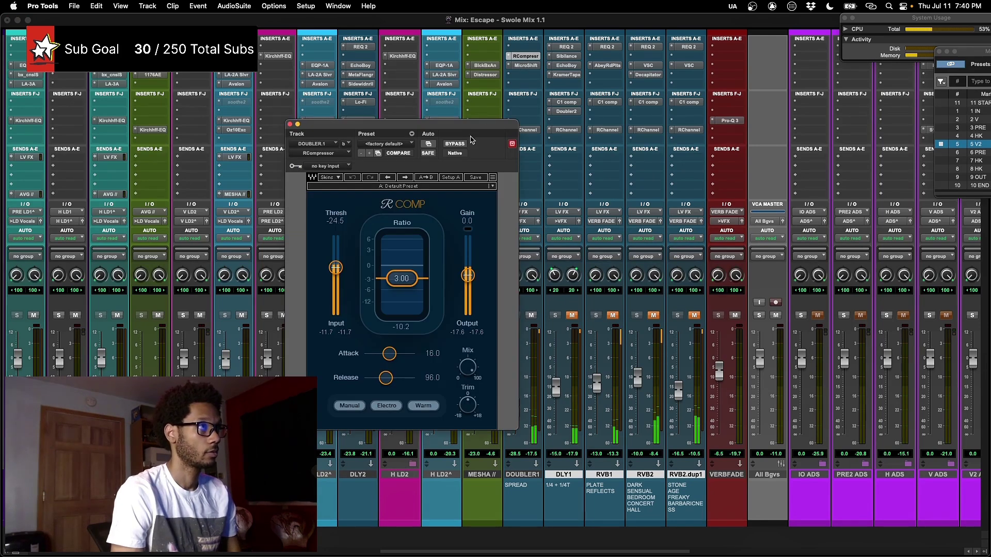
pyautogui.click(522, 65)
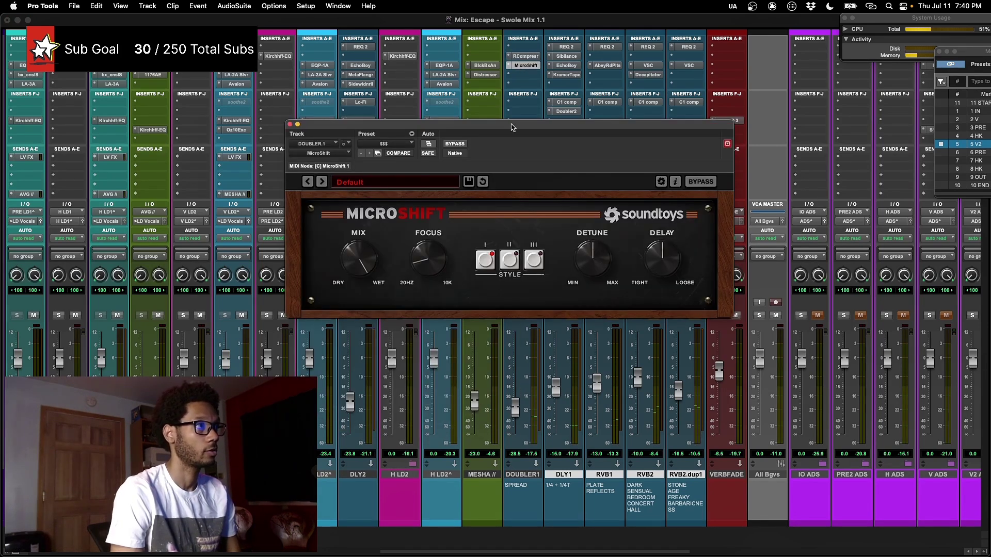
pyautogui.moveTo(522, 127); pyautogui.dragTo(512, 171)
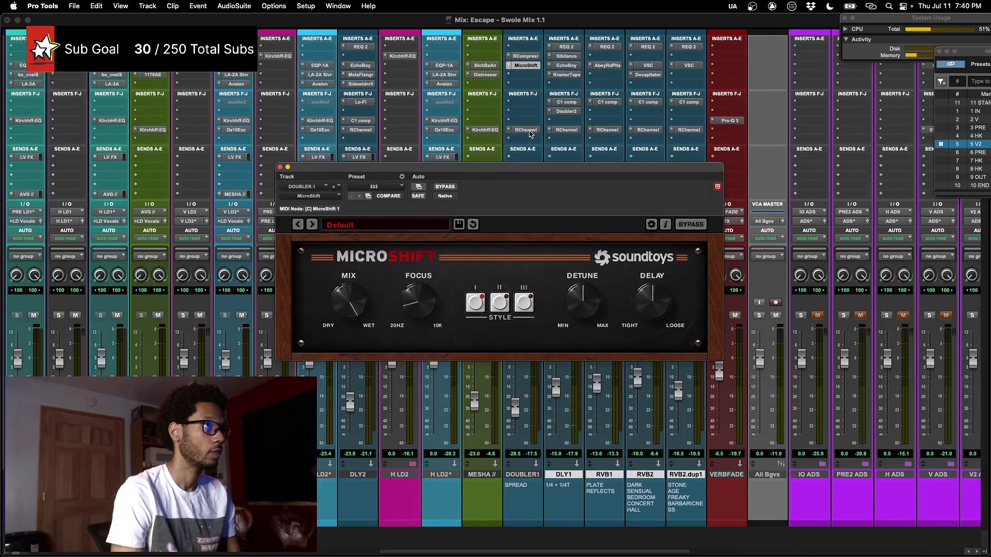
pyautogui.click(528, 130)
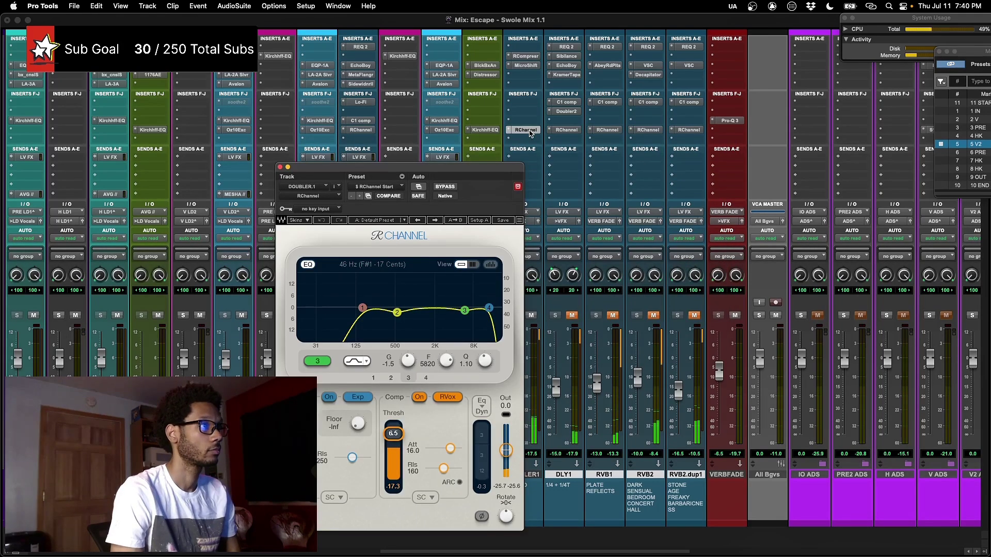
pyautogui.click(528, 130)
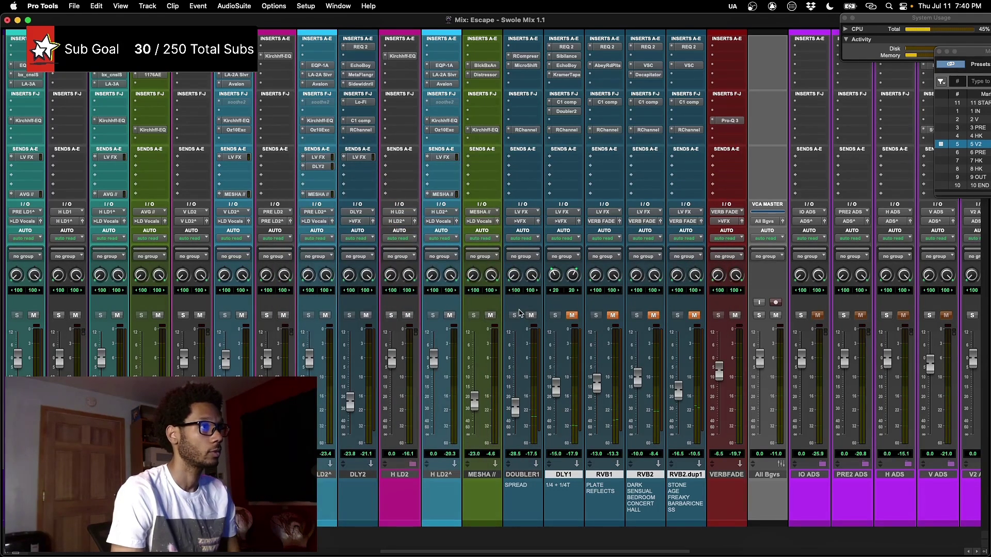
pyautogui.click(532, 316)
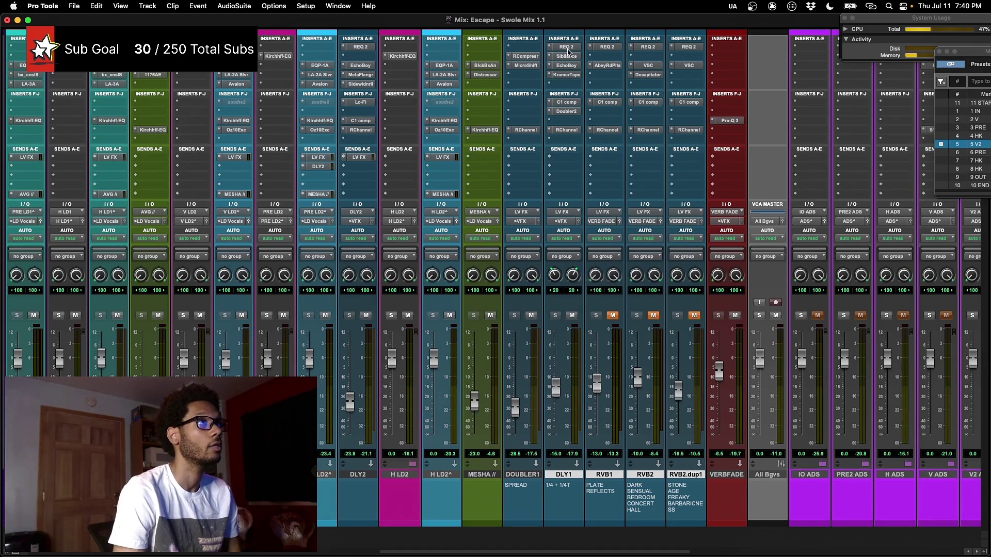
# - Examine the EchoBoy and Kramer Tape settings on DLY1, toggling Kramer Tape's bypass on and off to compare
pyautogui.click(566, 66)
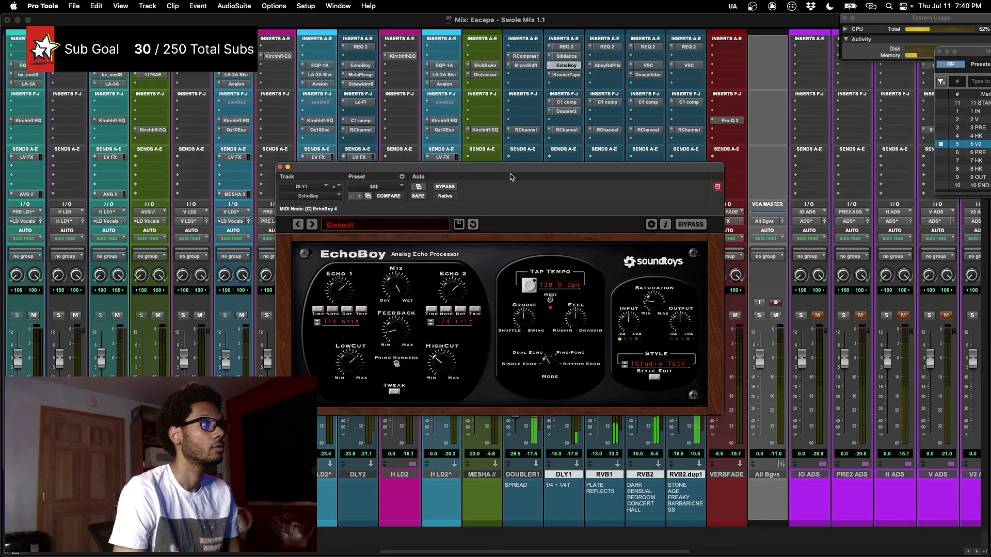
pyautogui.moveTo(512, 172); pyautogui.dragTo(465, 186)
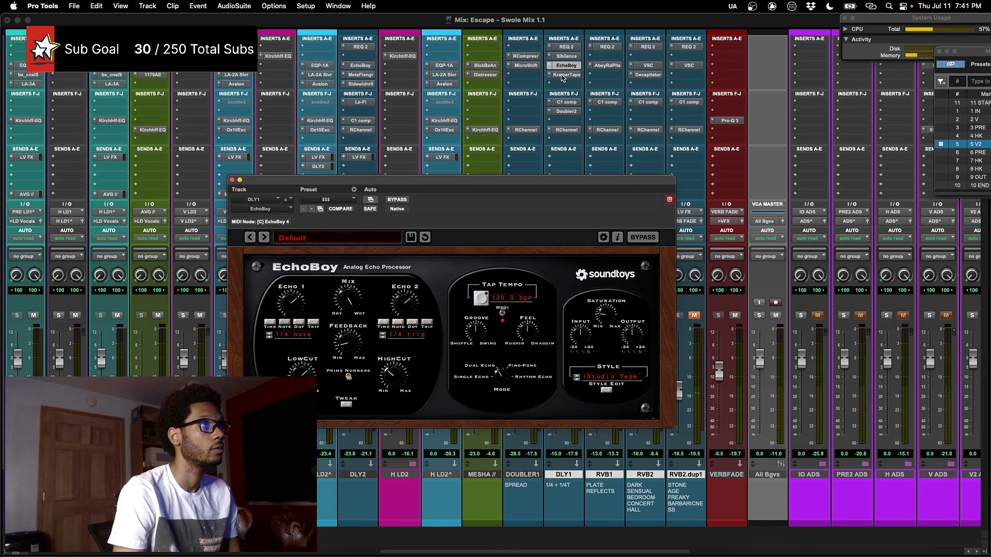
pyautogui.click(563, 75)
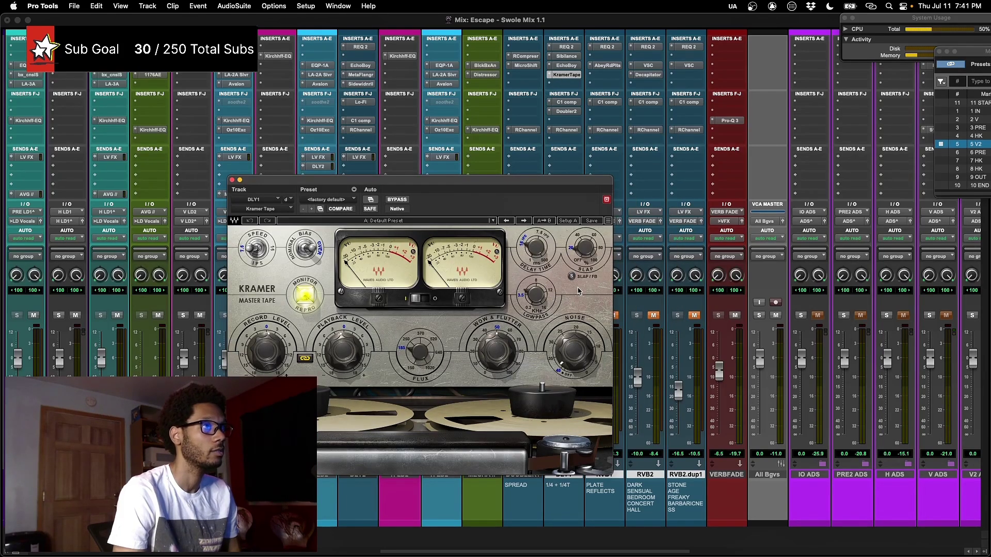
pyautogui.click(397, 199)
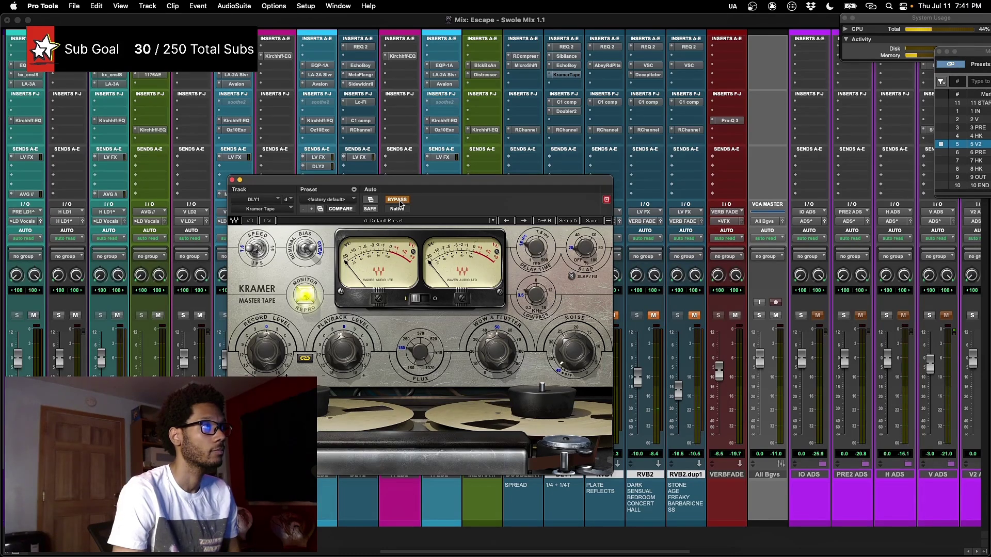
pyautogui.click(397, 200)
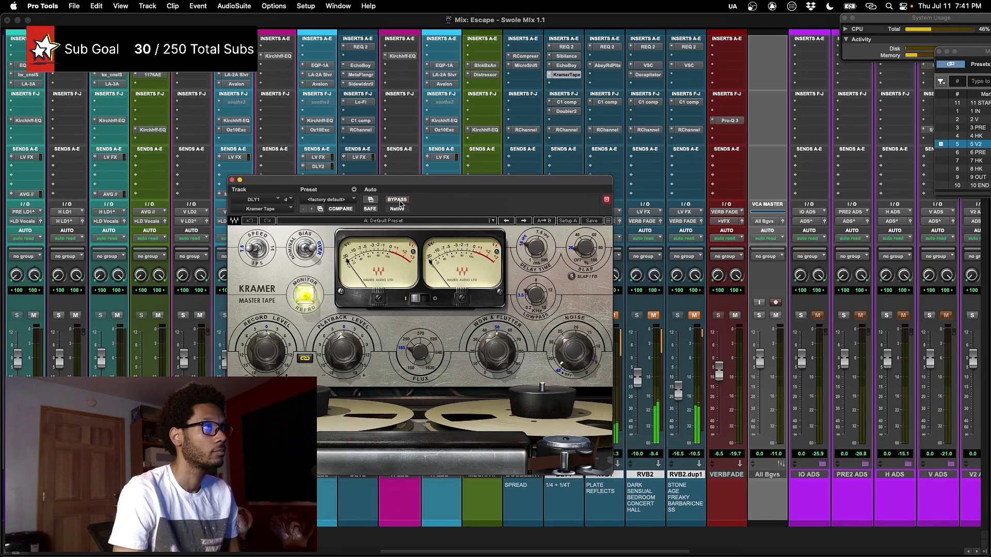
# - Examine the Sibilance de-esser and REQ 2 filter settings on DLY1
pyautogui.click(565, 72)
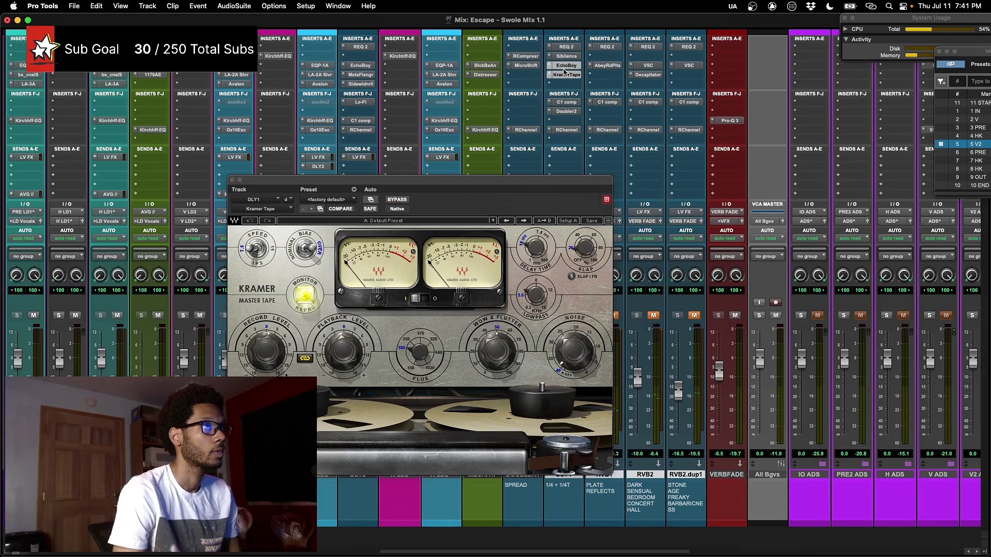
pyautogui.click(564, 67)
pyautogui.click(567, 56)
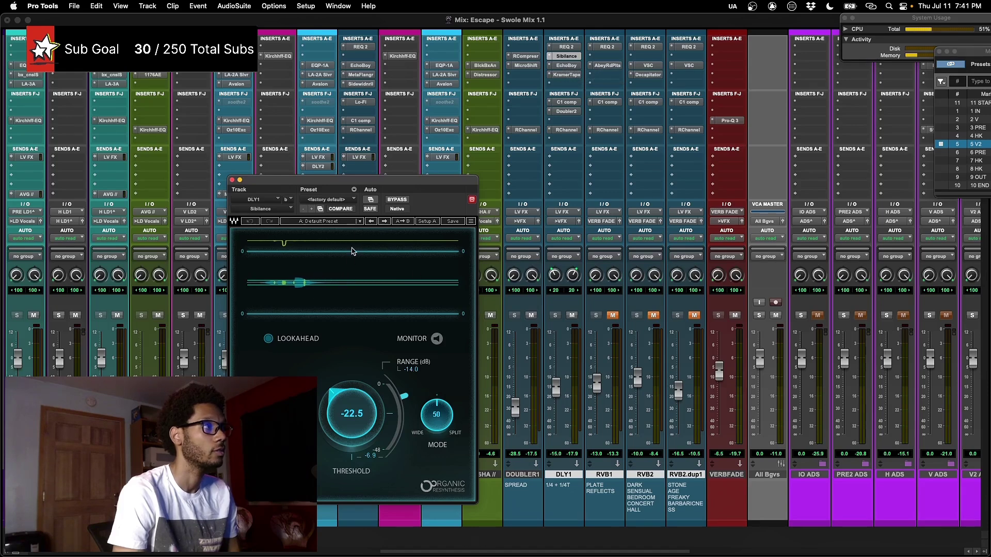
pyautogui.moveTo(375, 183); pyautogui.dragTo(382, 167)
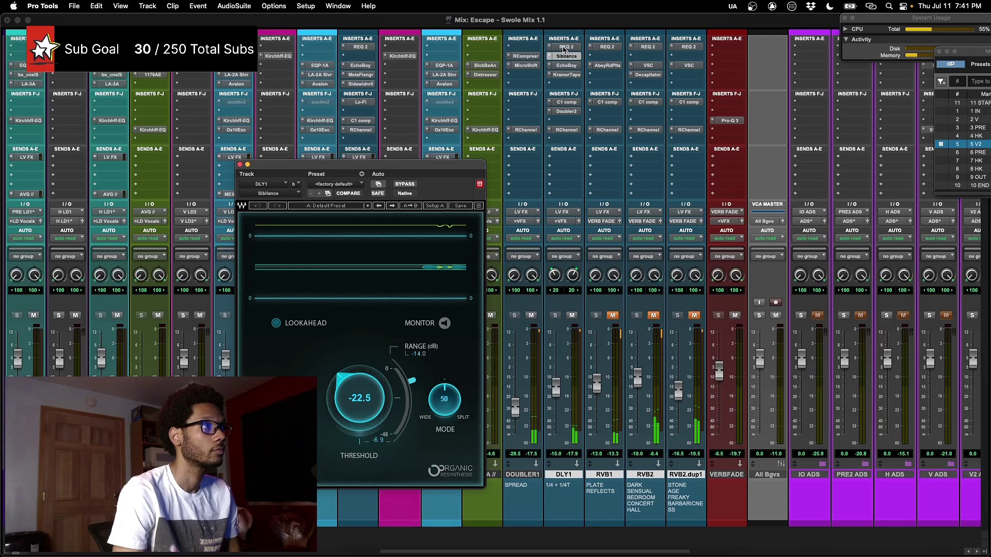
pyautogui.click(566, 47)
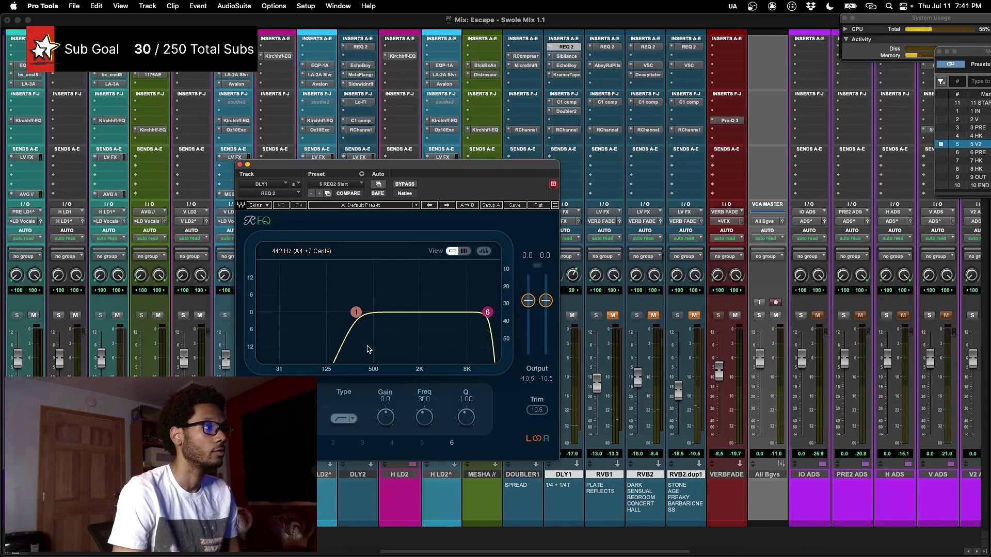
# - Examine the C1 compressor, Doubler2 and RChannel settings on DLY1
pyautogui.click(566, 102)
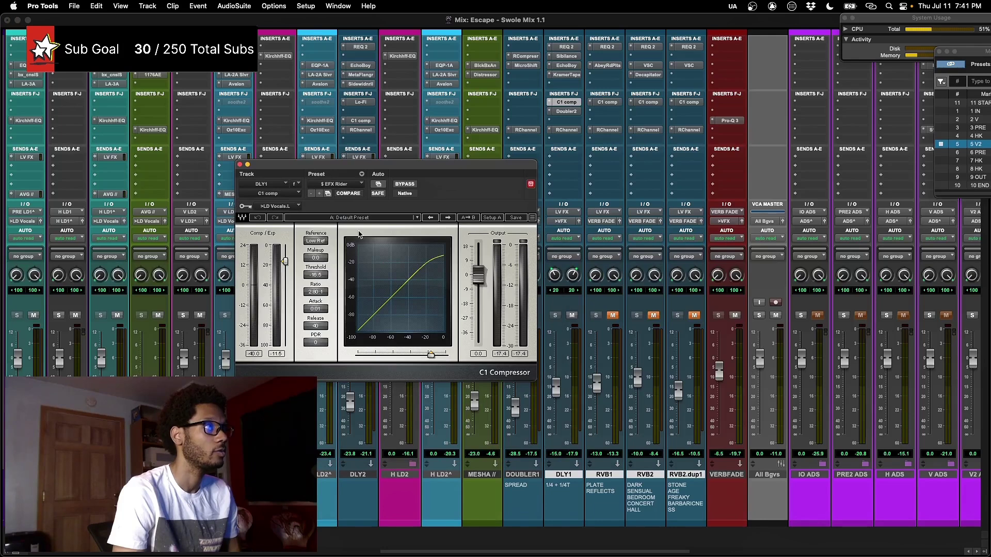
pyautogui.click(566, 112)
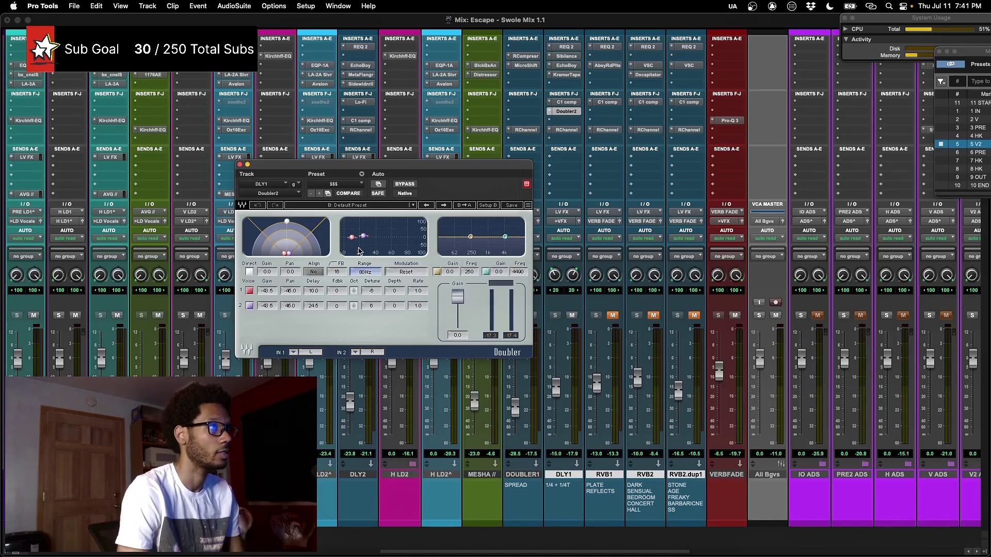
pyautogui.click(559, 131)
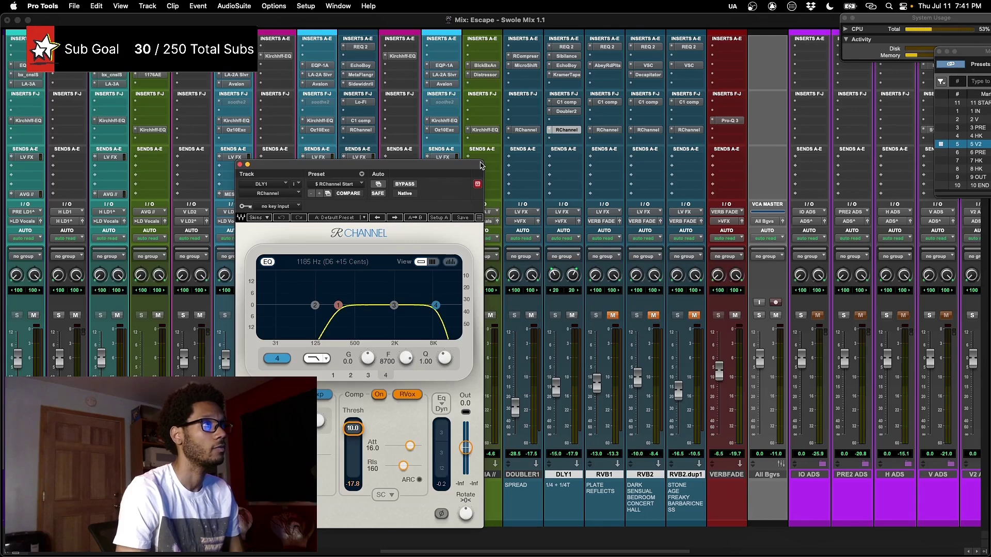
pyautogui.moveTo(480, 165); pyautogui.dragTo(445, 118)
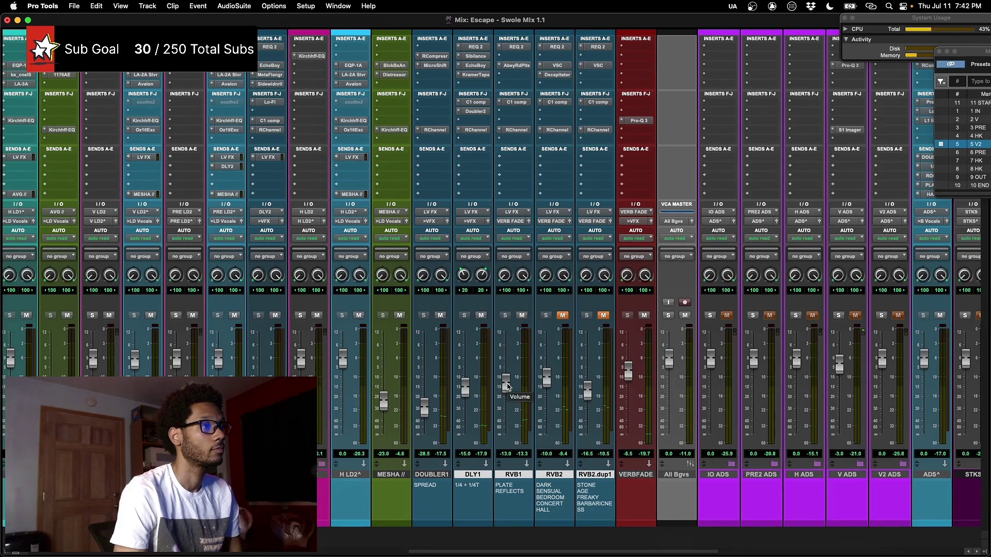
# - Point out the RVB1 track's volume fader and audition its plate reverb
pyautogui.moveTo(507, 386); pyautogui.dragTo(507, 364)
pyautogui.press('space')
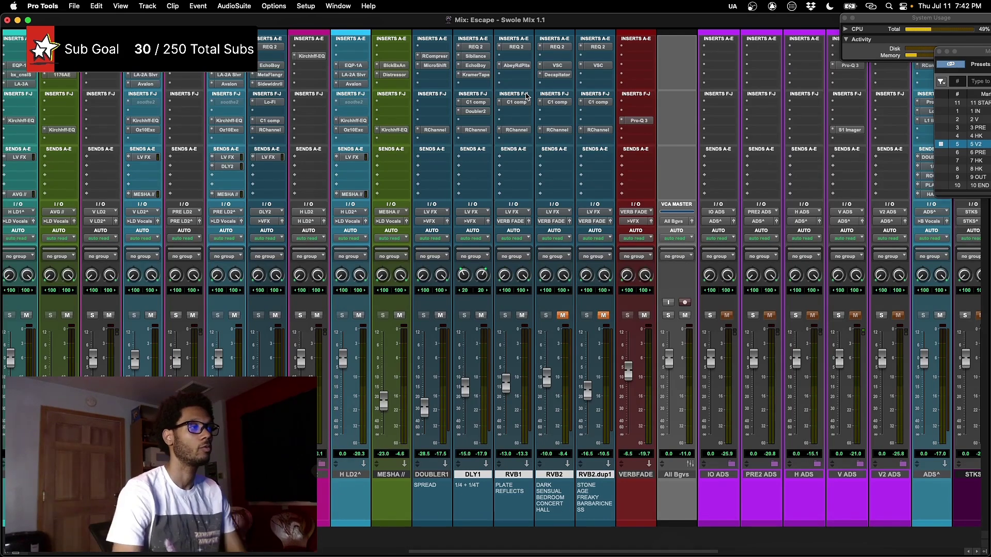
# - Examine the Abbey Road Plates reverb settings on the RVB1 track
pyautogui.hscroll(2, 528, 96)
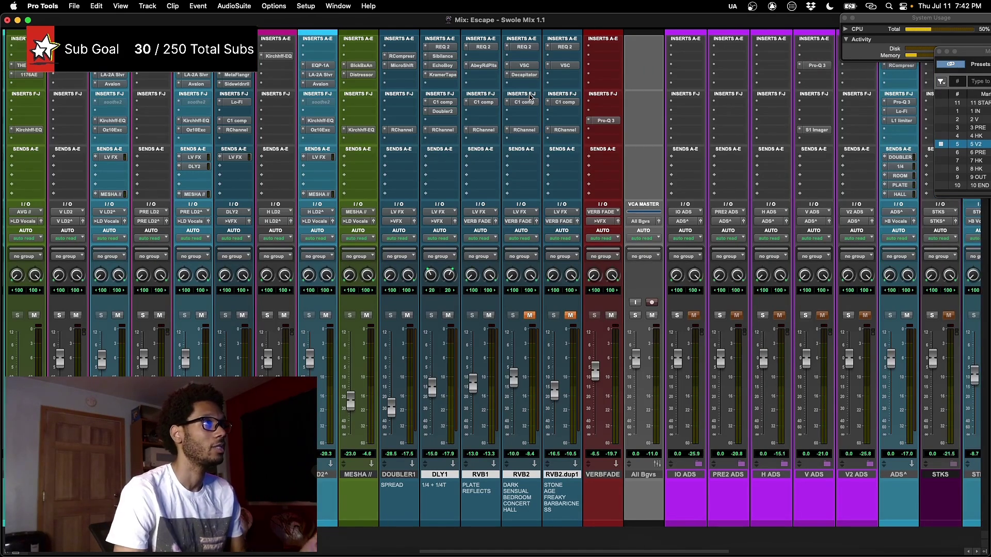
pyautogui.press('space')
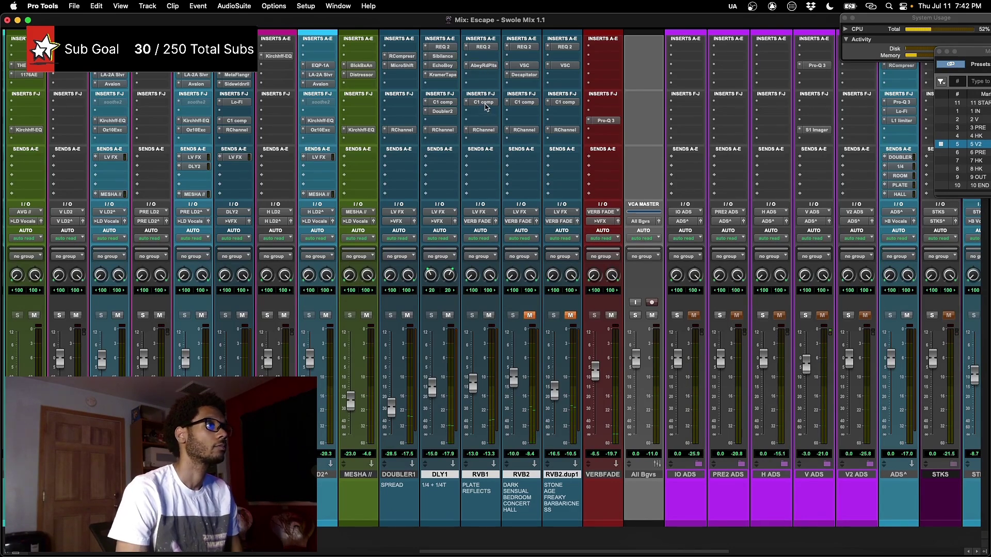
pyautogui.click(485, 66)
pyautogui.moveTo(461, 124); pyautogui.dragTo(531, 97)
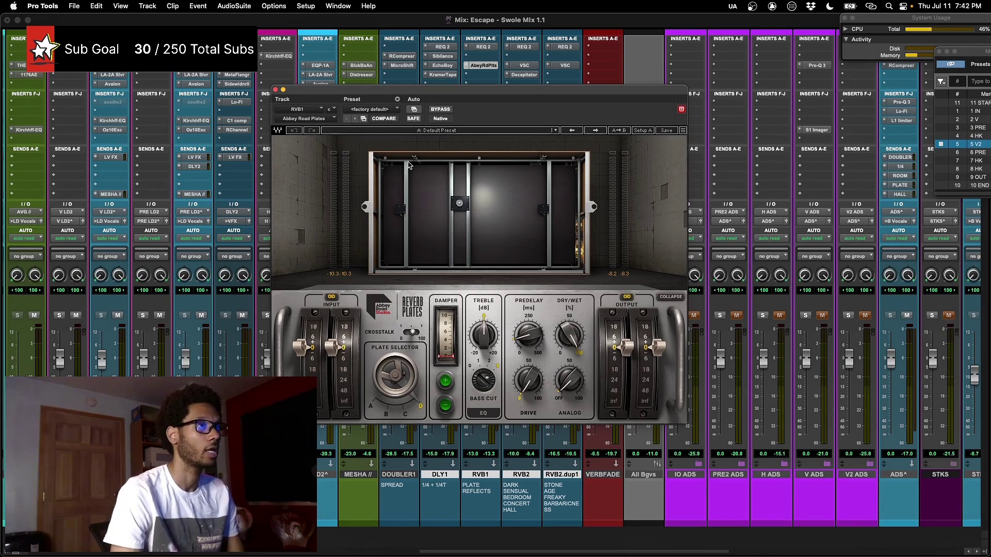
pyautogui.click(275, 89)
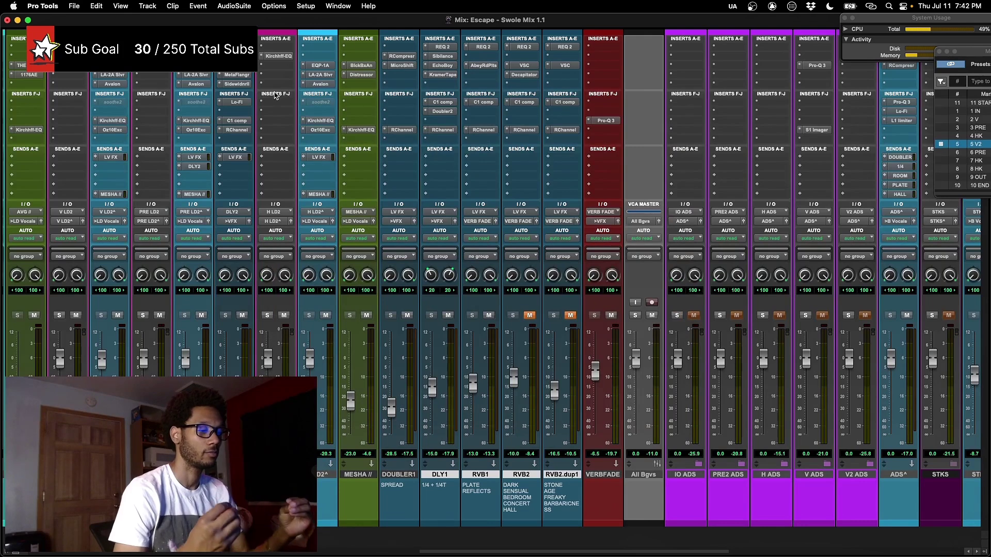
# - Examine the REQ 2, C1 compressor and RChannel settings on RVB1, playing the session to check RChannel's response
pyautogui.hscroll(2, 275, 95)
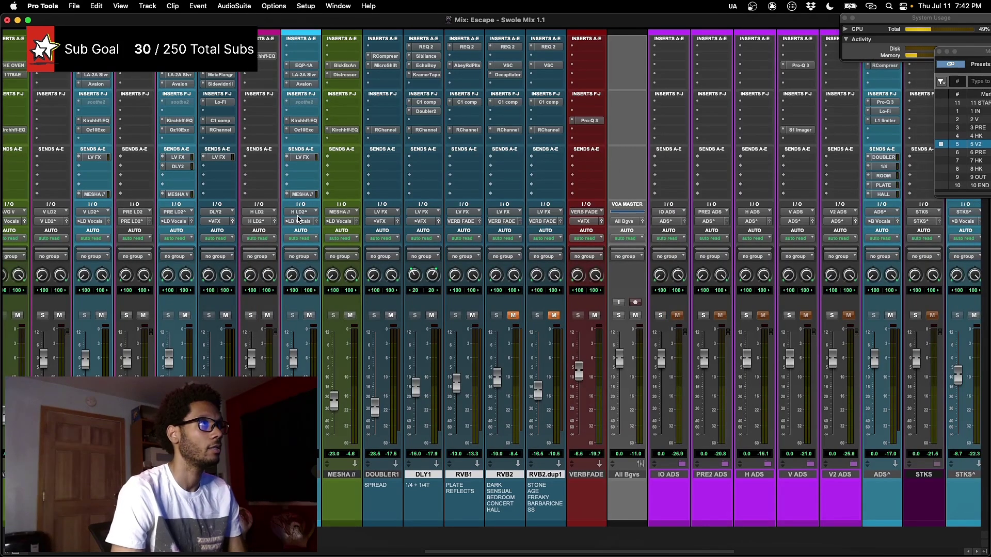
pyautogui.click(466, 46)
pyautogui.moveTo(464, 94); pyautogui.dragTo(453, 135)
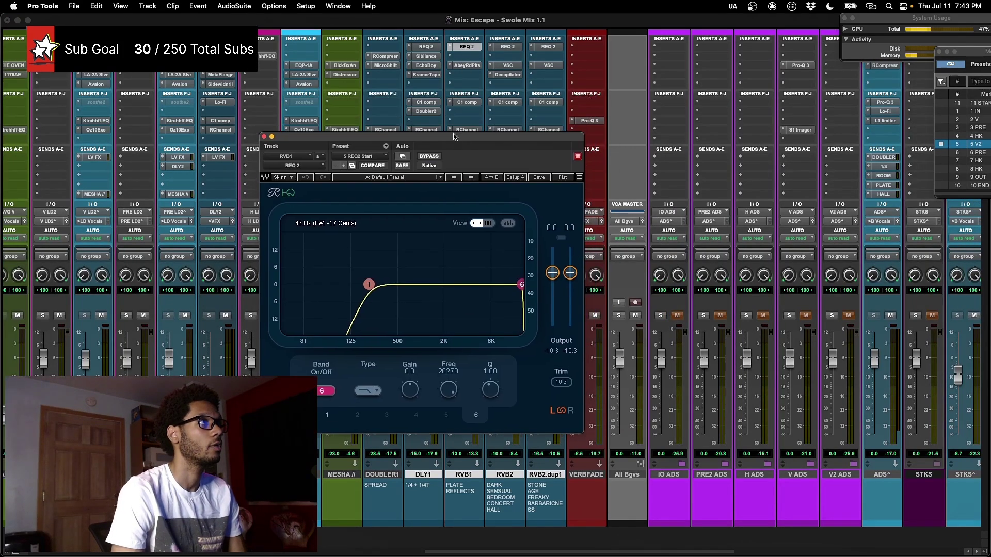
pyautogui.click(466, 102)
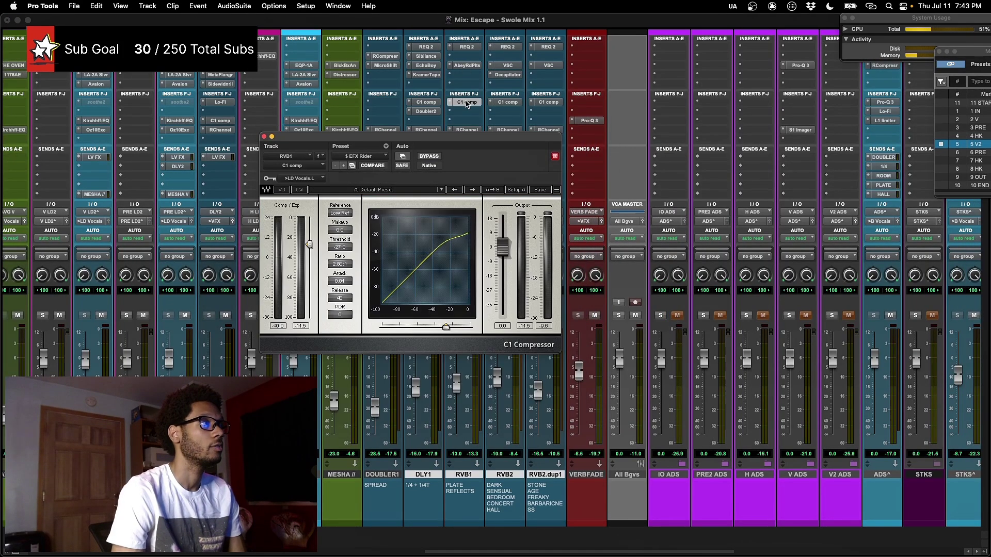
pyautogui.moveTo(465, 138); pyautogui.dragTo(464, 168)
pyautogui.click(472, 130)
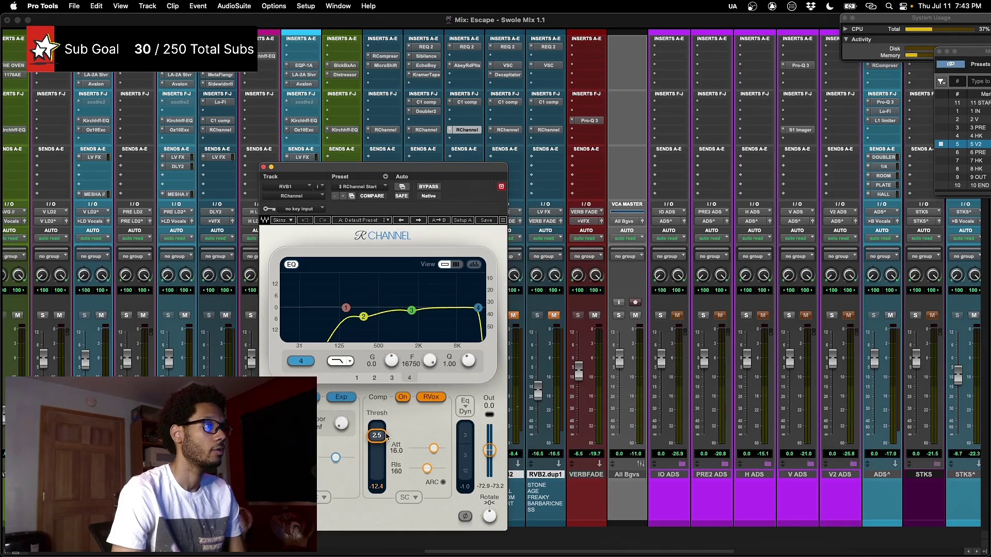
pyautogui.press('space')
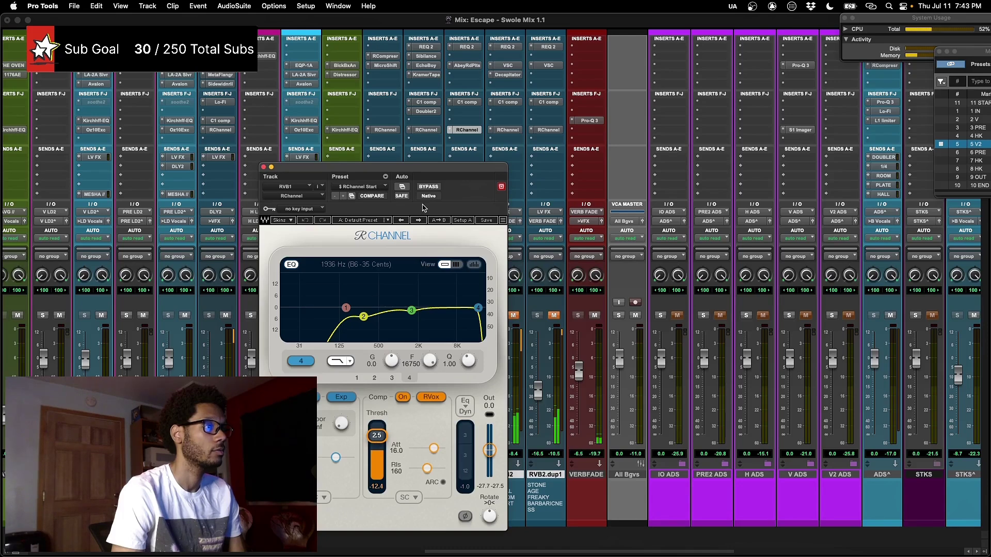
pyautogui.moveTo(453, 168); pyautogui.dragTo(294, 111)
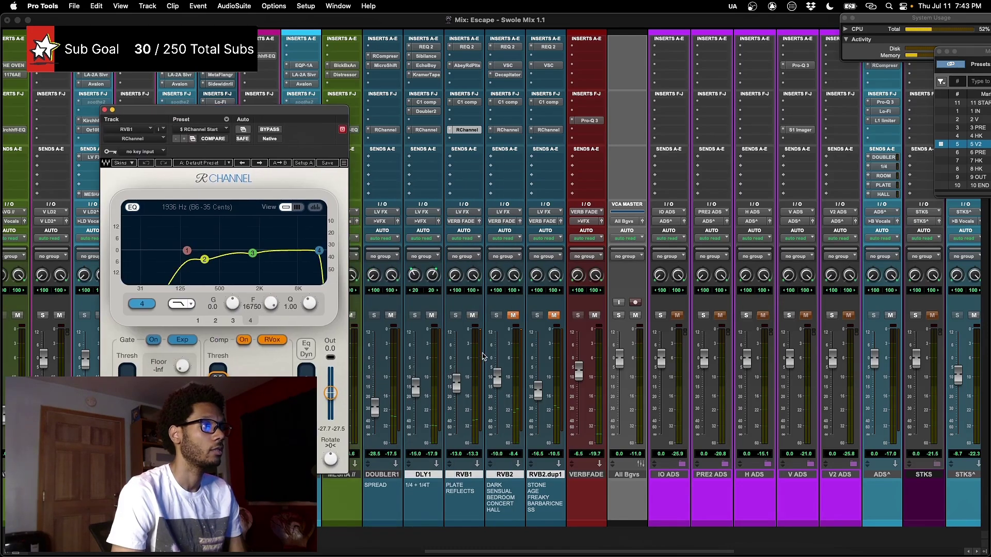
# - Unmute the RVB2 track and examine its VerbSuite Classics reverb settings
pyautogui.click(513, 315)
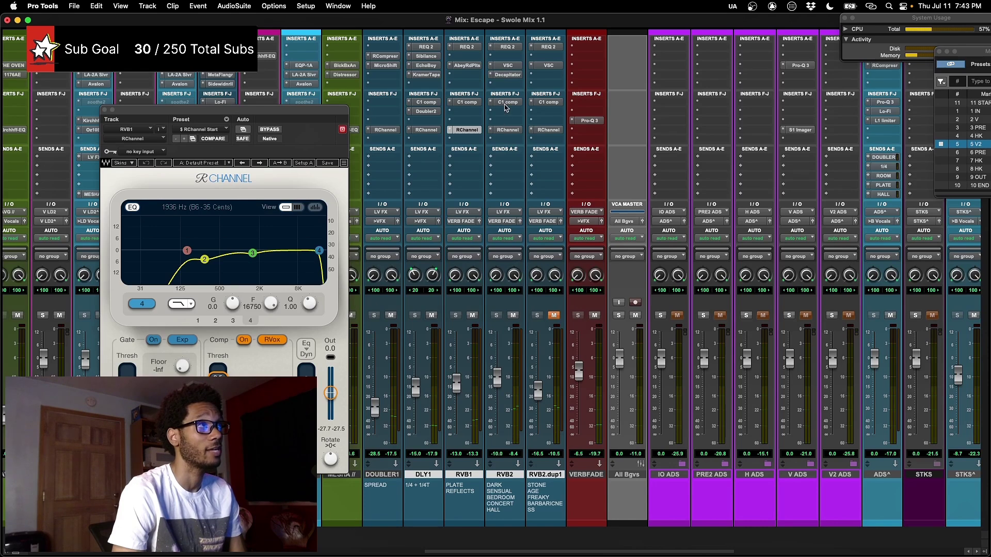
pyautogui.click(461, 130)
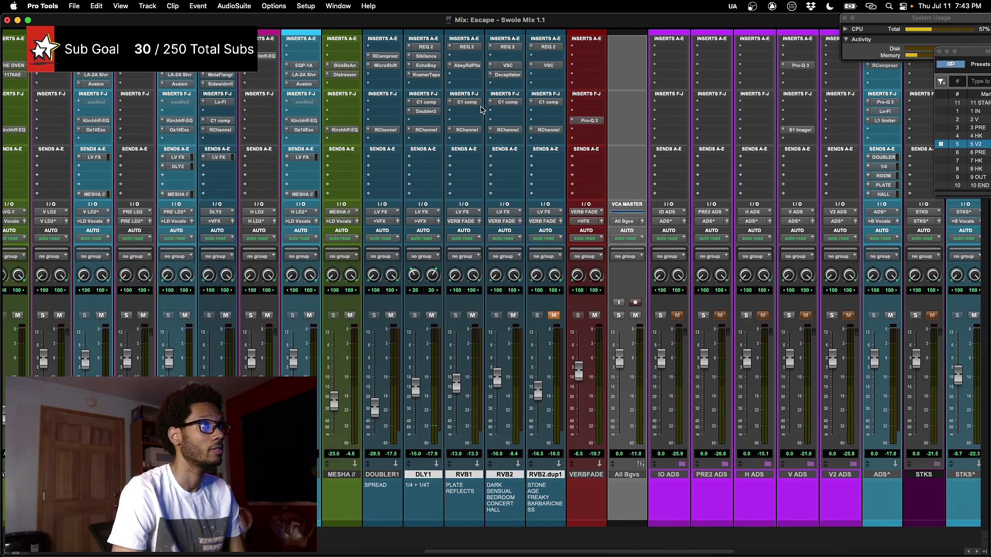
pyautogui.click(508, 66)
pyautogui.moveTo(419, 116); pyautogui.dragTo(542, 126)
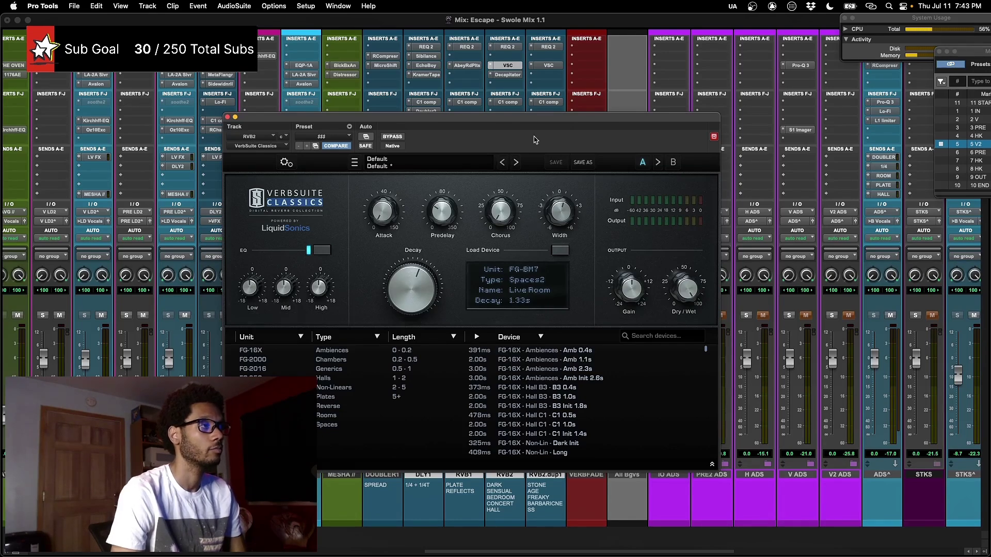
pyautogui.moveTo(535, 140); pyautogui.dragTo(543, 155)
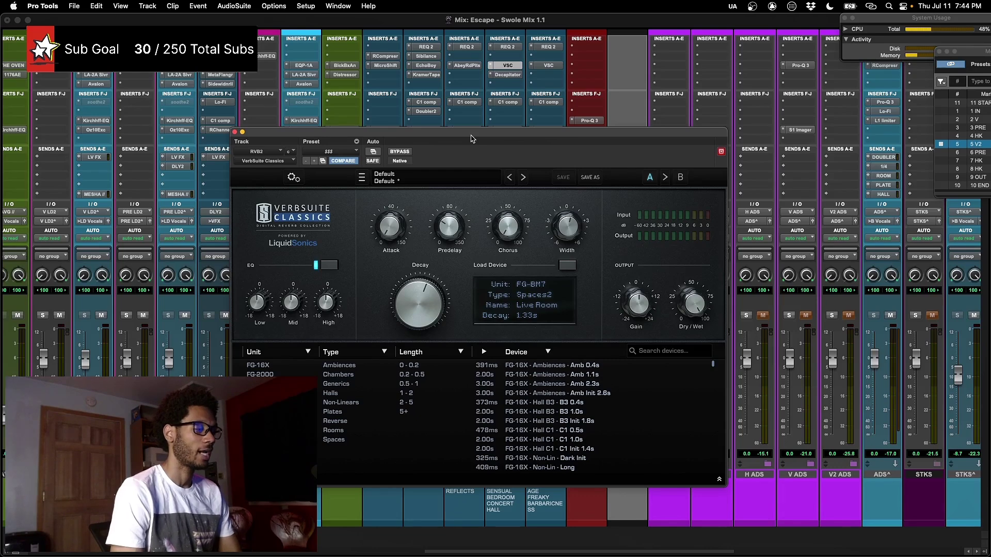
pyautogui.press('super+w')
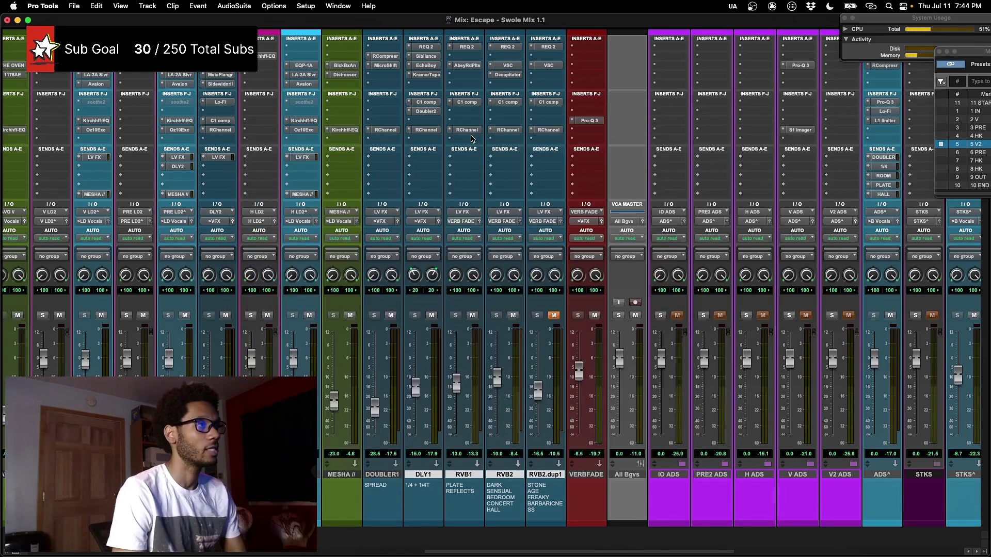
# - Examine the C1 compressor and the REQ 2 filter settings on RVB2
pyautogui.hscroll(1, 469, 335)
pyautogui.hscroll(1, 515, 490)
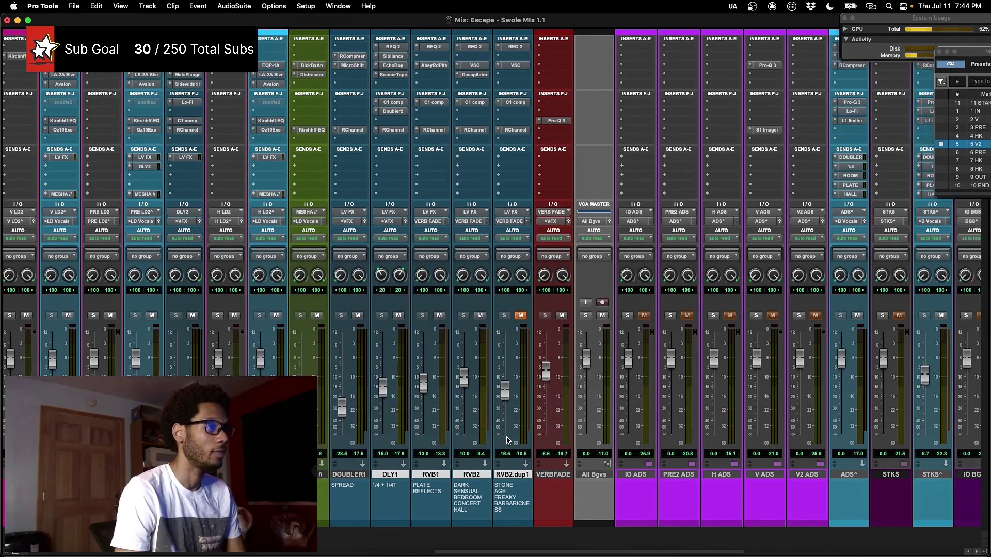
pyautogui.click(481, 103)
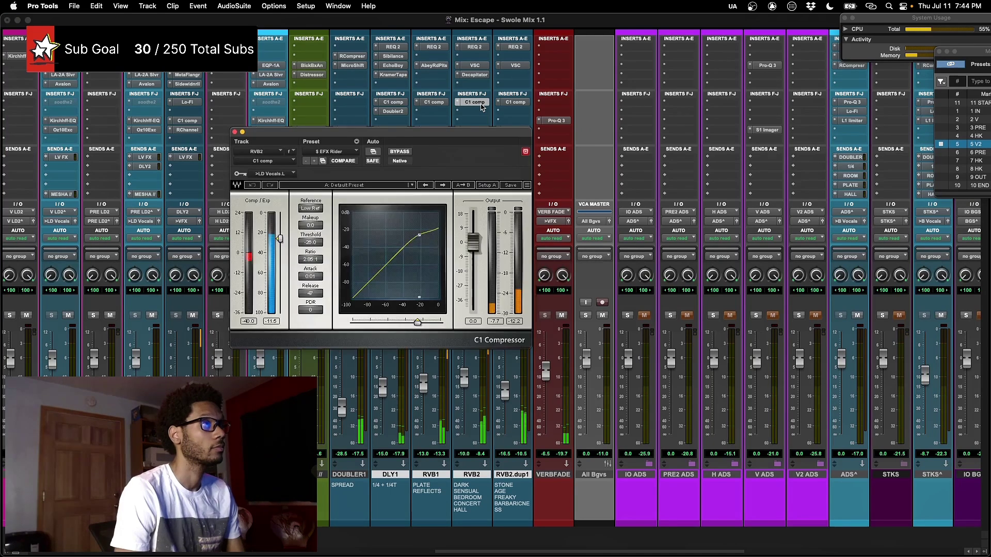
pyautogui.click(481, 103)
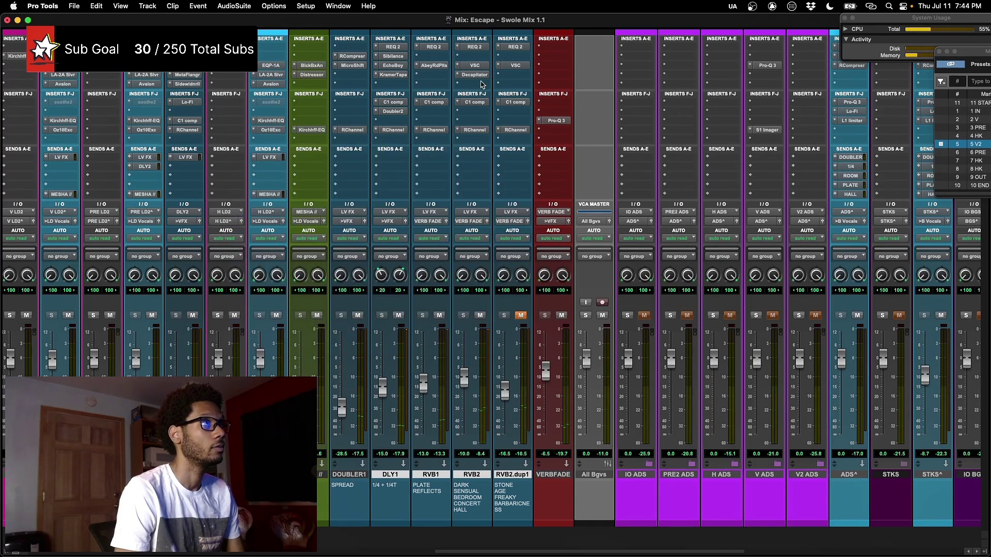
pyautogui.click(475, 47)
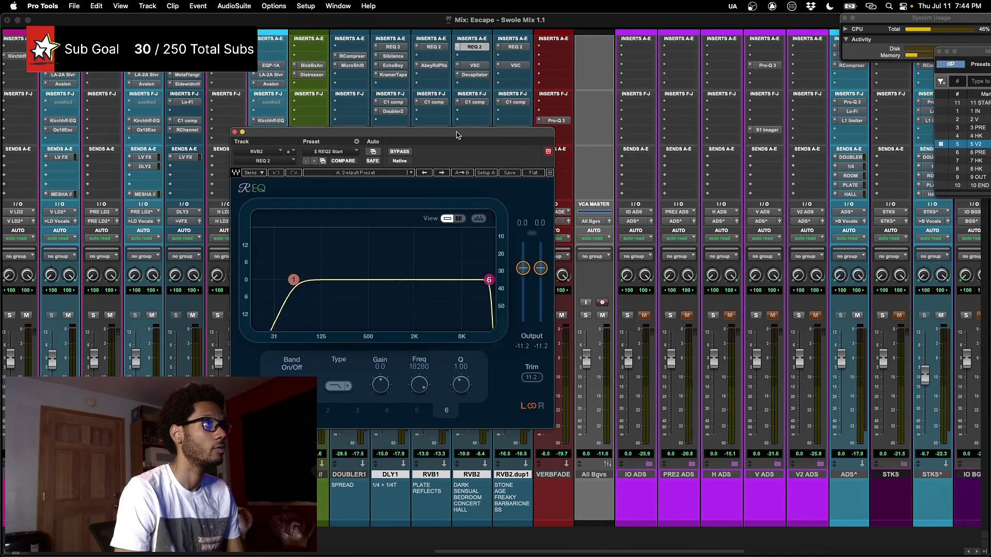
pyautogui.moveTo(456, 135); pyautogui.dragTo(446, 169)
# - Examine the Decapitator on RVB2, toggling its bypass on and off to compare
pyautogui.click(473, 75)
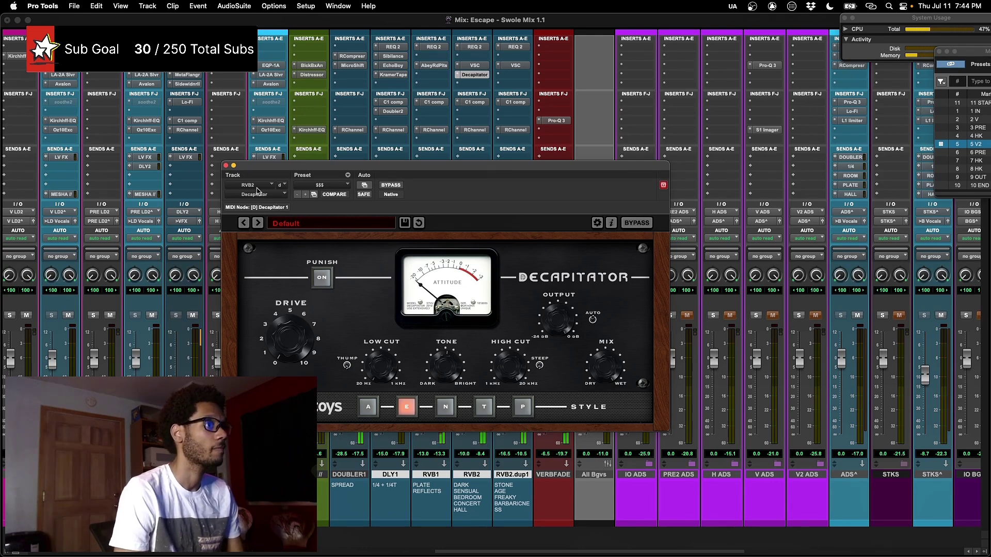
pyautogui.click(391, 185)
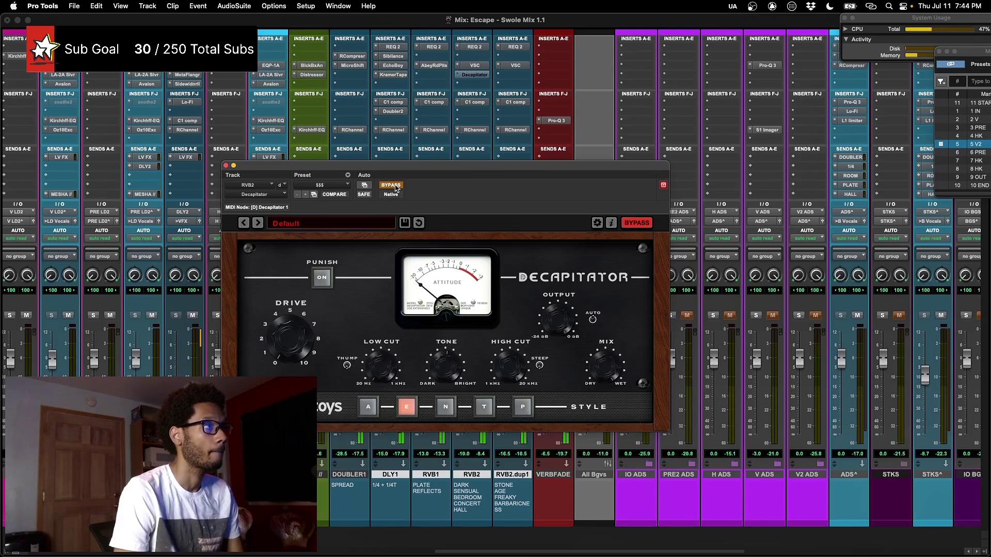
pyautogui.click(391, 185)
# - Examine the C1 compressor and RChannel settings on RVB2, playing the session to check RChannel's response
pyautogui.click(469, 102)
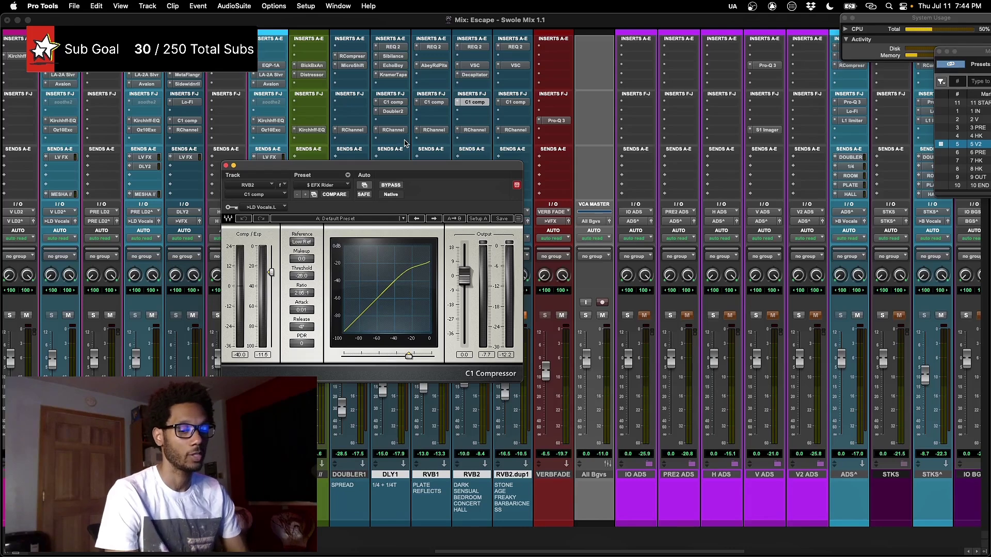
pyautogui.click(475, 130)
pyautogui.moveTo(424, 171); pyautogui.dragTo(439, 140)
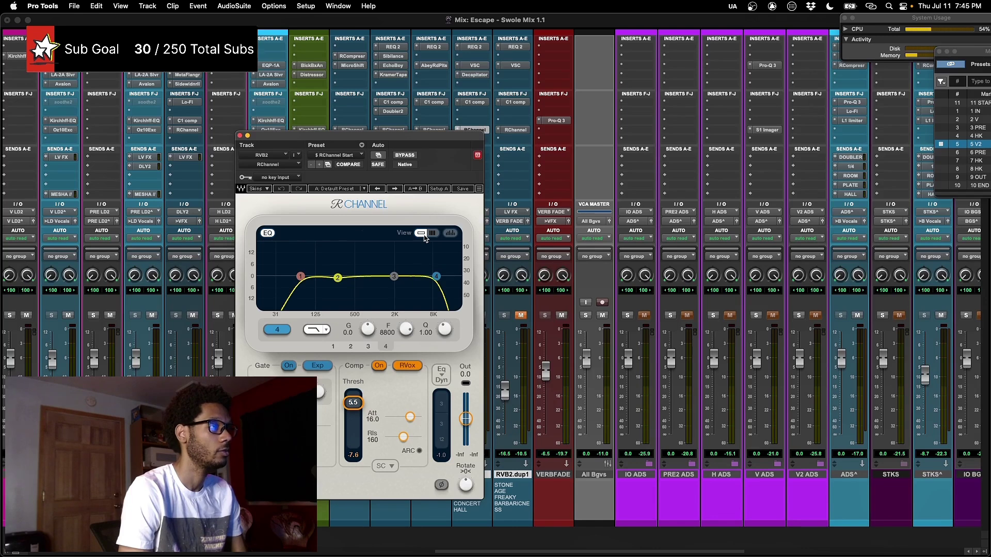
pyautogui.press('space')
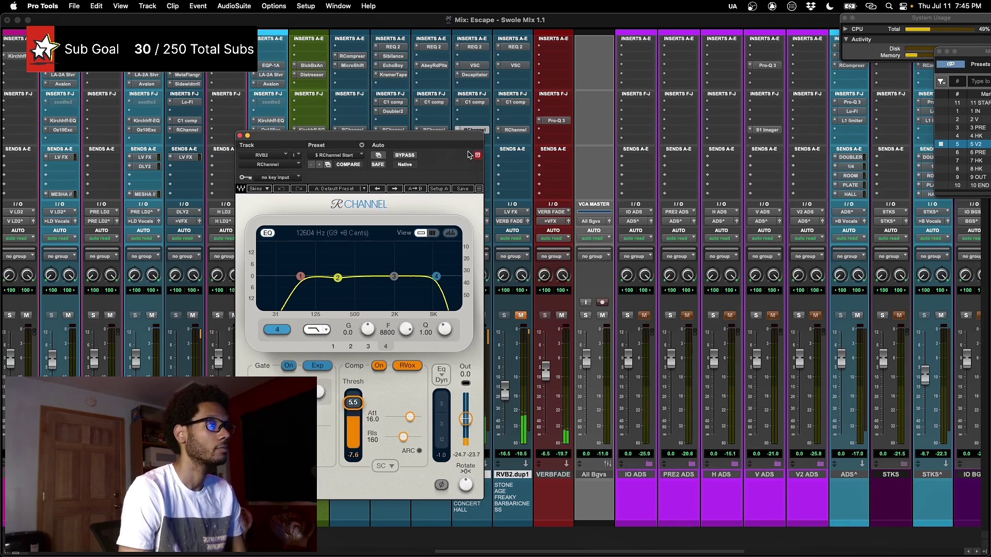
pyautogui.moveTo(471, 141); pyautogui.dragTo(462, 137)
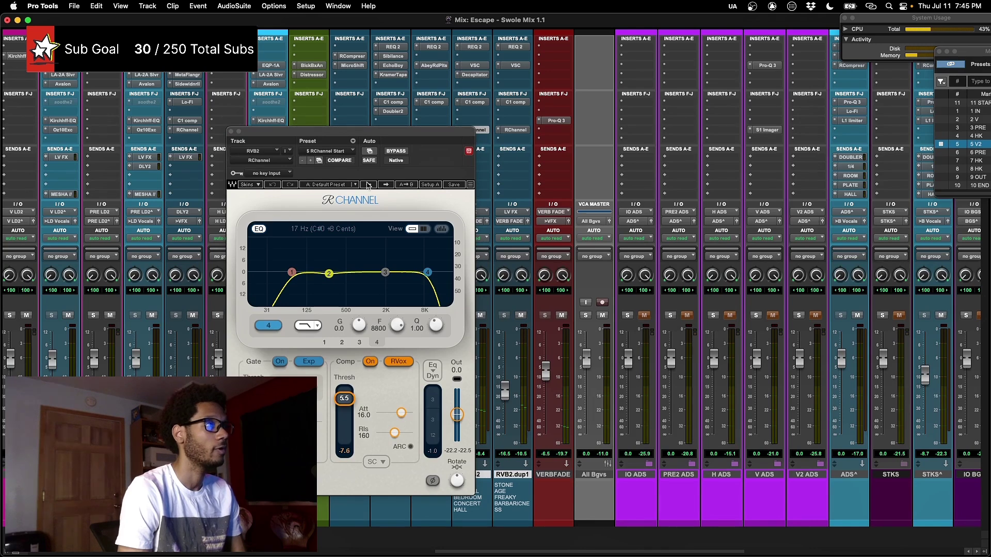
pyautogui.click(480, 130)
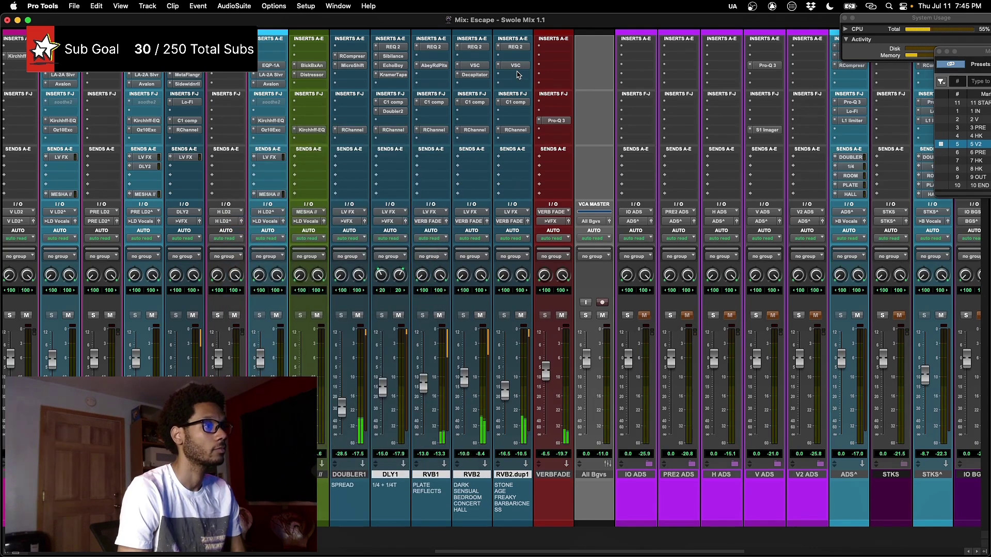
# - Point out RVB2.dup1's volume fader and examine its VerbSuite Classics reverb settings during playback
pyautogui.hscroll(2, 512, 243)
pyautogui.hscroll(2, 512, 242)
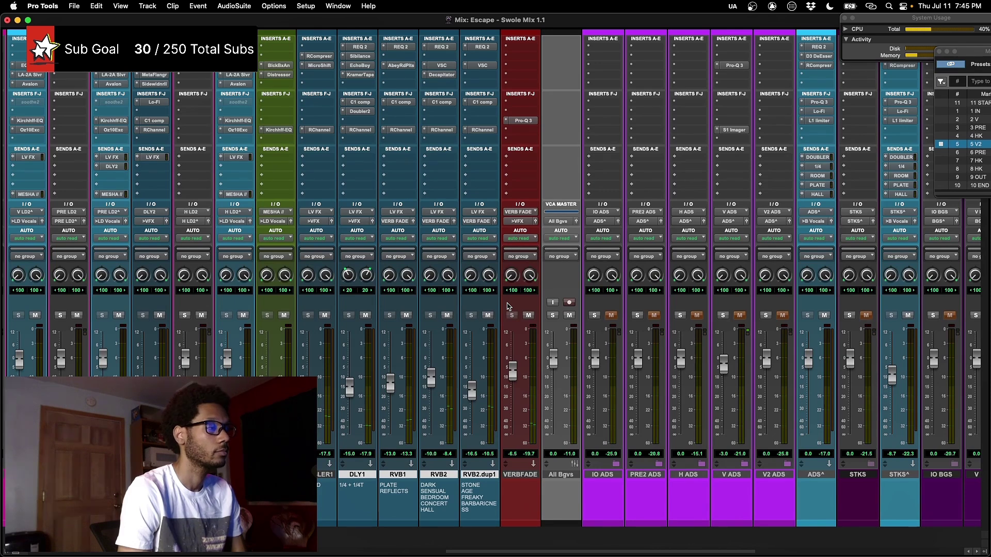
pyautogui.moveTo(471, 384); pyautogui.dragTo(473, 367)
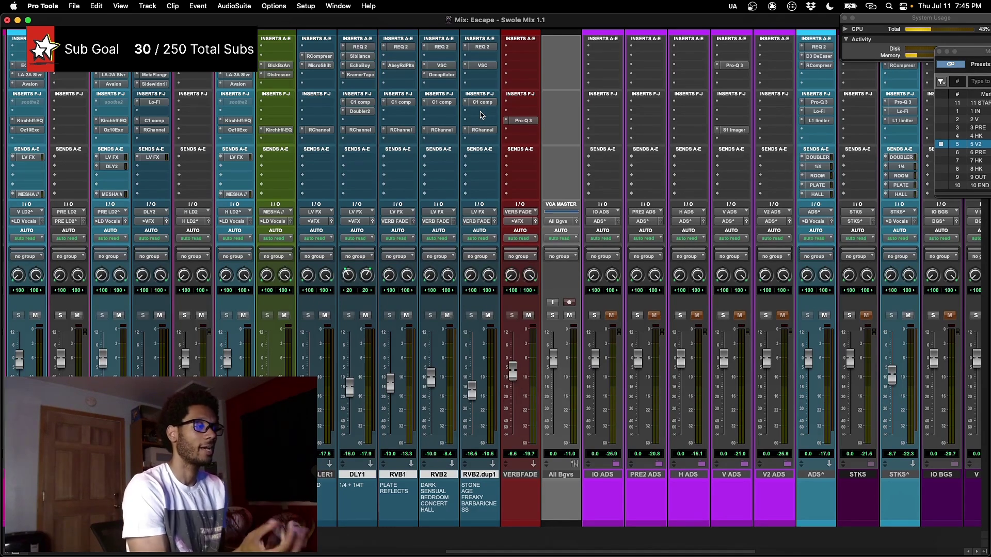
pyautogui.click(484, 68)
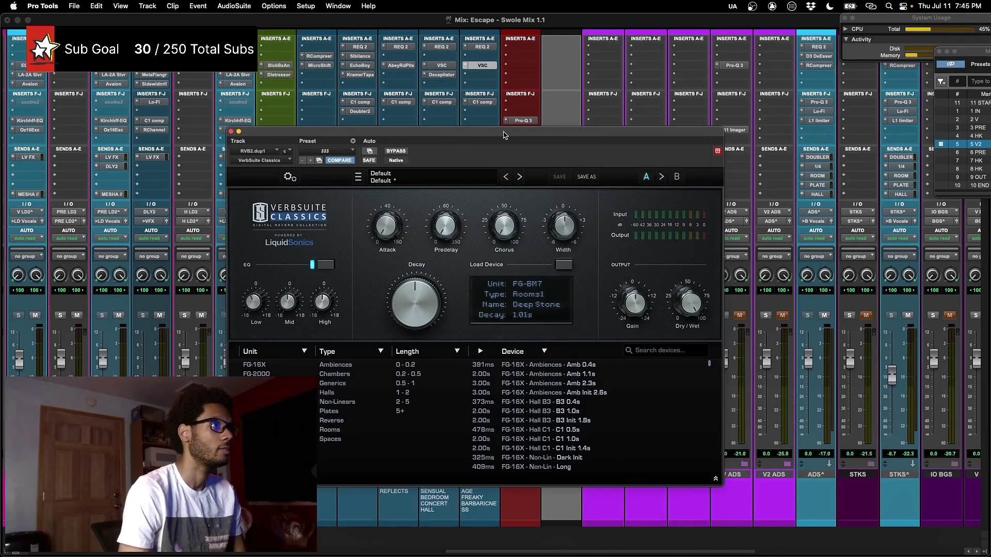
pyautogui.moveTo(505, 135); pyautogui.dragTo(498, 140)
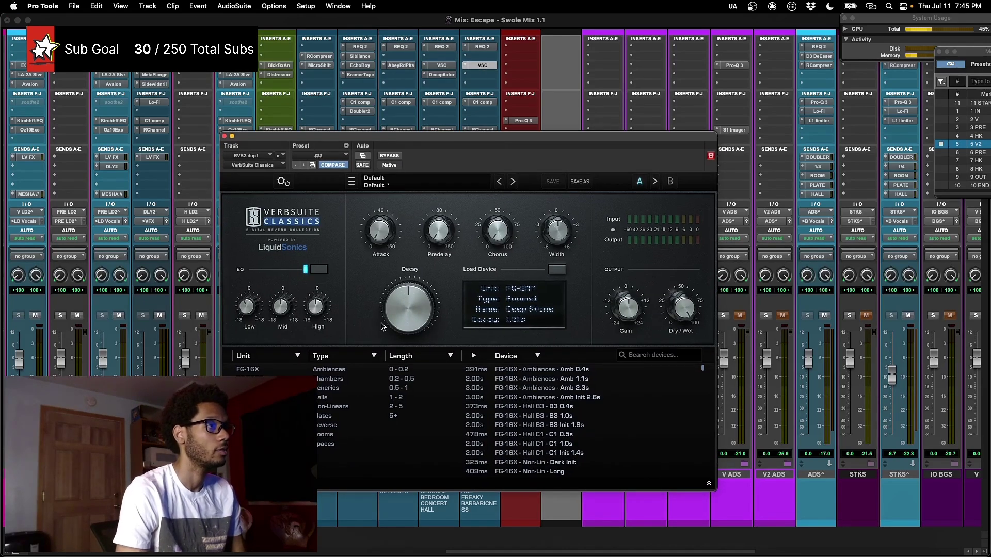
pyautogui.press('space')
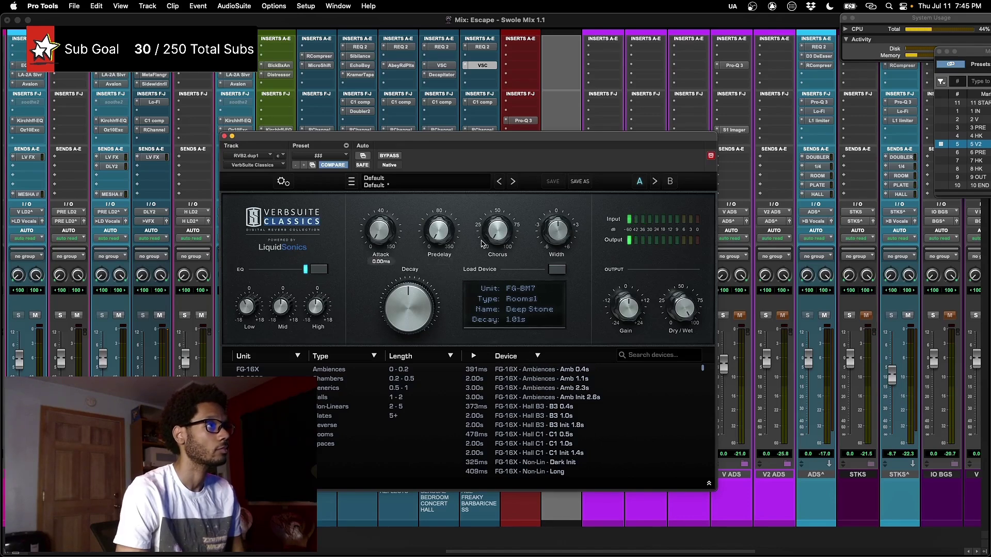
pyautogui.moveTo(503, 238)
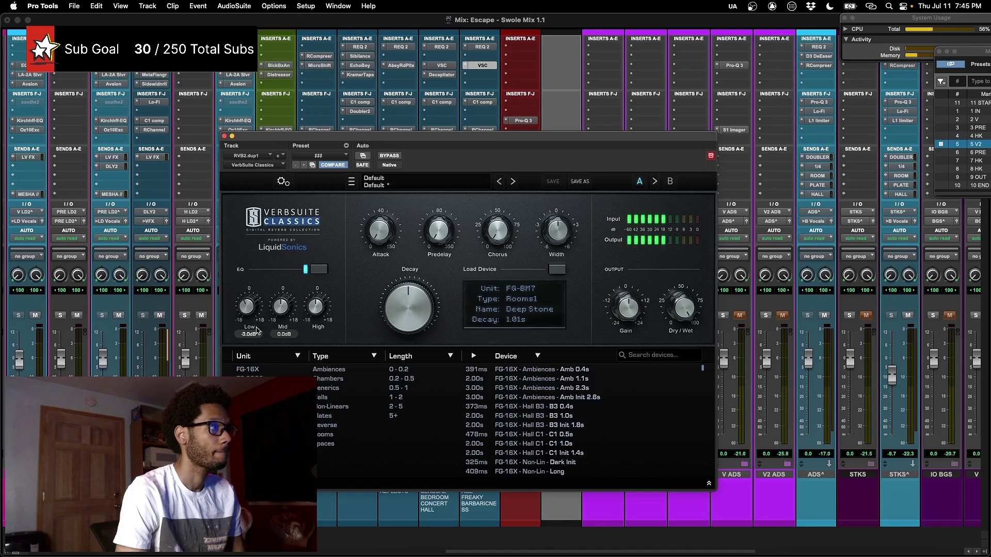
pyautogui.click(484, 65)
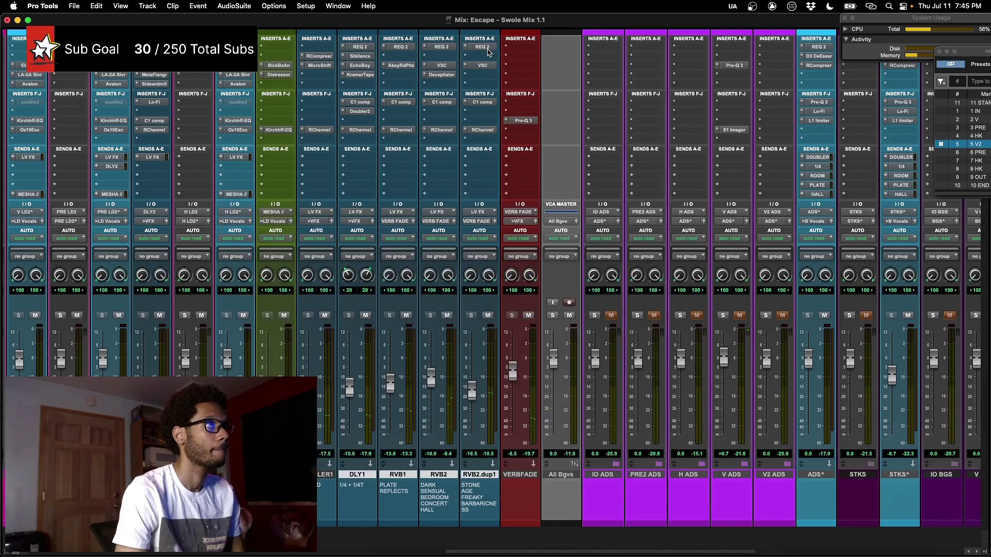
# - Examine the REQ 2, C1 compressor and RChannel settings on RVB2.dup1 during playback
pyautogui.click(482, 47)
pyautogui.click(482, 47)
pyautogui.click(481, 102)
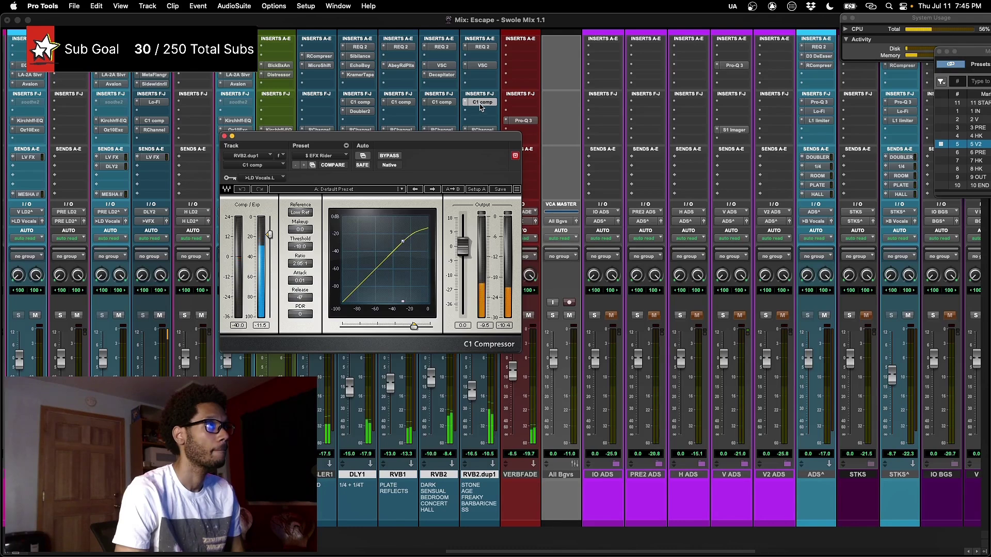
pyautogui.click(481, 102)
pyautogui.click(482, 130)
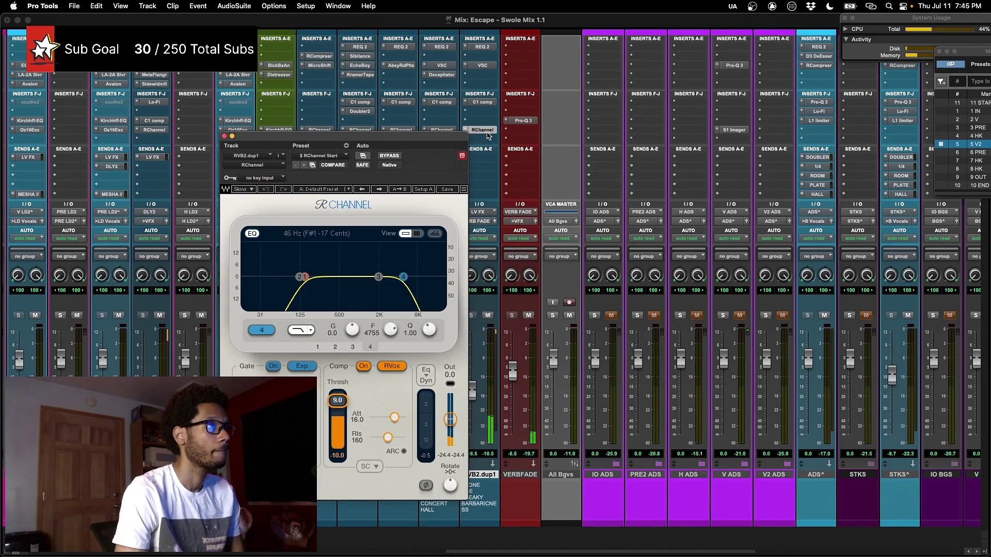
# - Mute and unmute RVB2.dup1 during playback to compare the mix without it, and stop playback
pyautogui.click(488, 136)
pyautogui.click(487, 315)
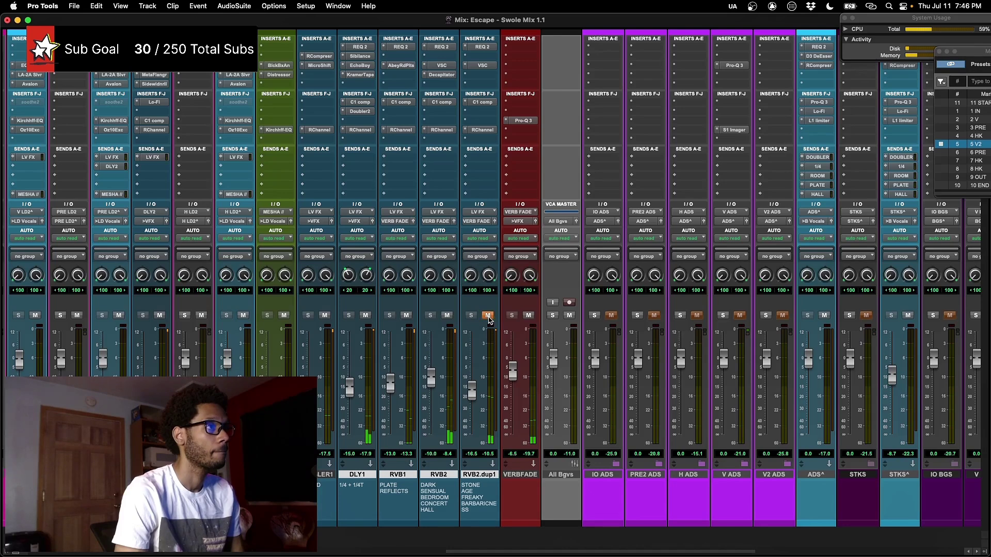
pyautogui.click(487, 315)
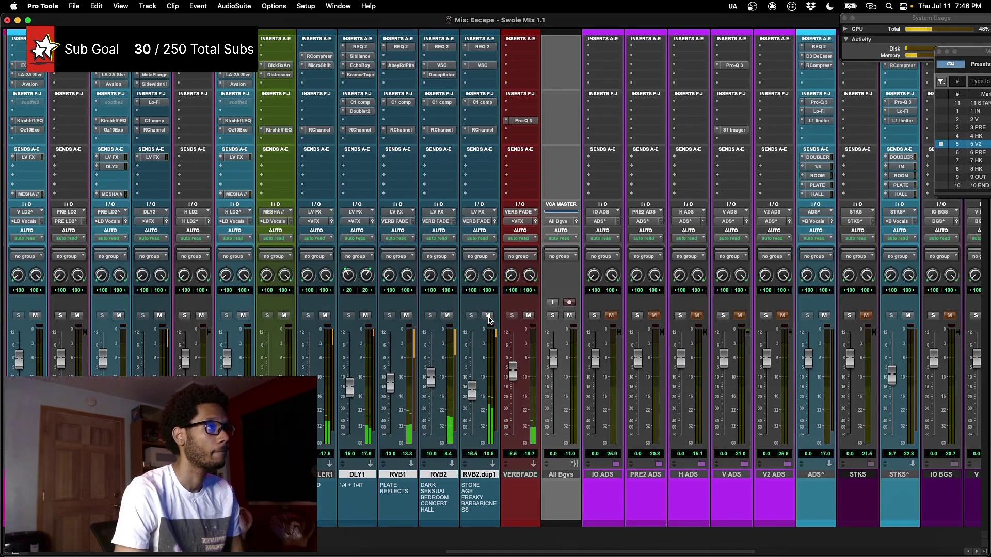
pyautogui.press('space')
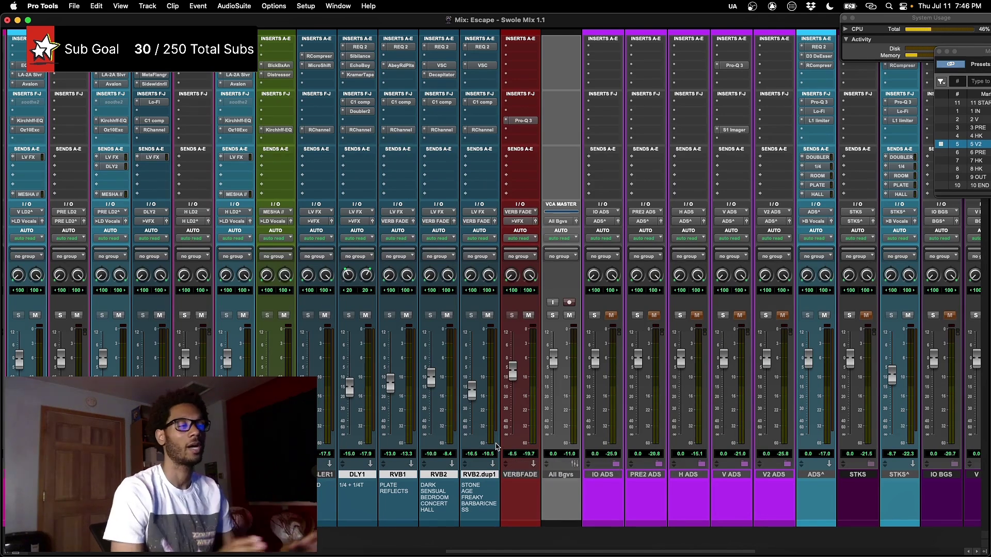
# - Examine the Pro-Q 3 equalizer bands on the VERBFADE track and close the plug-in
pyautogui.click(523, 120)
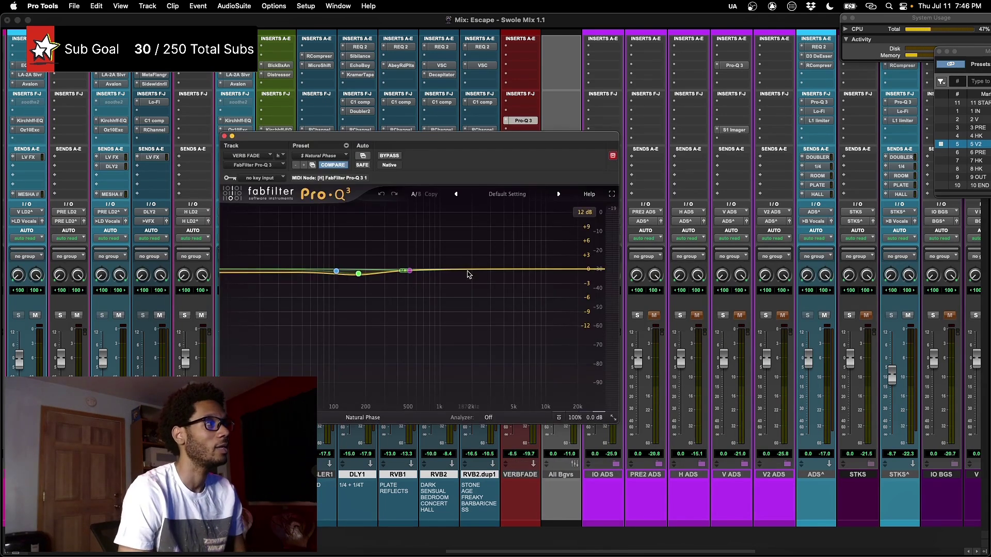
pyautogui.moveTo(373, 279)
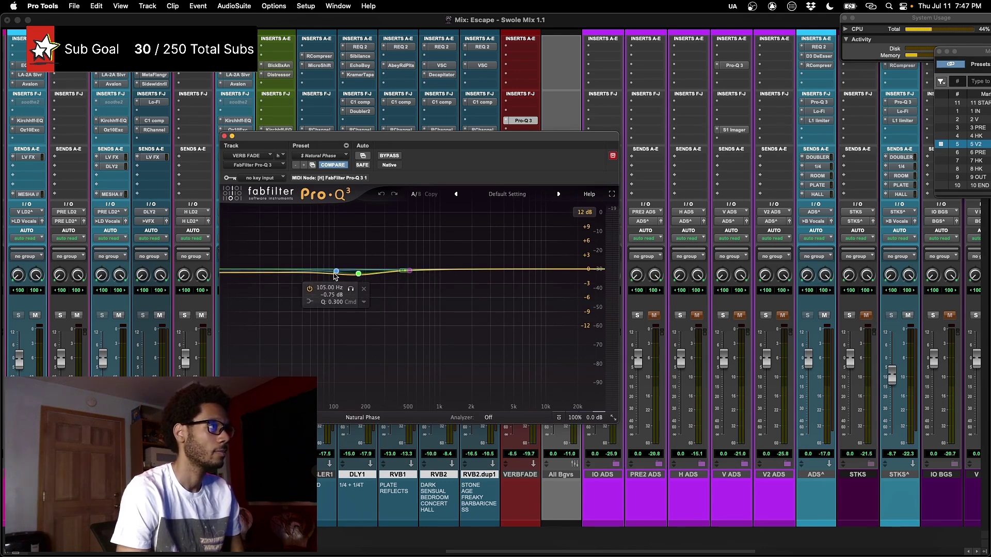
pyautogui.moveTo(248, 136); pyautogui.dragTo(274, 156)
pyautogui.click(250, 155)
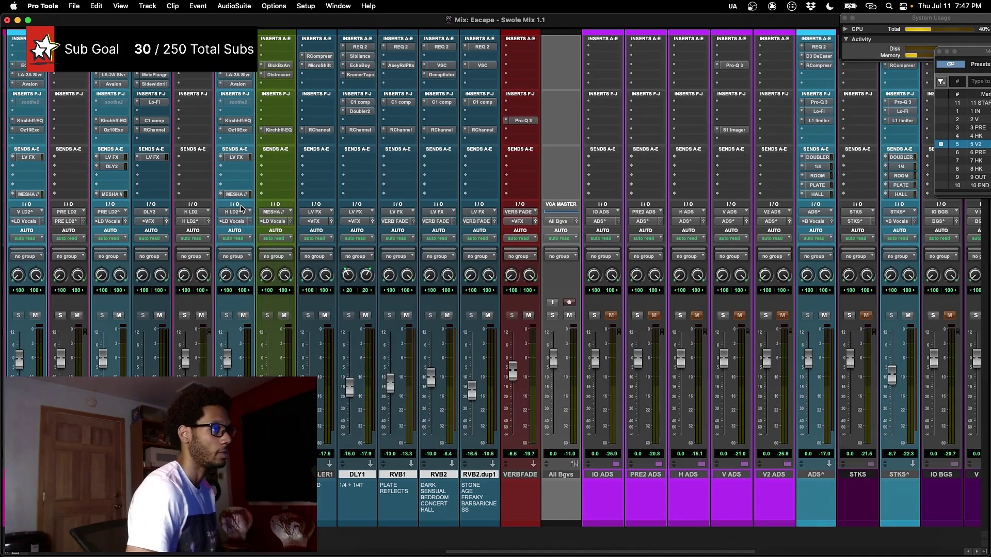
# - Play the PRE LD2 vocal from the 6 PRE marker and watch the DLY2 track in the mixer
pyautogui.hscroll(-5, 334, 221)
pyautogui.hscroll(-4, 333, 220)
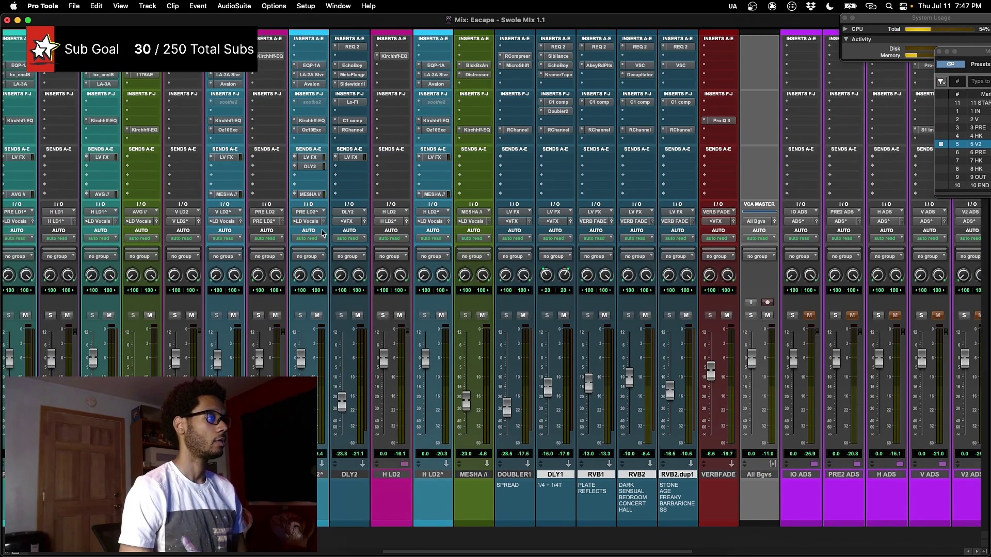
pyautogui.click(308, 474)
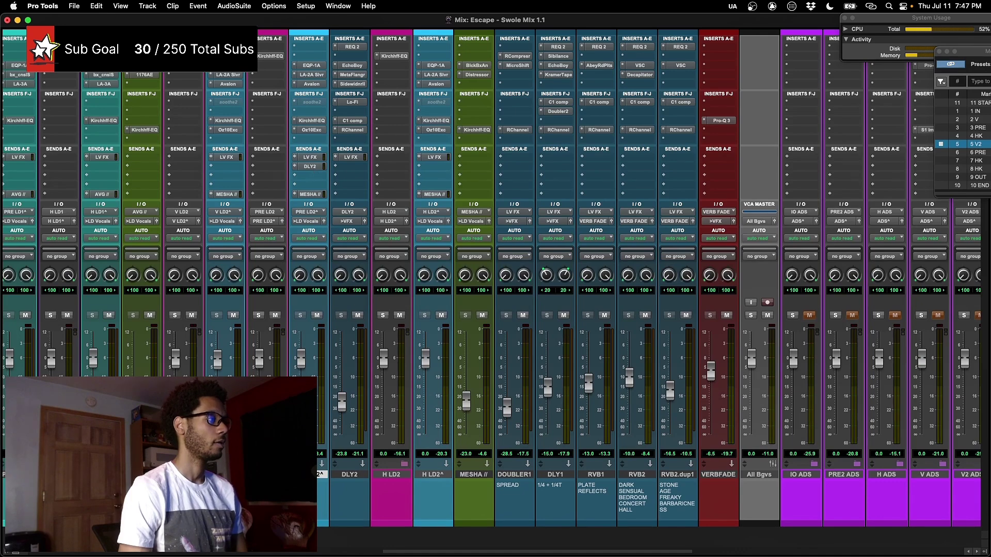
pyautogui.press('super+equal')
pyautogui.hscroll(5, 338, 392)
pyautogui.click(638, 438)
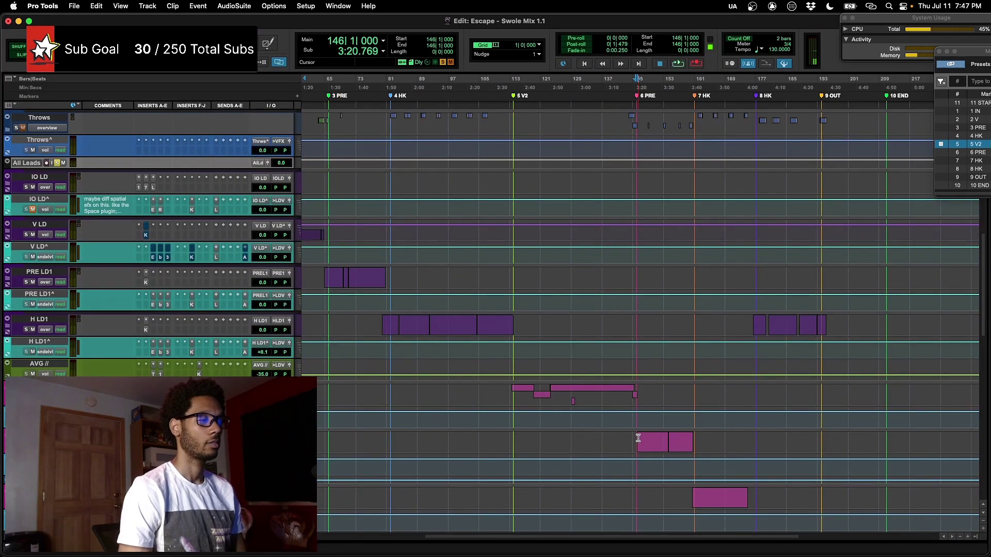
pyautogui.press('space')
pyautogui.press('super+equal')
pyautogui.hscroll(-2, 544, 443)
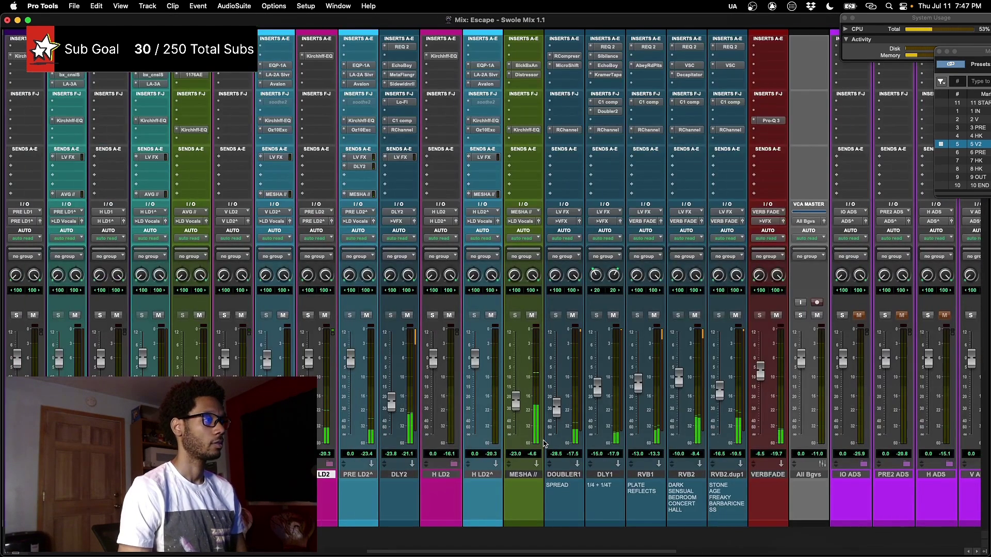
pyautogui.hscroll(-1, 544, 443)
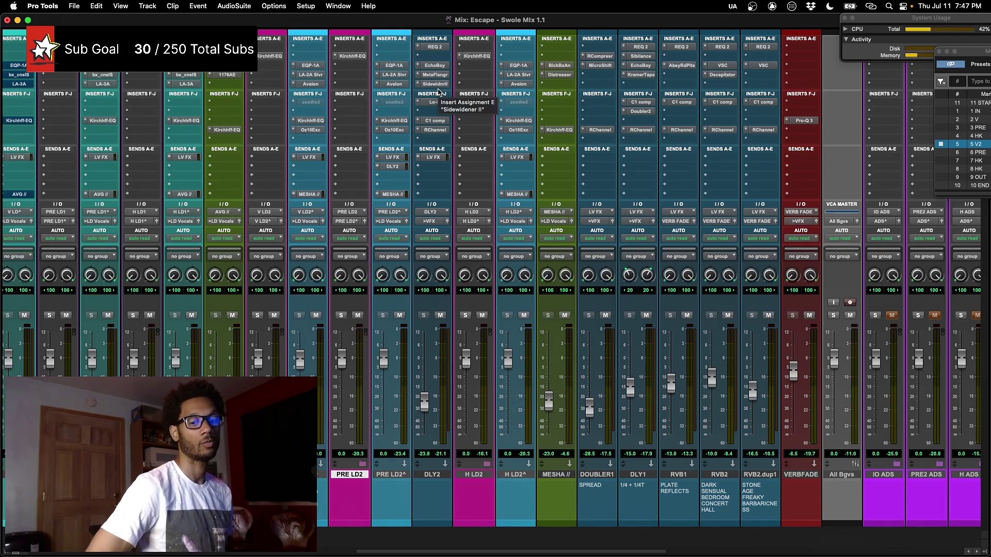
# - Examine EchoBoy on DLY2, including its list of echo styles and its Style Edit parameters
pyautogui.click(435, 65)
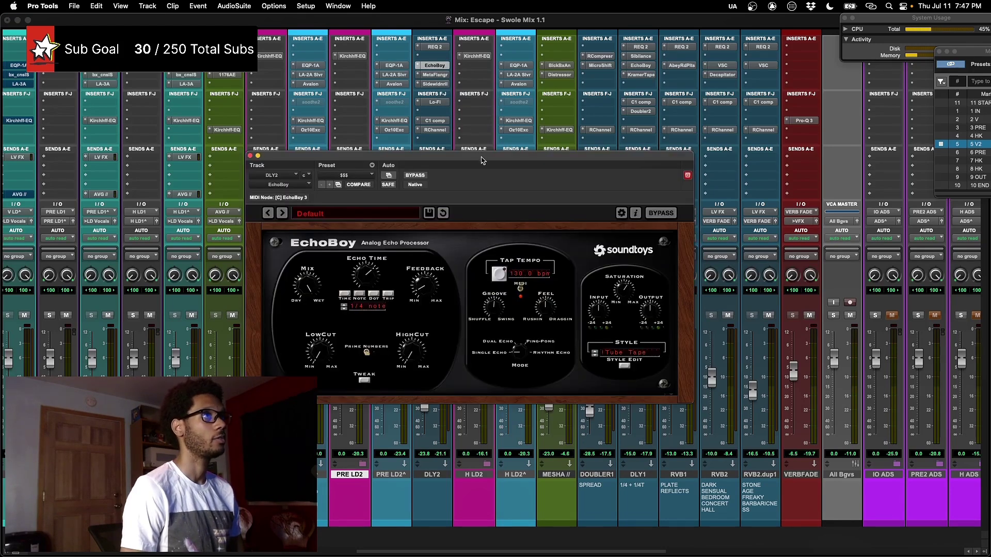
pyautogui.moveTo(483, 160); pyautogui.dragTo(484, 178)
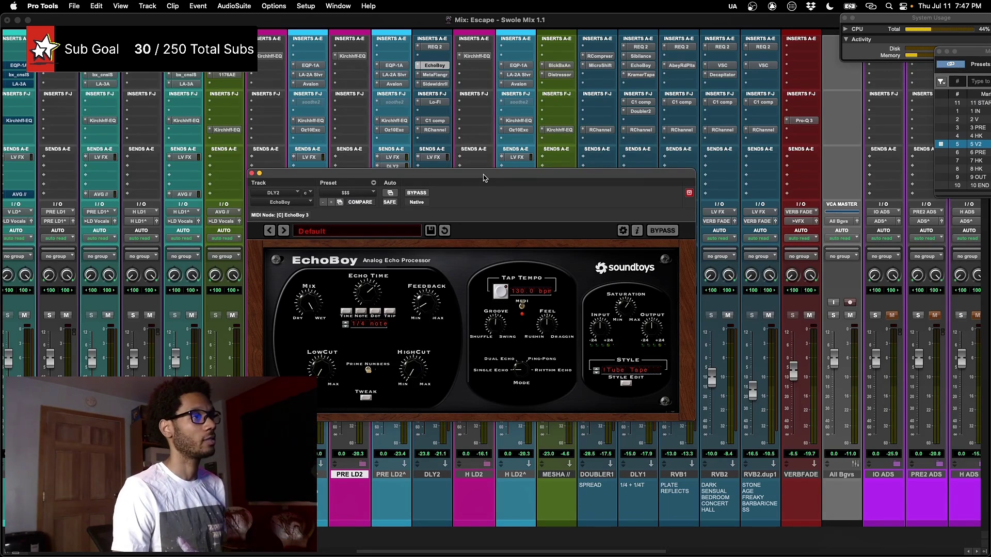
pyautogui.click(633, 371)
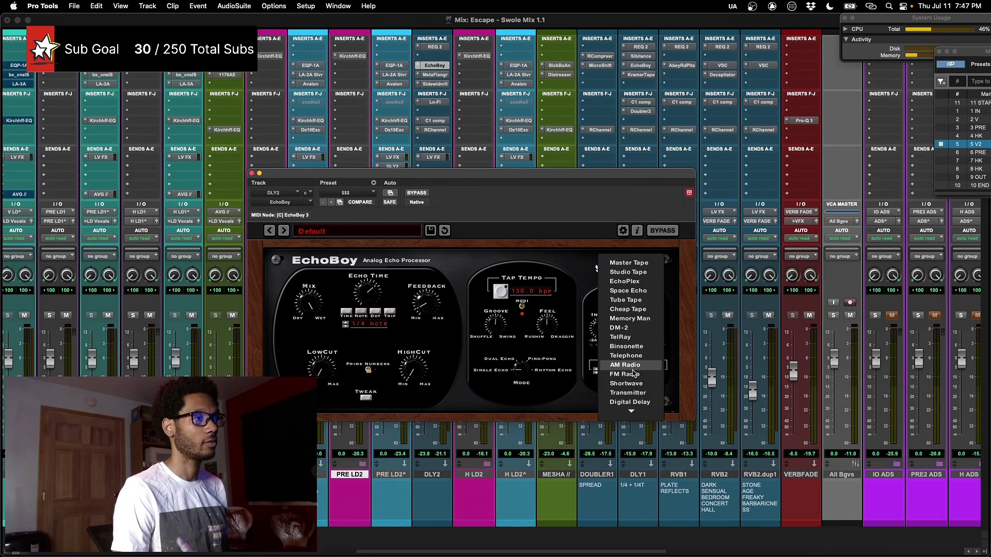
pyautogui.click(572, 384)
pyautogui.click(624, 384)
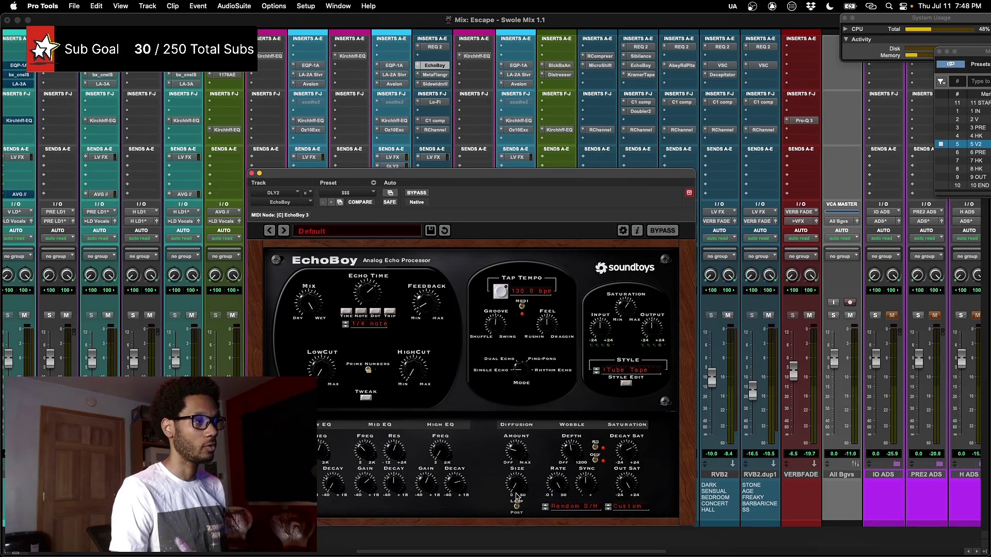
# - Examine EchoBoy's Tweak parameters and main delay controls on DLY2, and close the plug-in
pyautogui.click(367, 399)
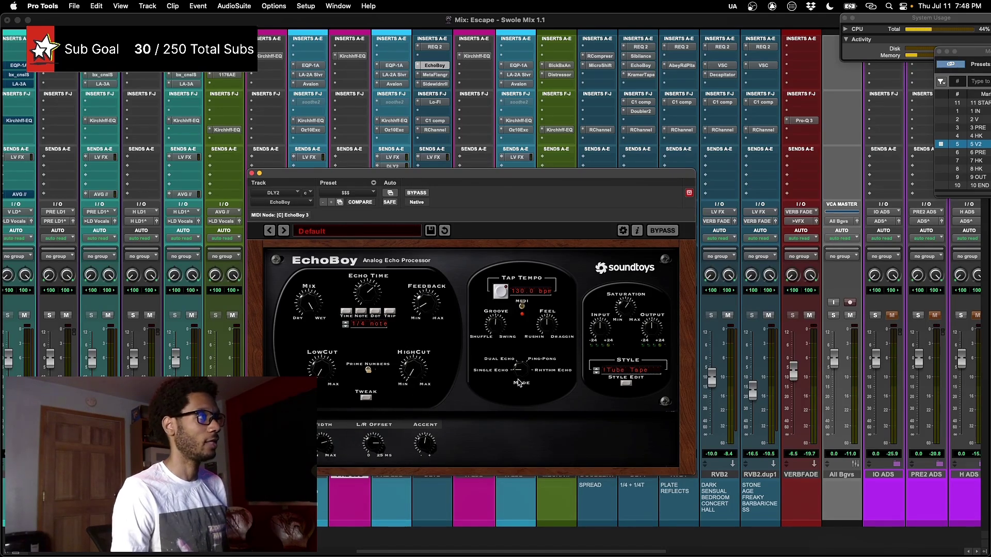
pyautogui.click(365, 398)
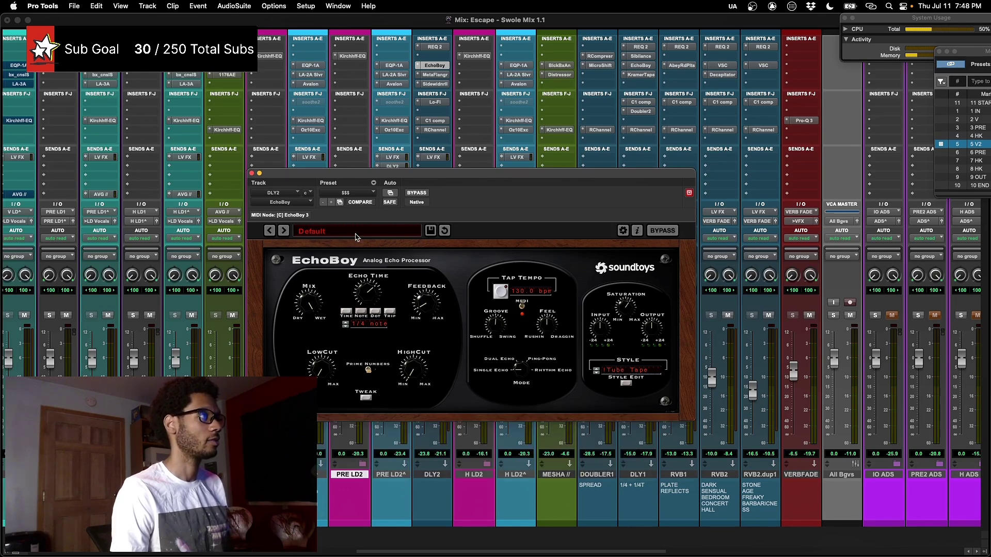
pyautogui.moveTo(367, 179); pyautogui.dragTo(373, 193)
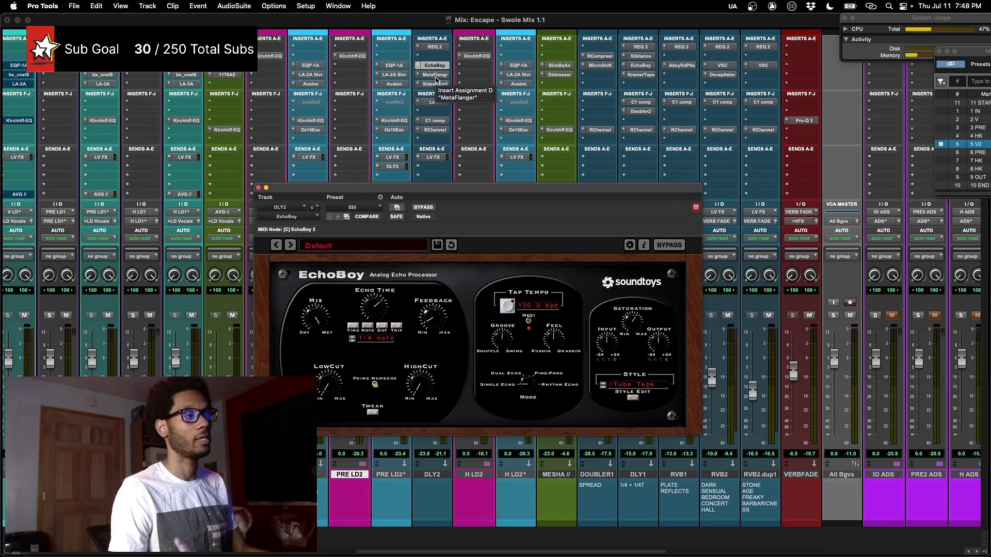
pyautogui.click(440, 67)
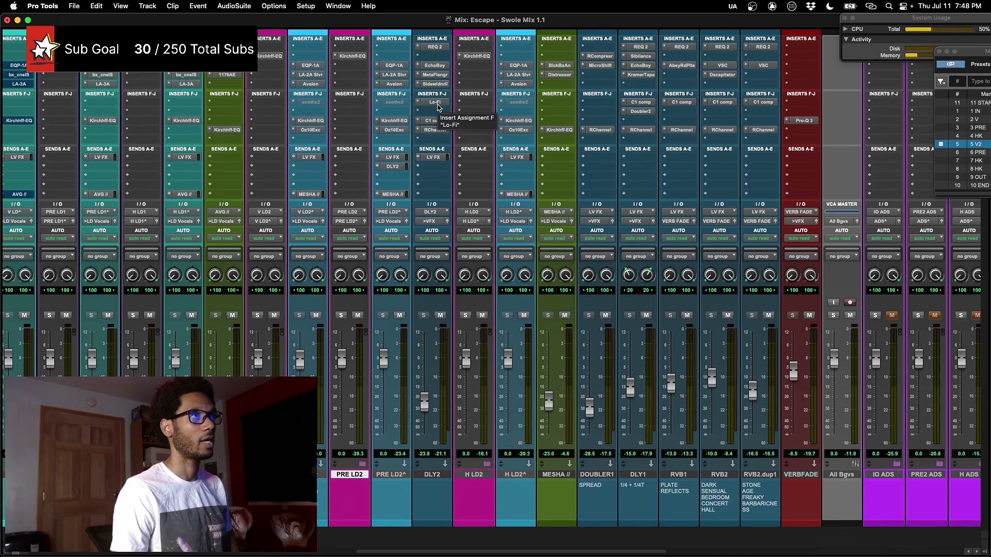
pyautogui.click(435, 65)
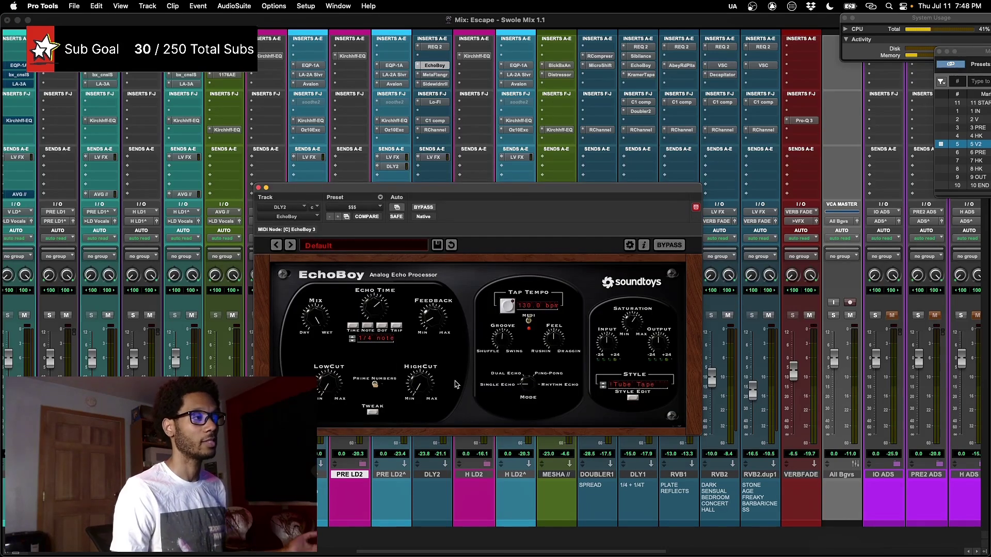
pyautogui.click(436, 67)
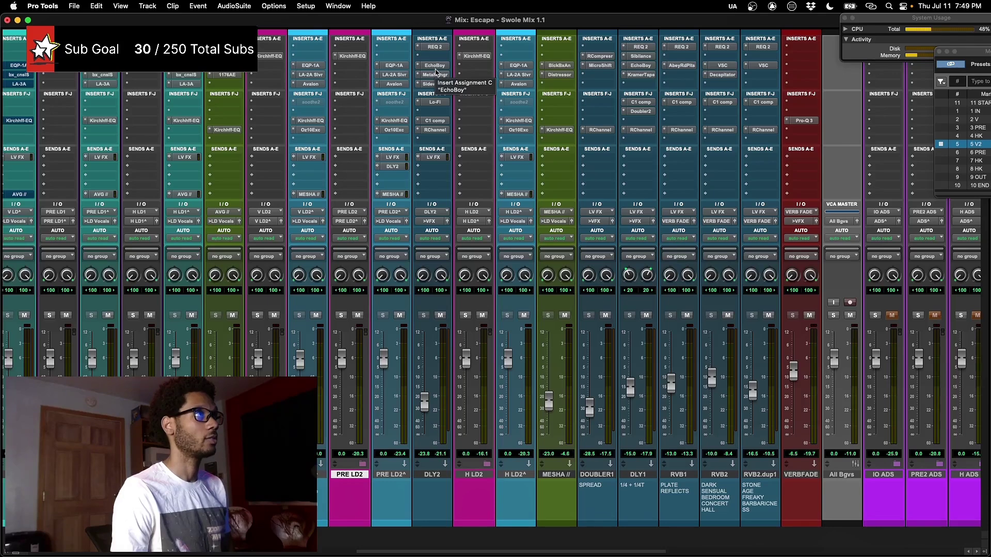
# - Examine the MetaFlanger and Sidewidener II settings on DLY2, keeping the track's inserts in view
pyautogui.click(436, 76)
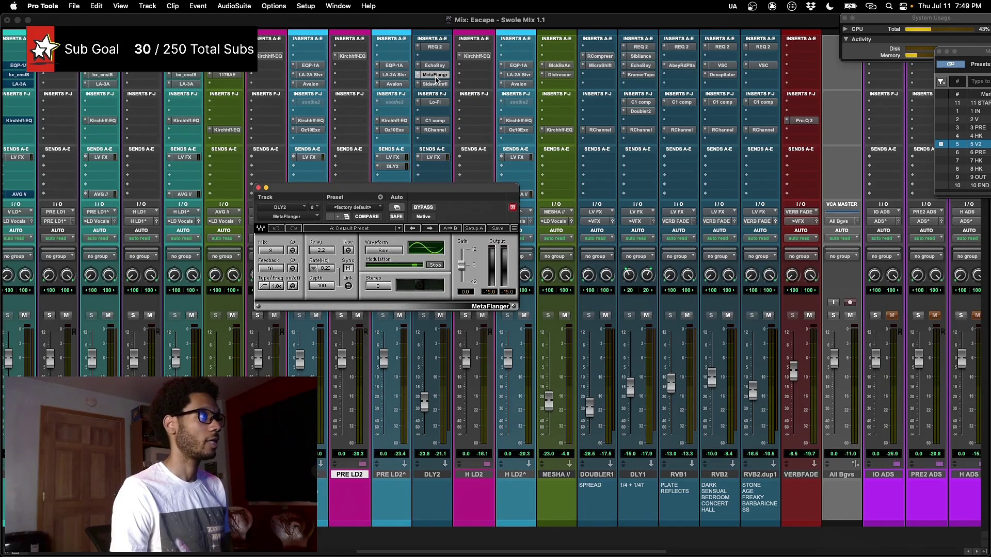
pyautogui.click(433, 84)
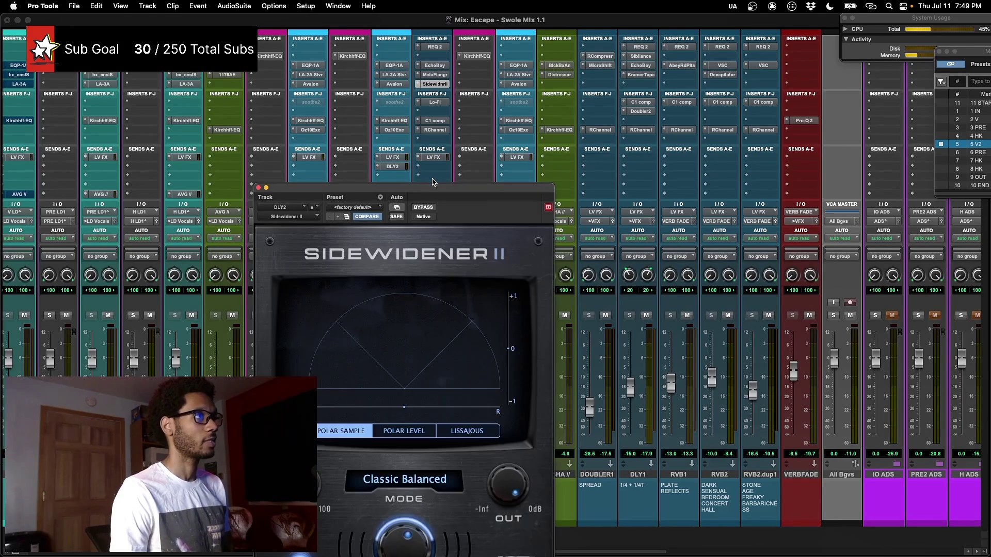
pyautogui.moveTo(436, 192); pyautogui.dragTo(608, 74)
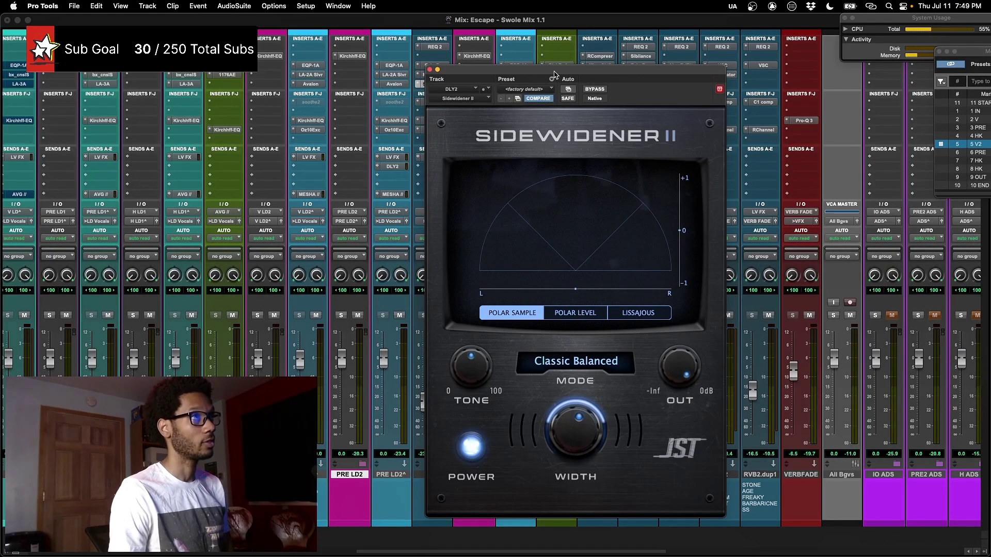
pyautogui.moveTo(556, 75); pyautogui.dragTo(619, 77)
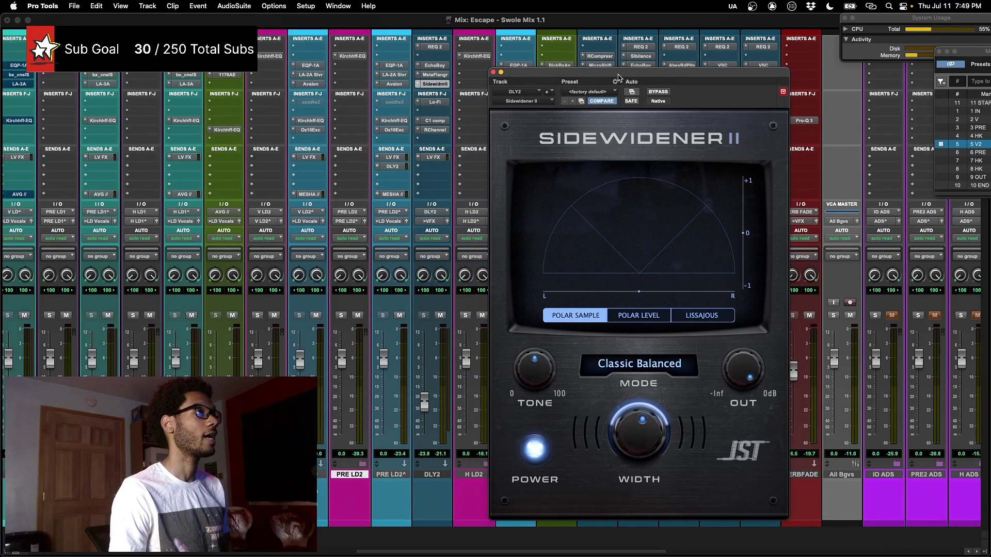
# - Examine the Lo-Fi, C1 compressor and RChannel settings on DLY2, checking the C1 compressor during playback
pyautogui.click(435, 102)
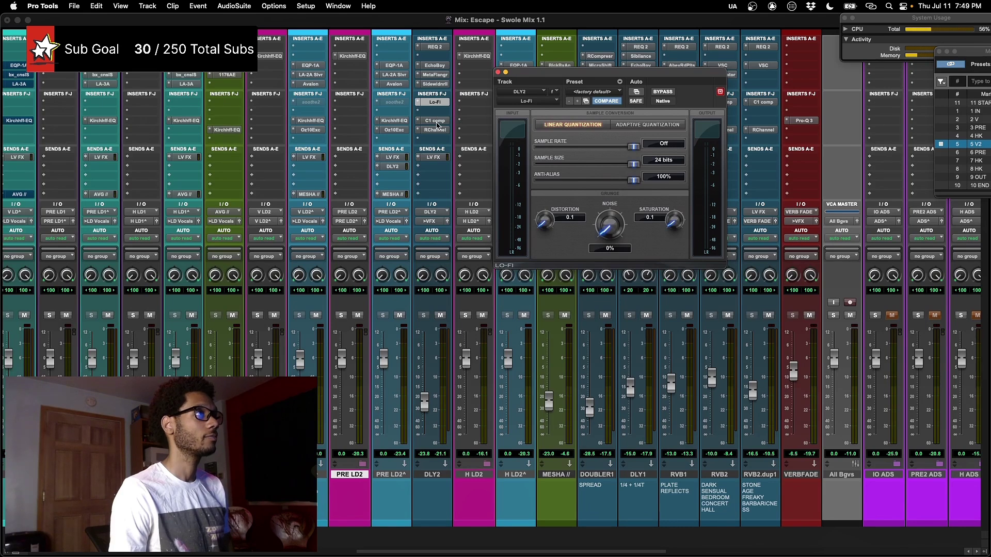
pyautogui.click(435, 121)
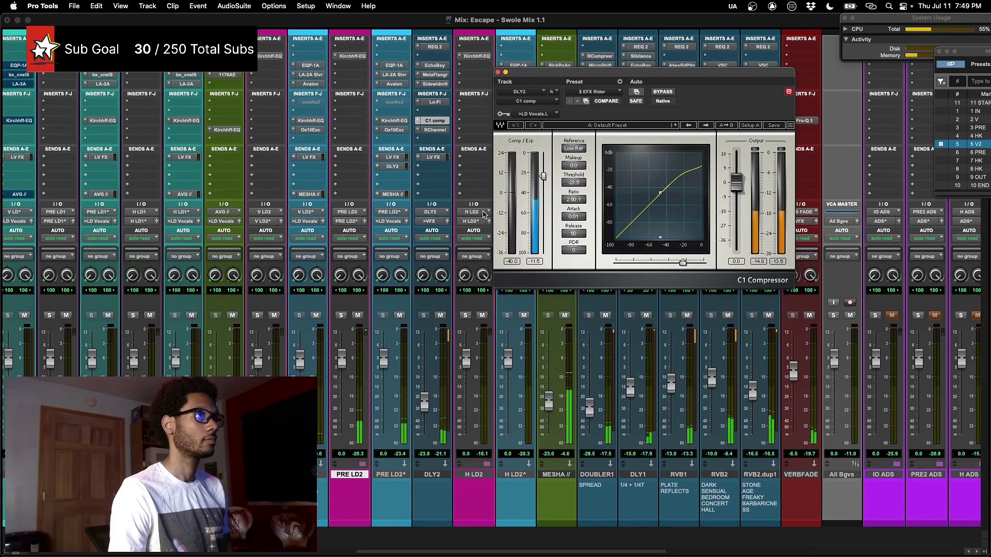
pyautogui.click(432, 131)
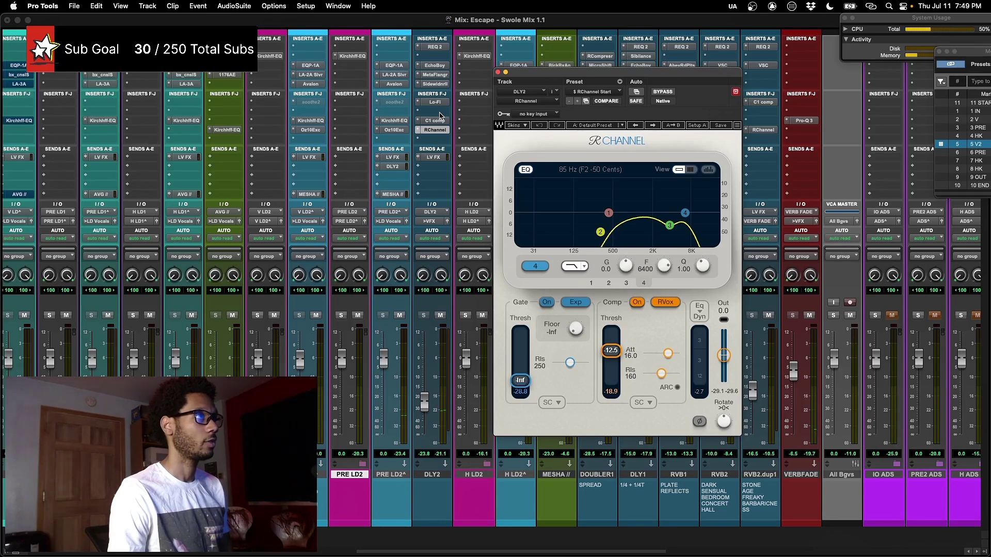
pyautogui.click(436, 121)
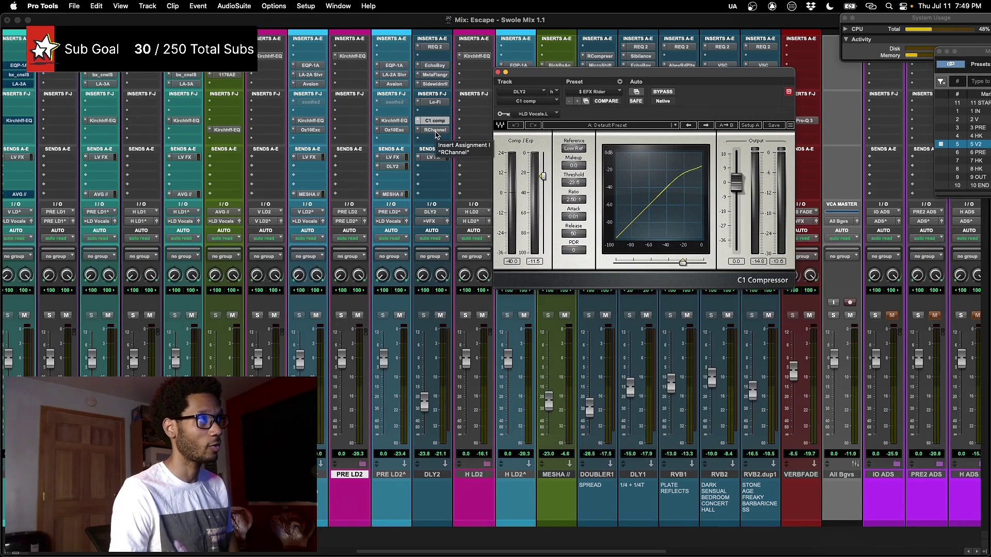
pyautogui.click(435, 130)
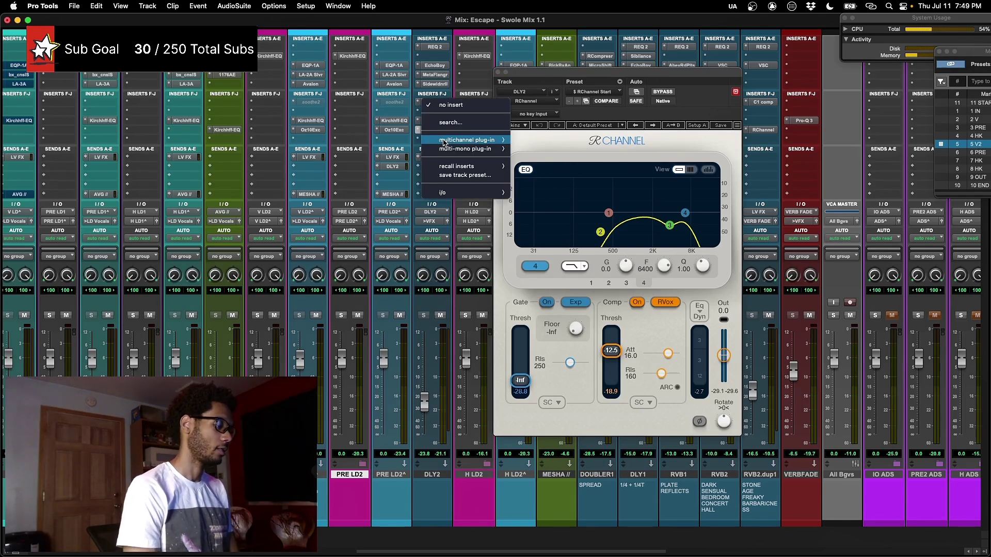
# - Try a Channel Strip plug-in in the insert slot after RChannel on DLY2
pyautogui.click(622, 324)
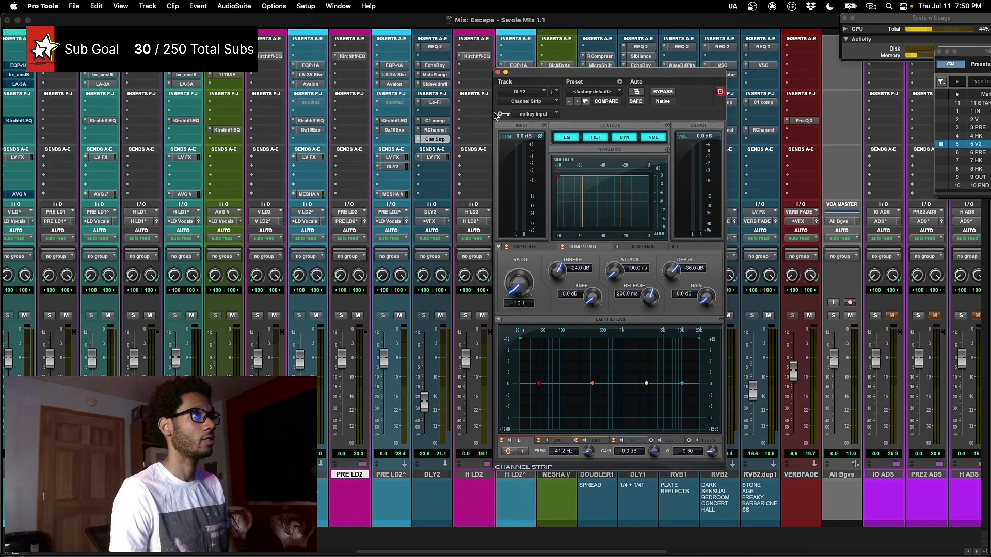
pyautogui.click(516, 102)
pyautogui.click(523, 68)
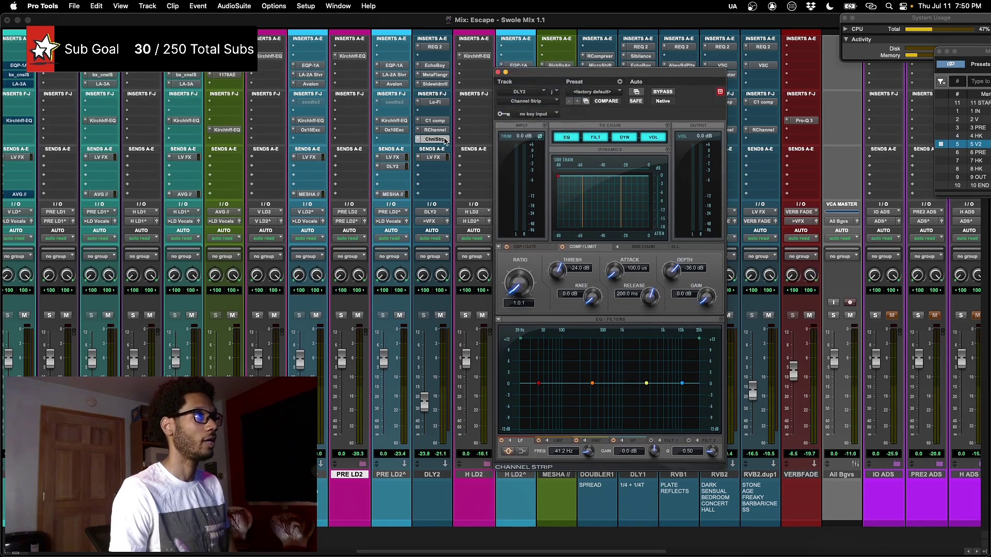
# - Examine RChannel's EQ and compressor settings and the REQ 2 filters on DLY2
pyautogui.click(438, 130)
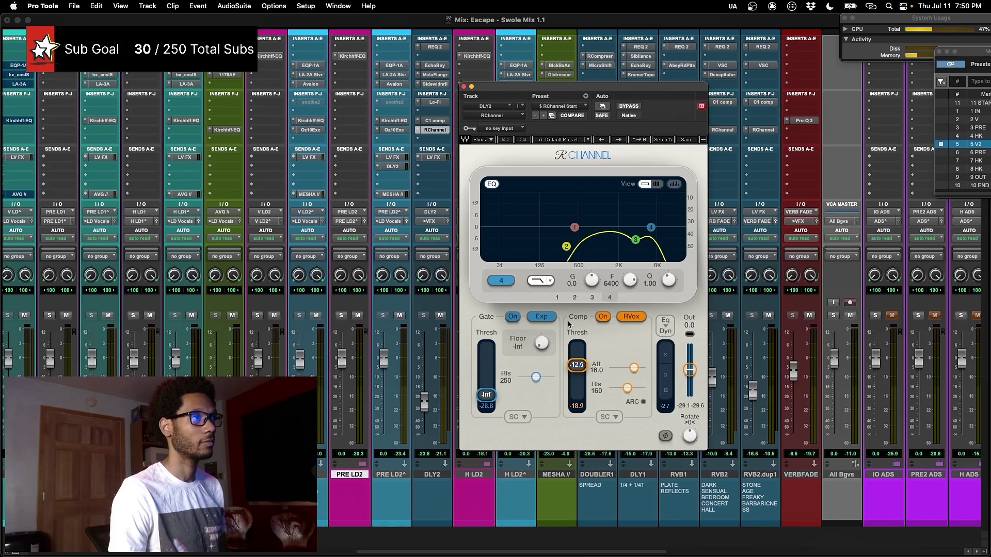
pyautogui.moveTo(474, 86); pyautogui.dragTo(489, 87)
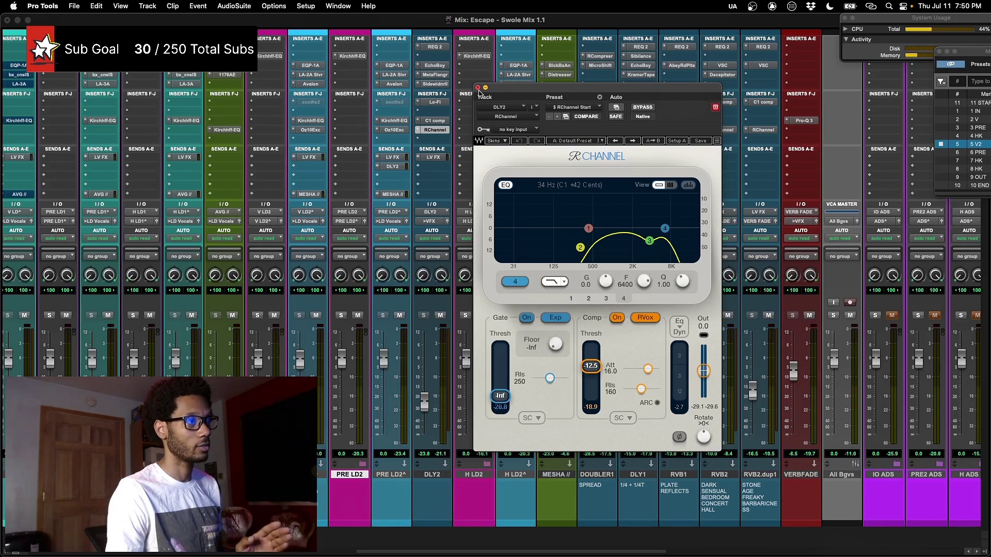
pyautogui.click(436, 47)
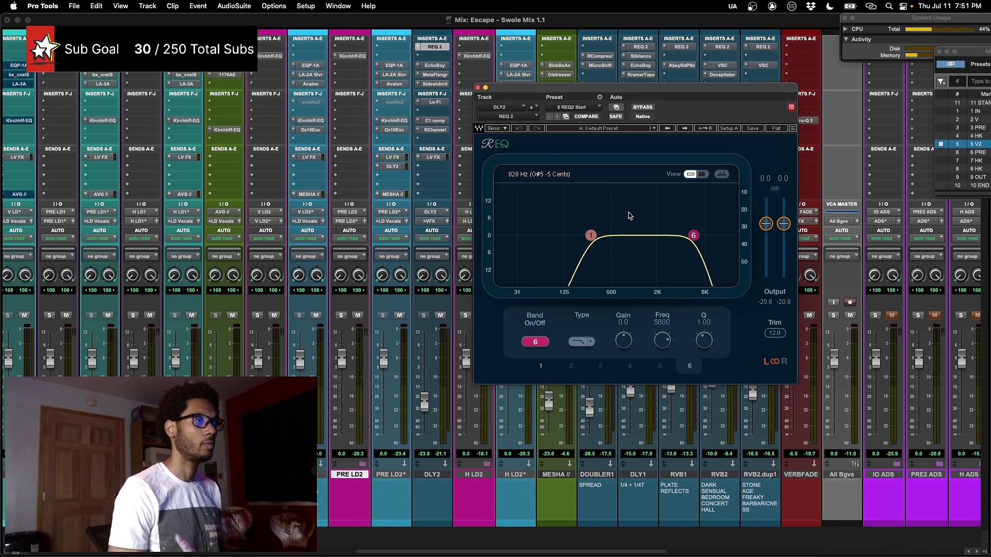
# - Examine RChannel and the level of the LV FX send on DLY2, closing each window once checked
pyautogui.click(478, 89)
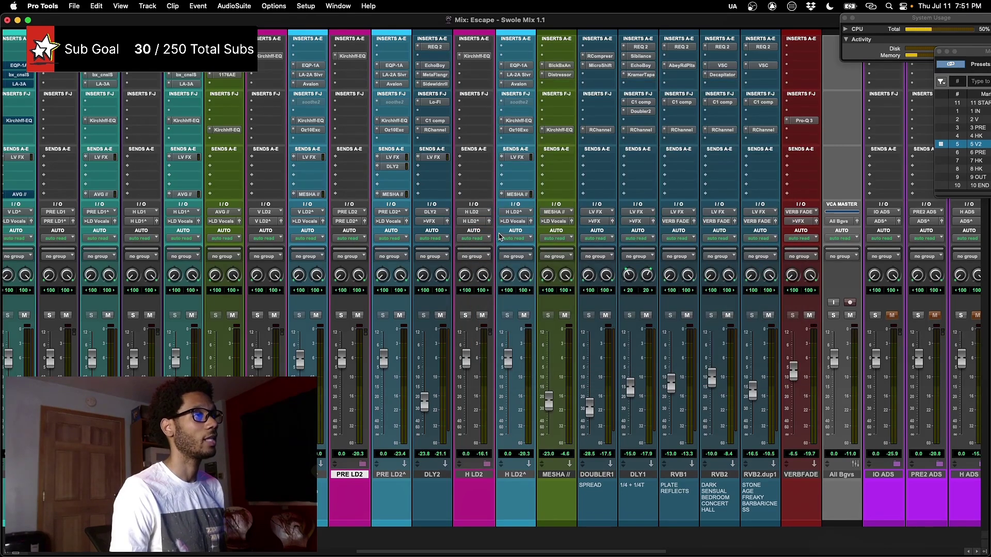
pyautogui.click(434, 129)
pyautogui.click(478, 88)
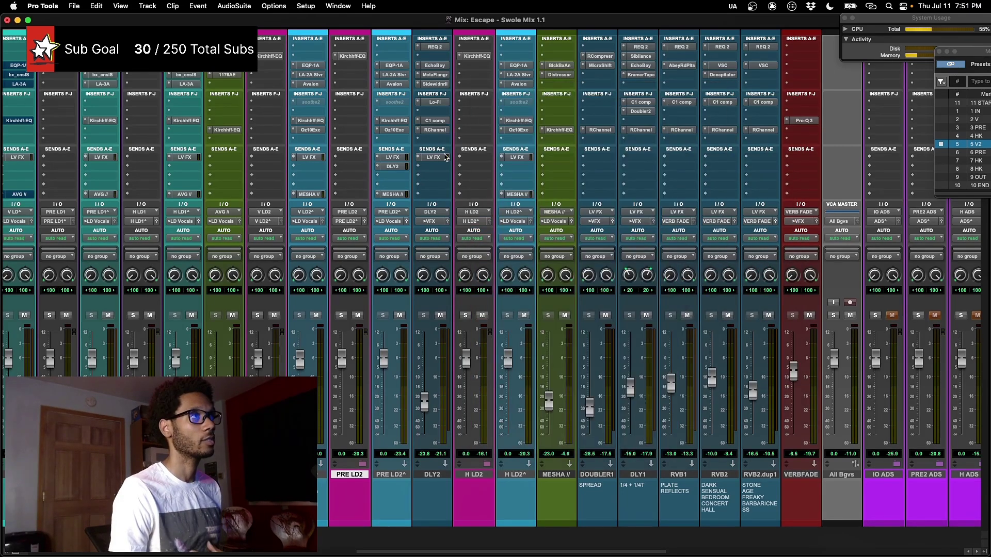
pyautogui.click(434, 158)
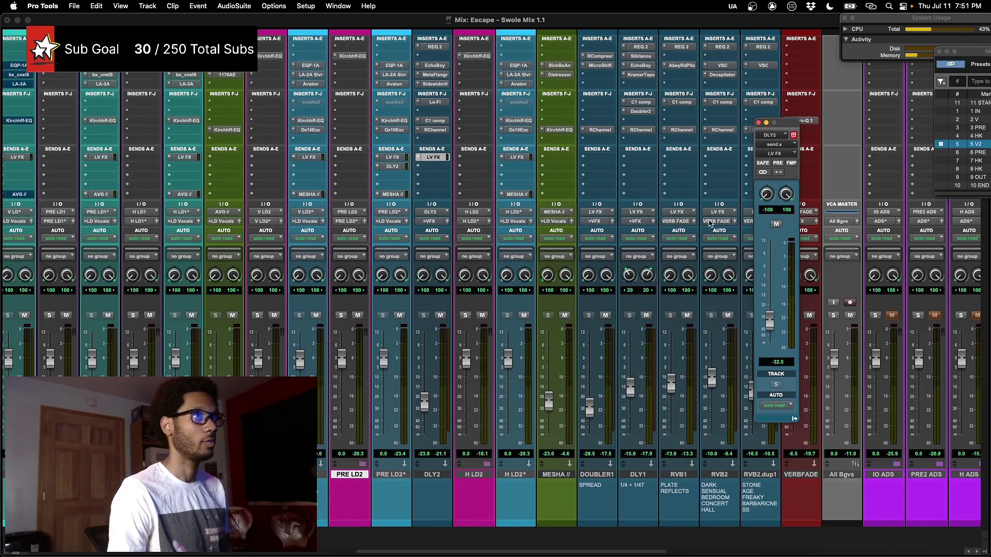
pyautogui.click(758, 123)
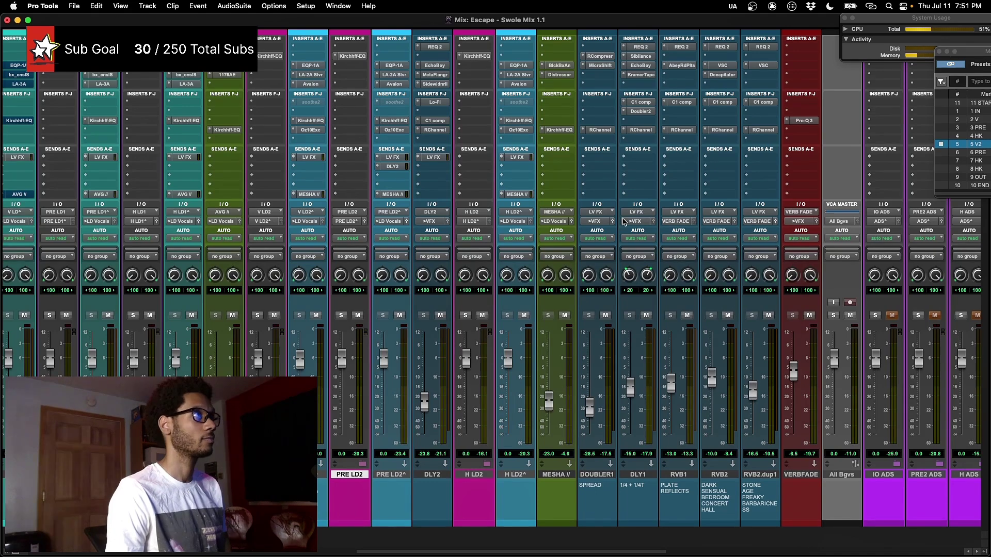
# - Play the selected V LD verse and examine the Kirchhoff-EQ on V LD in the mixer
pyautogui.hscroll(-10, 625, 222)
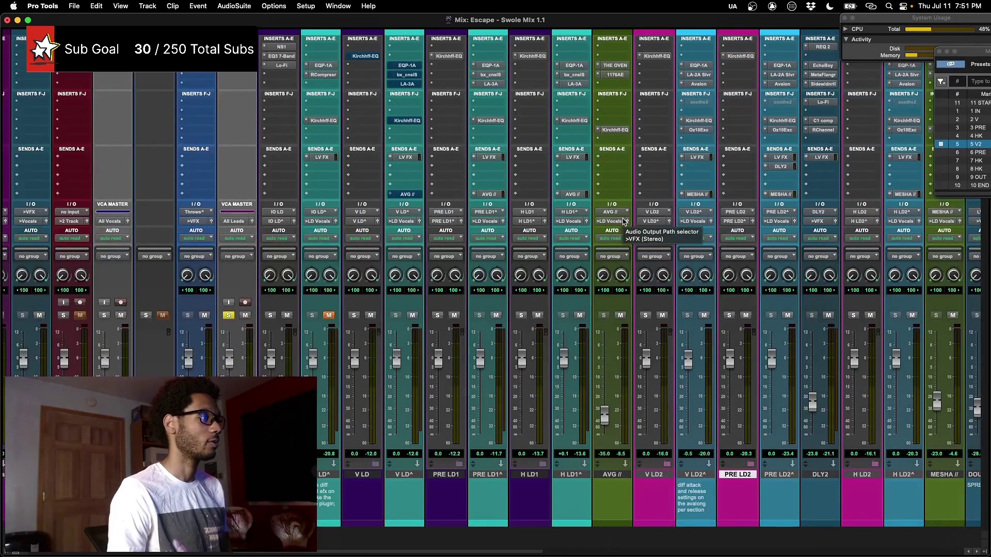
pyautogui.press('super+equal')
pyautogui.press('super+bracketleft')
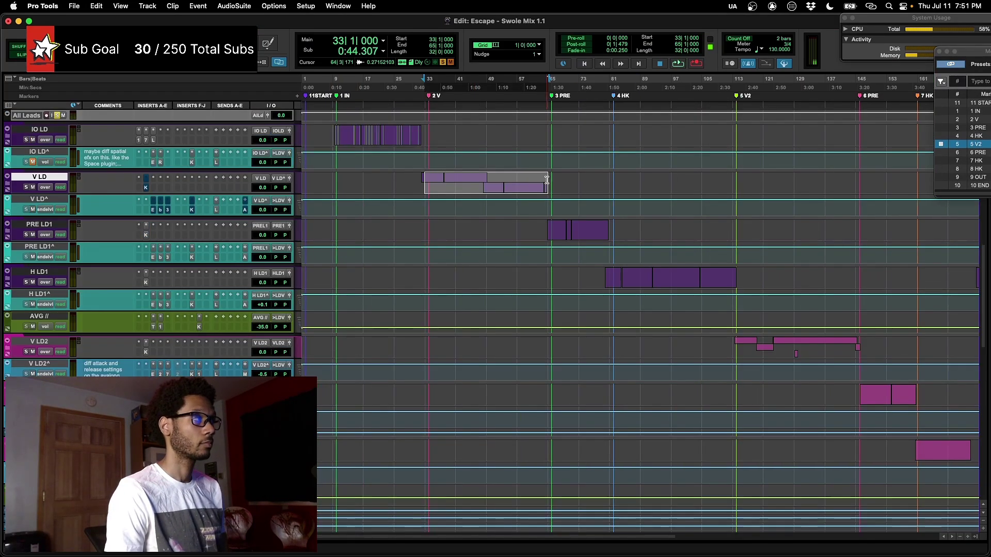
pyautogui.press('space')
pyautogui.press('super+equal')
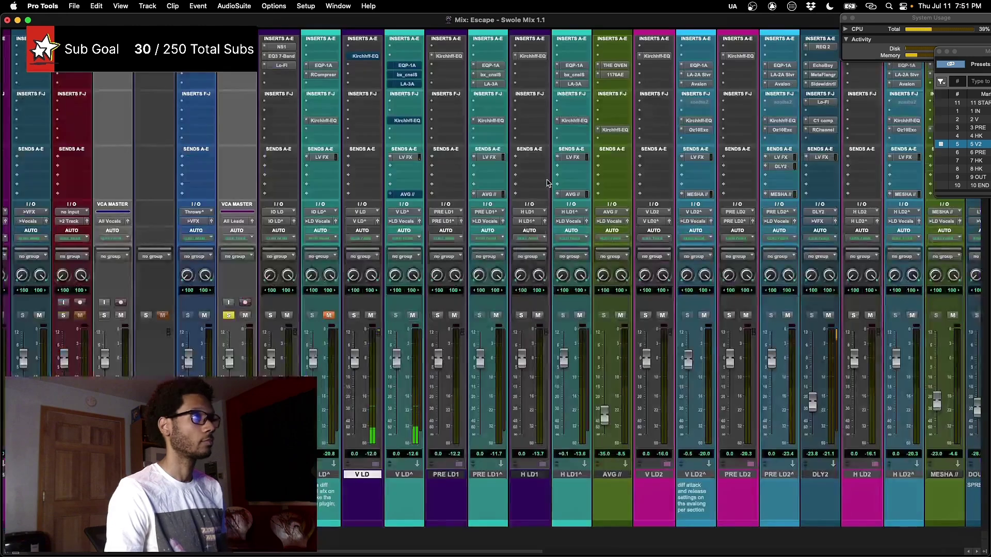
pyautogui.hscroll(-1, 547, 183)
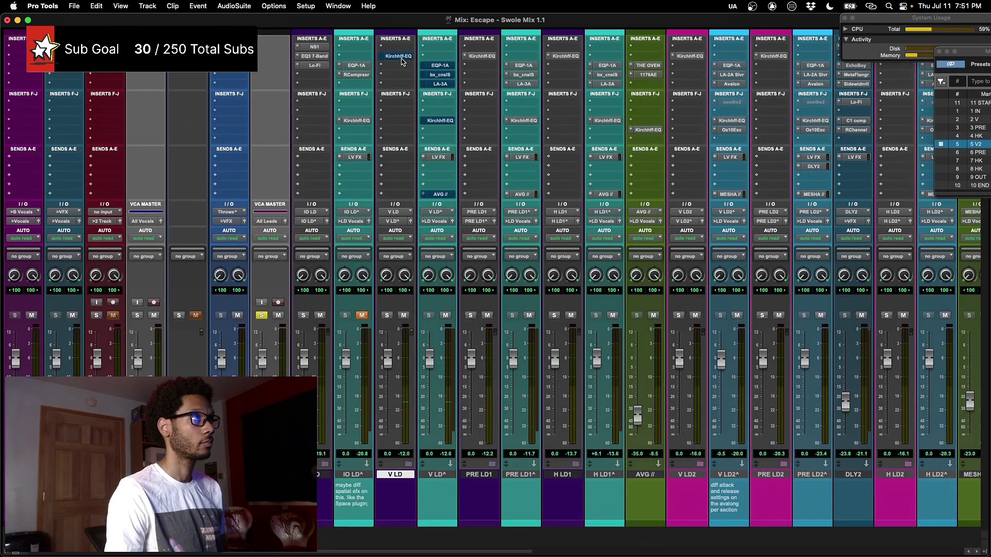
pyautogui.click(399, 56)
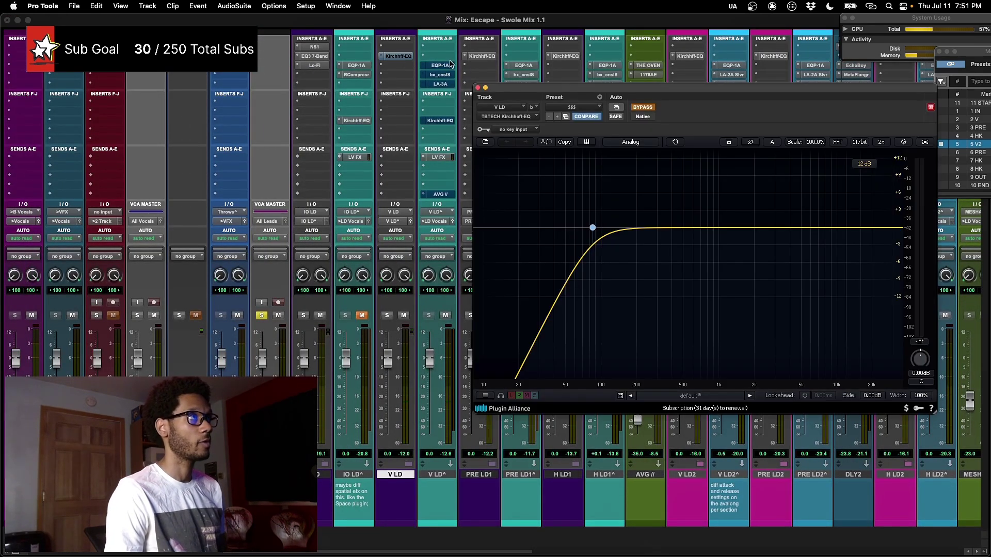
# - Audition the Pultec EQP-1A on V LD^ by toggling its bypass during playback, leaving the EQ active
pyautogui.click(445, 66)
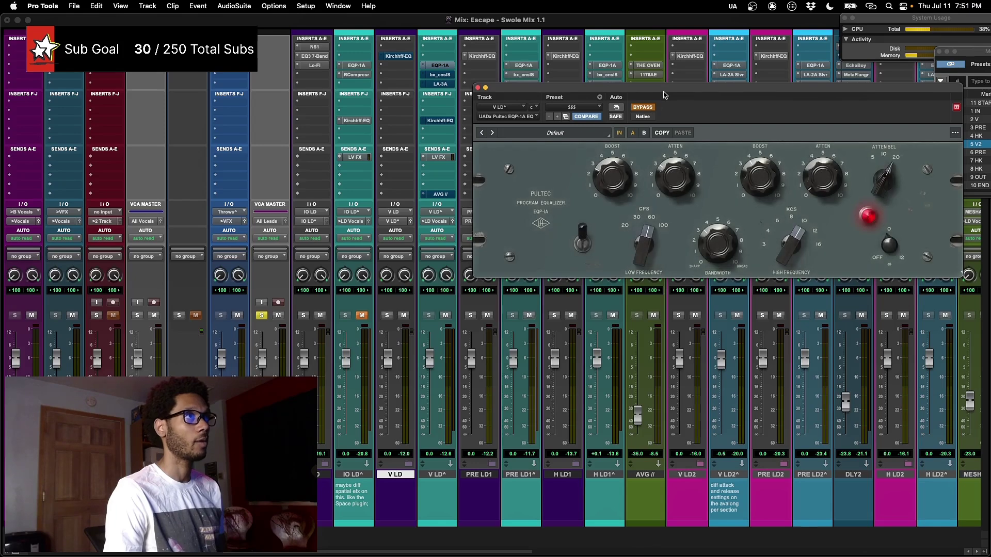
pyautogui.moveTo(655, 100); pyautogui.dragTo(477, 172)
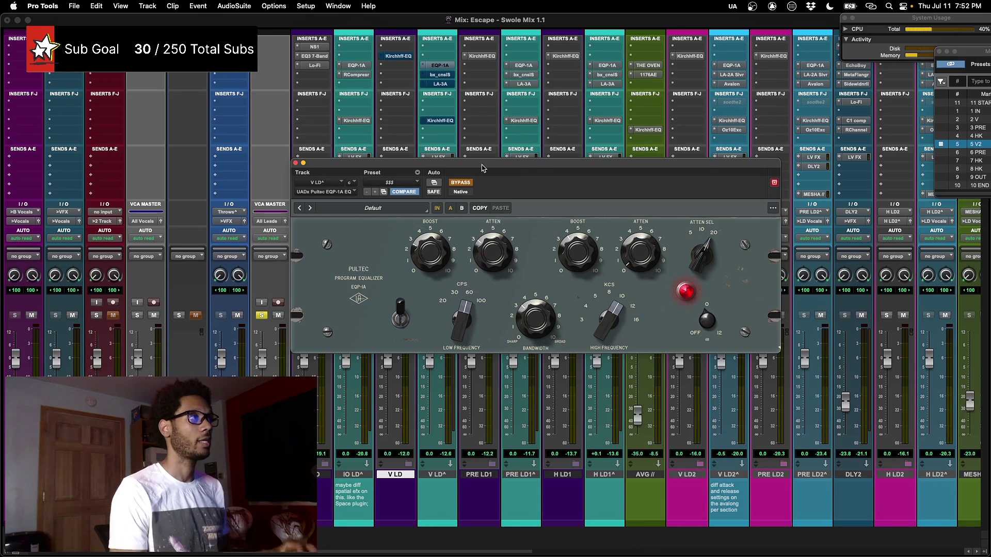
pyautogui.click(457, 184)
pyautogui.moveTo(486, 169); pyautogui.dragTo(483, 178)
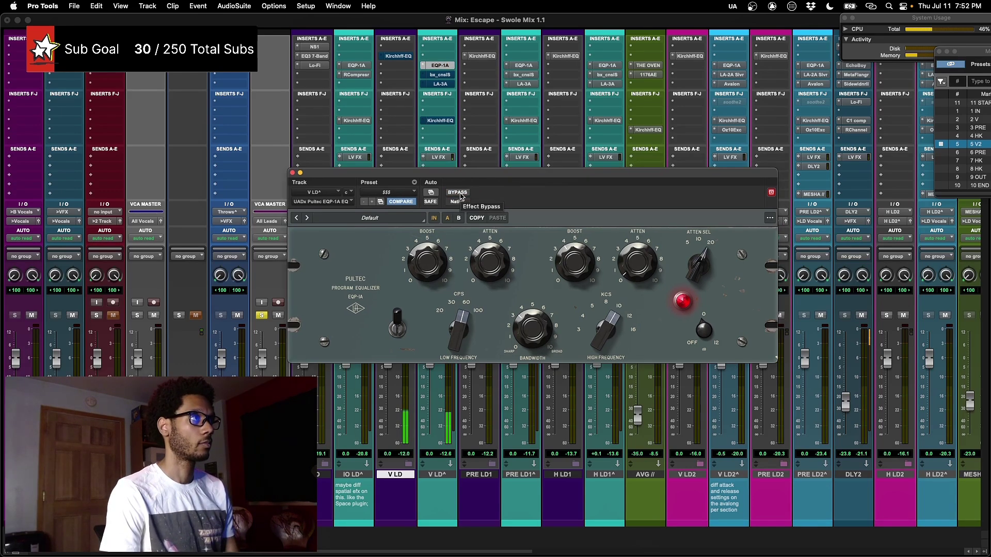
pyautogui.click(458, 192)
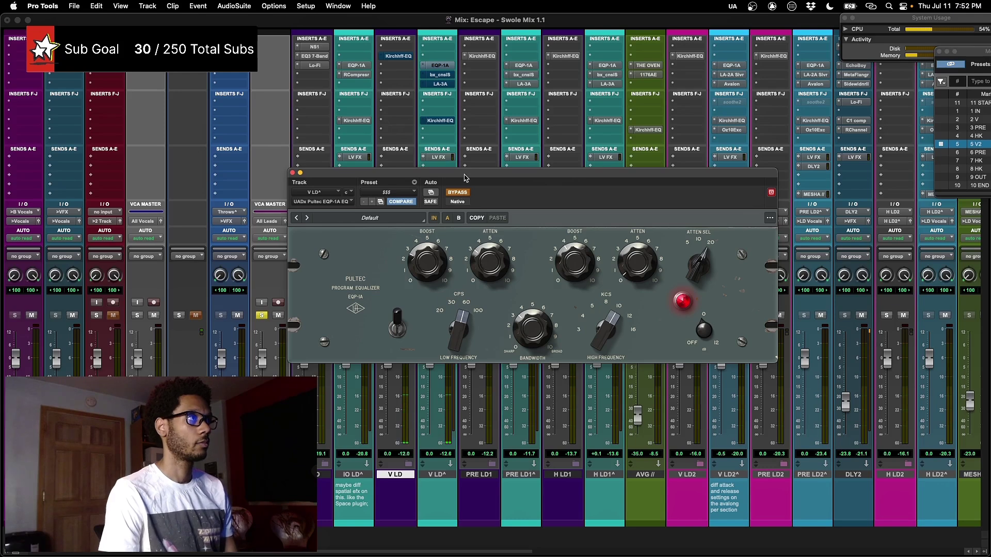
pyautogui.moveTo(466, 179); pyautogui.dragTo(467, 211)
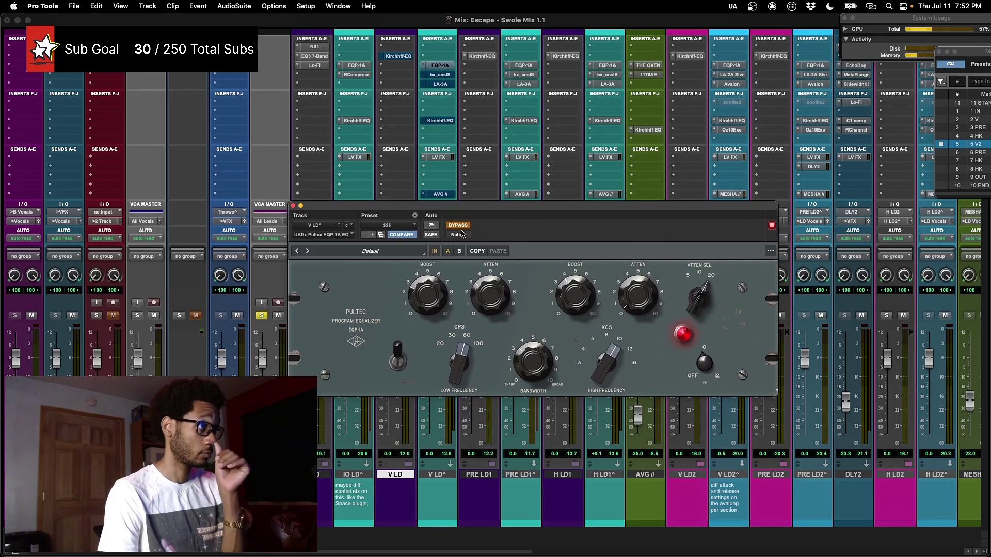
pyautogui.click(461, 227)
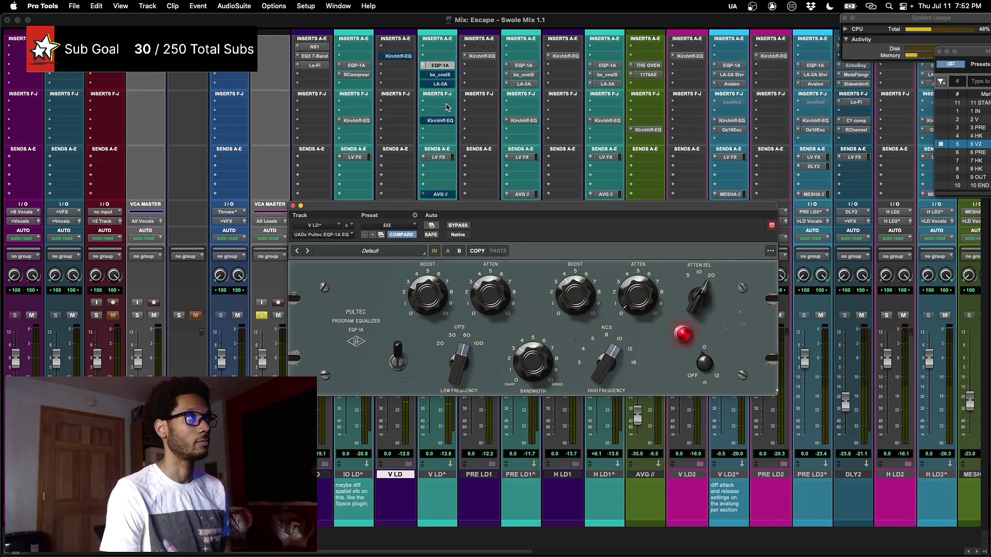
# - Audition the bx_console SSL 4000 G on V LD^ by toggling its bypass repeatedly, leaving the plug-in active
pyautogui.click(441, 76)
pyautogui.moveTo(488, 207); pyautogui.dragTo(649, 65)
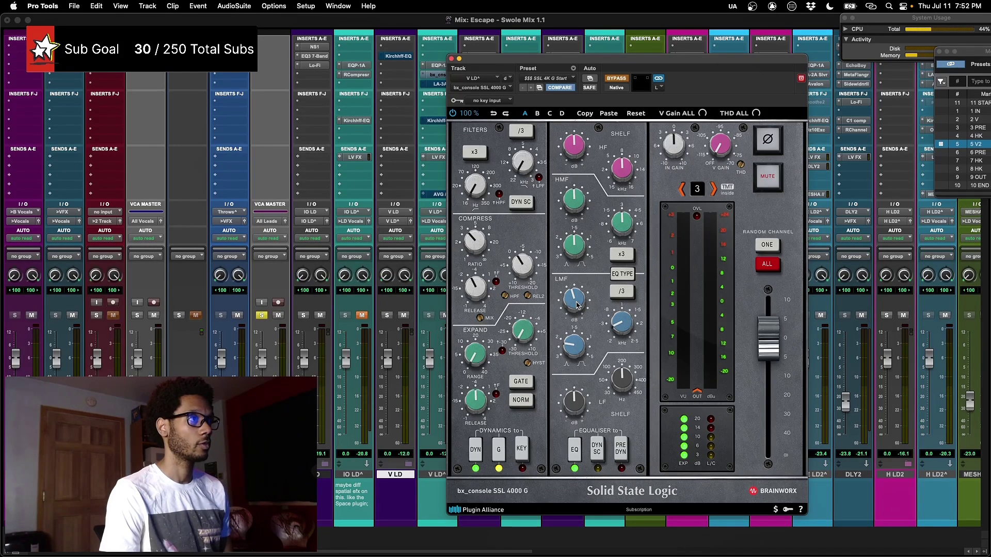
pyautogui.moveTo(577, 305)
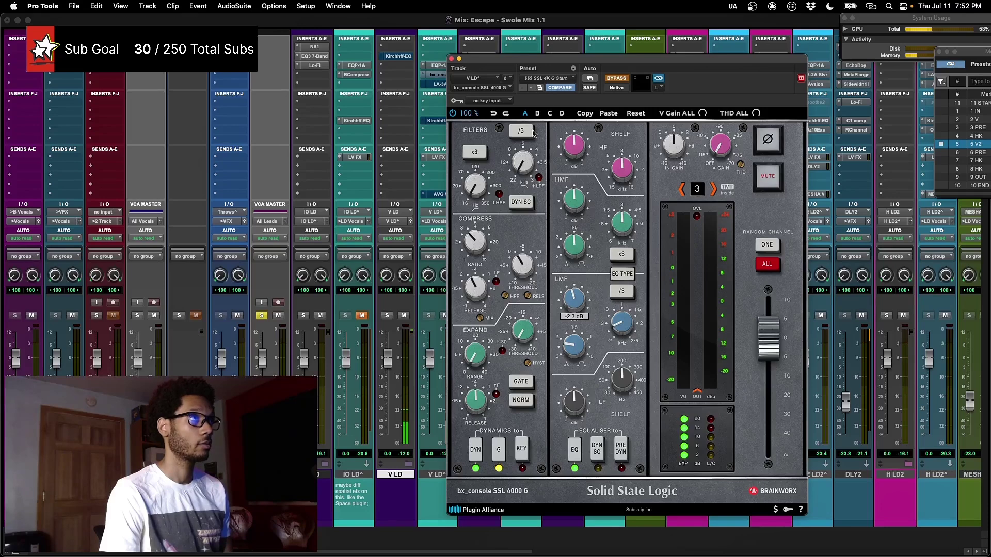
pyautogui.moveTo(588, 64); pyautogui.dragTo(557, 66)
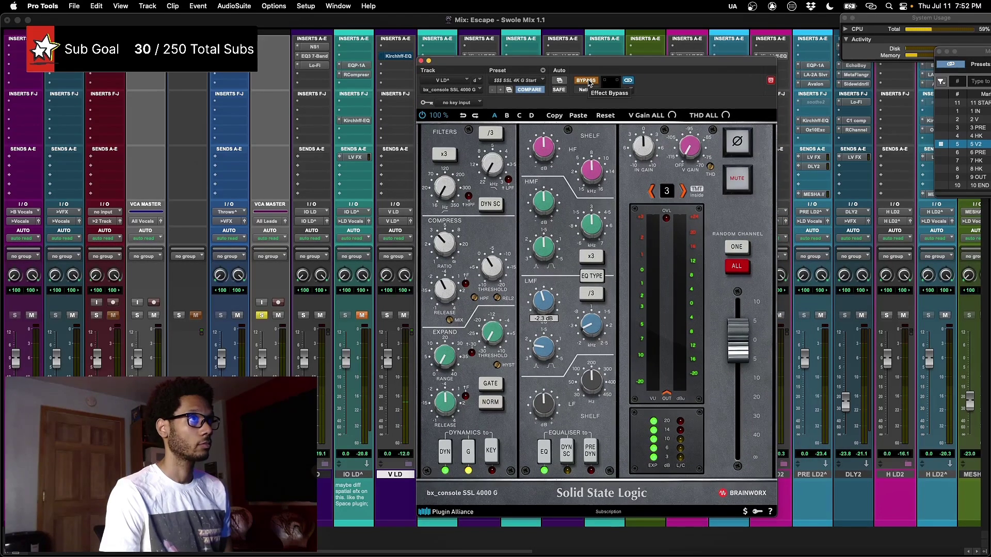
pyautogui.click(588, 83)
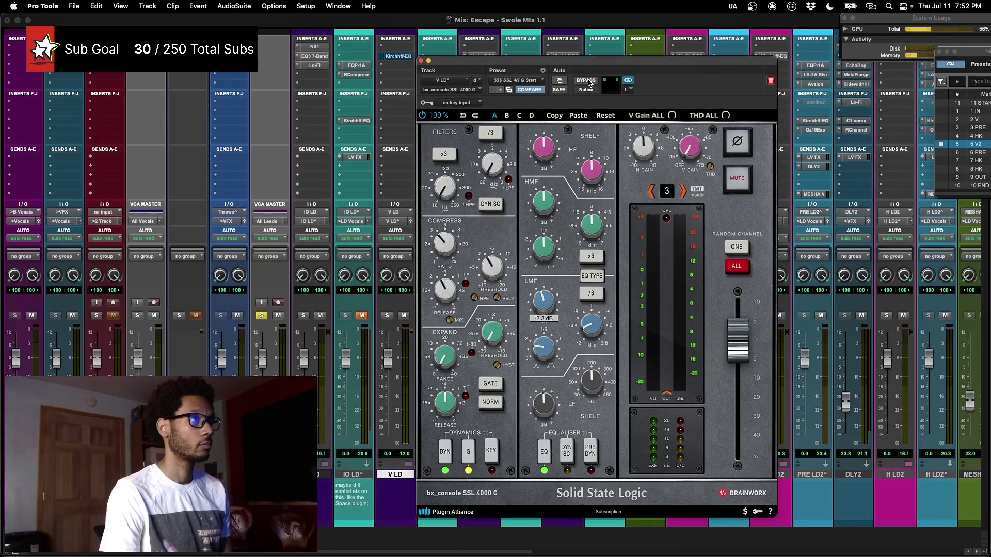
pyautogui.click(589, 82)
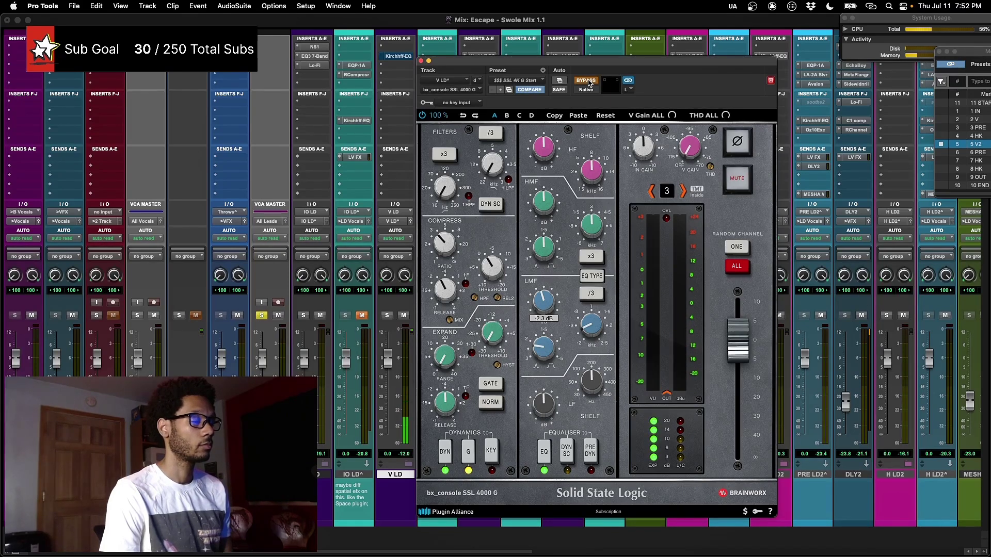
pyautogui.click(589, 83)
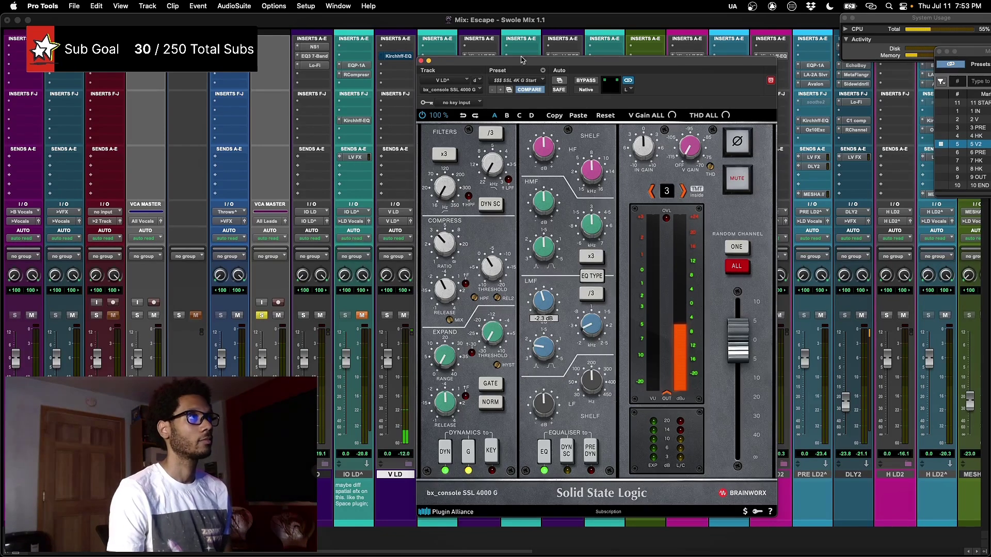
pyautogui.click(586, 81)
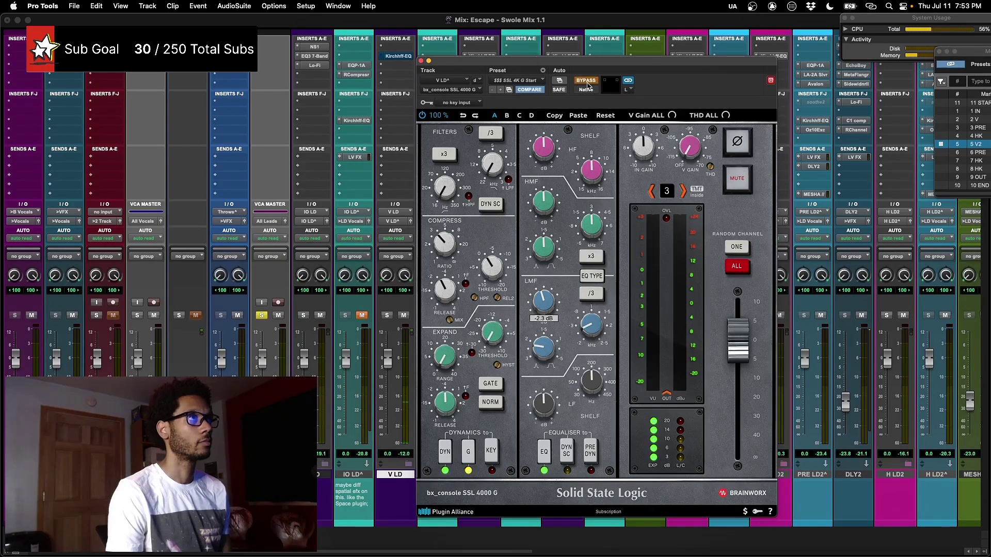
pyautogui.click(586, 81)
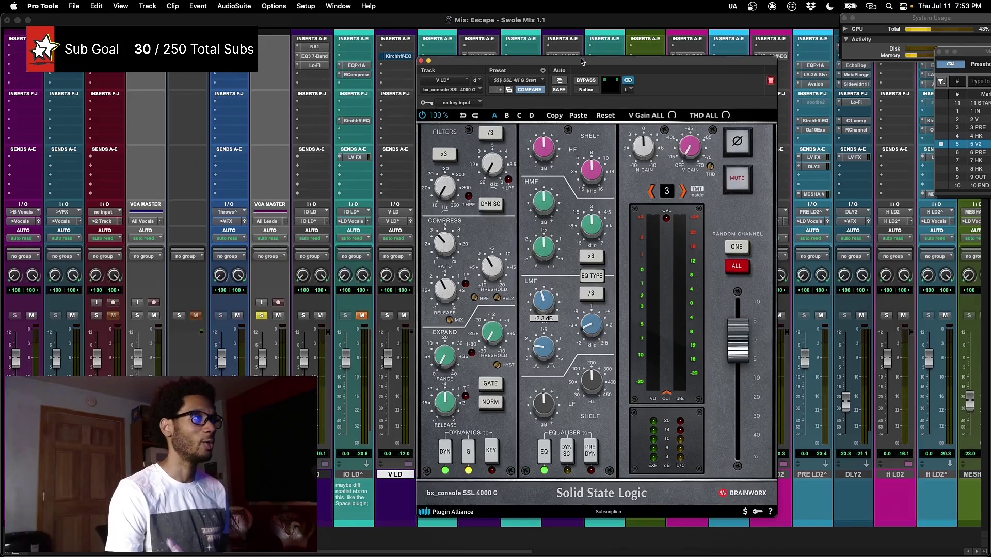
pyautogui.moveTo(576, 64)
pyautogui.mouseDown()
pyautogui.moveTo(567, 66)
pyautogui.moveTo(585, 64)
pyautogui.mouseUp()
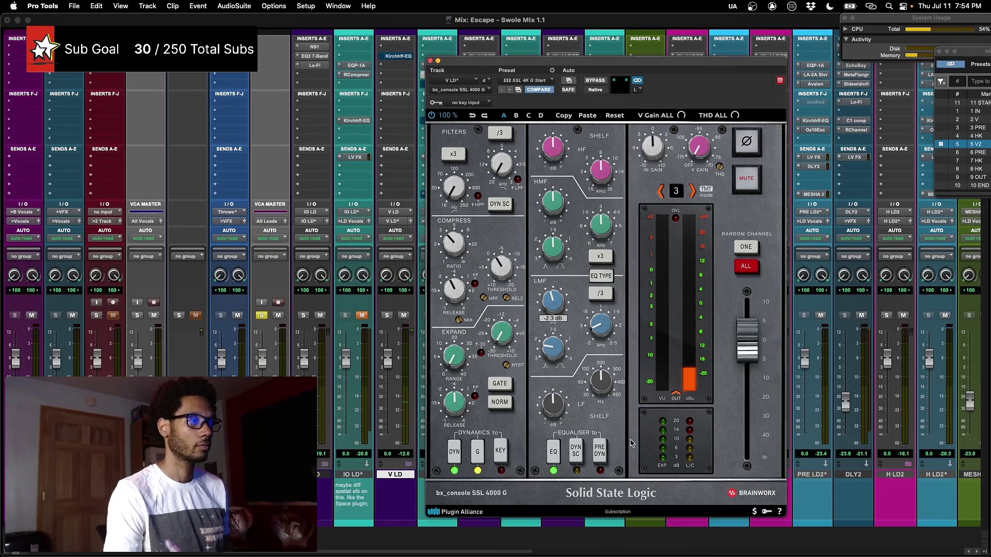
# - Show the V LD verse clips in the Edit window and move the SSL 4000 G window clear of them
pyautogui.press('super+equal')
pyautogui.press('super+equal')
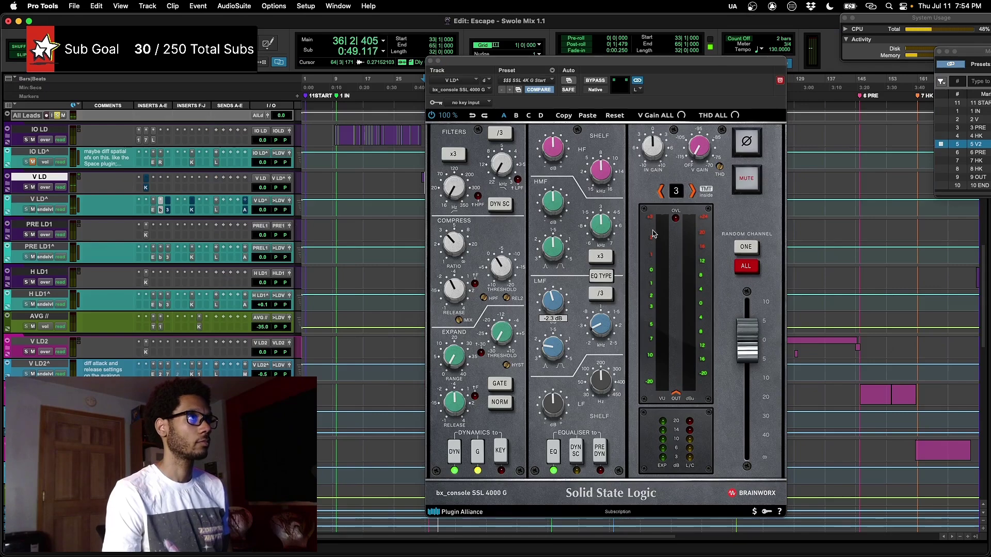
pyautogui.moveTo(696, 63); pyautogui.dragTo(468, 35)
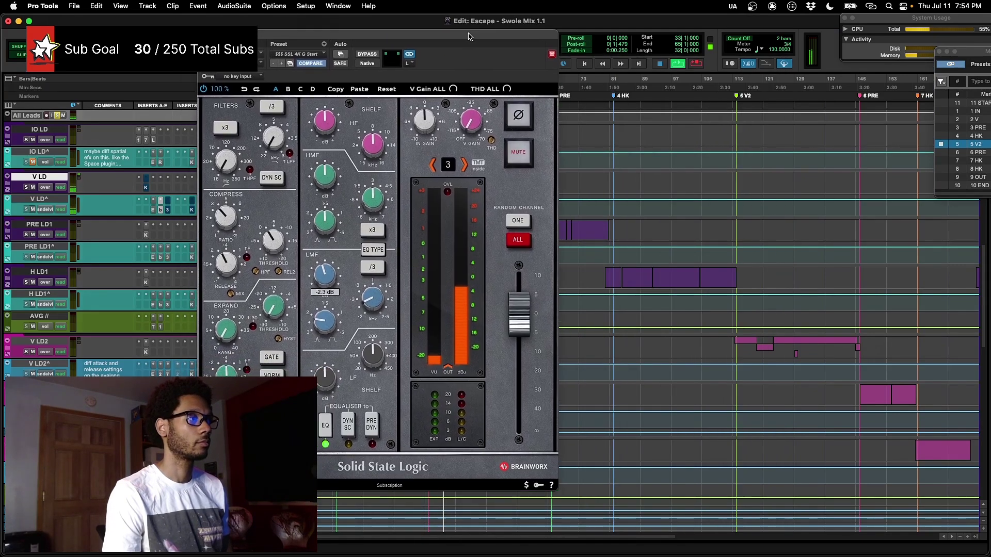
pyautogui.hscroll(10, 609, 255)
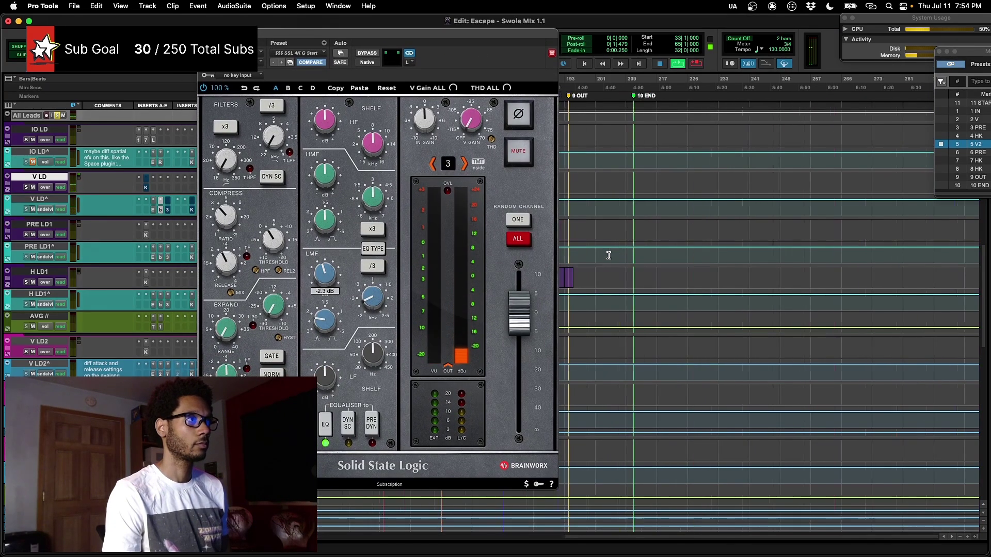
pyautogui.hscroll(-4, 608, 256)
pyautogui.moveTo(492, 40); pyautogui.dragTo(874, 97)
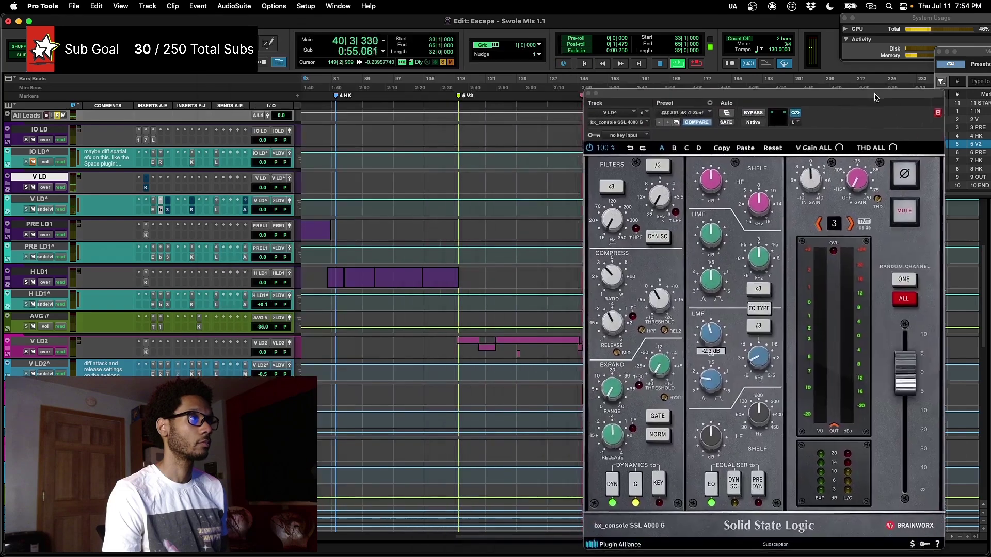
pyautogui.hscroll(-10, 521, 212)
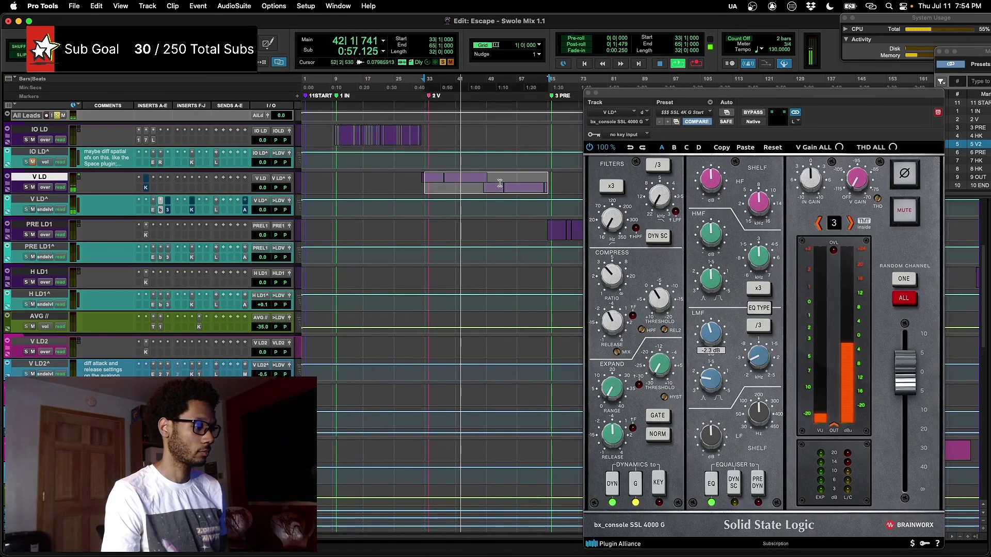
# - Expand the V LD folder, select bar 46 across v ld1cTA and v ld2cTA, and switch both tracks to waveform view
pyautogui.hotkey('shift', 'f')
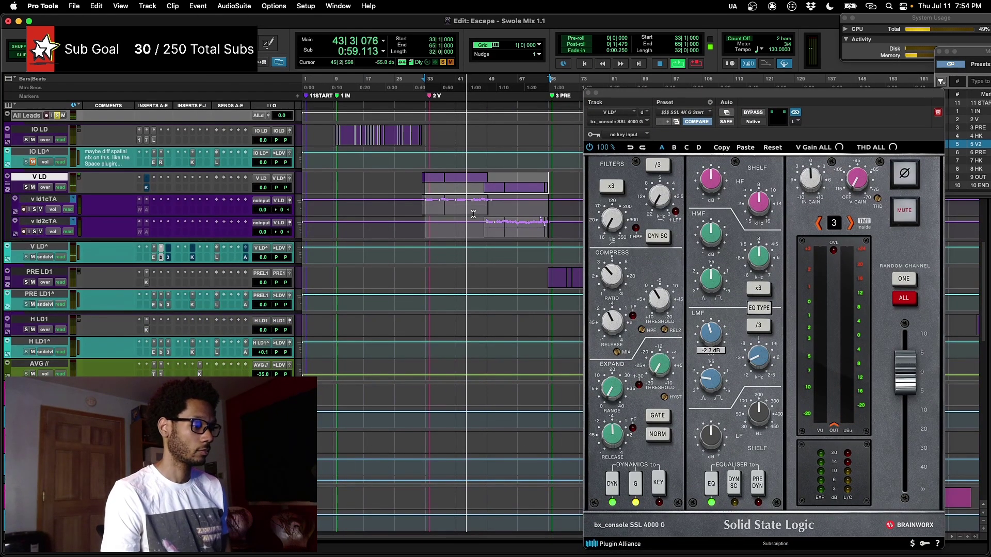
pyautogui.click(474, 214)
pyautogui.moveTo(474, 216); pyautogui.dragTo(479, 232)
pyautogui.press('-')
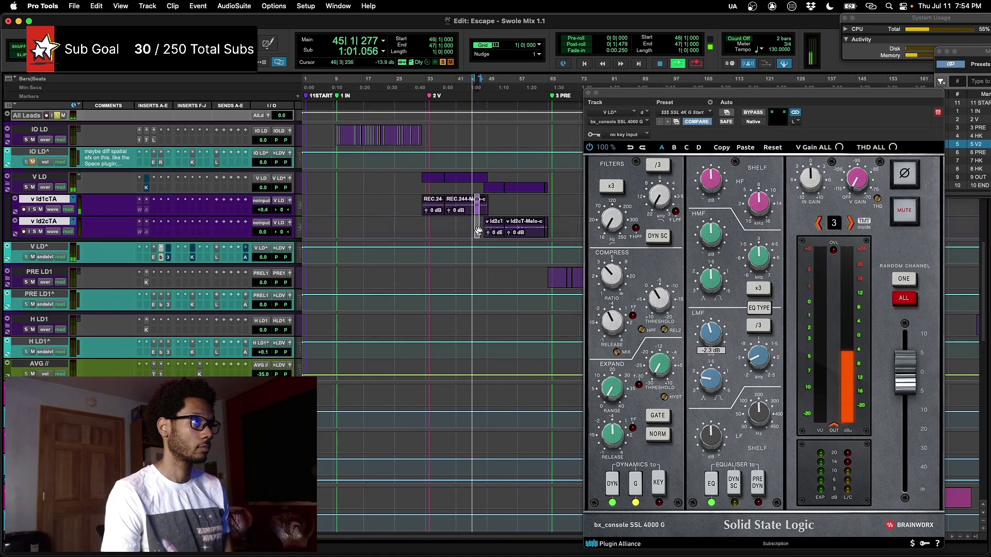
# - Enlarge v ld1cTA and v ld2cTA to inspect their vocal waveforms, placing the edit cursor at bar 50 on v ld2cTA
pyautogui.press('e')
pyautogui.press('r')
pyautogui.press('r')
pyautogui.press('r')
pyautogui.press('r')
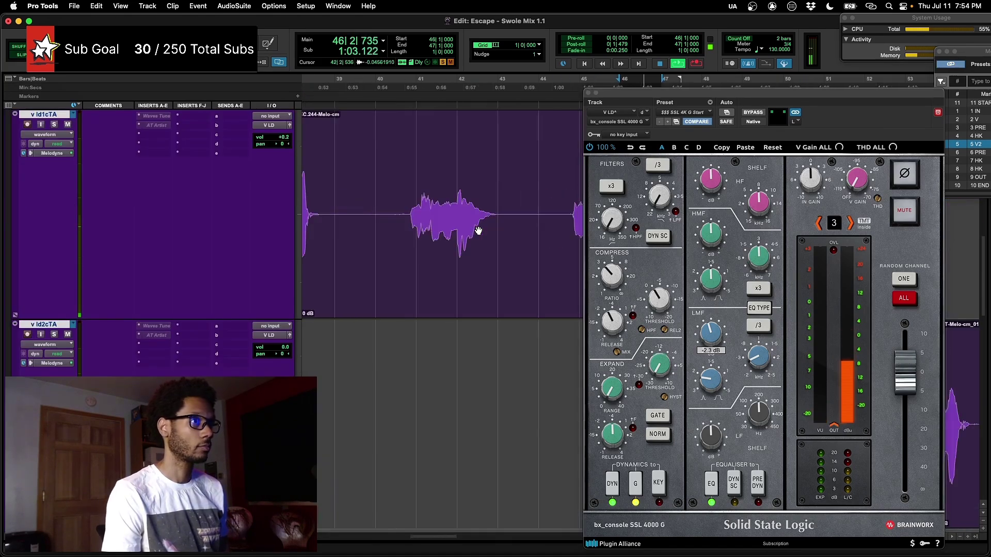
pyautogui.press('r')
pyautogui.hscroll(5, 478, 230)
pyautogui.hscroll(2, 477, 230)
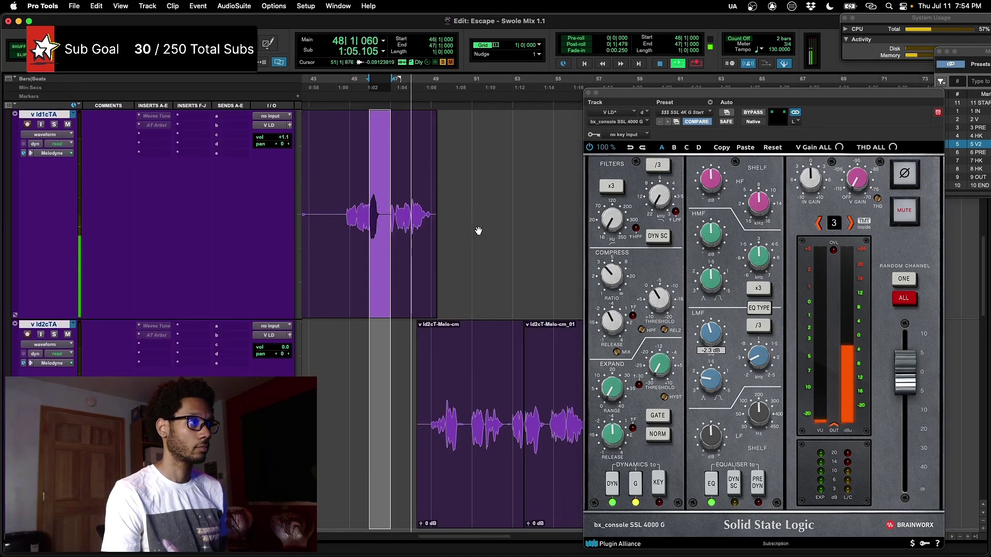
pyautogui.click(441, 381)
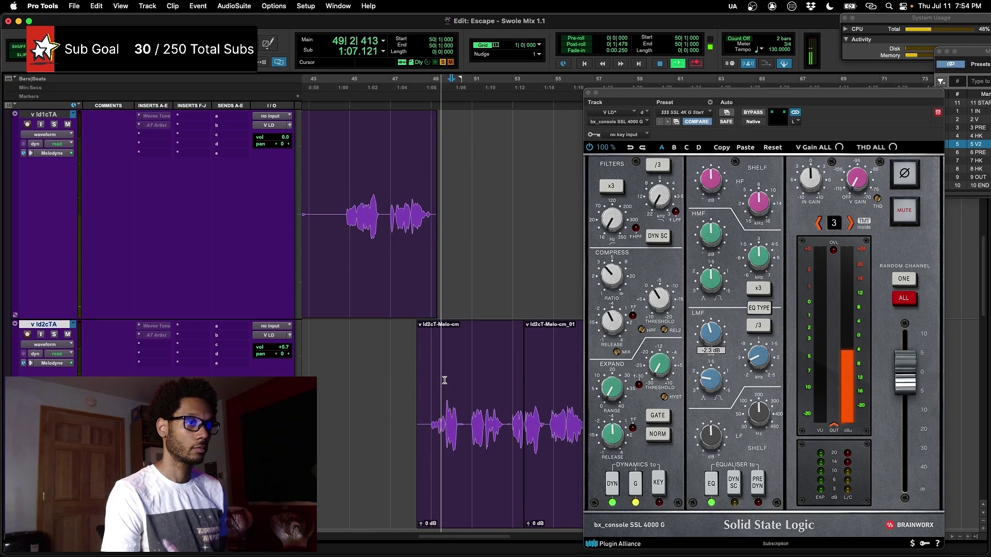
pyautogui.hscroll(3, 449, 379)
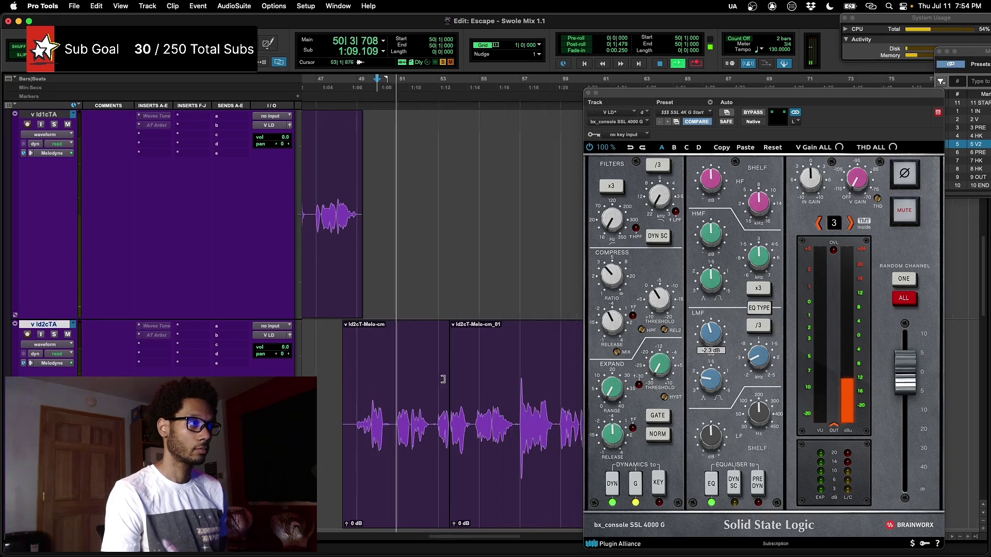
# - Play the verse vocal on v ld2cTA from bar 56 and from bar 62, then stop playback
pyautogui.click(482, 374)
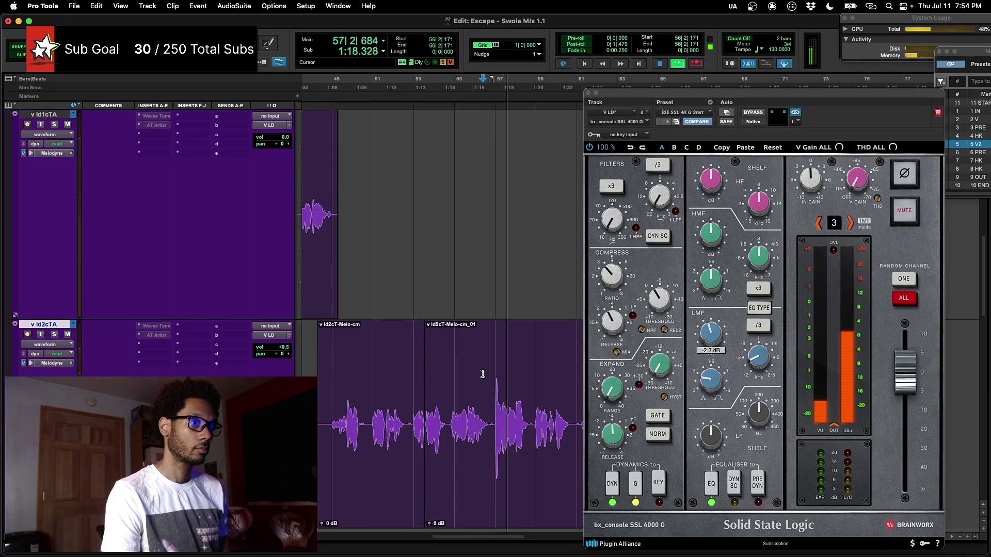
pyautogui.hscroll(3, 483, 374)
pyautogui.hscroll(2, 483, 374)
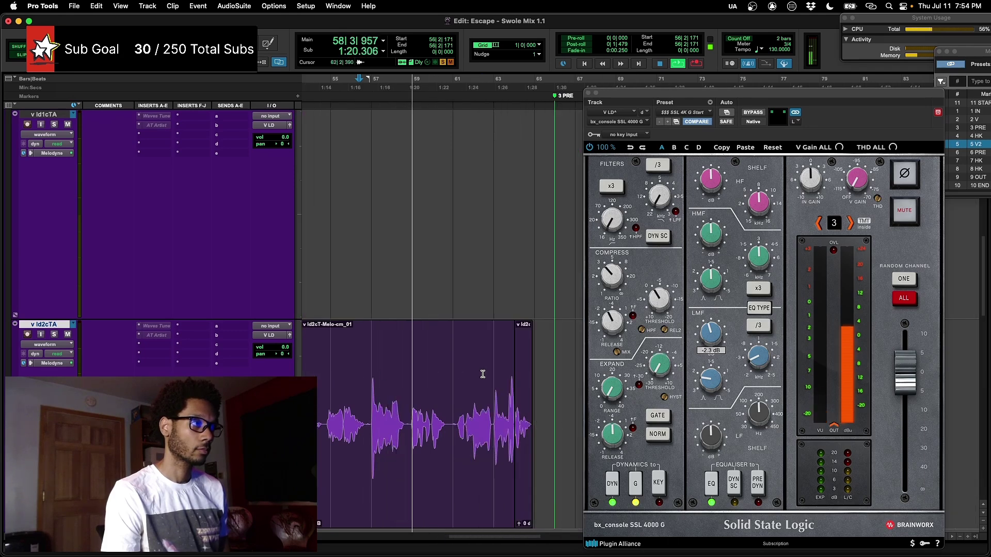
pyautogui.click(484, 373)
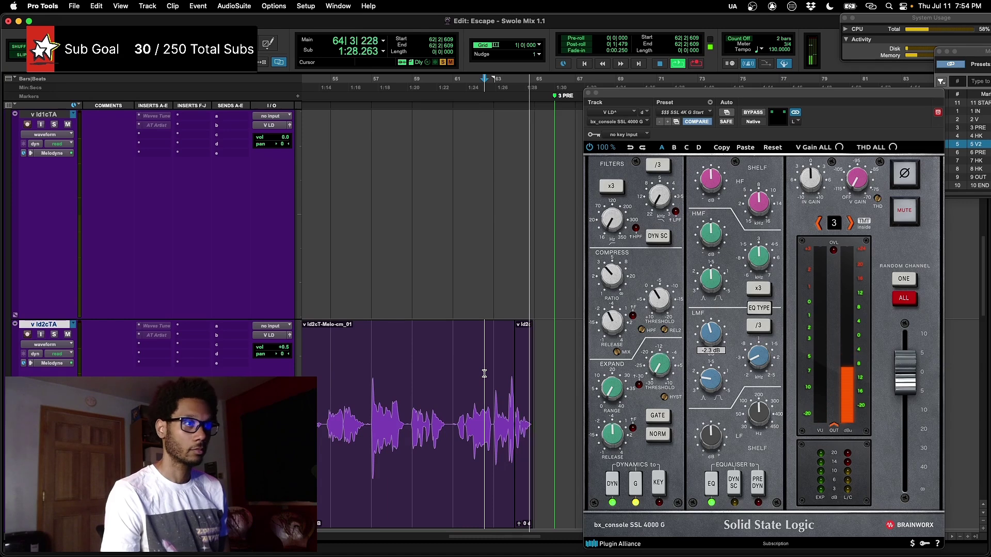
pyautogui.press('space')
# - Play v ld2cTA from bar 51 with the SSL 4000 G window open, then stop playback
pyautogui.hscroll(-10, 484, 374)
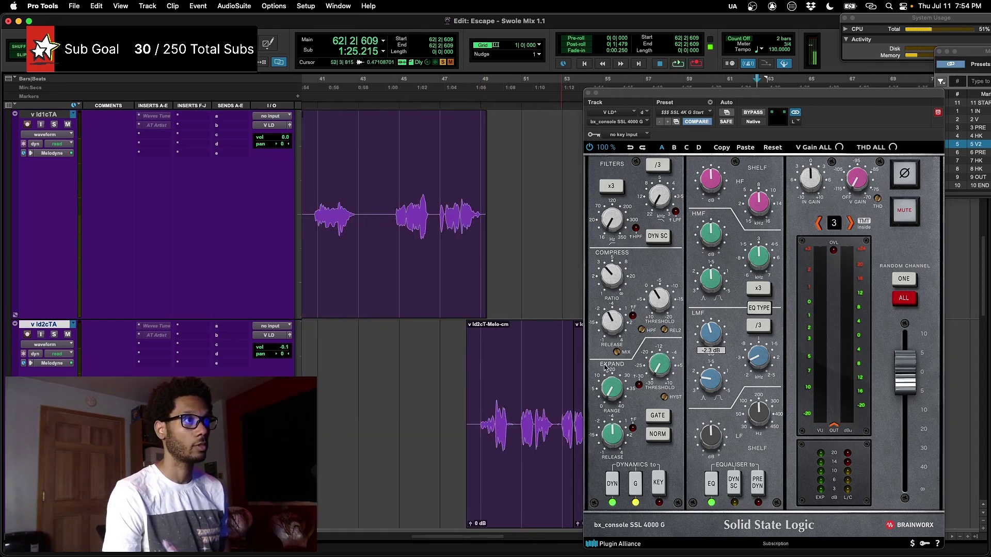
pyautogui.press('space')
pyautogui.click(530, 347)
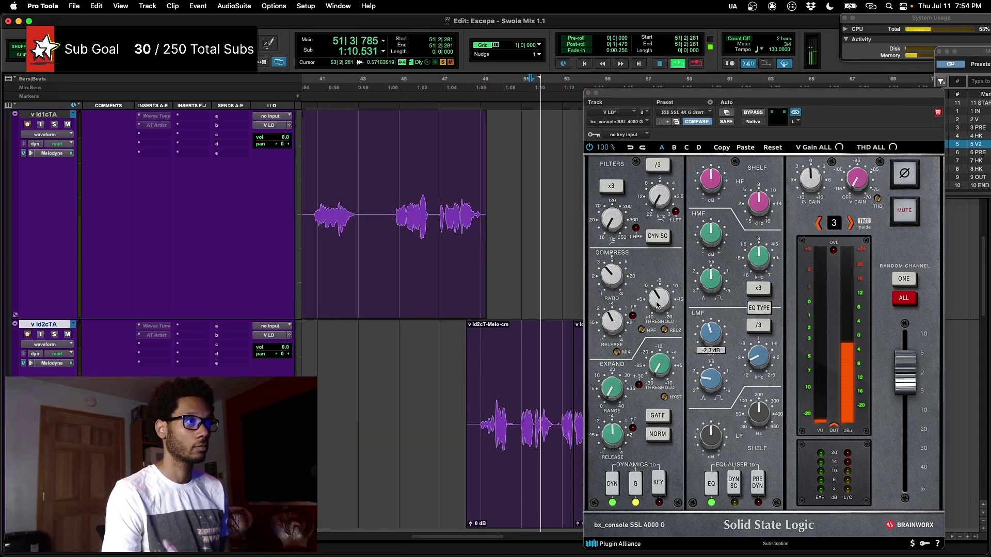
pyautogui.moveTo(656, 305); pyautogui.dragTo(667, 246)
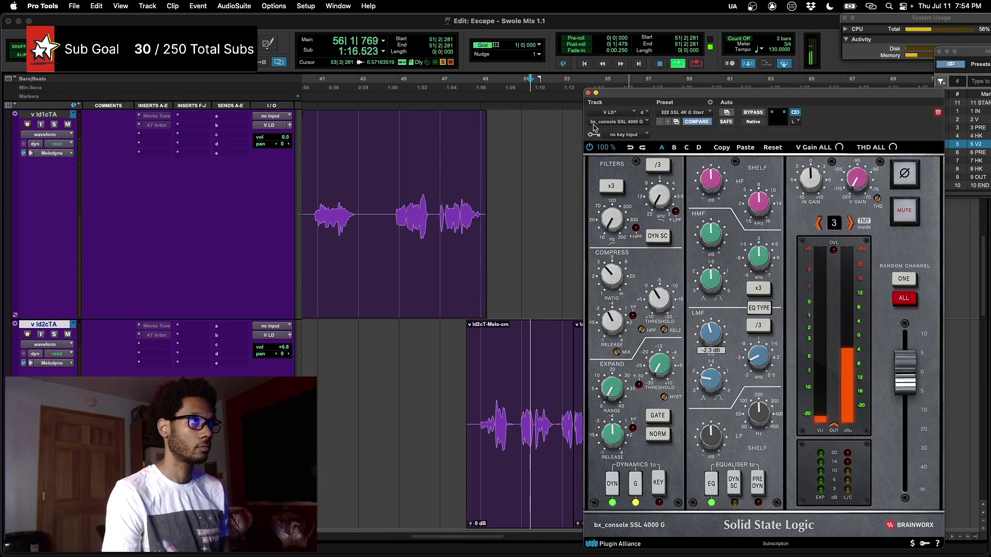
pyautogui.press('space')
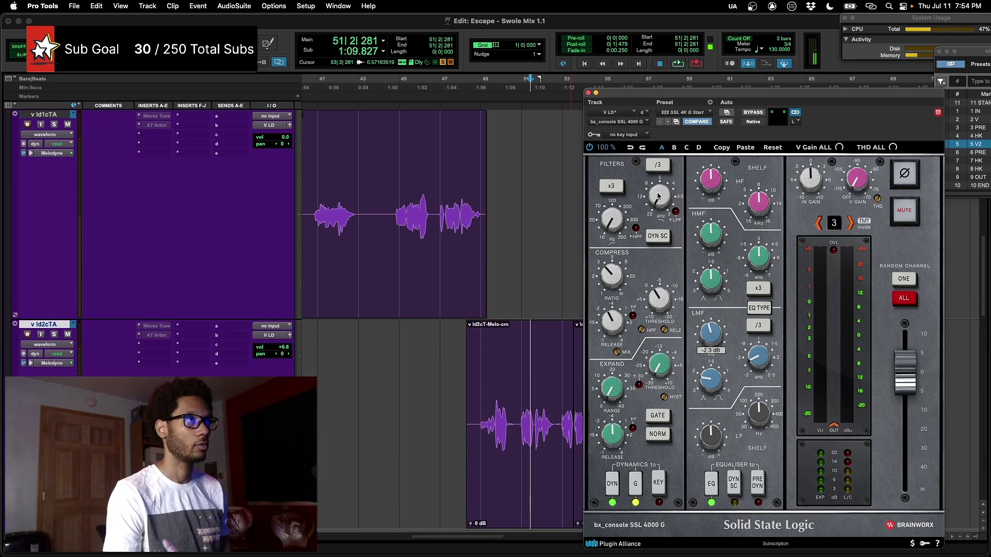
# - Close the SSL 4000 G, bring up the LA-3A on V LD^ in the Mix window, and reposition it over the channel strips
pyautogui.click(588, 92)
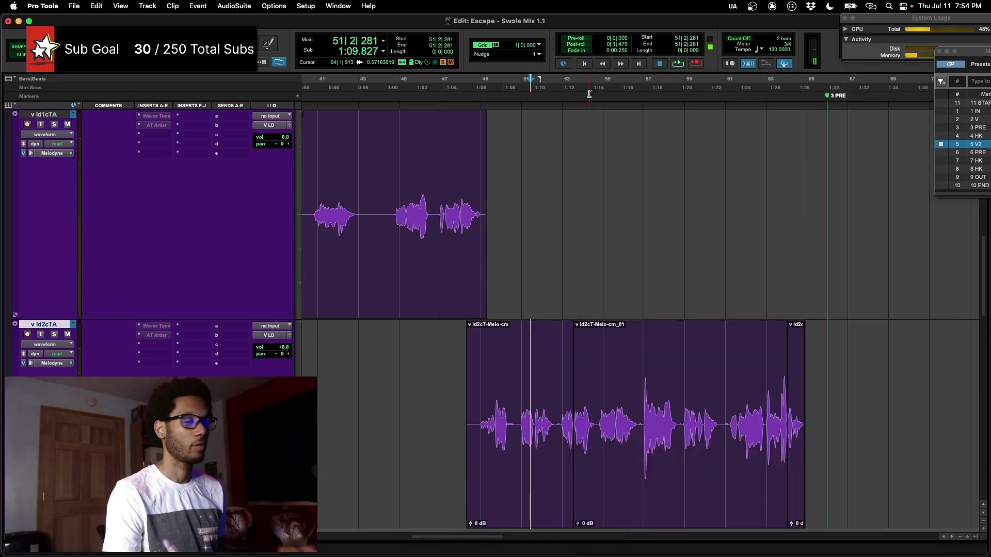
pyautogui.press('r')
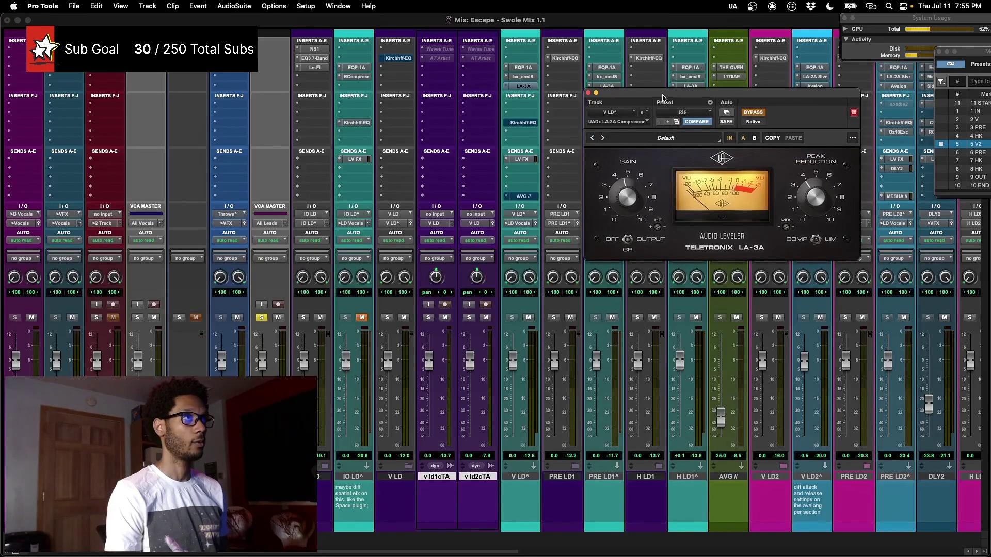
pyautogui.moveTo(661, 94); pyautogui.dragTo(497, 119)
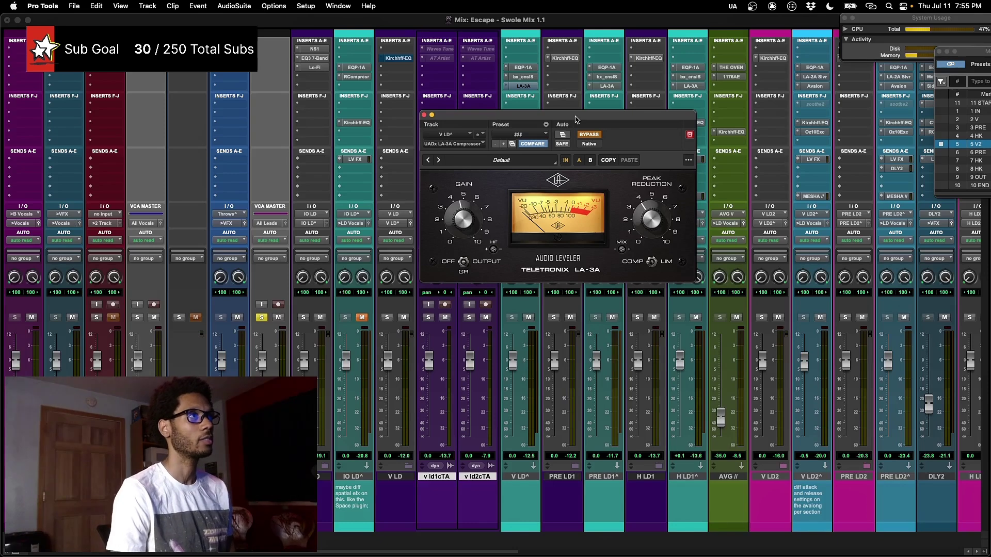
pyautogui.moveTo(575, 119); pyautogui.dragTo(573, 130)
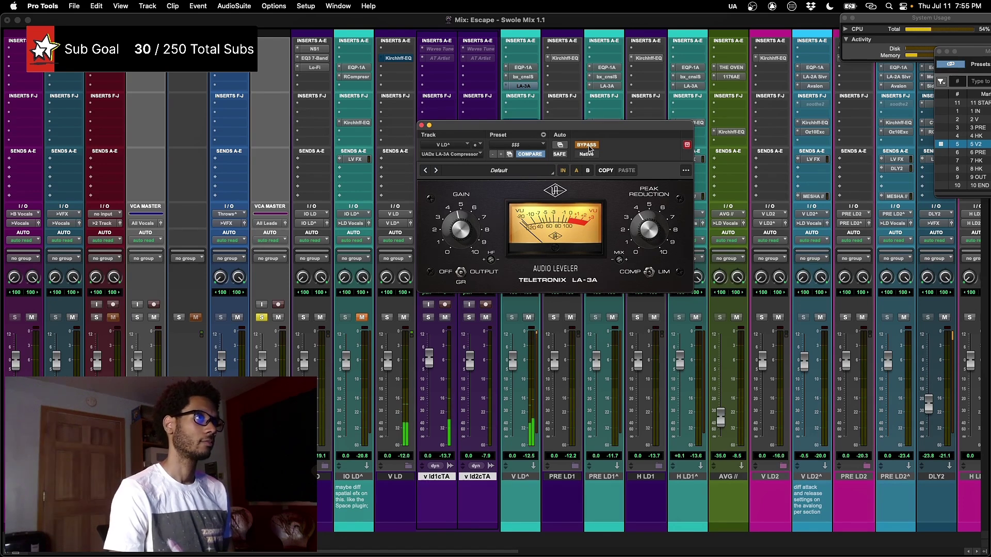
# - Audition the LA-3A on V LD^ by toggling its bypass repeatedly, leave it active, and close its window
pyautogui.click(587, 144)
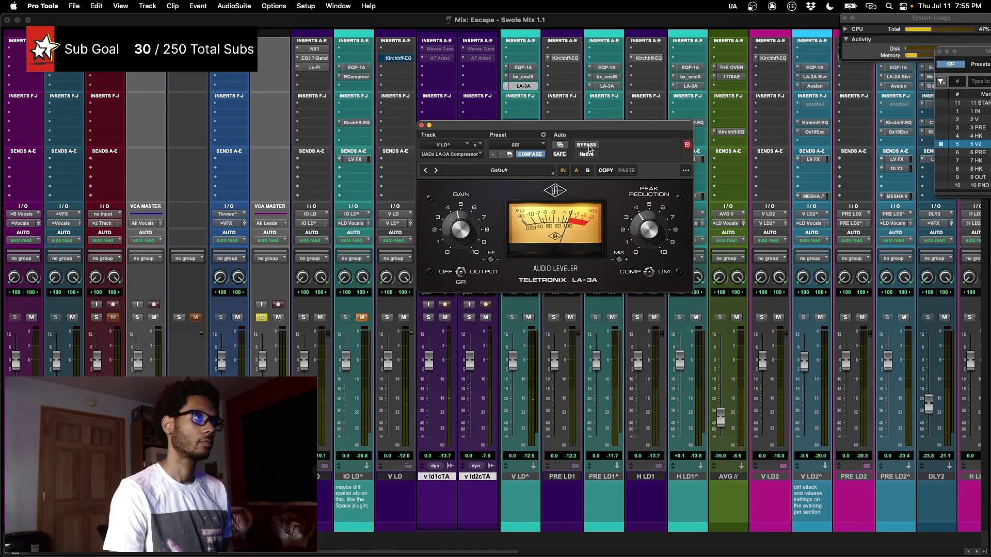
pyautogui.click(587, 145)
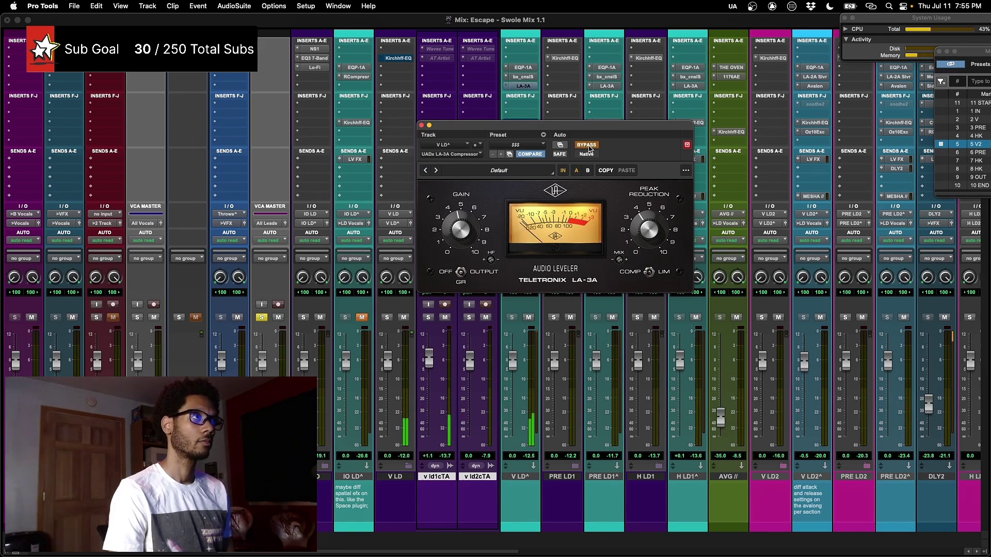
pyautogui.click(586, 145)
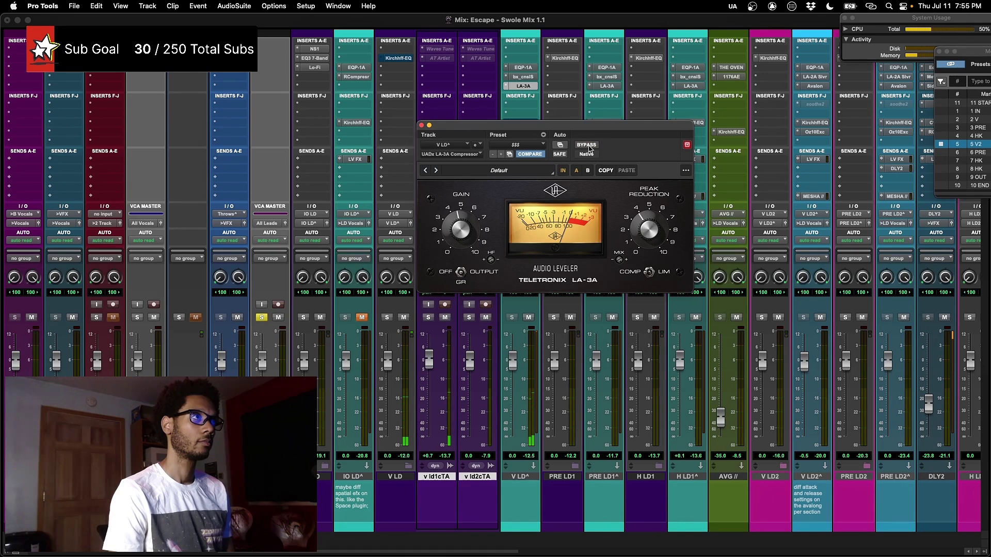
pyautogui.click(587, 145)
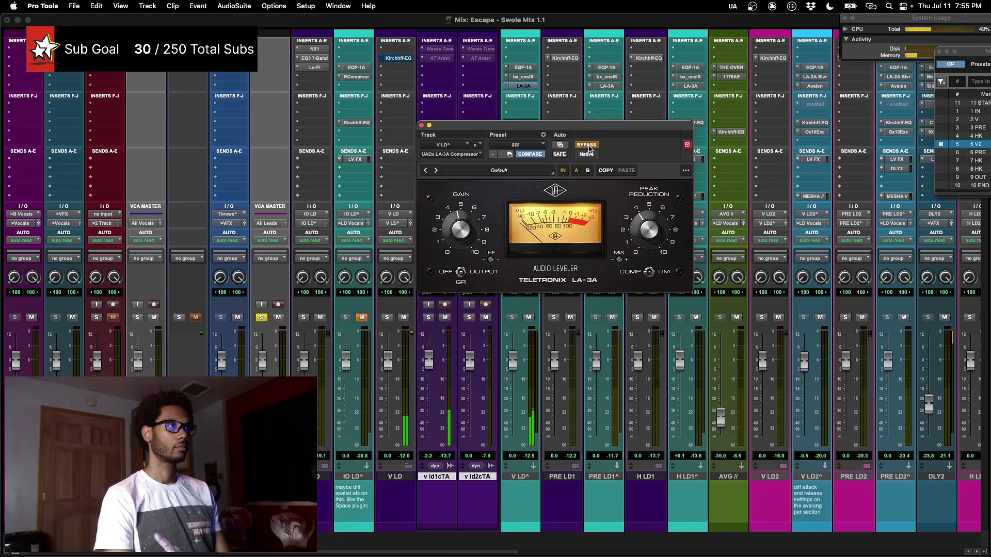
pyautogui.click(588, 146)
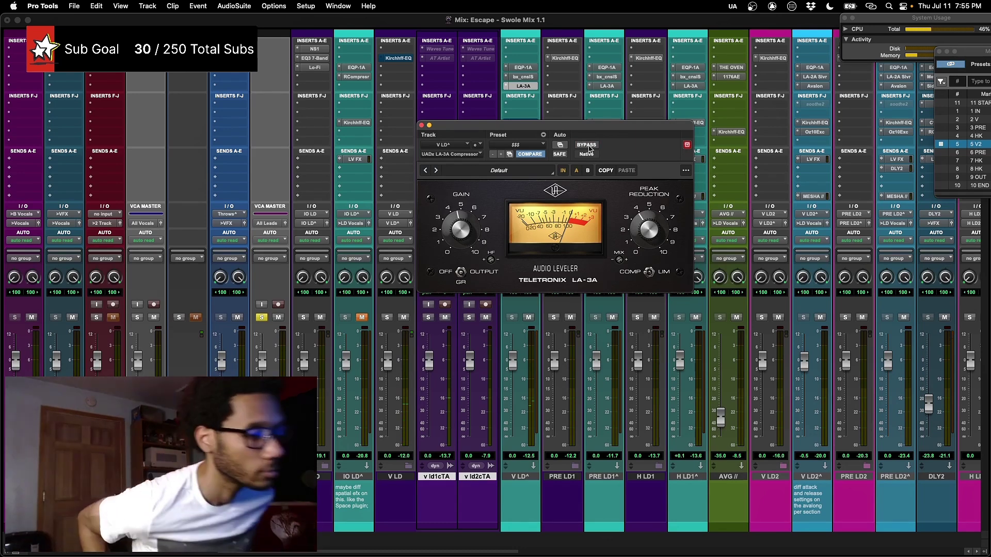
pyautogui.click(588, 146)
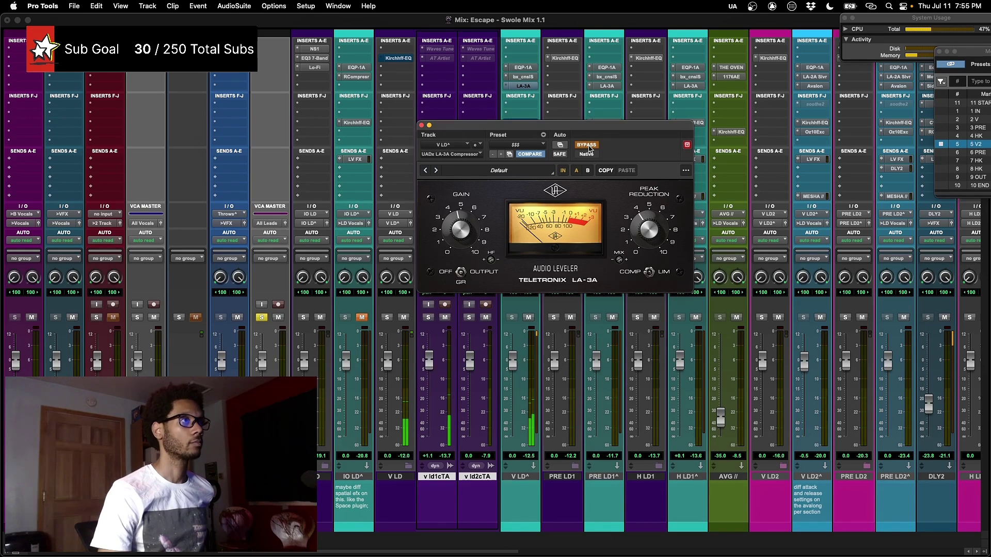
pyautogui.click(587, 146)
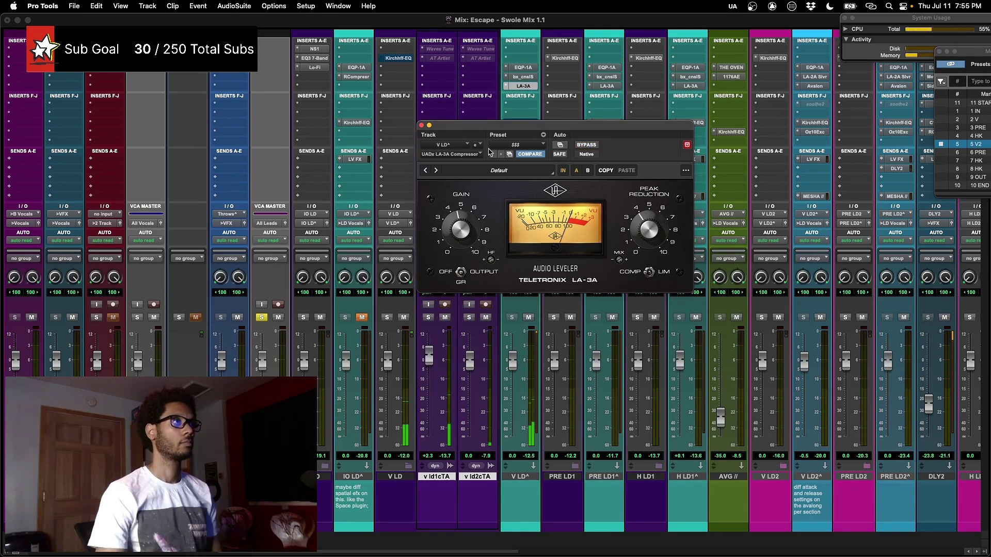
pyautogui.click(519, 87)
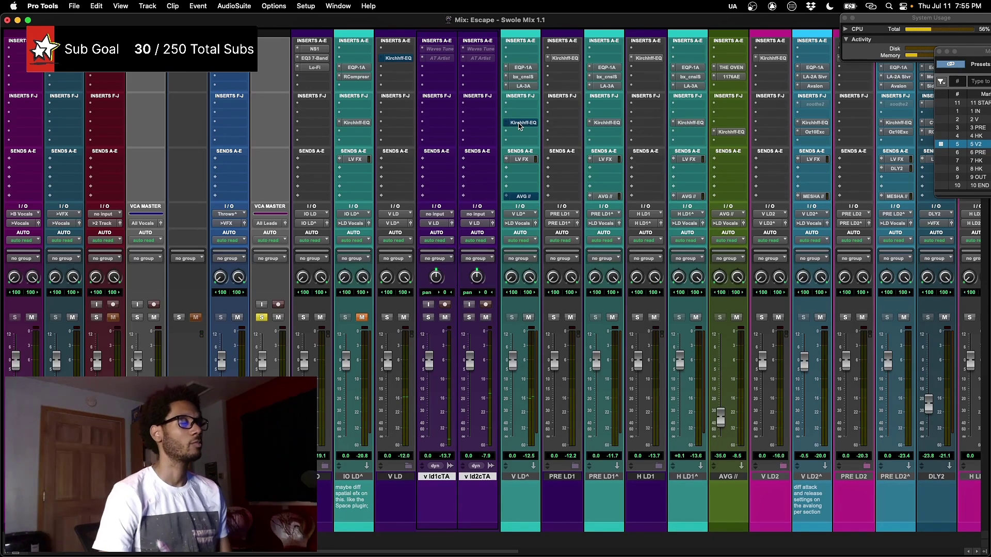
# - Collapse the V LD folder in the mixer and open its Kirchhoff-EQ to inspect the high-pass band's settings
pyautogui.click(407, 466)
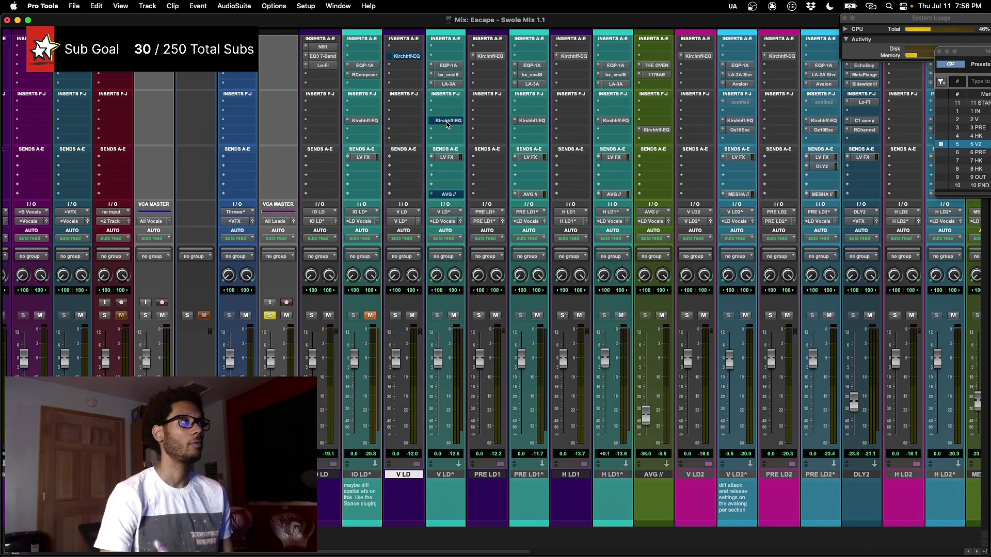
pyautogui.click(413, 57)
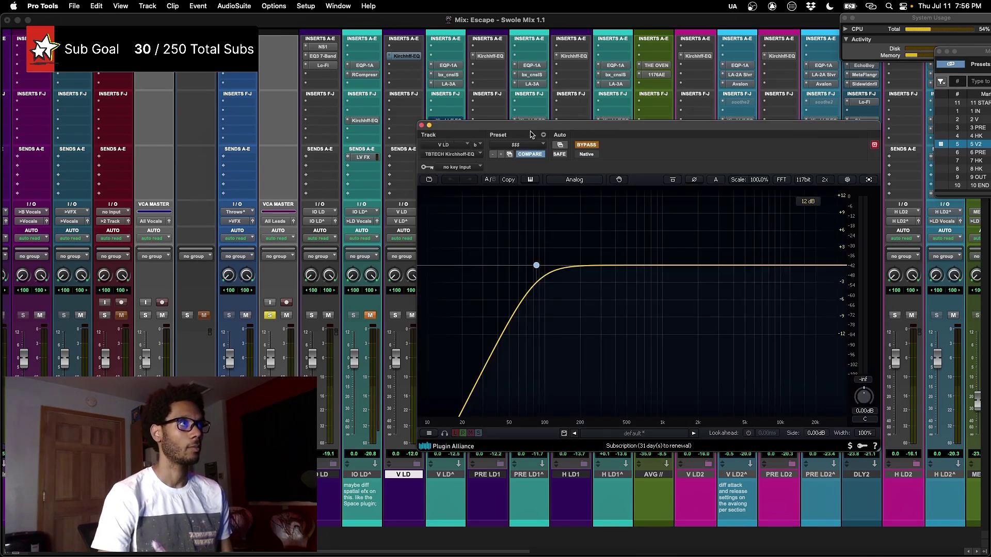
pyautogui.moveTo(531, 126); pyautogui.dragTo(491, 135)
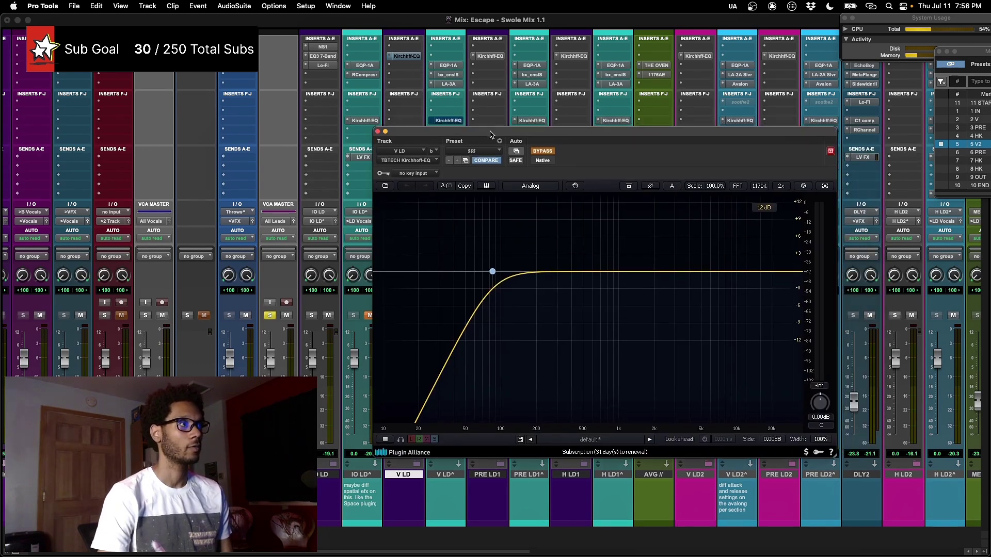
pyautogui.click(492, 272)
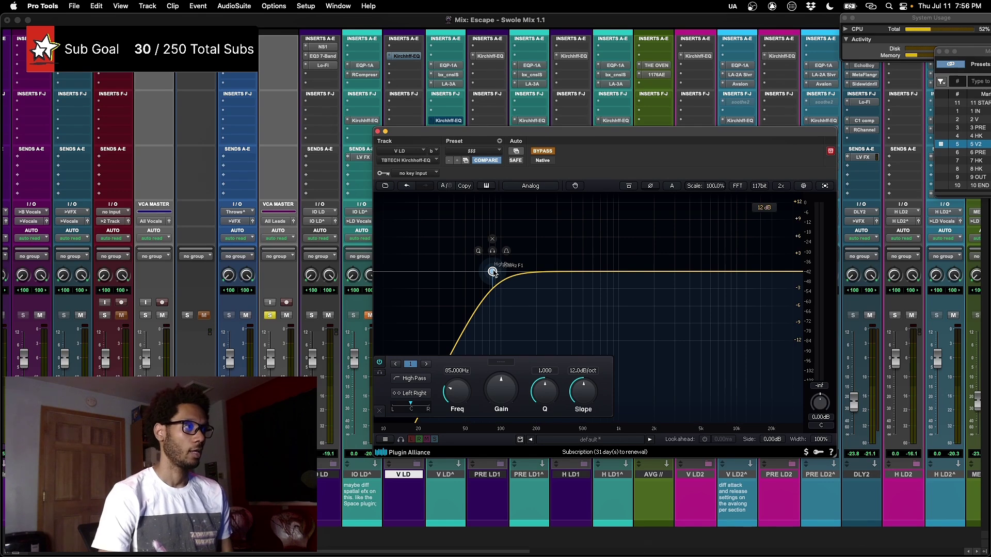
pyautogui.moveTo(521, 136)
pyautogui.mouseDown()
pyautogui.moveTo(501, 139)
pyautogui.moveTo(513, 139)
pyautogui.mouseUp()
# - Audition the Kirchhoff-EQ on V LD by toggling its bypass, leave it active, and close its window
pyautogui.click(510, 158)
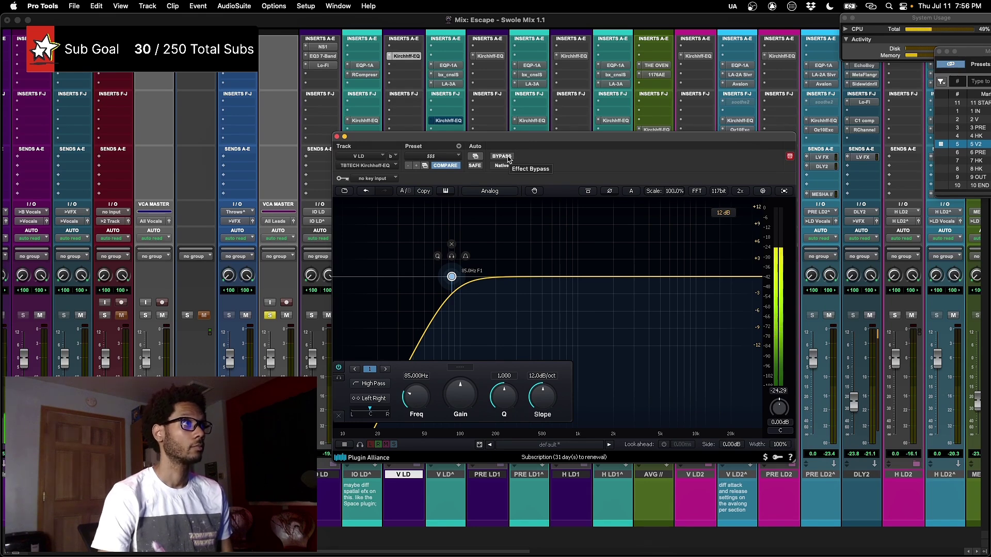
pyautogui.click(508, 158)
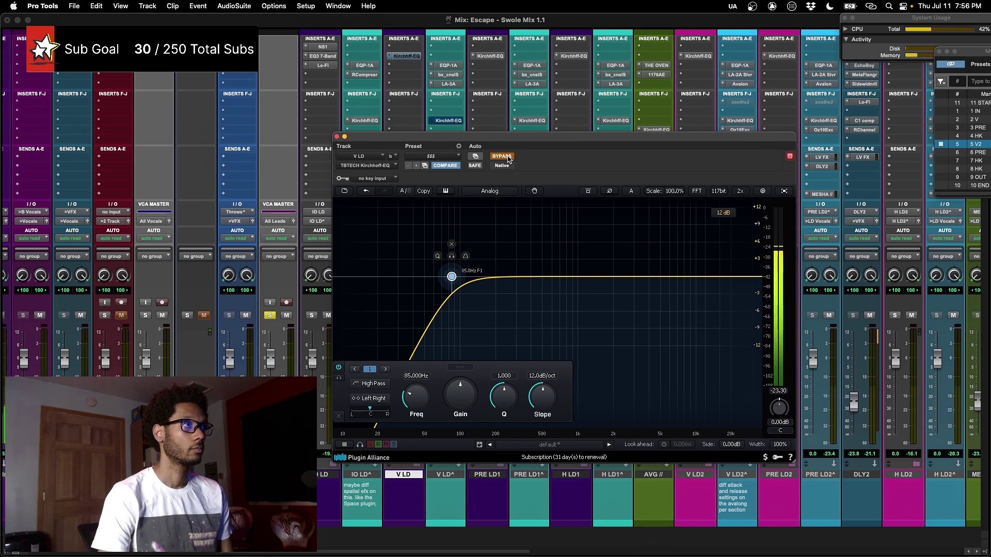
pyautogui.click(508, 158)
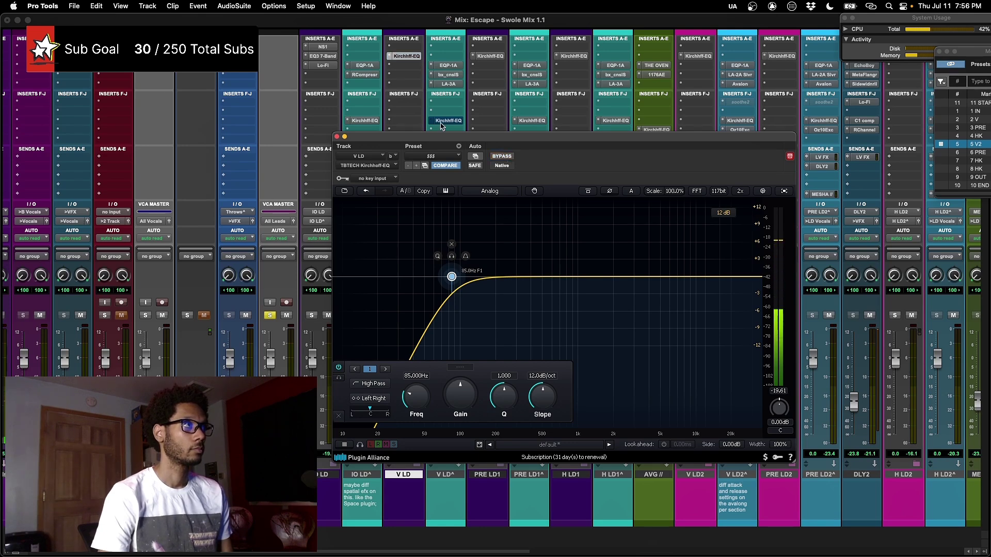
pyautogui.click(414, 58)
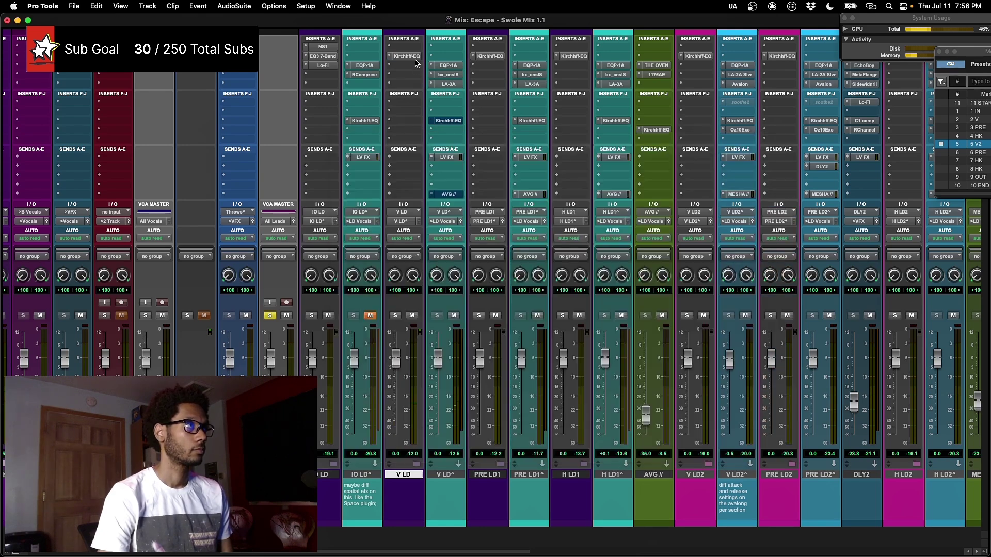
# - Open the Kirchhoff-EQ on V LD^ and inspect the settings of its four bands one after another
pyautogui.click(450, 122)
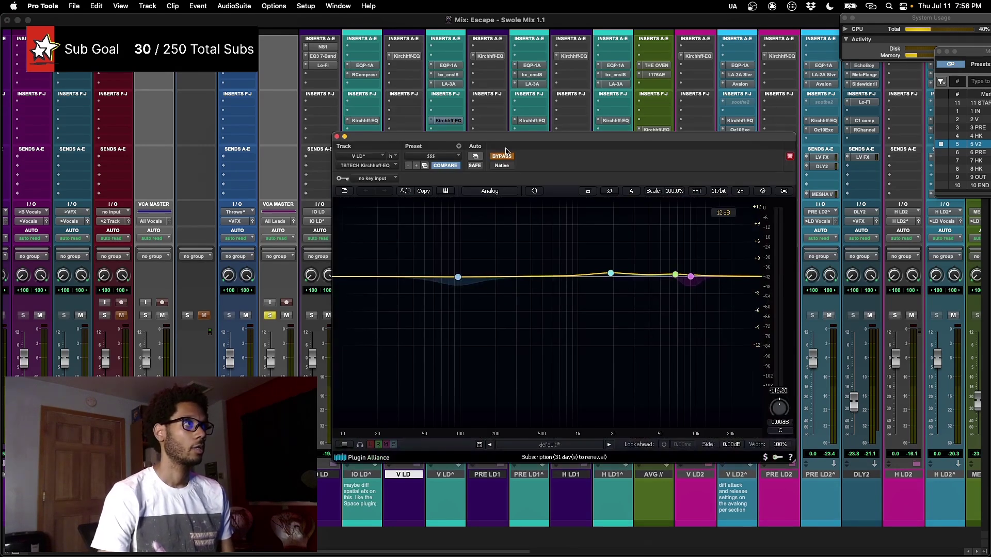
pyautogui.moveTo(505, 141); pyautogui.dragTo(508, 138)
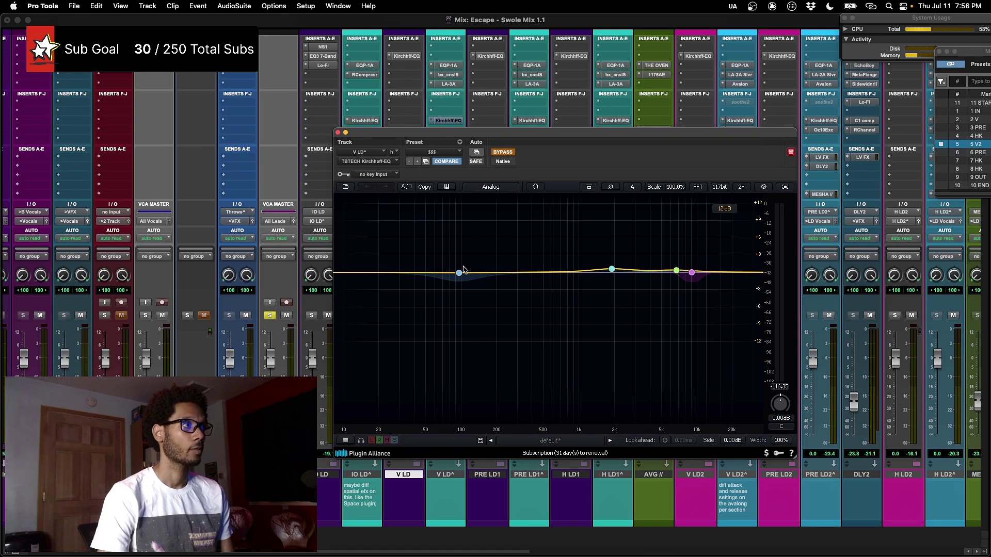
pyautogui.click(459, 274)
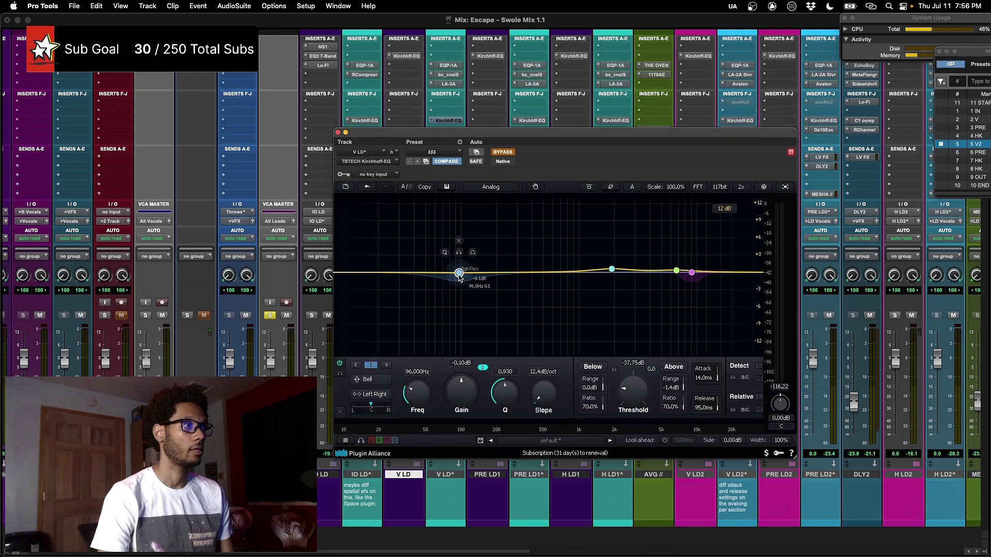
pyautogui.click(612, 270)
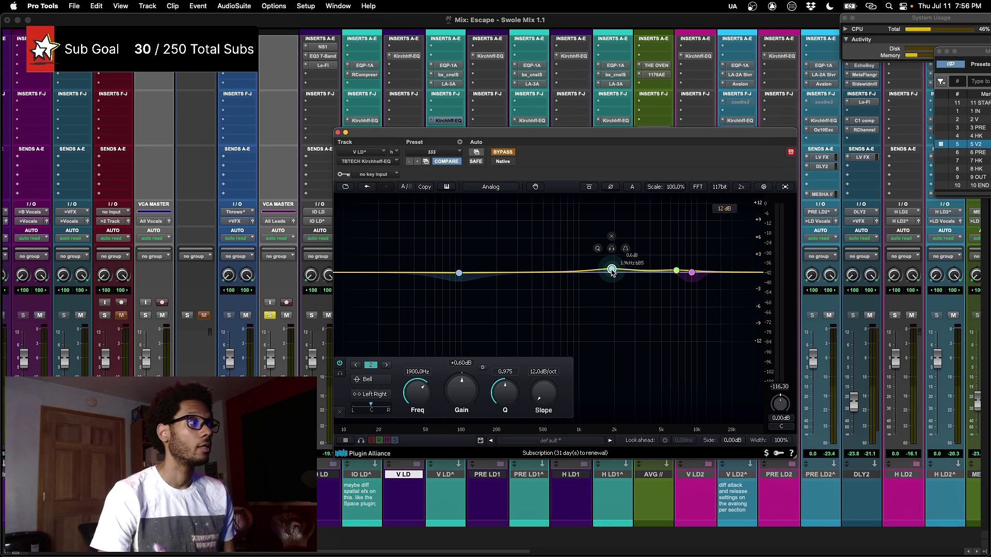
pyautogui.click(676, 271)
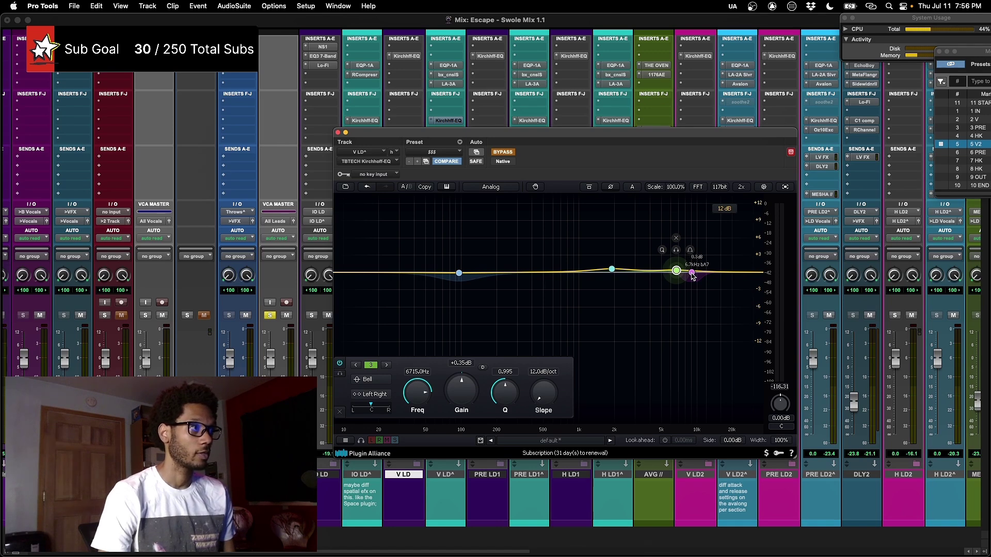
pyautogui.click(692, 273)
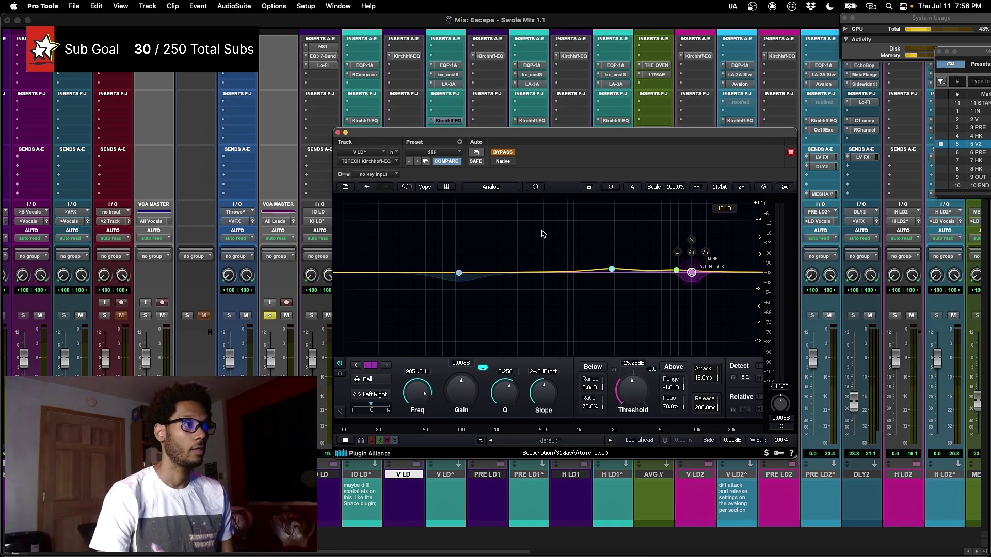
# - Audition the Kirchhoff-EQ on V LD^ during playback by toggling its bypass repeatedly, leave it active, and close its window
pyautogui.press('space')
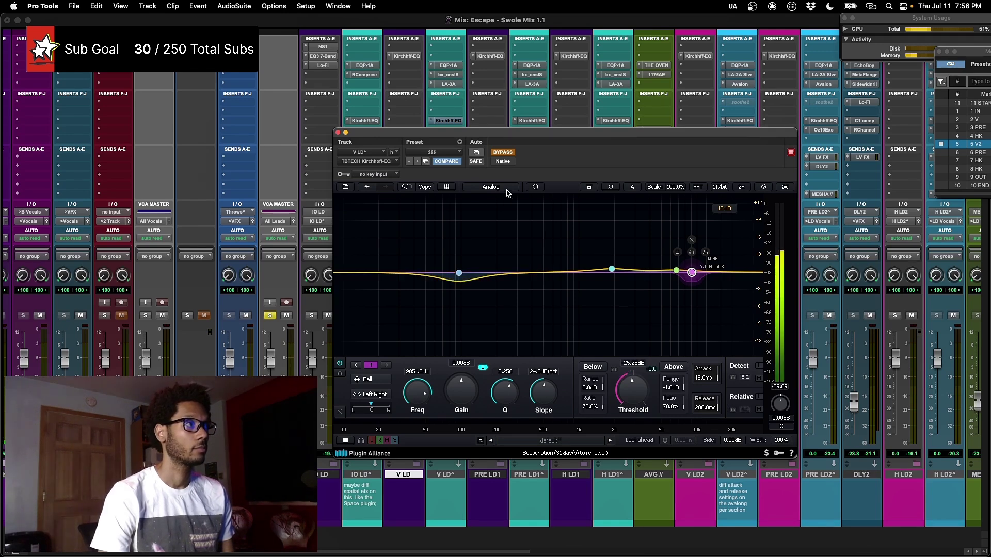
pyautogui.click(501, 152)
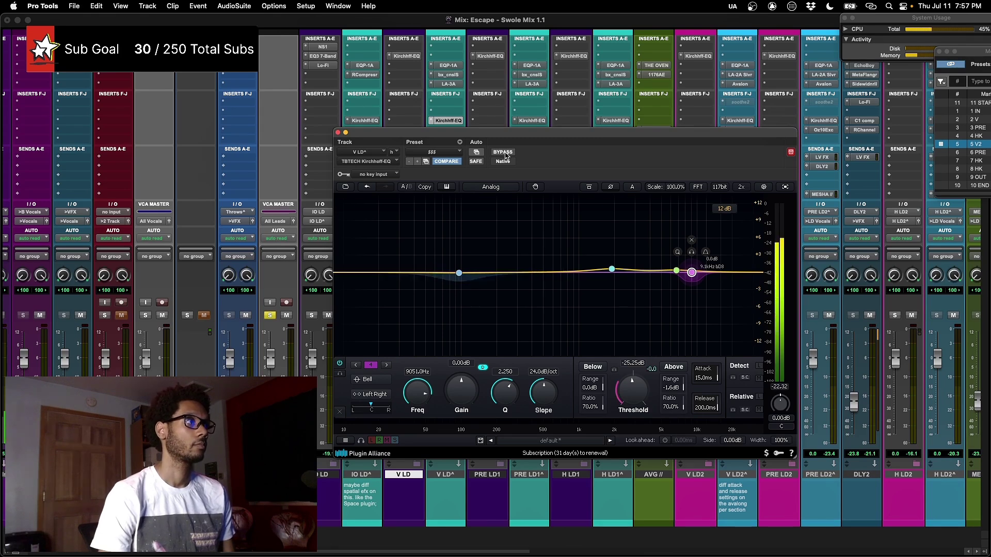
pyautogui.click(503, 152)
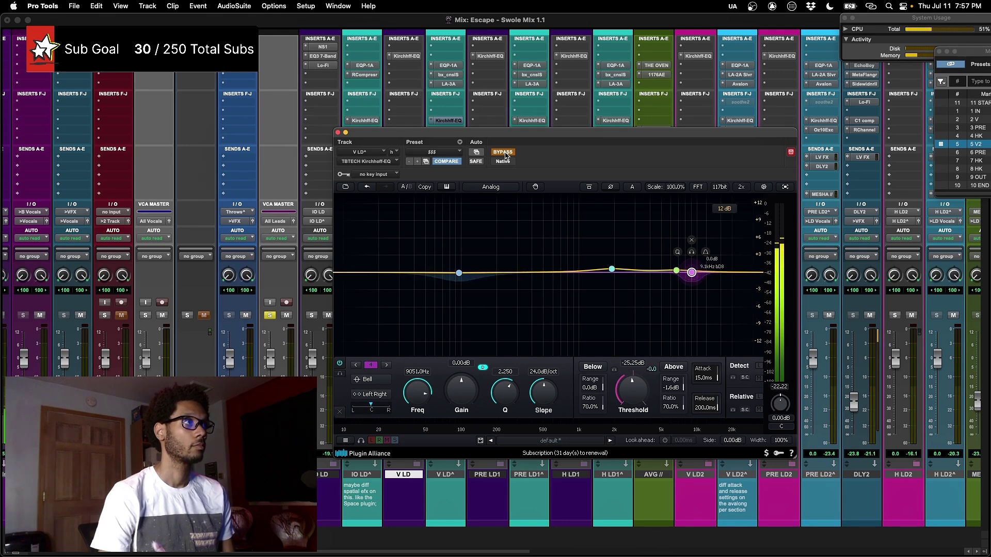
pyautogui.click(504, 152)
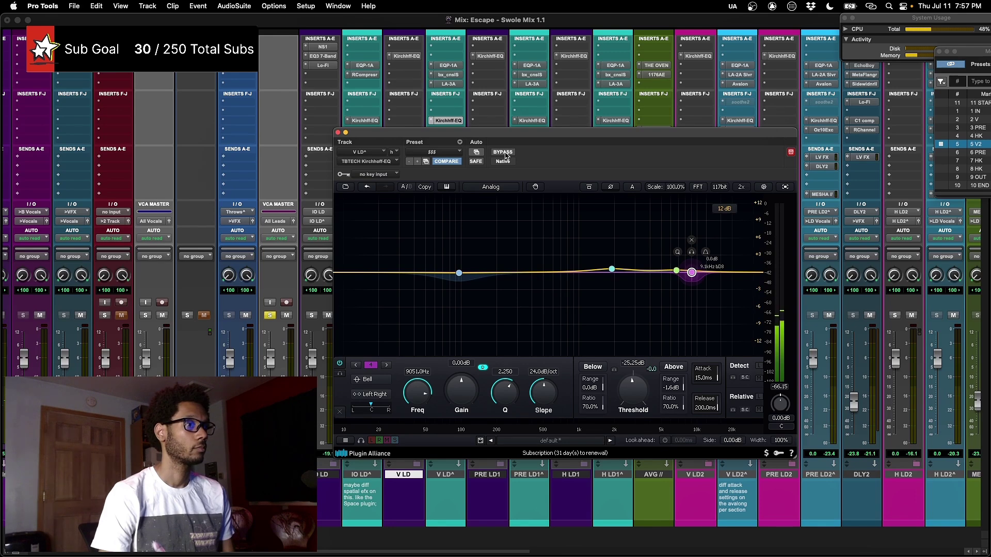
pyautogui.click(504, 152)
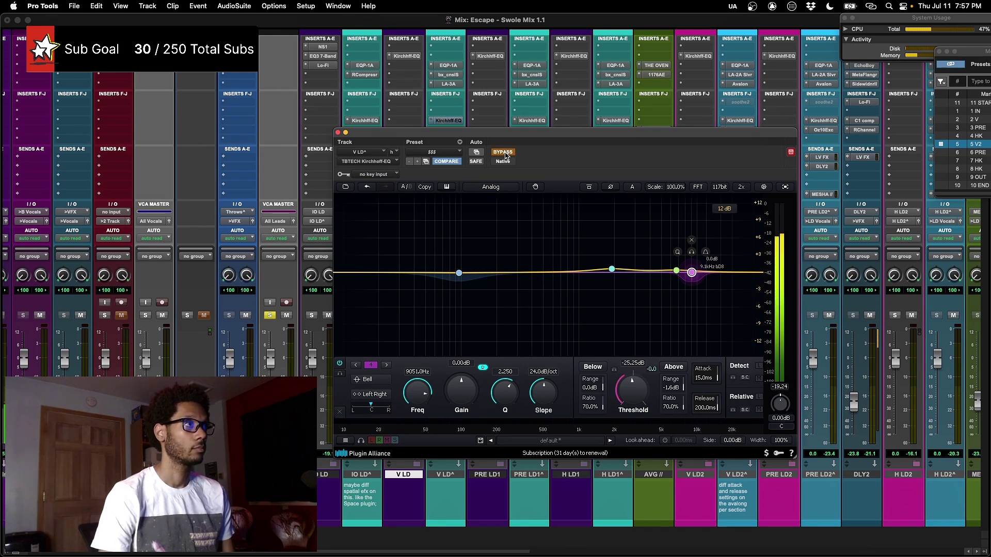
pyautogui.click(504, 154)
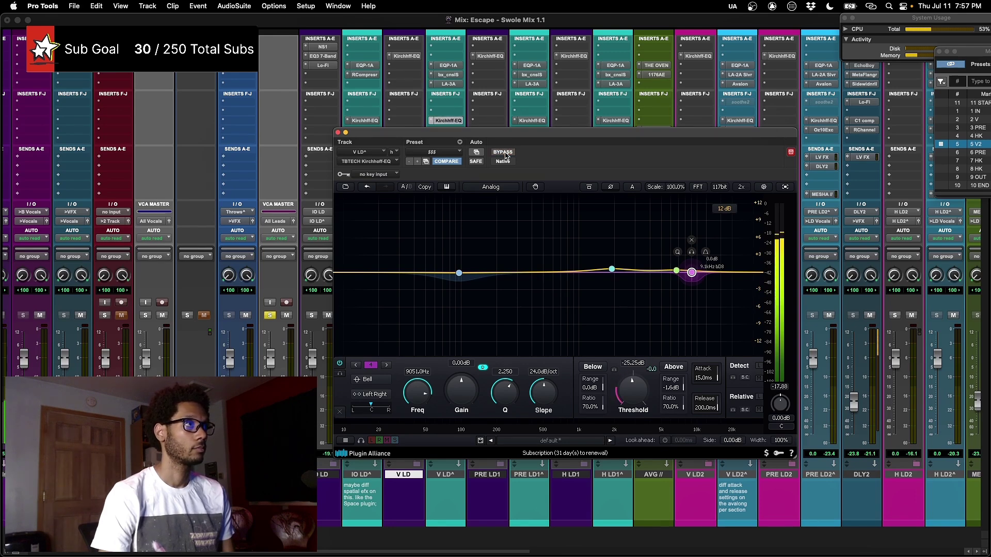
pyautogui.click(455, 122)
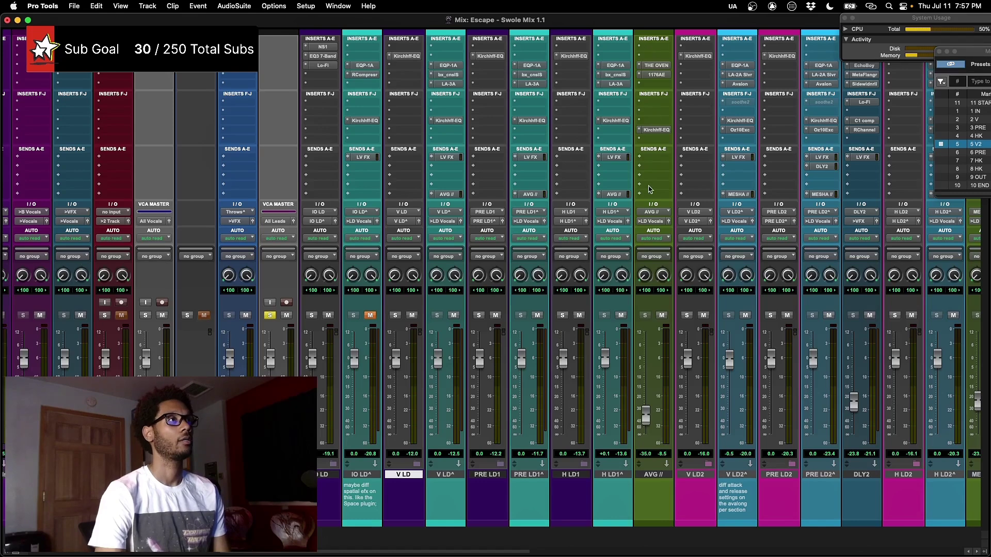
# - Inspect the settings of THE OVEN and the 1176AE compressor on the AVG // track
pyautogui.hscroll(2, 649, 189)
pyautogui.moveTo(545, 136); pyautogui.dragTo(506, 180)
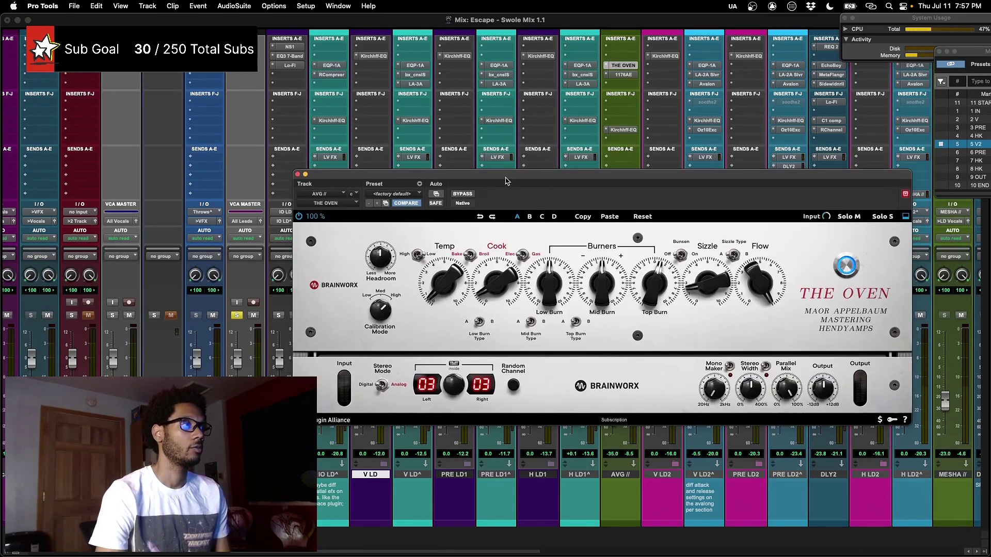
pyautogui.click(621, 76)
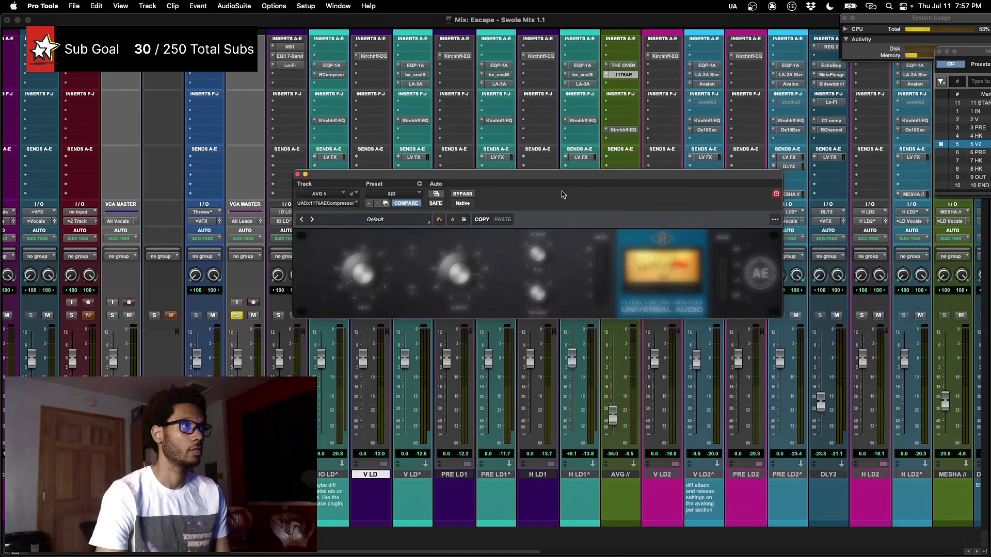
pyautogui.moveTo(566, 179); pyautogui.dragTo(597, 186)
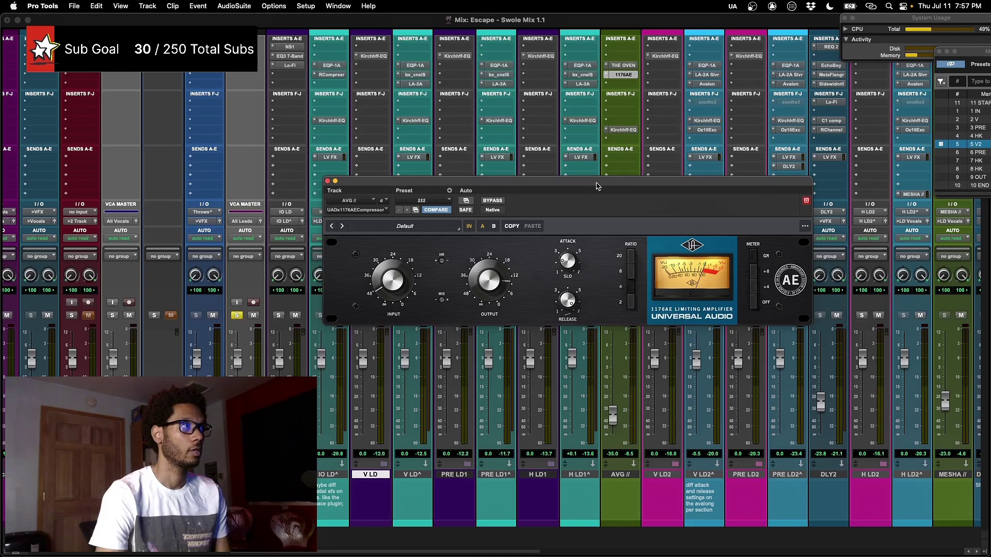
# - Open the Kirchhoff-EQ on AVG //, inspect its two bell bands, and close its window
pyautogui.click(622, 131)
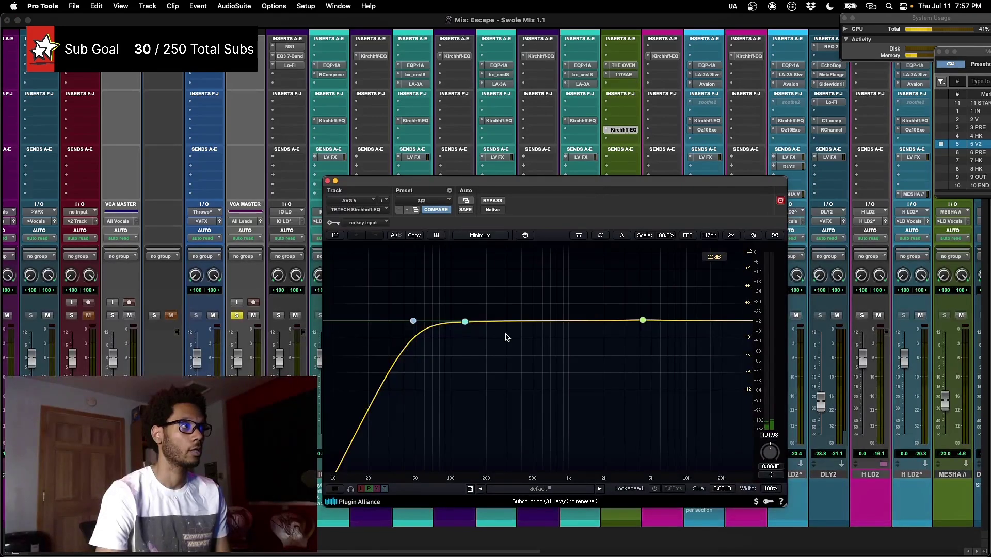
pyautogui.click(465, 322)
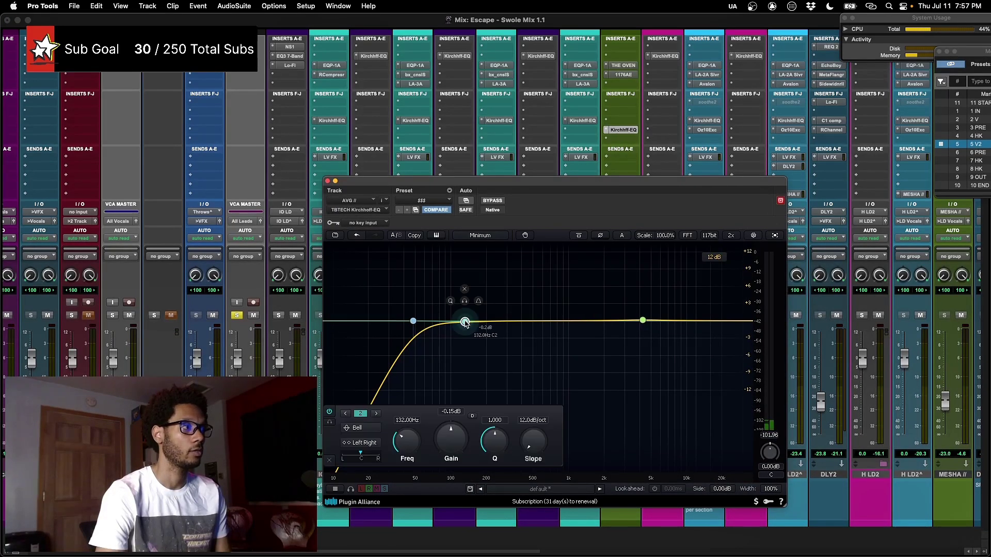
pyautogui.click(642, 321)
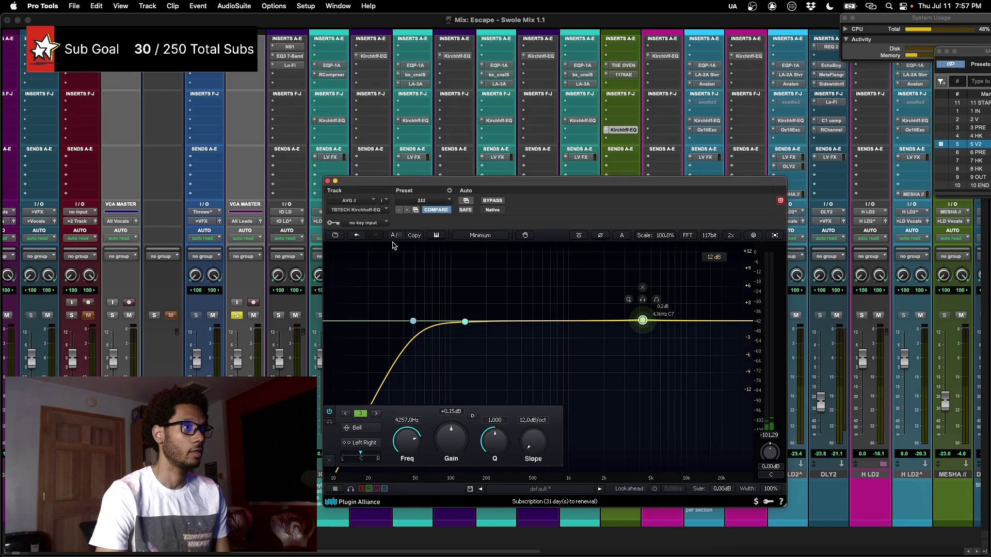
pyautogui.click(623, 131)
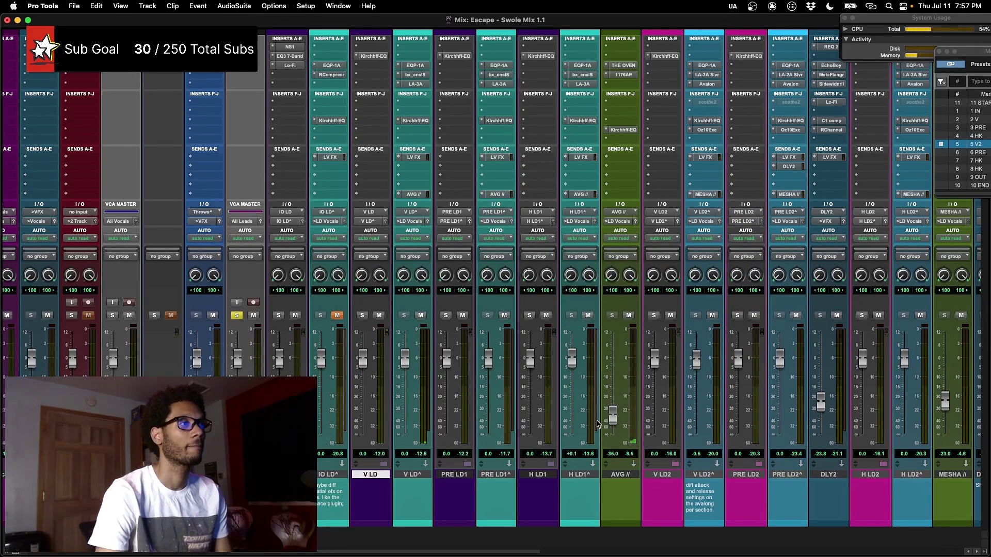
# - Audition the AVG // parallel track during playback by toggling its mute repeatedly, and leave it unmuted
pyautogui.click(629, 315)
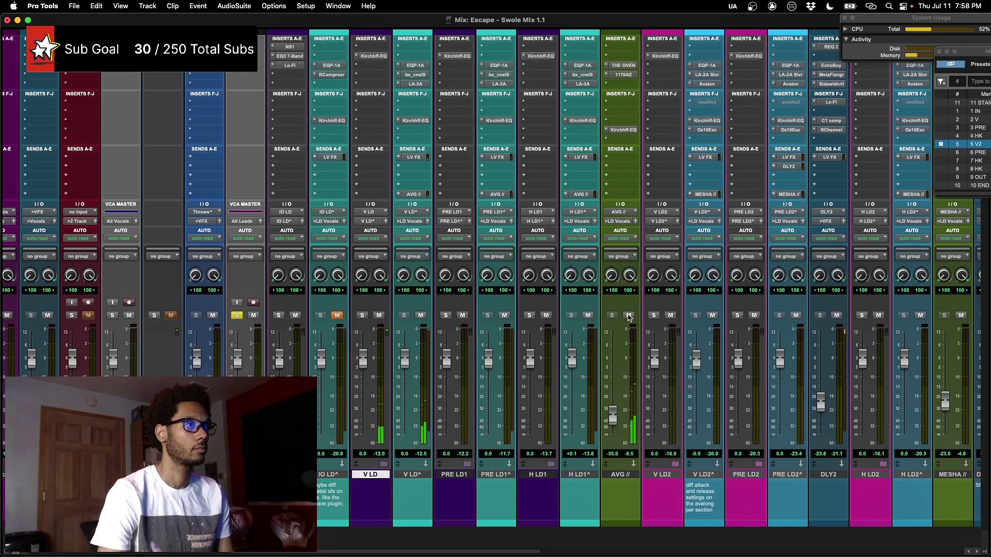
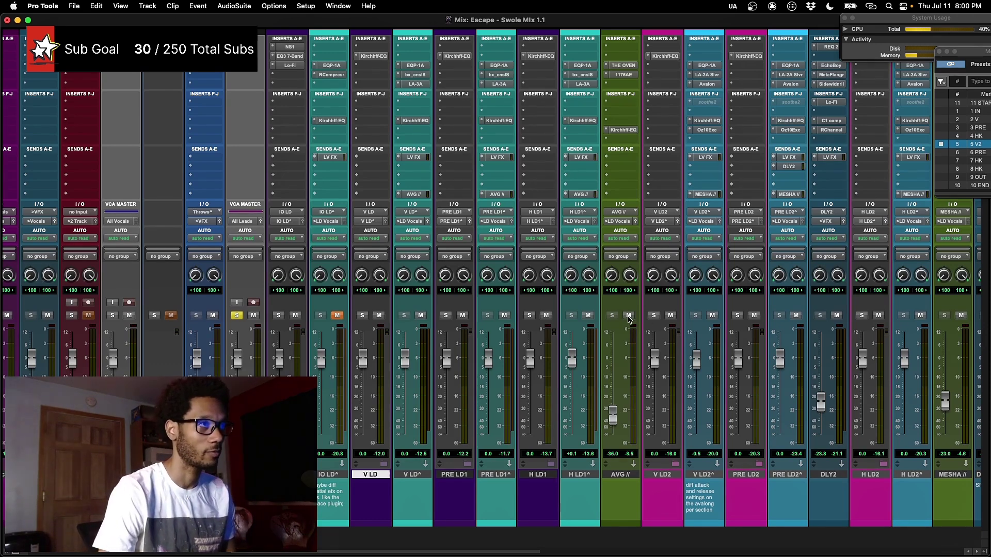
pyautogui.press('space')
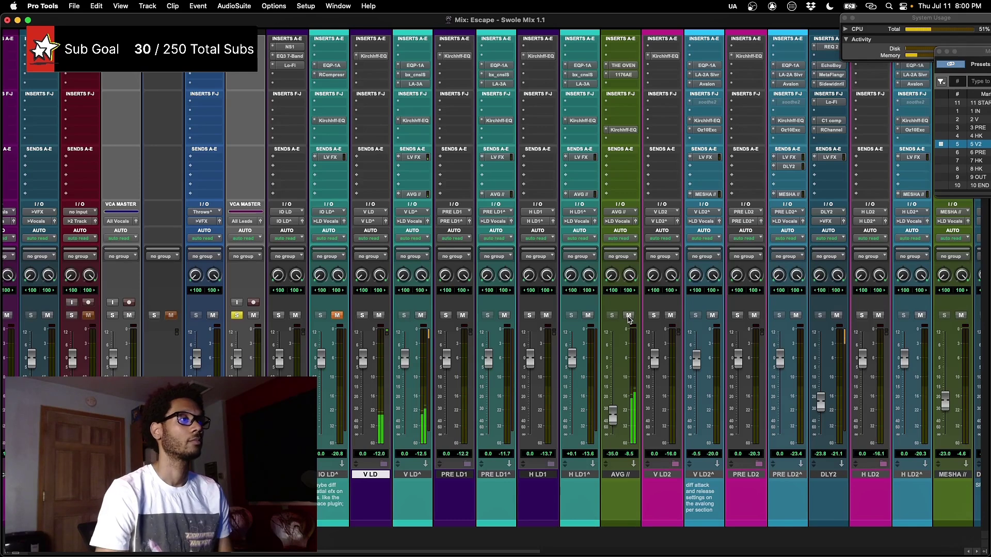
pyautogui.click(628, 315)
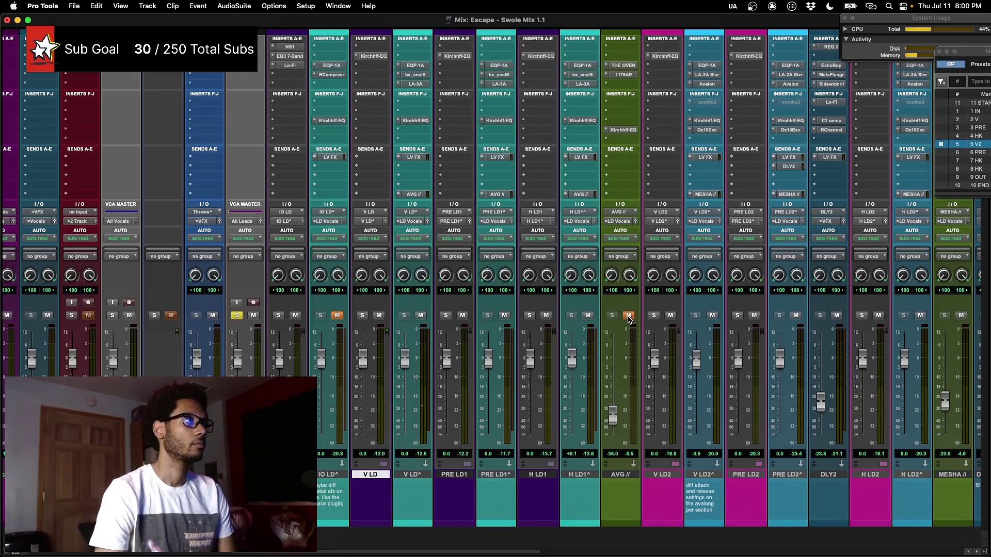
pyautogui.click(628, 315)
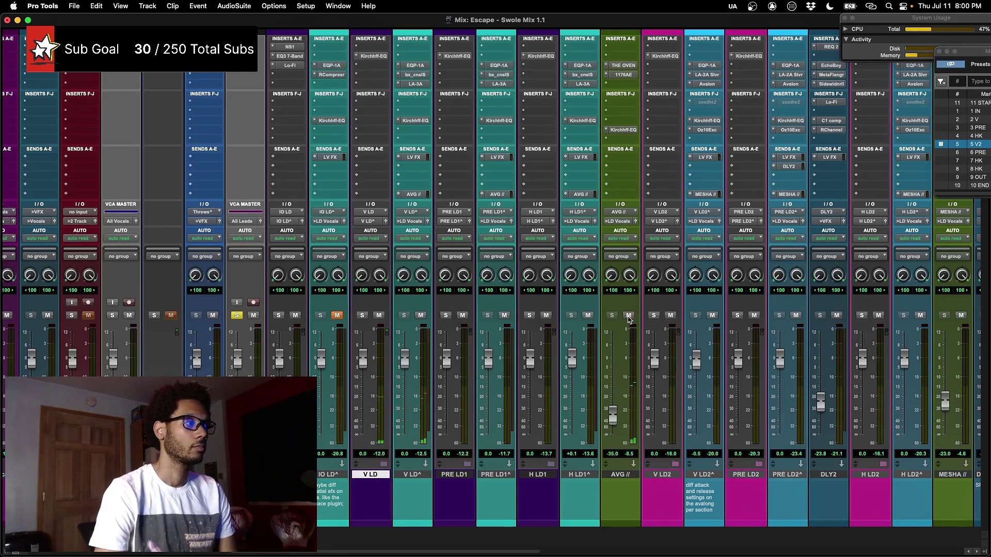
pyautogui.click(628, 315)
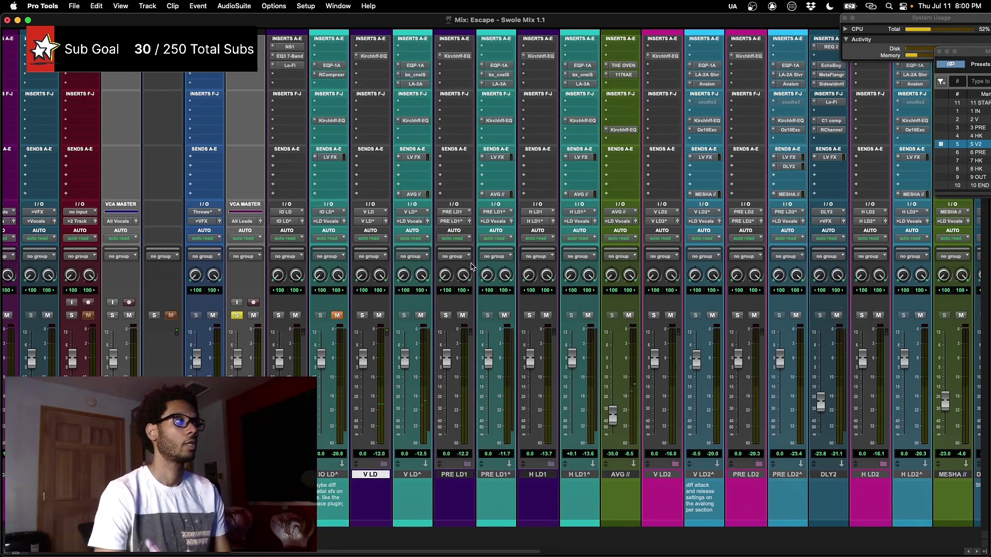
# - Inspect the AVG // and LV FX sends on V LD^ and close the send window
pyautogui.hscroll(-2, 471, 266)
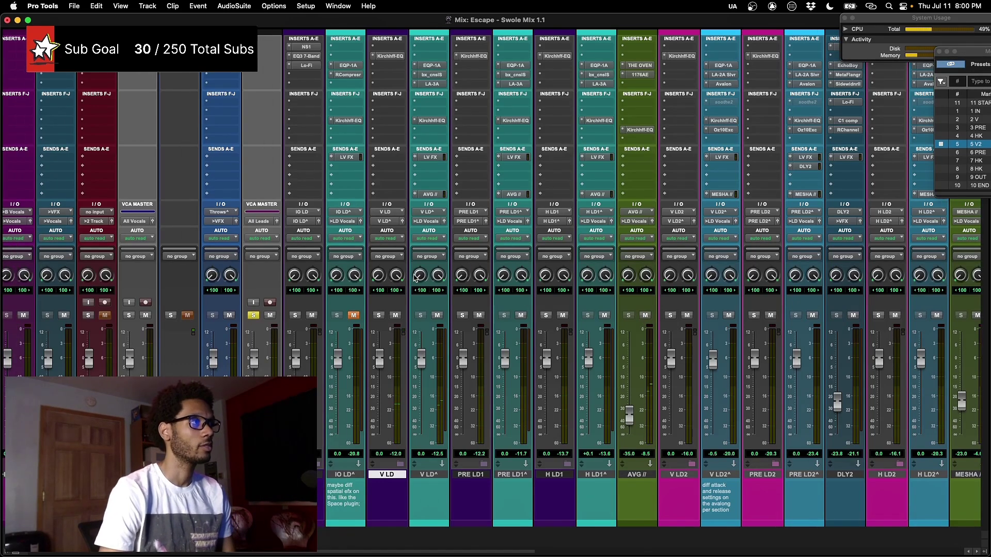
pyautogui.click(435, 195)
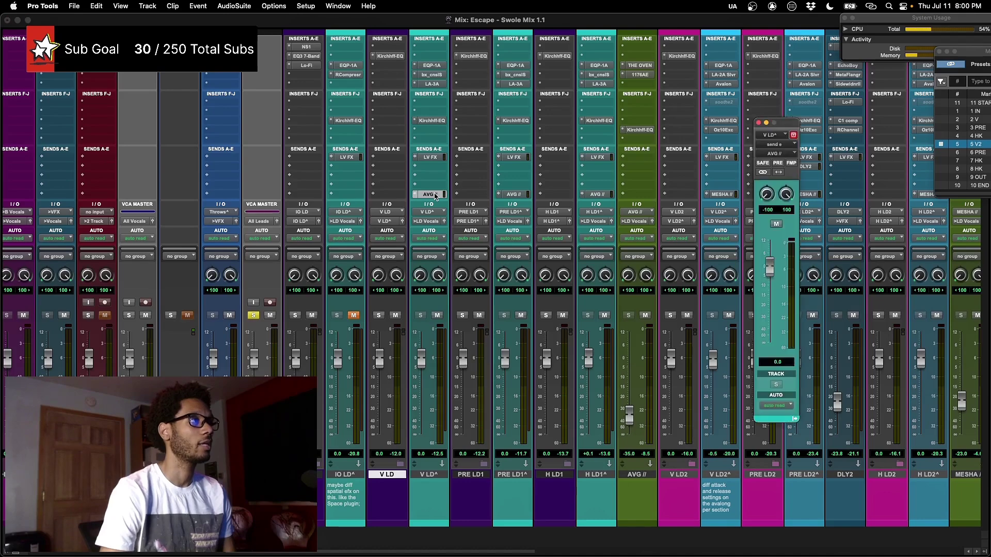
pyautogui.click(432, 159)
pyautogui.click(432, 159)
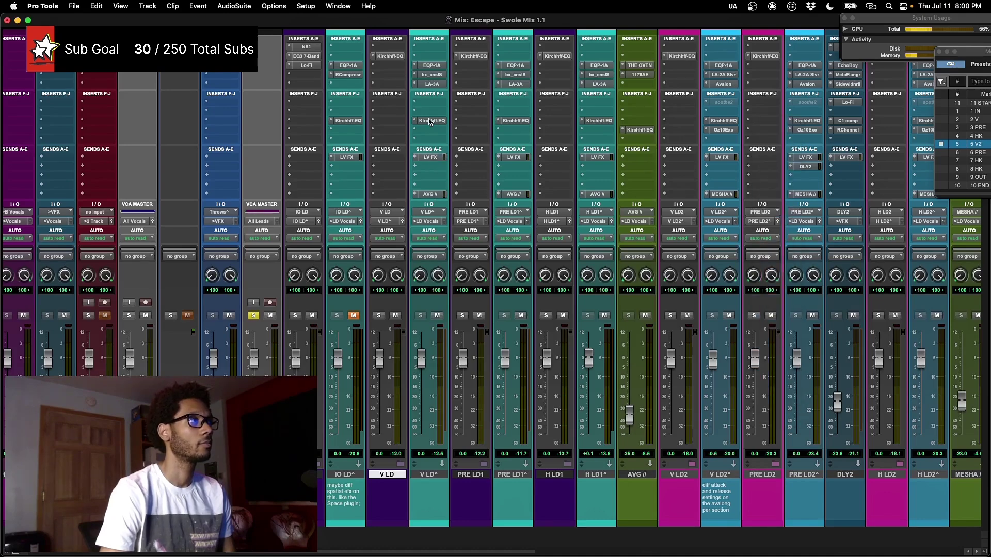
# - Open the Kirchhoff-EQ on V LD^ to view its curve, and close its window
pyautogui.click(430, 122)
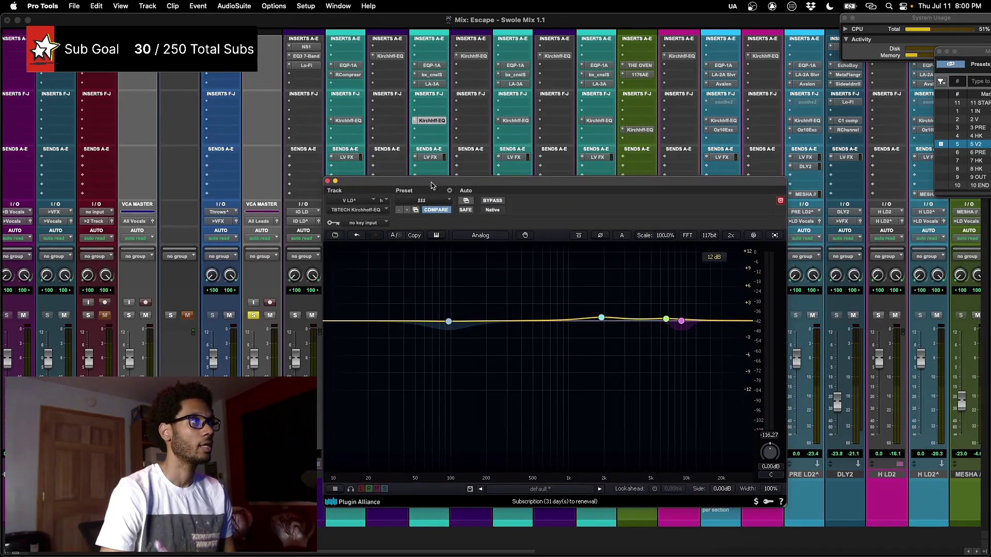
pyautogui.moveTo(438, 178); pyautogui.dragTo(625, 165)
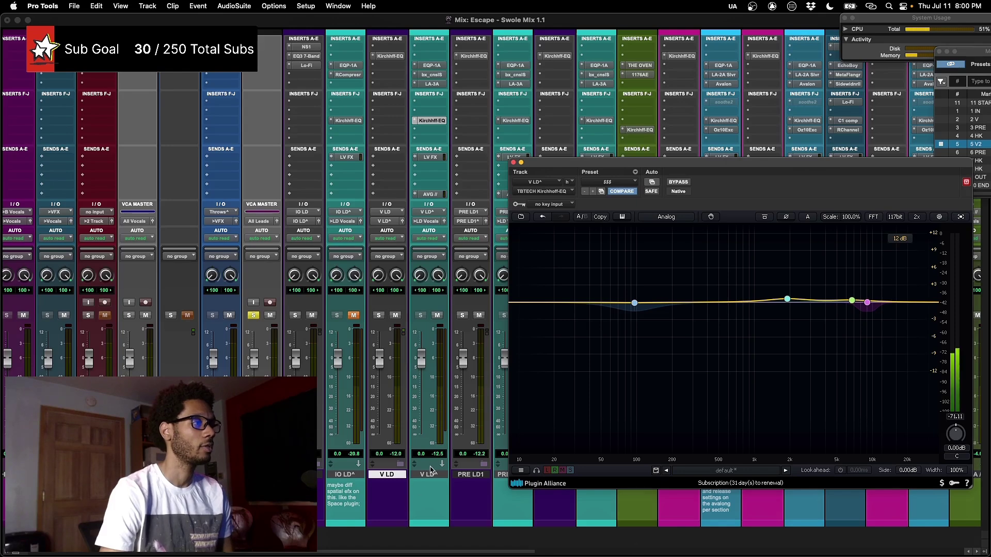
pyautogui.click(512, 162)
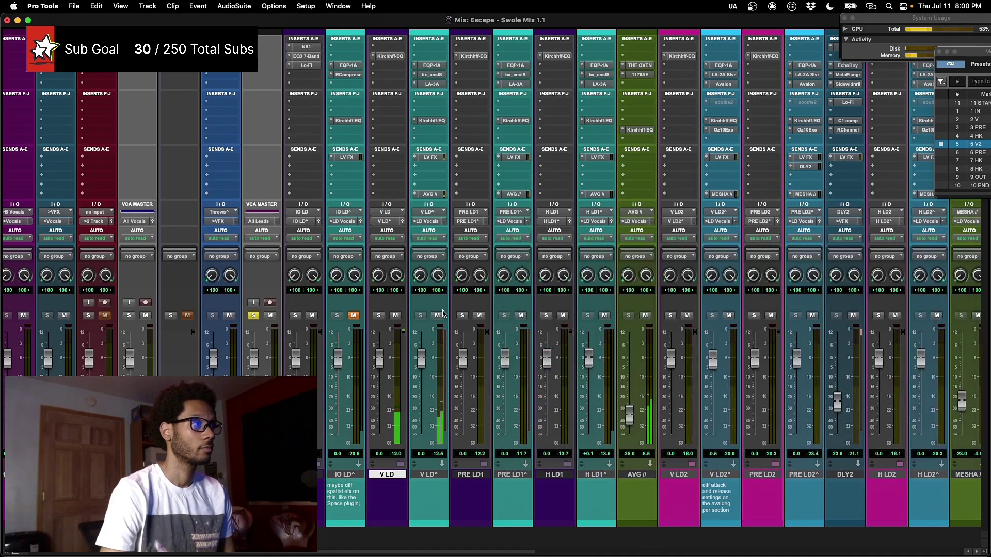
# - Expand the V LD folder in the mixer to view its member tracks, and collapse it again
pyautogui.hscroll(-2, 442, 314)
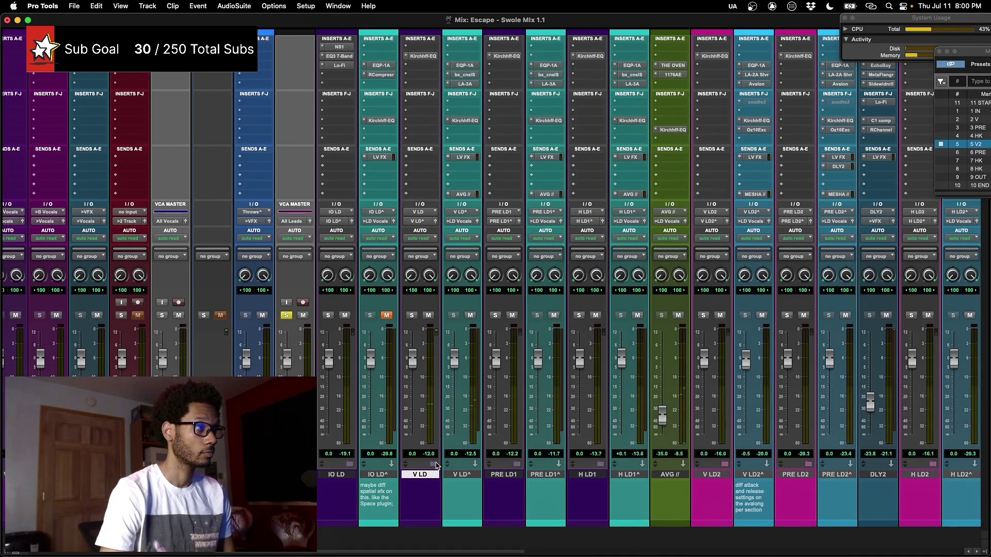
pyautogui.click(435, 466)
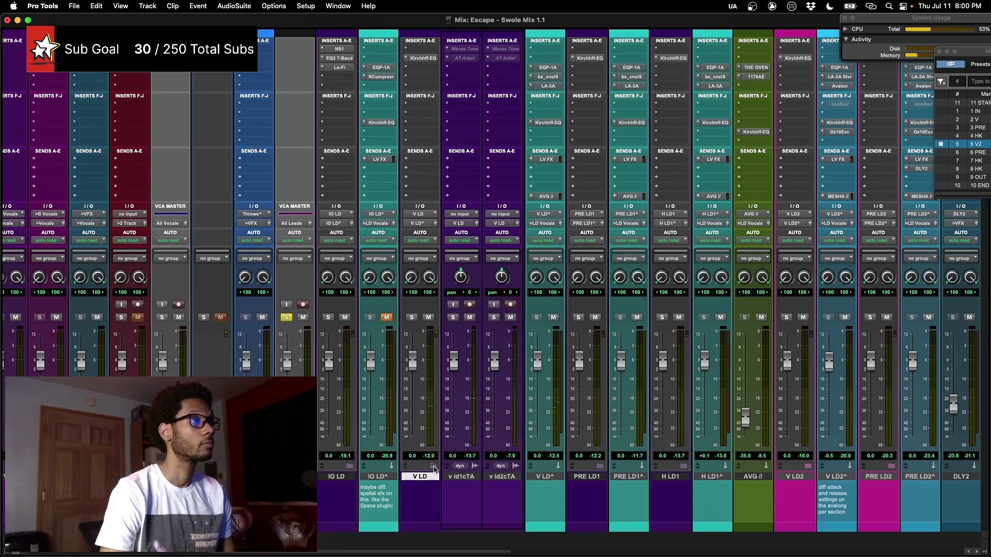
pyautogui.click(433, 467)
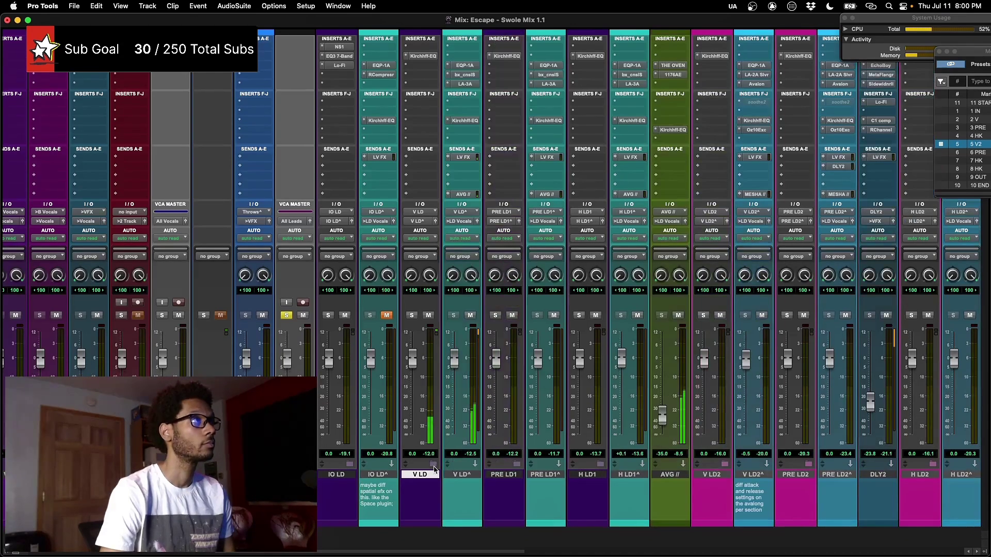
# - Bypass the Kirchhoff-EQ on V LD and open the bx_console SSL 4000 G on V LD^ with its whole window in view
pyautogui.keyDown('super'); pyautogui.click(421, 55); pyautogui.keyUp('super')
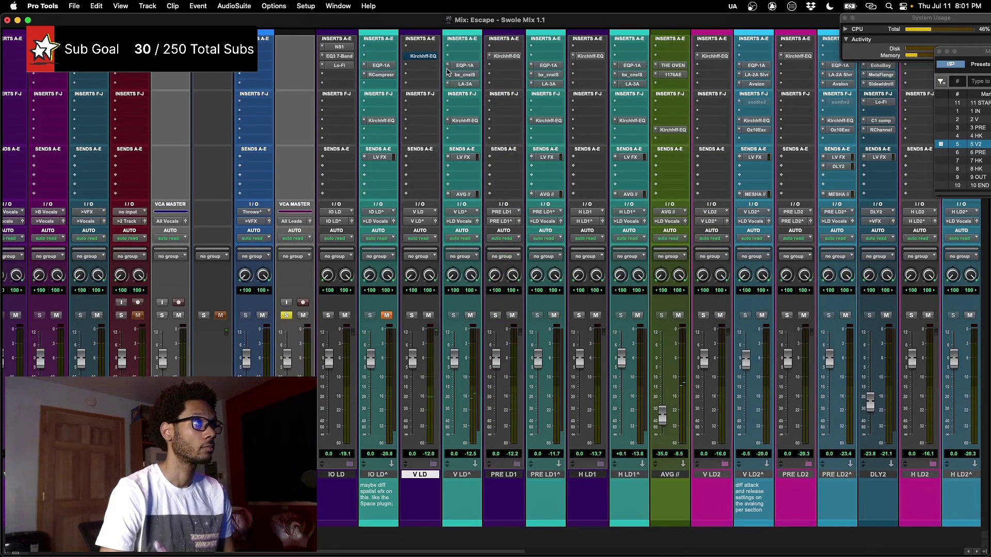
pyautogui.click(465, 65)
pyautogui.click(465, 74)
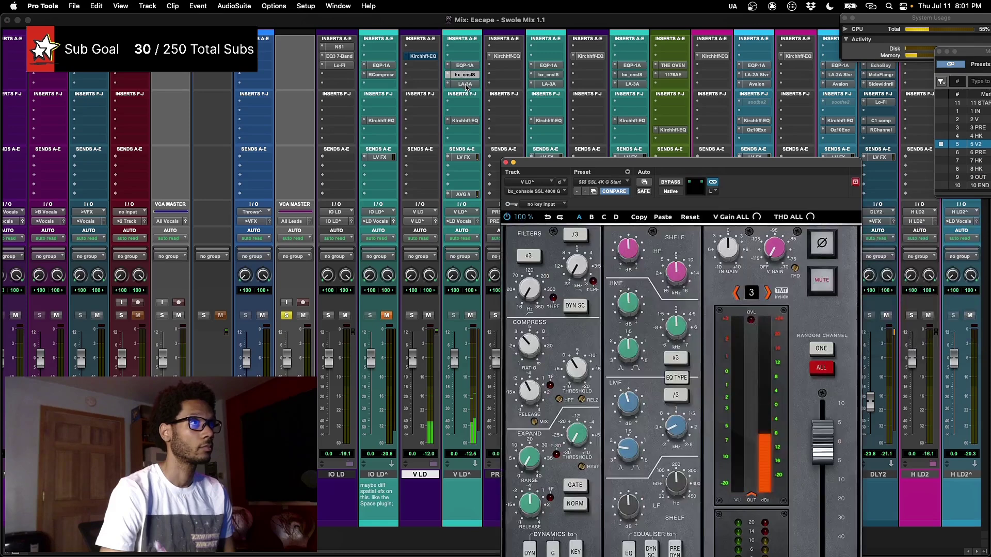
pyautogui.moveTo(552, 168); pyautogui.dragTo(596, 80)
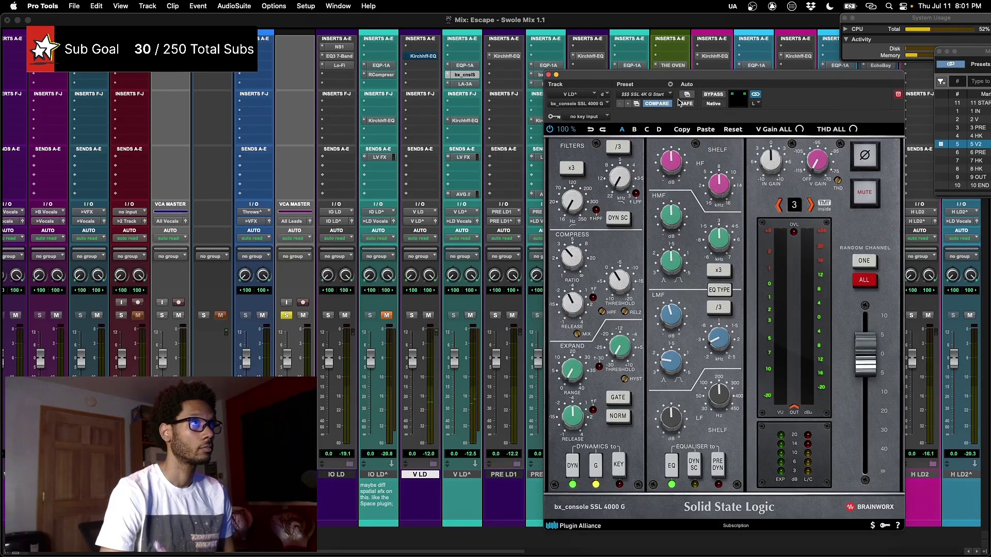
# - Audition the SSL 4000 G on V LD^ by toggling its bypass, leave it active, and reposition its window
pyautogui.click(714, 96)
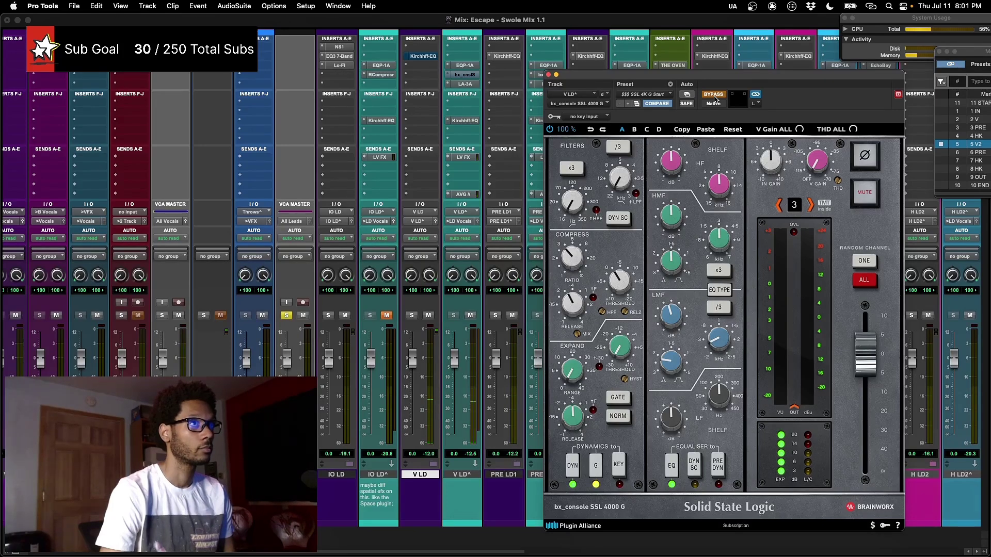
pyautogui.click(714, 96)
pyautogui.moveTo(743, 80); pyautogui.dragTo(634, 68)
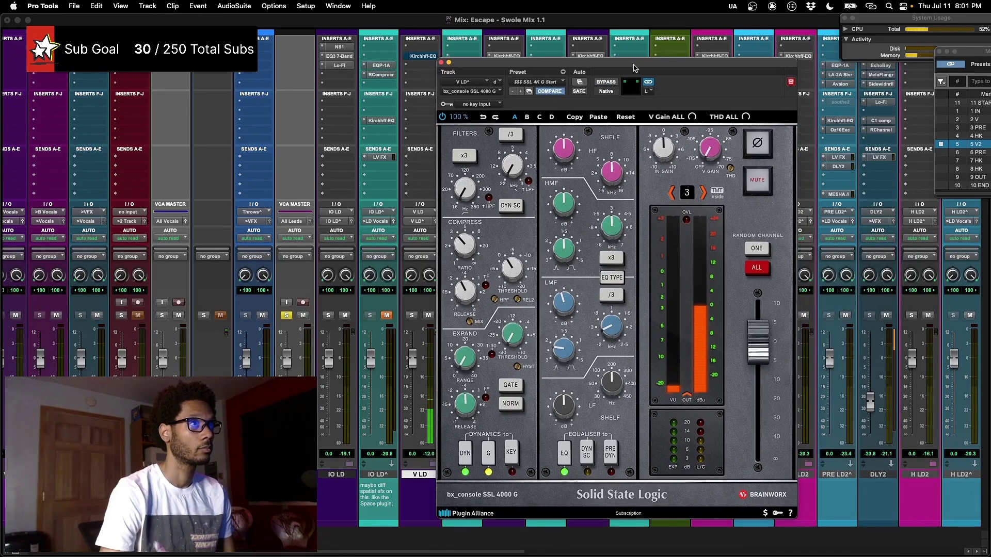
pyautogui.moveTo(516, 71); pyautogui.dragTo(460, 61)
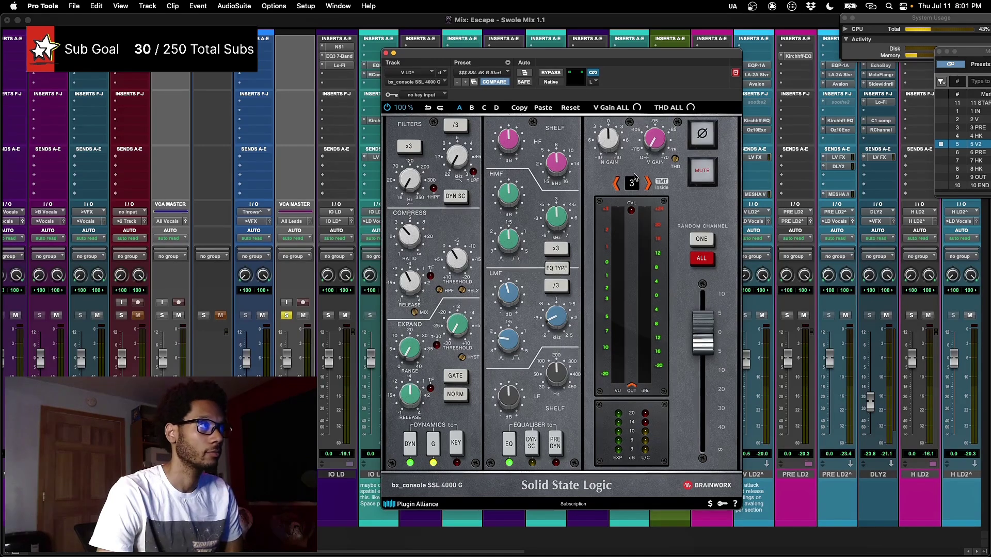
# - Reposition and reopen the bx_console SSL 4000 G on V LD^ to review its settings, start playback, and close its window
pyautogui.moveTo(604, 54); pyautogui.dragTo(657, 45)
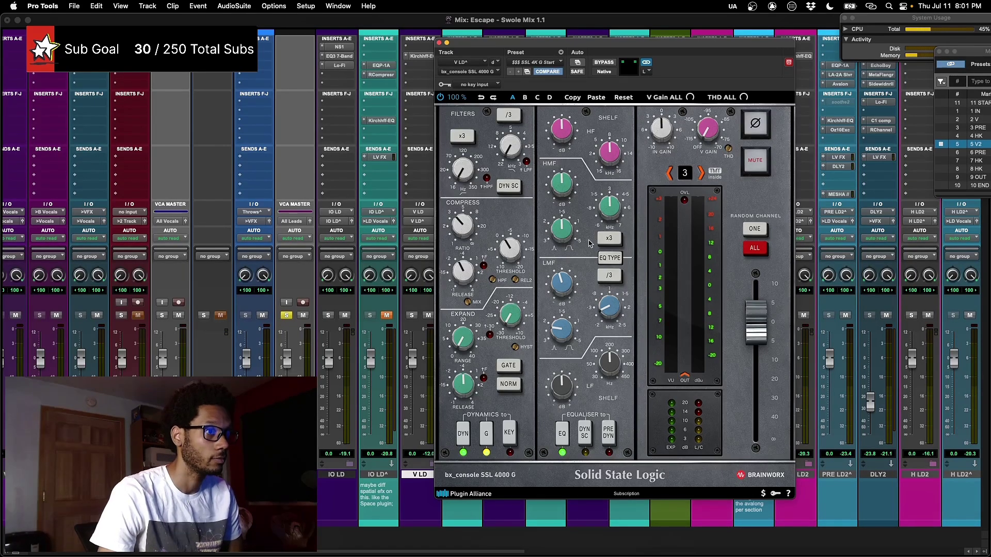
pyautogui.click(439, 43)
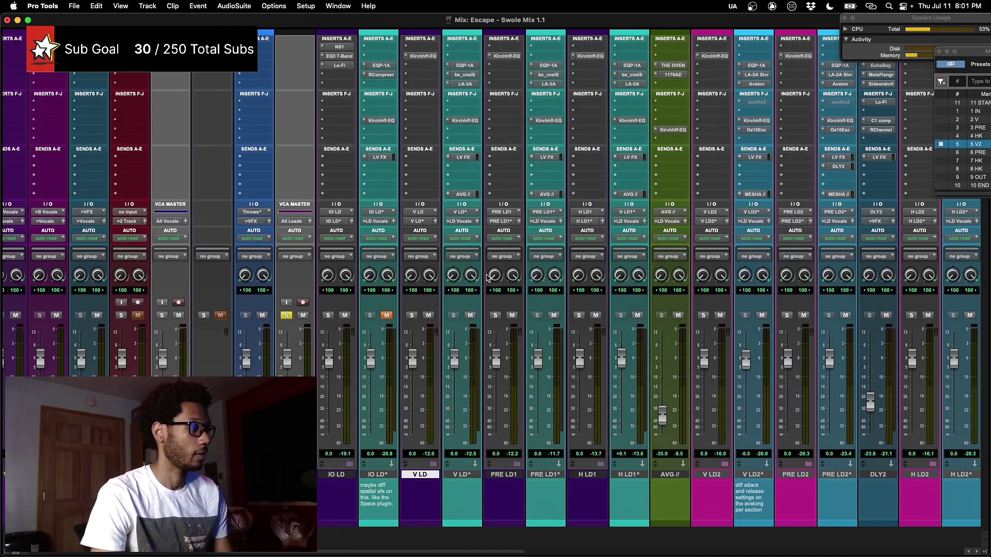
pyautogui.click(466, 75)
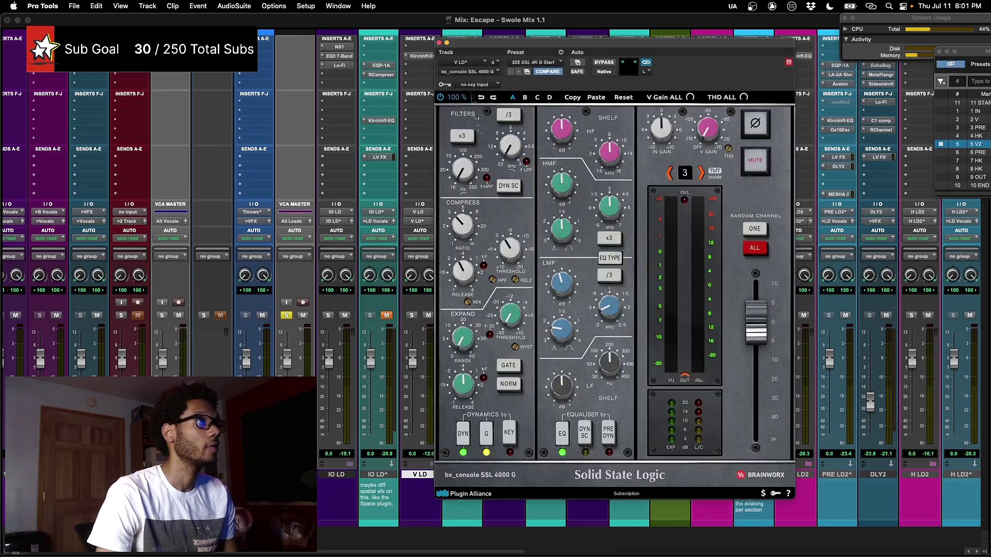
pyautogui.press('space')
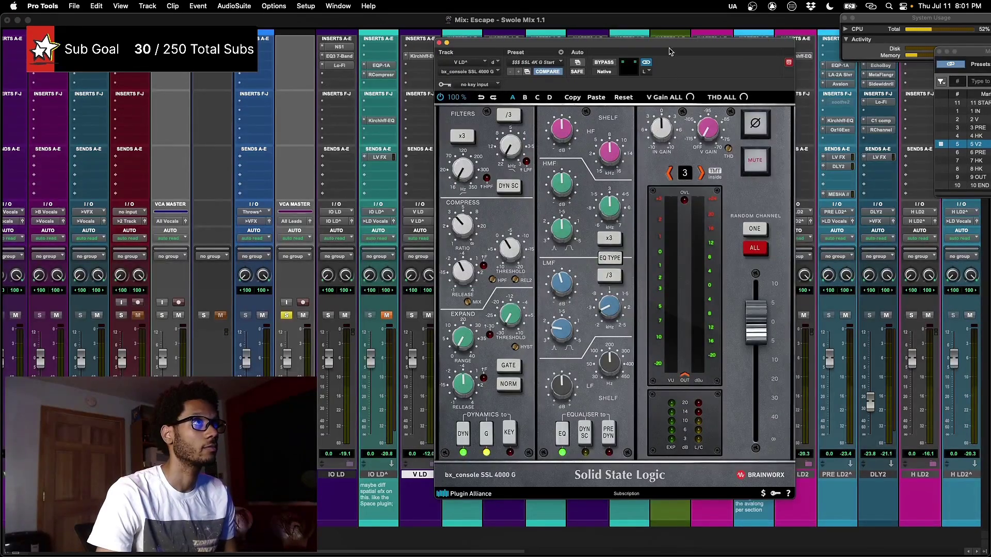
pyautogui.press('super+w')
# - Start the audition from the beginning of the PRE LD1 clips in the timeline and return to the mixer
pyautogui.press('super+equal')
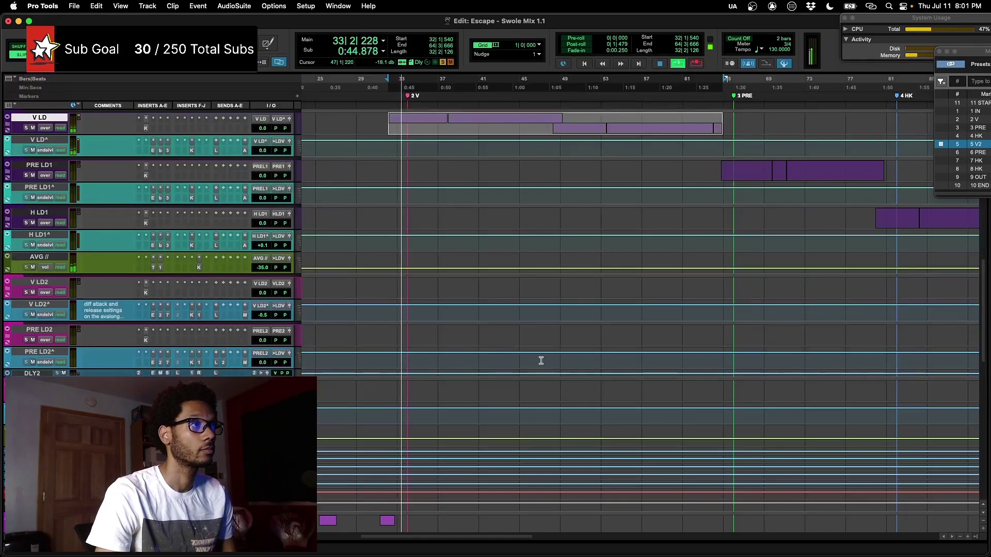
pyautogui.click(721, 170)
pyautogui.press('super+equal')
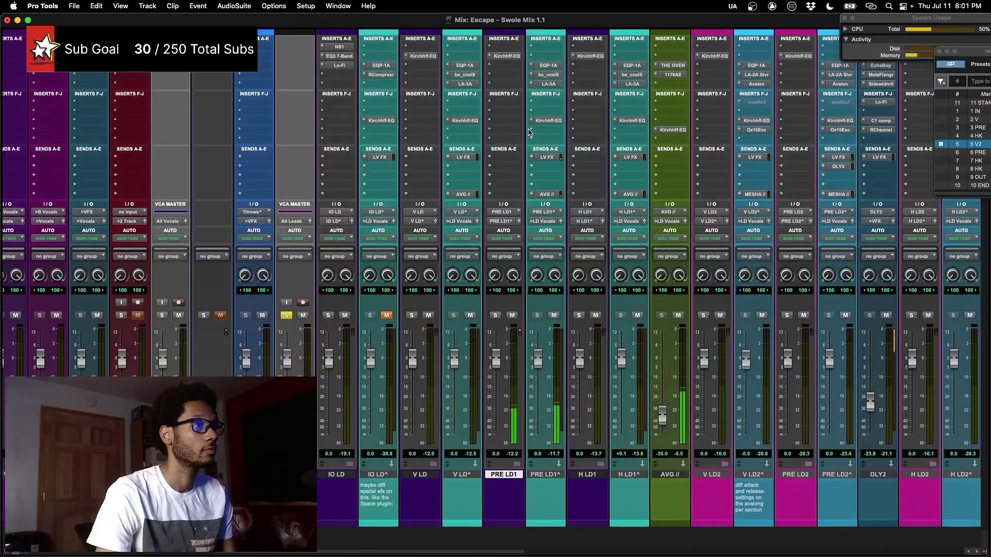
# - Open the bx_console SSL 4000 G on PRE LD1^, review it during playback with its window moved aside, and close it
pyautogui.click(544, 75)
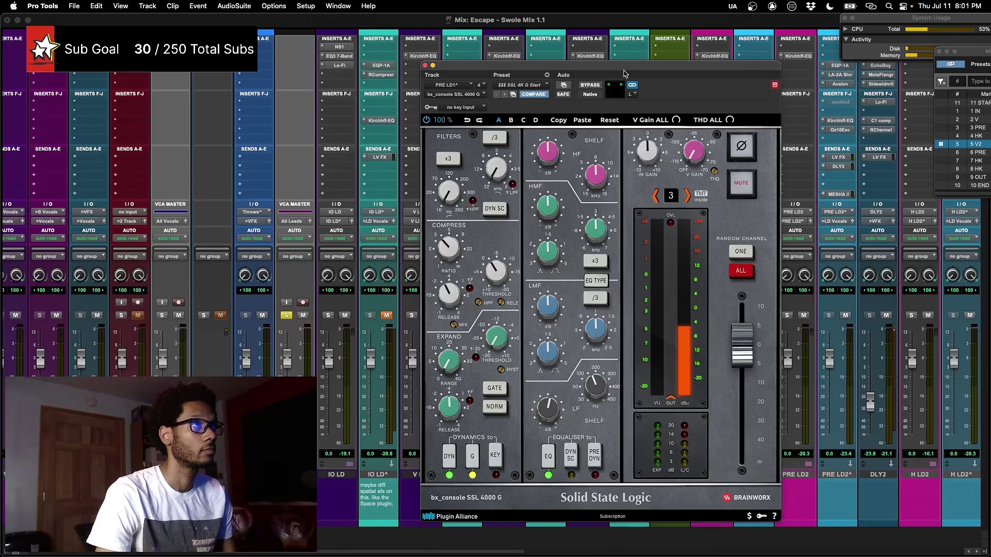
pyautogui.moveTo(624, 70); pyautogui.dragTo(558, 60)
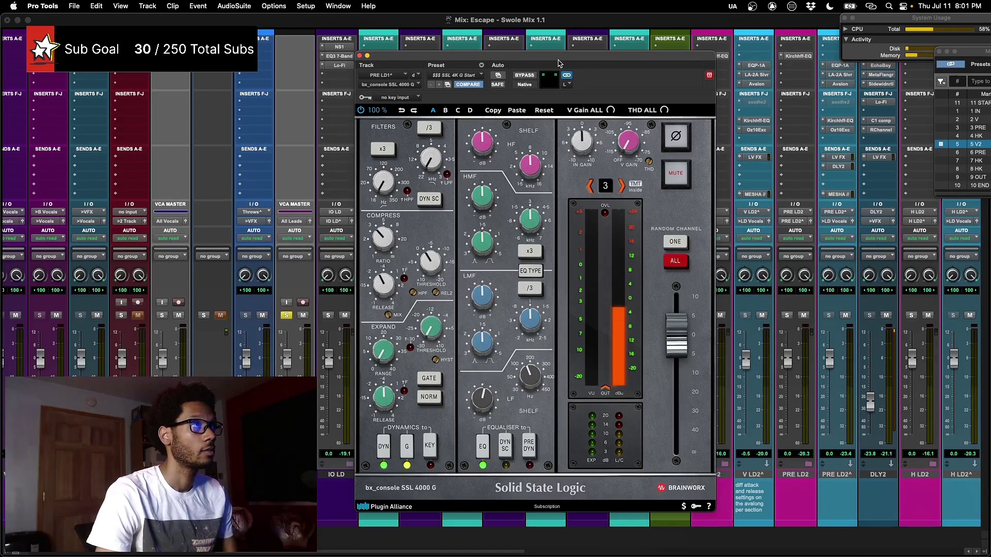
pyautogui.moveTo(560, 65); pyautogui.dragTo(599, 61)
pyautogui.press('super+equal')
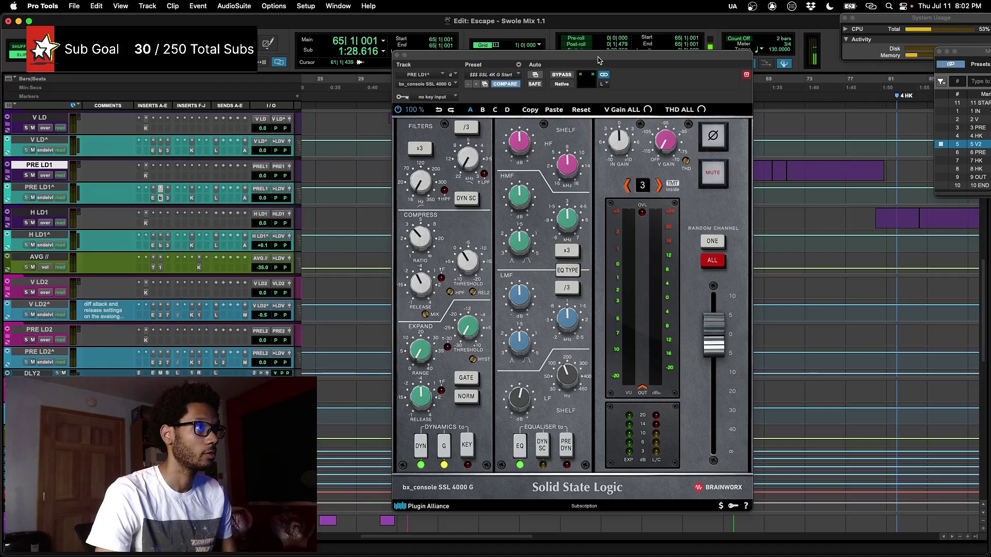
pyautogui.moveTo(598, 61); pyautogui.dragTo(754, 79)
pyautogui.press('super+equal')
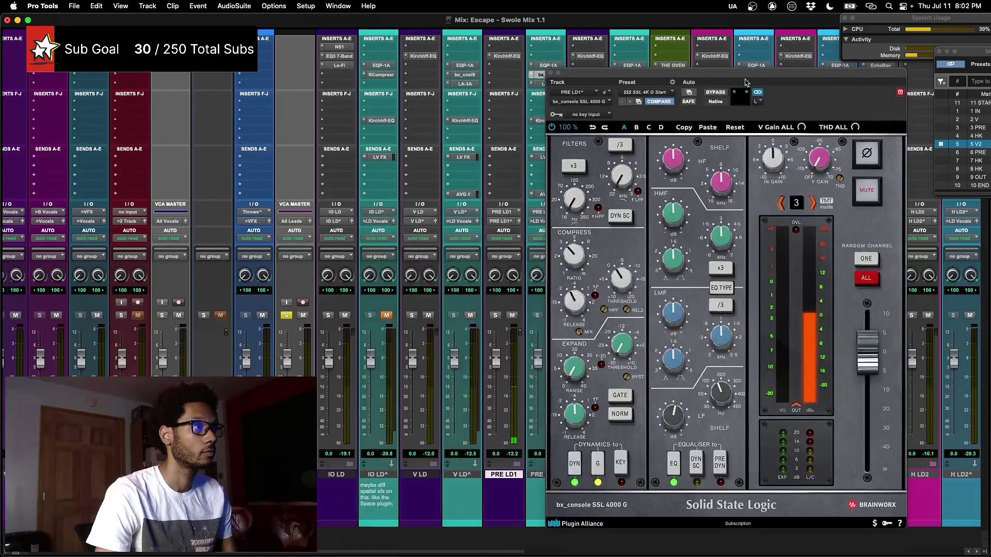
pyautogui.click(551, 74)
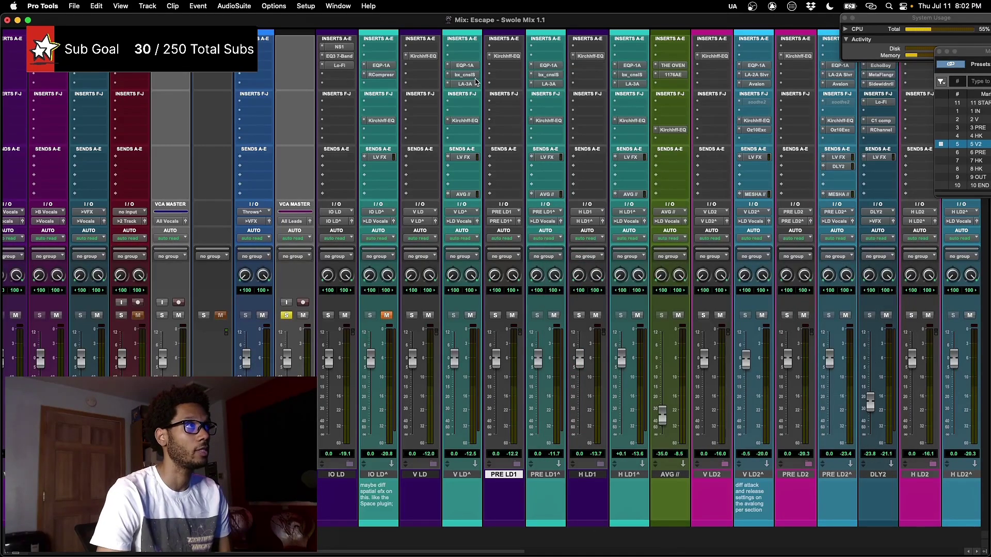
# - Compare the Kirchhoff-EQ settings on V LD, PRE LD1 and H LD1, and the EQP-1A settings on V LD^ and H LD1^
pyautogui.click(424, 56)
pyautogui.click(506, 56)
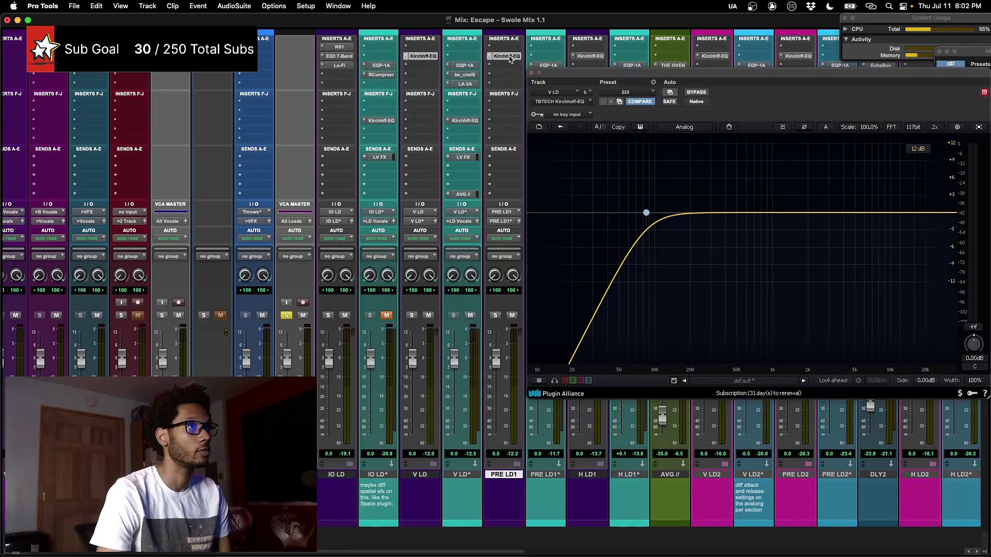
pyautogui.click(589, 56)
pyautogui.click(507, 56)
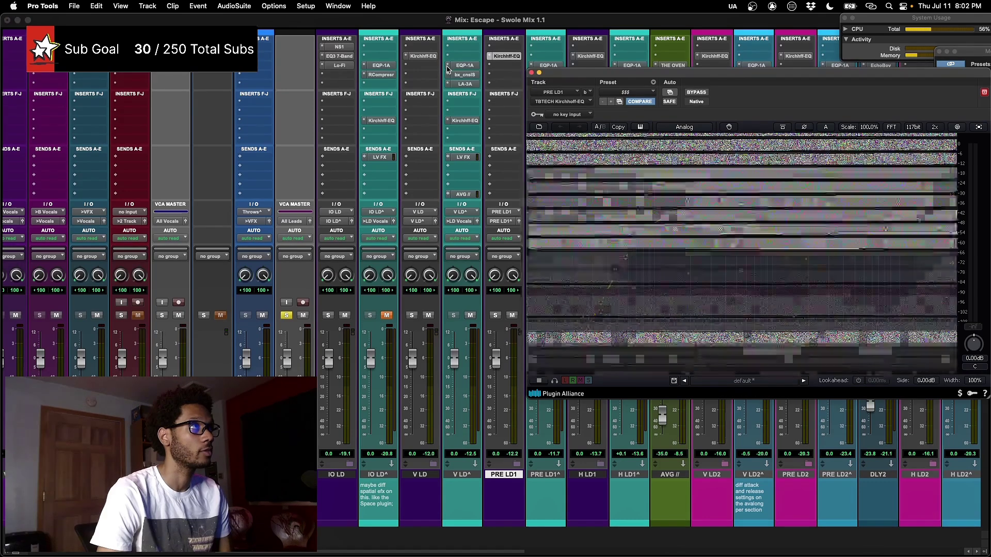
pyautogui.click(461, 67)
pyautogui.click(630, 66)
# - Compare the bx_console SSL 4000 G settings on V LD^ and PRE LD1^ by switching between the two inserts
pyautogui.click(467, 74)
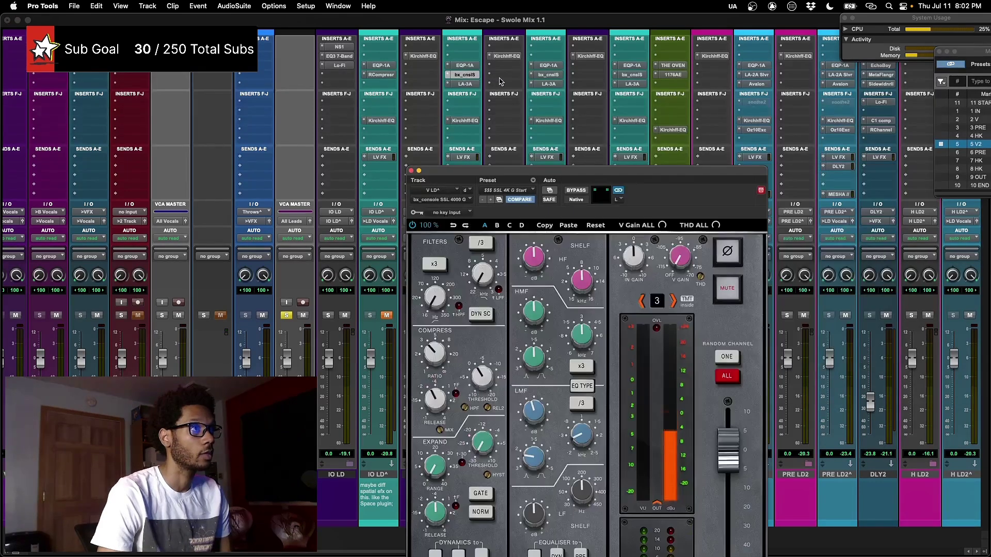
pyautogui.moveTo(598, 174); pyautogui.dragTo(591, 136)
pyautogui.click(549, 75)
pyautogui.click(461, 75)
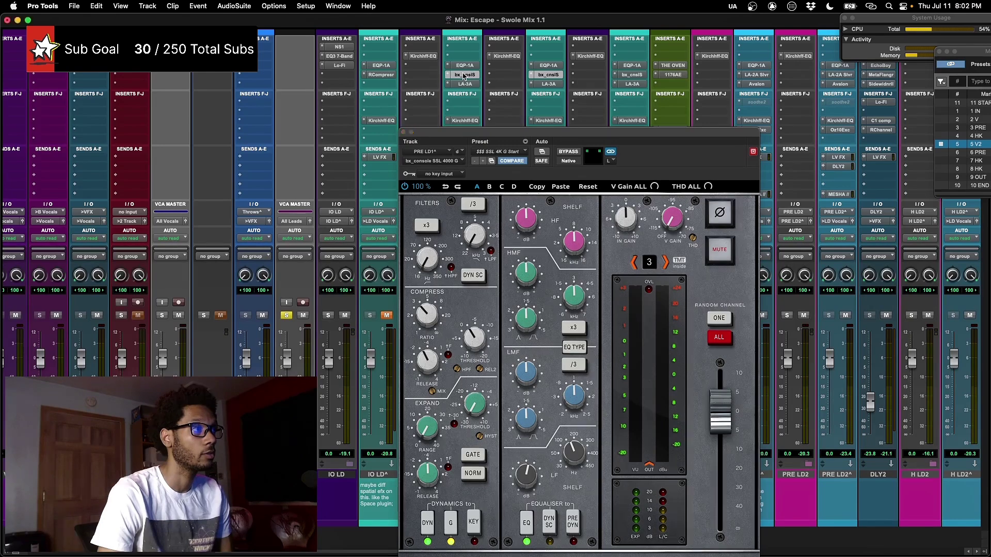
# - Compare the bx_console SSL 4000 G settings on the PRE LD1^, V LD^ and H LD1^ tracks
pyautogui.click(557, 76)
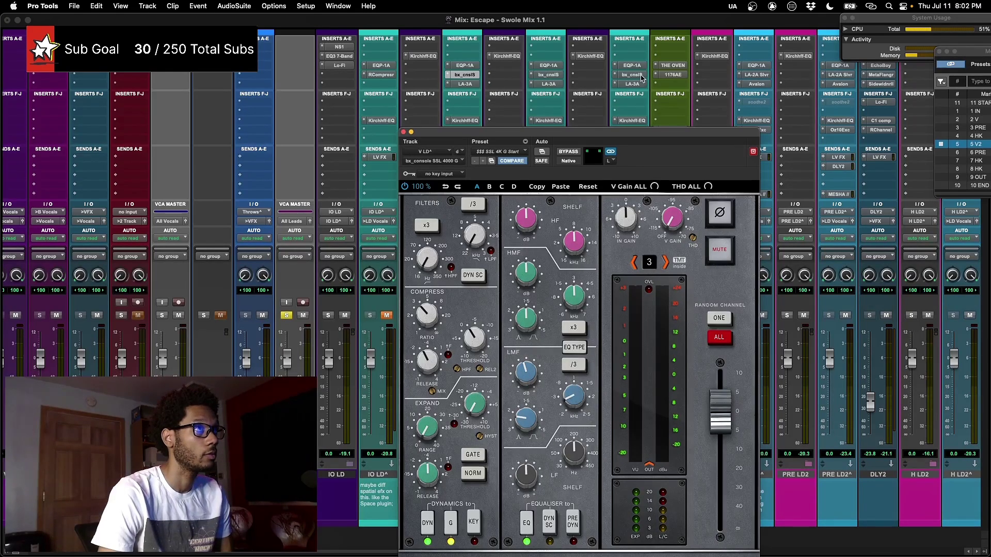
pyautogui.click(640, 76)
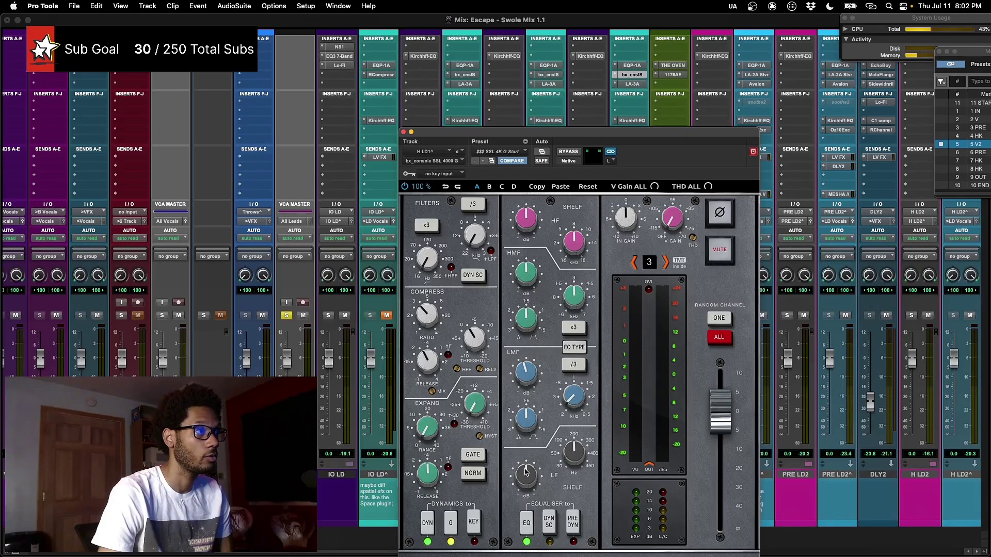
pyautogui.click(471, 76)
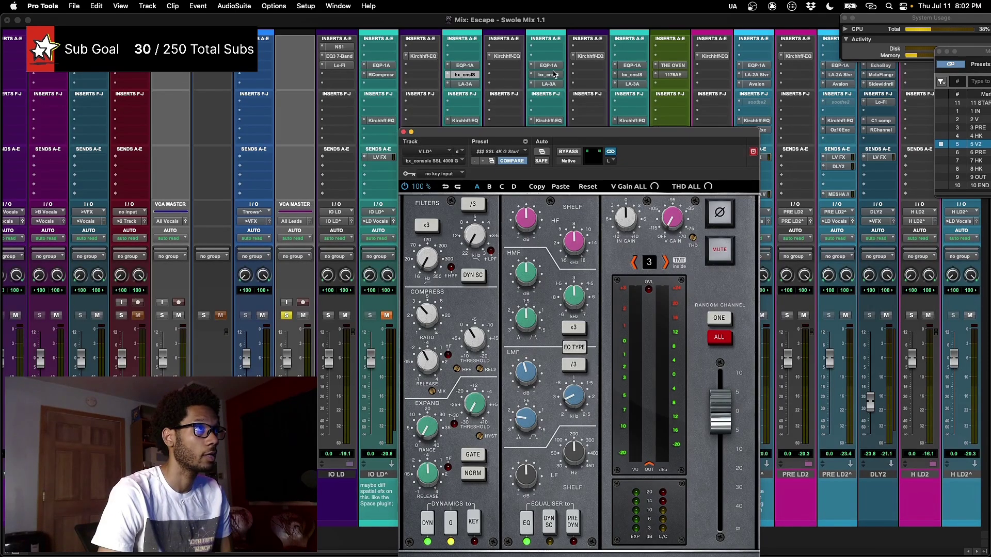
# - Compare the LA-3A compressor settings across the V LD^, PRE LD1^ and H LD1^ tracks
pyautogui.click(471, 84)
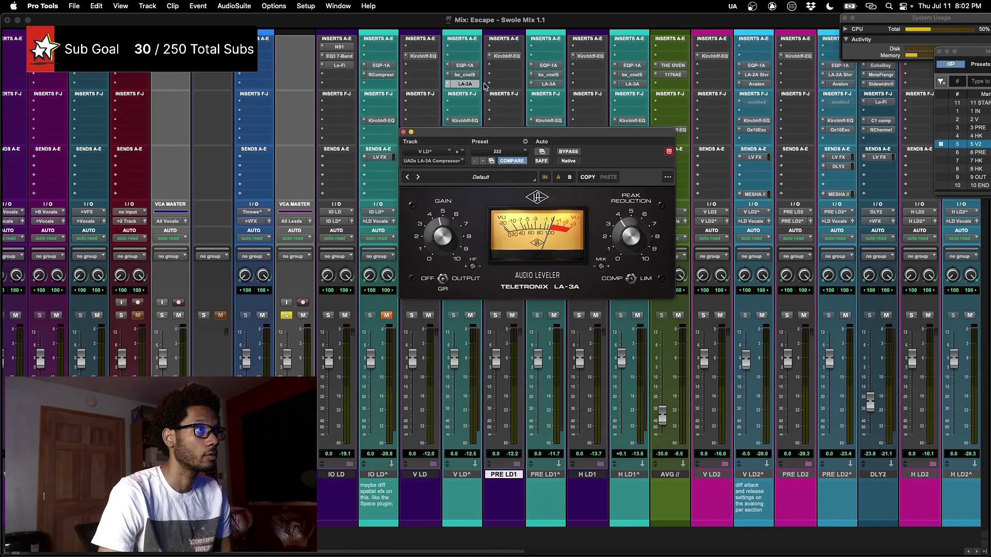
pyautogui.click(550, 84)
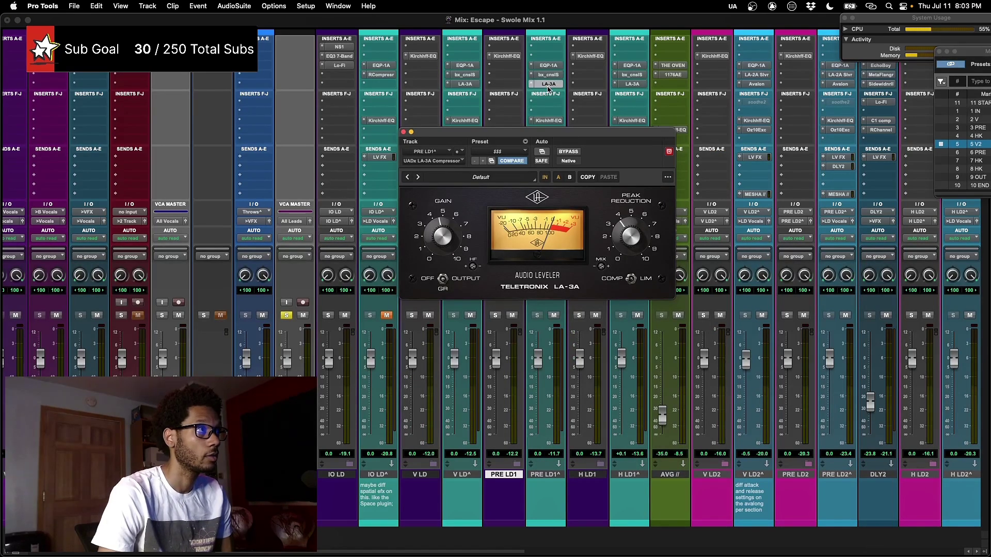
pyautogui.click(472, 86)
pyautogui.click(555, 85)
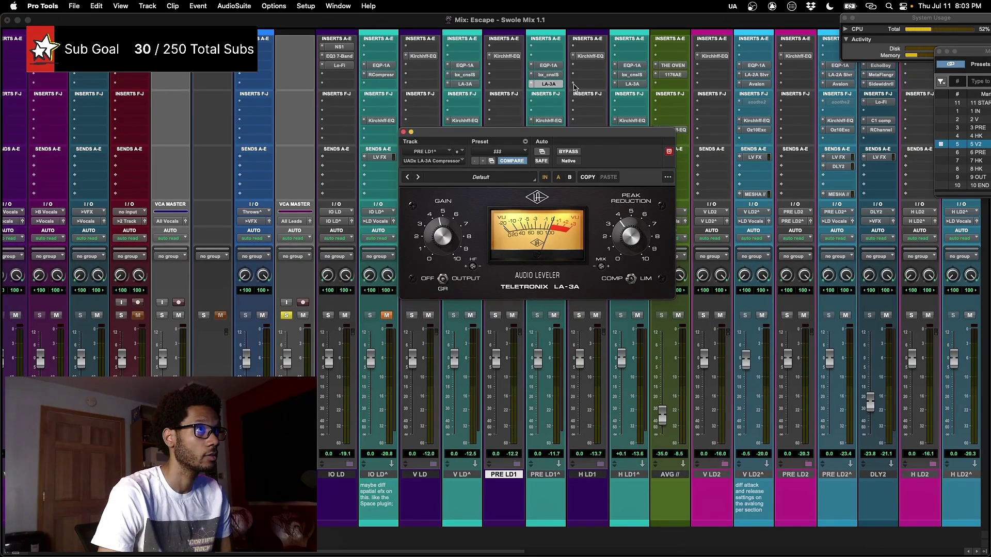
pyautogui.click(635, 85)
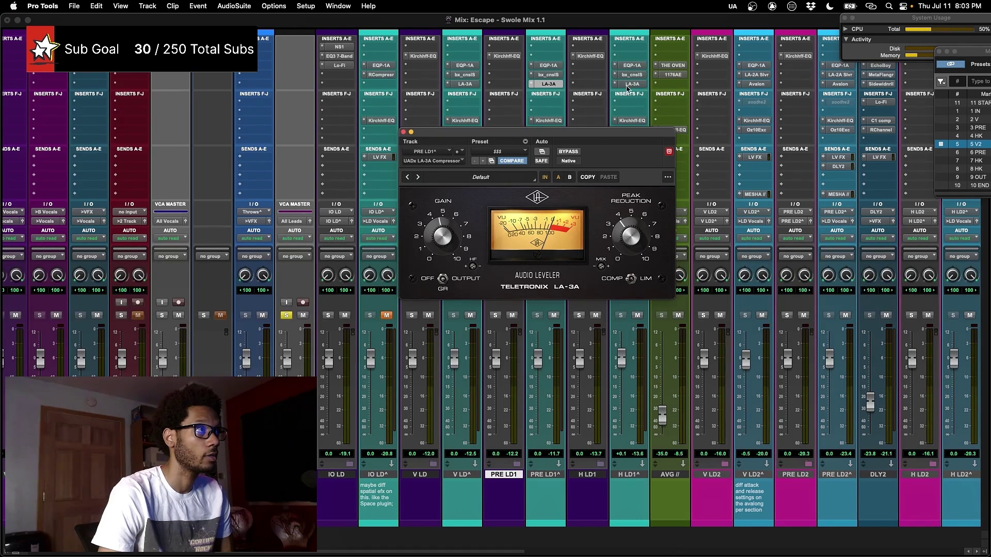
pyautogui.click(552, 85)
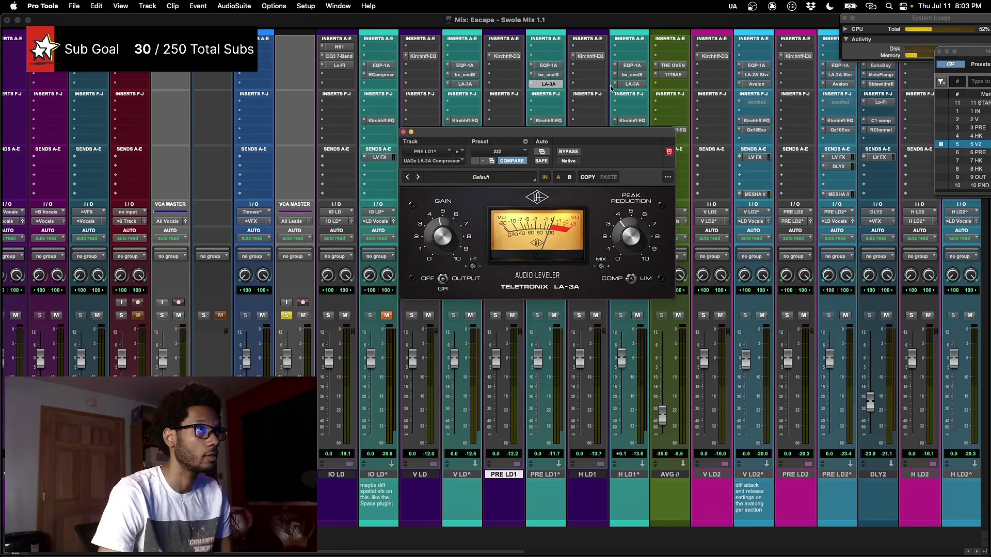
pyautogui.click(630, 85)
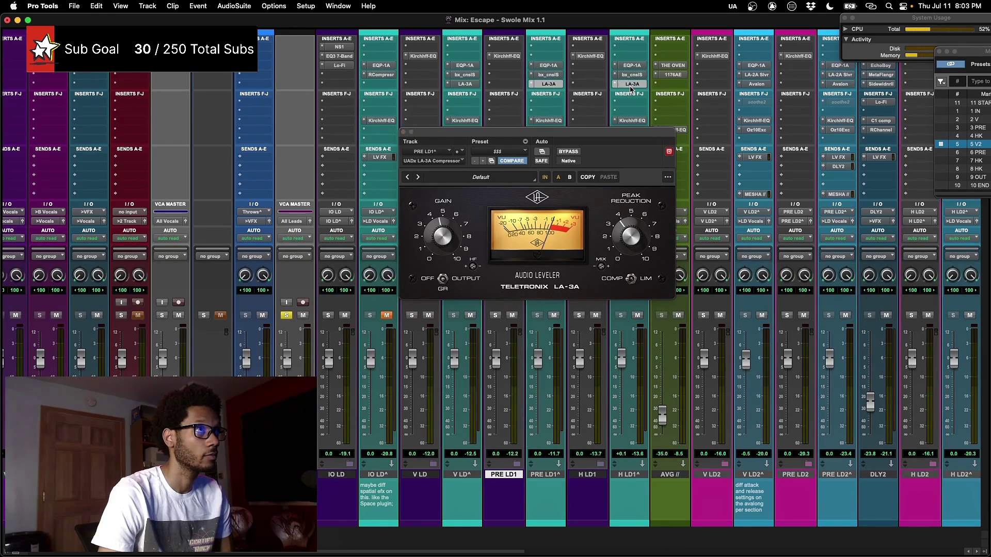
# - Inspect the Kirchhoff-EQ curves on V LD^, PRE LD1^ and H LD1^, and close the plugin window
pyautogui.click(464, 120)
pyautogui.moveTo(479, 140); pyautogui.dragTo(455, 154)
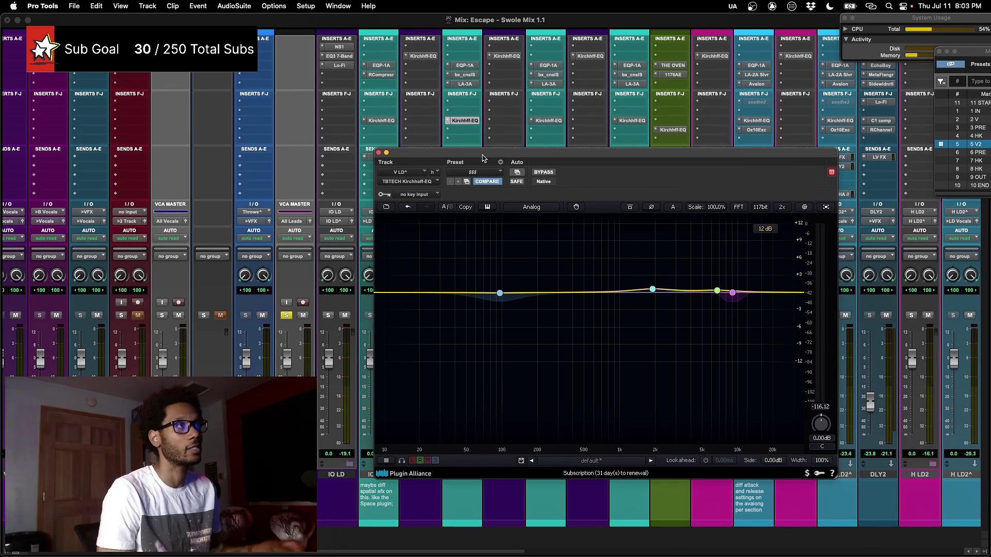
pyautogui.click(557, 125)
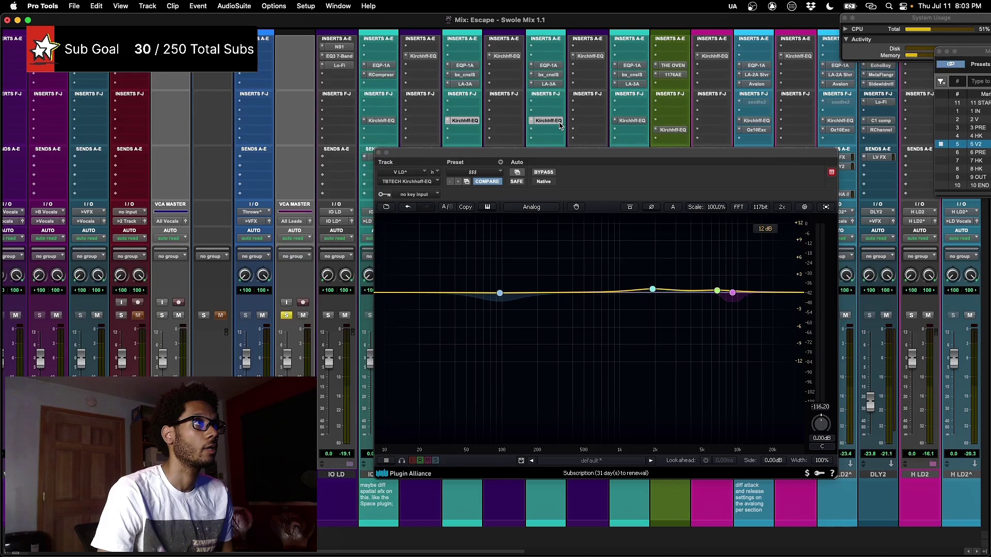
pyautogui.click(629, 121)
pyautogui.click(630, 122)
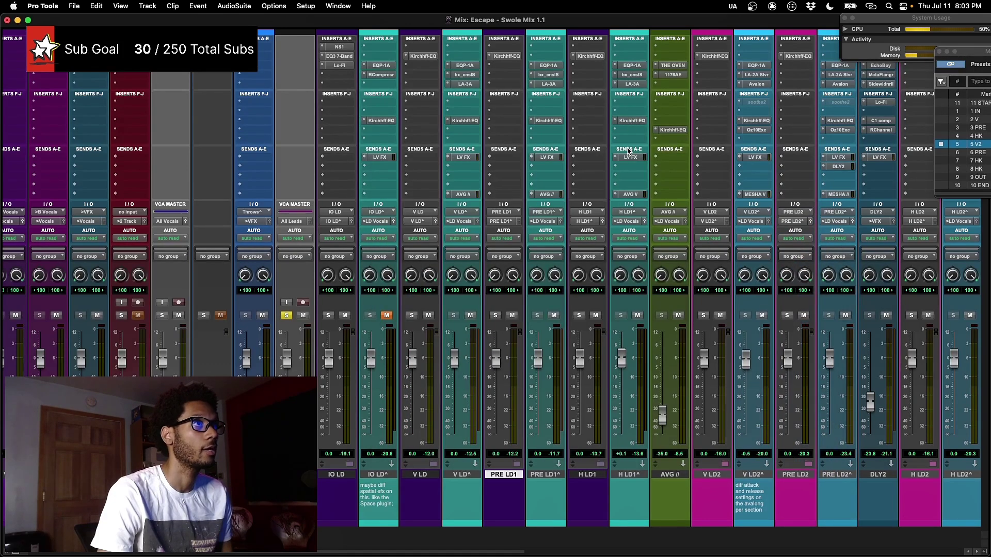
# - Select the PRE LD2 clips between the 6 PRE and 7 HK markers in the Edit window and loop their playback
pyautogui.hscroll(5, 470, 330)
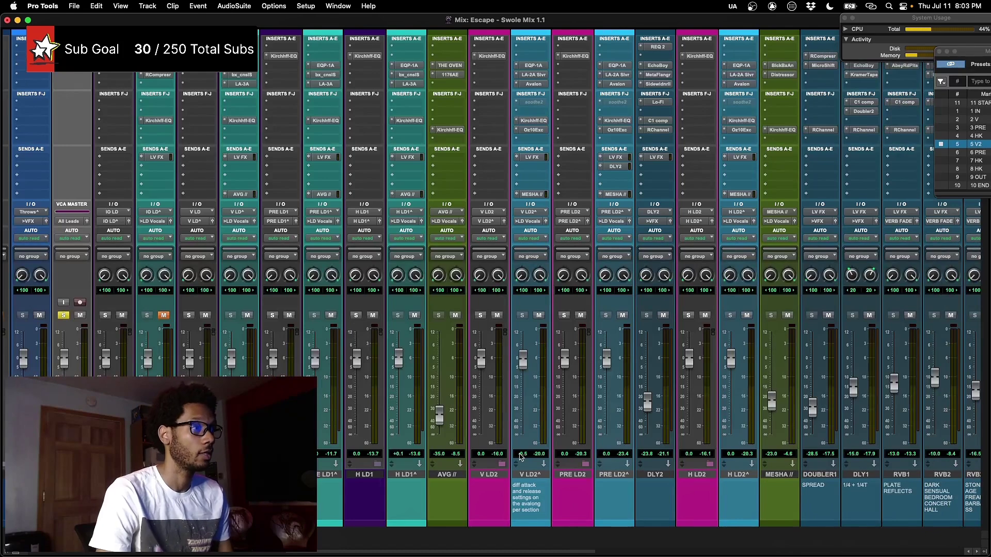
pyautogui.press('super+equal')
pyautogui.scroll(-2, 519, 454)
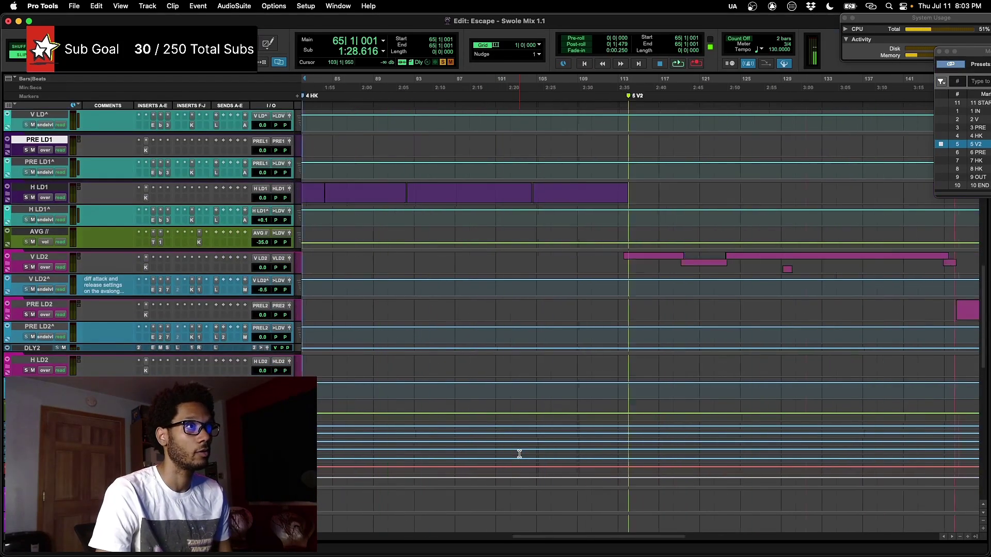
pyautogui.hscroll(5, 519, 454)
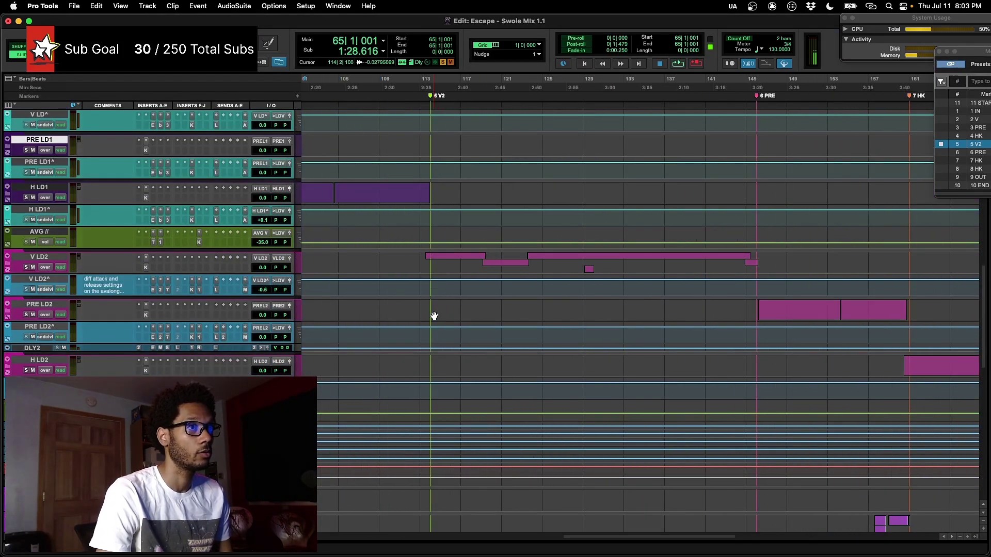
pyautogui.hscroll(2, 602, 299)
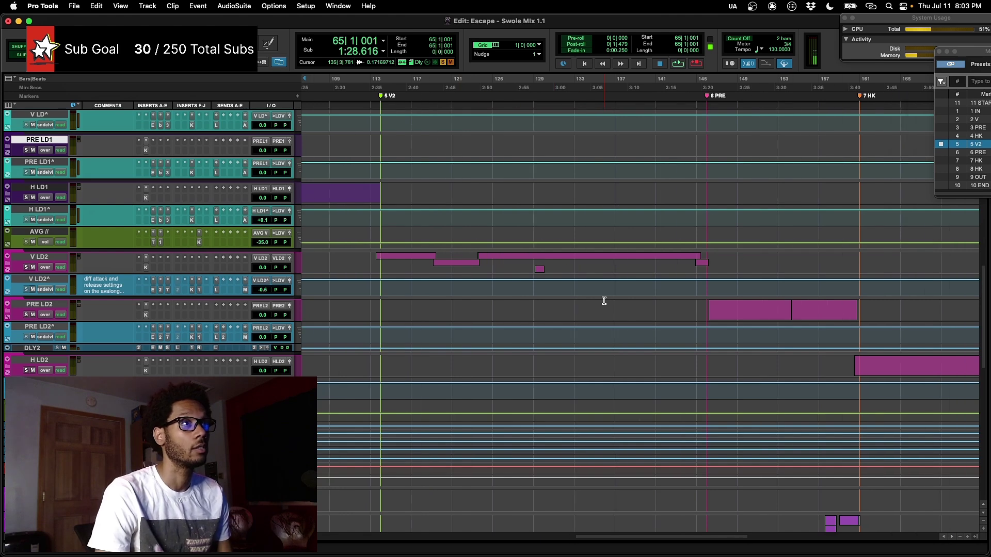
pyautogui.moveTo(705, 308); pyautogui.dragTo(859, 315)
pyautogui.press('space')
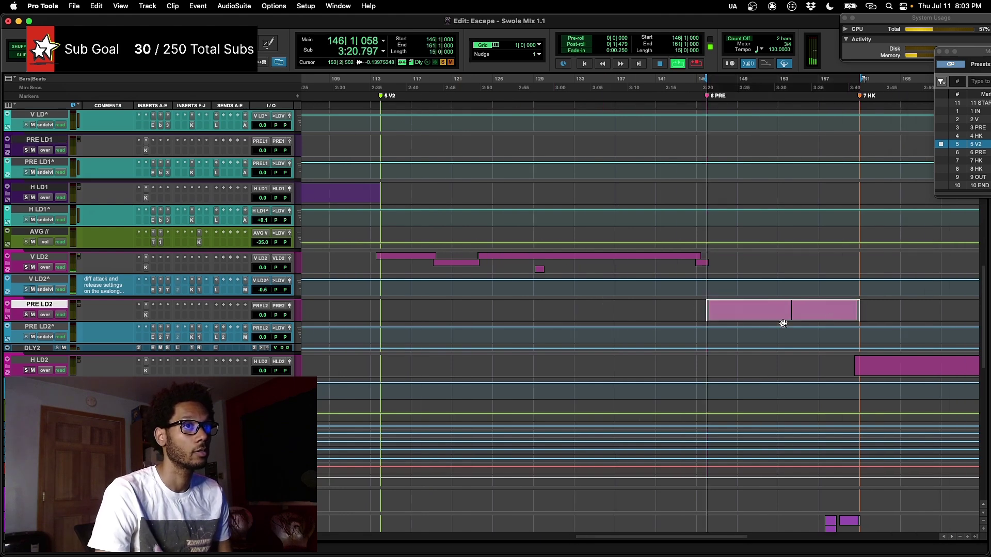
pyautogui.hscroll(5, 783, 323)
pyautogui.hscroll(-4, 721, 358)
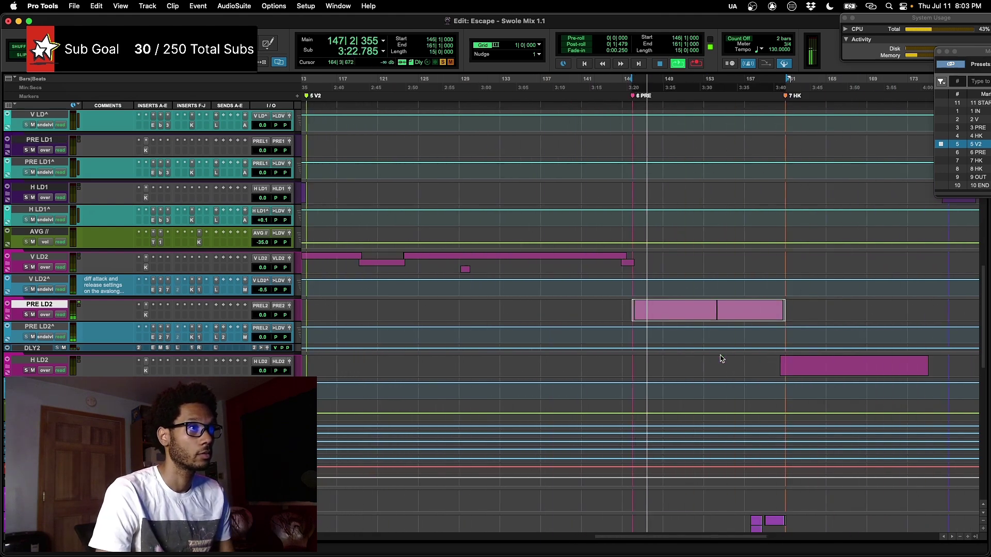
# - Bypass all active inserts and sends on PRE LD2 and PRE LD2^ in the mixer and resume playback
pyautogui.press('super+equal')
pyautogui.hscroll(3, 722, 358)
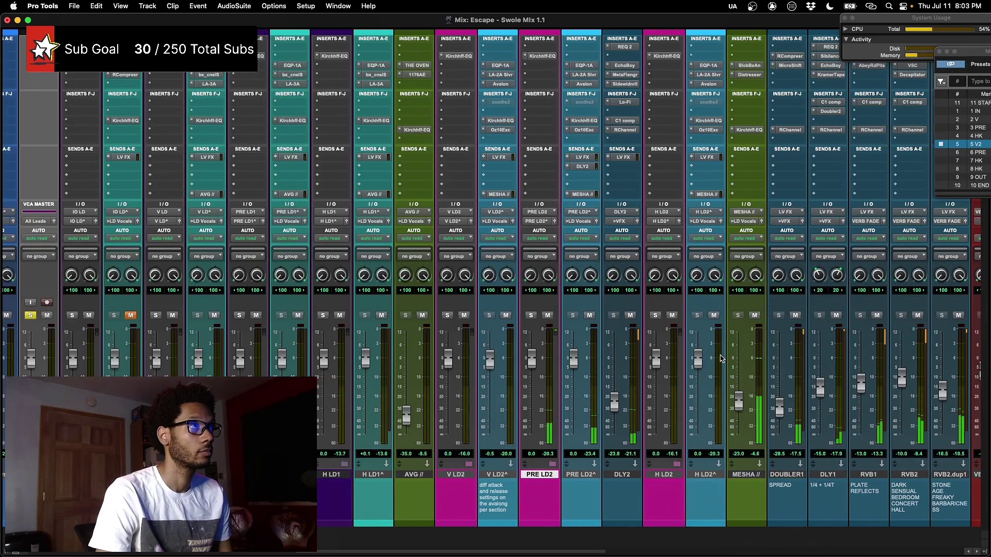
pyautogui.press('space')
pyautogui.moveTo(552, 57); pyautogui.dragTo(580, 196)
pyautogui.press('space')
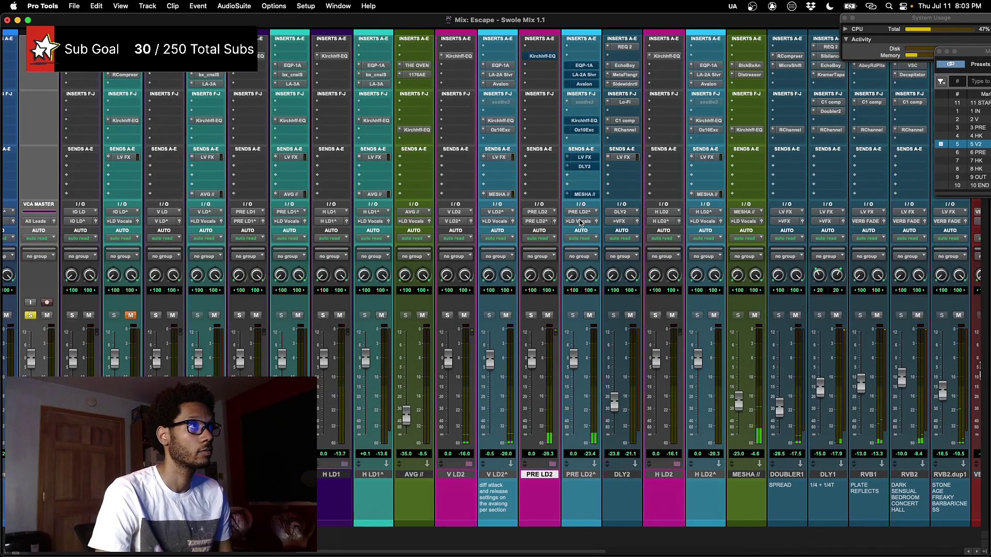
pyautogui.hscroll(1, 580, 220)
pyautogui.hscroll(1, 579, 221)
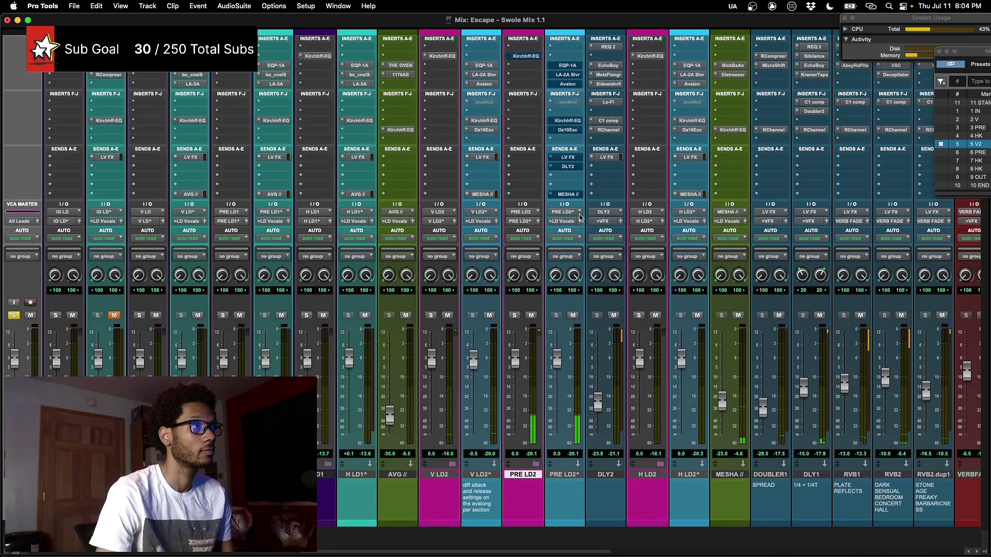
# - Bypass the StuderA800 and L2 inserts on the >Vocals bus and return to the PRE LD2^ track
pyautogui.hscroll(-15, 581, 216)
pyautogui.hscroll(-3, 581, 217)
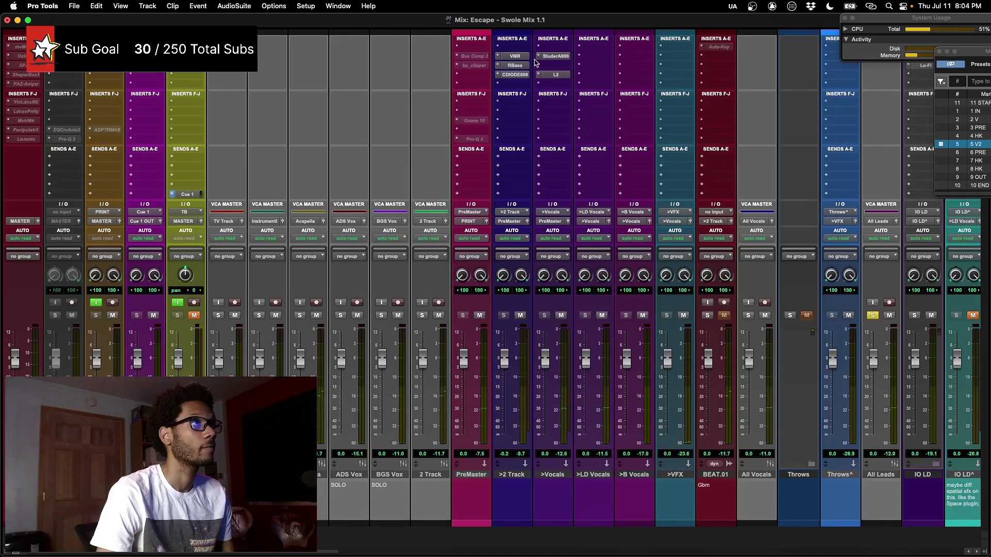
pyautogui.keyDown('shift'); pyautogui.keyDown('super'); pyautogui.click(562, 61); pyautogui.keyUp('super'); pyautogui.keyUp('shift')
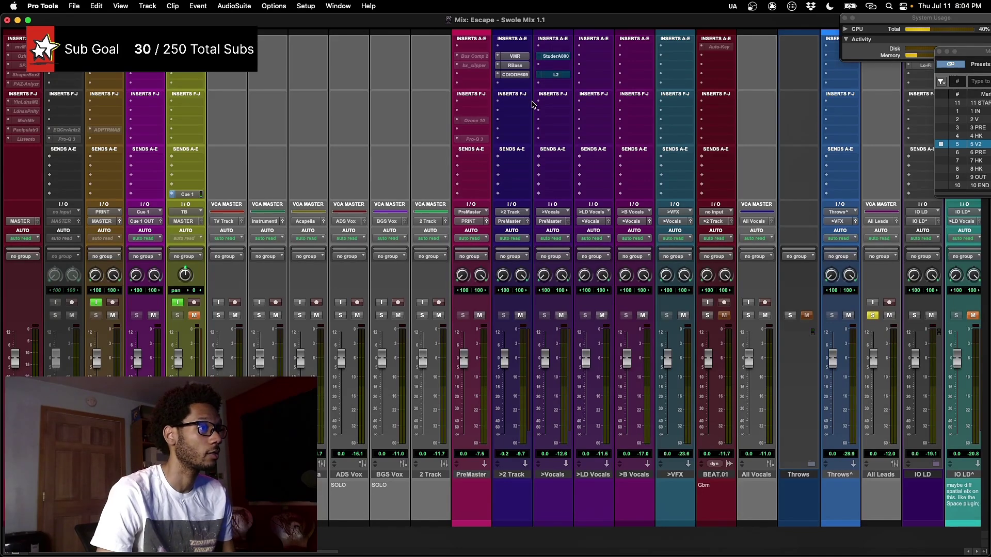
pyautogui.hscroll(20, 533, 105)
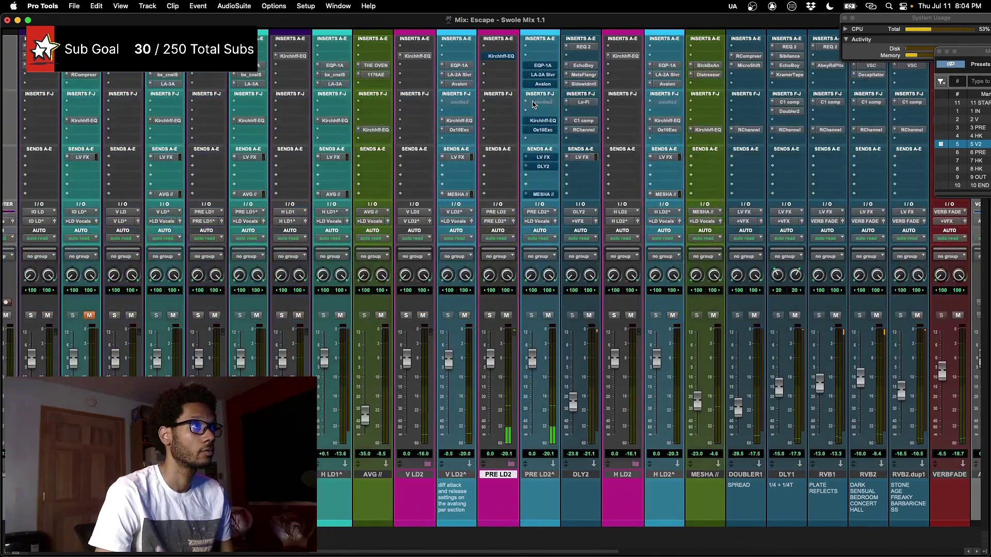
# - Open the EQP-1A on PRE LD2^ and take it out of bypass
pyautogui.hscroll(1, 533, 104)
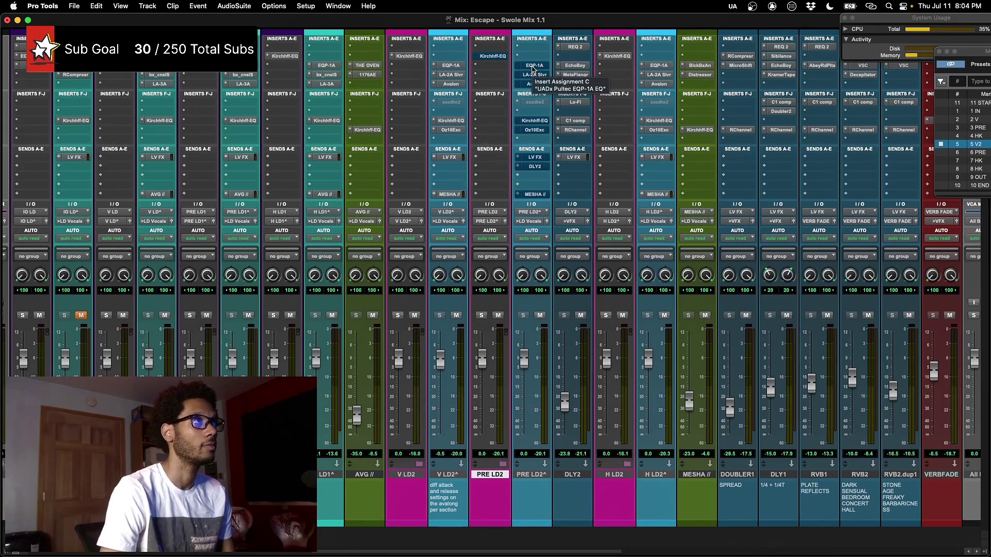
pyautogui.click(533, 70)
pyautogui.moveTo(575, 160); pyautogui.dragTo(552, 171)
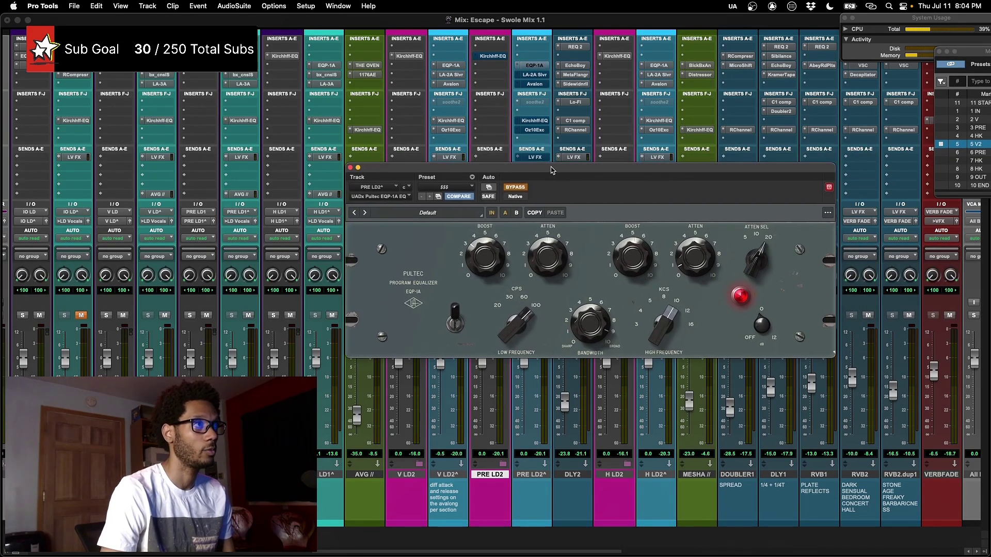
pyautogui.click(517, 187)
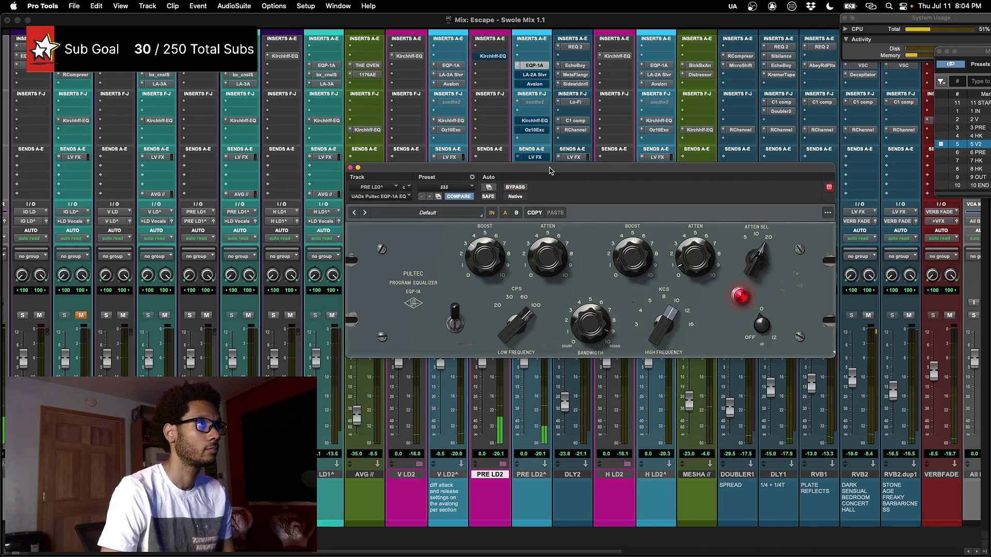
# - Audition PRE LD2^ with the EQP-1A bypassed and engaged, leaving it engaged
pyautogui.moveTo(549, 168); pyautogui.dragTo(541, 175)
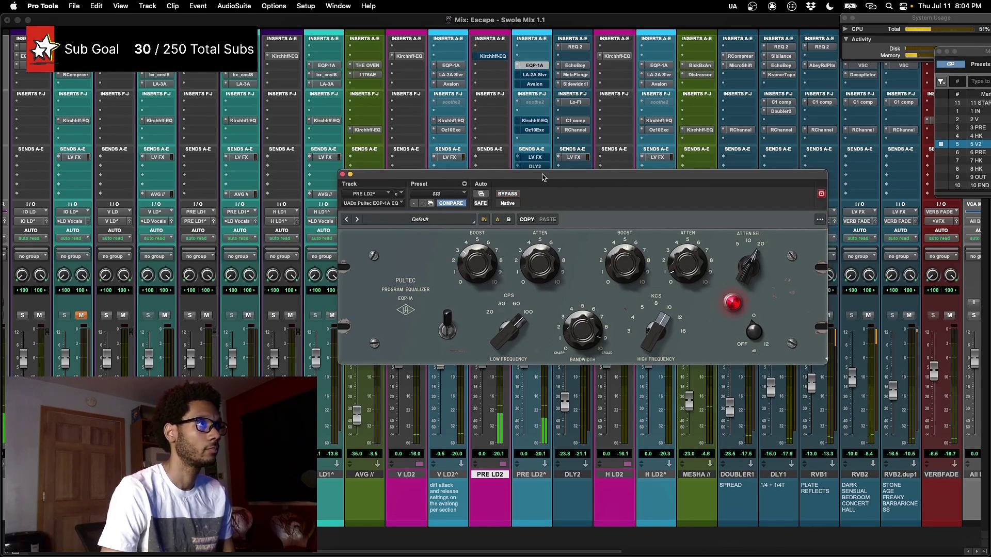
pyautogui.click(514, 197)
pyautogui.click(515, 197)
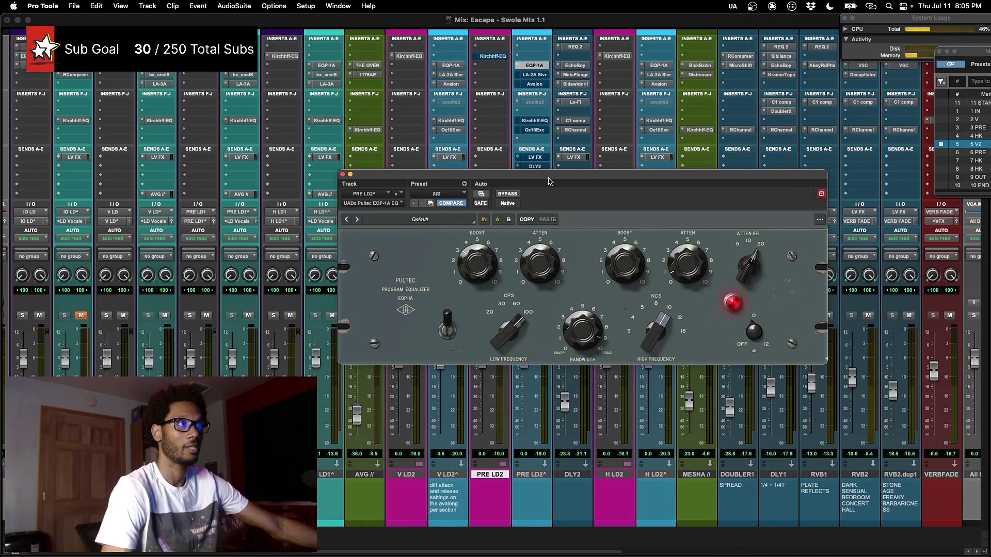
pyautogui.click(509, 195)
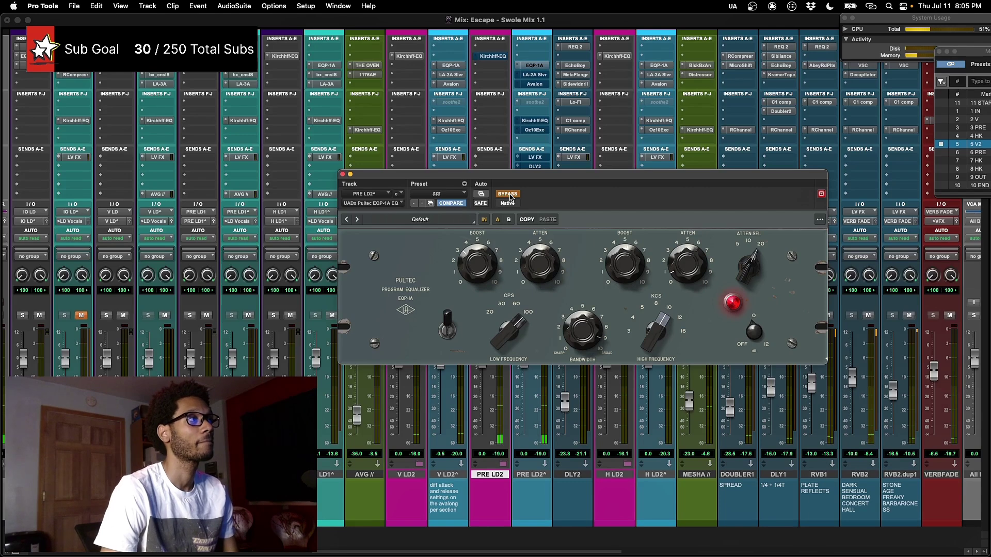
pyautogui.click(510, 196)
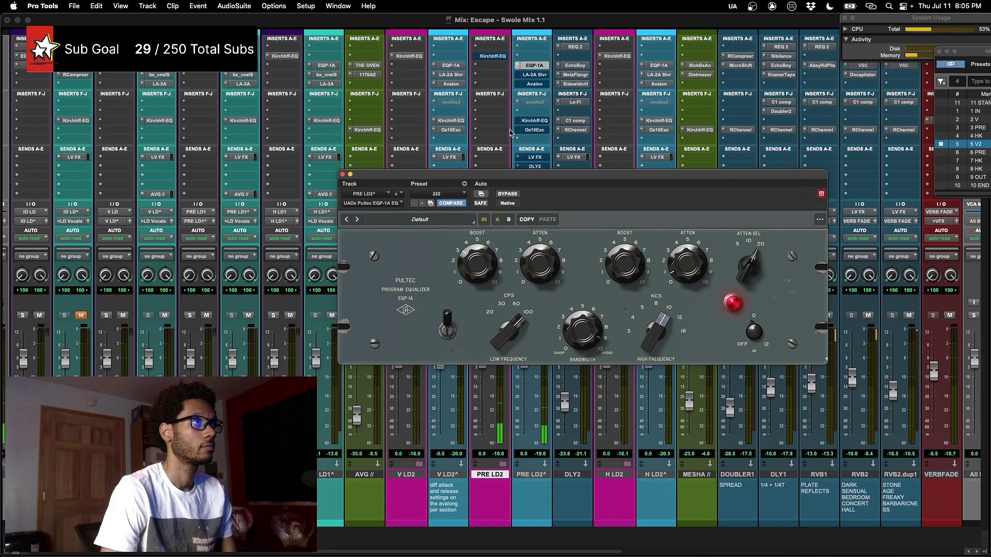
pyautogui.click(513, 196)
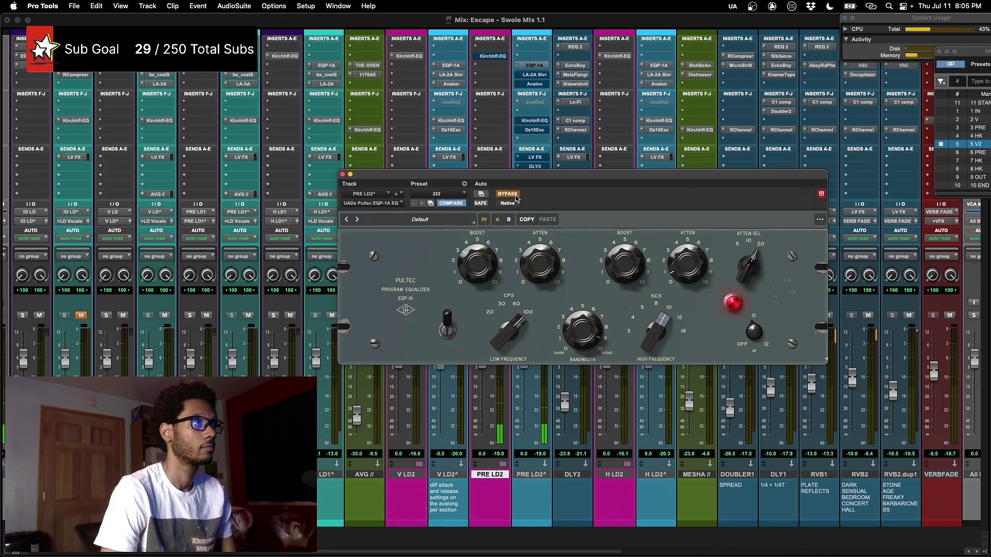
pyautogui.click(515, 197)
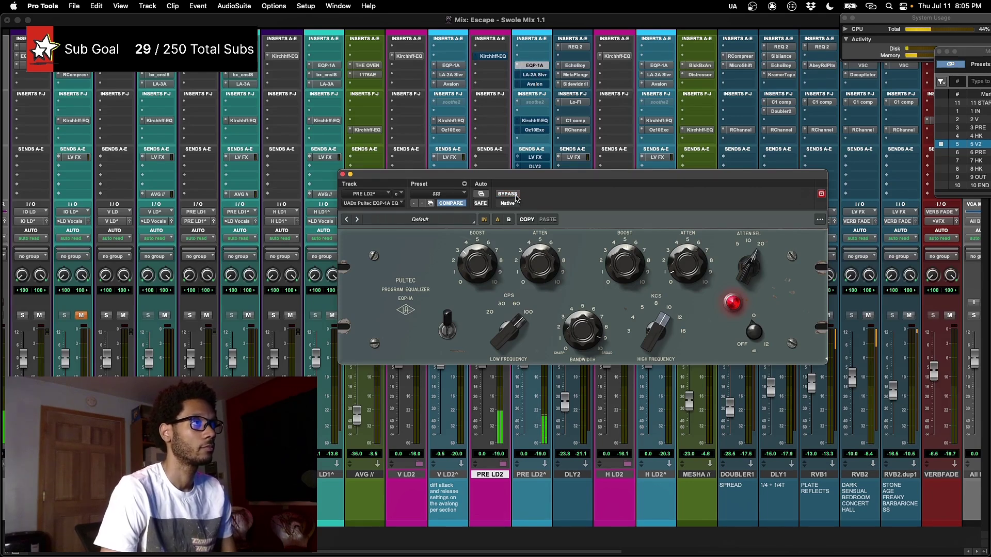
# - Open the LA-2A Silver on PRE LD2^ and compare it engaged and bypassed, leaving it engaged
pyautogui.click(533, 77)
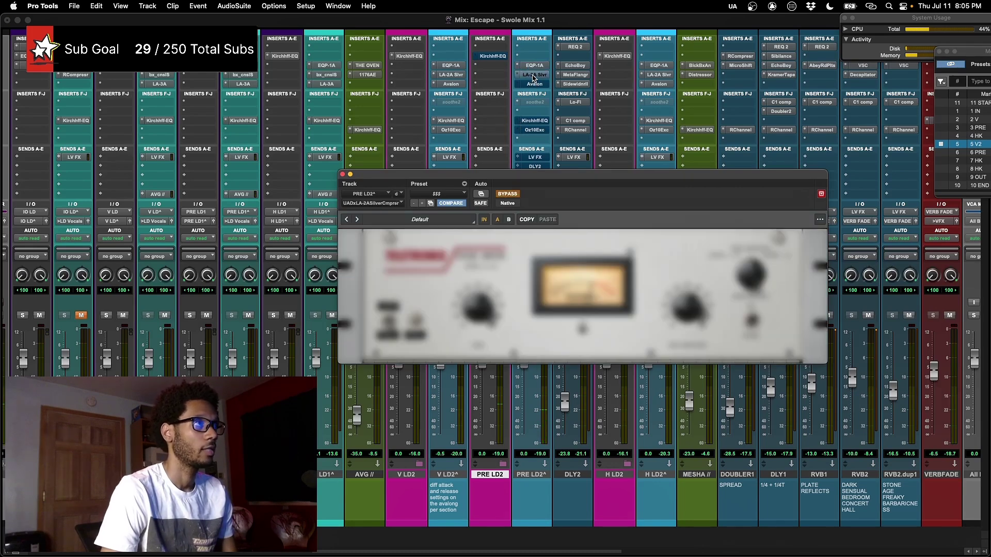
pyautogui.moveTo(561, 179); pyautogui.dragTo(533, 179)
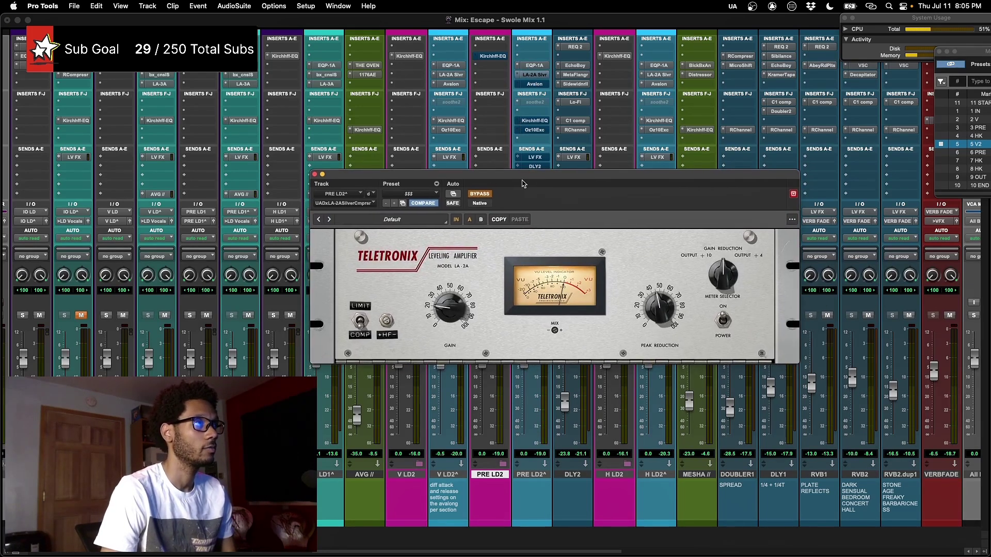
pyautogui.click(480, 197)
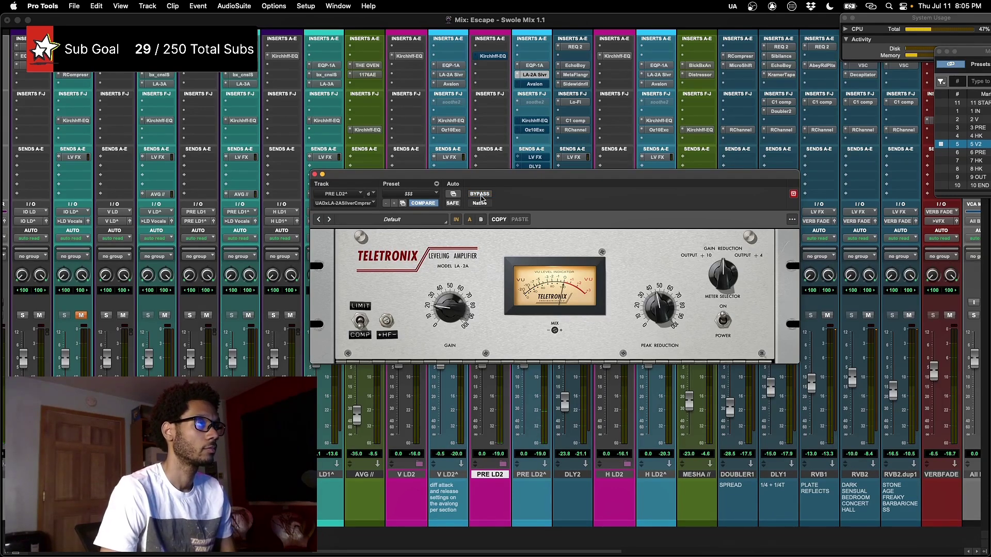
pyautogui.click(479, 194)
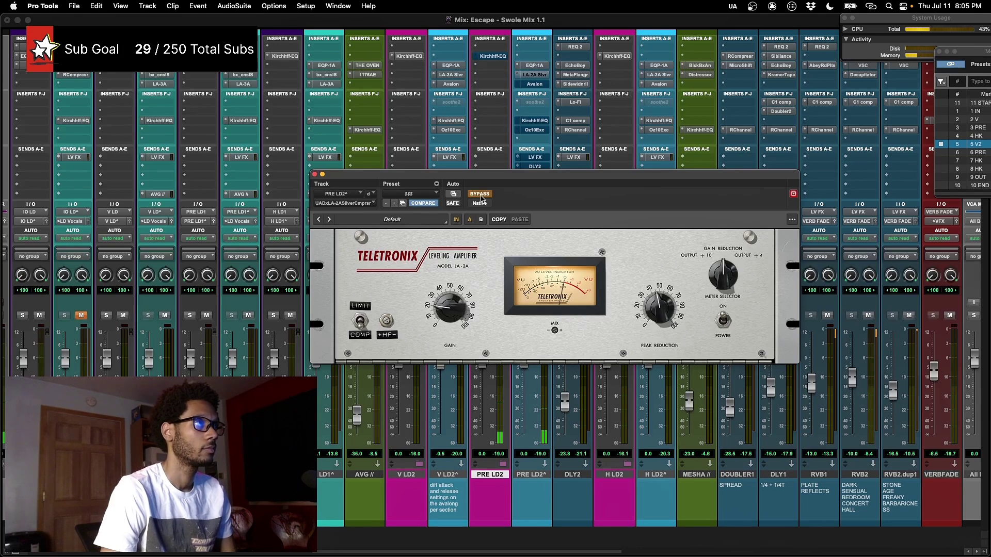
pyautogui.click(479, 195)
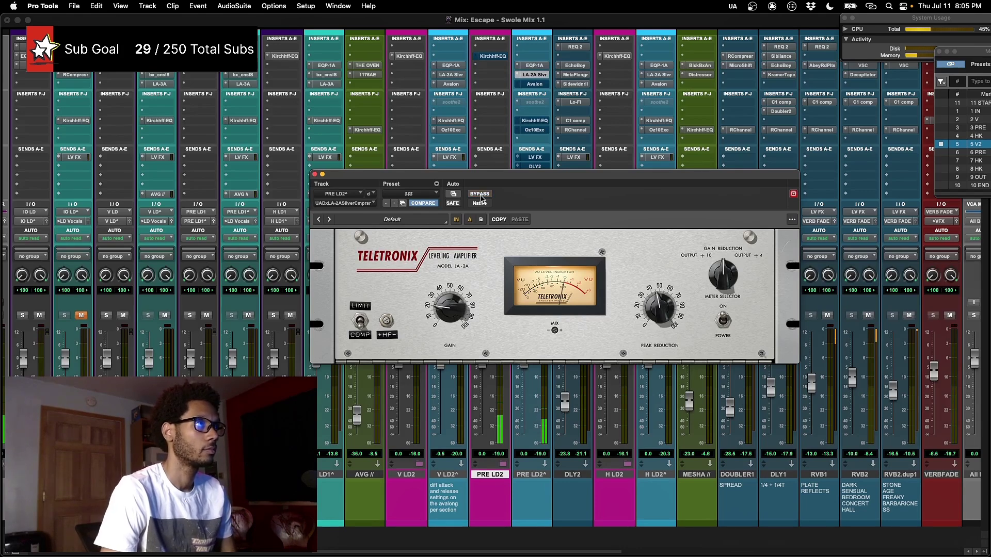
# - Reactivate the LV FX and DLY2 sends on PRE LD2^ and compare the LA-2A bypassed and engaged through them, leaving it engaged
pyautogui.click(540, 75)
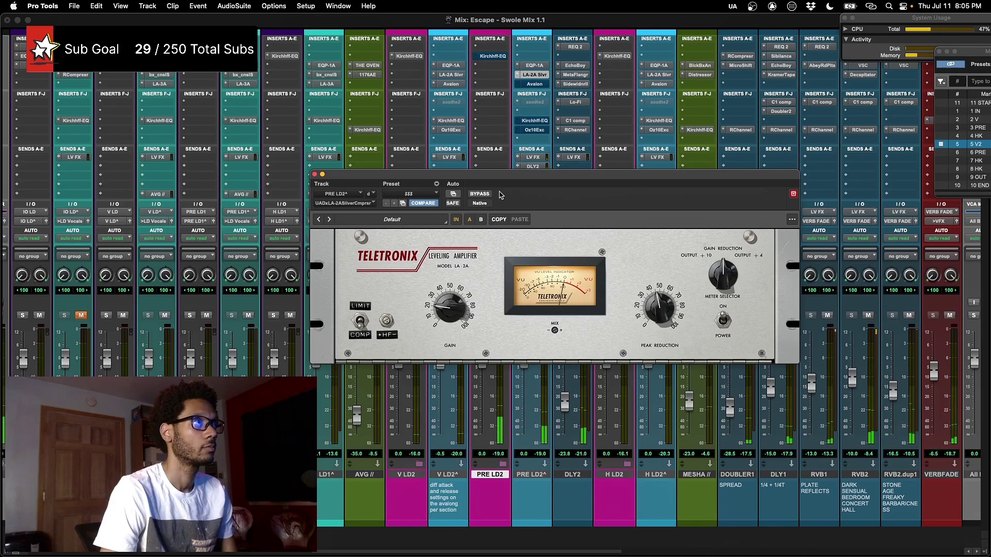
pyautogui.click(479, 194)
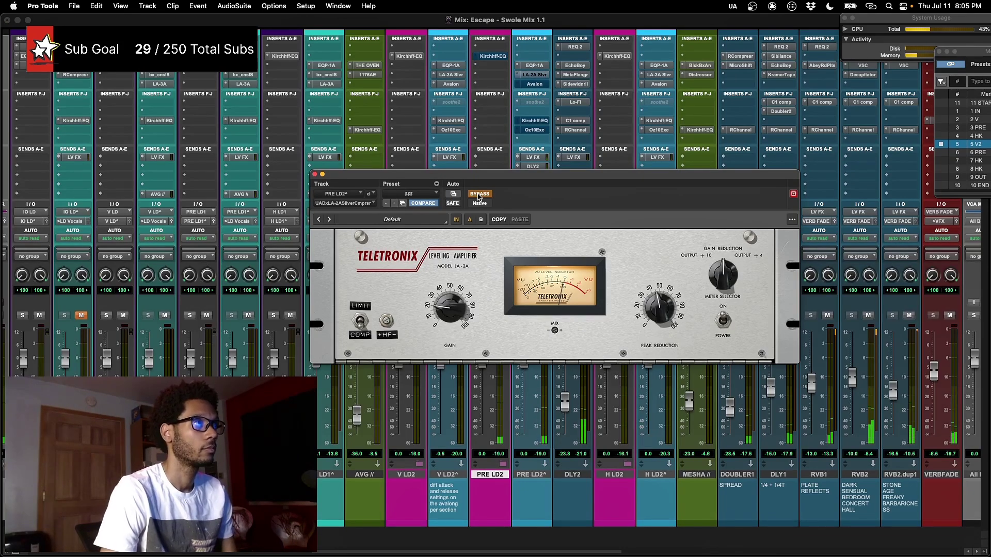
pyautogui.click(479, 194)
pyautogui.moveTo(550, 179); pyautogui.dragTo(553, 184)
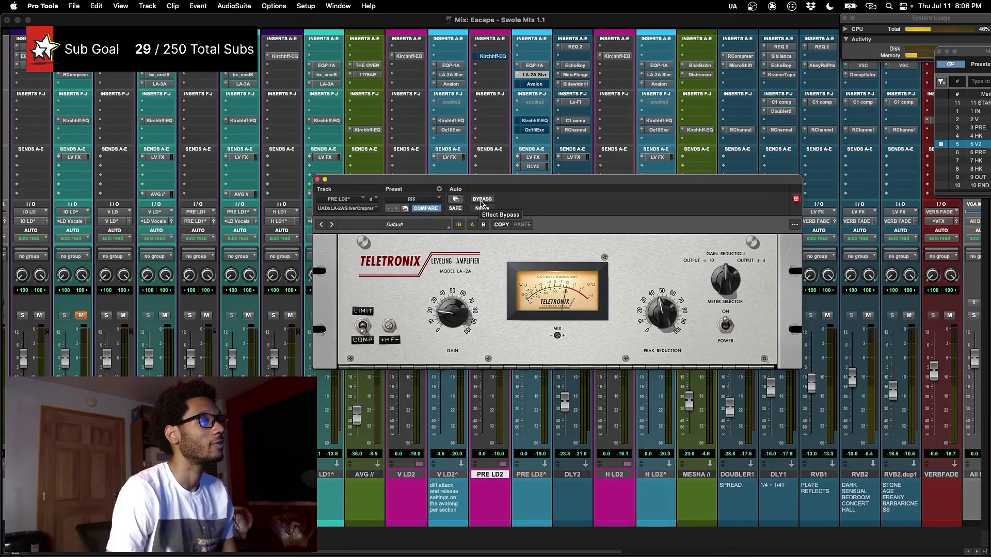
# - Open the Avalon VT-737 on PRE LD2^ and compare it engaged and bypassed repeatedly during playback, leaving it engaged
pyautogui.click(532, 84)
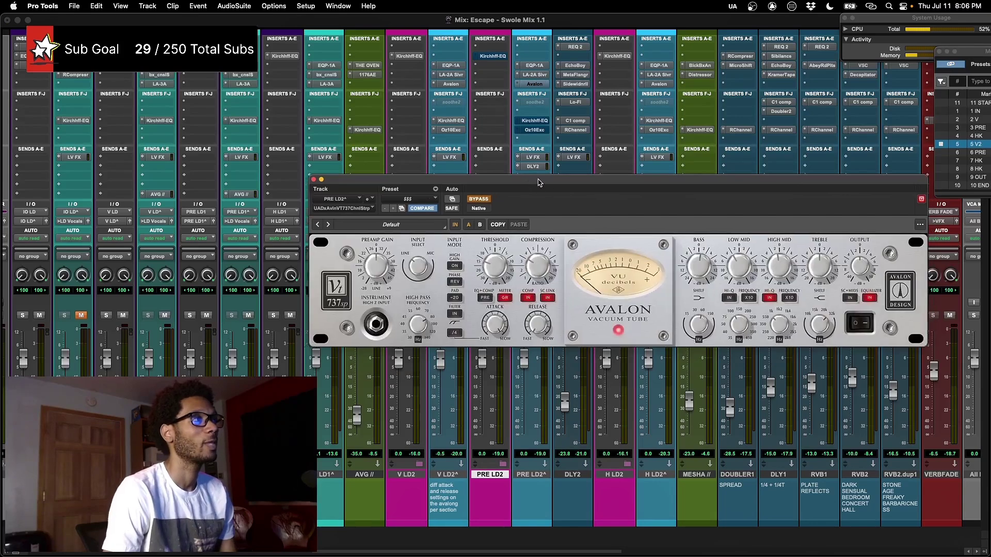
pyautogui.click(447, 200)
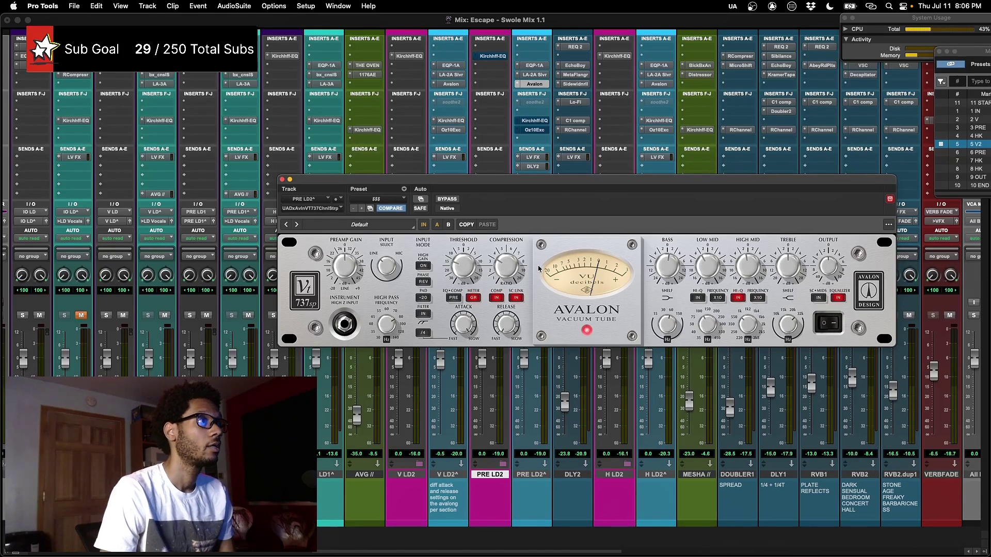
pyautogui.click(447, 199)
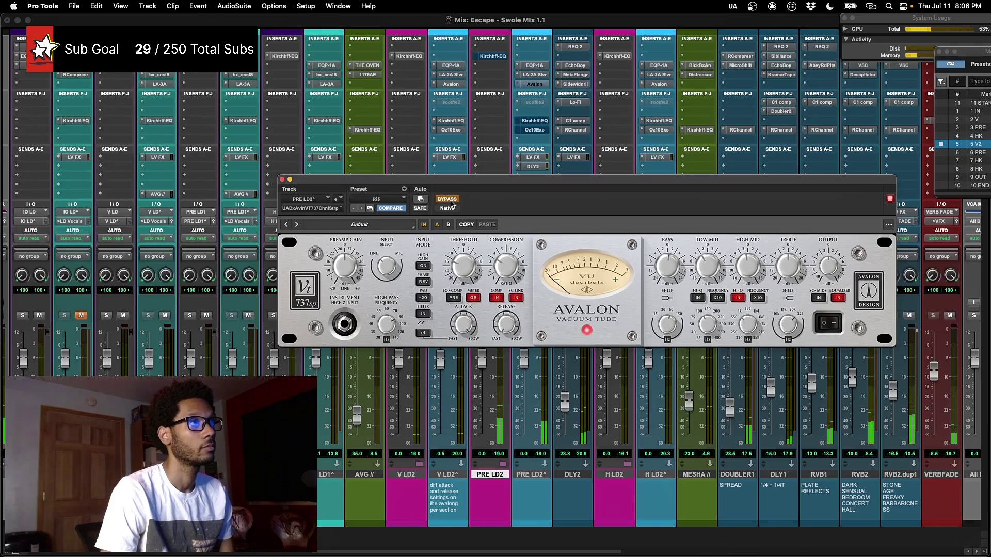
pyautogui.click(450, 202)
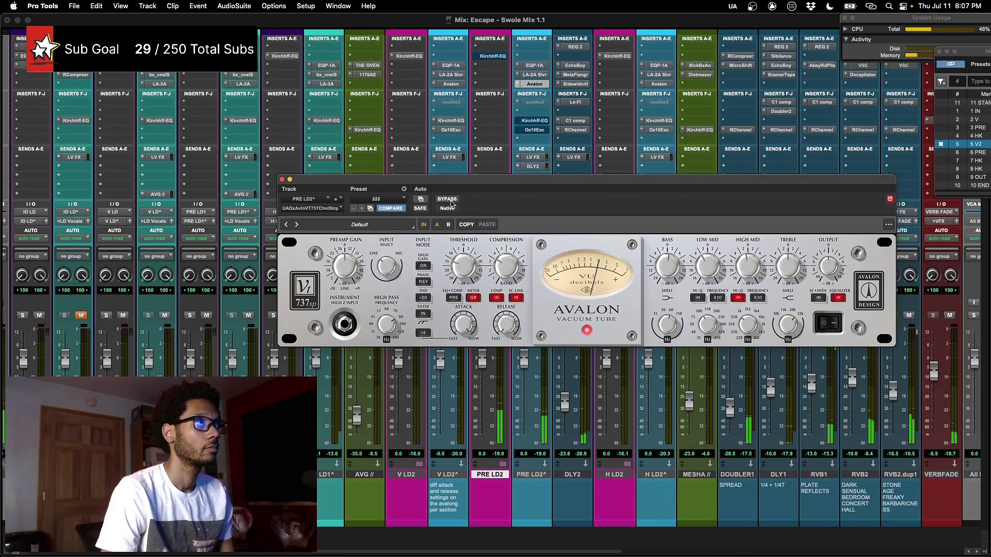
pyautogui.click(450, 202)
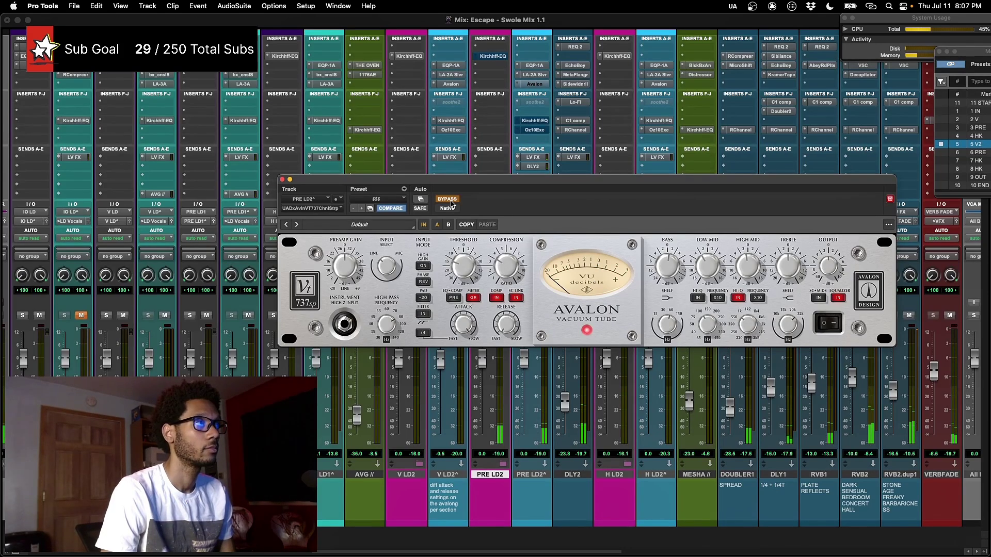
pyautogui.click(450, 202)
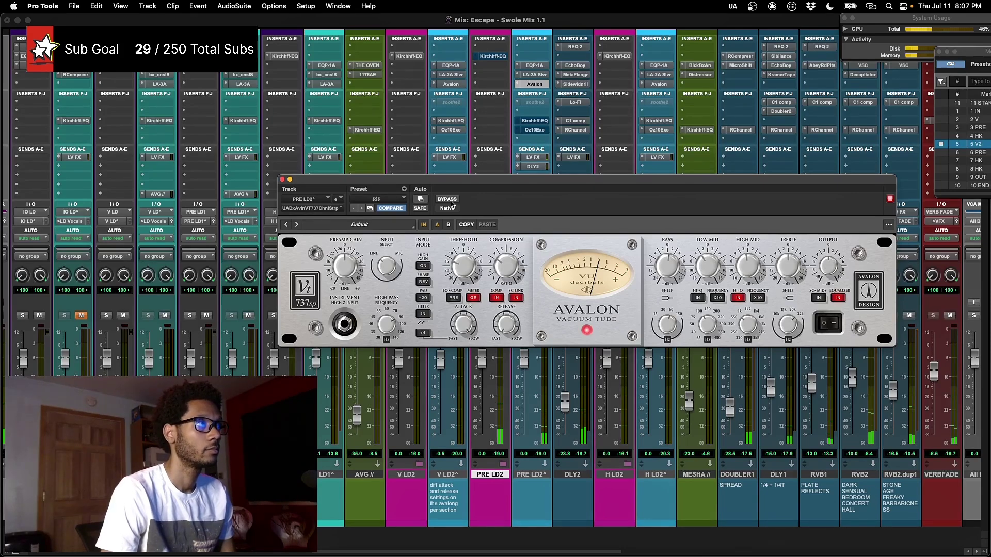
pyautogui.click(451, 202)
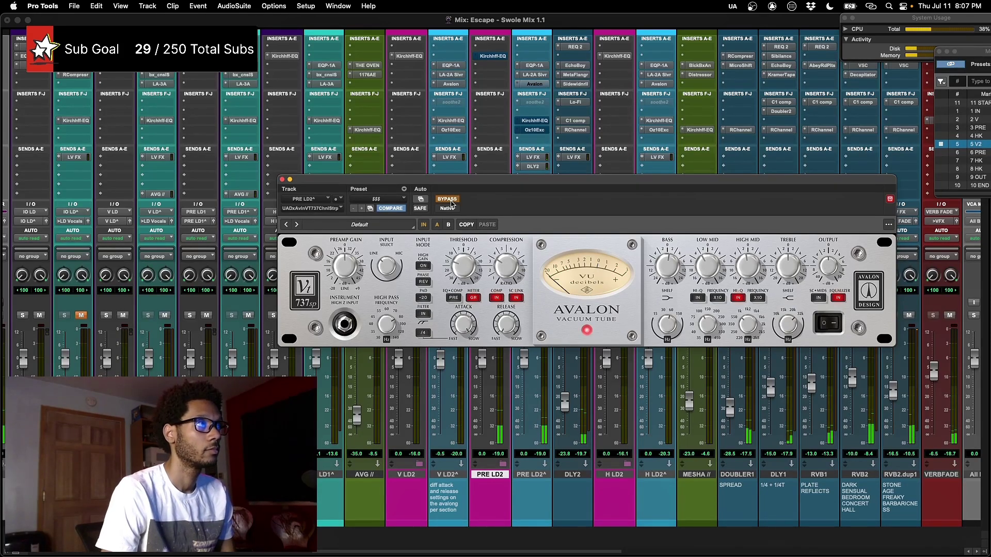
pyautogui.click(450, 203)
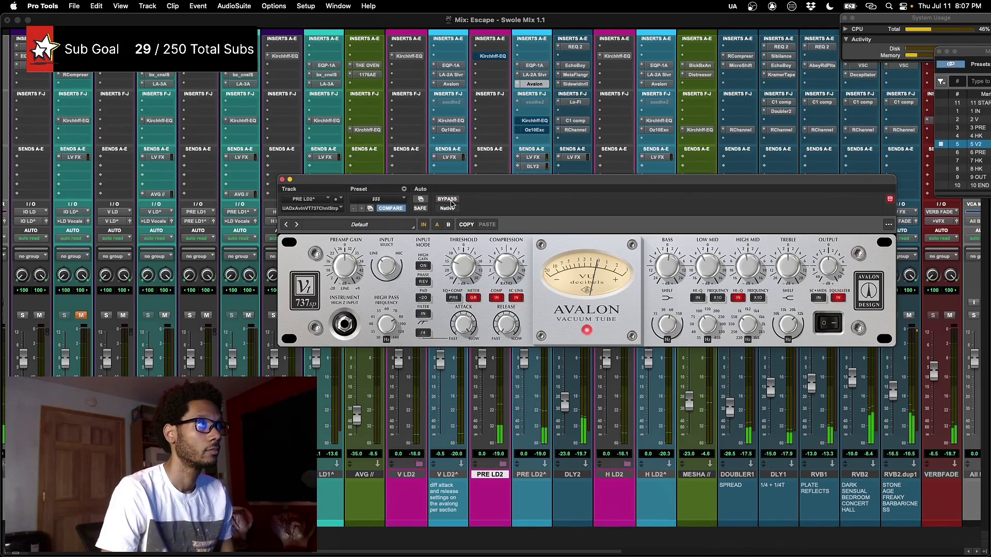
pyautogui.click(451, 202)
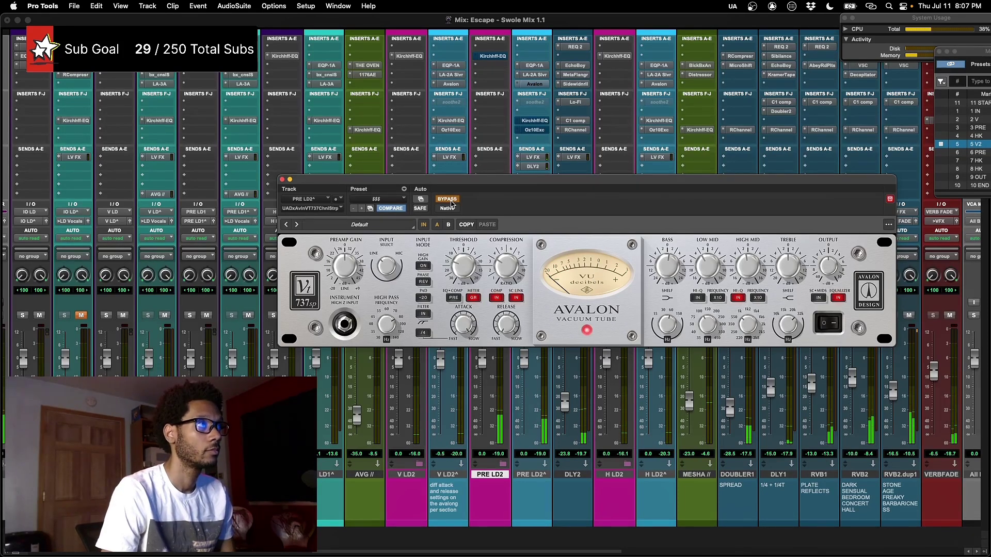
pyautogui.click(450, 202)
# - Open the Kirchhoff-EQ on PRE LD2^ and compare it engaged and bypassed during playback, leaving it engaged
pyautogui.click(537, 120)
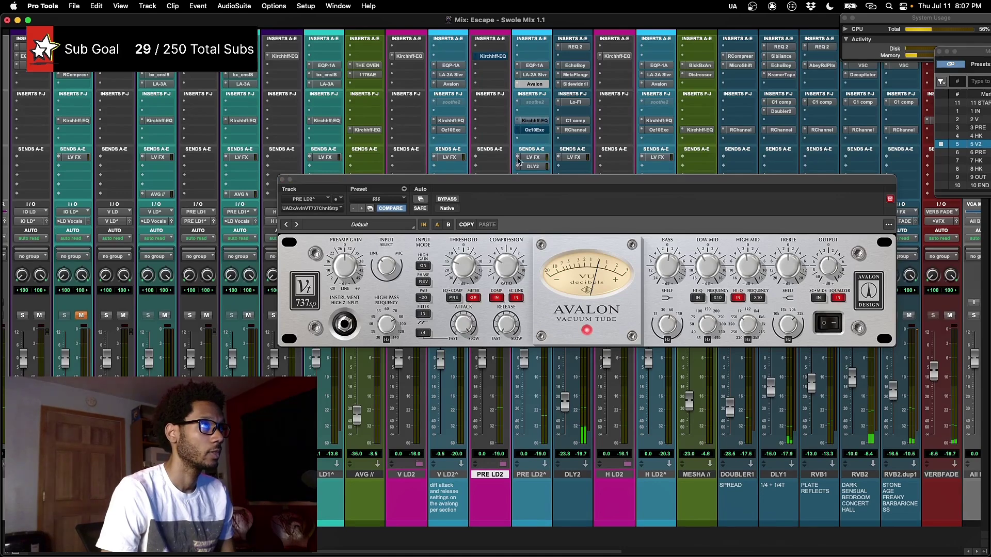
pyautogui.moveTo(518, 183); pyautogui.dragTo(528, 166)
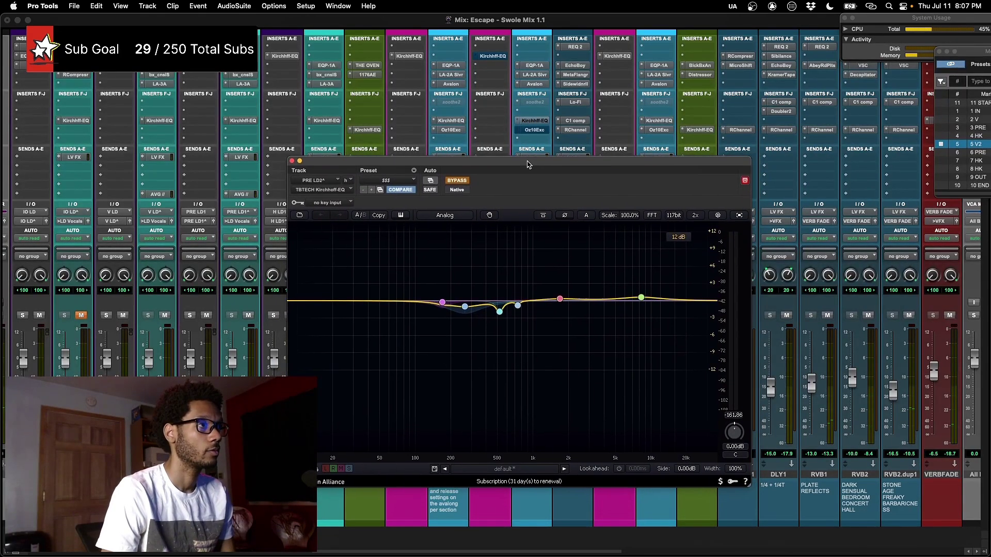
pyautogui.click(456, 181)
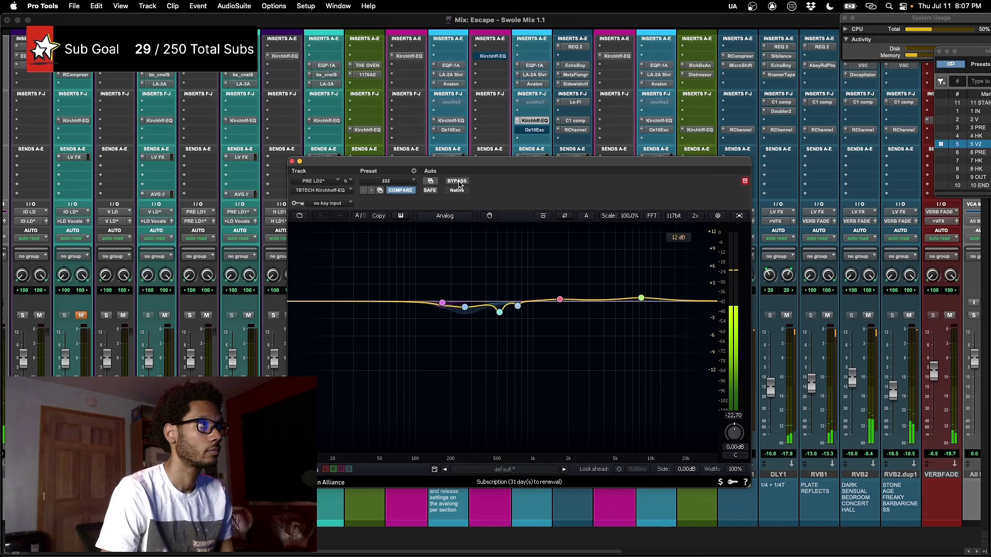
pyautogui.click(456, 181)
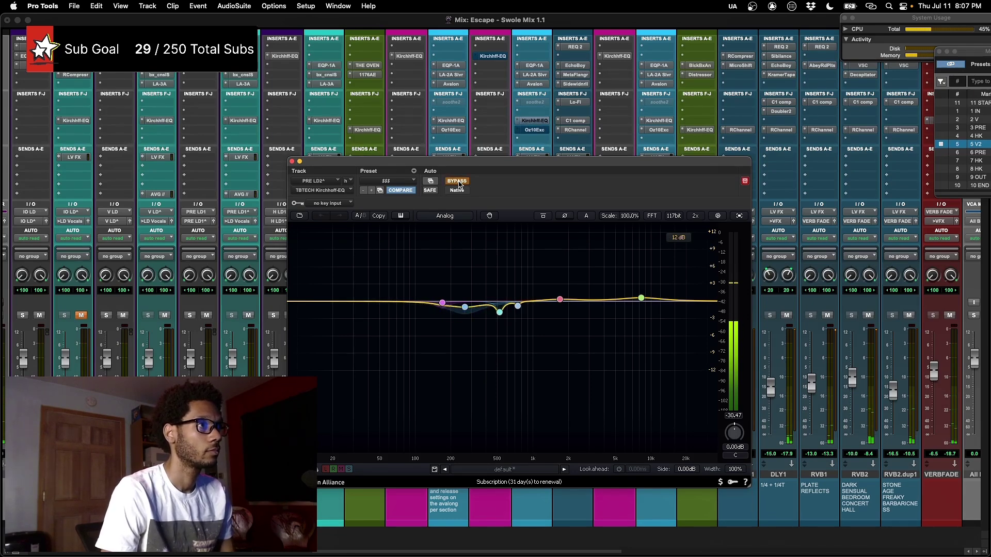
pyautogui.click(457, 181)
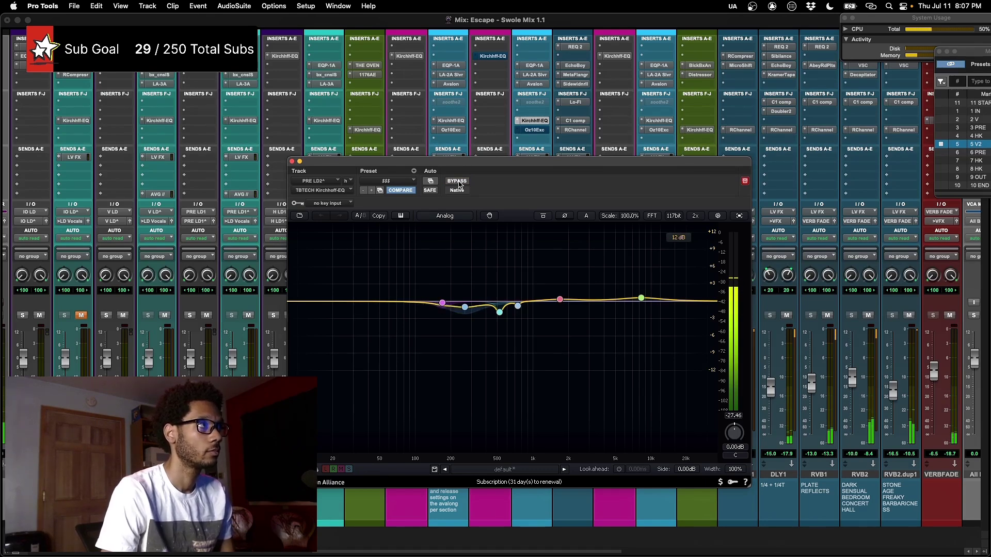
pyautogui.click(457, 182)
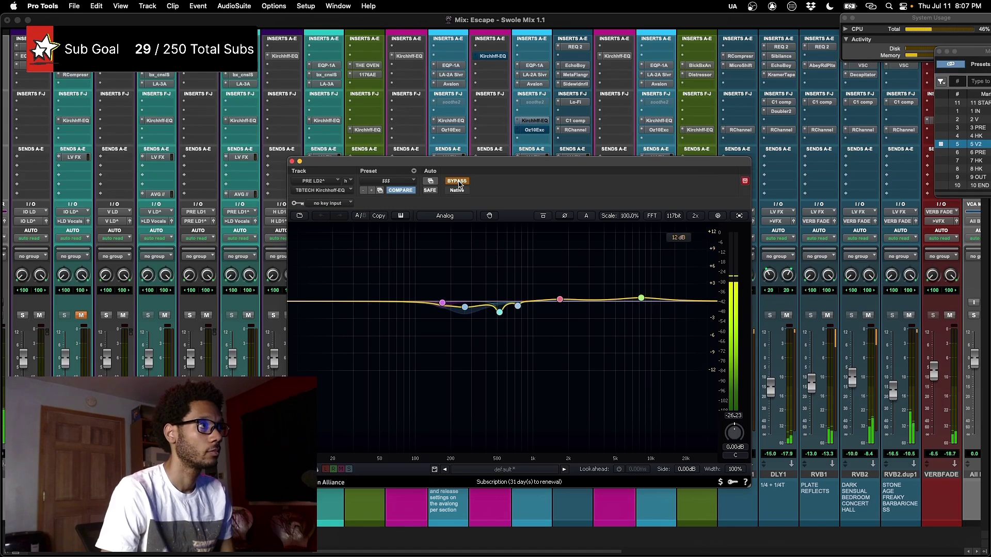
pyautogui.click(457, 181)
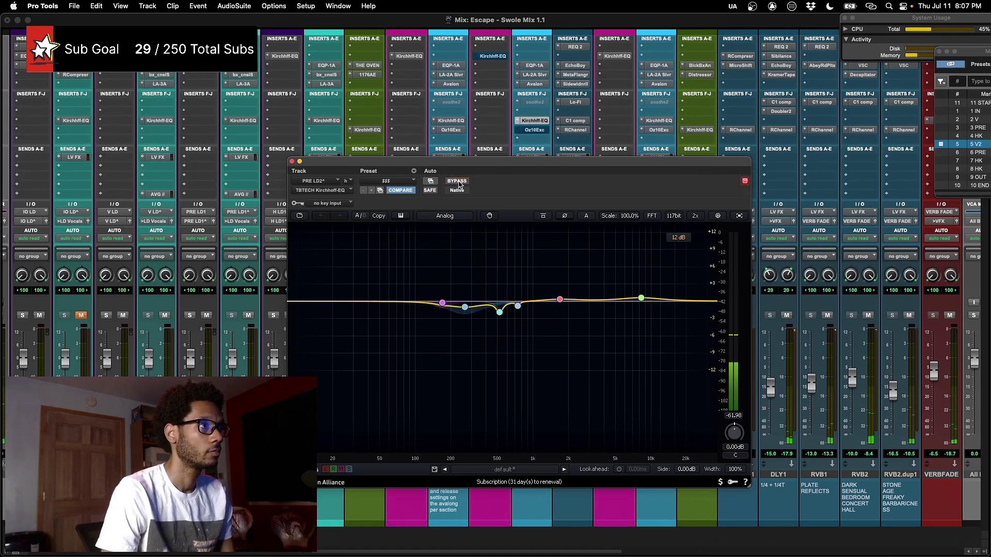
pyautogui.click(457, 181)
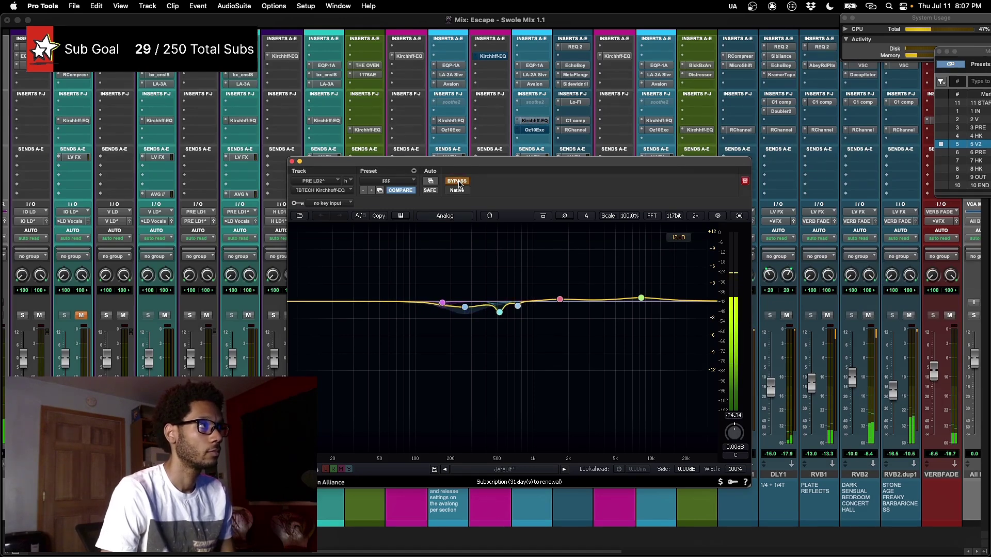
pyautogui.click(457, 181)
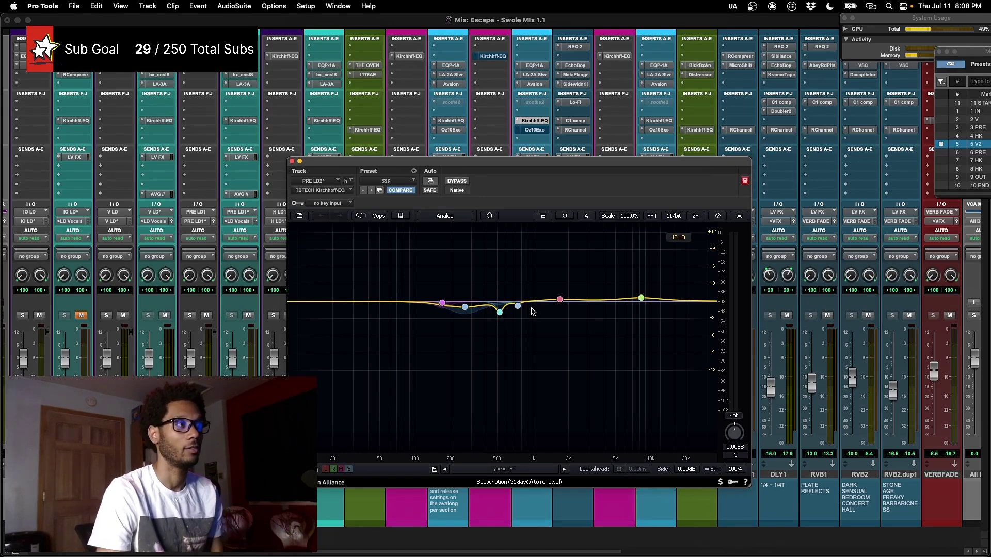
# - Inspect the settings of the Kirchhoff-EQ boosts near 1.7 kHz and 8.3 kHz, and close the plugin window
pyautogui.click(560, 302)
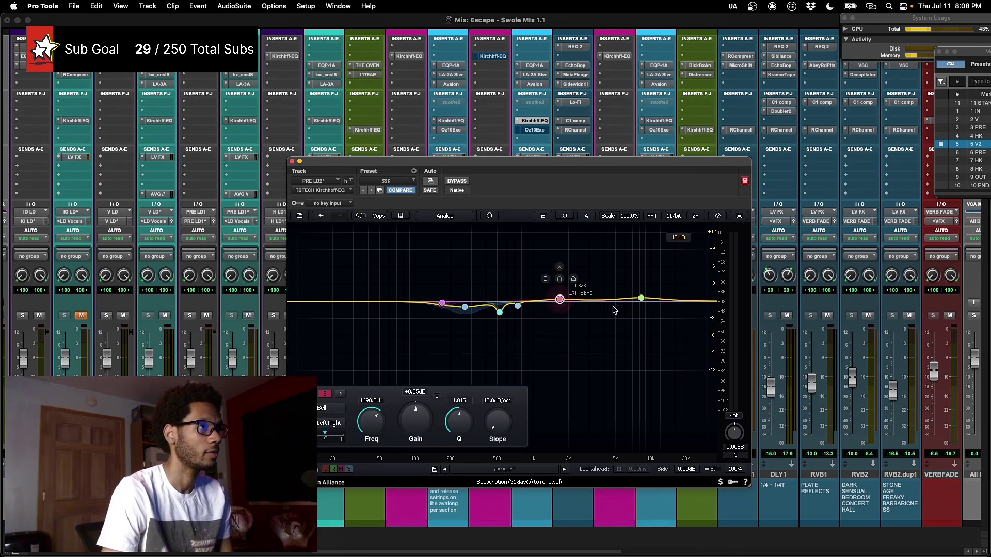
pyautogui.click(642, 299)
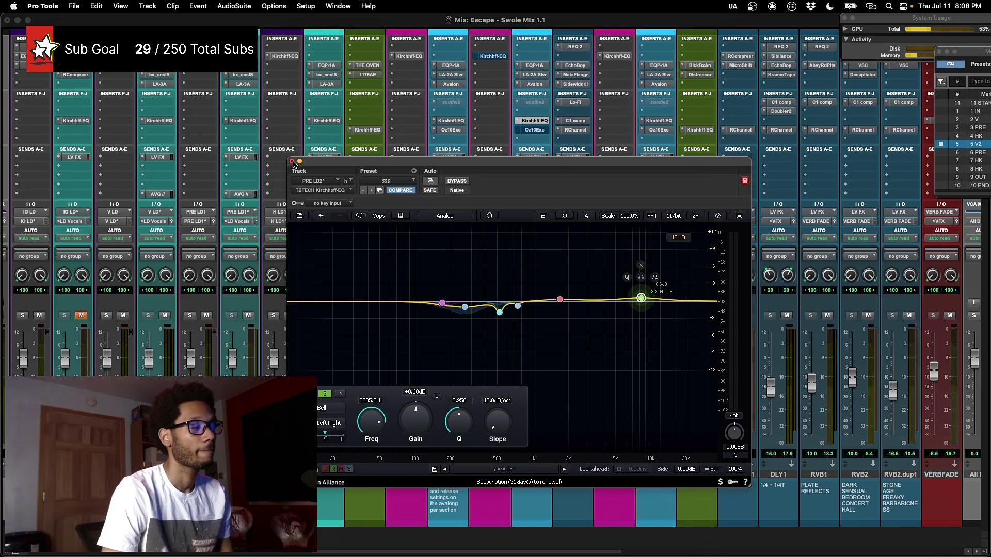
pyautogui.click(291, 161)
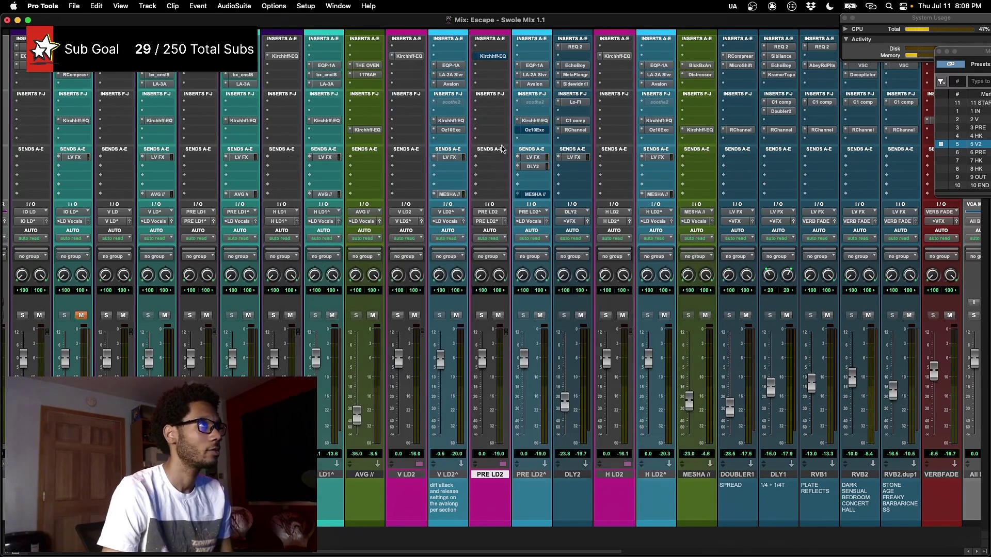
# - Open the Ozone 10 Exciter on PRE LD2^, compare it engaged and bypassed during playback, leave it engaged, and close its window
pyautogui.click(535, 130)
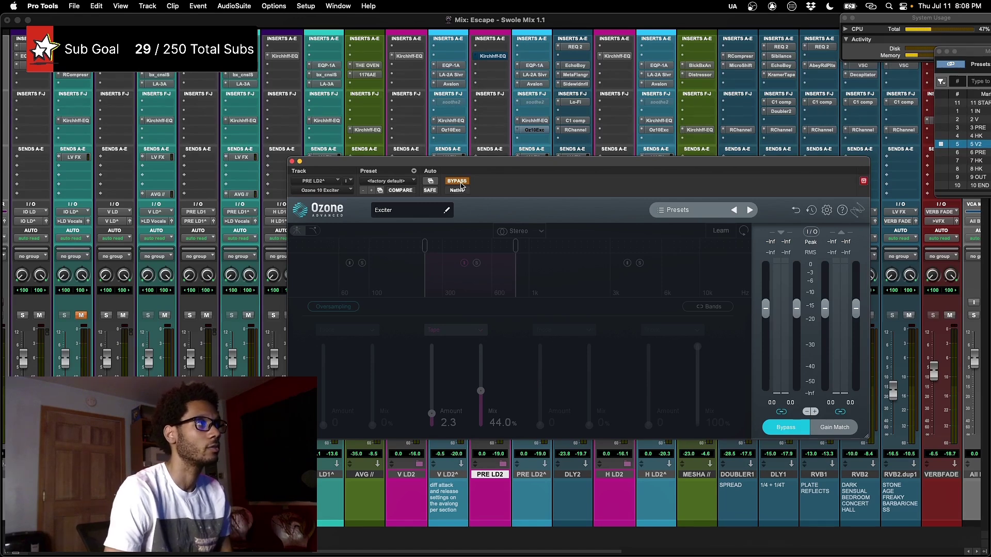
pyautogui.press('space')
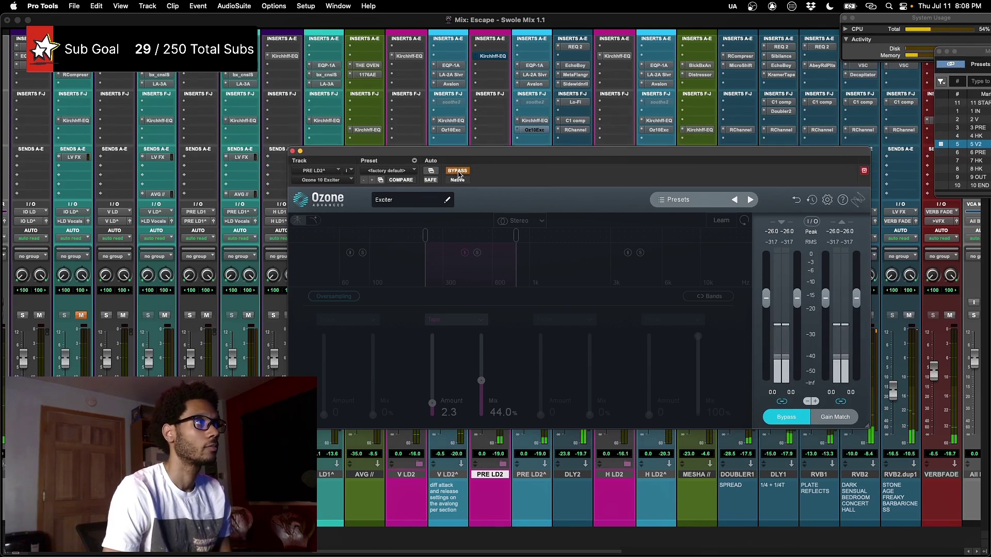
pyautogui.click(457, 171)
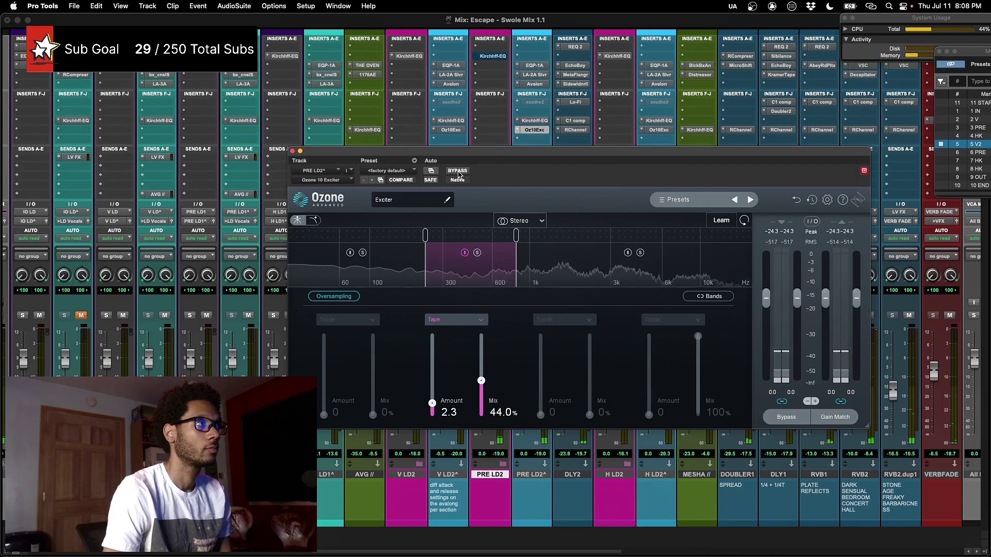
pyautogui.click(457, 171)
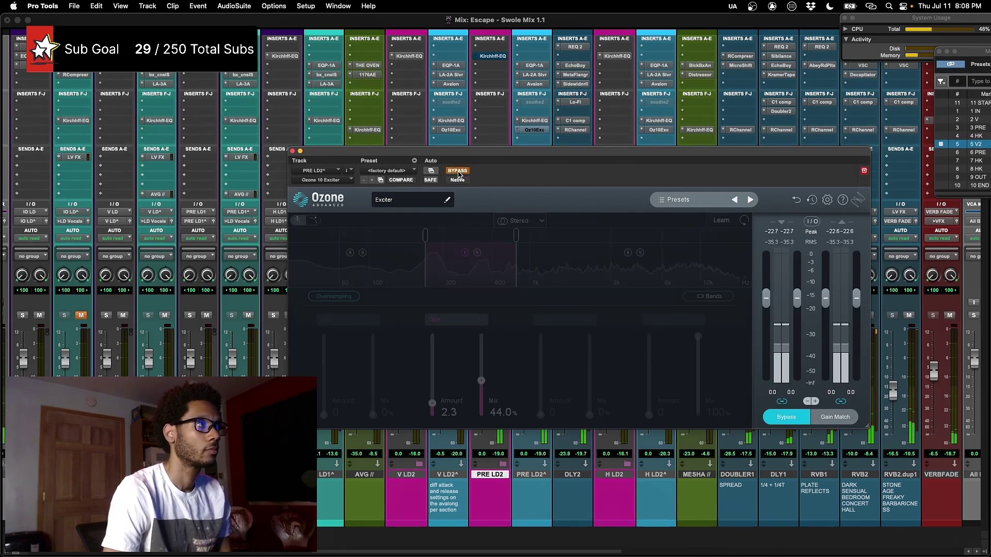
pyautogui.click(458, 172)
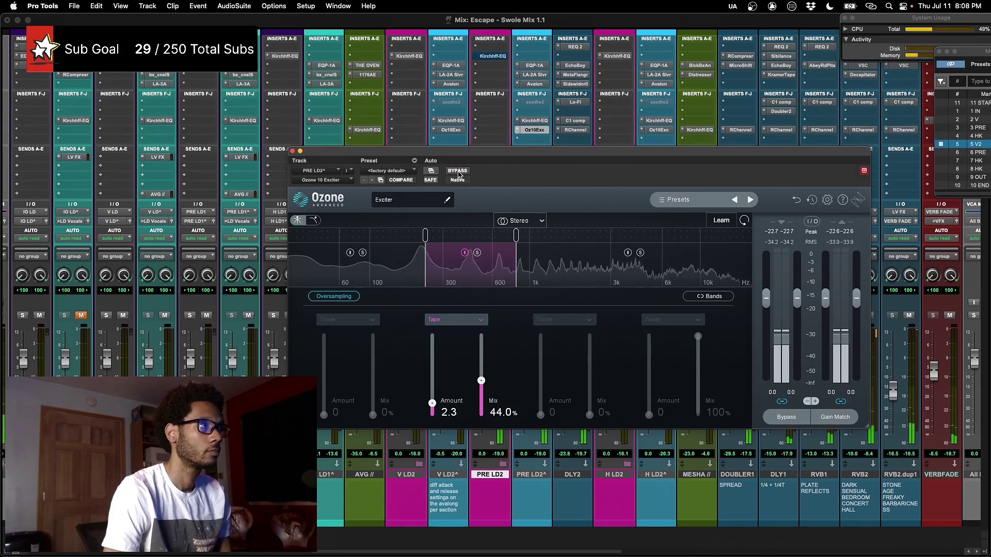
pyautogui.click(457, 172)
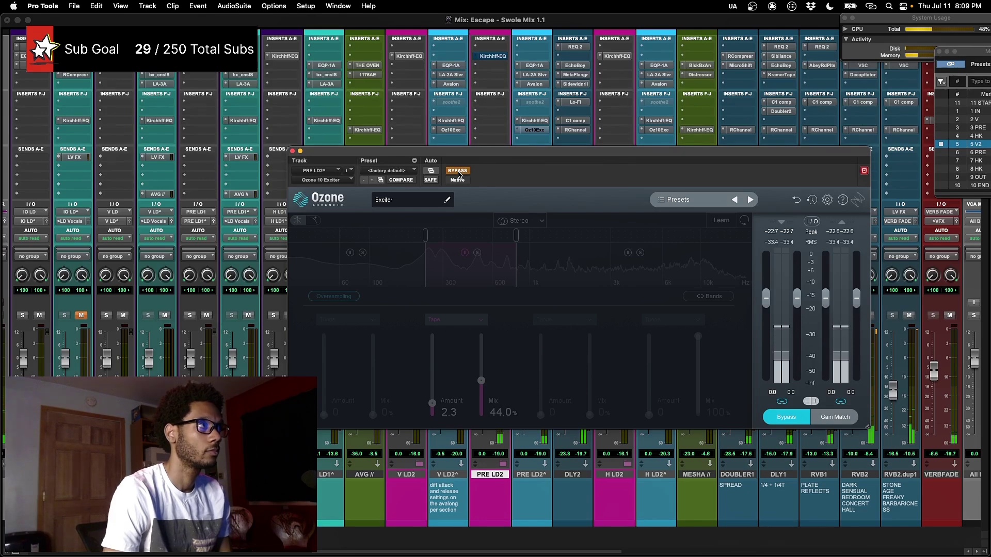
pyautogui.click(457, 172)
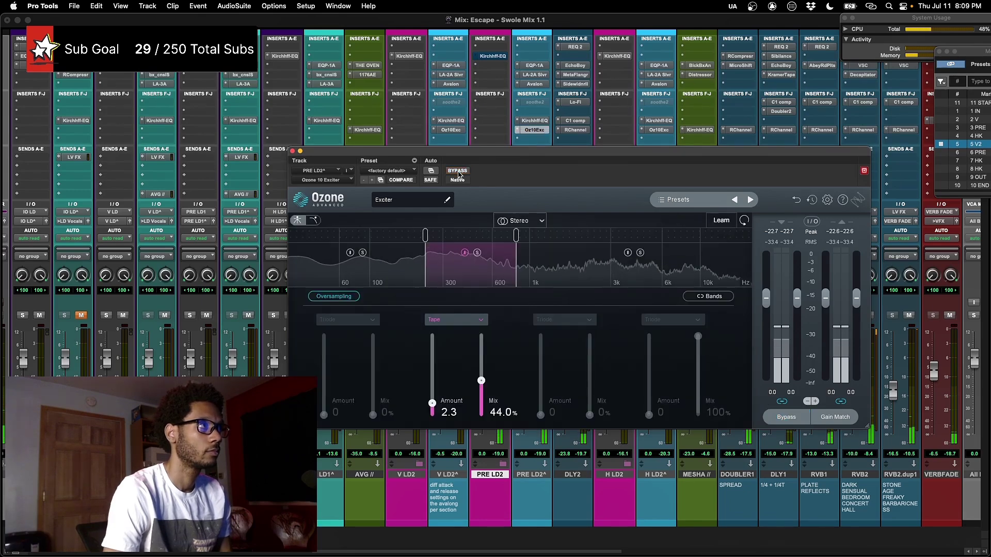
pyautogui.click(292, 150)
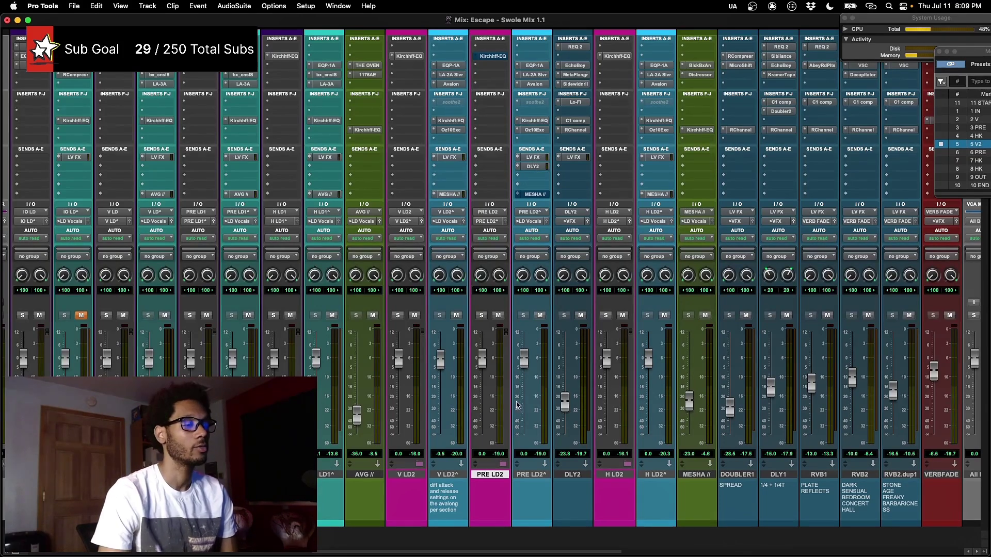
# - Reopen the Ozone 10 Exciter on PRE LD2^ and review the saturation modes available for the active band, keeping Tape
pyautogui.click(545, 133)
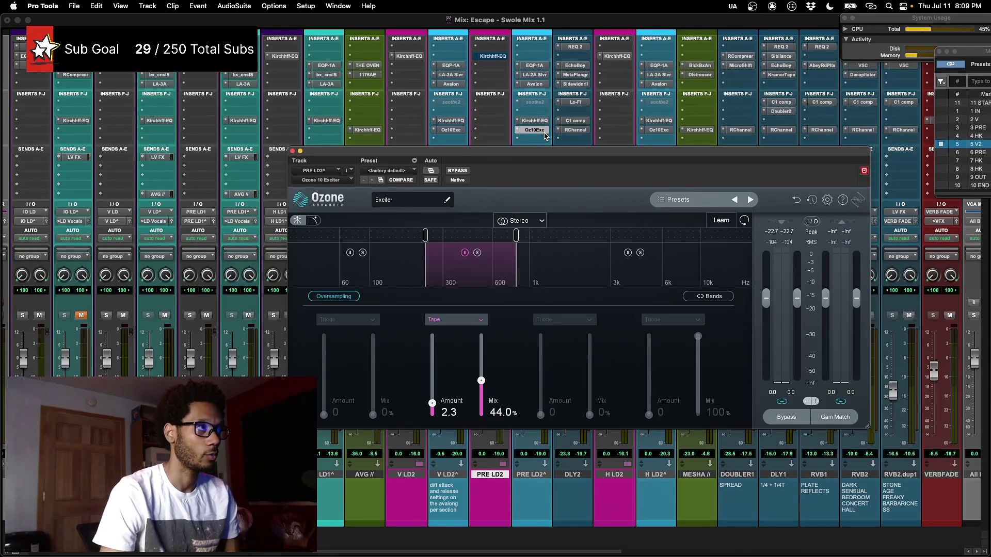
pyautogui.click(456, 321)
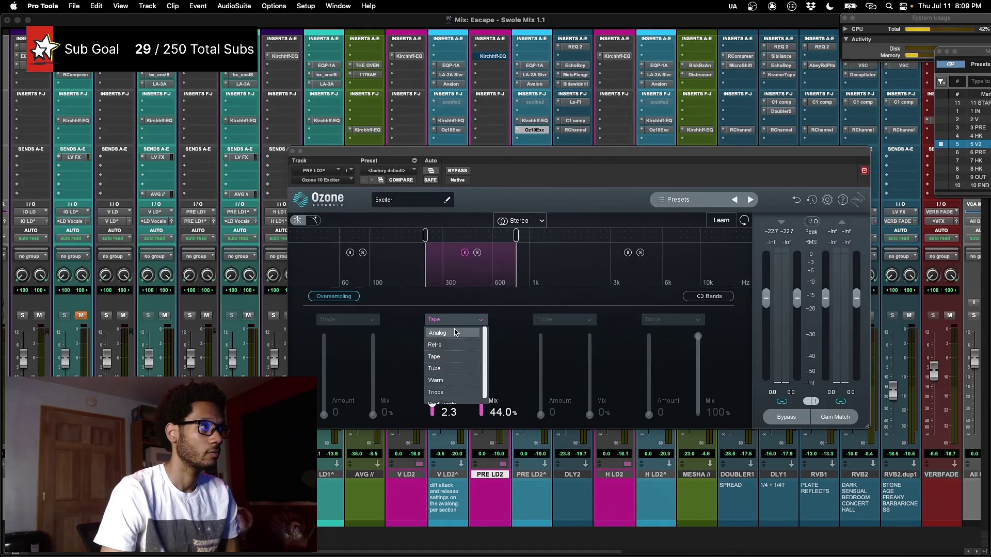
pyautogui.click(515, 331)
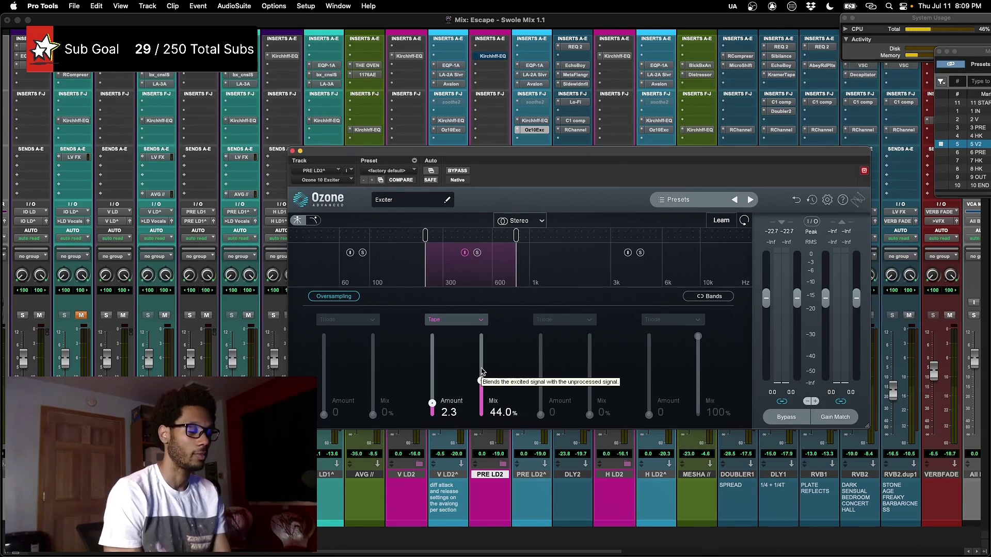
# - Open the Kirchhoff-EQ on PRE LD2^ beside the Exciter and inspect the settings of its 264 Hz band
pyautogui.click(533, 121)
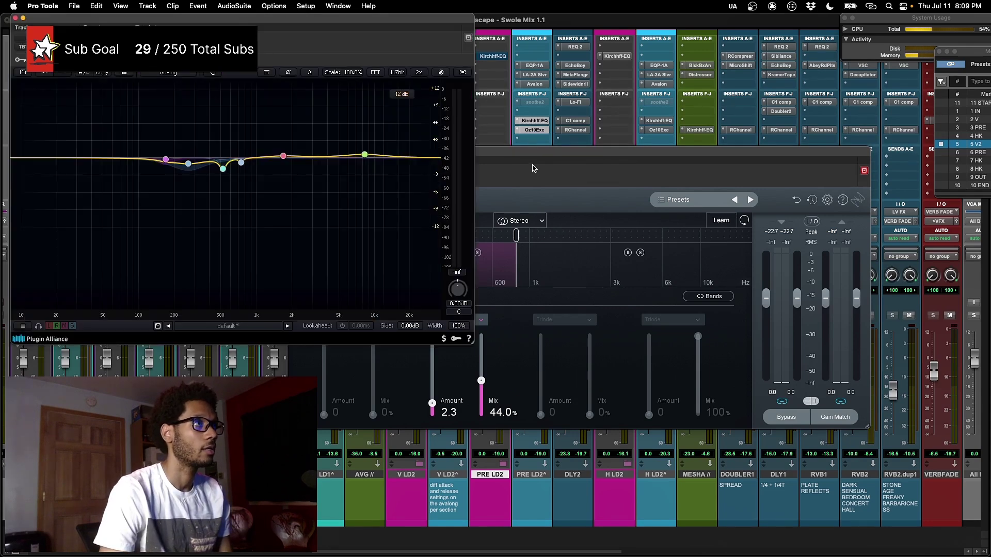
pyautogui.click(190, 167)
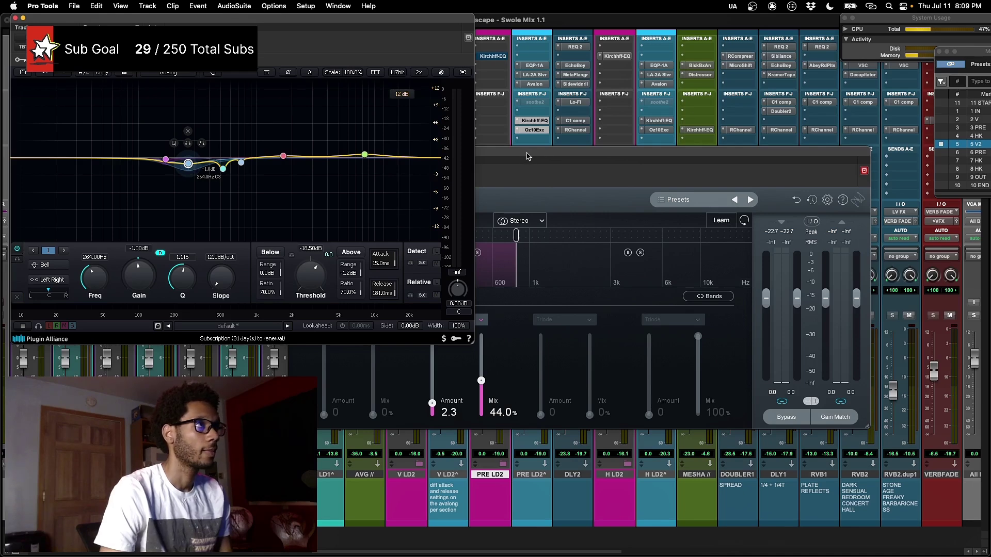
pyautogui.moveTo(529, 154); pyautogui.dragTo(590, 174)
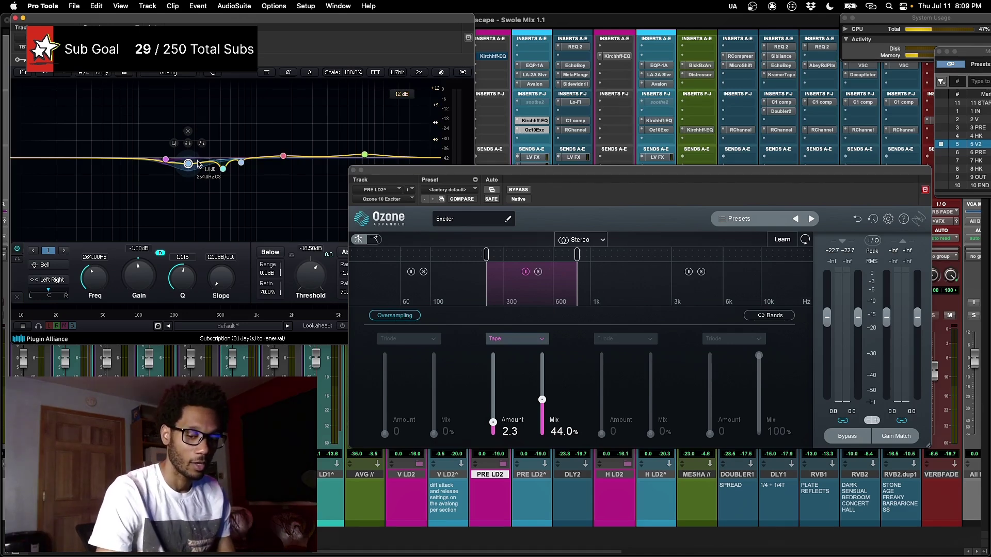
# - Switch to Firefox to read the viewers' questions in the Twitch chat, return to Pro Tools and close the plugin windows
pyautogui.press('super+Tab')
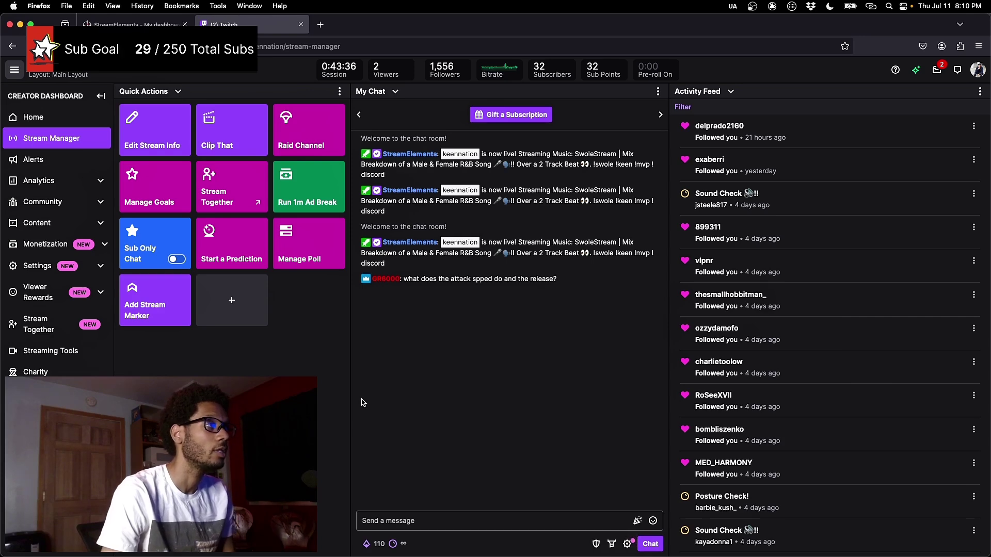
pyautogui.press('super+Tab')
pyautogui.press('ctrl+alt+super+w')
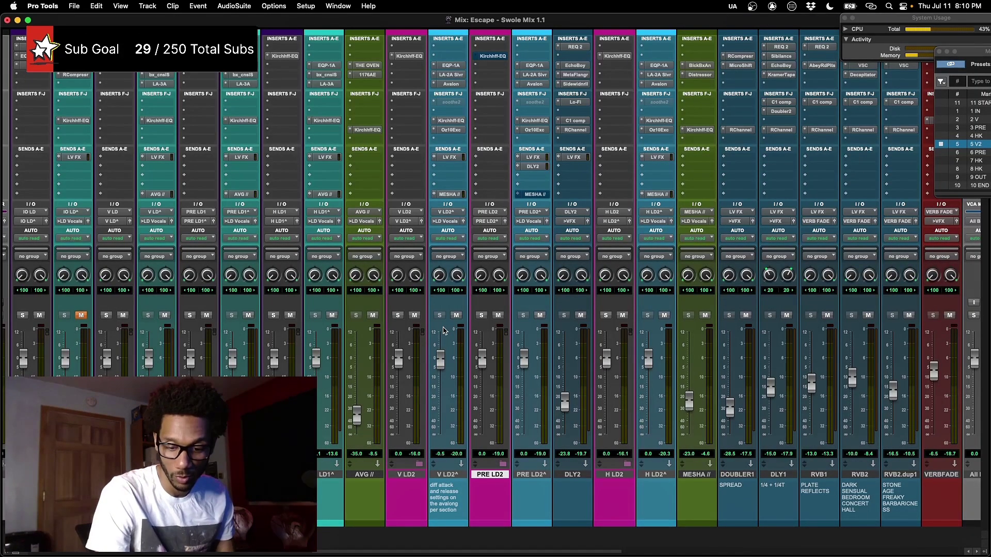
# - Open the Avalon VT-737 on PRE LD2^ and insert an RCompressor on the same track, keeping both plugin windows open
pyautogui.click(535, 84)
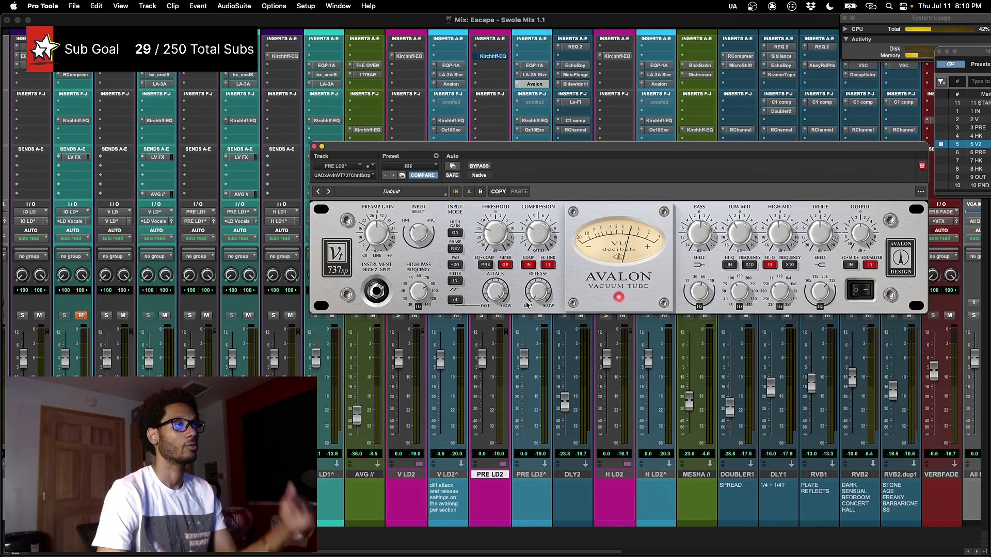
pyautogui.click(539, 116)
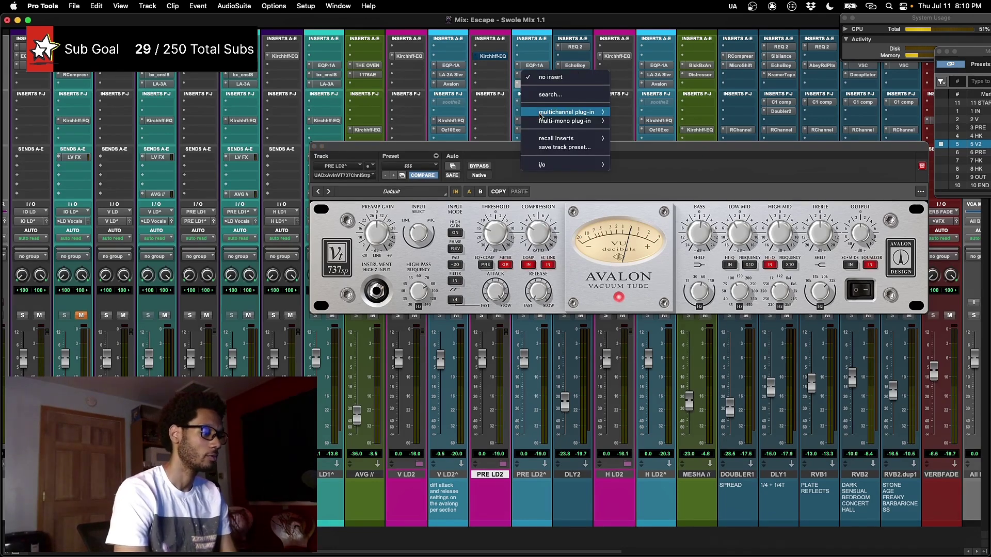
pyautogui.keyDown('shift'); pyautogui.click(528, 84); pyautogui.keyUp('shift')
pyautogui.click(405, 223)
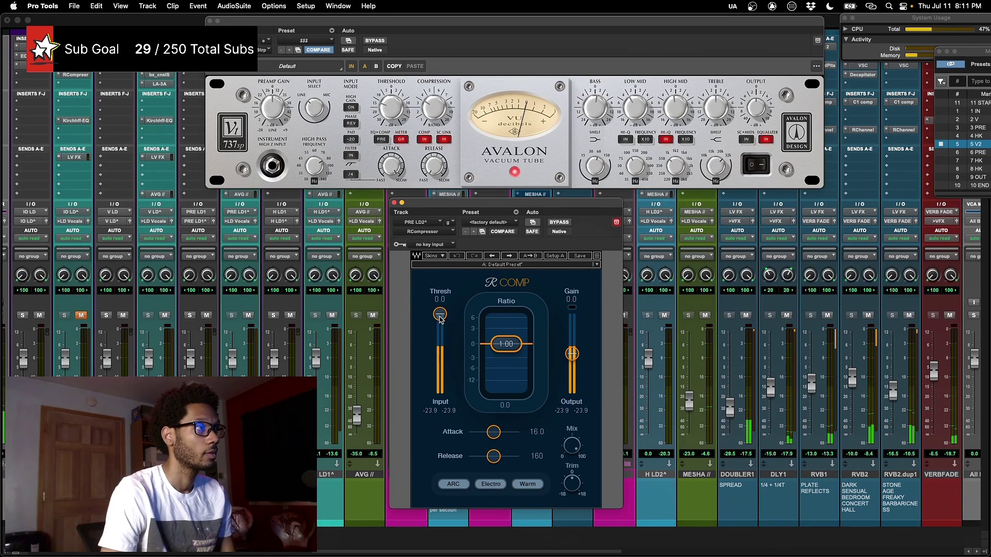
# - Set the RCompressor's threshold to -22.4 and ratio to 3.03, toggle playback, and close the plugin windows
pyautogui.moveTo(439, 318); pyautogui.dragTo(440, 315)
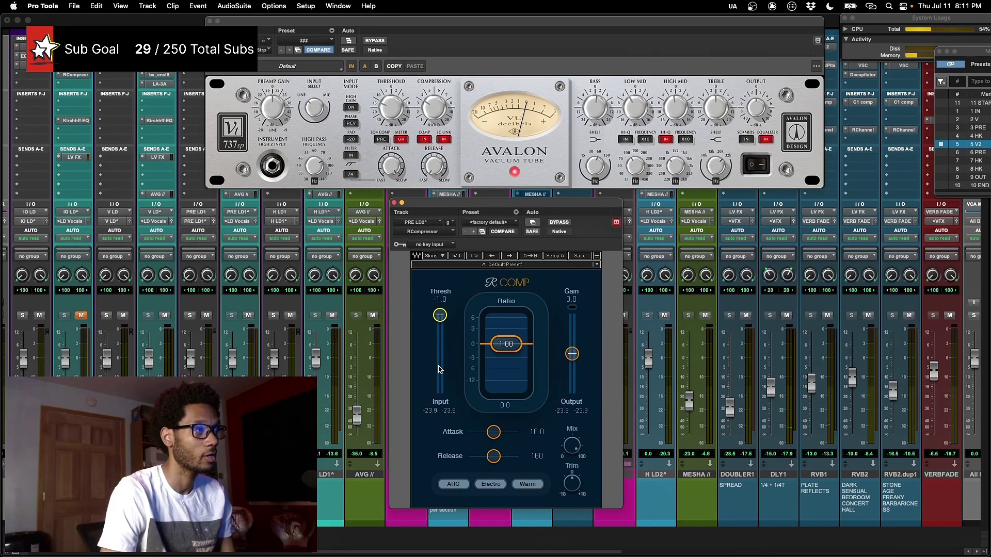
pyautogui.moveTo(440, 315); pyautogui.dragTo(438, 372)
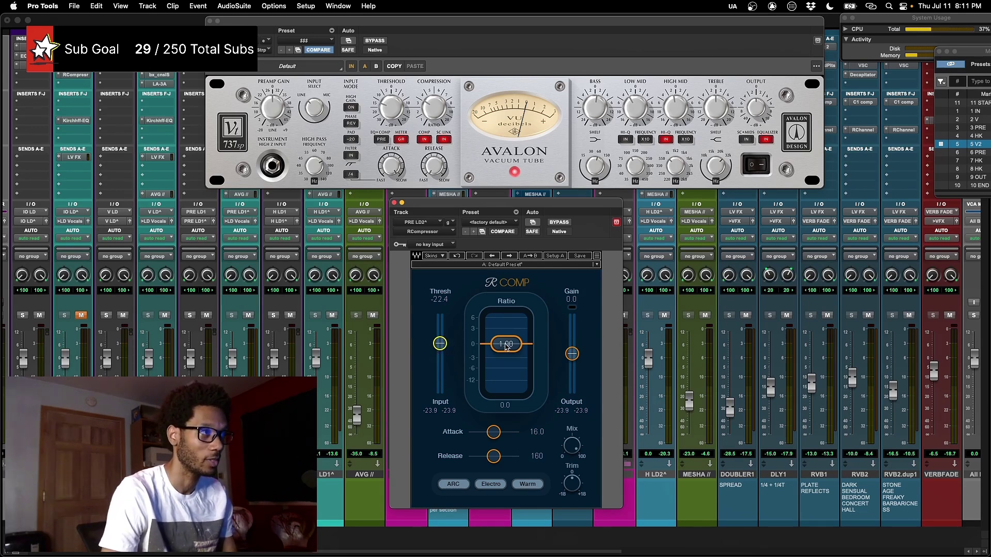
pyautogui.moveTo(506, 347); pyautogui.dragTo(506, 356)
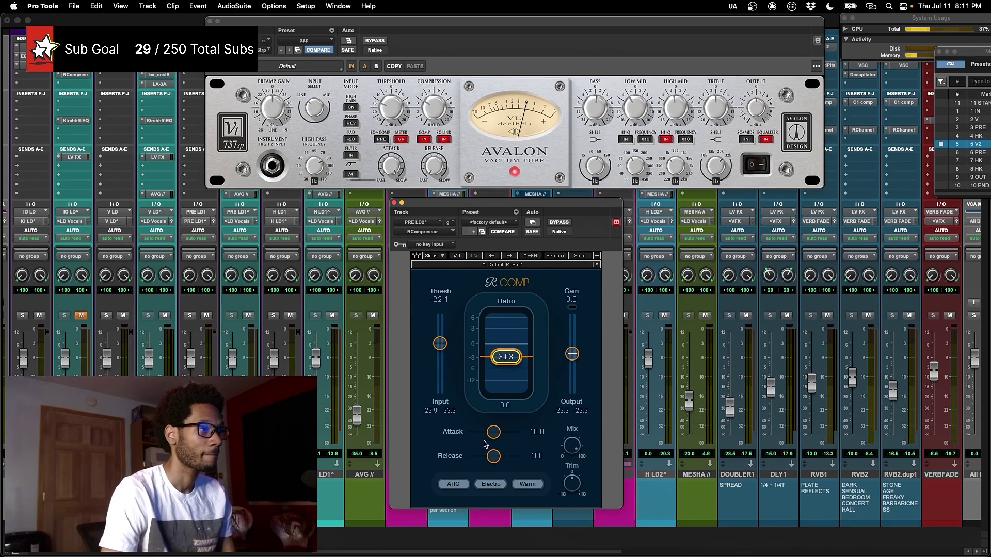
pyautogui.press('space')
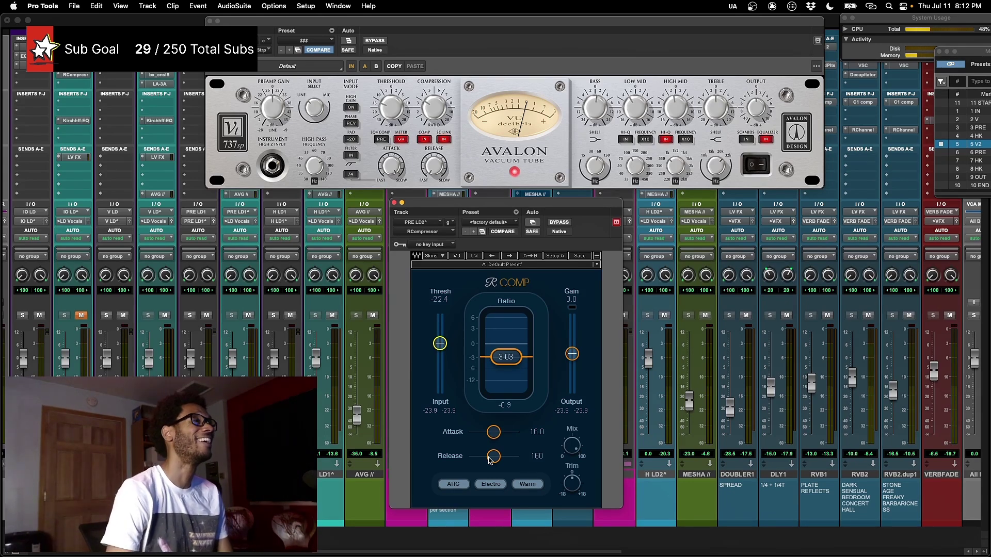
pyautogui.press('alt+super+w')
# - Activate the inactive TESTER track and move it between PRE LD2^ and DLY2, dismissing the Plugindoctor update notice
pyautogui.hscroll(-15, 376, 302)
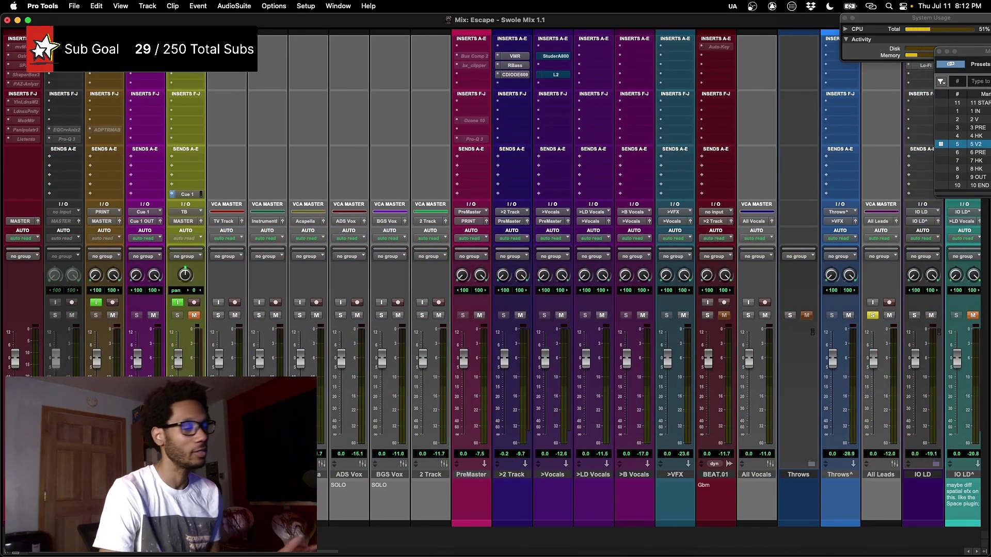
pyautogui.keyDown('ctrl'); pyautogui.keyDown('super'); pyautogui.click(76, 463); pyautogui.keyUp('super'); pyautogui.keyUp('ctrl')
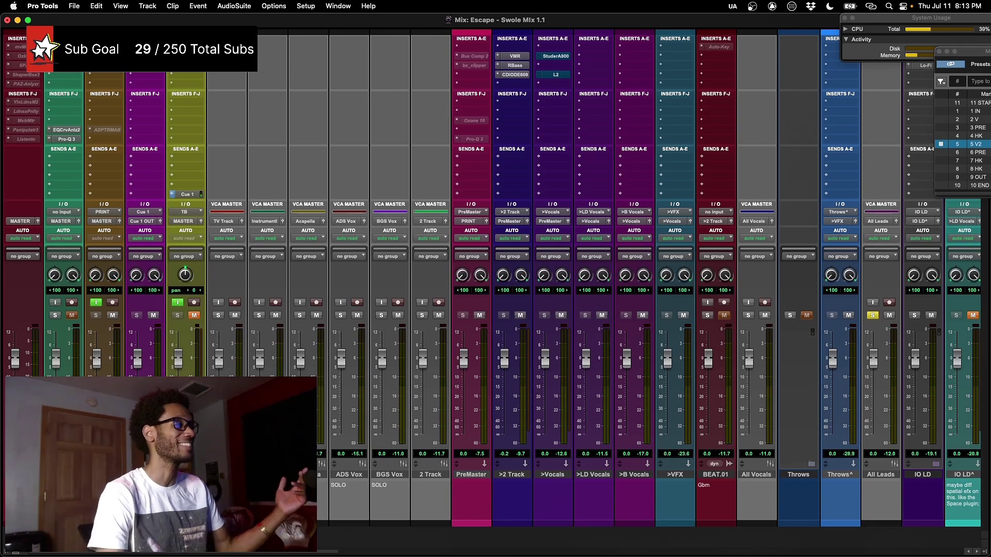
pyautogui.hscroll(8, 653, 279)
pyautogui.hscroll(12, 587, 455)
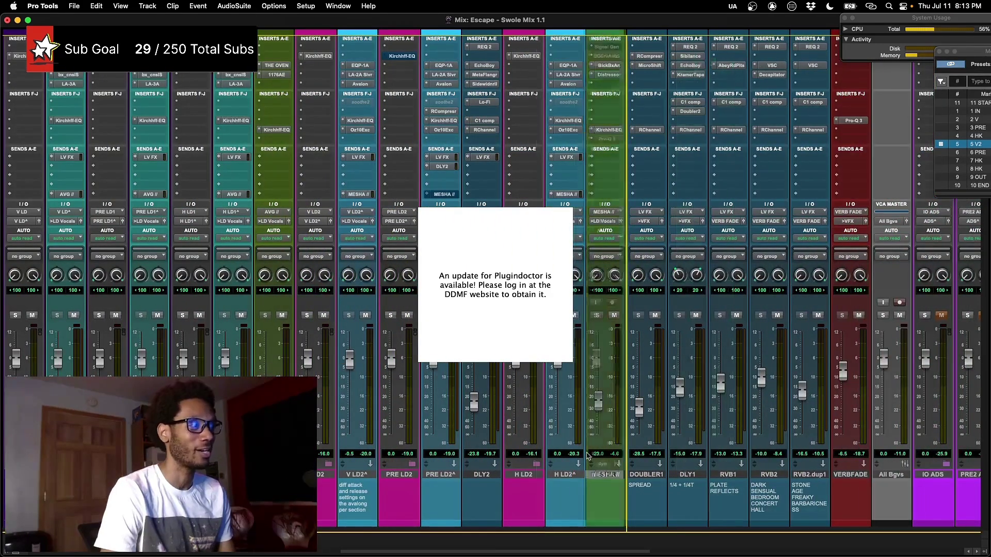
pyautogui.moveTo(588, 456); pyautogui.dragTo(476, 454)
pyautogui.click(487, 309)
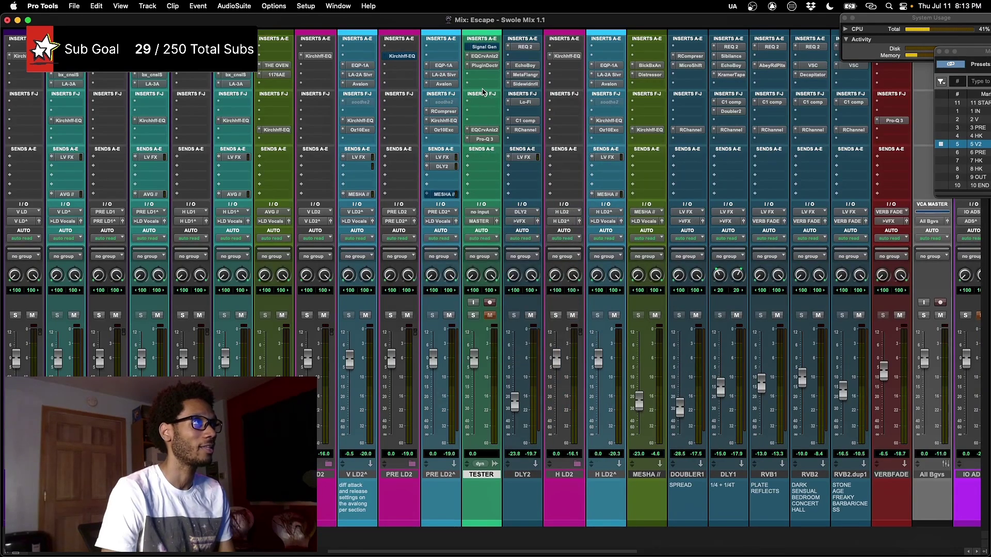
# - Load bx_townhouse Buss Compressor.vst3 into PluginDoctor on the TESTER track and show its Dynamics analysis in Att/Rel mode
pyautogui.click(483, 66)
pyautogui.moveTo(493, 137); pyautogui.dragTo(463, 74)
pyautogui.click(400, 116)
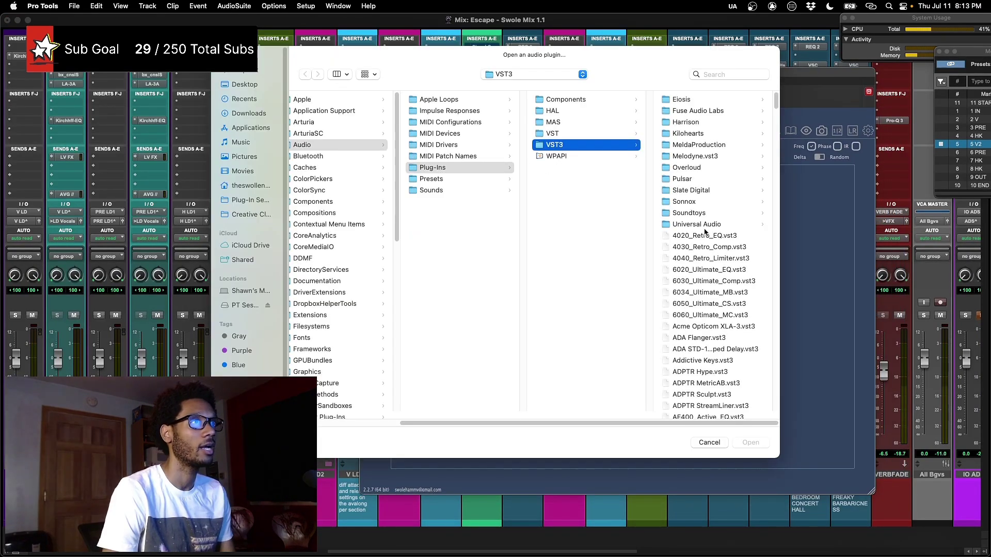
pyautogui.scroll(-3, 703, 233)
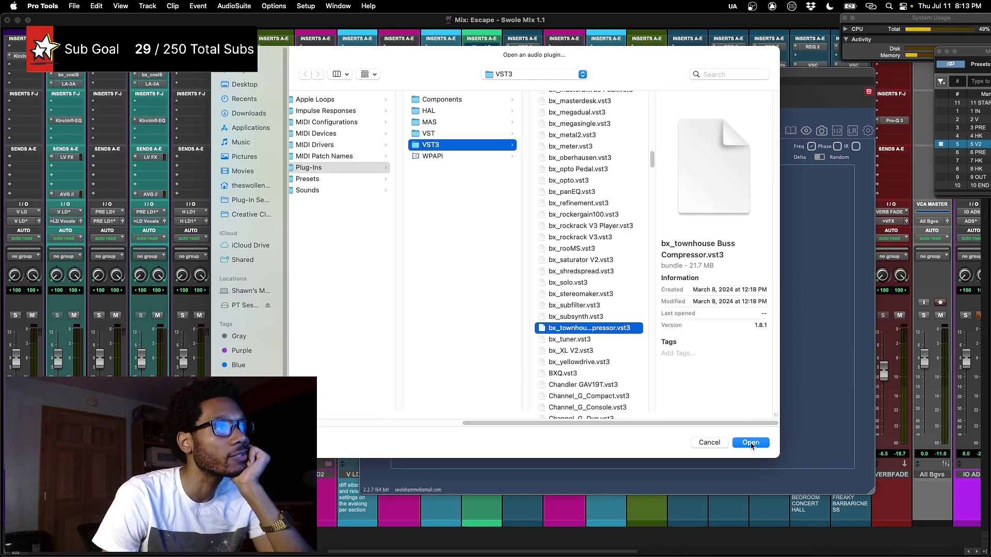
pyautogui.click(751, 442)
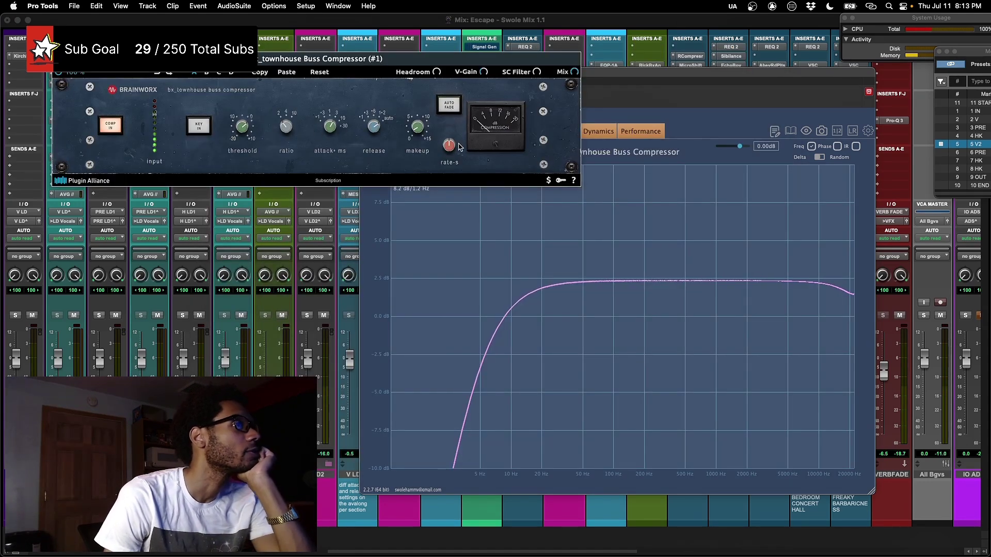
pyautogui.click(601, 132)
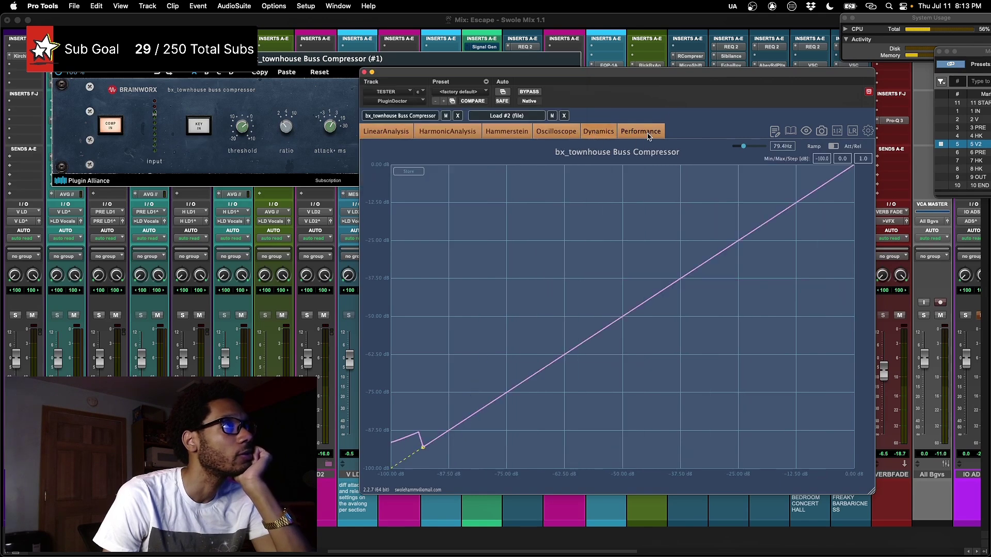
pyautogui.click(832, 147)
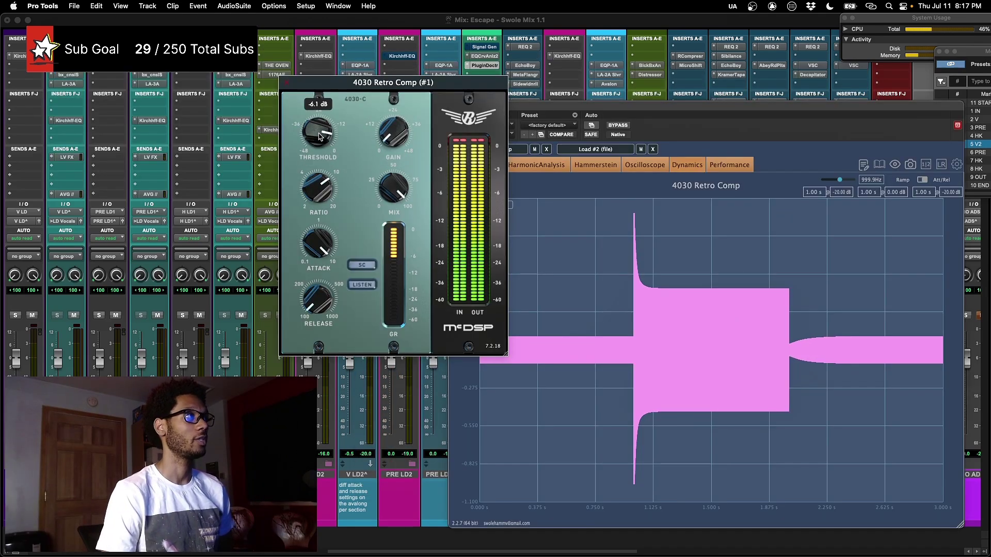
# - Raise the 4030 Retro Comp's threshold to 0.0 dB and lower it again to compare the attack and release response
pyautogui.moveTo(320, 134)
pyautogui.mouseDown()
pyautogui.moveTo(320, 166)
pyautogui.moveTo(320, 117)
pyautogui.mouseUp()
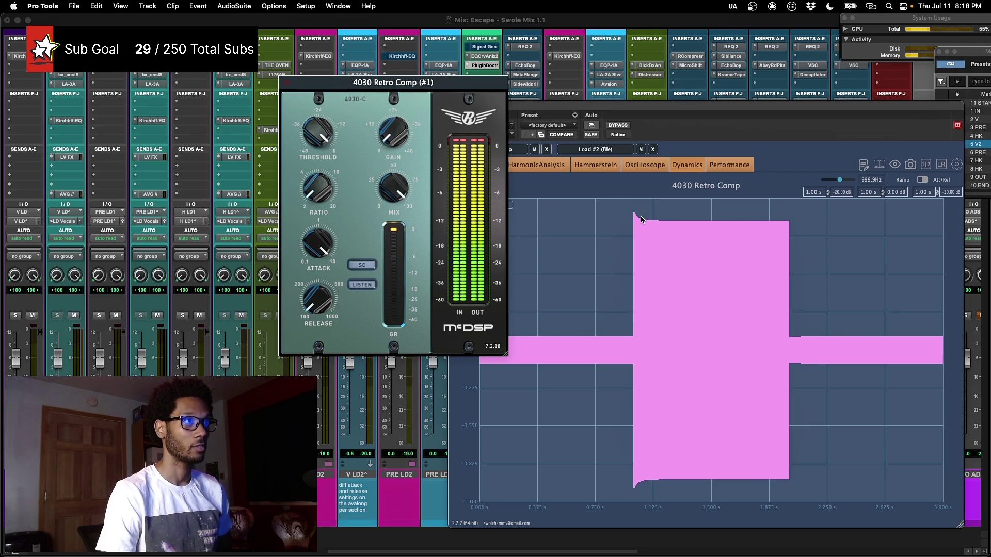
pyautogui.moveTo(327, 152)
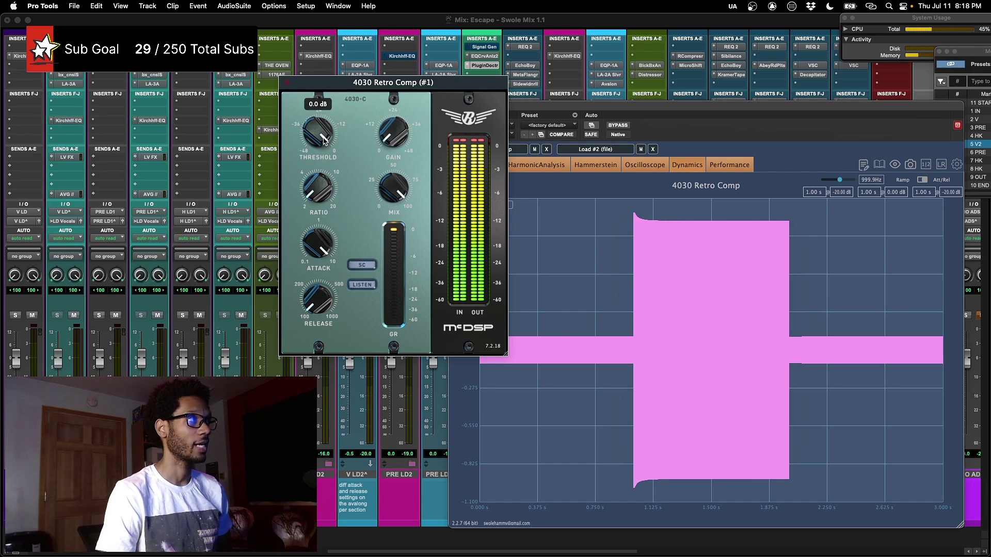
pyautogui.moveTo(324, 140); pyautogui.dragTo(324, 148)
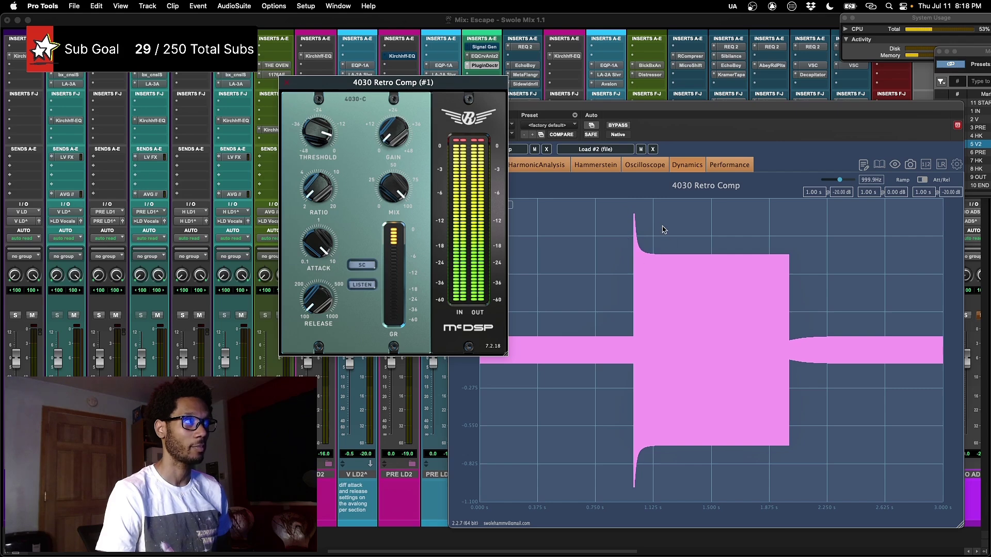
# - Lower the 4030 Retro Comp's attack to 0.10 msec and return it to 10.00 msec to compare the transient response
pyautogui.moveTo(316, 251)
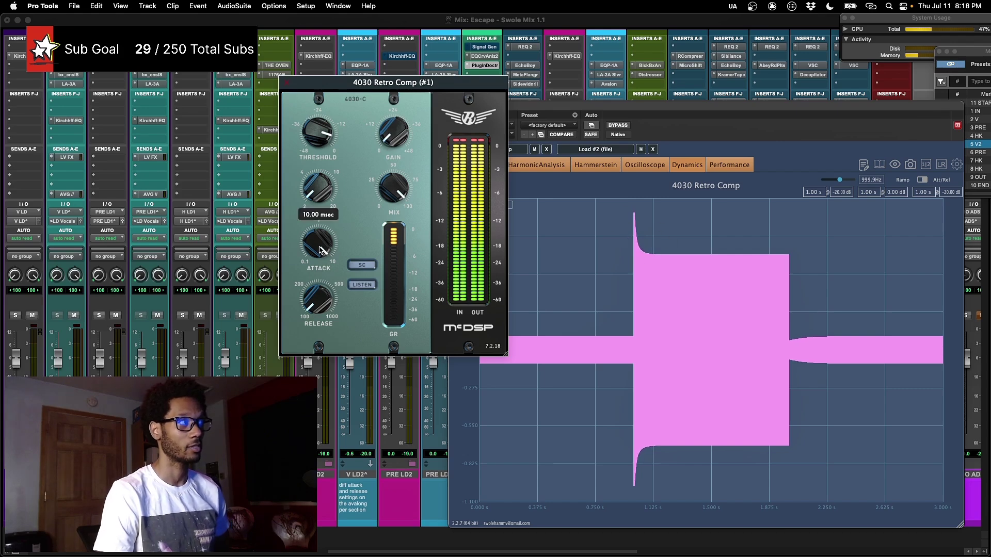
pyautogui.moveTo(320, 250); pyautogui.dragTo(318, 380)
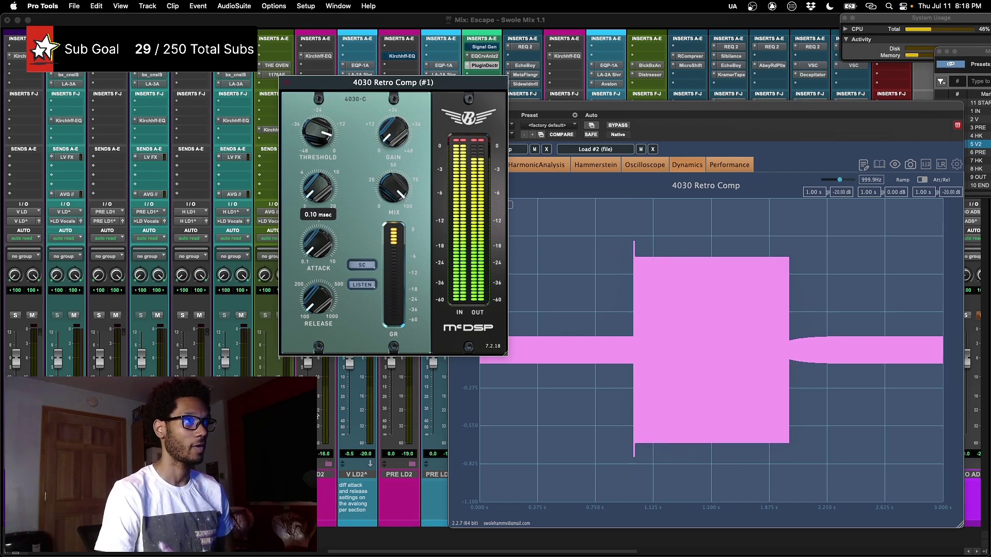
pyautogui.moveTo(316, 414); pyautogui.dragTo(333, 236)
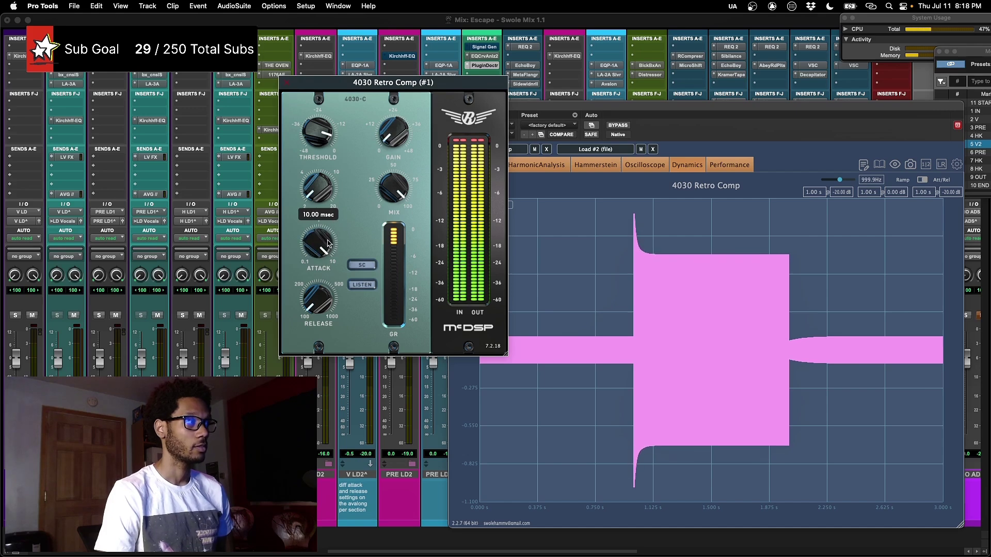
# - Compare the 4030 Retro Comp's release at 1000.0 and 100.0 msec, finishing at the slowest setting
pyautogui.moveTo(317, 297)
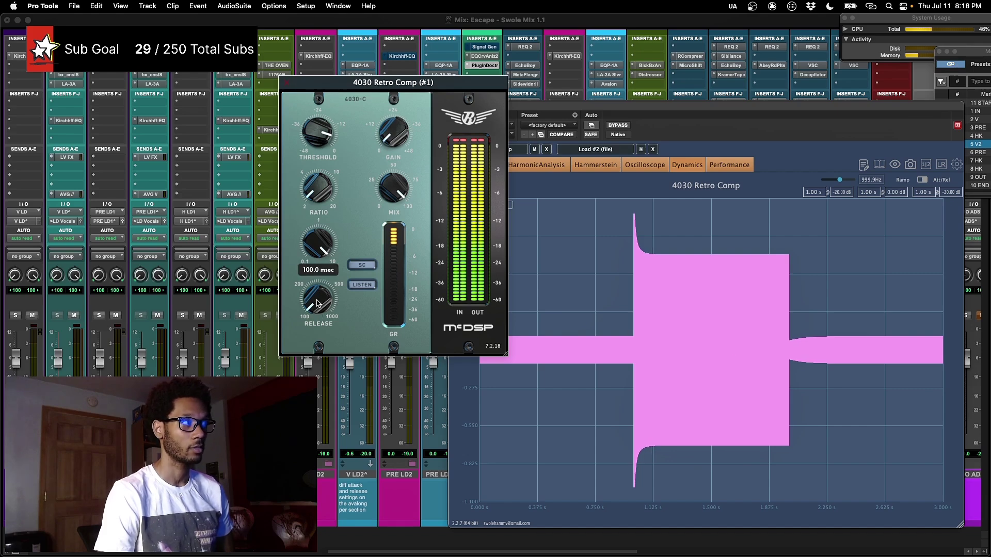
pyautogui.moveTo(317, 302); pyautogui.dragTo(341, 178)
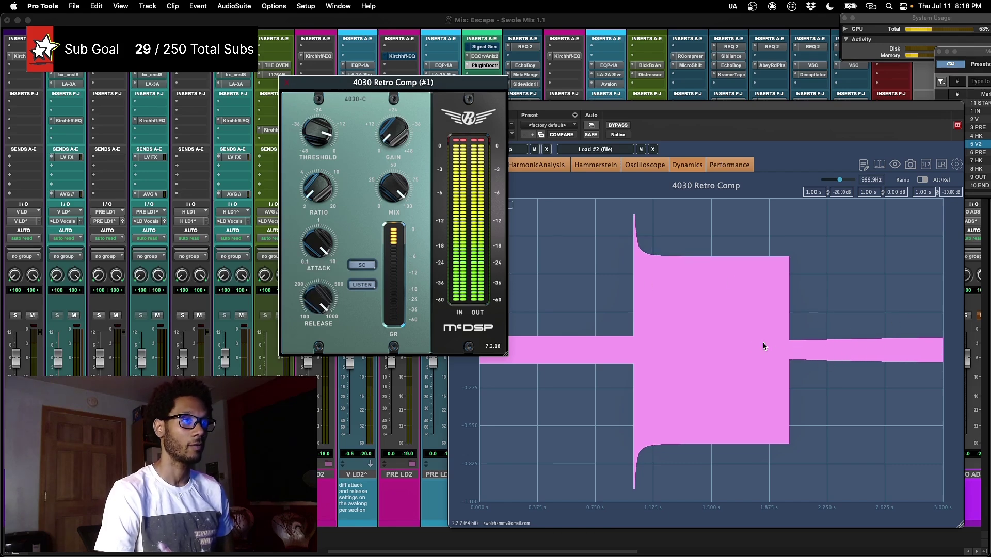
pyautogui.moveTo(318, 298); pyautogui.dragTo(319, 449)
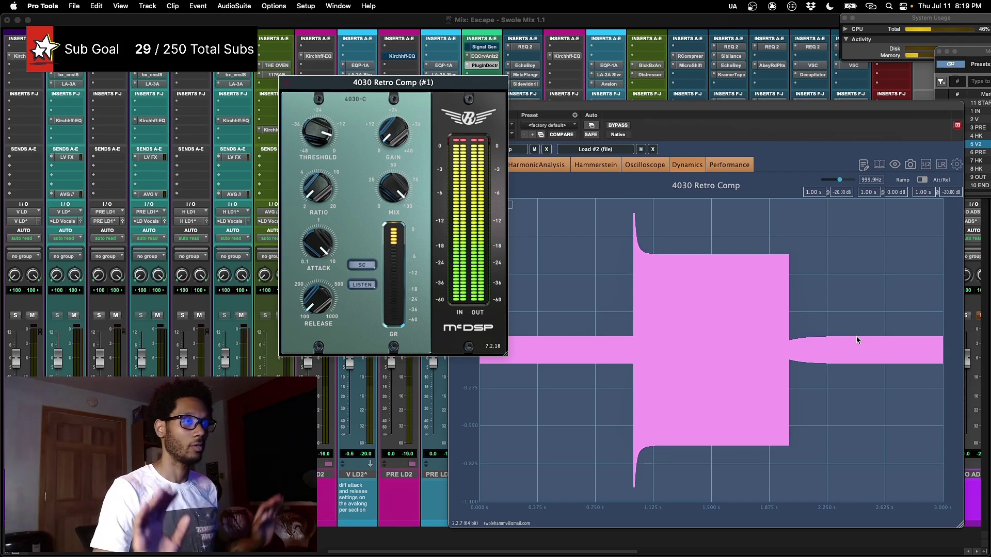
pyautogui.moveTo(337, 300)
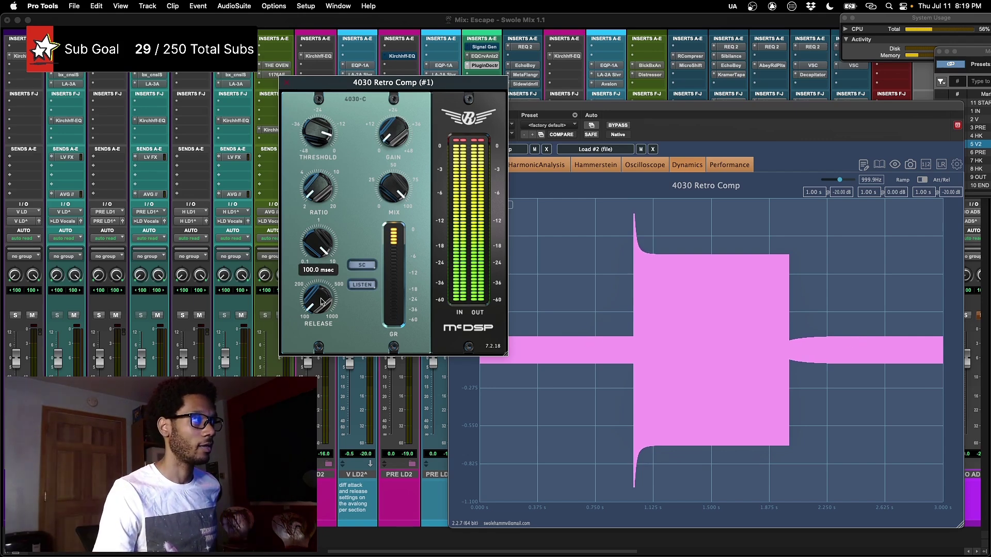
pyautogui.moveTo(321, 301); pyautogui.dragTo(332, 144)
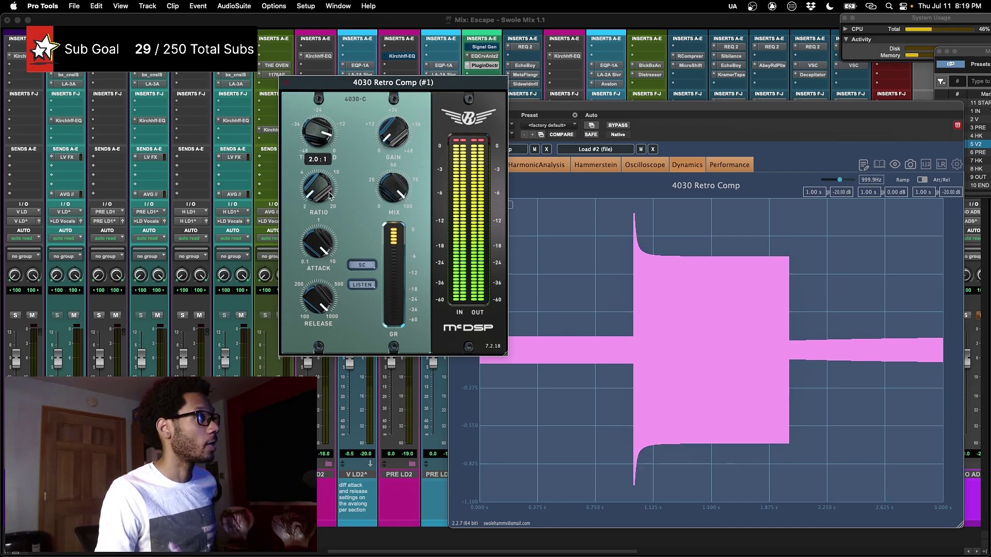
# - Raise the 4030 Retro Comp's ratio to about 3.5:1, close its window and reposition the PluginDoctor window
pyautogui.moveTo(315, 196)
pyautogui.mouseDown()
pyautogui.moveTo(330, 67)
pyautogui.moveTo(325, 196)
pyautogui.mouseUp()
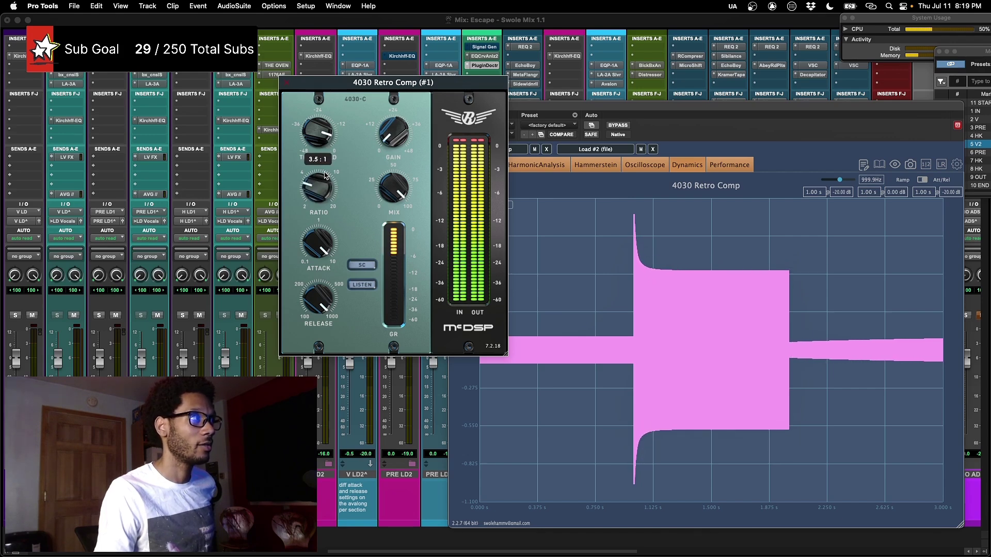
pyautogui.moveTo(325, 237); pyautogui.dragTo(332, 190)
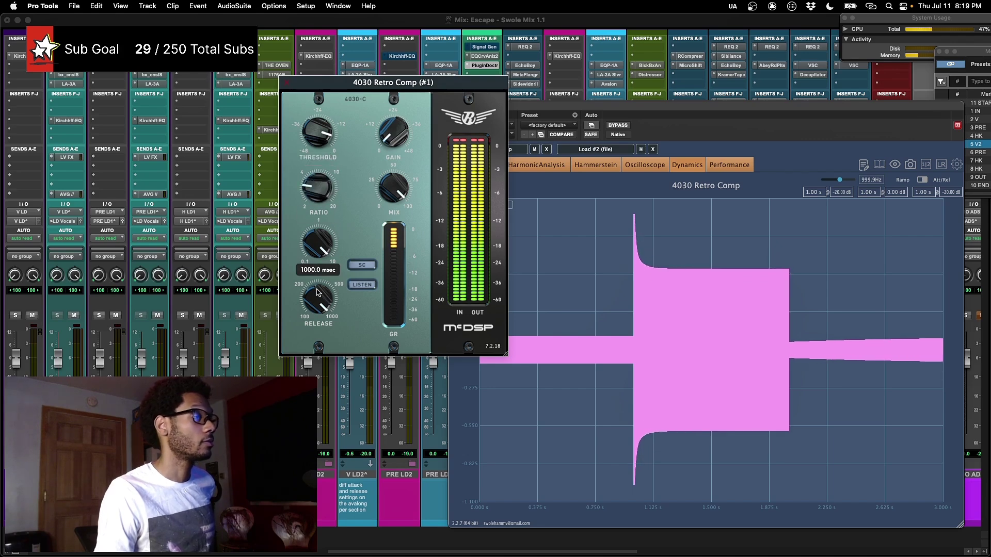
pyautogui.click(287, 84)
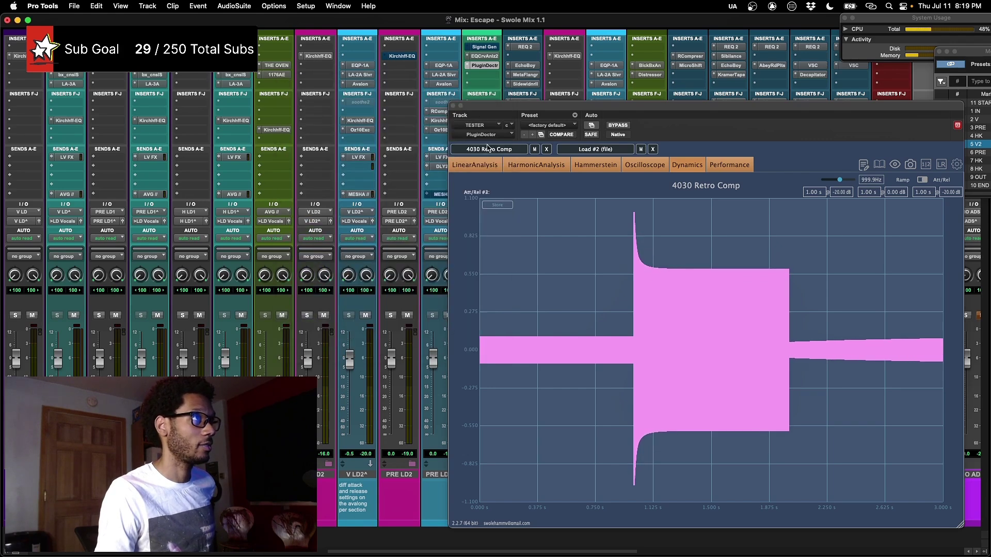
pyautogui.moveTo(519, 109); pyautogui.dragTo(451, 88)
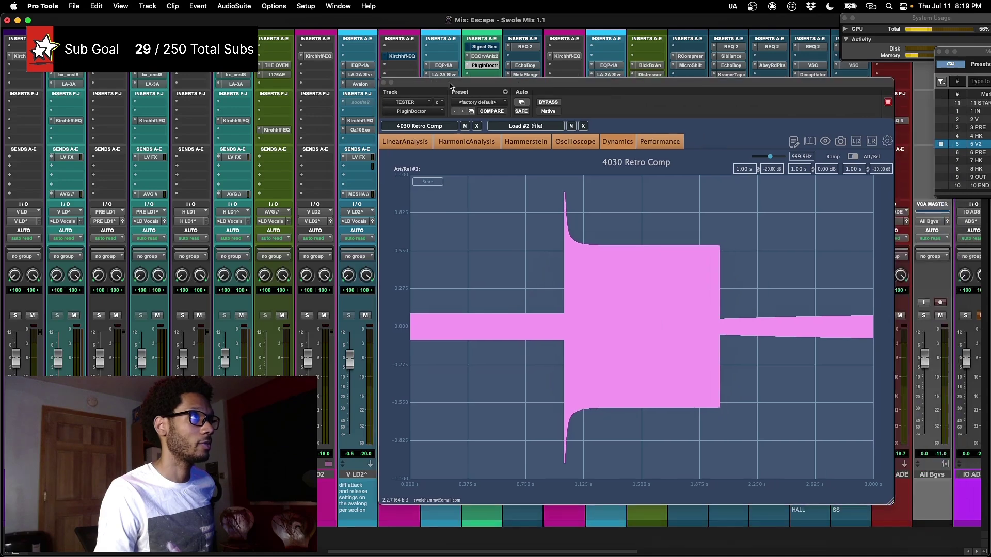
pyautogui.click(424, 115)
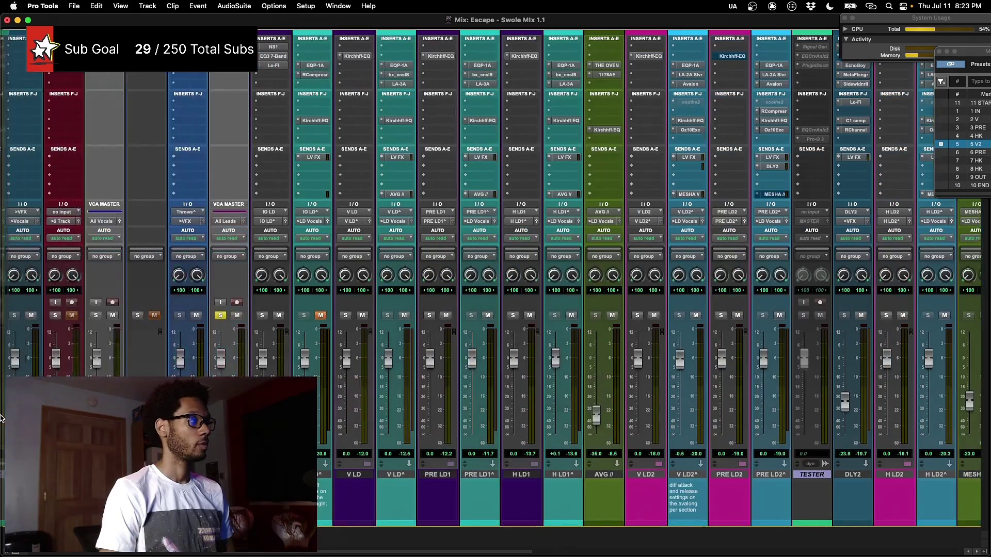
# - Show the Ozone Exciter on PRE LD2^, and inspect the high-pass band of the Kirchhoff-EQ on PRE LD2
pyautogui.hscroll(10, 557, 111)
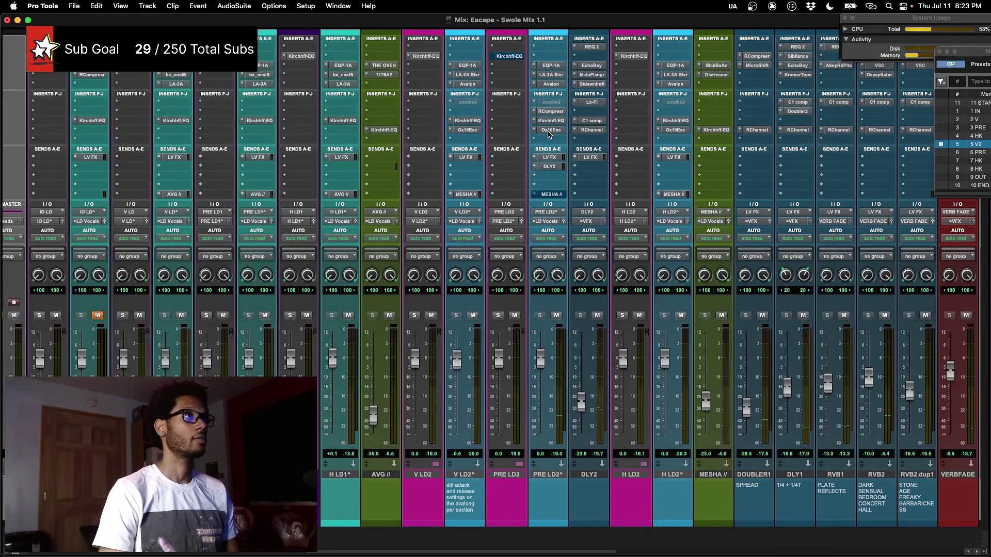
pyautogui.click(550, 130)
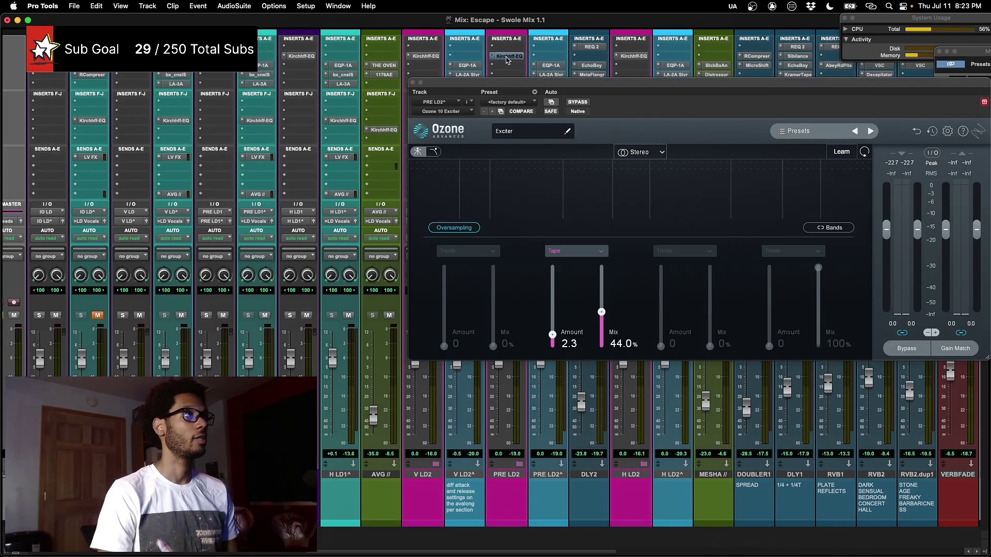
pyautogui.click(506, 58)
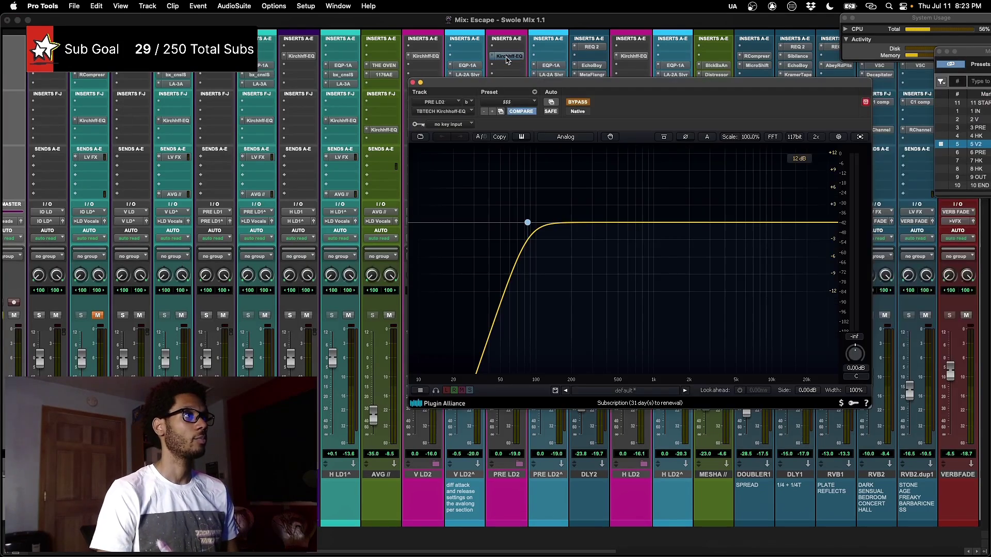
pyautogui.click(527, 222)
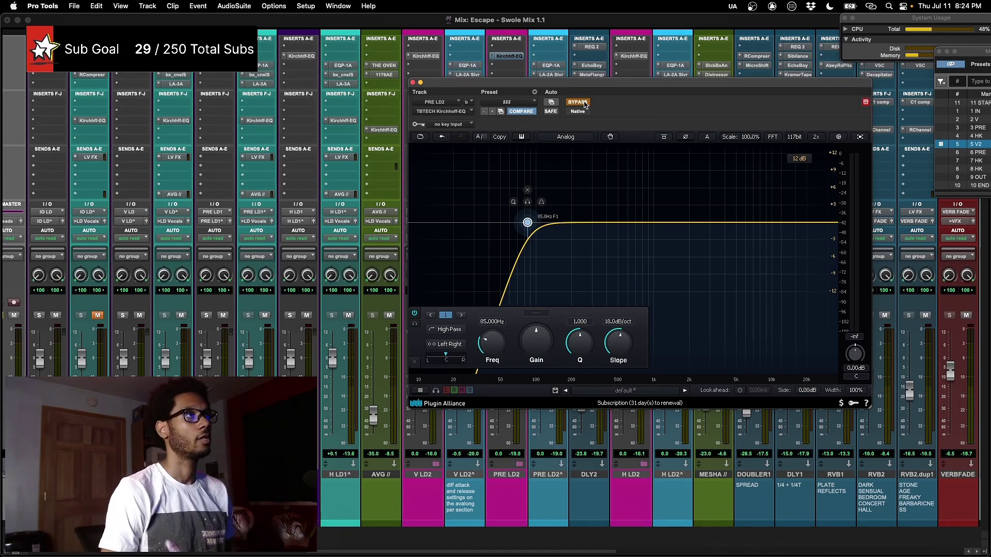
# - Play the mix while toggling the PRE LD2 Kirchhoff-EQ's bypass, leave the EQ active, and close its window
pyautogui.press('space')
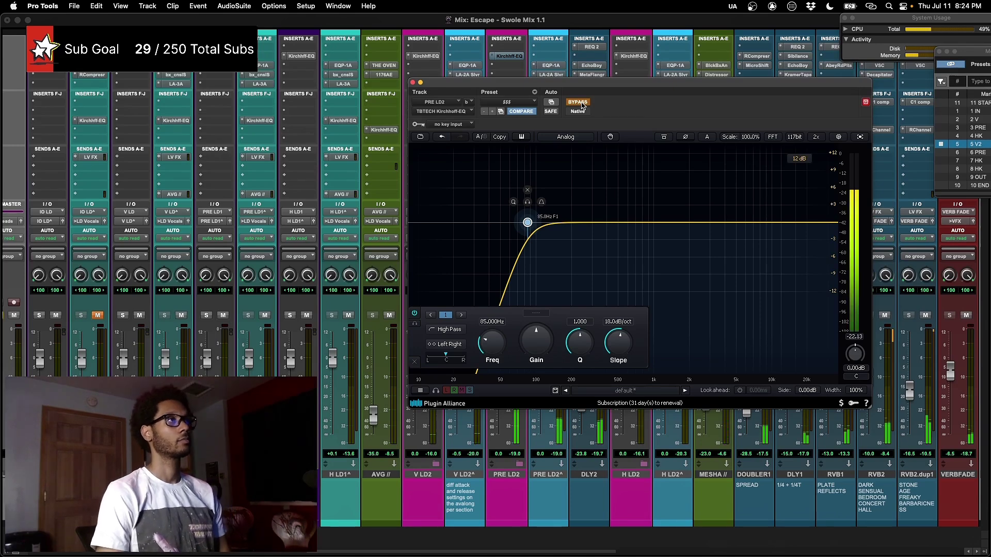
pyautogui.moveTo(582, 105); pyautogui.dragTo(545, 111)
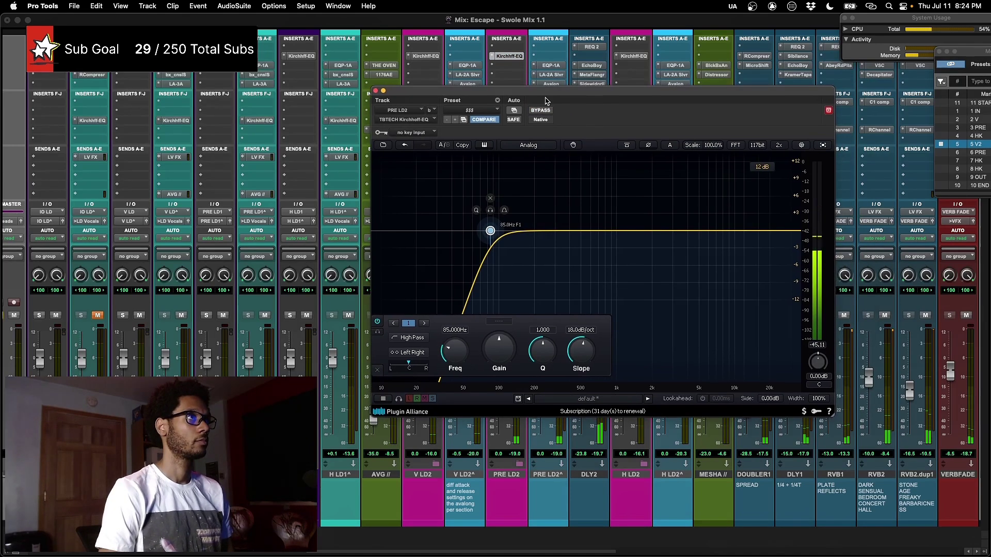
pyautogui.click(541, 111)
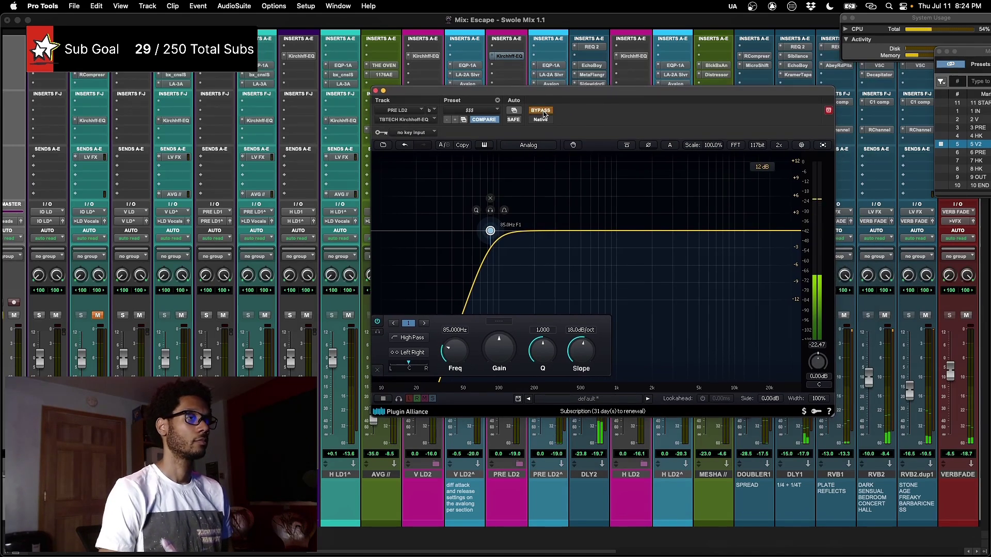
pyautogui.click(542, 112)
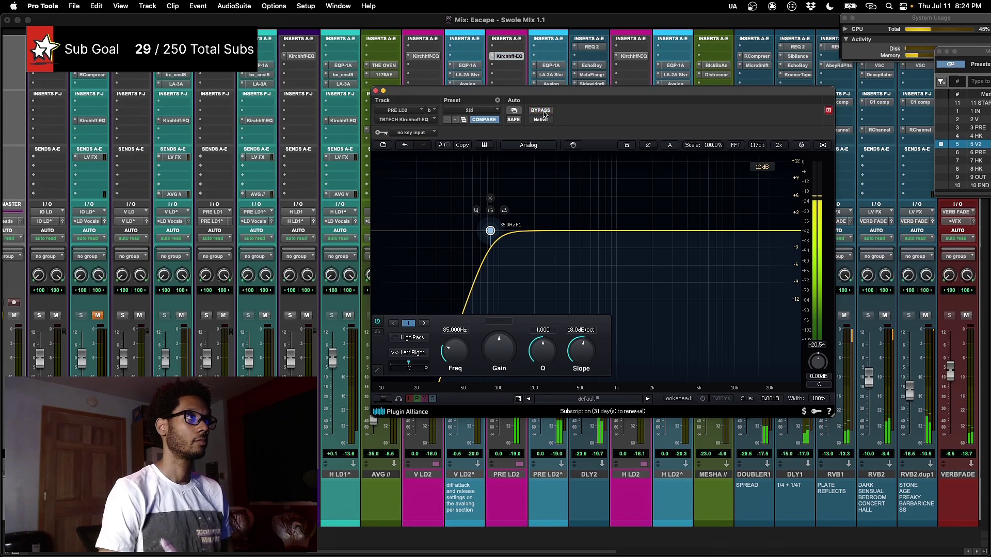
pyautogui.click(505, 56)
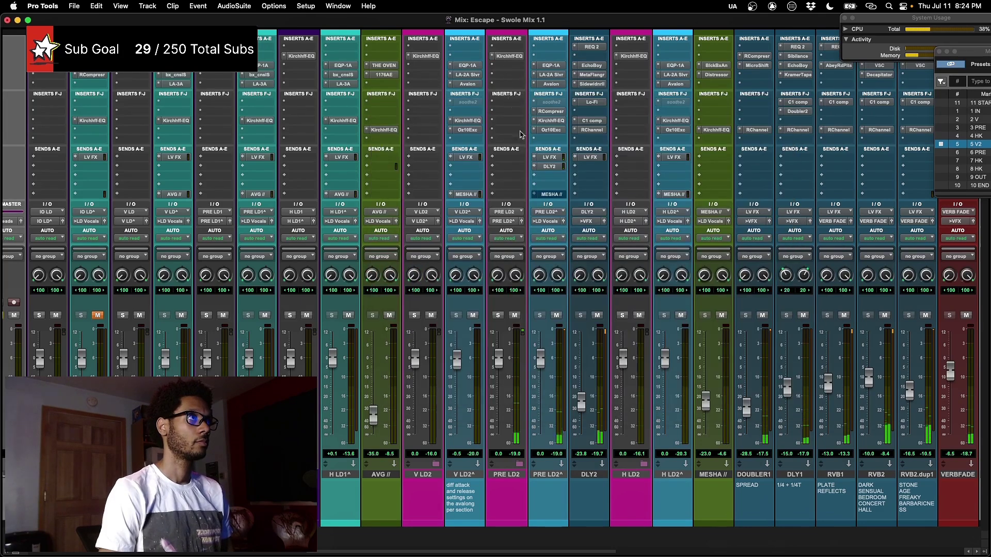
# - Open the PRE LD2^ send to MESHA // and inspect the Black Box HG-2MS on the MESHA // track
pyautogui.click(551, 195)
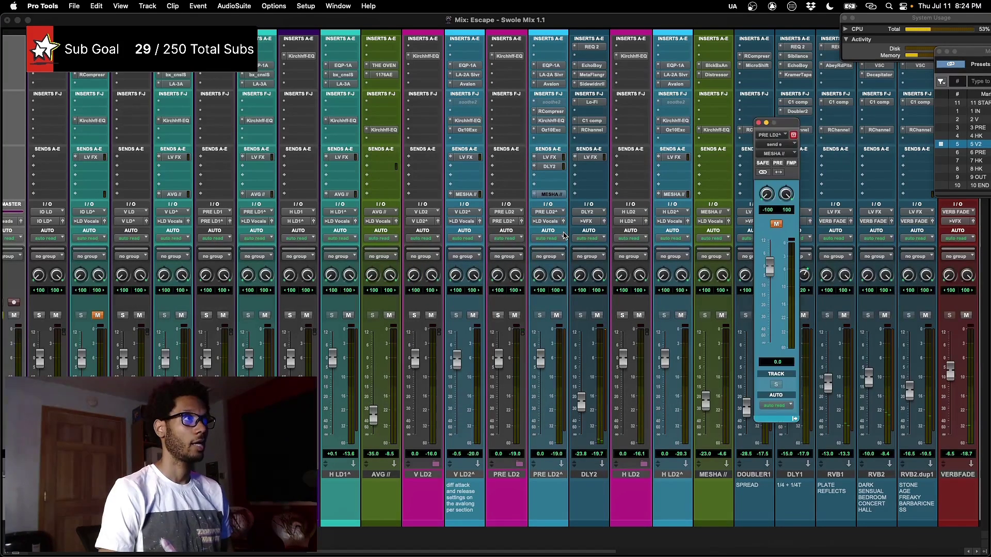
pyautogui.hscroll(2, 565, 235)
pyautogui.hscroll(5, 565, 236)
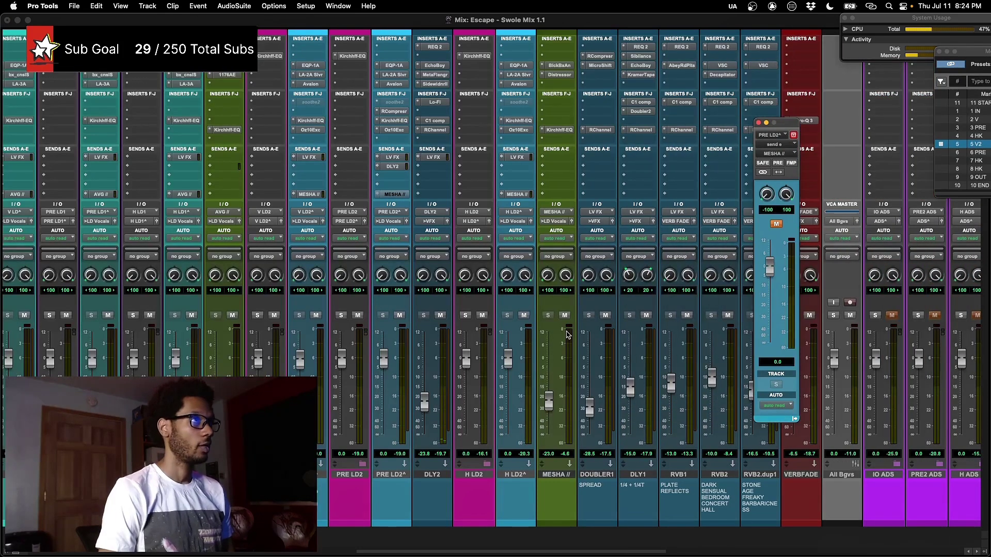
pyautogui.click(560, 66)
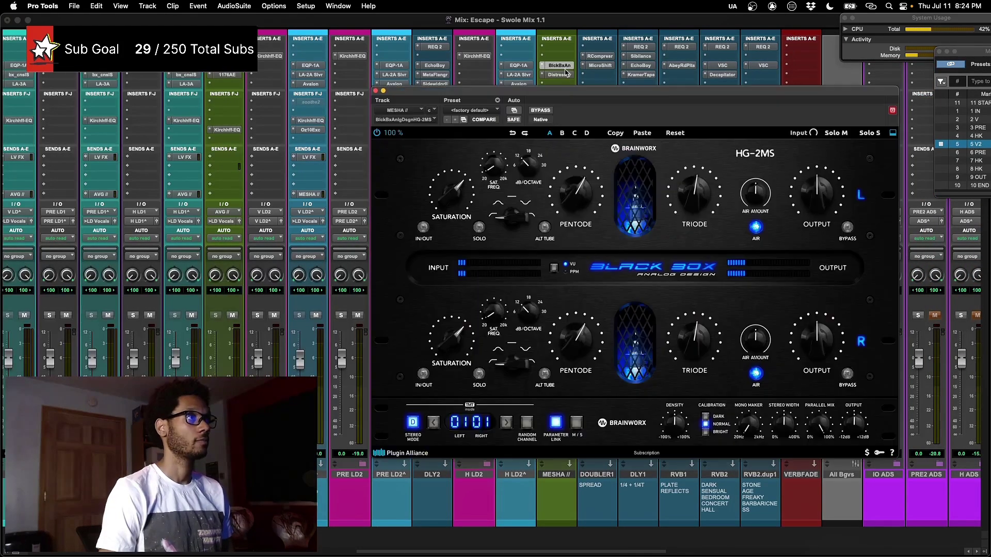
pyautogui.moveTo(571, 96); pyautogui.dragTo(536, 78)
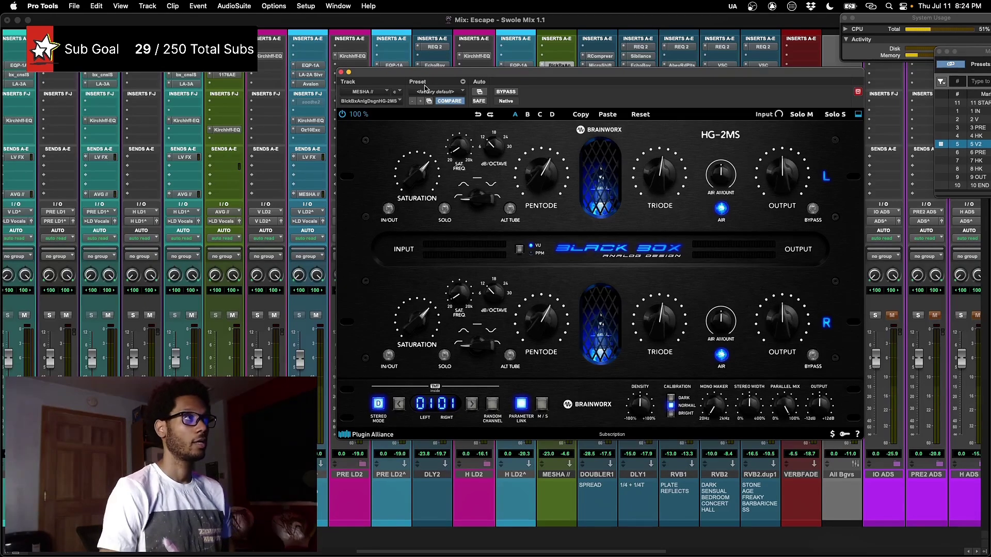
pyautogui.click(342, 75)
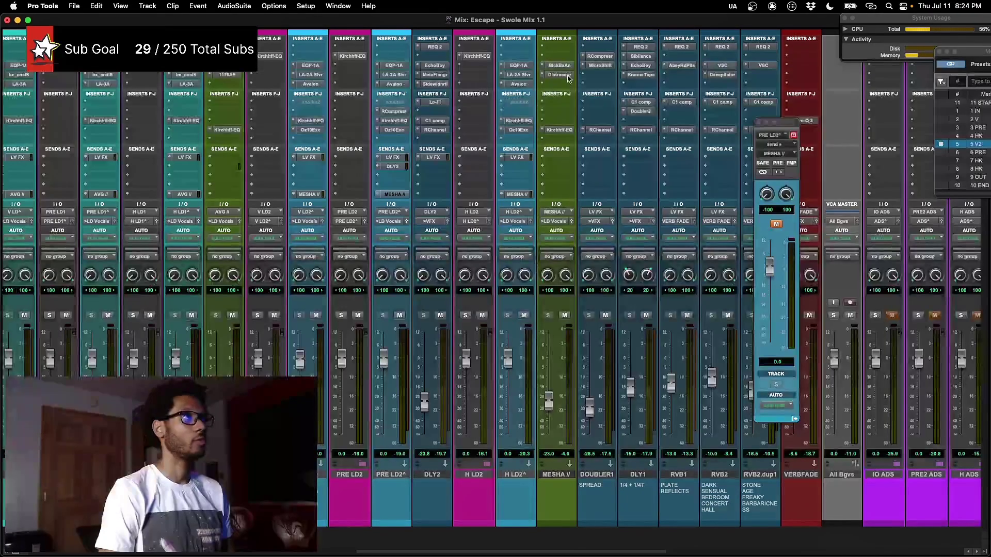
# - Open the Distressor on MESHA //, unmute the PRE LD2^ send feeding that track, and close the send window
pyautogui.click(556, 75)
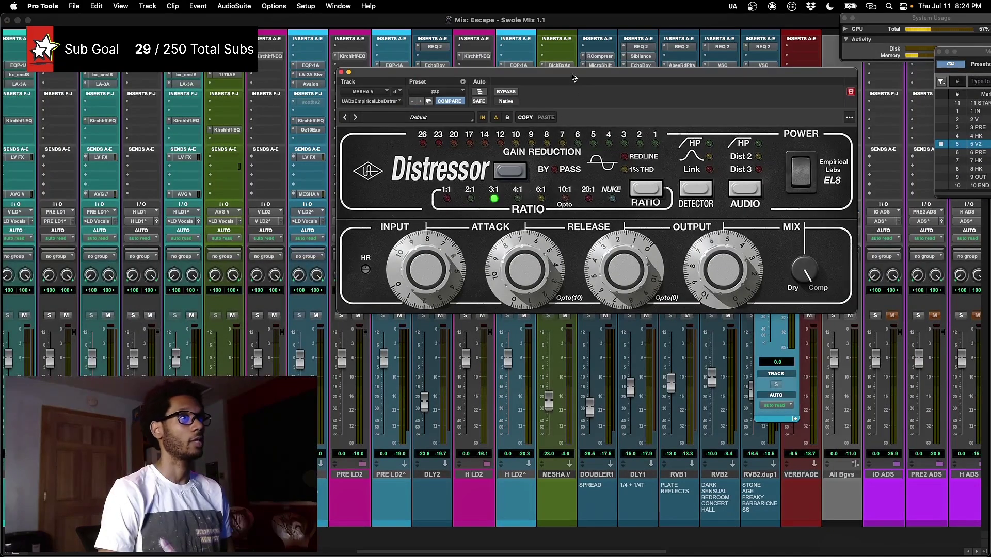
pyautogui.moveTo(571, 77); pyautogui.dragTo(454, 169)
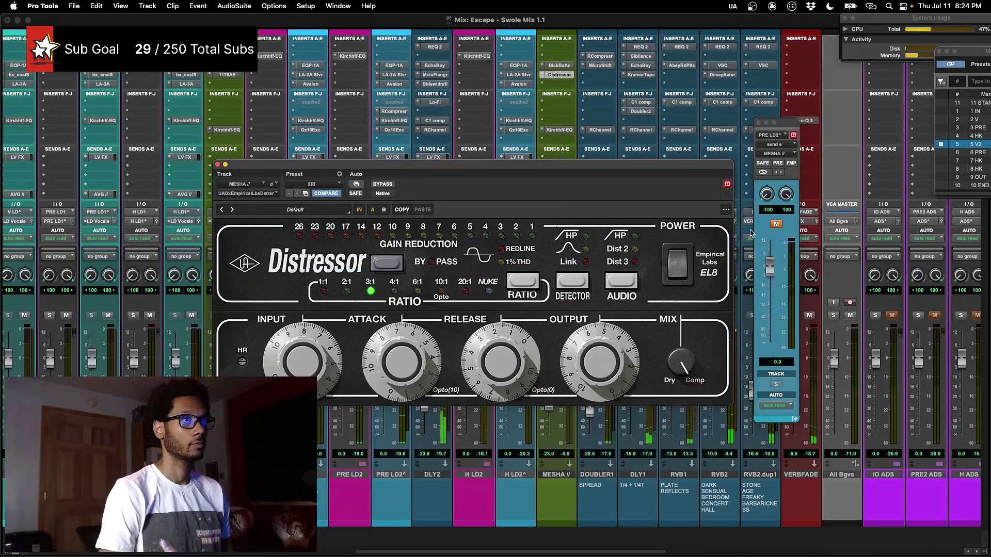
pyautogui.click(776, 224)
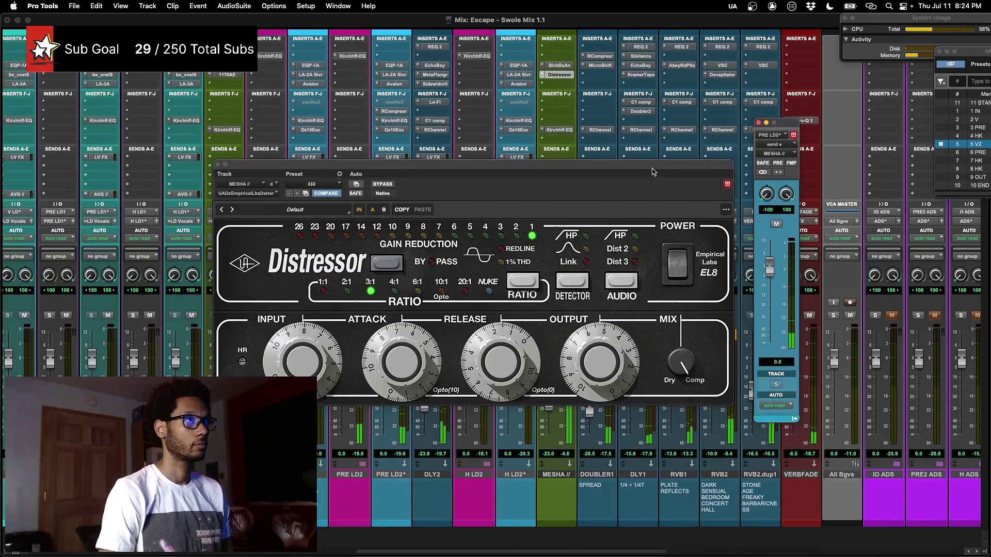
pyautogui.moveTo(654, 173); pyautogui.dragTo(669, 193)
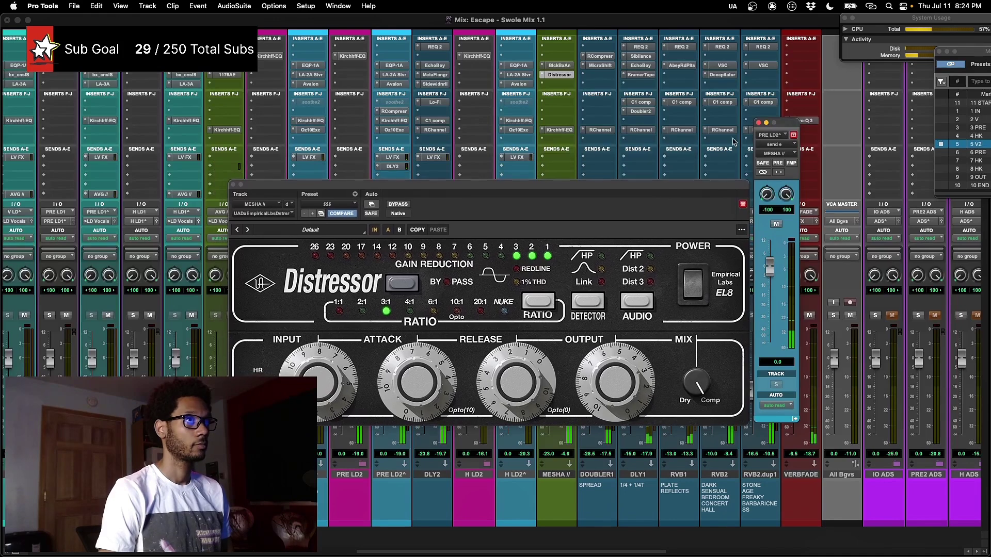
pyautogui.click(758, 122)
pyautogui.moveTo(562, 185); pyautogui.dragTo(306, 185)
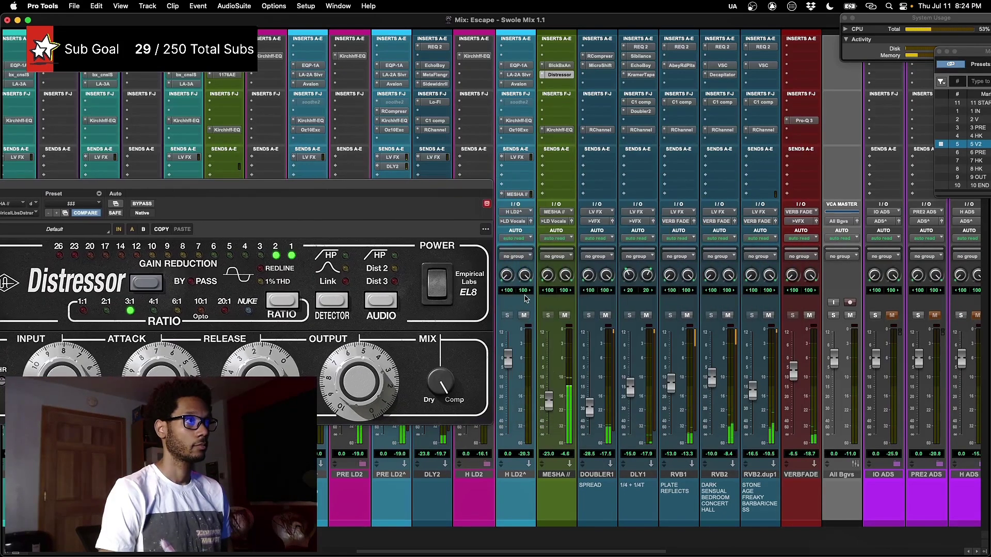
# - Open the MESHA // output window beside the Distressor, and mute and unmute the track to compare its contribution
pyautogui.click(573, 222)
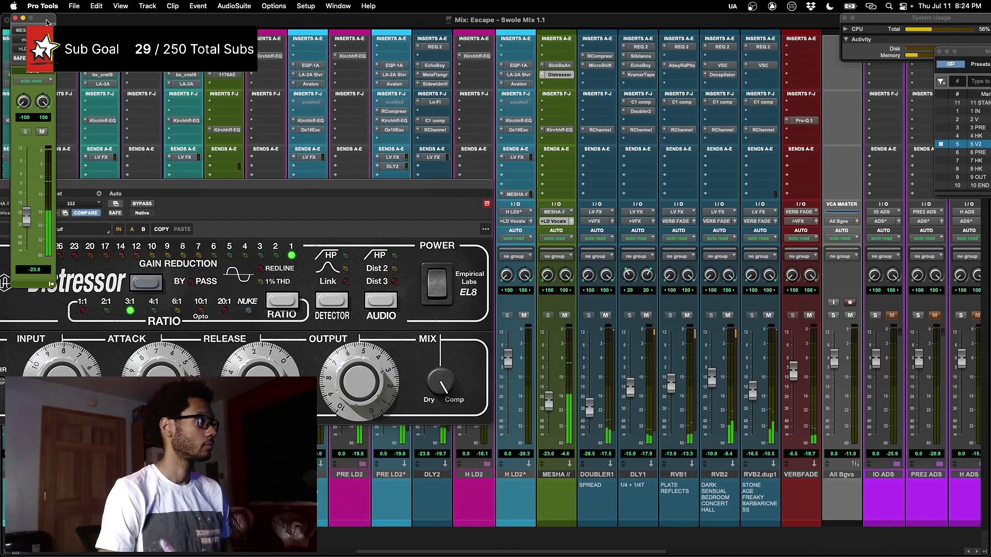
pyautogui.moveTo(53, 18); pyautogui.dragTo(876, 179)
pyautogui.moveTo(443, 192); pyautogui.dragTo(741, 180)
pyautogui.click(864, 295)
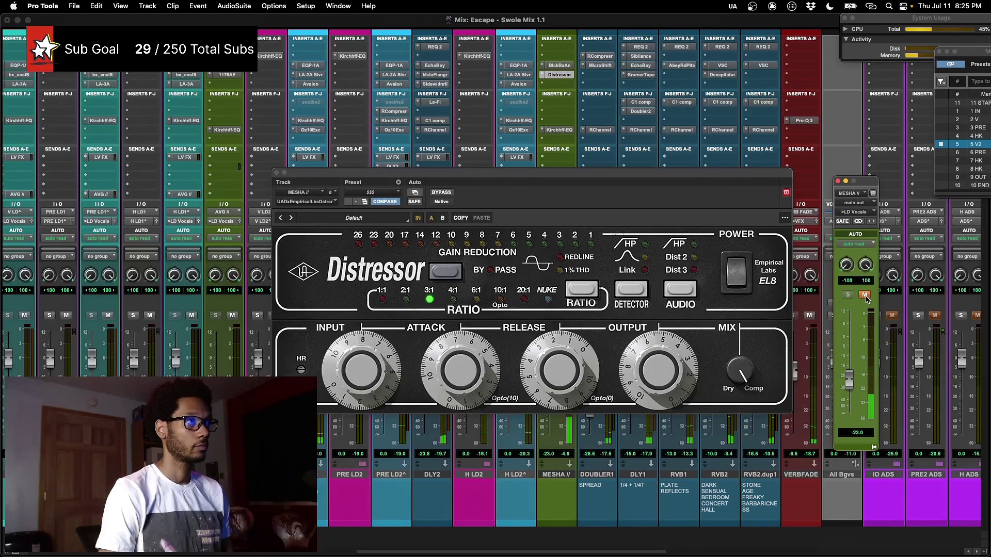
pyautogui.click(865, 295)
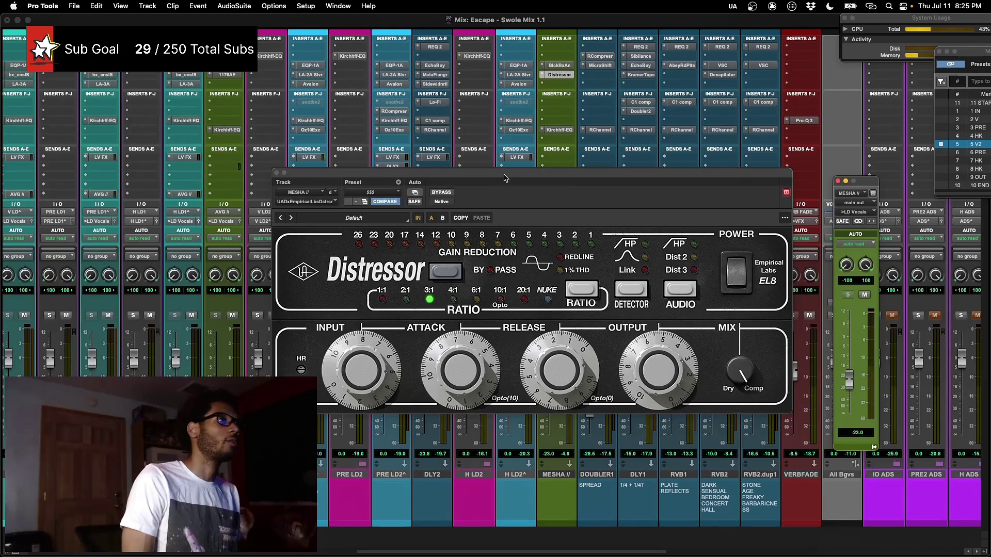
# - Reposition the Distressor window and toggle the MESHA // mute twice during playback, leaving the track unmuted
pyautogui.moveTo(505, 178); pyautogui.dragTo(504, 217)
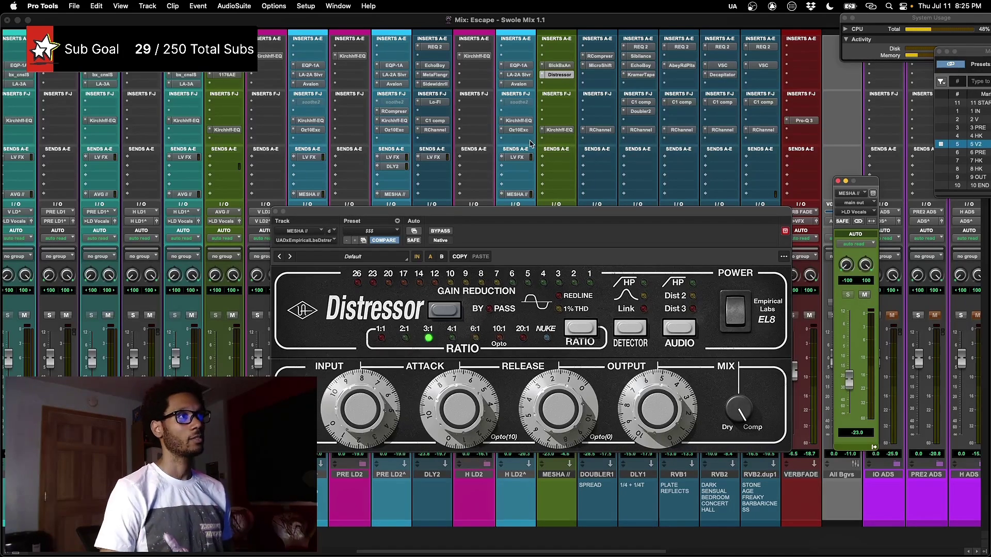
pyautogui.click(864, 295)
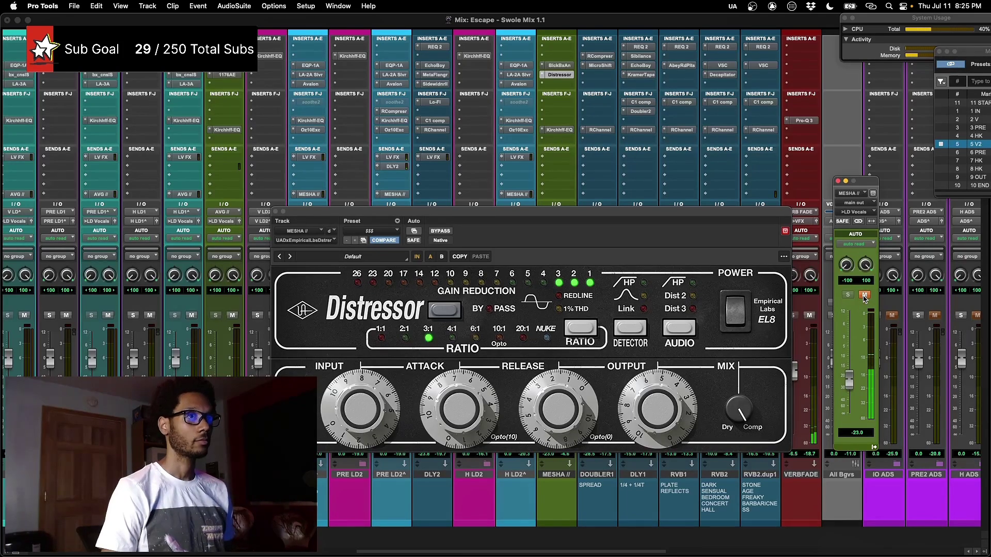
pyautogui.click(864, 294)
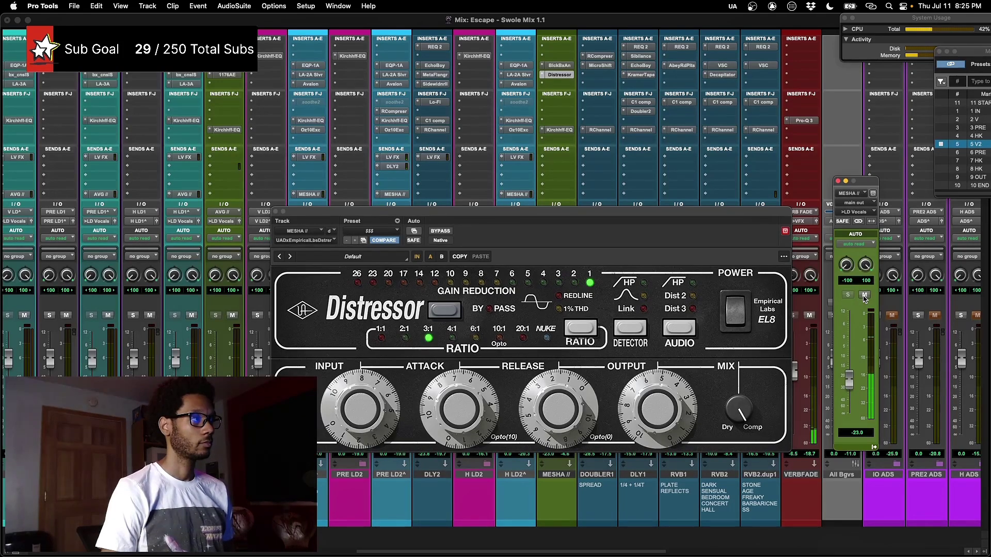
pyautogui.click(864, 295)
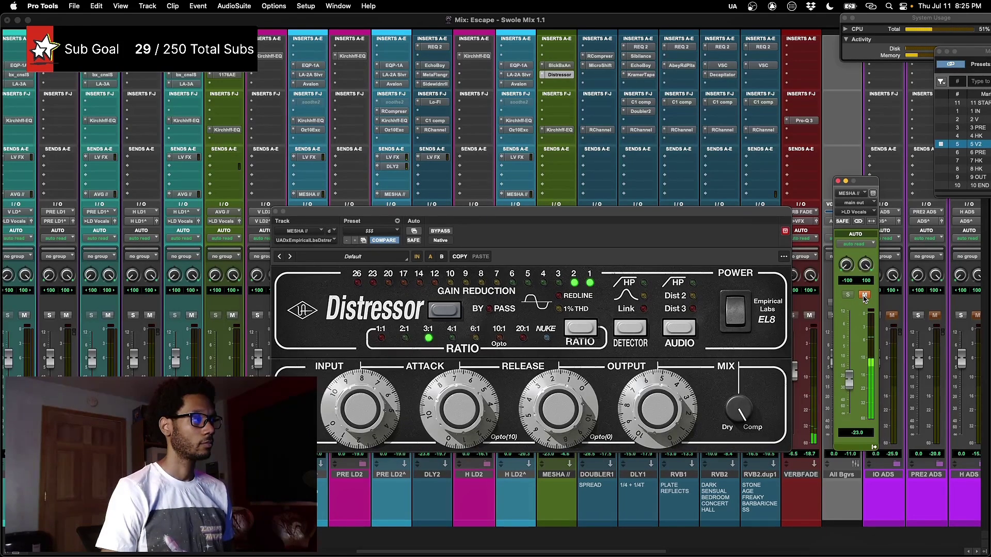
pyautogui.click(864, 295)
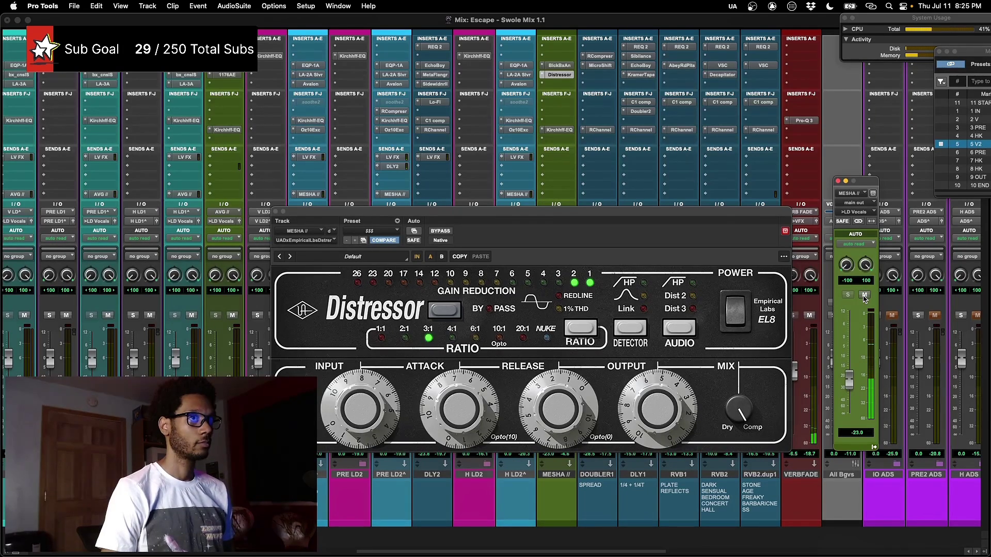
# - Check the Black Box HG-2MS on MESHA // briefly, and bring up that track's Kirchhoff-EQ
pyautogui.click(559, 65)
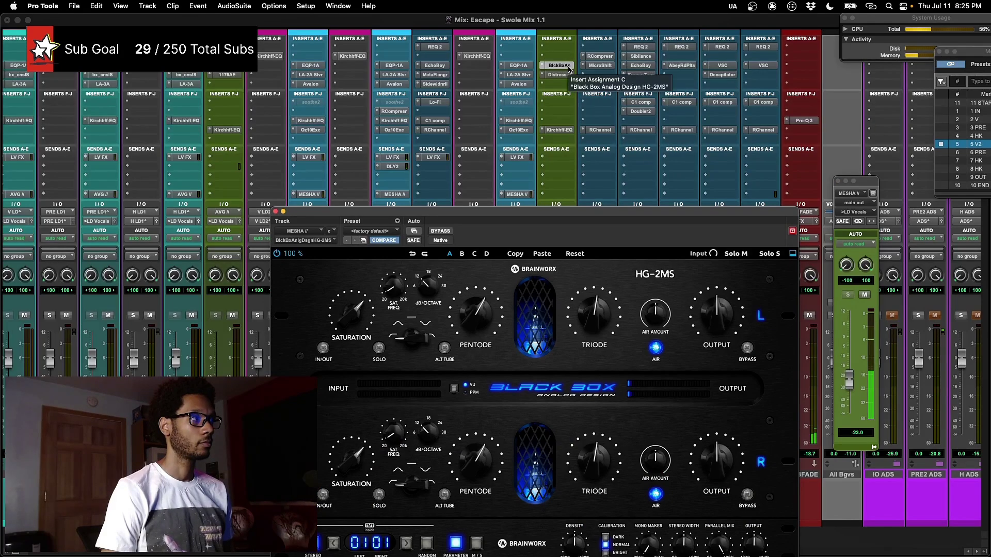
pyautogui.click(568, 68)
pyautogui.click(558, 129)
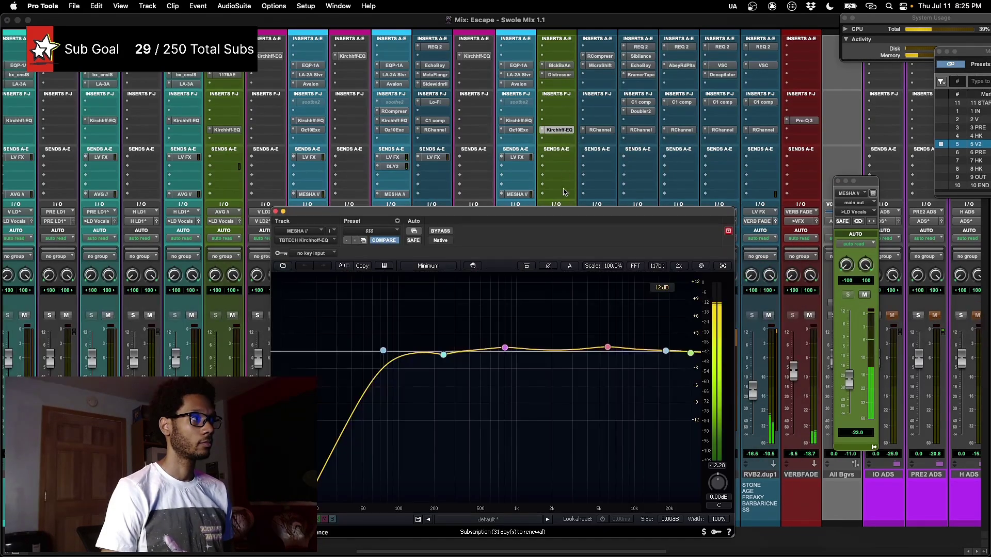
pyautogui.moveTo(565, 216); pyautogui.dragTo(577, 164)
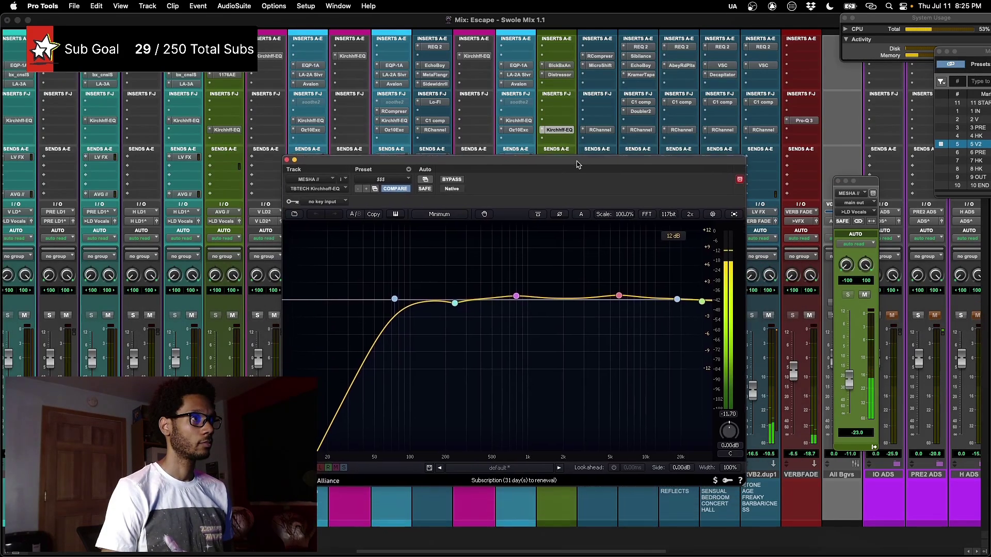
# - Compare the MESHA // Kirchhoff-EQ bypassed and engaged during playback, leave it engaged, and close the floating windows
pyautogui.click(453, 181)
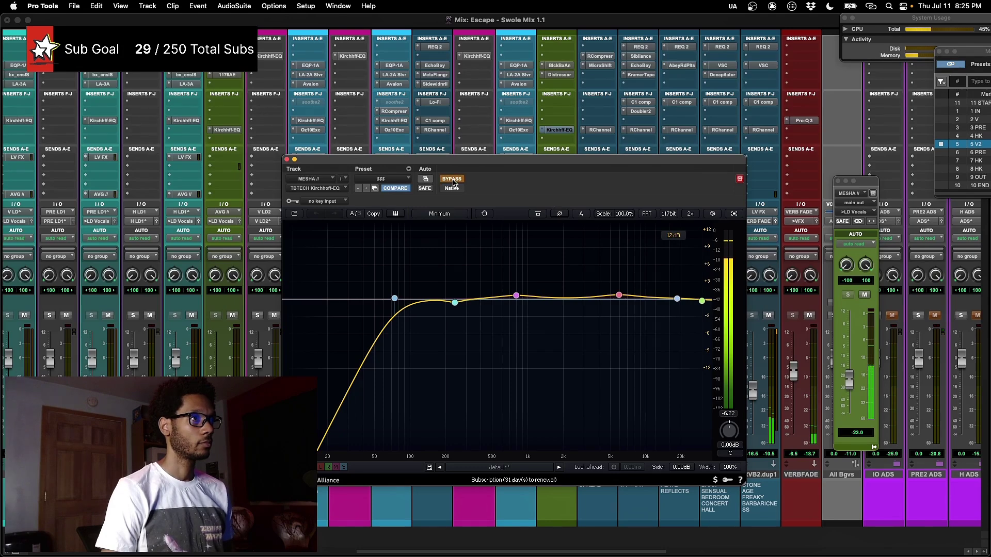
pyautogui.click(453, 181)
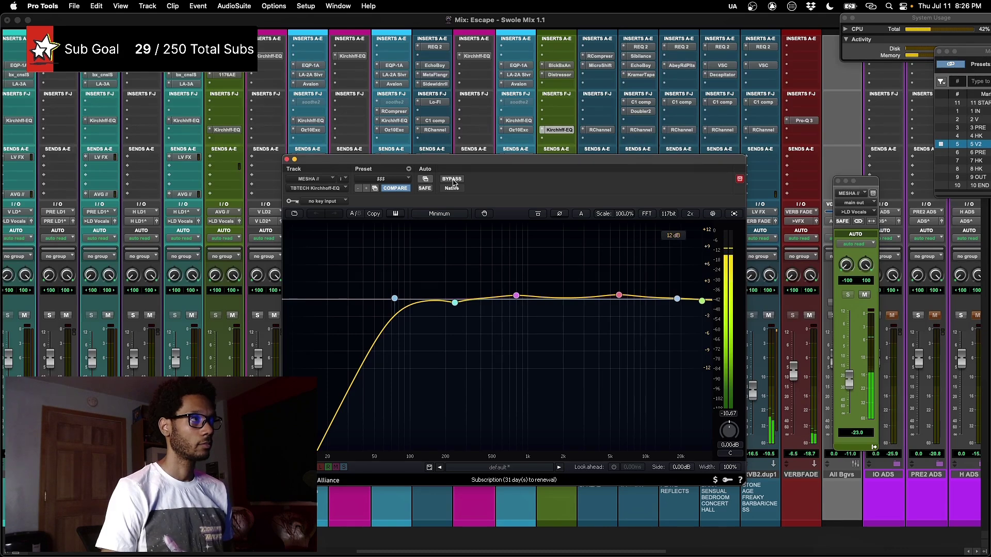
pyautogui.click(453, 181)
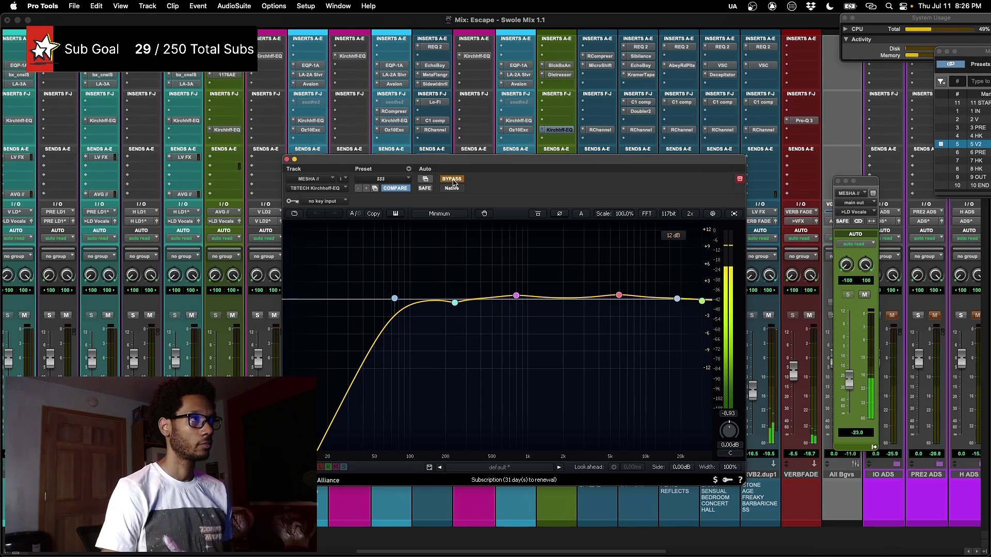
pyautogui.click(453, 180)
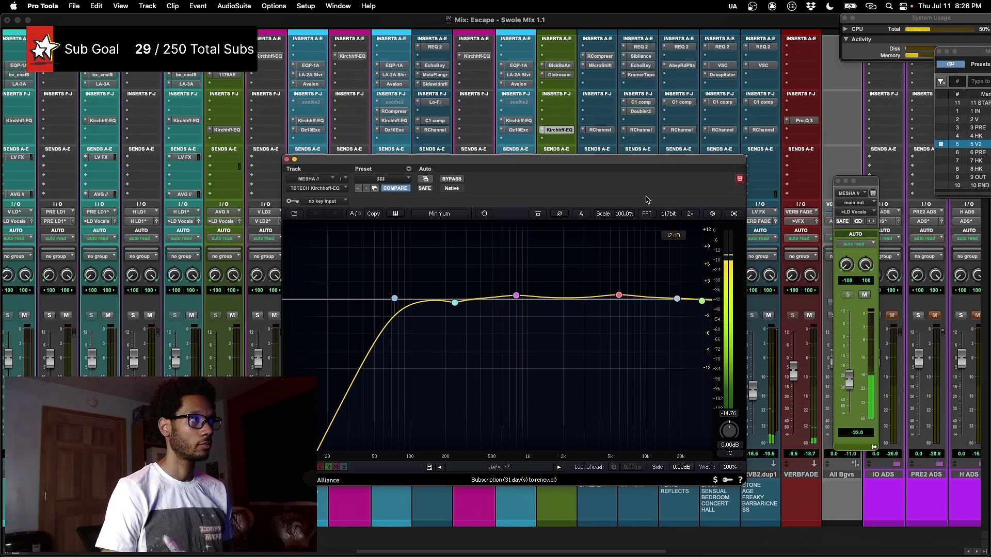
pyautogui.press('alt+super+w')
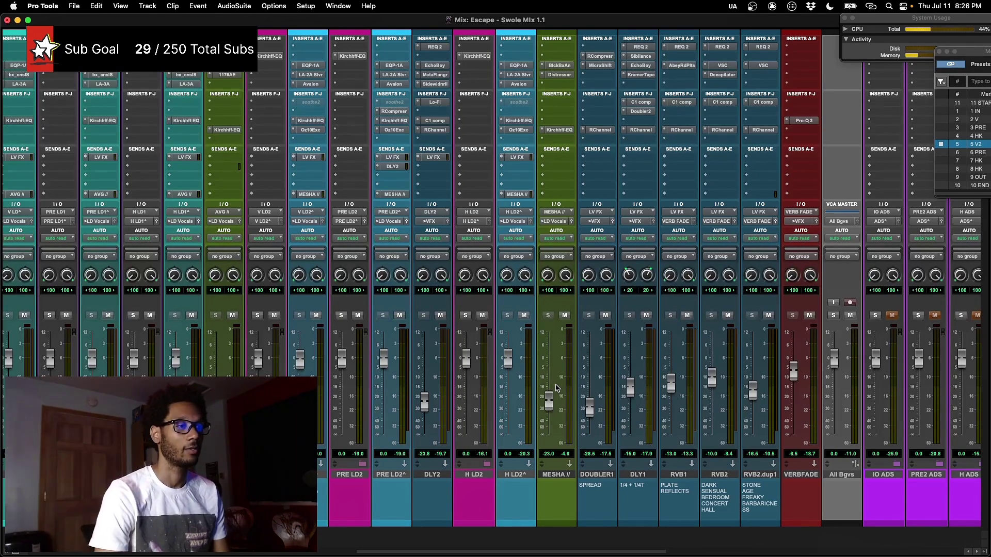
# - Solo the 2 Track VCA master alongside the already soloed All Leads and start playback from the intro
pyautogui.hscroll(2, 534, 349)
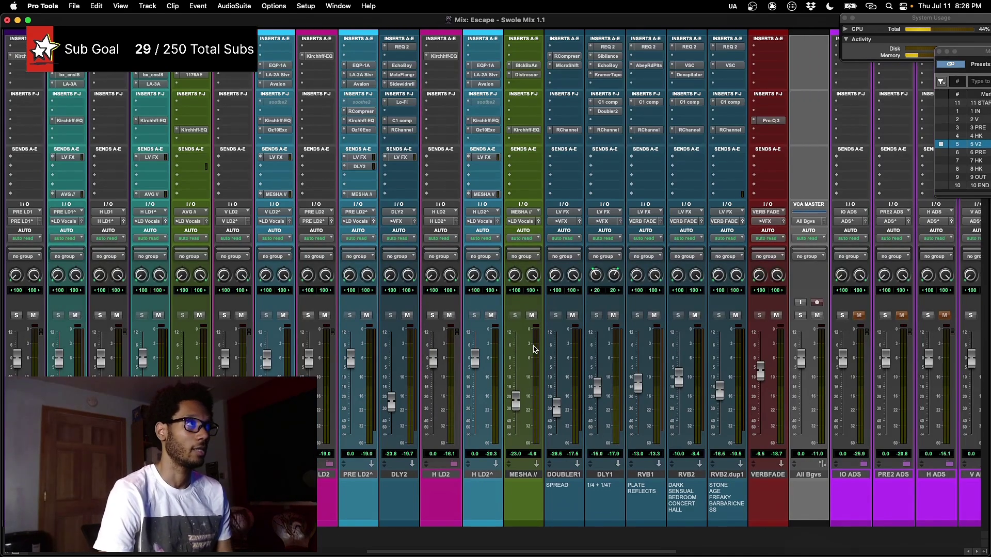
pyautogui.hscroll(-6, 504, 277)
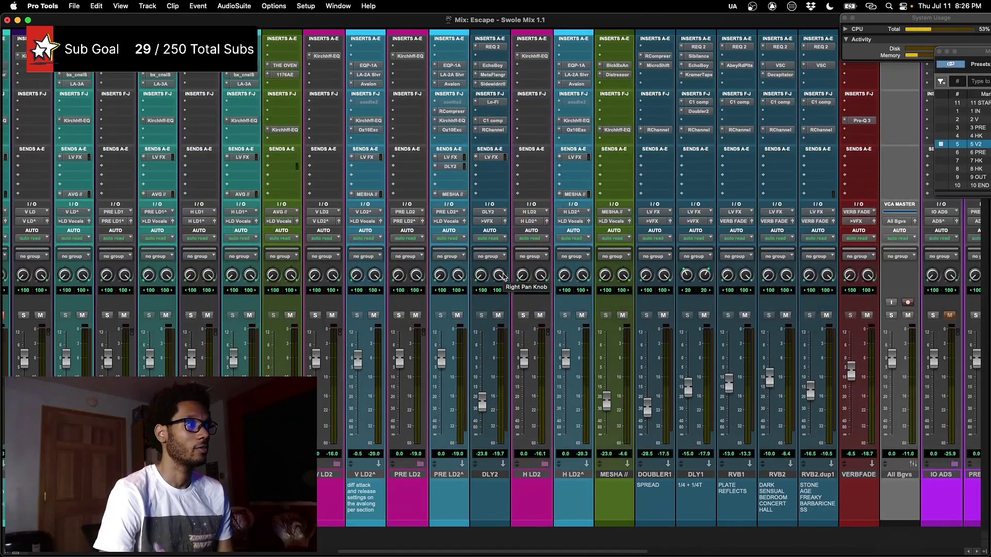
pyautogui.hscroll(20, 504, 278)
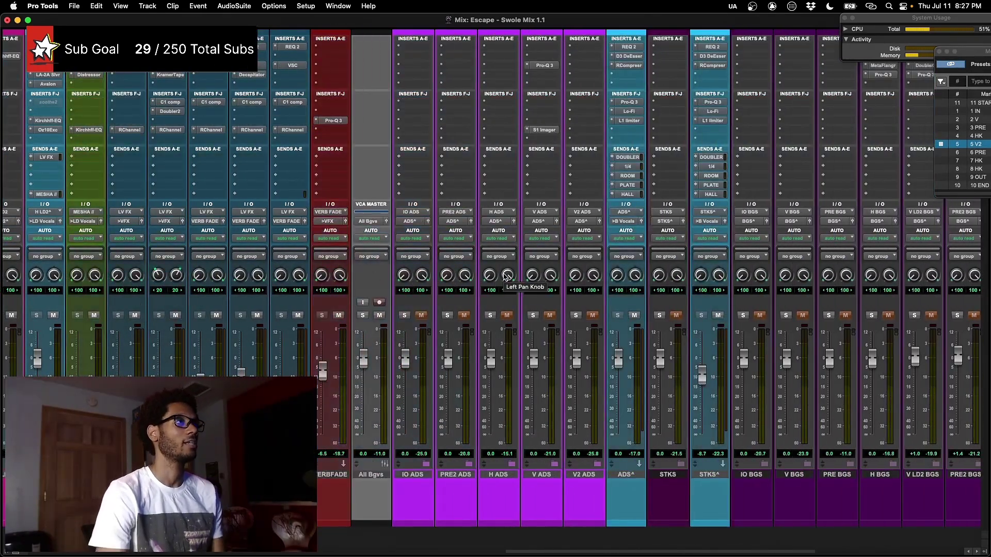
pyautogui.press('super+equal')
pyautogui.scroll(3, 505, 276)
pyautogui.hscroll(-10, 505, 276)
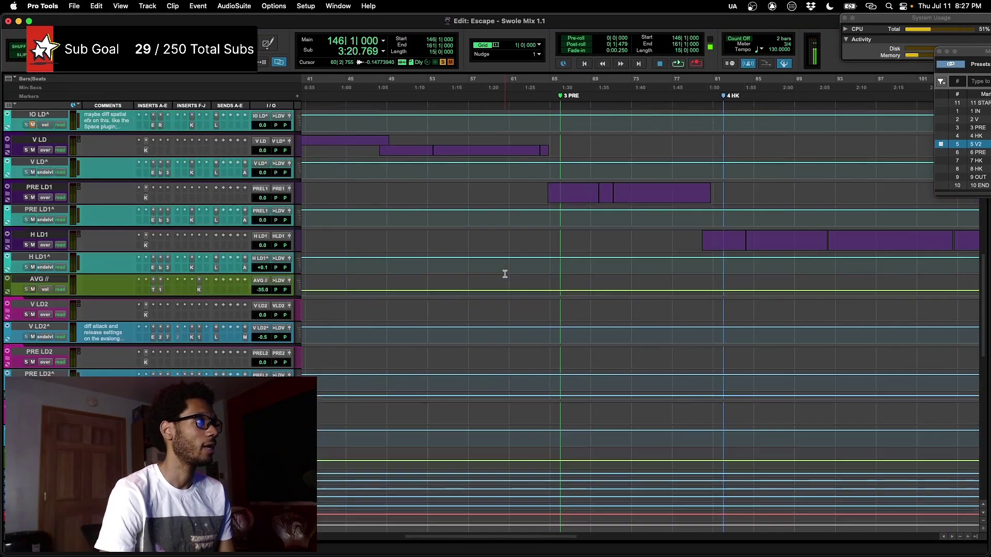
pyautogui.press('super+equal')
pyautogui.hscroll(-20, 506, 277)
pyautogui.hscroll(-20, 506, 276)
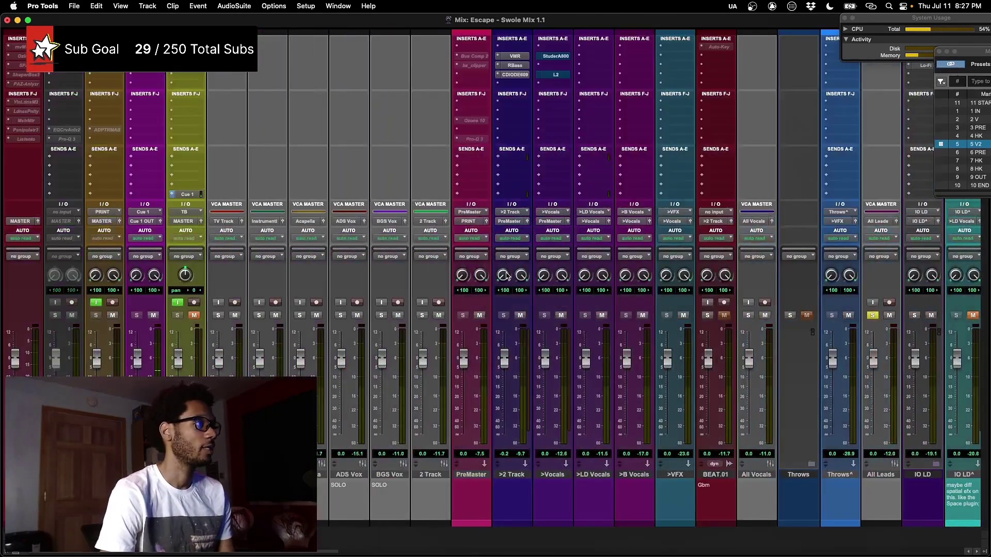
pyautogui.click(422, 315)
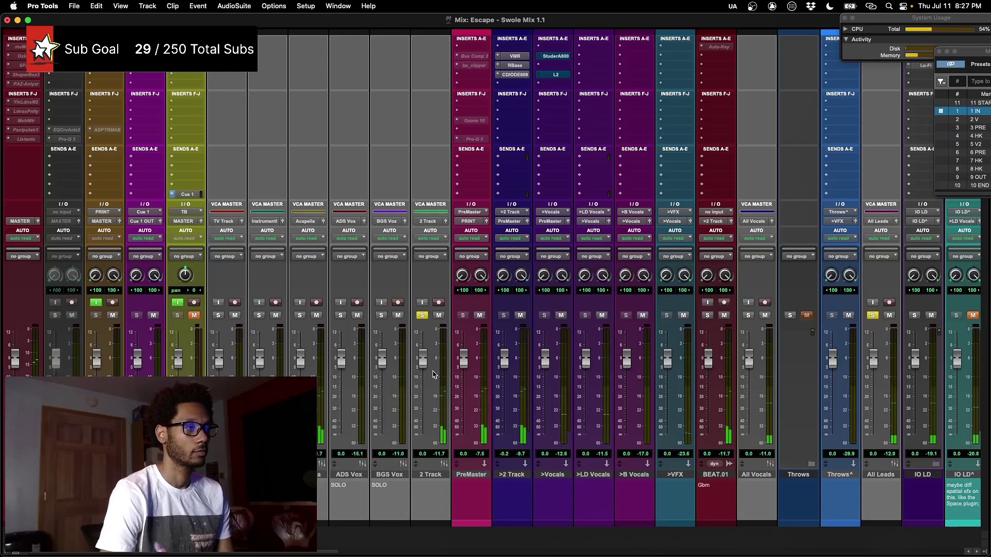
# - Inspect the TMT channel selector of the bx_console SSL 4000 G on V LD^, and close the plugin
pyautogui.hscroll(18, 518, 373)
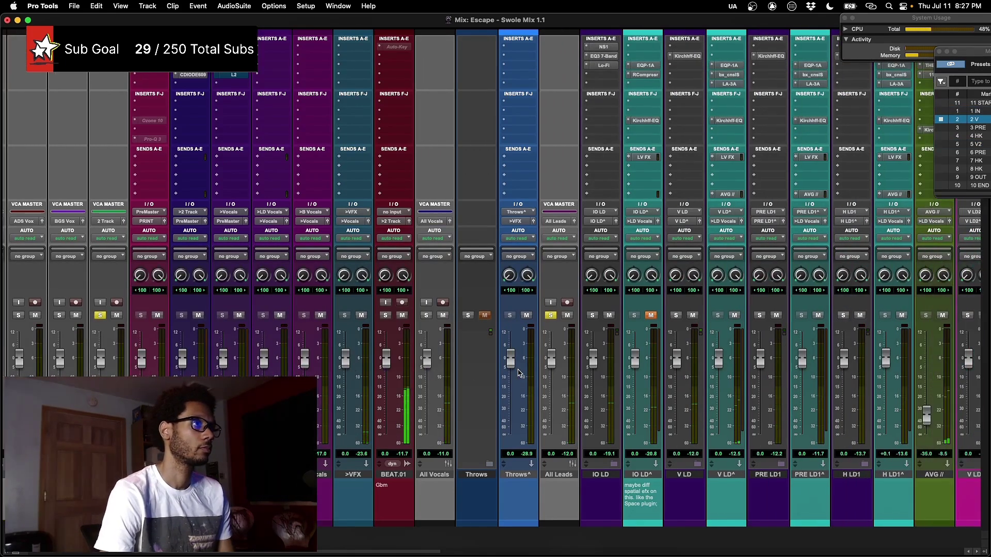
pyautogui.hscroll(11, 518, 374)
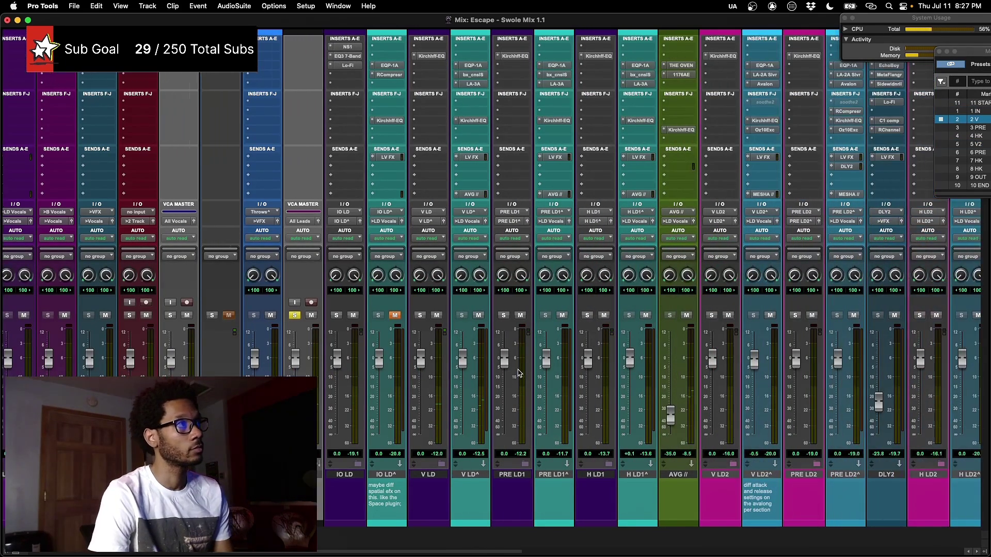
pyautogui.hscroll(3, 519, 373)
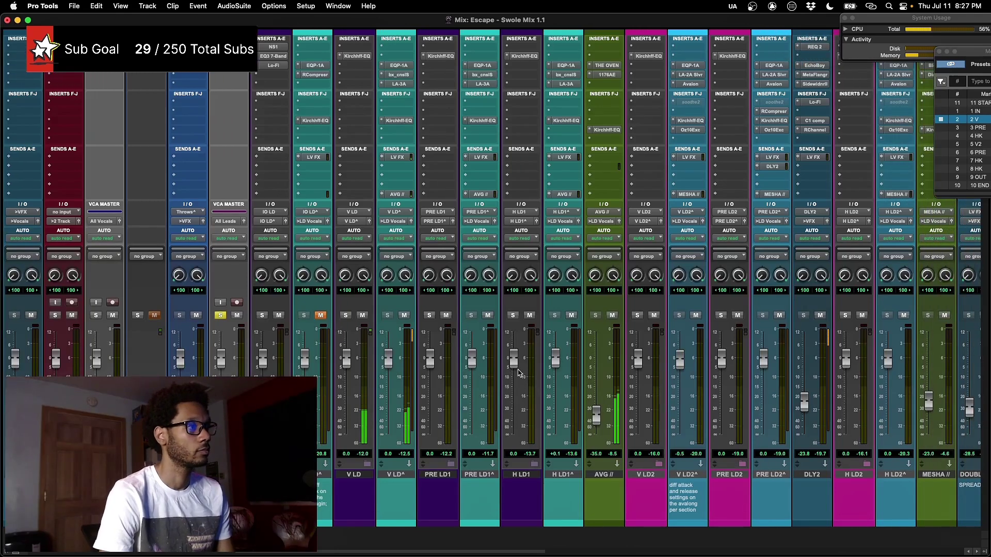
pyautogui.click(399, 74)
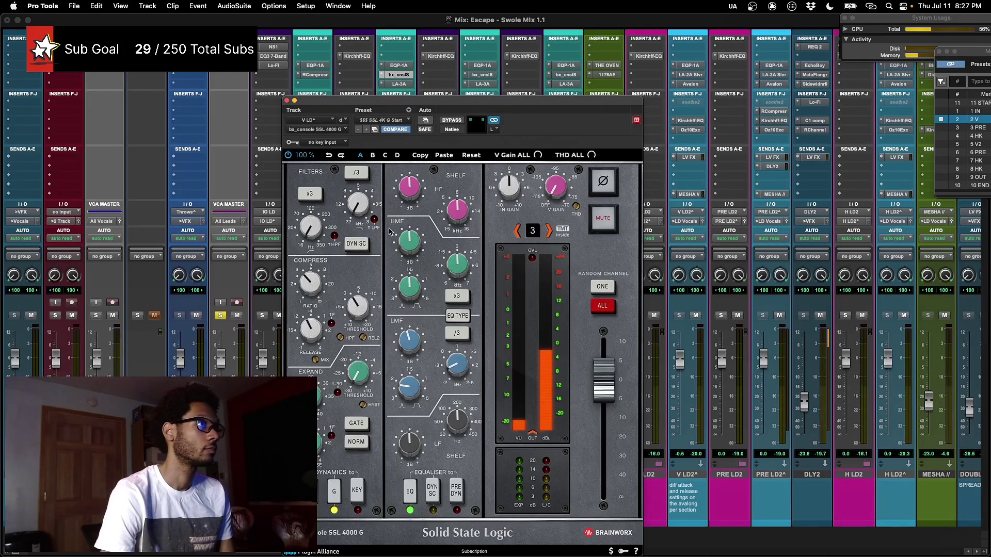
pyautogui.click(518, 231)
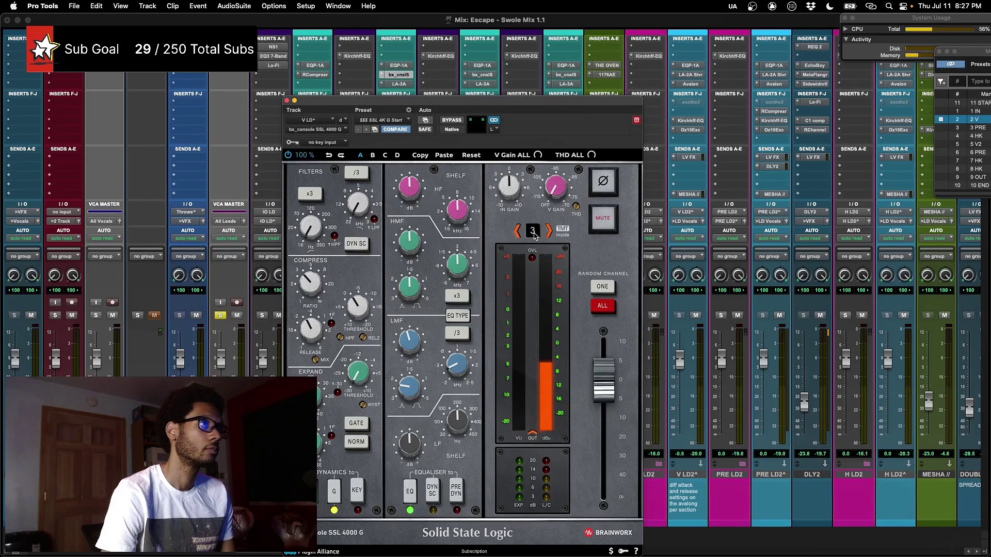
pyautogui.moveTo(548, 102); pyautogui.dragTo(741, 40)
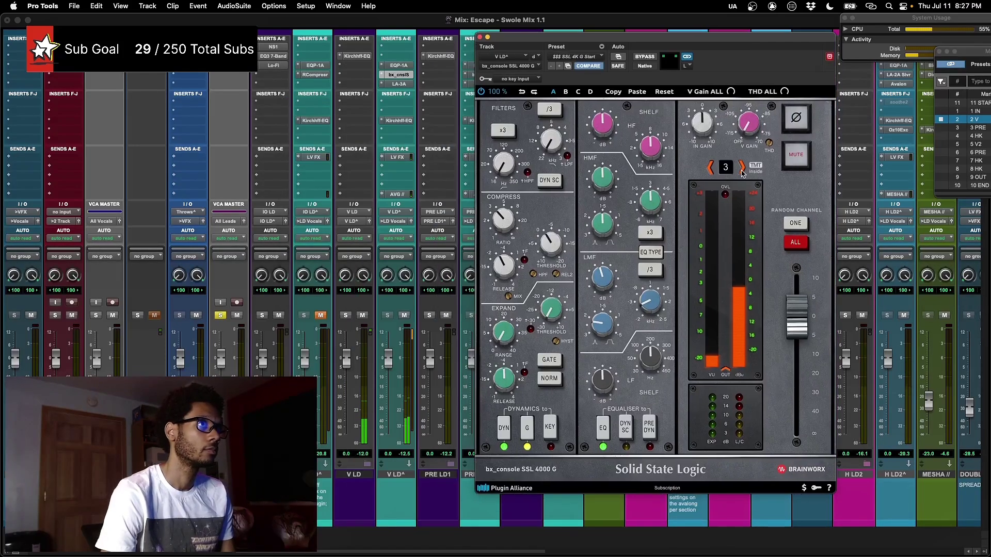
pyautogui.click(710, 169)
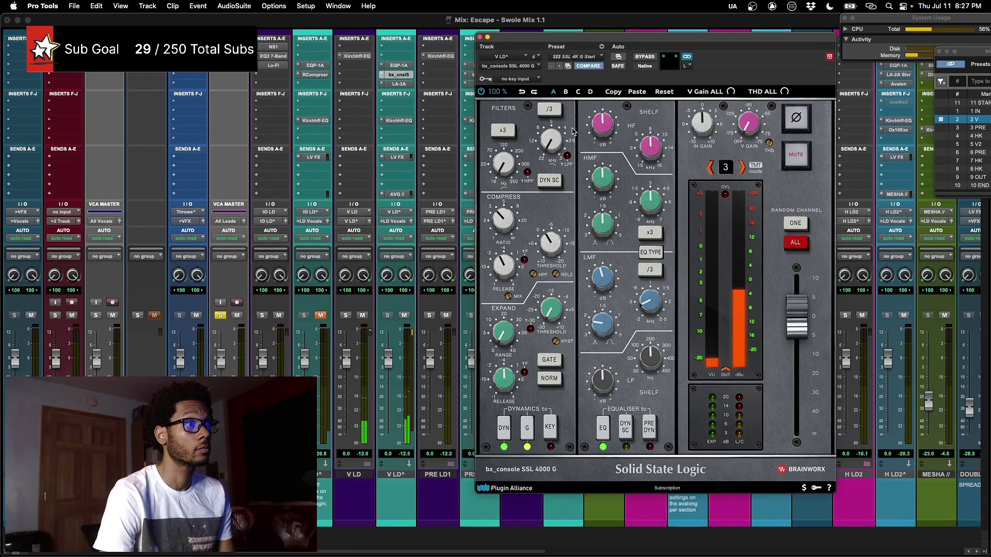
pyautogui.click(478, 38)
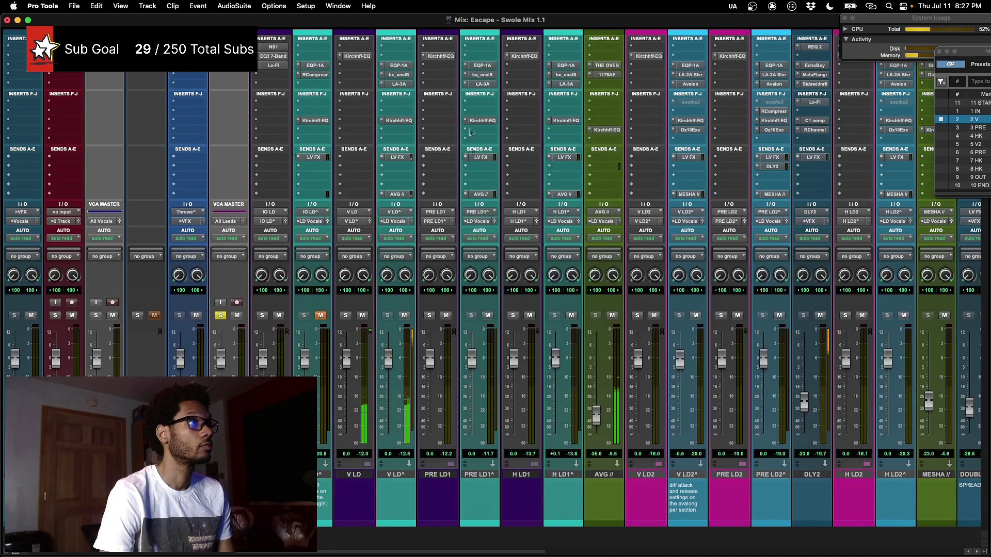
# - In the Edit window, play H LD1 from bar 82, jump to bar 109 to hear verse 2 enter, and stop
pyautogui.press('super+equal')
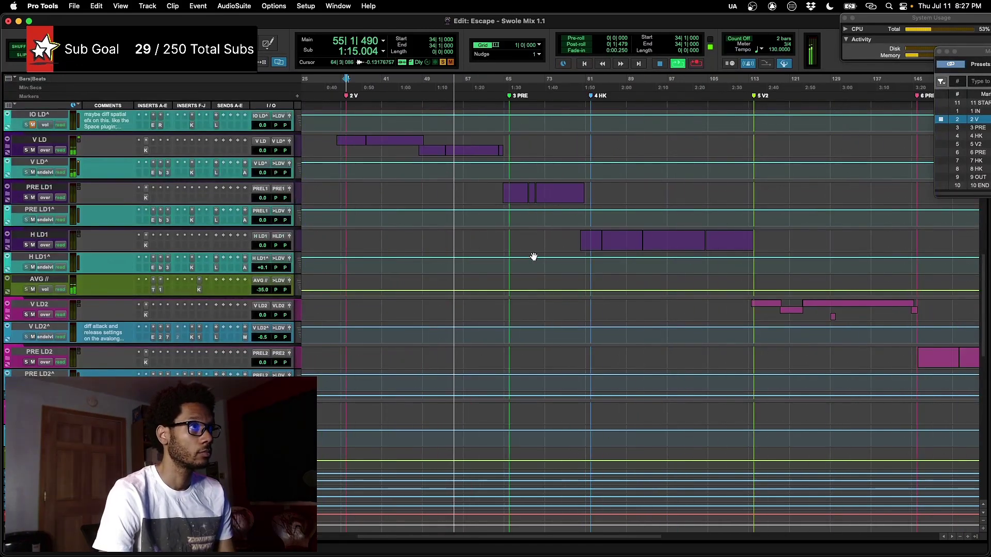
pyautogui.click(591, 239)
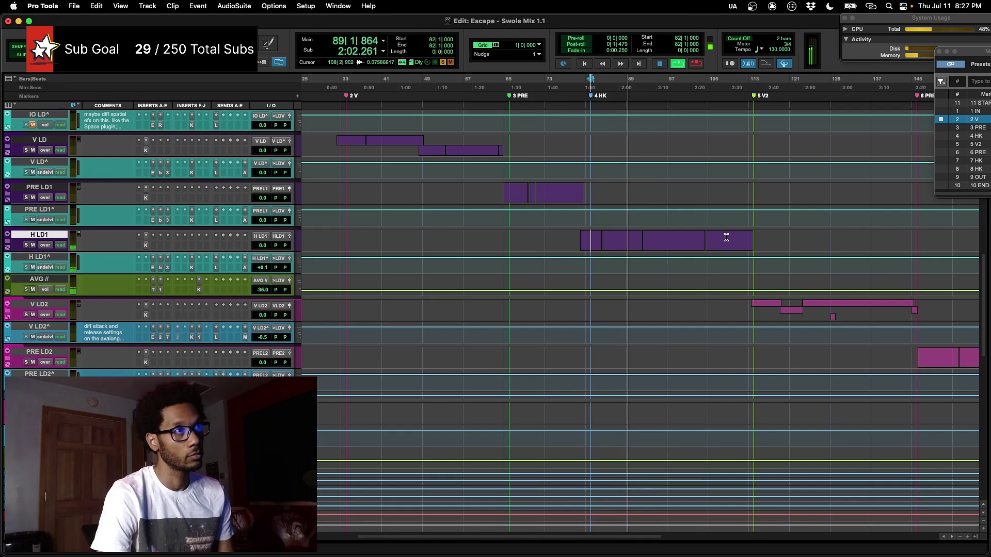
pyautogui.click(727, 238)
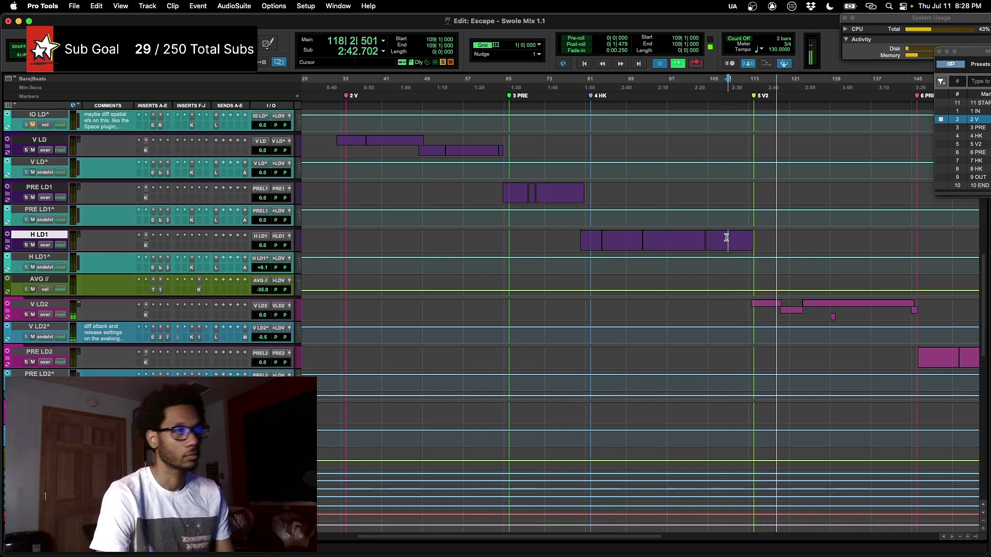
pyautogui.press('space')
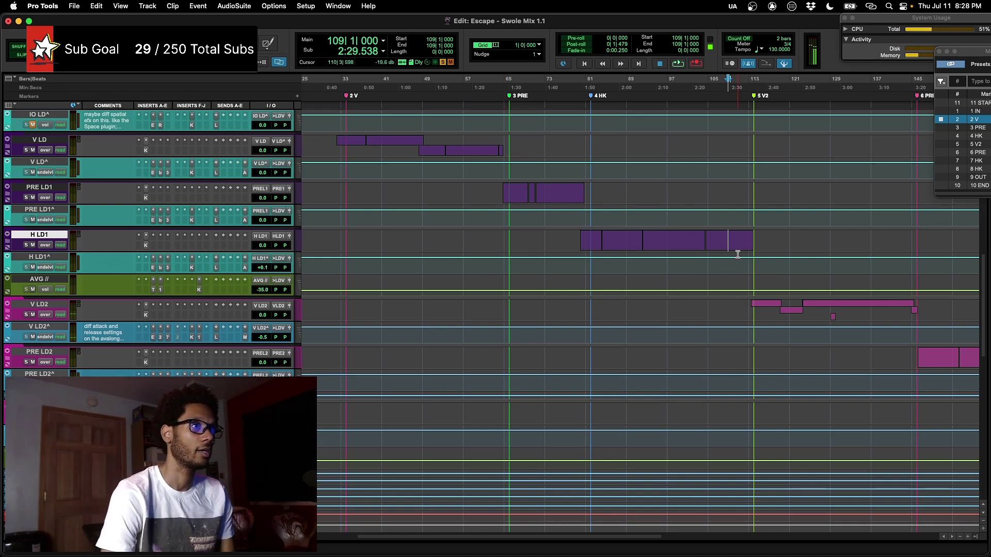
# - Replay the transition from the end of the H LD1 hook at bar 109 into the V2 section, and stop playback
pyautogui.click(740, 238)
pyautogui.press('super+bracketright')
pyautogui.press('super+bracketright')
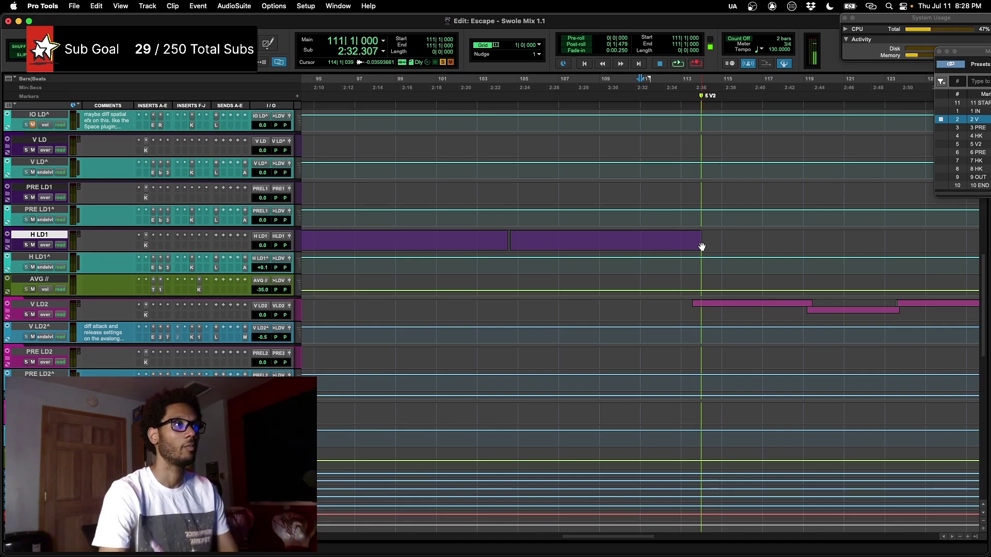
pyautogui.click(598, 237)
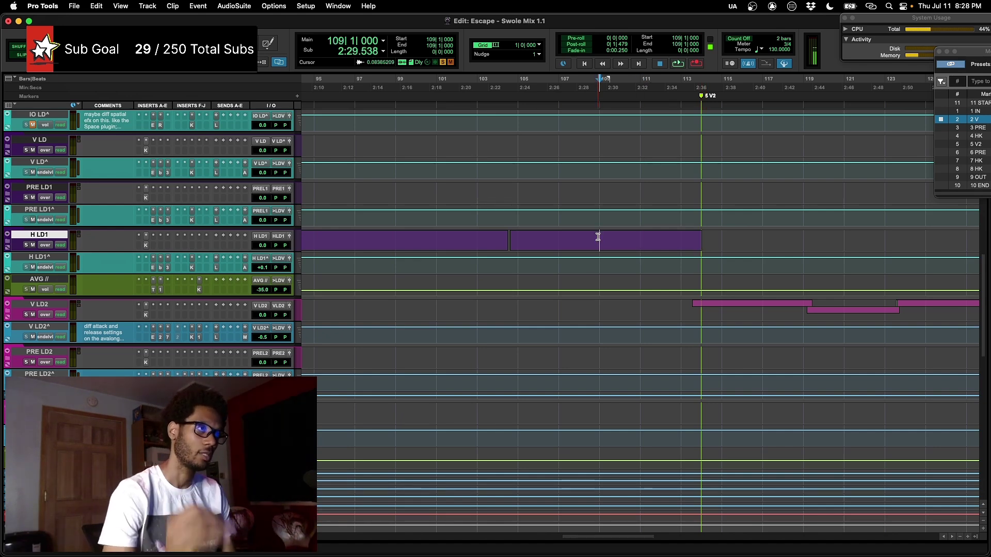
pyautogui.press('space')
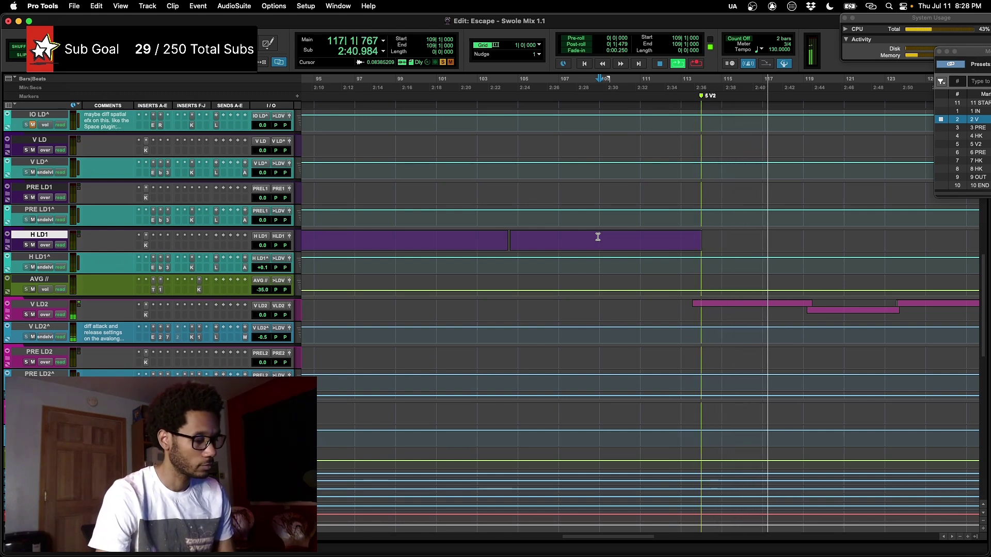
pyautogui.press('space')
pyautogui.press('r')
pyautogui.press('r')
pyautogui.press('r')
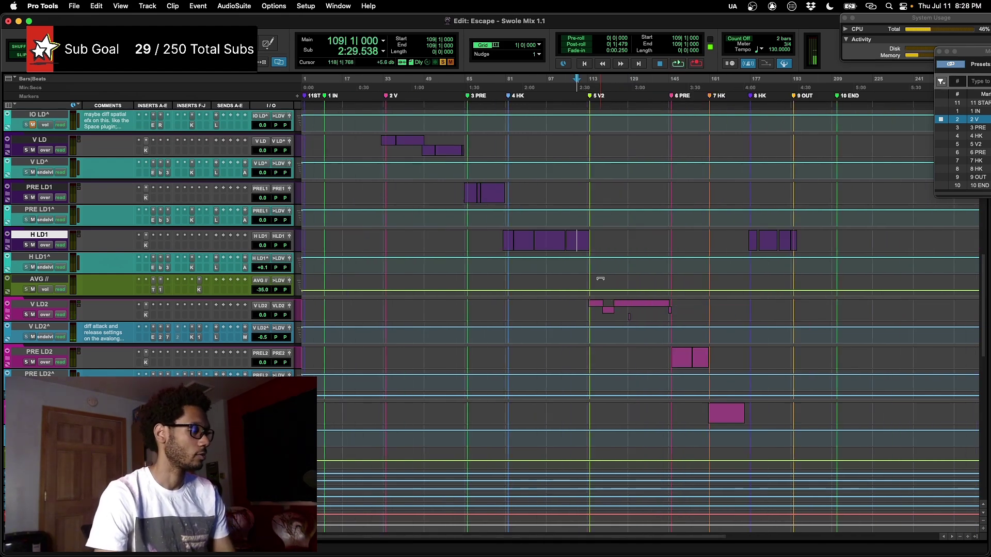
# - Locate the ad-lib tracks under All Bgvs and play the session from the start
pyautogui.scroll(-6, 600, 279)
pyautogui.scroll(7, 596, 330)
pyautogui.scroll(-6, 60, 296)
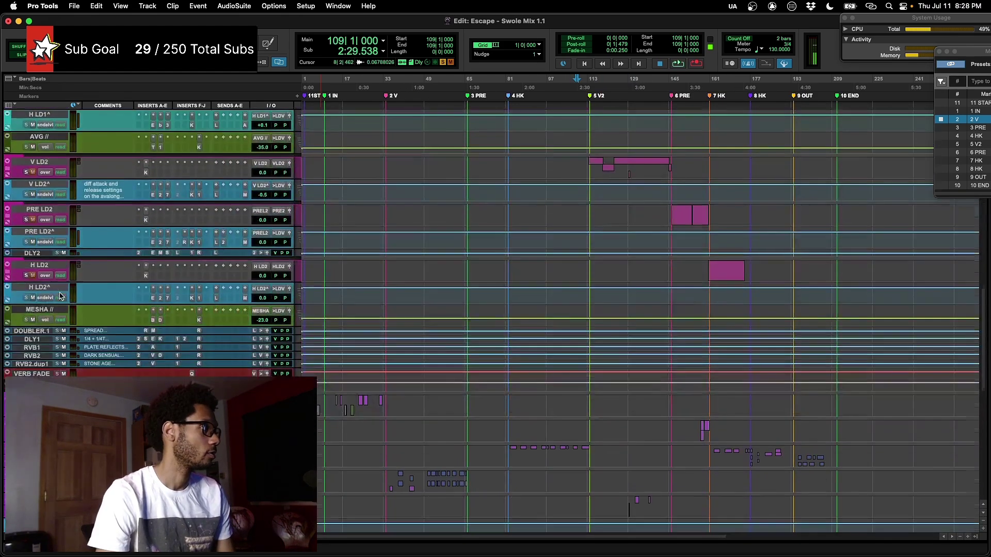
pyautogui.scroll(10, 491, 243)
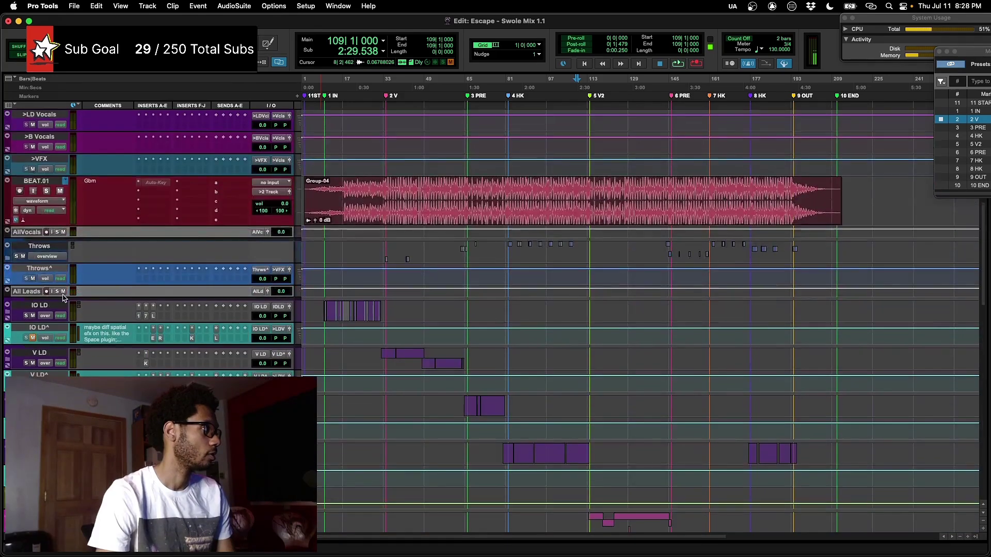
pyautogui.scroll(-12, 63, 296)
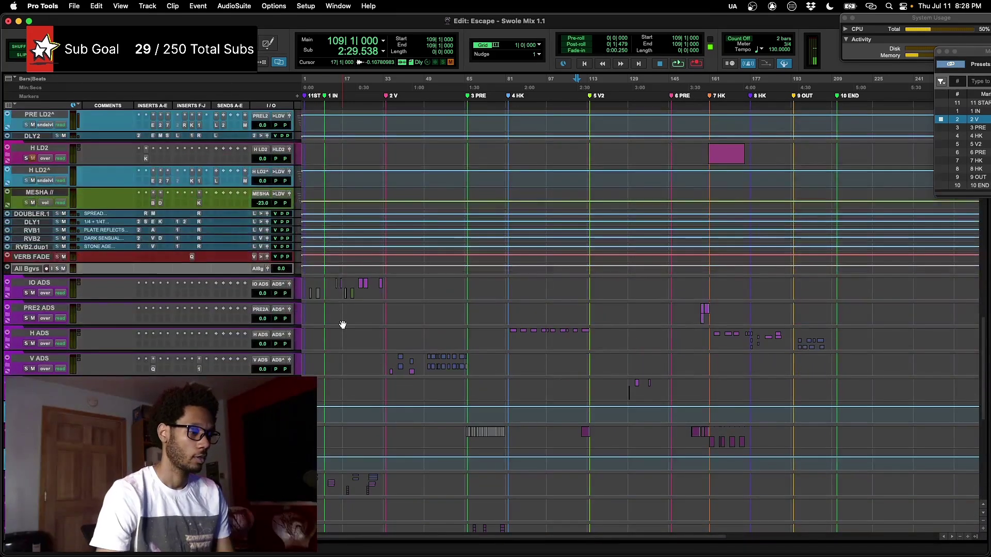
pyautogui.press('Return')
pyautogui.press('space')
pyautogui.press('t')
pyautogui.press('t')
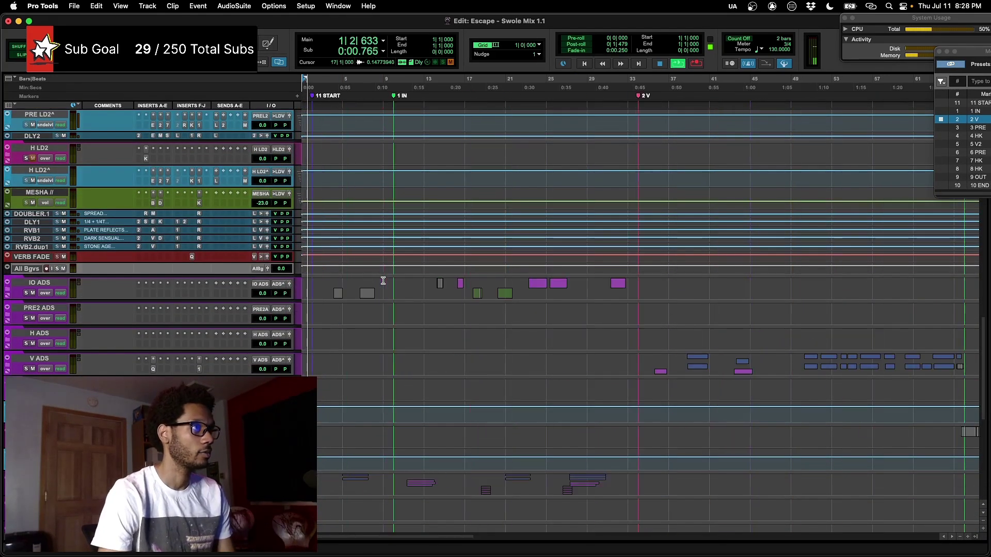
# - Play from bar 14 on IO ADS and open the ad-lib folder tracks from IO ADS down to V ADS
pyautogui.click(432, 283)
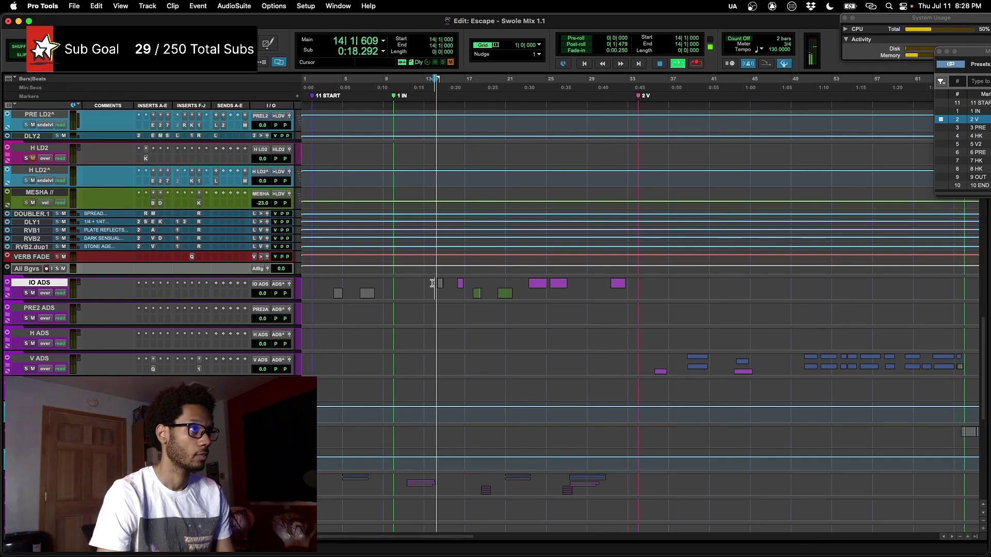
pyautogui.moveTo(432, 283); pyautogui.dragTo(444, 395)
pyautogui.hotkey('shift', 'f')
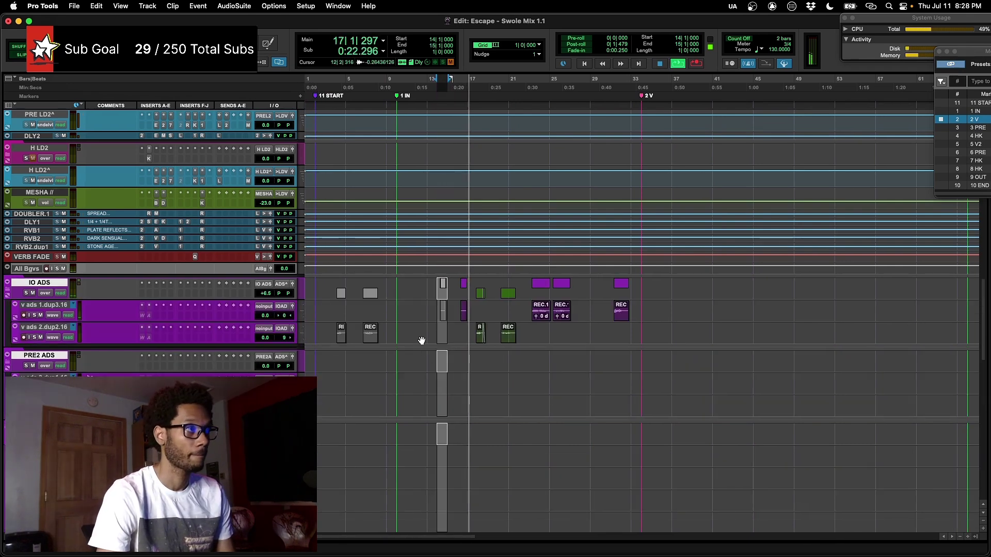
# - Play the intro ad-libs from bar 16 on v ads 1.dup3.16 and stop playback
pyautogui.click(455, 308)
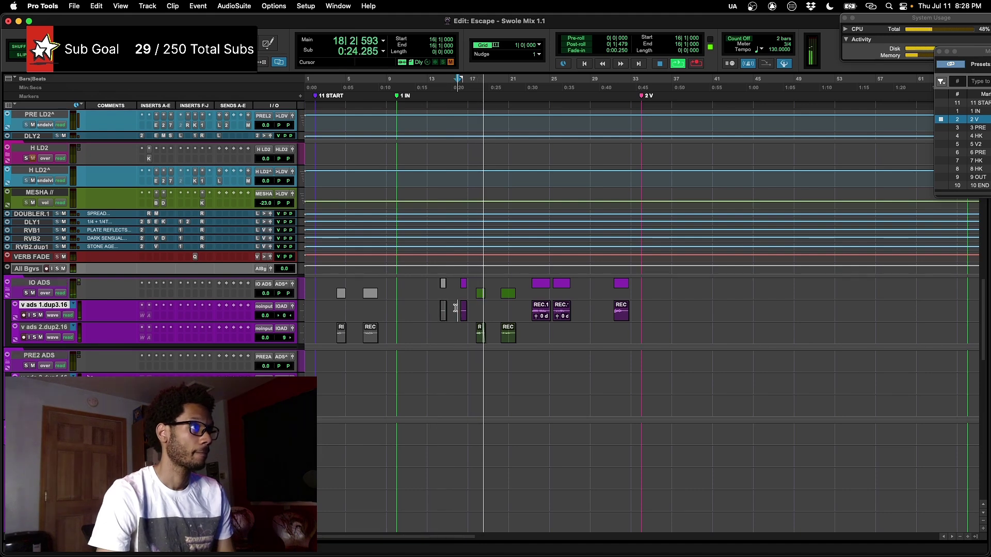
pyautogui.scroll(-3, 456, 309)
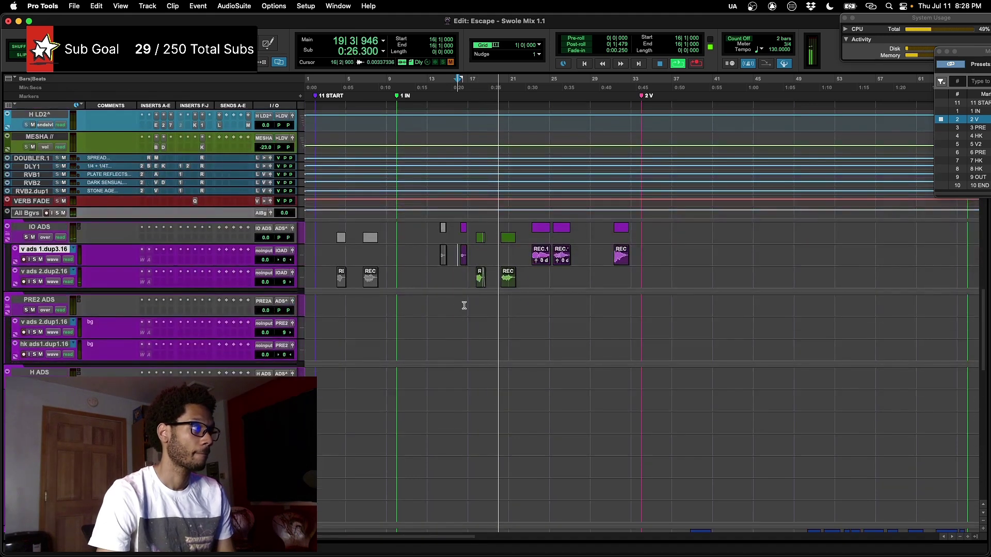
pyautogui.scroll(-2, 464, 304)
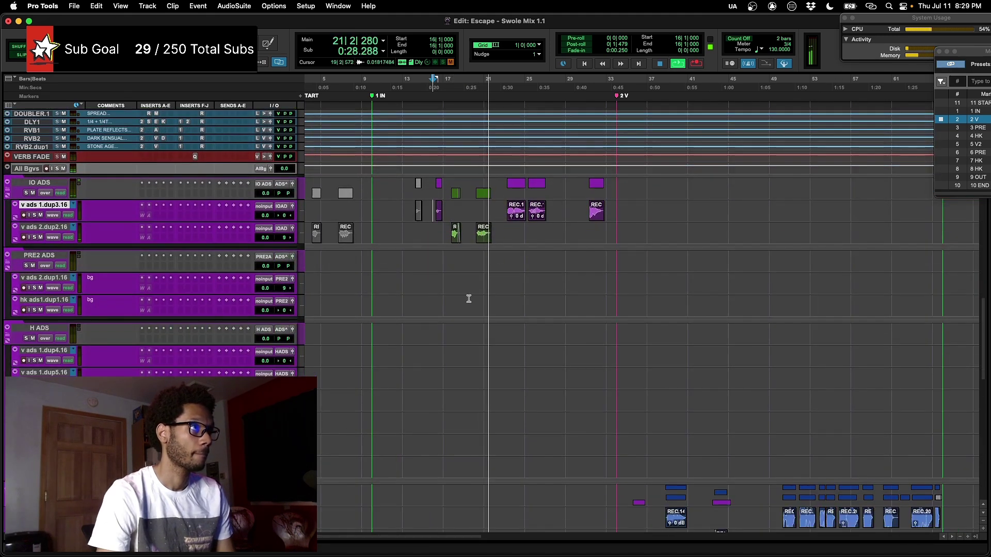
pyautogui.hscroll(2, 497, 282)
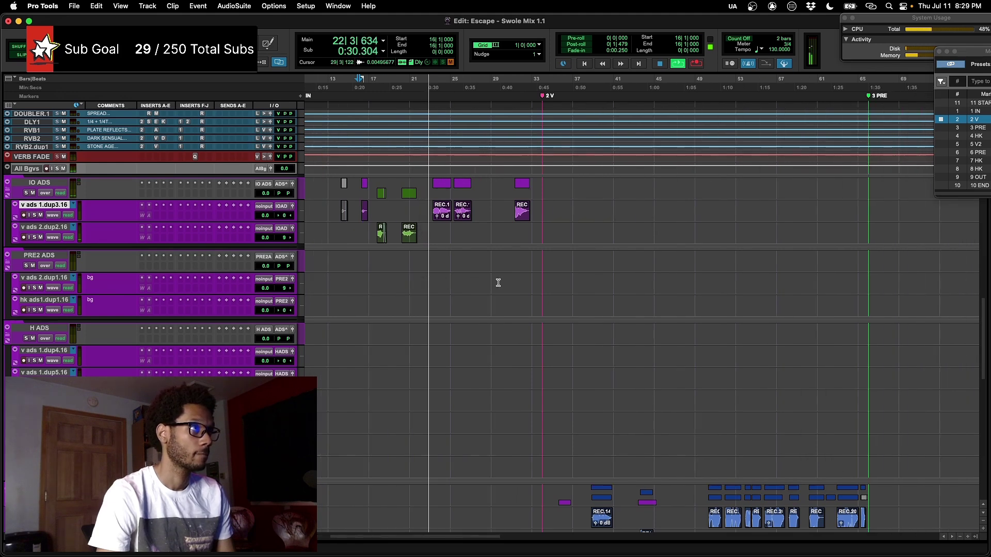
pyautogui.press('space')
# - Play the V ADS ad-libs from bar 35 on the ld efx1.dup3.16 verb throw track and stop
pyautogui.scroll(-3, 498, 283)
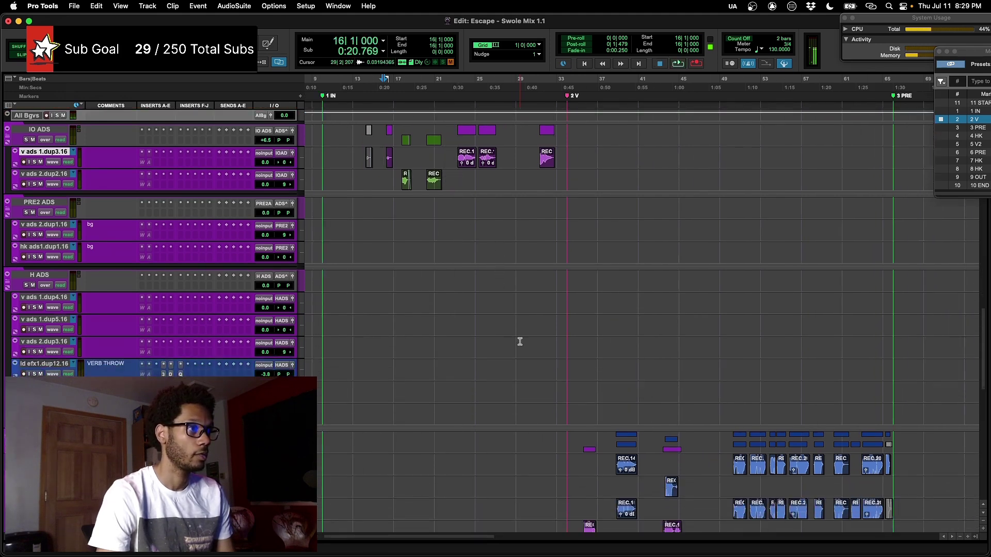
pyautogui.scroll(-6, 520, 341)
pyautogui.click(577, 332)
pyautogui.press('space')
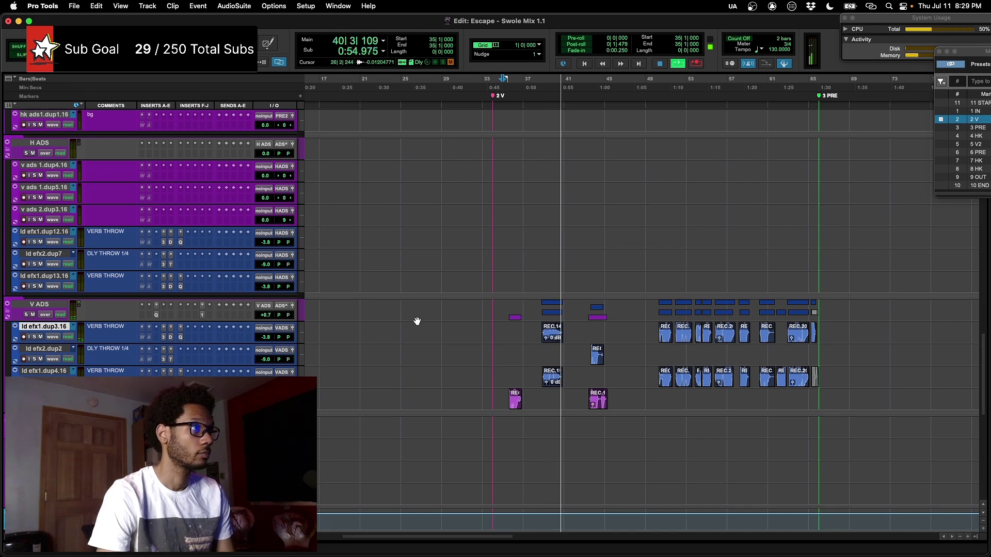
pyautogui.press('space')
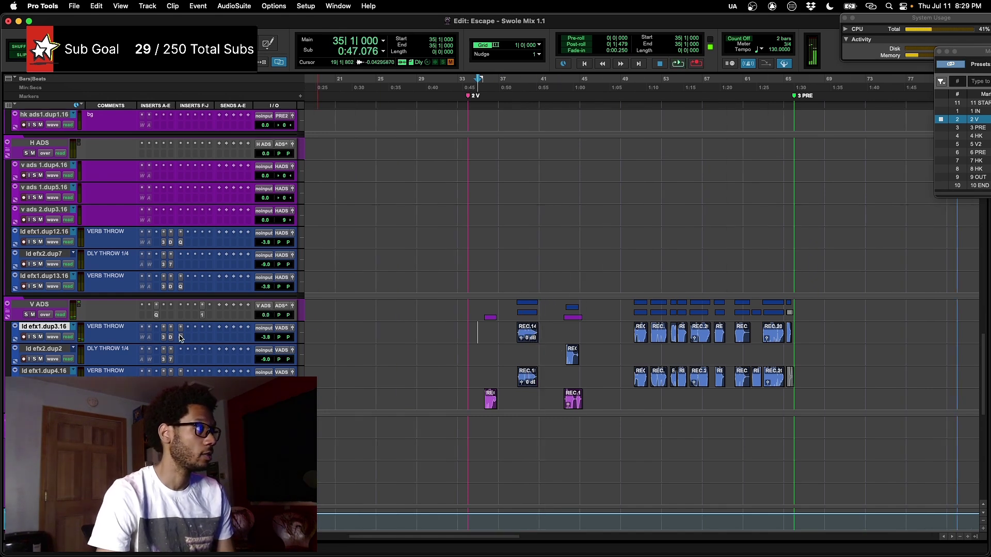
# - Inspect D-Verb and Pro-Q 3 on ld efx1.dup3.16, and Mod Delay III and EQ3 7-Band on ld efx2.dup2
pyautogui.click(170, 338)
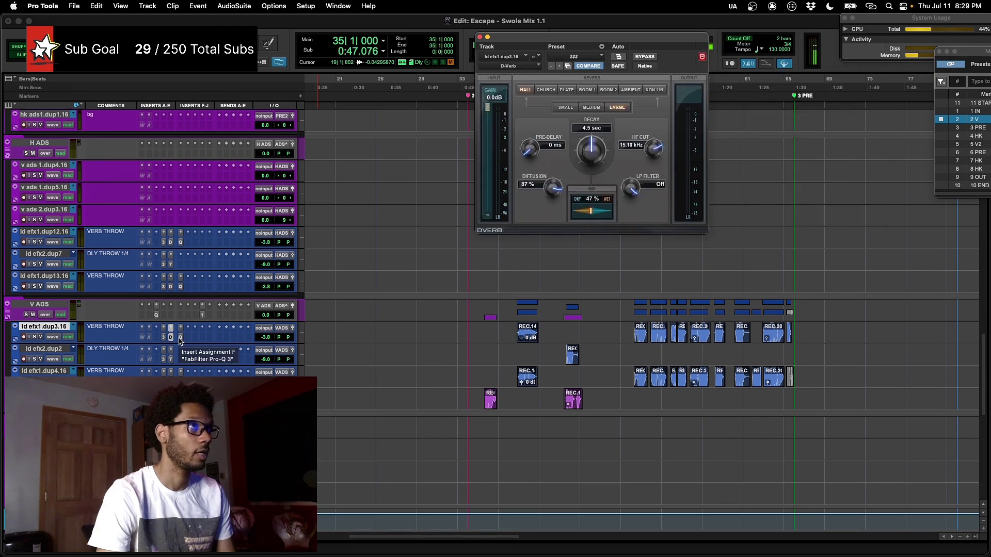
pyautogui.click(180, 338)
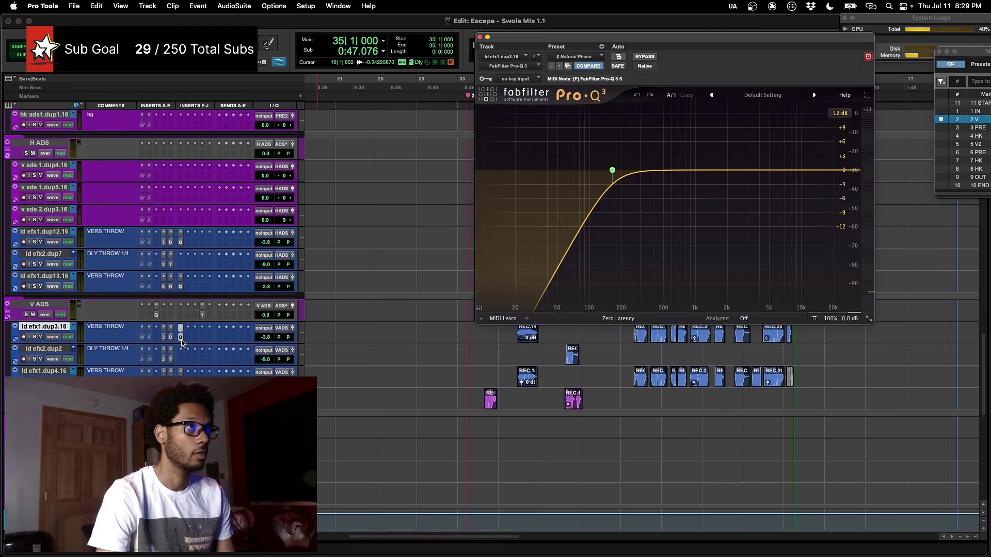
pyautogui.click(164, 360)
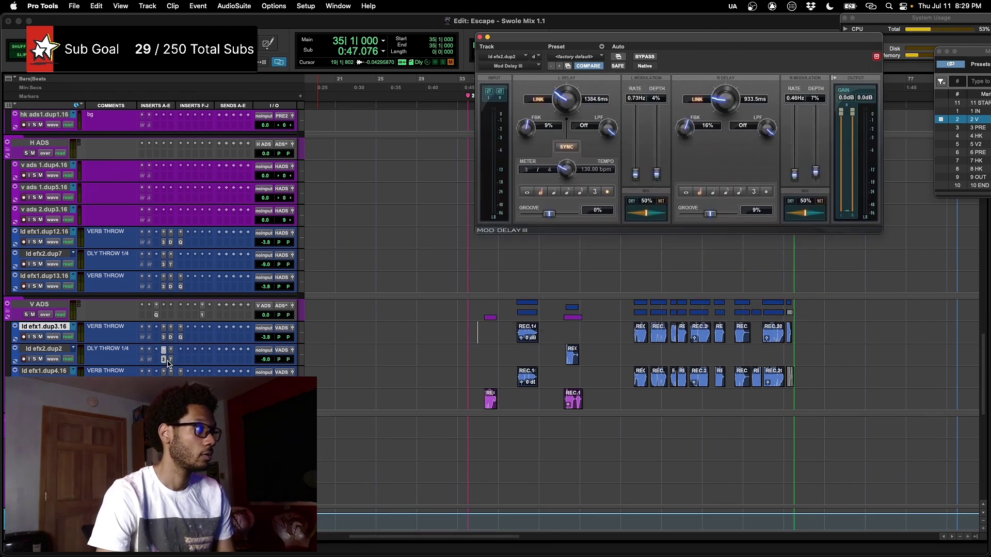
pyautogui.click(171, 360)
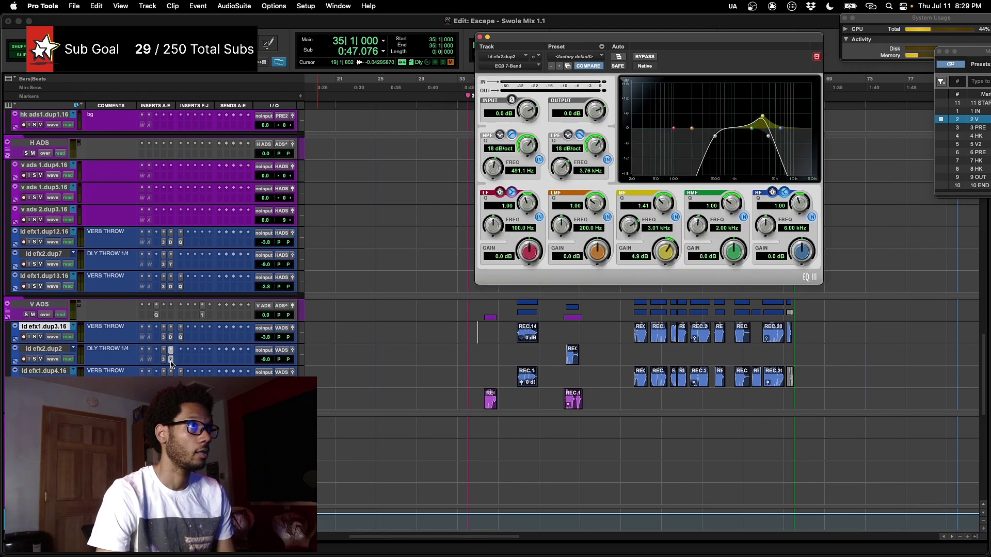
# - Play the delay throw on ld efx2.dup2 from bar 43 and stop playback
pyautogui.click(562, 348)
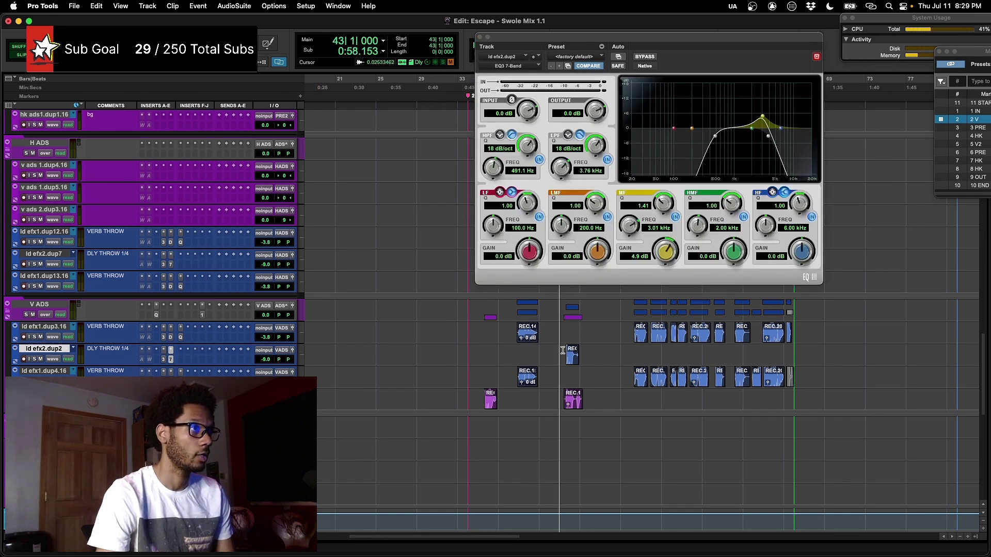
pyautogui.press('space')
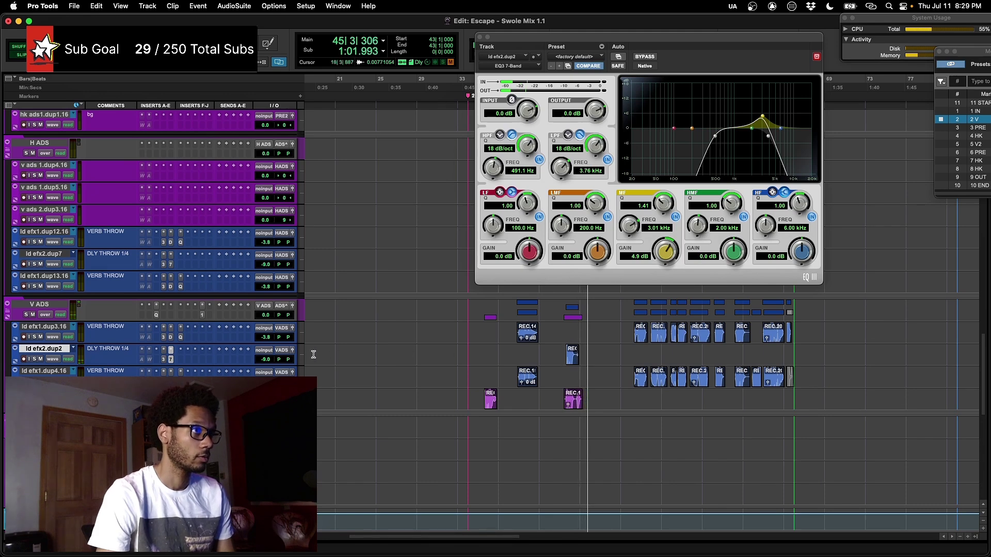
pyautogui.press('space')
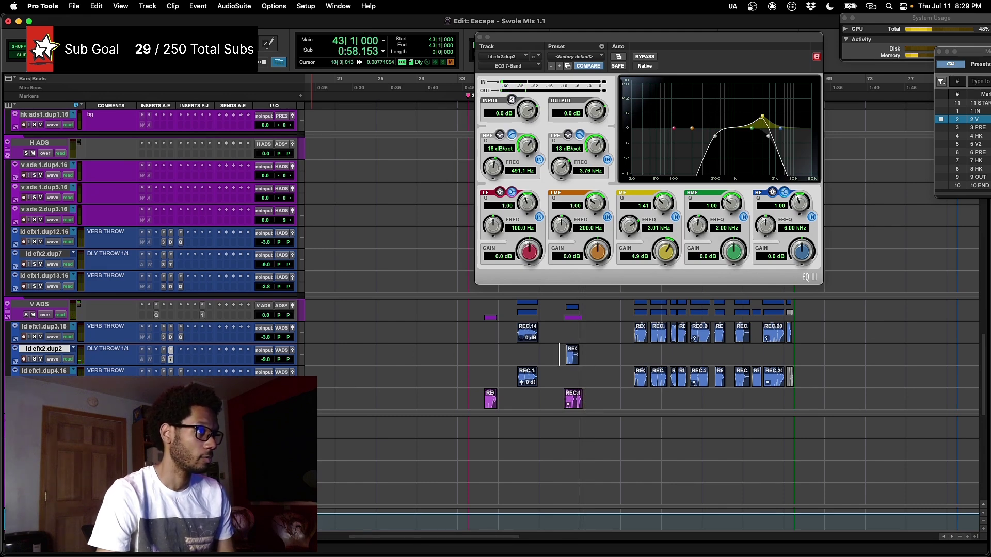
# - Inspect the D-Verb and Pro-Q 3 inserts on ld efx1.dup4.16, and close the plugin
pyautogui.click(163, 372)
pyautogui.click(171, 372)
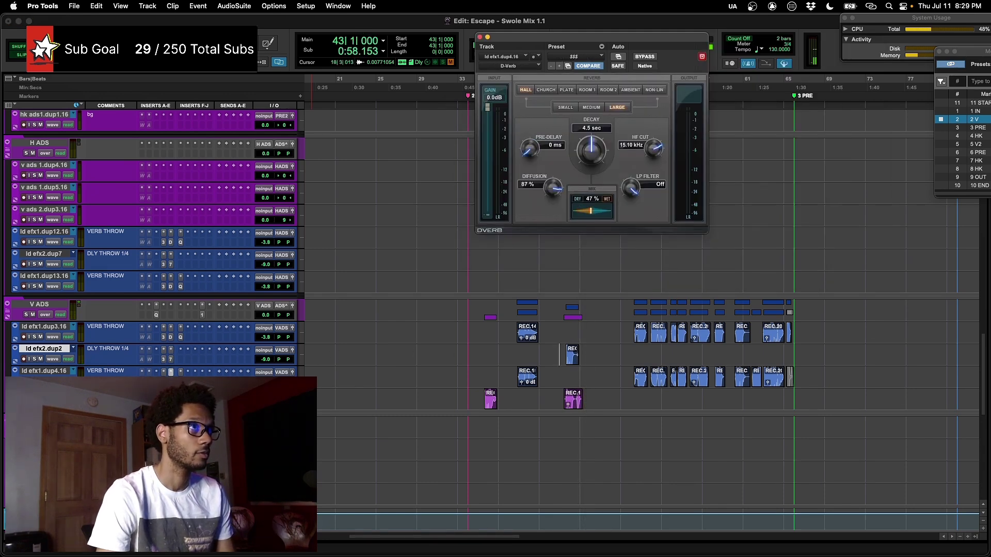
pyautogui.click(180, 372)
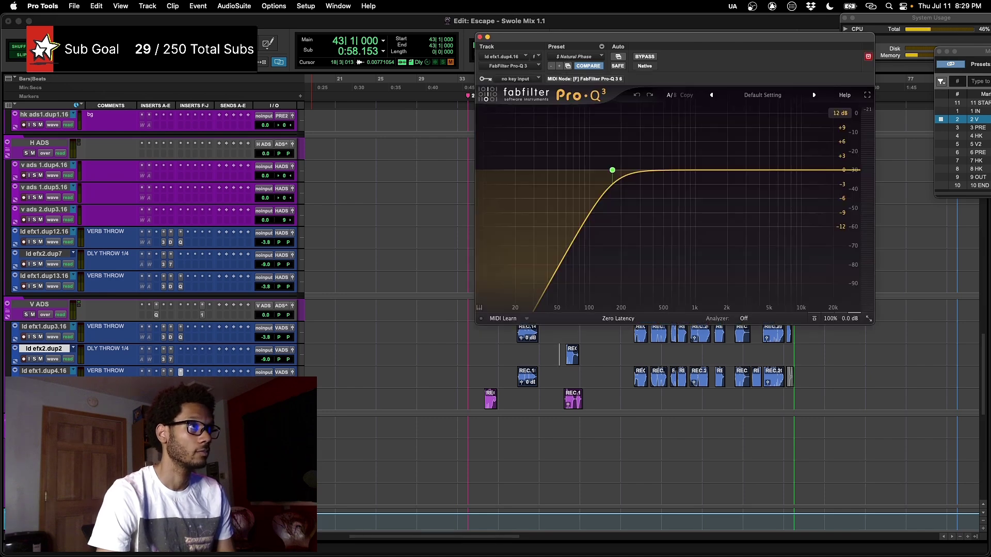
pyautogui.click(181, 372)
# - Place the cursor at bar 174 in H ADS, just before the 8 HK throw clips
pyautogui.hscroll(4, 644, 352)
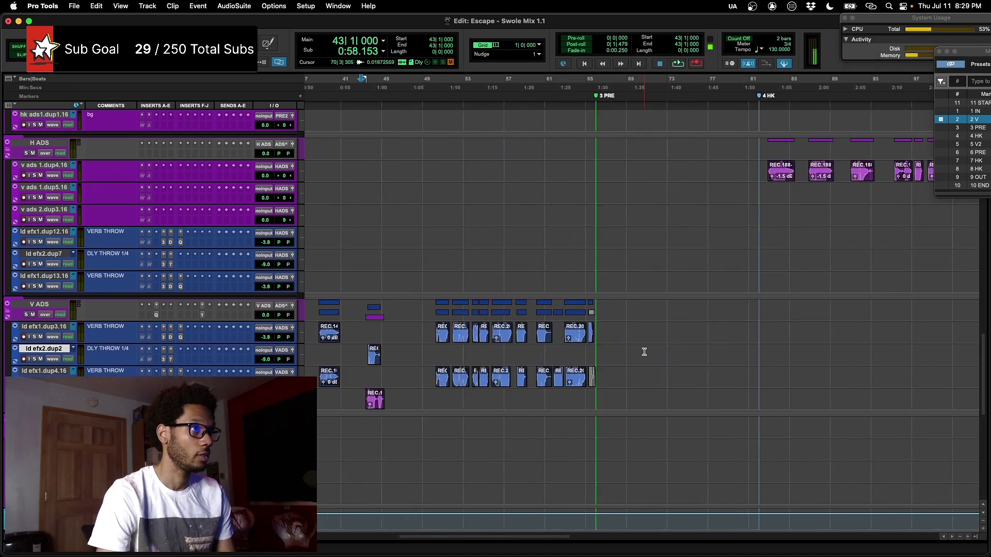
pyautogui.press('r')
pyautogui.hscroll(3, 644, 352)
pyautogui.hscroll(5, 644, 352)
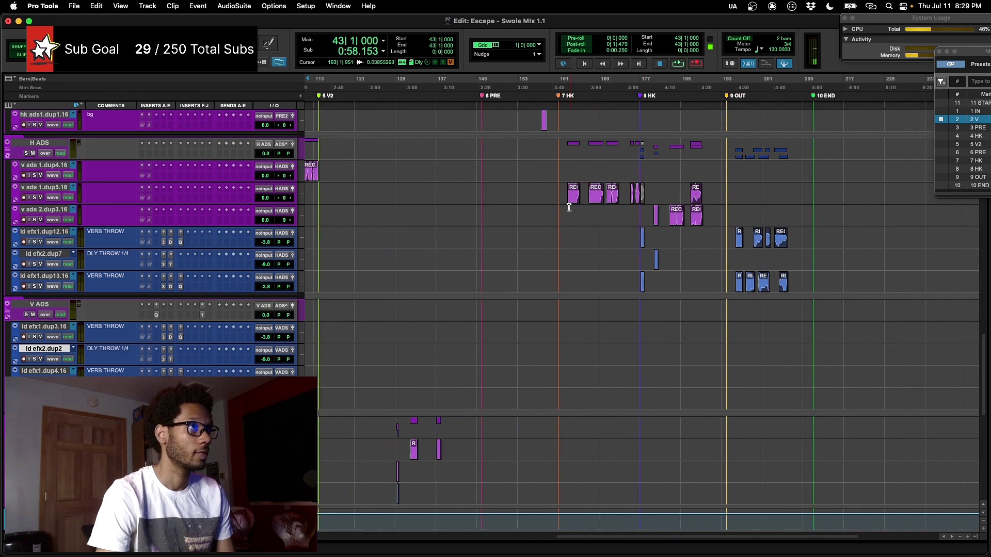
pyautogui.click(624, 233)
pyautogui.press('t')
pyautogui.press('t')
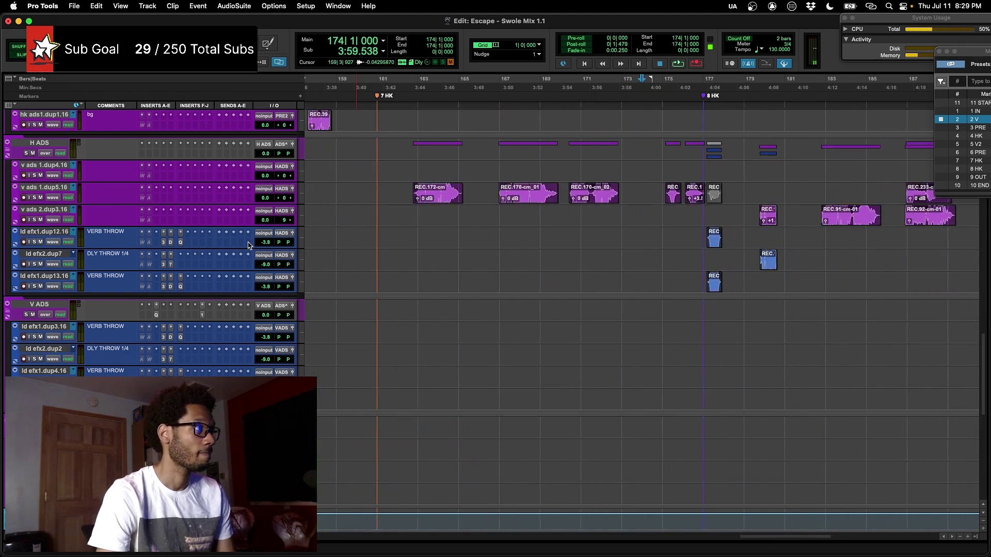
# - Inspect the reverb, delay and EQ inserts on the three H ADS throw tracks, and close the plugin
pyautogui.click(169, 243)
pyautogui.click(180, 242)
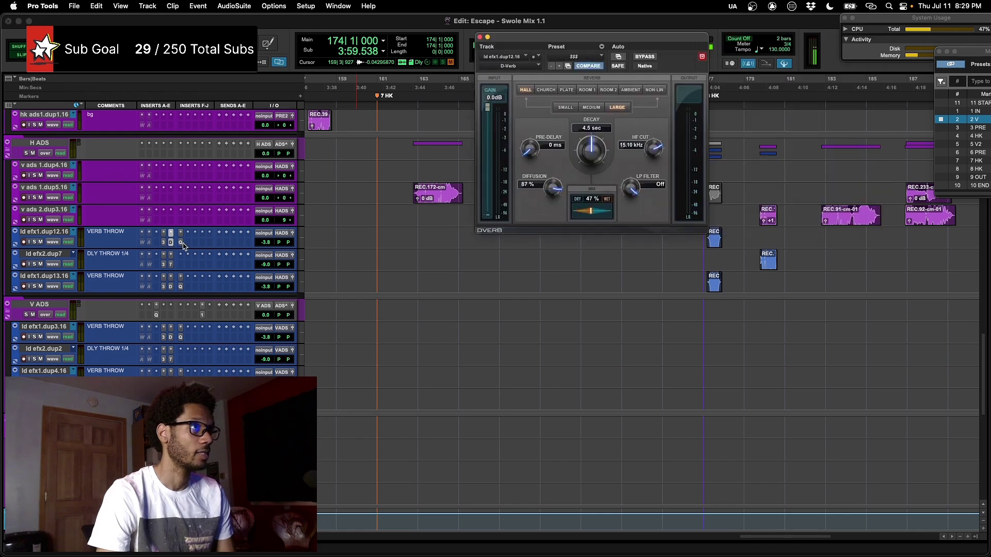
pyautogui.click(164, 264)
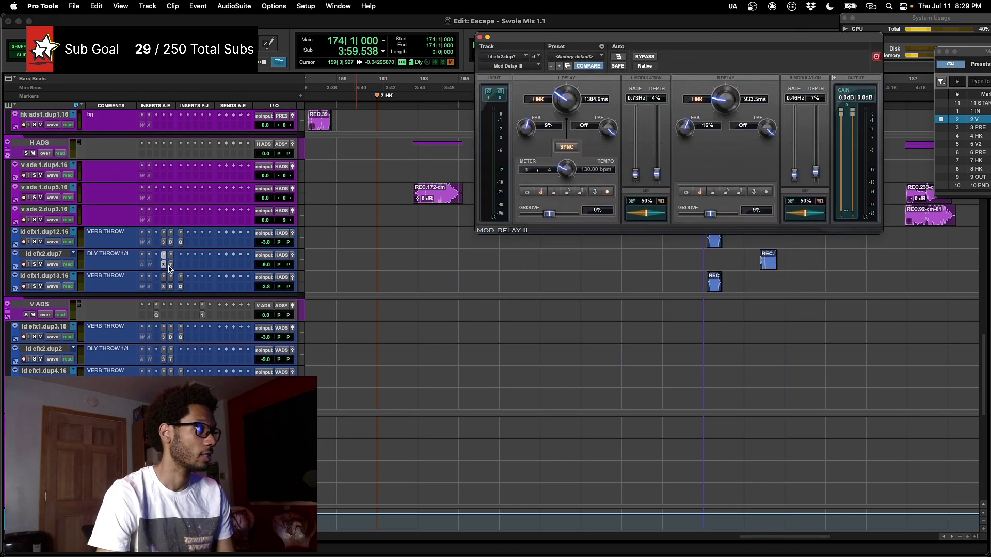
pyautogui.click(171, 265)
pyautogui.click(163, 286)
pyautogui.click(170, 286)
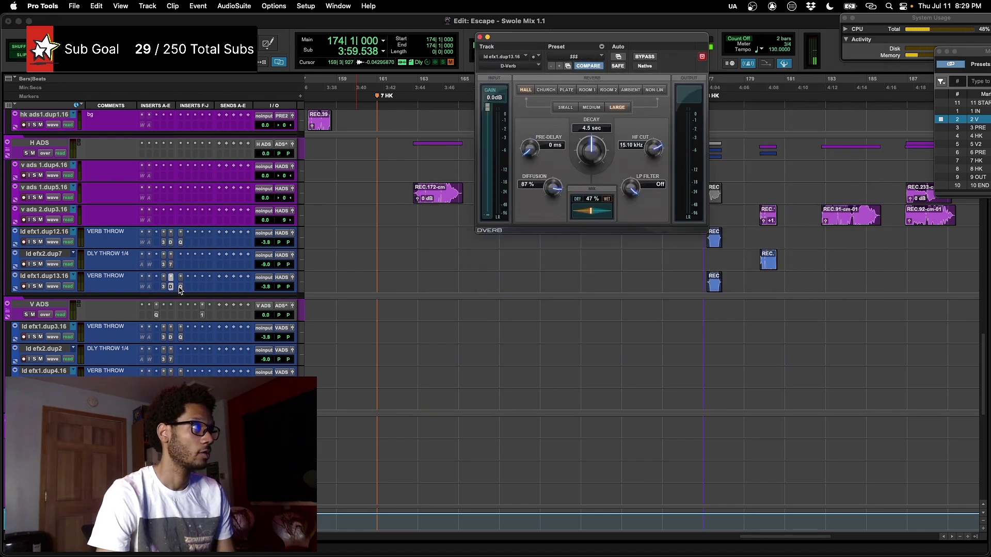
pyautogui.click(181, 287)
pyautogui.press('super+w')
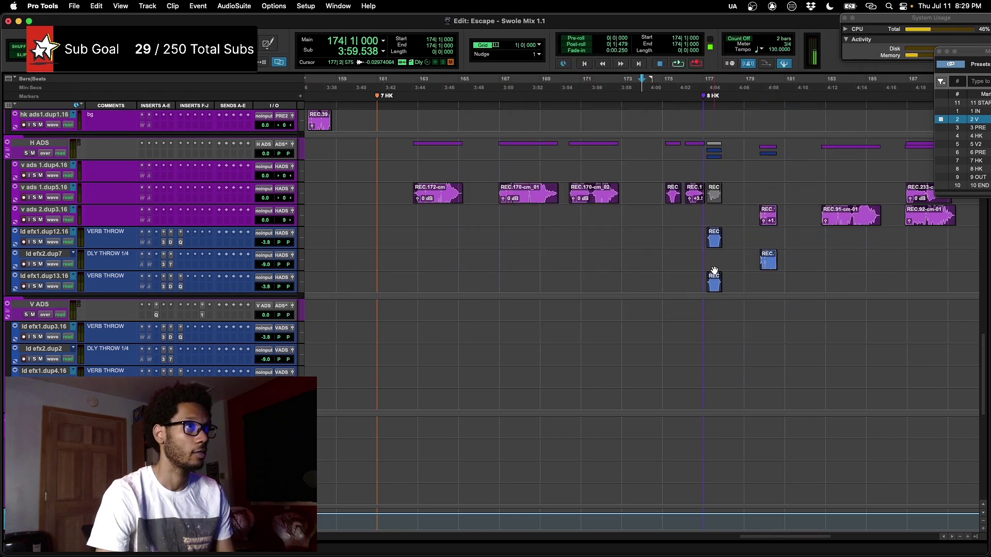
# - Solo the three H ADS throw tracks, play their clips from bar 177 at 8 HK, and stop
pyautogui.hscroll(5, 714, 270)
pyautogui.press('r')
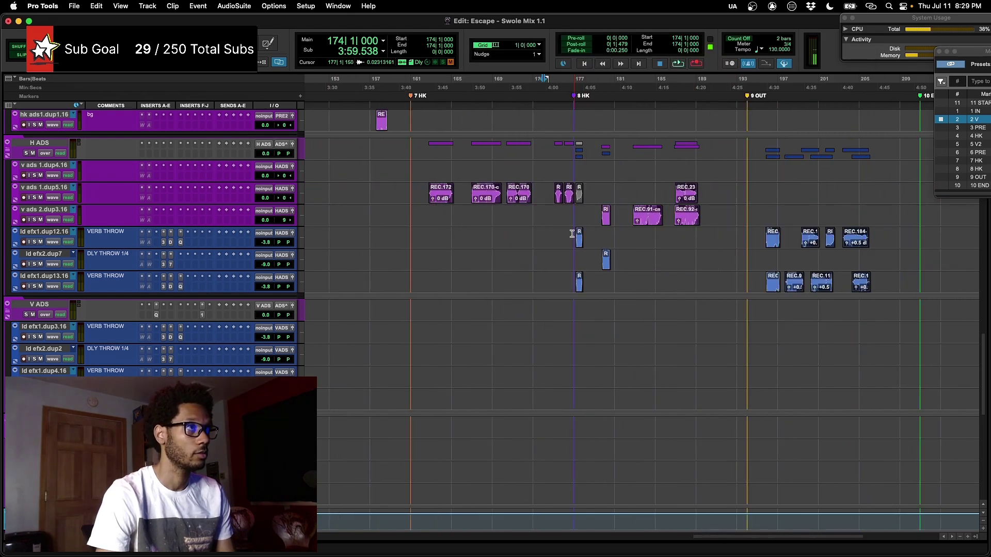
pyautogui.moveTo(572, 234); pyautogui.dragTo(568, 282)
pyautogui.press('space')
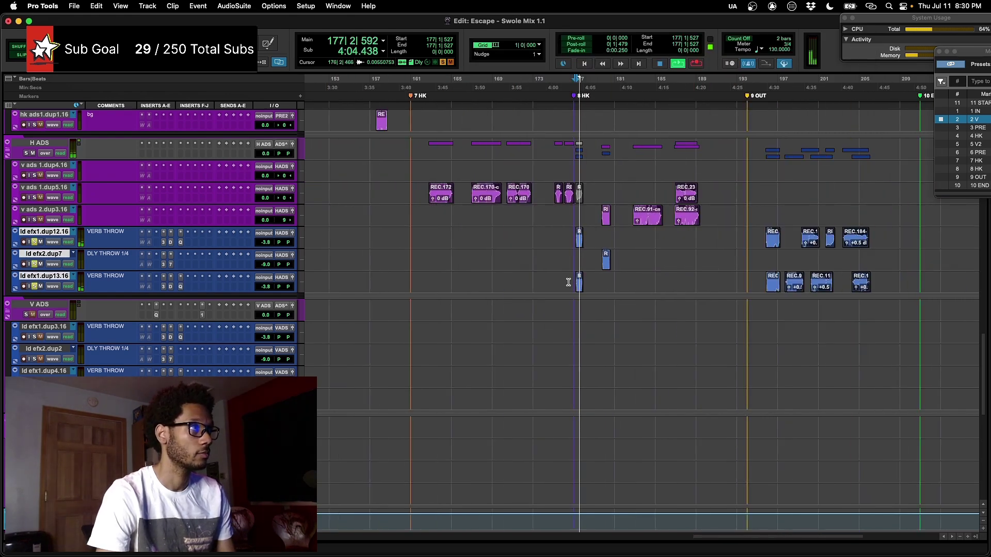
pyautogui.press('t')
pyautogui.press('t')
pyautogui.press('t')
pyautogui.press('space')
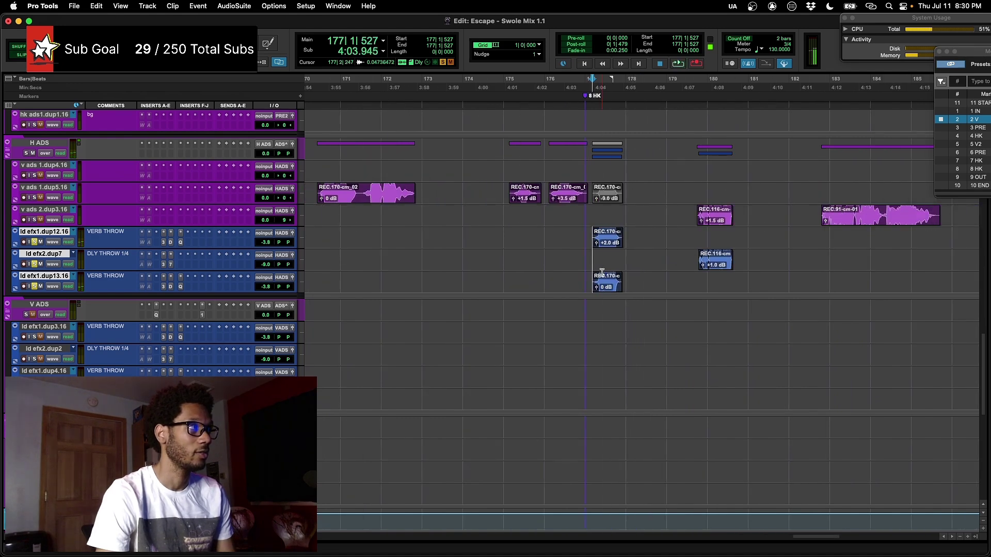
pyautogui.press('space')
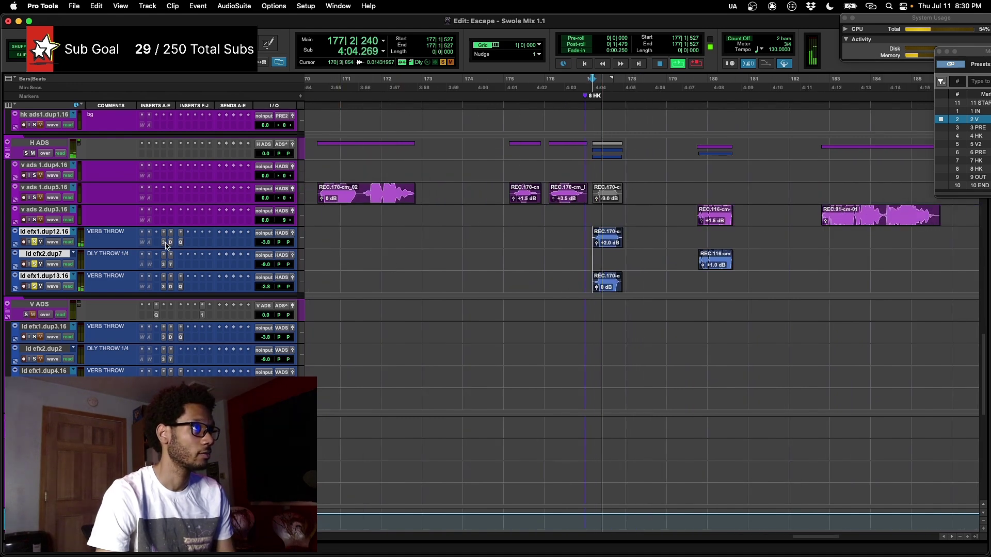
pyautogui.press('space')
# - Inspect the Mod Delay III, D-Verb and Pro-Q 3 inserts on ld efx1.dup12.16 and ld efx1.dup13.16, and close the plugin
pyautogui.click(170, 243)
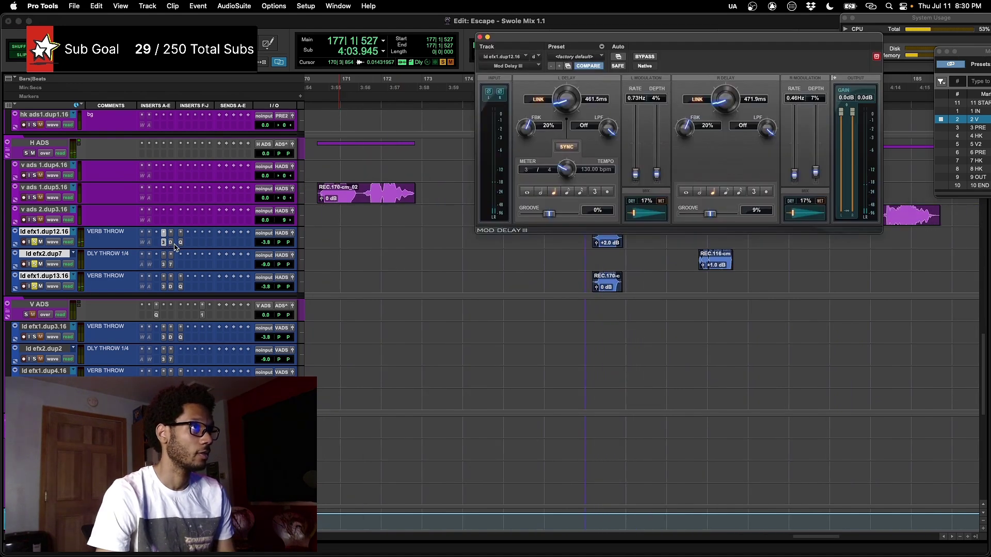
pyautogui.click(171, 242)
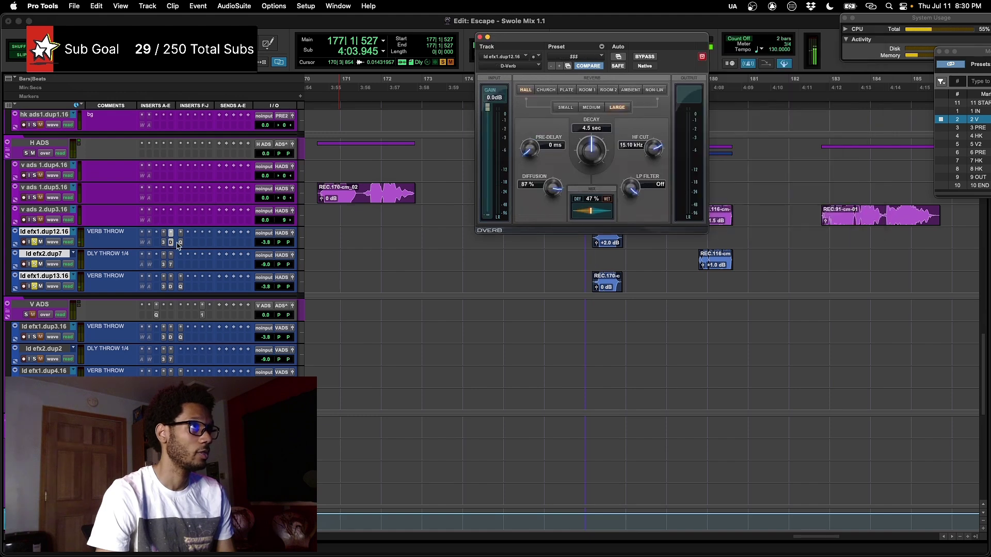
pyautogui.click(180, 243)
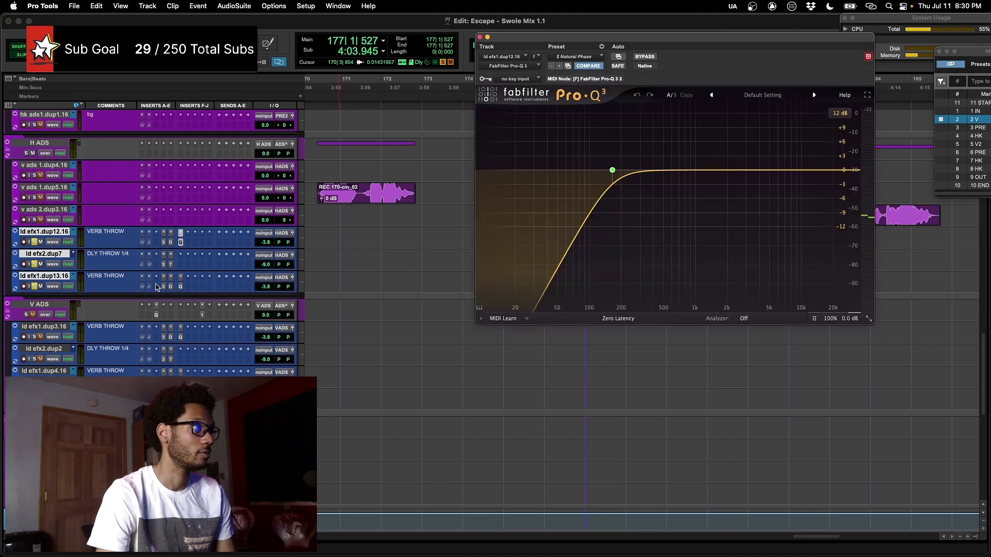
pyautogui.click(164, 286)
pyautogui.click(171, 287)
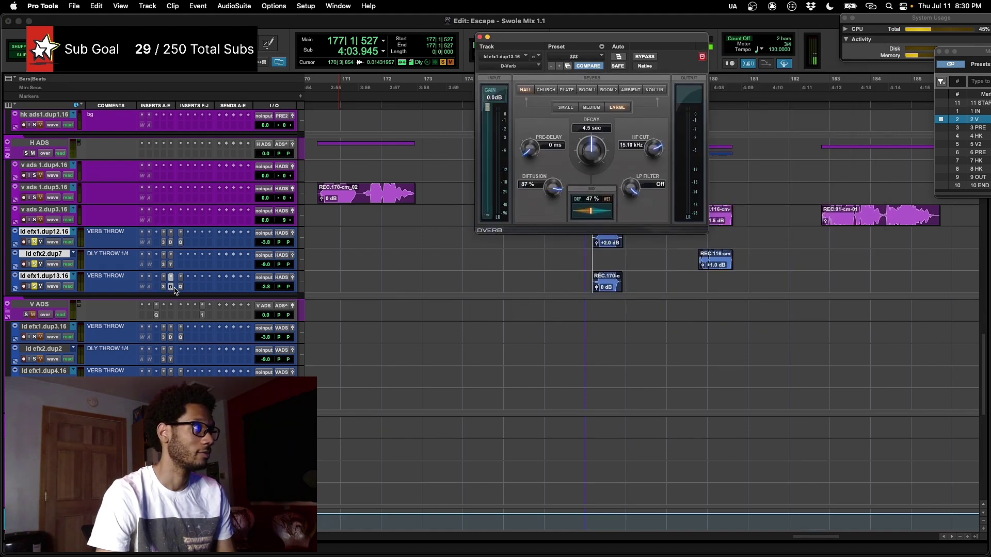
pyautogui.click(180, 286)
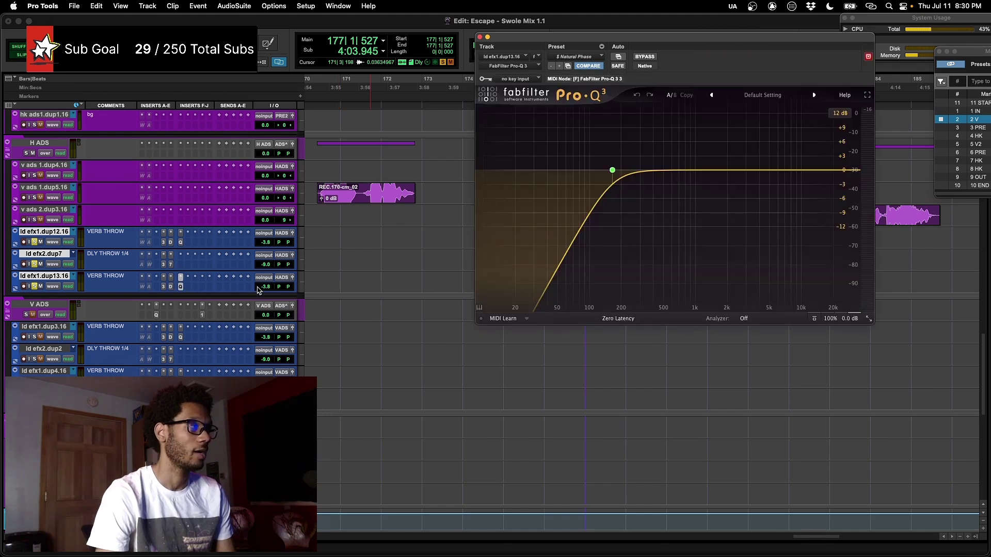
pyautogui.click(181, 287)
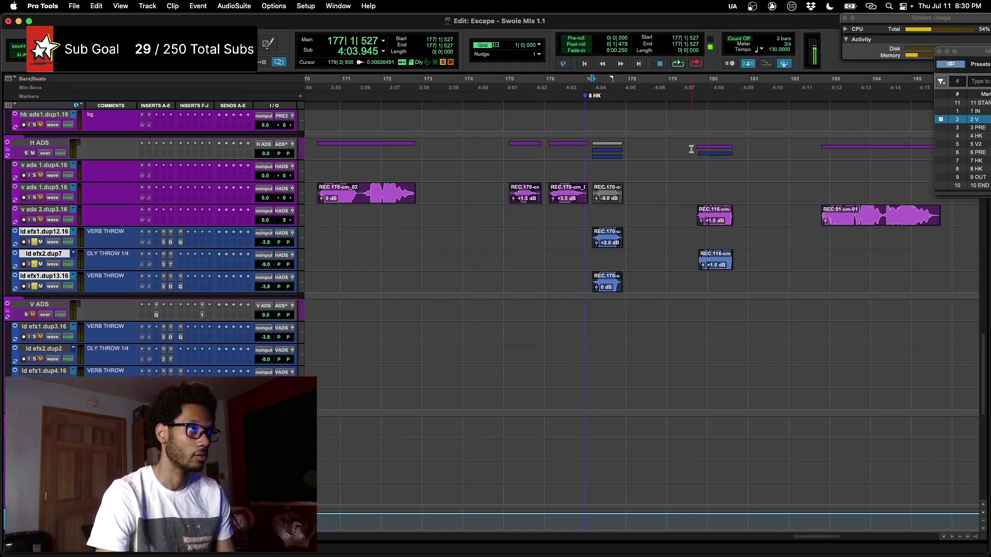
# - Compare the D-Verb and Pro-Q 3 settings between the two H ADS verb throw tracks, and replay their clips from bar 177
pyautogui.click(164, 287)
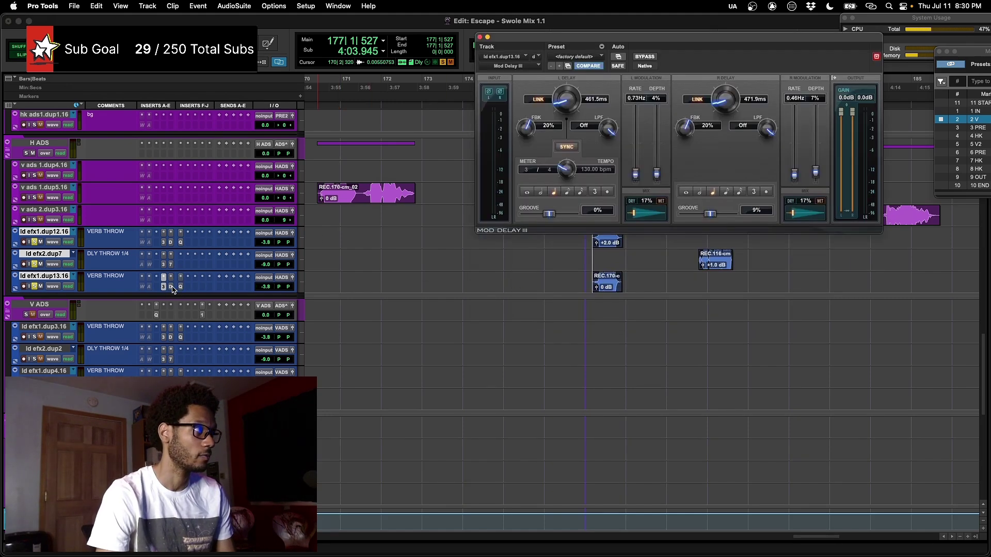
pyautogui.click(171, 242)
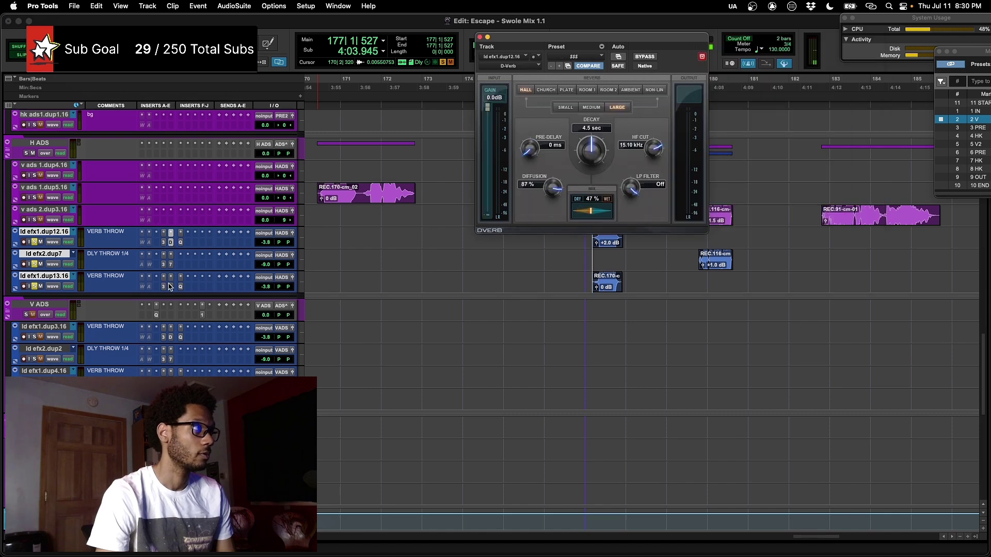
pyautogui.click(171, 287)
pyautogui.click(180, 242)
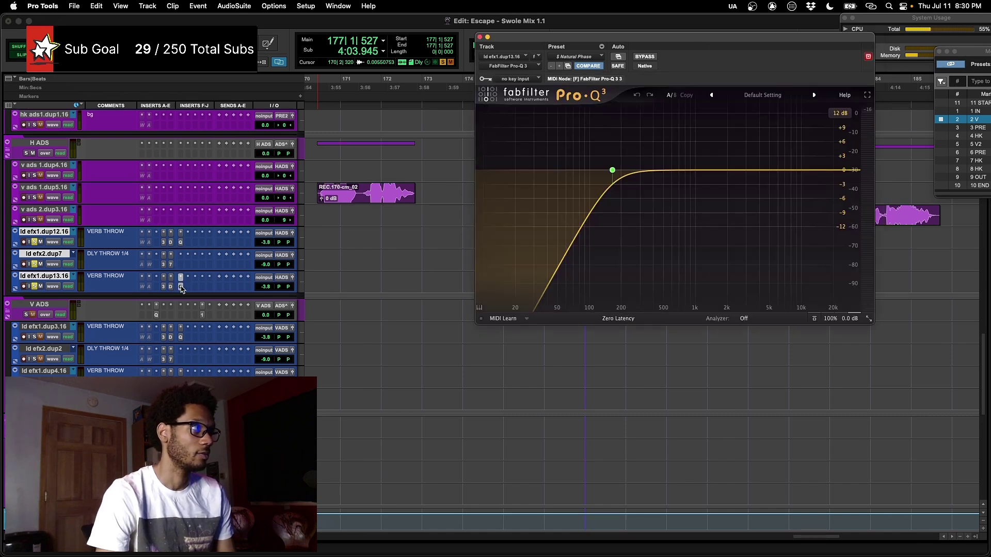
pyautogui.click(181, 287)
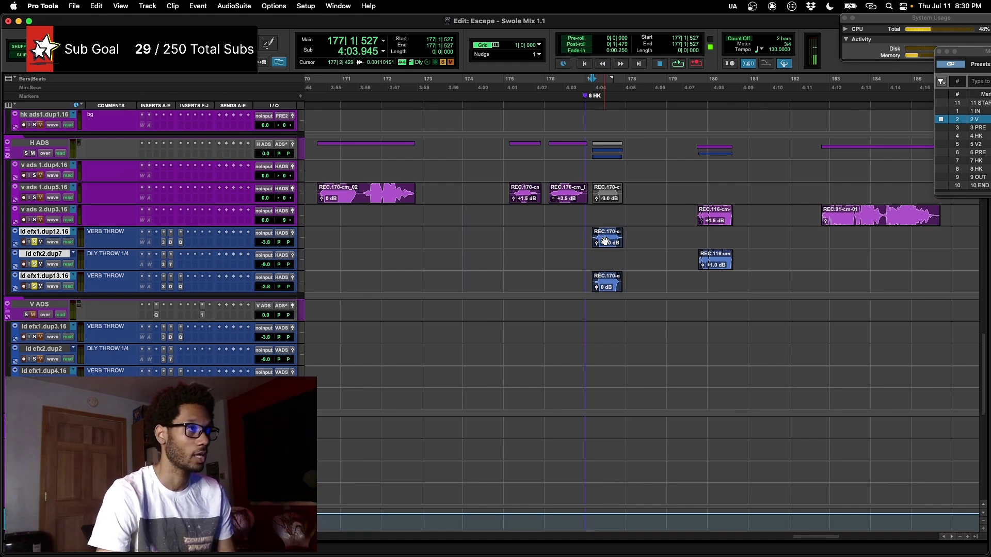
pyautogui.press('space')
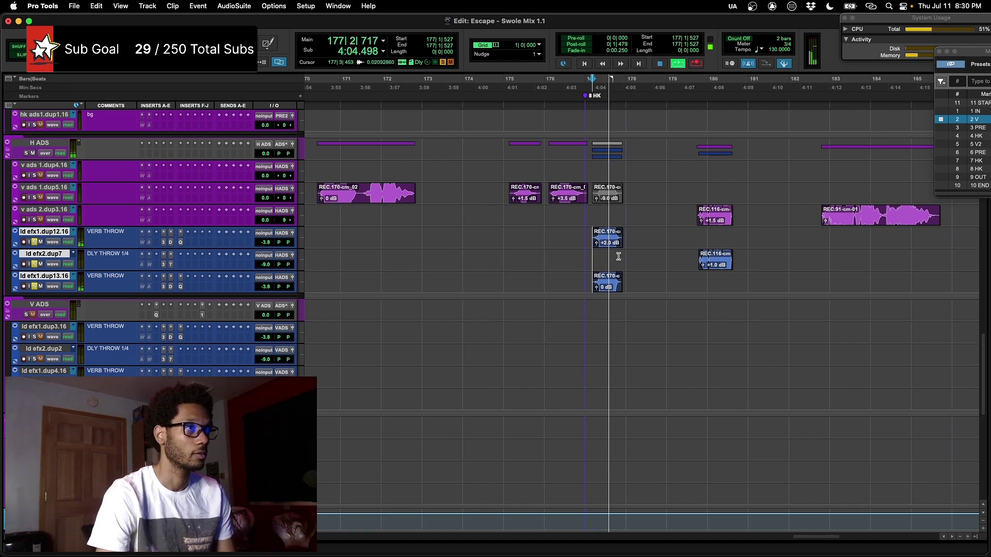
# - Select the ld efx2.dup7 delay throw clip near bar 180, play it with v ads 2.dup3.16 also soloed, and stop
pyautogui.click(714, 266)
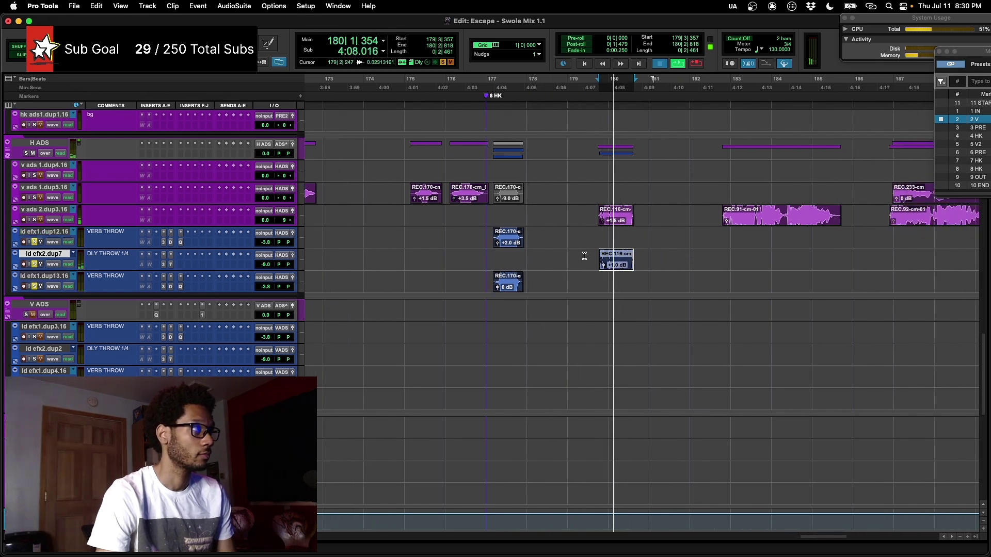
pyautogui.press('space')
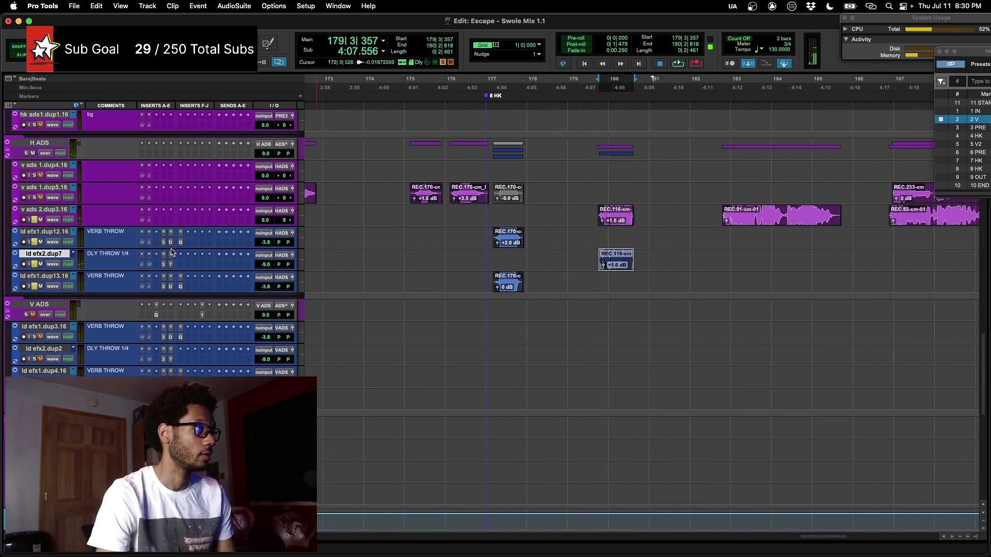
pyautogui.press('space')
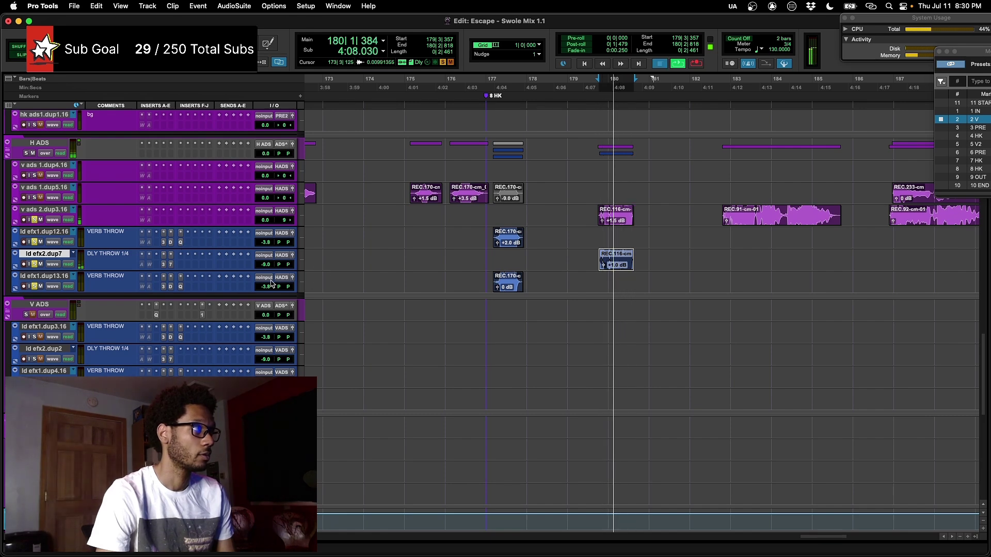
pyautogui.press('space')
# - Inspect the Mod Delay III and EQ3 7-Band inserts on ld efx2.dup7, and close the plugin
pyautogui.click(164, 265)
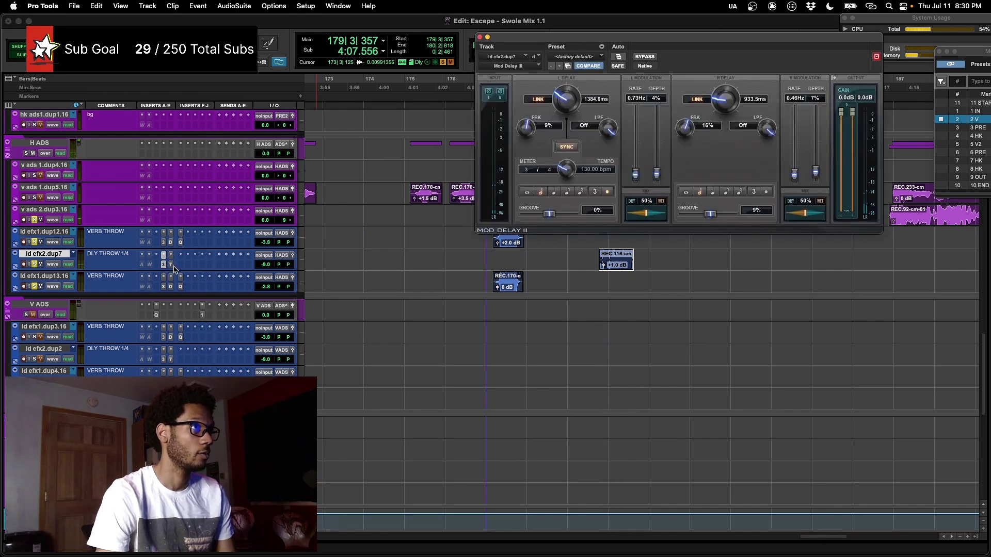
pyautogui.click(171, 265)
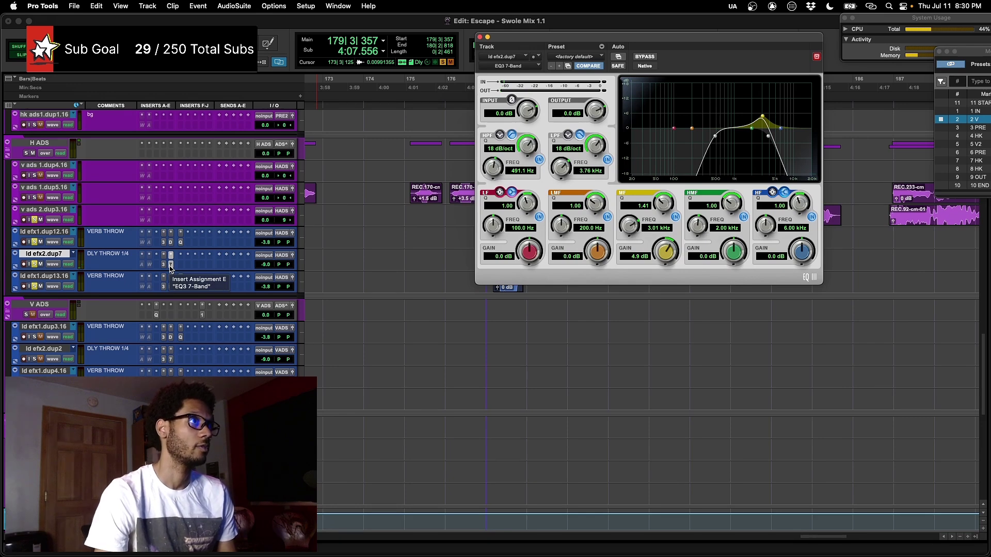
pyautogui.click(165, 266)
pyautogui.click(165, 265)
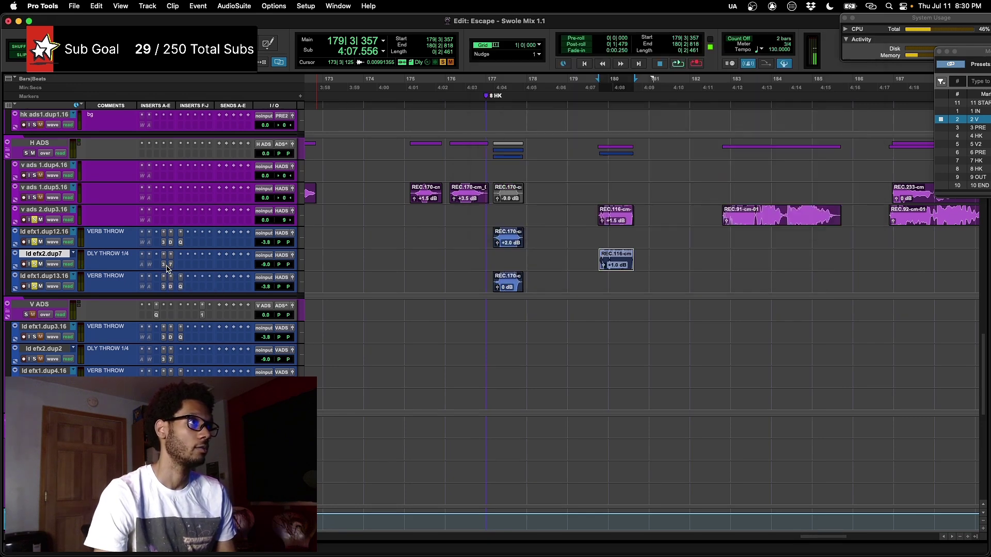
# - Play the ad-lib and its delay throw in H ADS from bar 179, and stop
pyautogui.click(568, 233)
pyautogui.press('space')
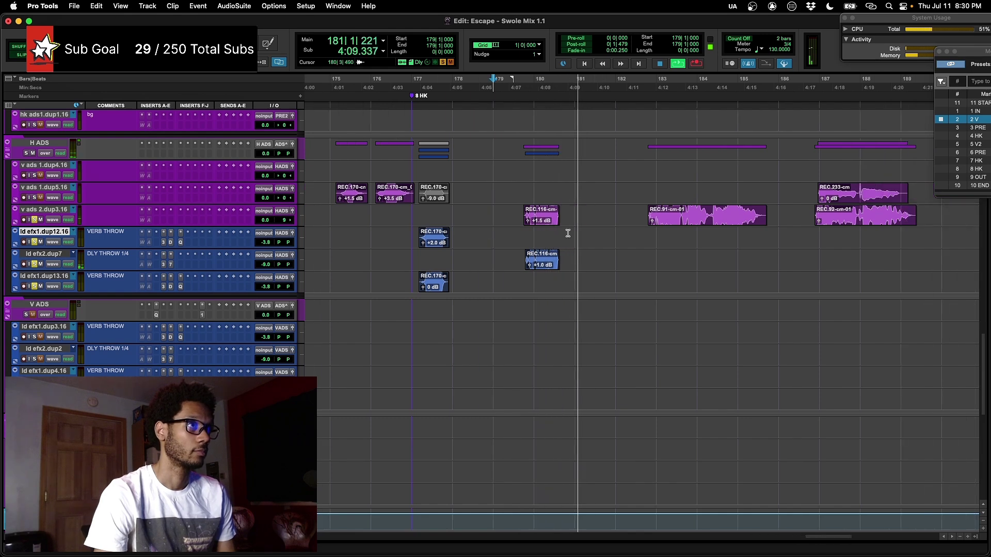
pyautogui.press('space')
# - Place the cursor across the three H ADS throw tracks before the 9 OUT clips, play them from bar 195, and stop
pyautogui.press('super+bracketleft')
pyautogui.press('super+bracketleft')
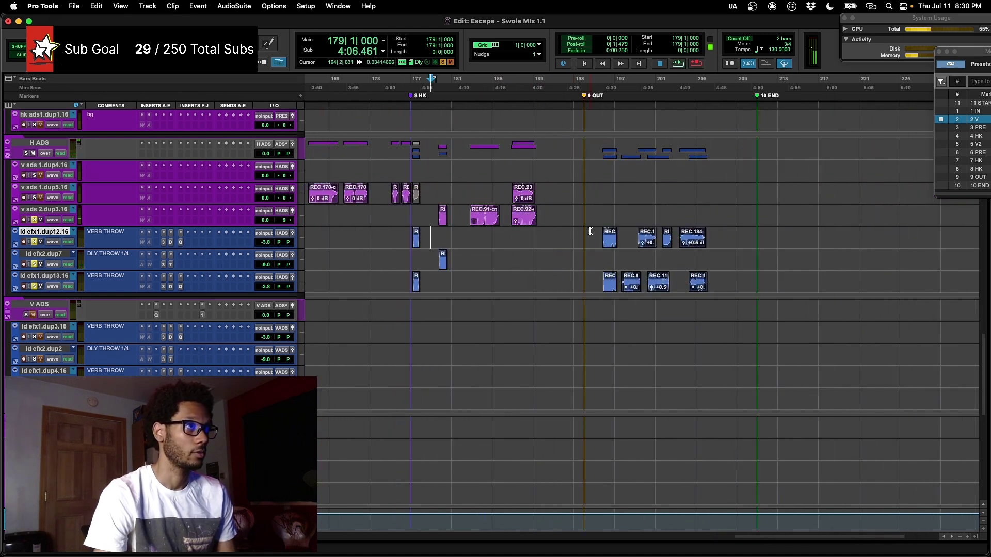
pyautogui.moveTo(590, 231); pyautogui.dragTo(593, 288)
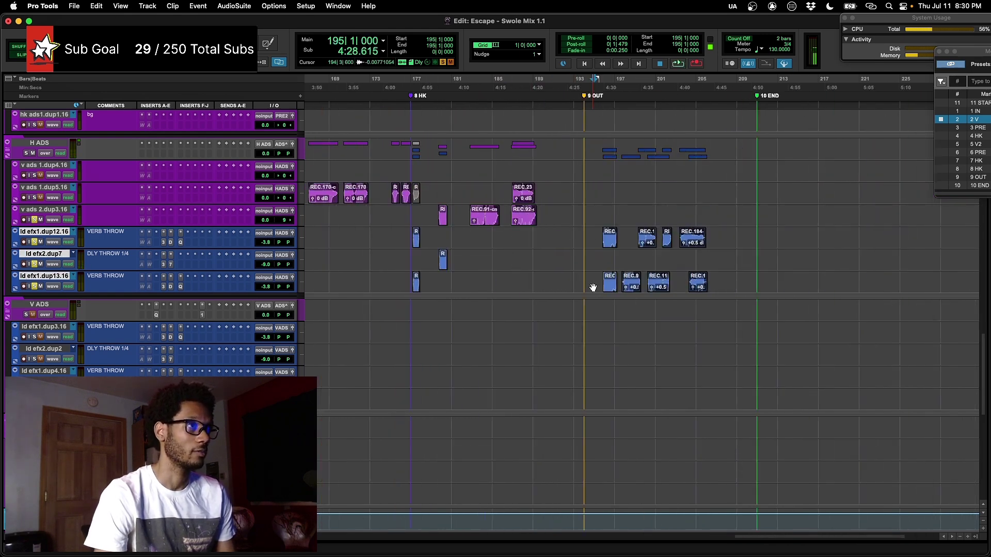
pyautogui.press('space')
pyautogui.press('super+bracketright')
pyautogui.press('super+bracketright')
pyautogui.press('super+bracketright')
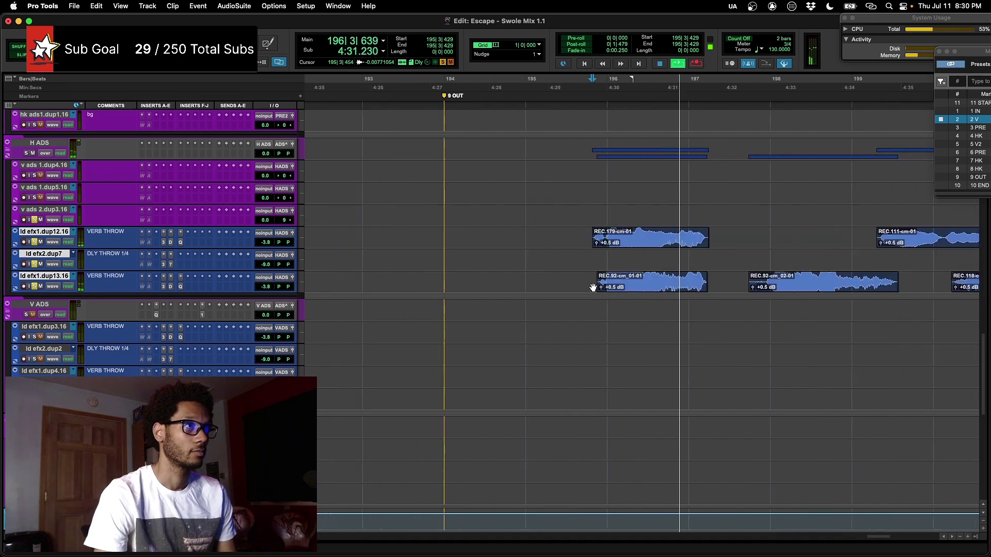
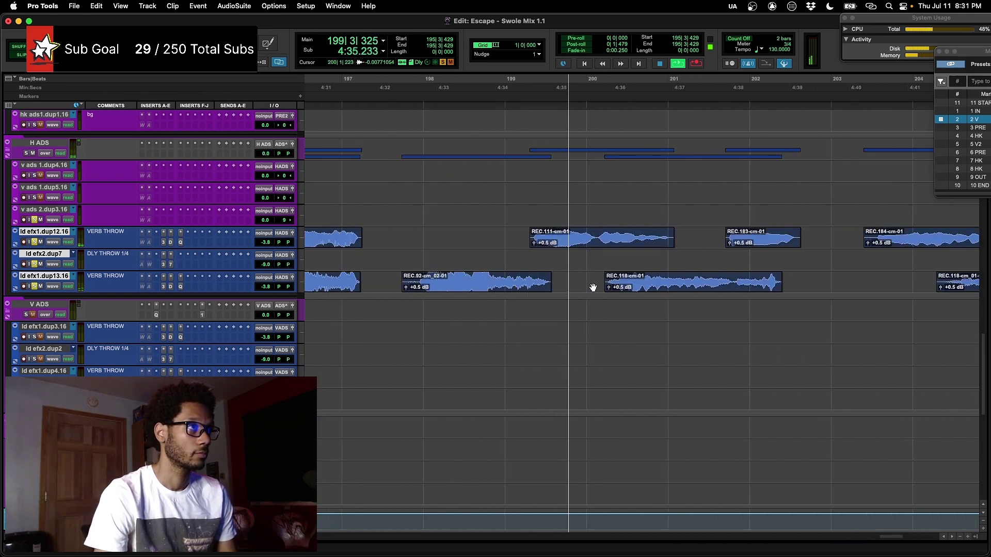
pyautogui.press('super+bracketleft')
pyautogui.press('super+bracketleft')
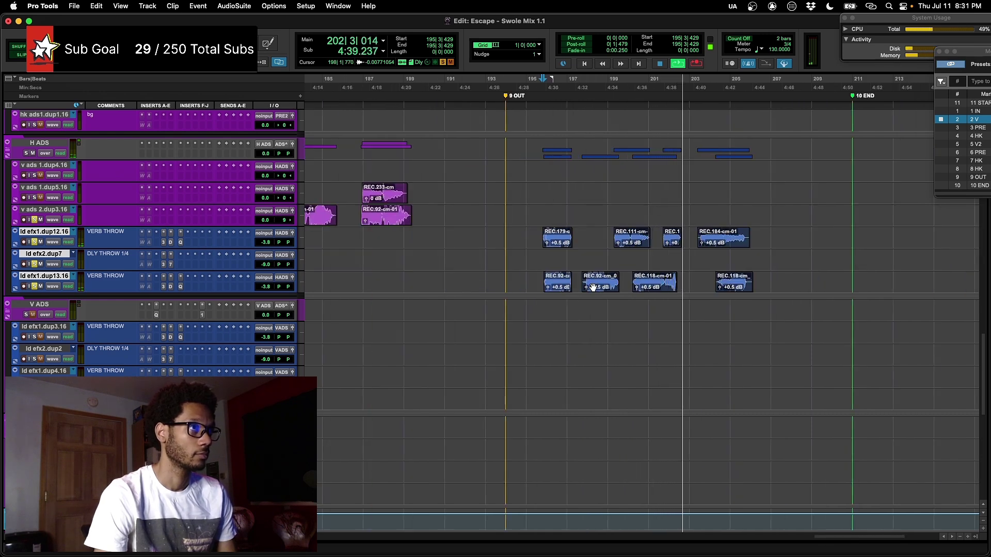
pyautogui.scroll(-2, 592, 288)
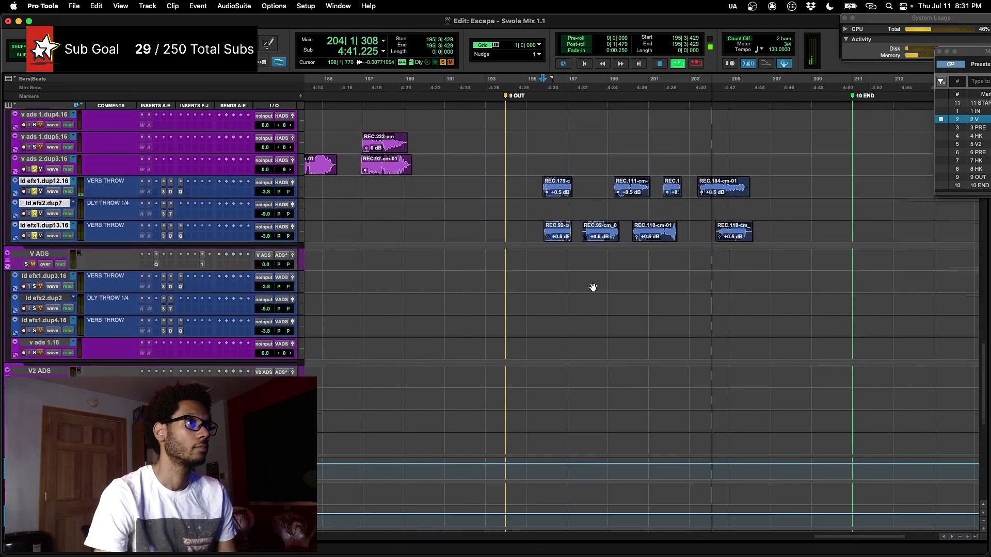
pyautogui.scroll(-2, 592, 288)
pyautogui.scroll(2, 593, 288)
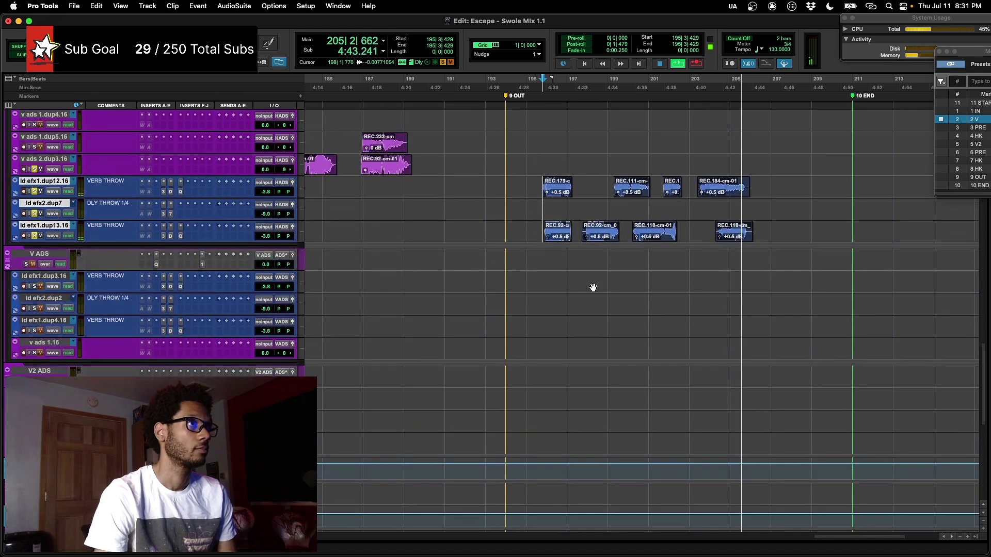
pyautogui.press('space')
# - Solo the three V2 ADS tracks from v ads 2.dup4.16 to ld efx2.dup8, play their clips from bar 129, and stop
pyautogui.press('super+bracketleft')
pyautogui.press('super+bracketleft')
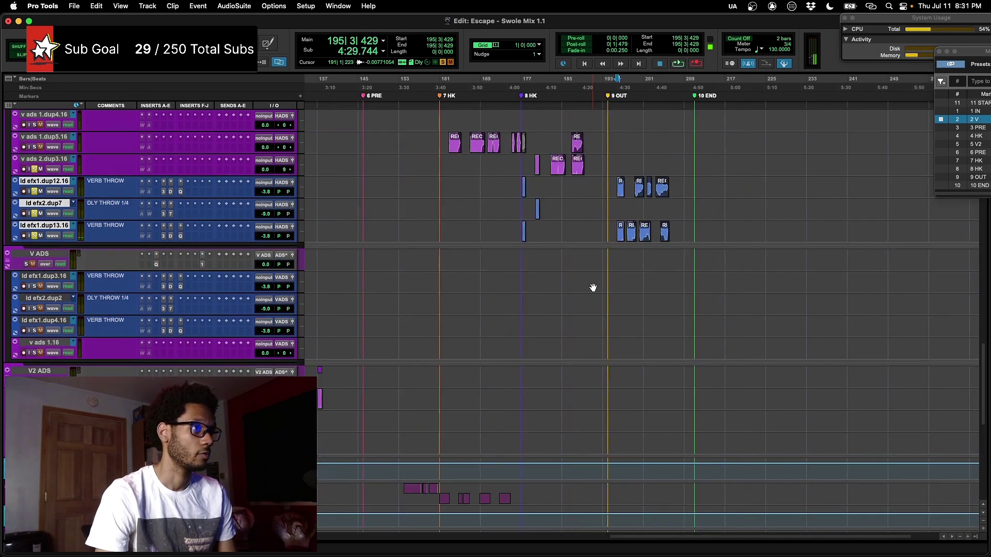
pyautogui.scroll(-3, 592, 287)
pyautogui.hscroll(-5, 593, 288)
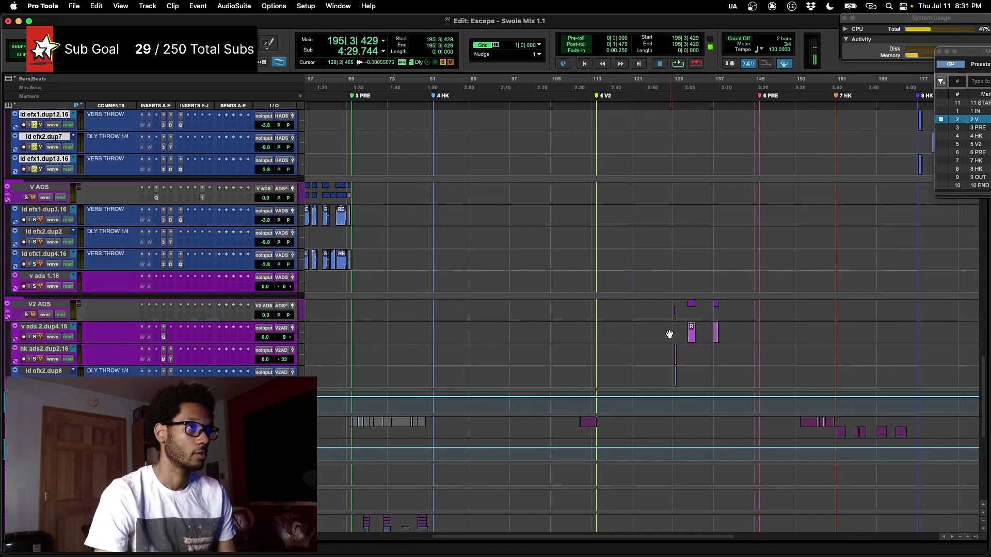
pyautogui.moveTo(669, 335); pyautogui.dragTo(664, 380)
pyautogui.press('super+bracketright')
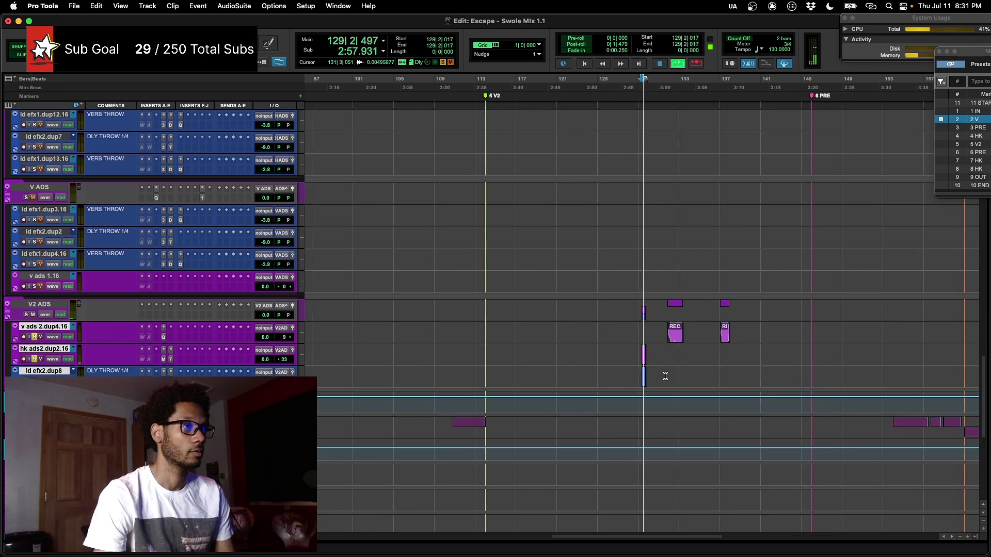
pyautogui.press('super+bracketright')
pyautogui.press('space')
pyautogui.press('super+bracketright')
pyautogui.press('super+bracketright')
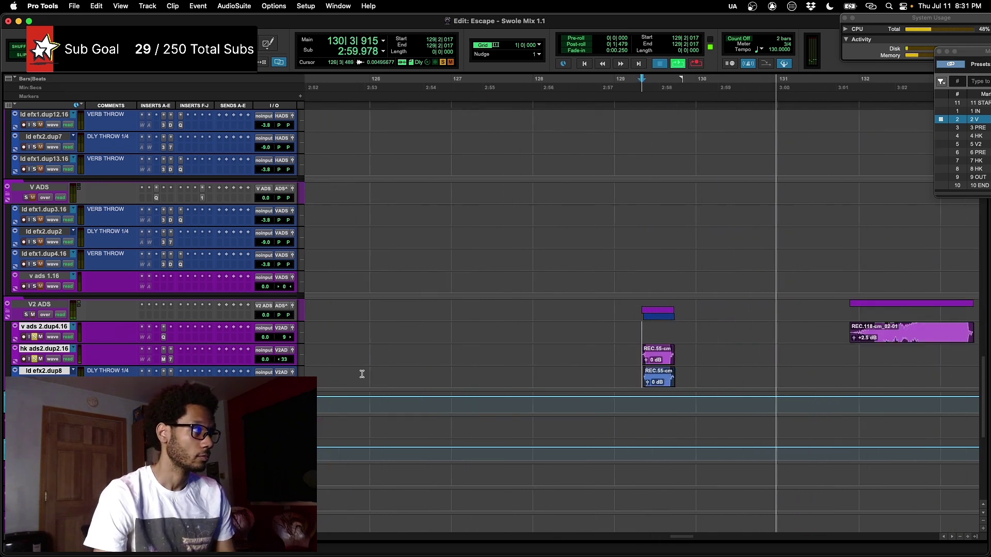
pyautogui.press('space')
# - Inspect the MetaFlanger and EQ3 7-Band on hk ads2.dup2.16 and the Mod Delay III and EQ3 7-Band on ld efx2.dup8, and close the plugin
pyautogui.click(164, 359)
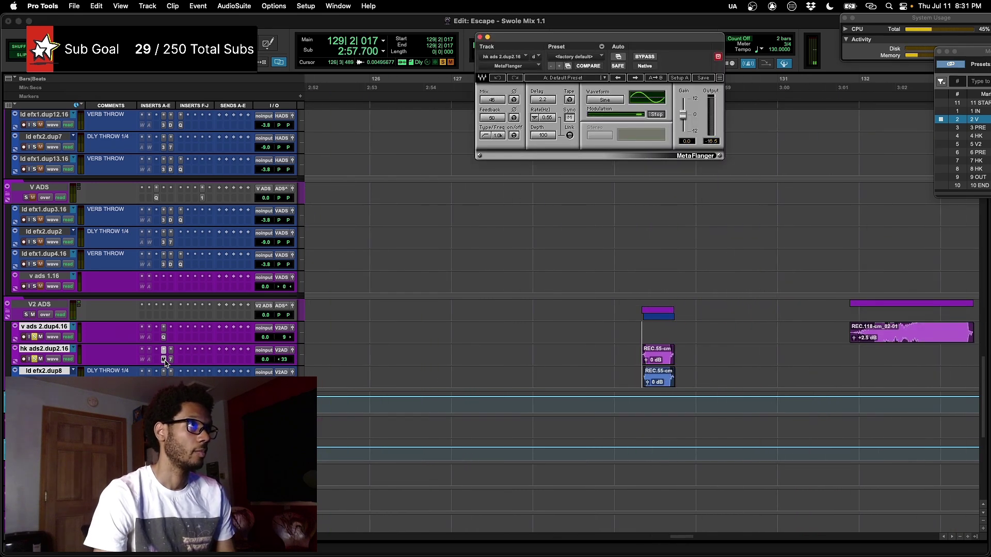
pyautogui.click(172, 360)
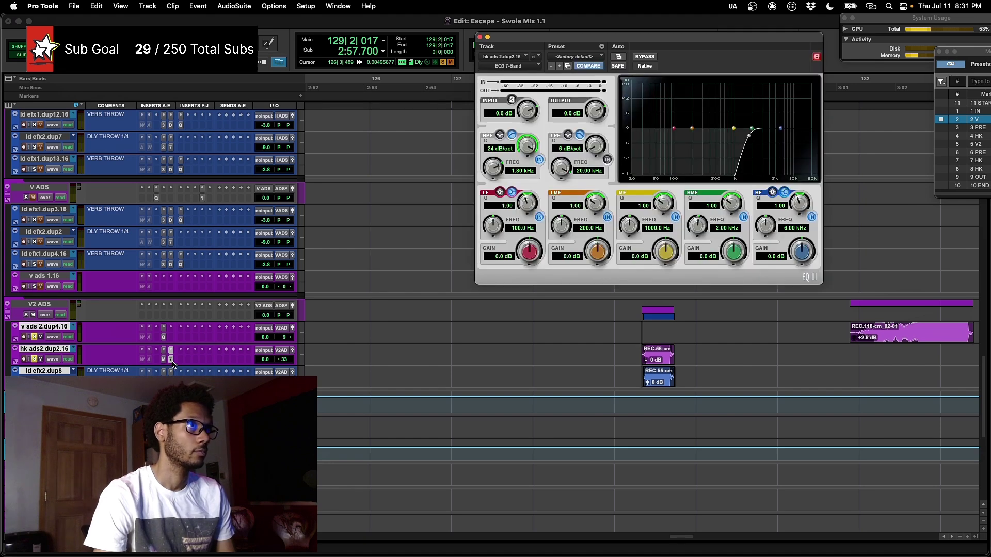
pyautogui.click(164, 372)
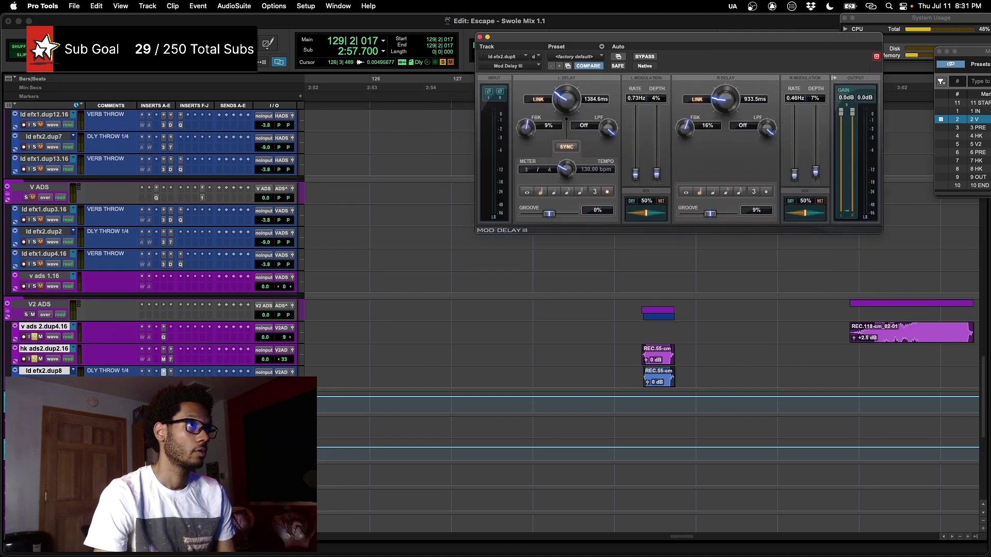
pyautogui.click(171, 372)
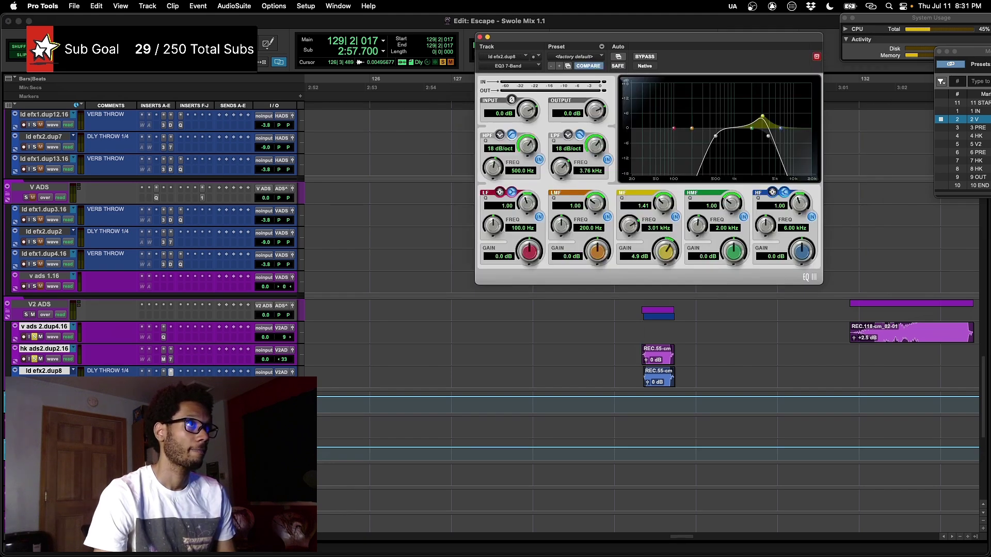
pyautogui.click(171, 373)
# - Replay the soloed V2 ADS ad-lib and its delay throw from bar 129, and stop
pyautogui.press('space')
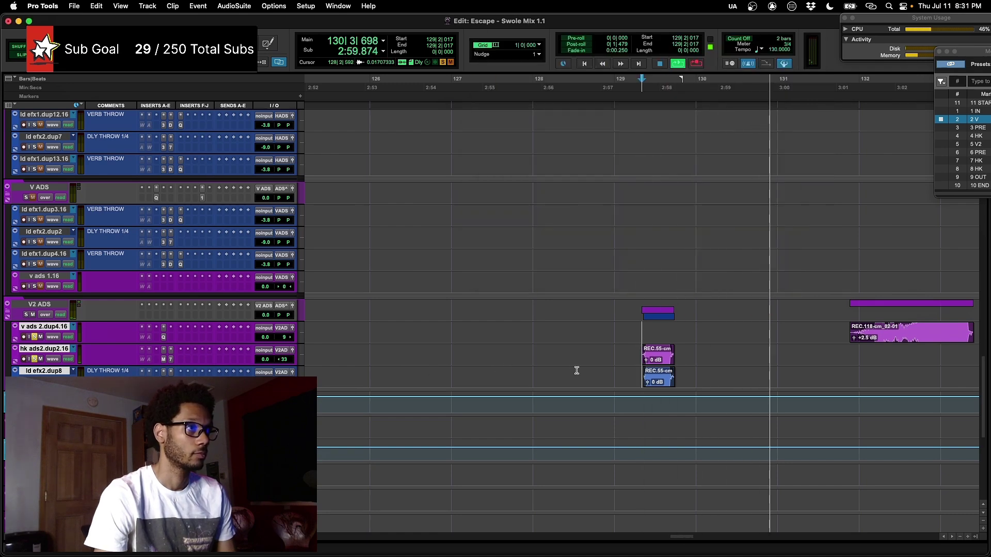
pyautogui.press('space')
pyautogui.press('r')
pyautogui.scroll(15, 583, 371)
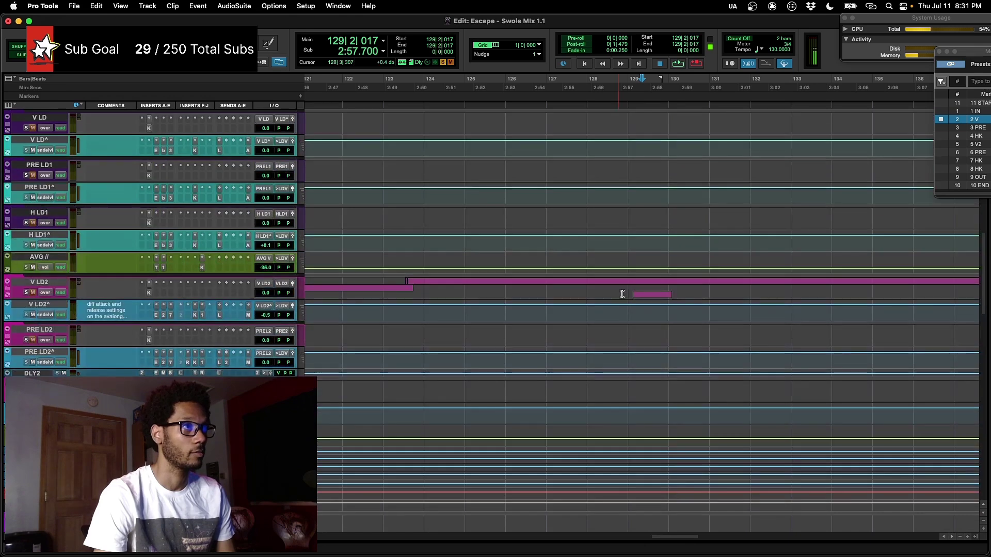
# - Solo V LD2 and play it from bar 129, stopping to unmute the All Leads VCA and starting playback again
pyautogui.click(636, 286)
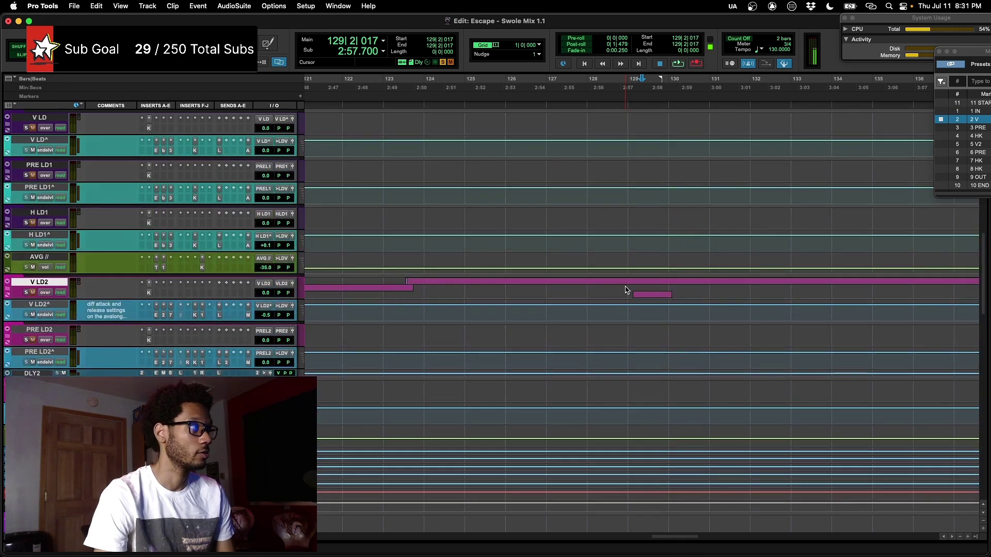
pyautogui.click(27, 292)
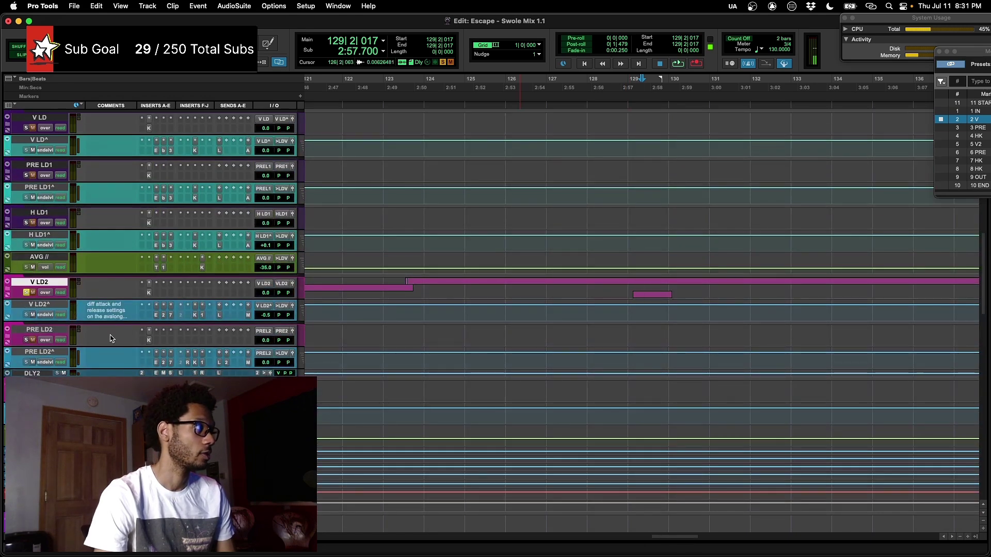
pyautogui.press('space')
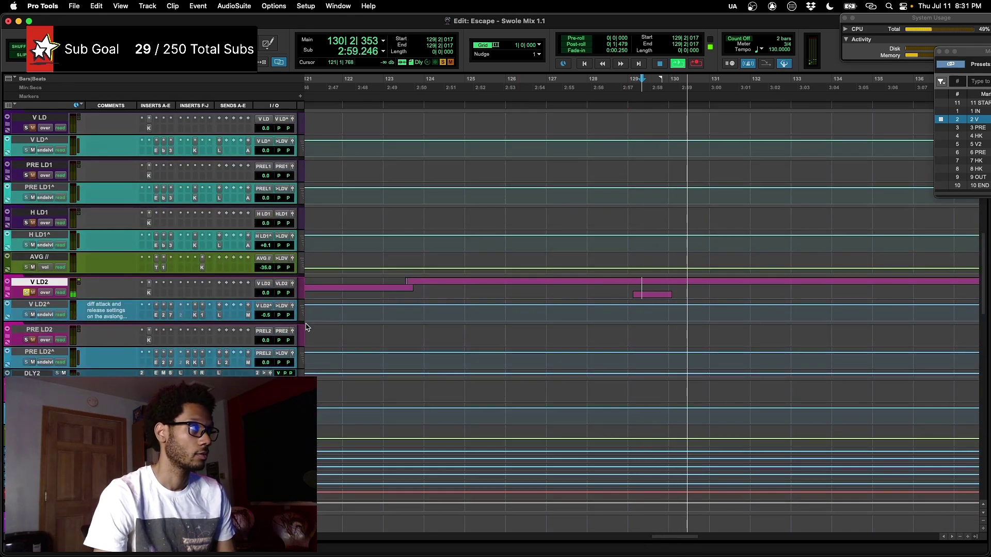
pyautogui.scroll(5, 19, 295)
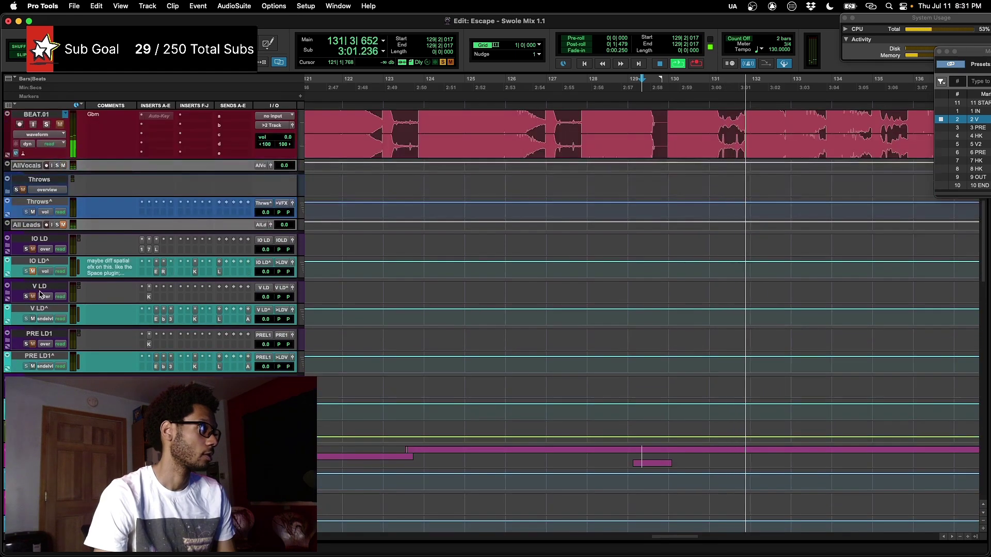
pyautogui.press('space')
pyautogui.press('space')
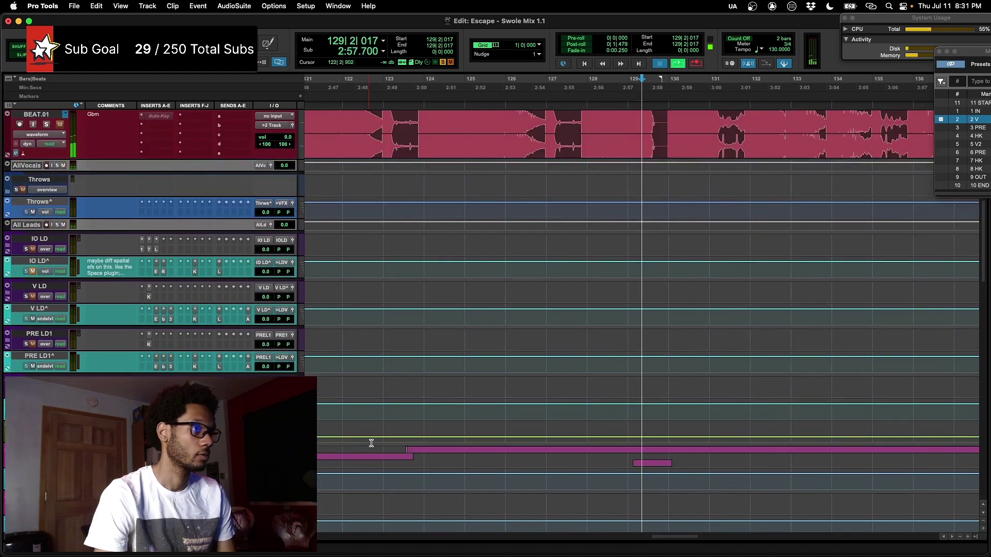
# - Replay the soloed V LD2 lead from just before bar 129, and stop
pyautogui.scroll(-4, 369, 440)
pyautogui.scroll(-2, 372, 442)
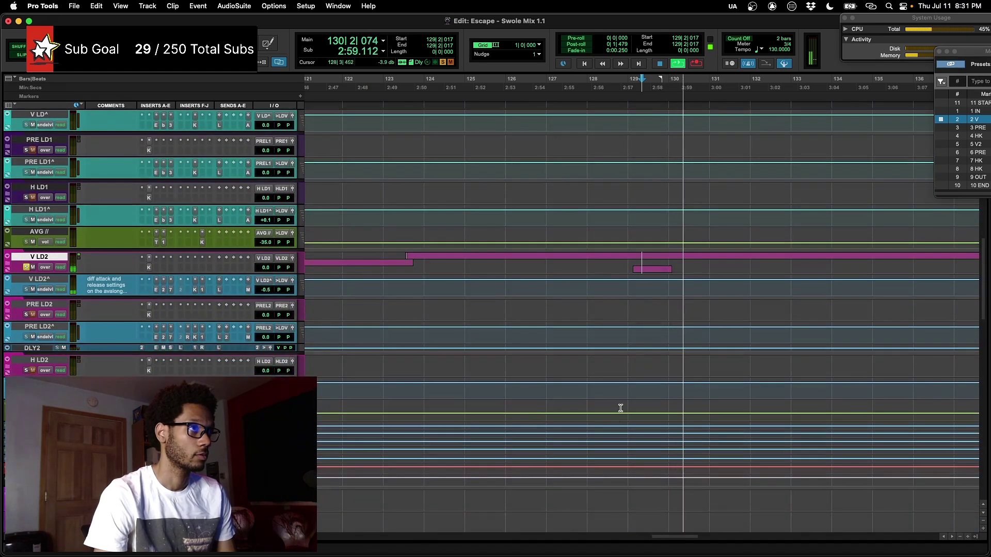
pyautogui.click(614, 261)
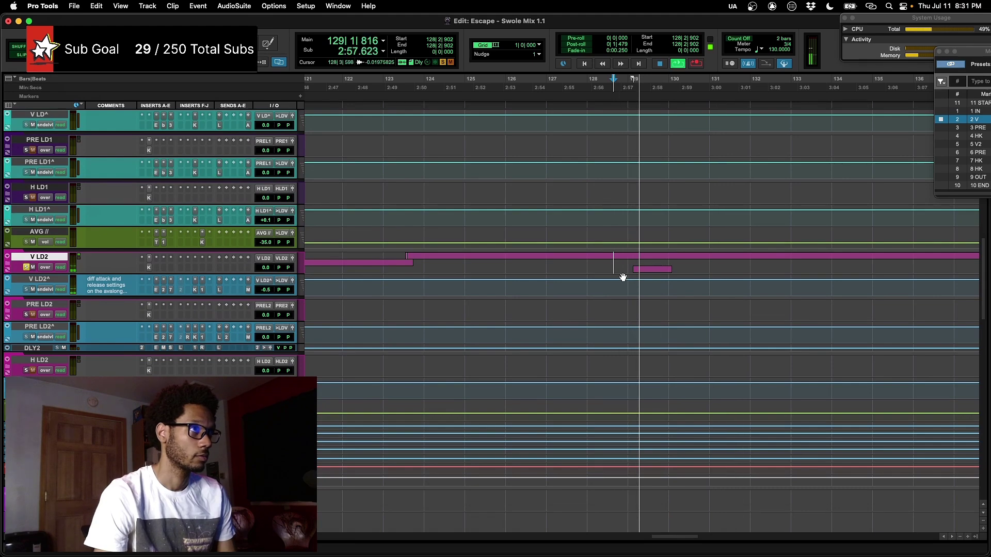
pyautogui.press('space')
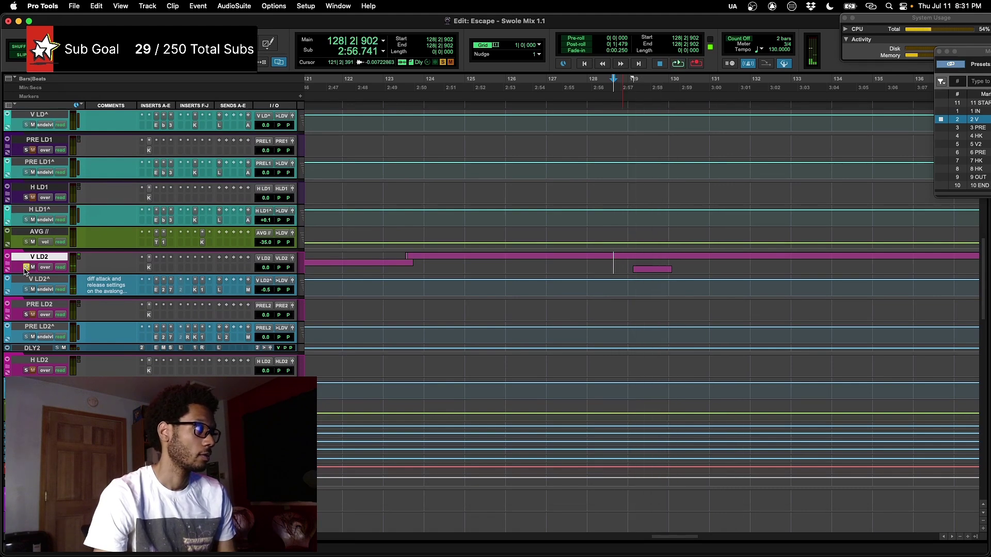
# - Inspect the Pro-Q 3 insert on v ads 2.dup4.16 in the V2 ADS folder, and close the plugin
pyautogui.scroll(-20, 69, 269)
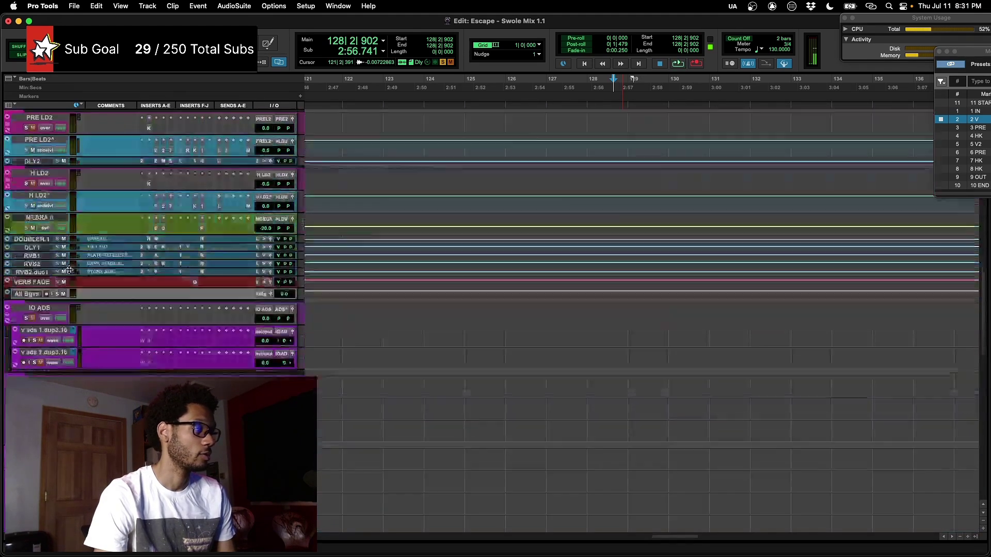
pyautogui.scroll(-5, 69, 268)
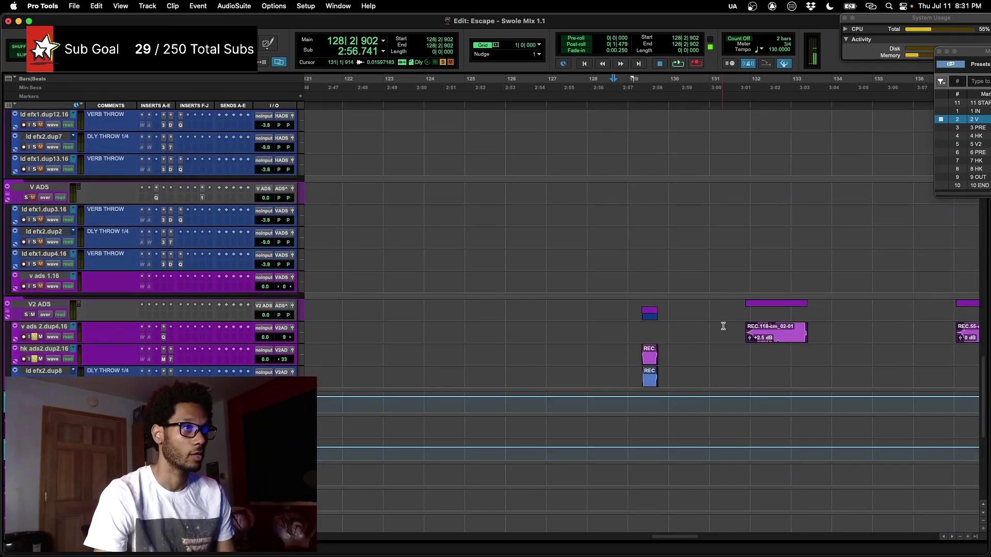
pyautogui.click(164, 336)
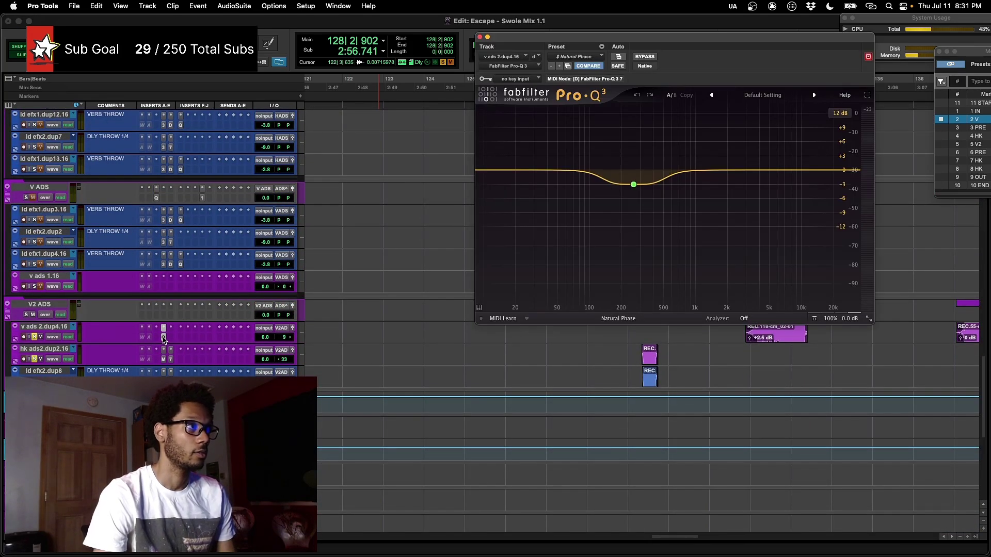
pyautogui.click(163, 338)
# - Play v ads 2.dup4.16 from bar 131, place the cursor at the start of its bar 137 clip, and stop
pyautogui.scroll(-3, 680, 338)
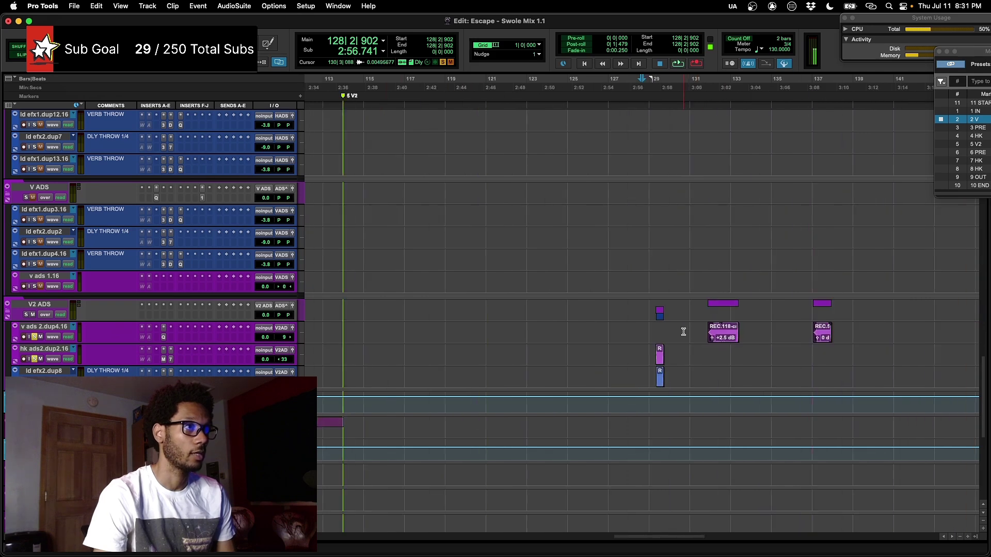
pyautogui.click(696, 327)
pyautogui.press('space')
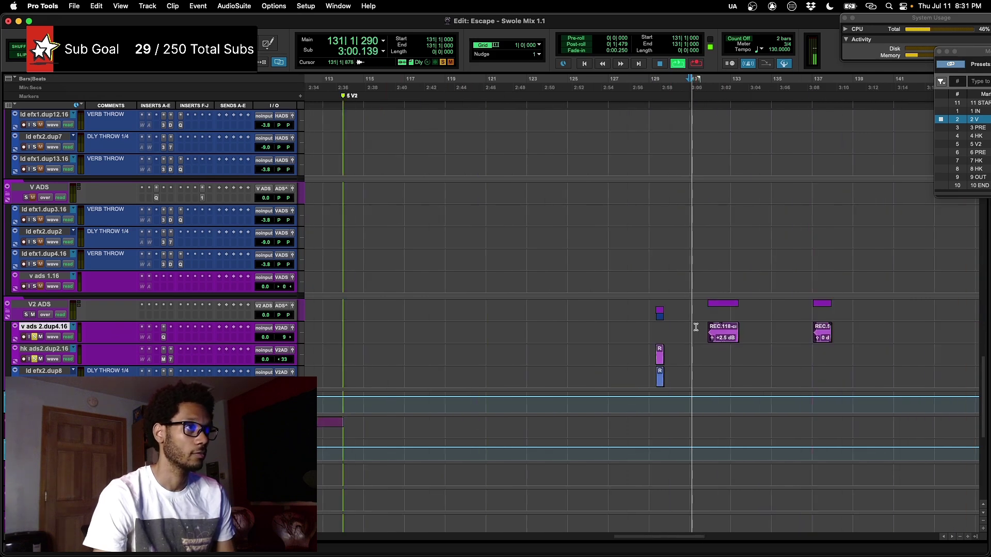
pyautogui.scroll(3, 696, 327)
pyautogui.hscroll(2, 695, 327)
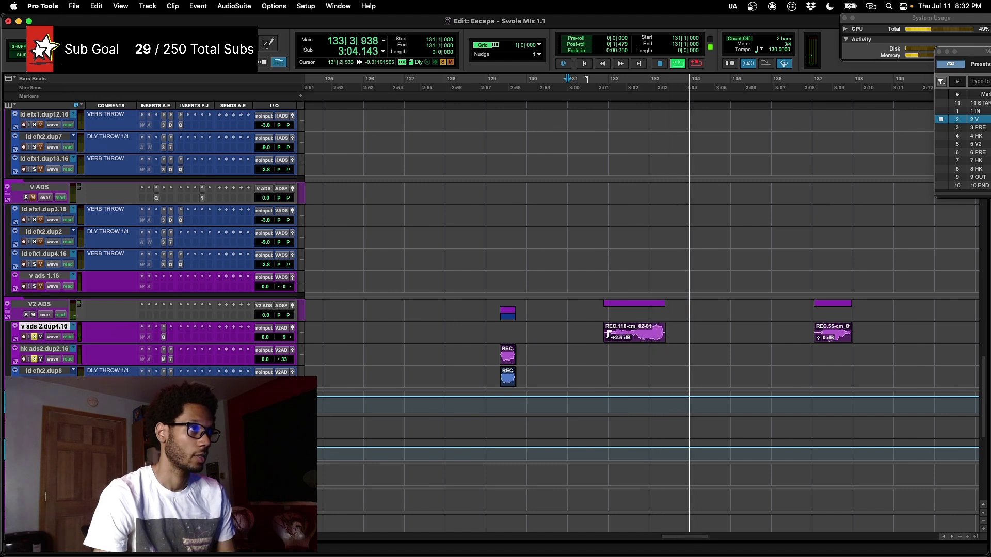
pyautogui.click(819, 333)
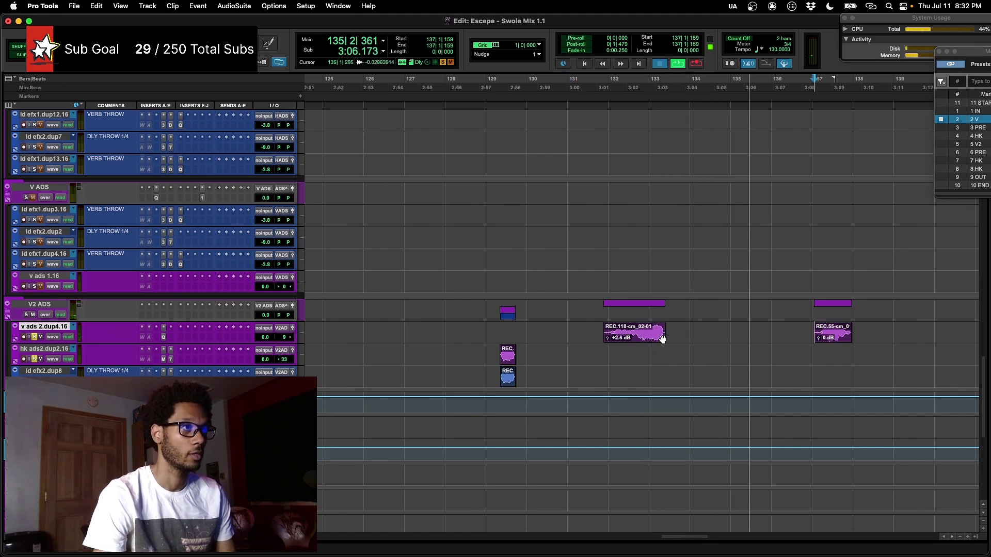
pyautogui.press('space')
# - Select the REC.118-cm_02-01 clip, zoom in to its waveform, play it, stop, and zoom back out
pyautogui.click(627, 343)
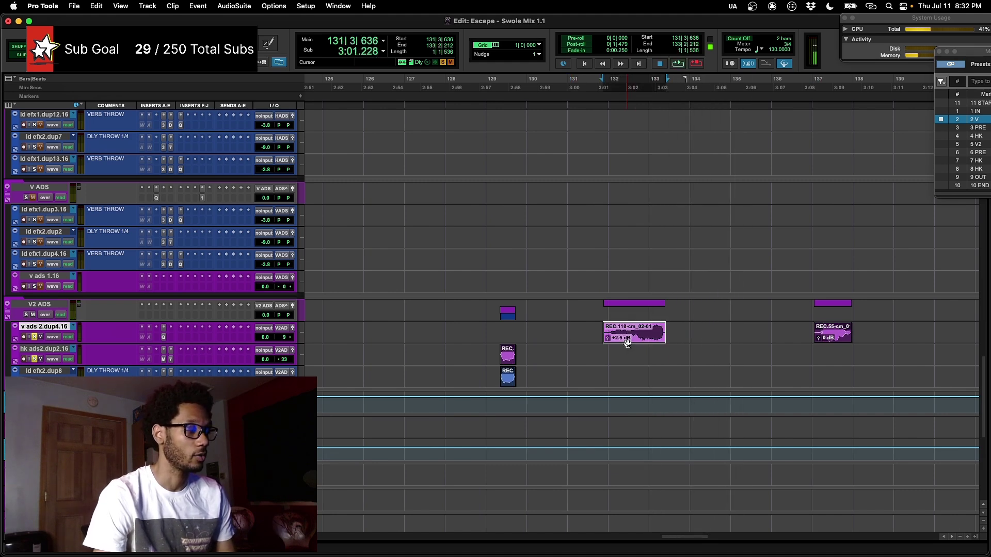
pyautogui.press('e')
pyautogui.press('space')
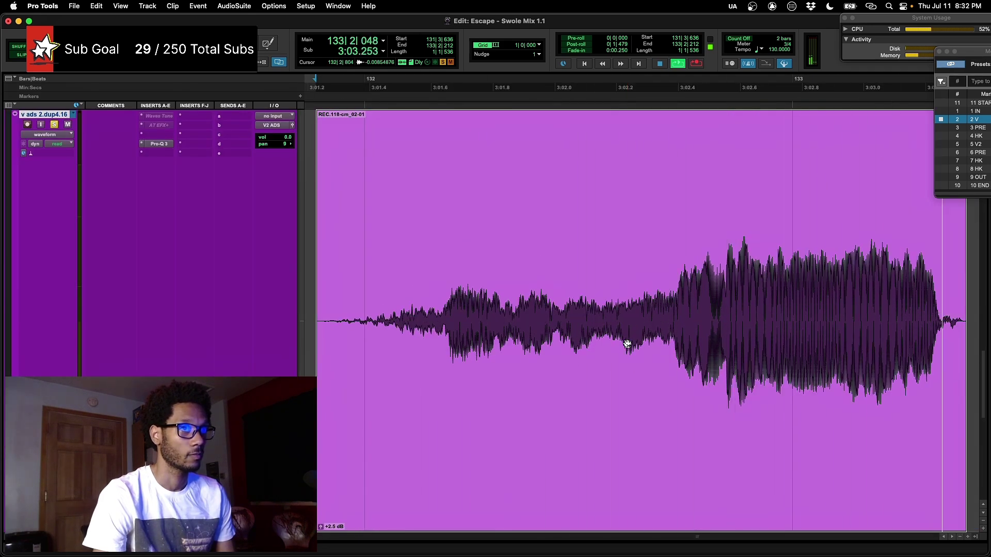
pyautogui.press('space')
pyautogui.press('e')
# - Play the REC.55-cm_01 clip from its start at bar 137, stop, and return to the full session view
pyautogui.hscroll(5, 628, 344)
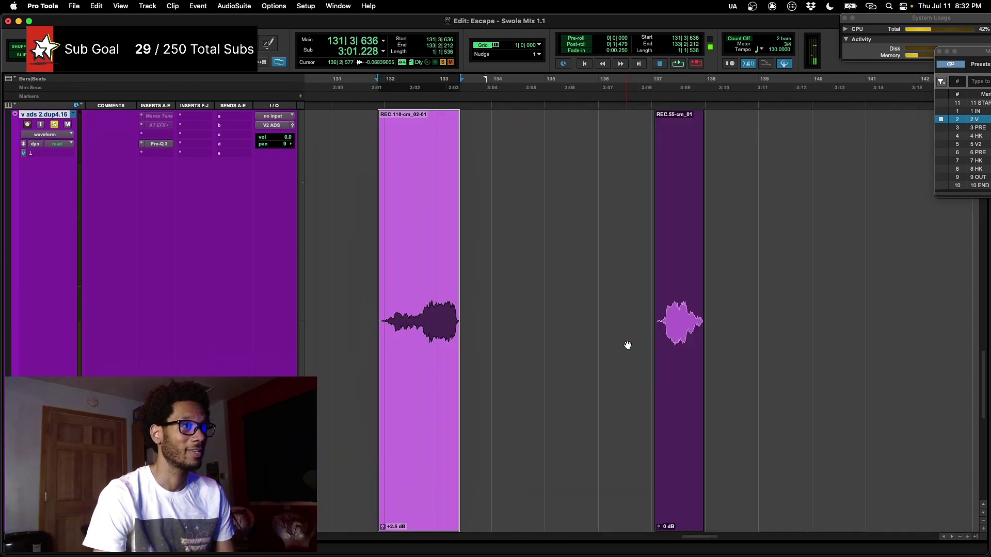
pyautogui.press('Tab')
pyautogui.press('space')
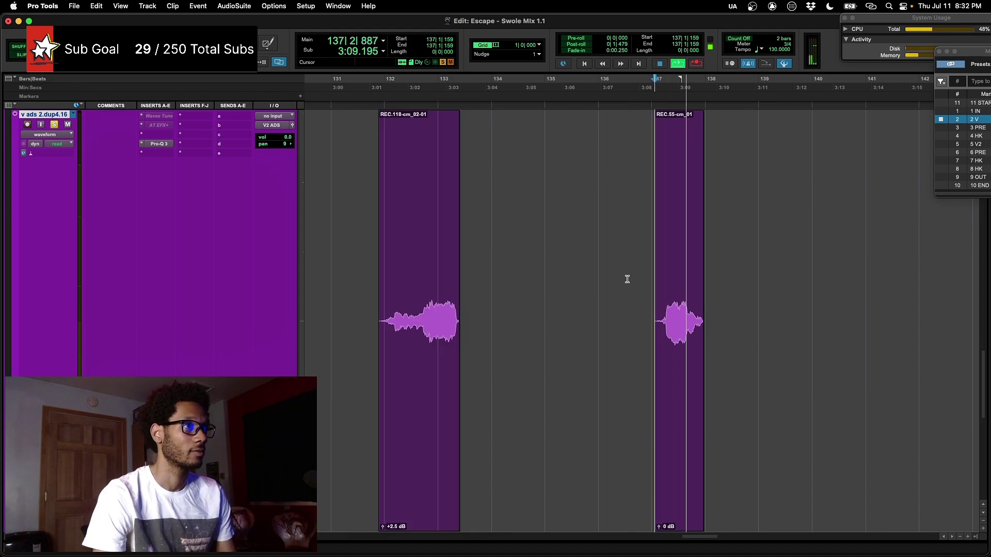
pyautogui.press('e')
pyautogui.press('r')
pyautogui.press('space')
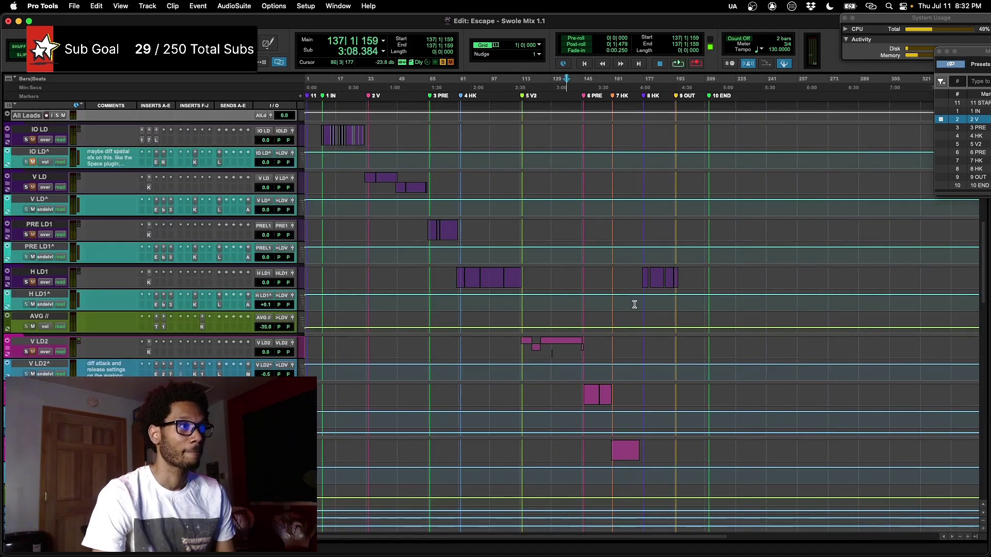
# - Expand the STKS folder and place the cursor on v stk 1.16 at bar 108, ahead of the 5 V2 marker
pyautogui.scroll(-8, 634, 304)
pyautogui.scroll(-15, 634, 305)
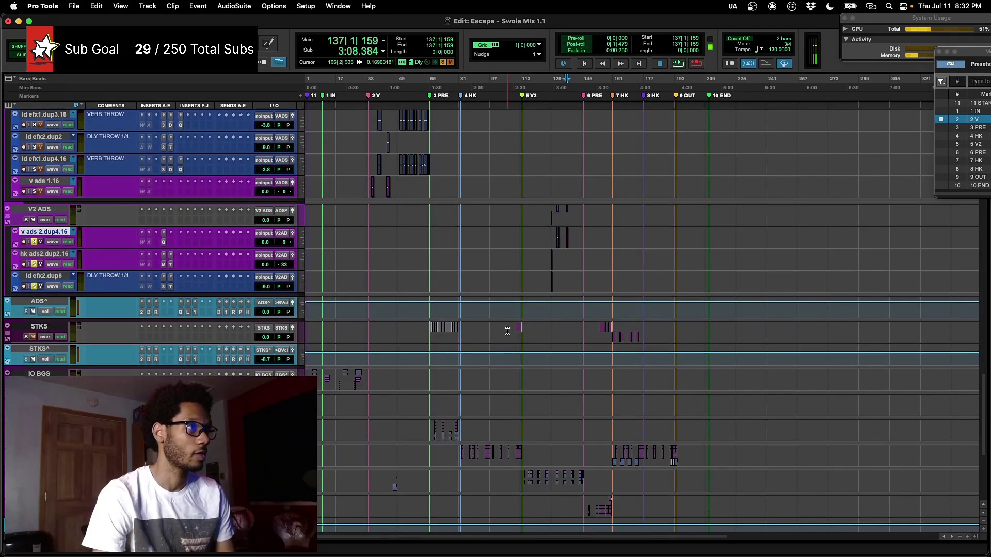
pyautogui.click(507, 330)
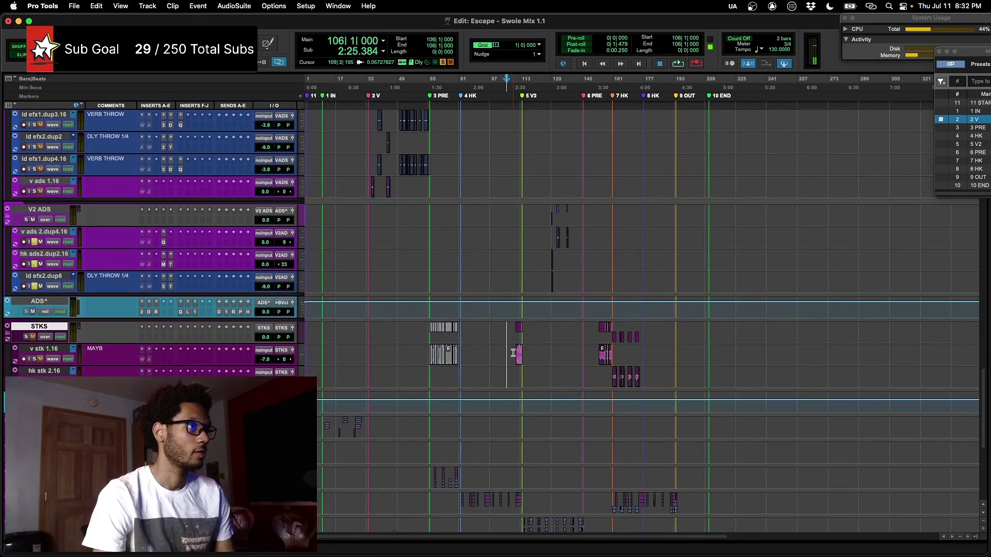
pyautogui.click(511, 354)
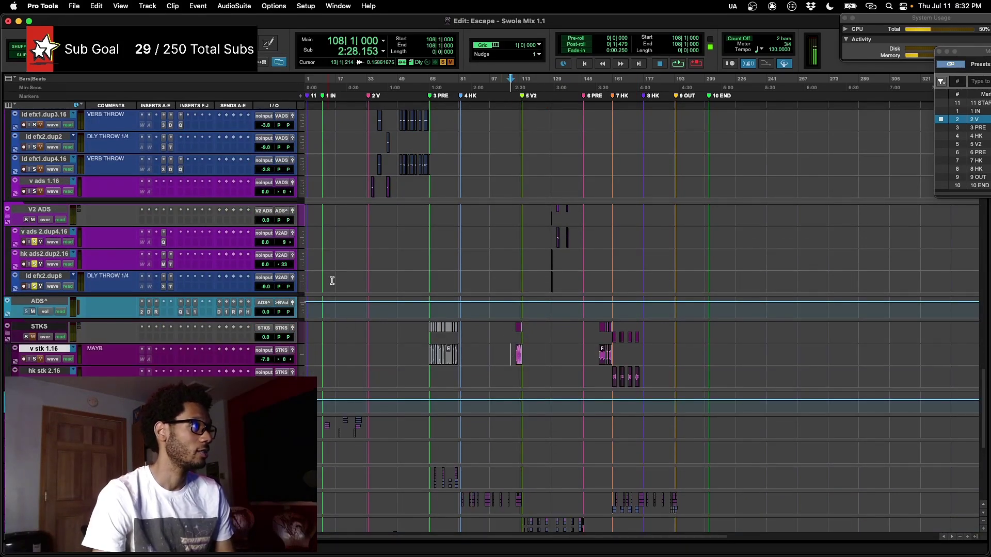
# - Select the ADS^ track with the cursor at bar 10 and show its channel strip in the Mix window
pyautogui.scroll(5, 312, 282)
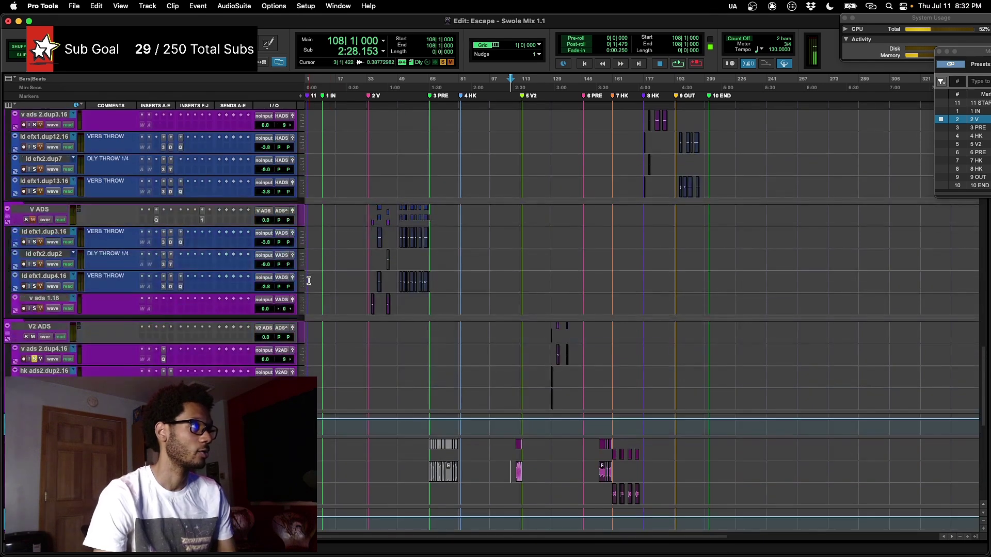
pyautogui.scroll(-2, 308, 280)
pyautogui.click(321, 386)
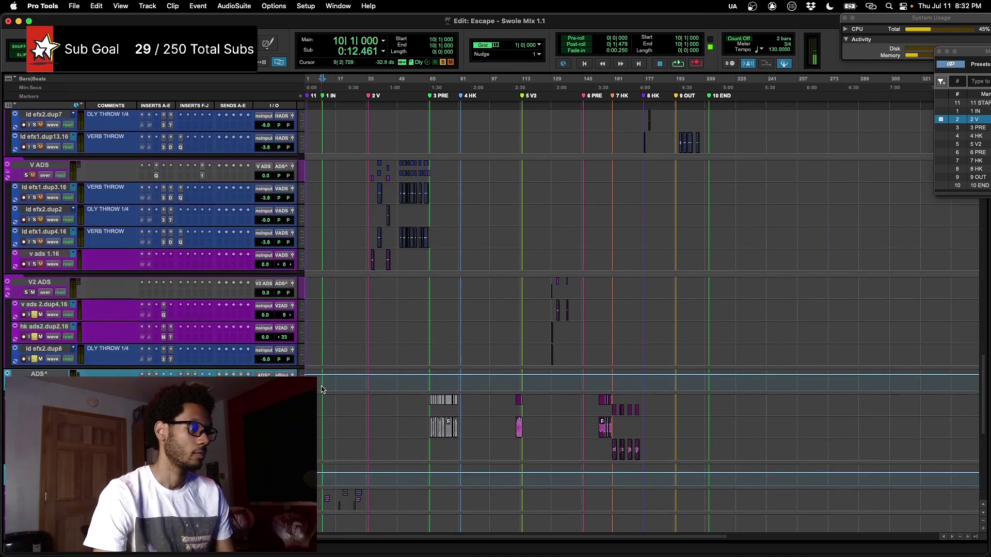
pyautogui.hotkey('ctrl', 'Down')
pyautogui.scroll(-3, 321, 387)
pyautogui.hotkey('ctrl', '=')
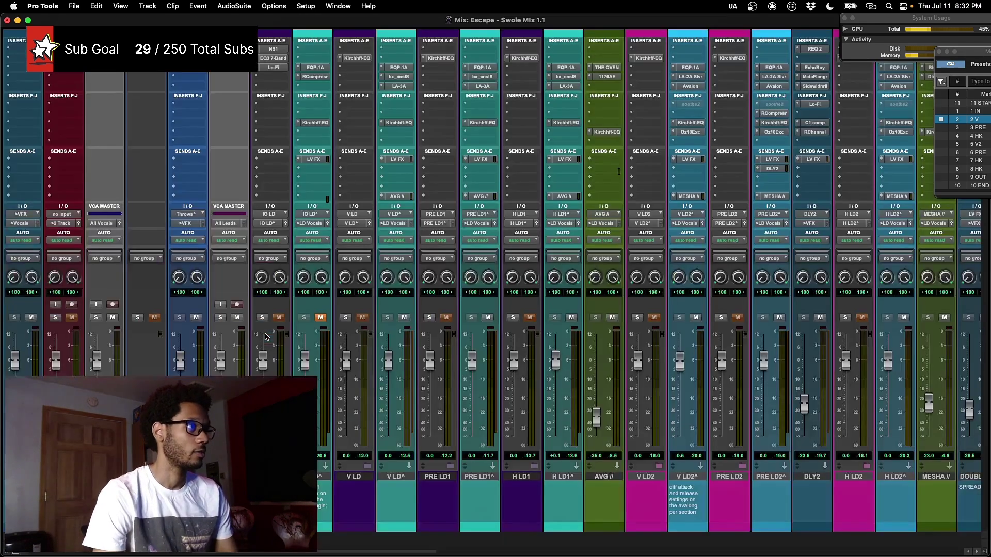
pyautogui.hscroll(10, 428, 331)
pyautogui.hscroll(5, 432, 325)
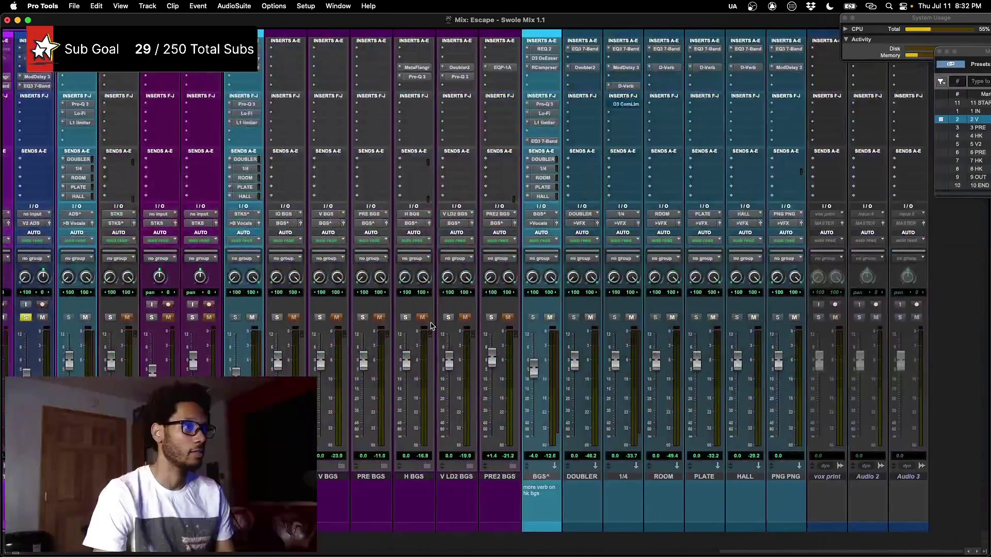
pyautogui.hscroll(-7, 671, 386)
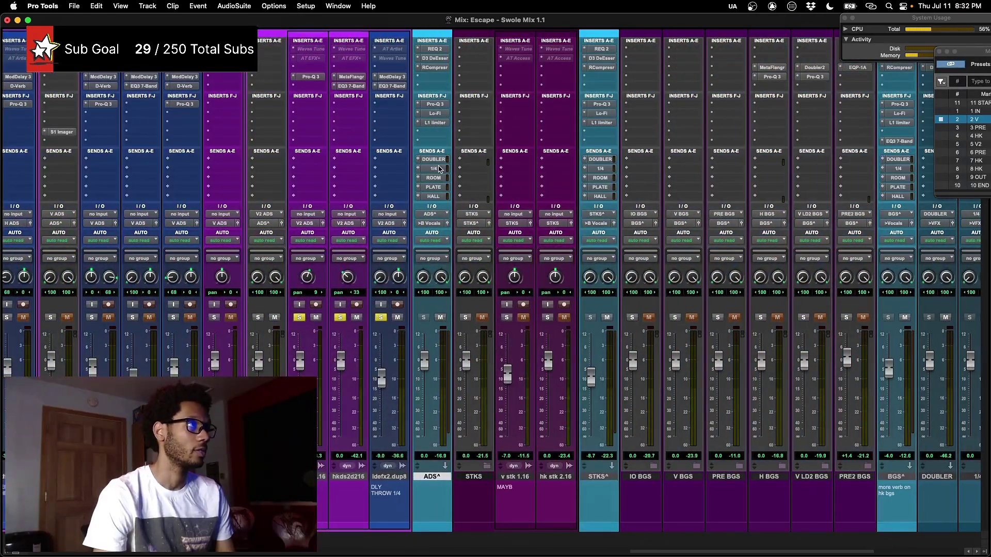
# - Inspect the ADS^ send levels for DOUBLER, 1/4, ROOM, PLATE and HALL, and close the send window
pyautogui.click(439, 160)
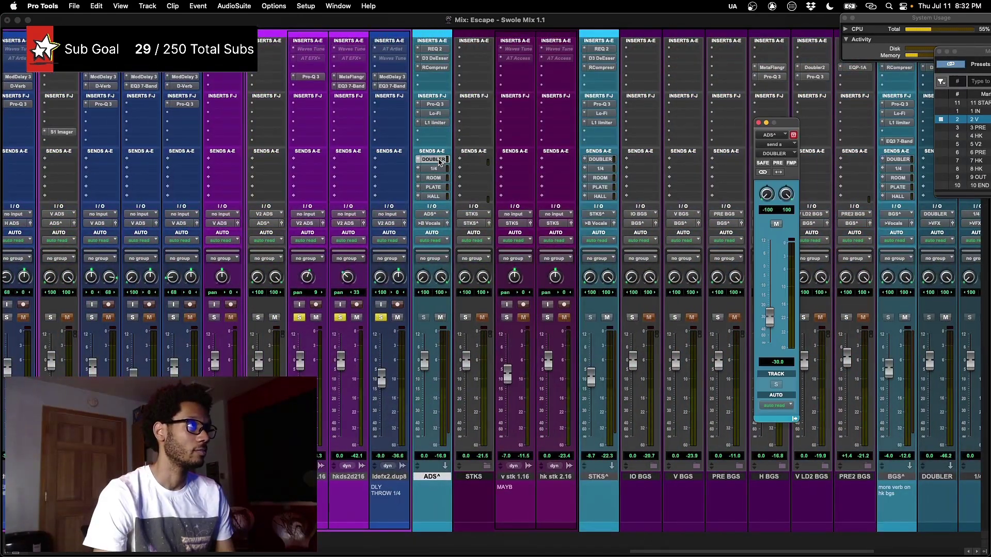
pyautogui.click(438, 169)
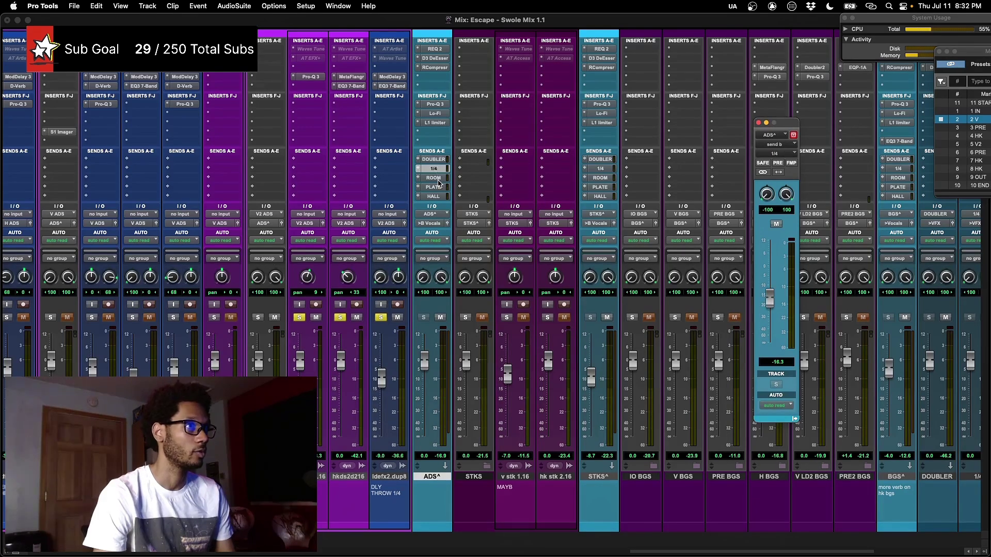
pyautogui.click(435, 178)
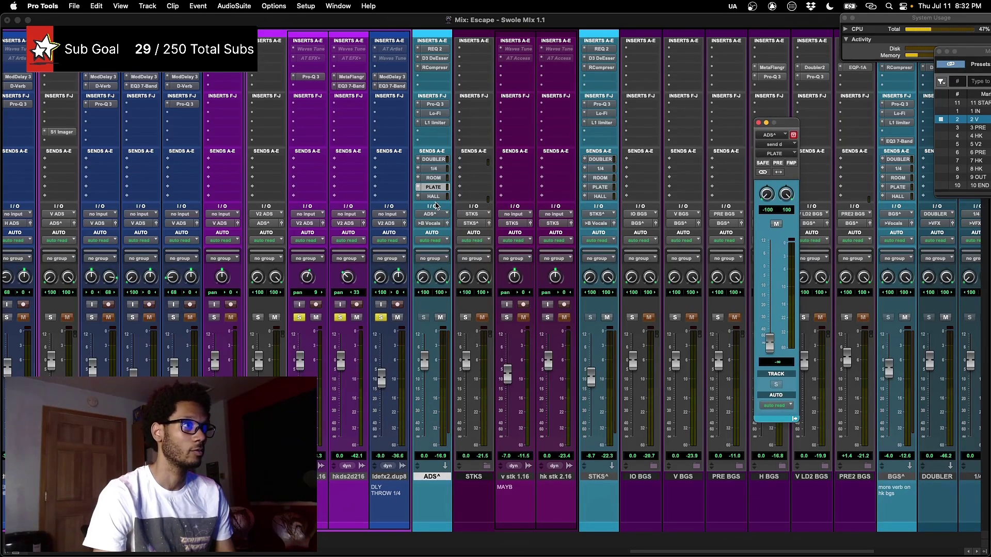
pyautogui.click(434, 197)
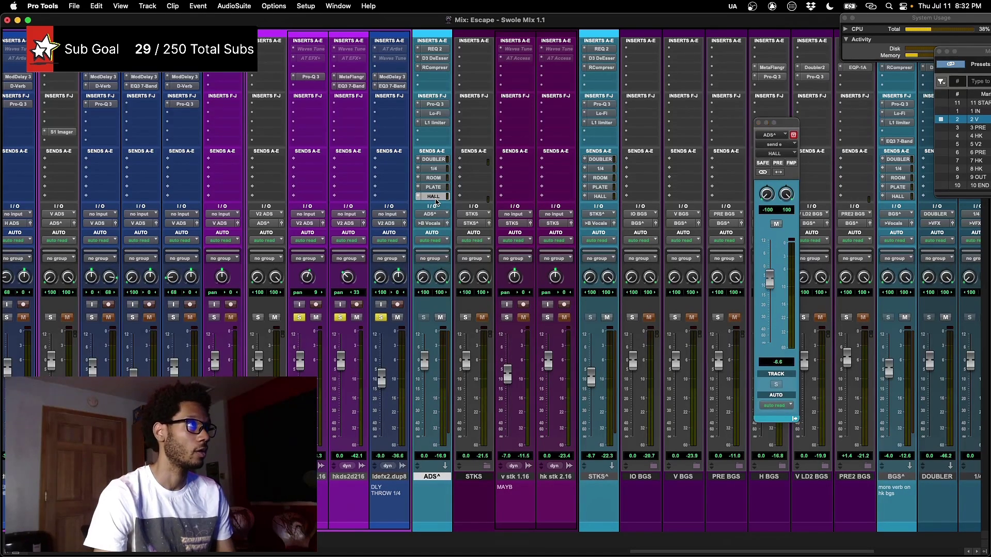
pyautogui.click(434, 197)
# - Open the REQ 2 insert on ADS^ for inspection and move its window clear of the channel's inserts and sends
pyautogui.hscroll(-2, 454, 175)
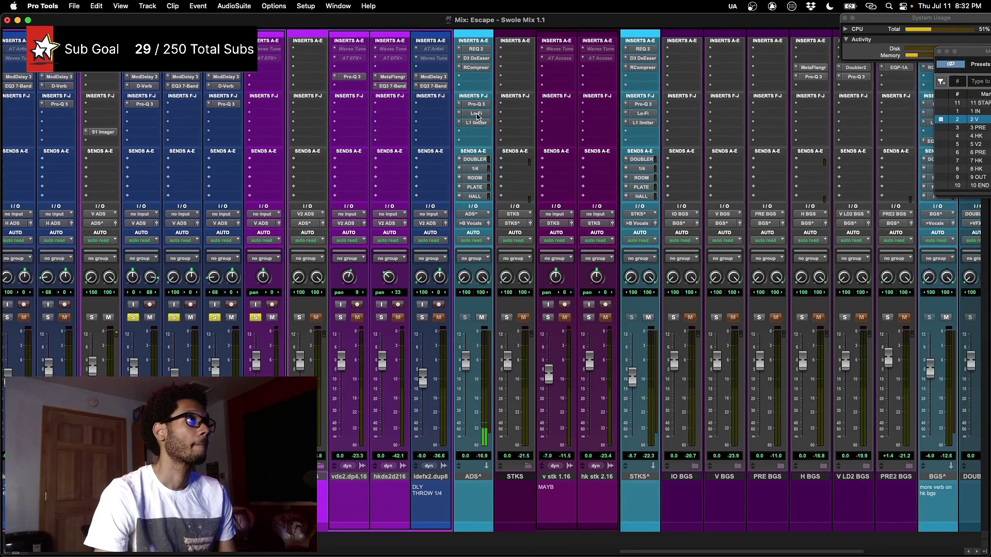
pyautogui.click(476, 49)
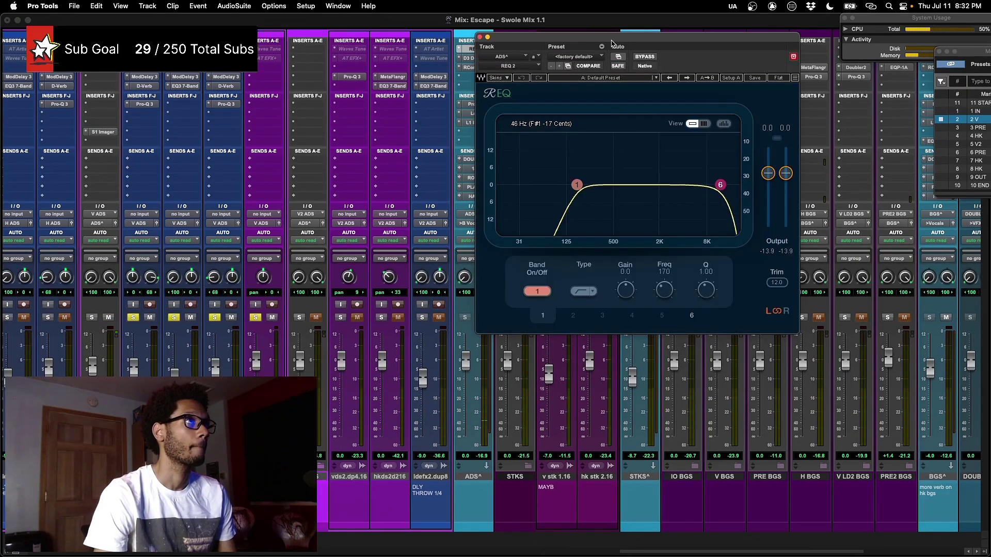
pyautogui.moveTo(612, 43); pyautogui.dragTo(688, 82)
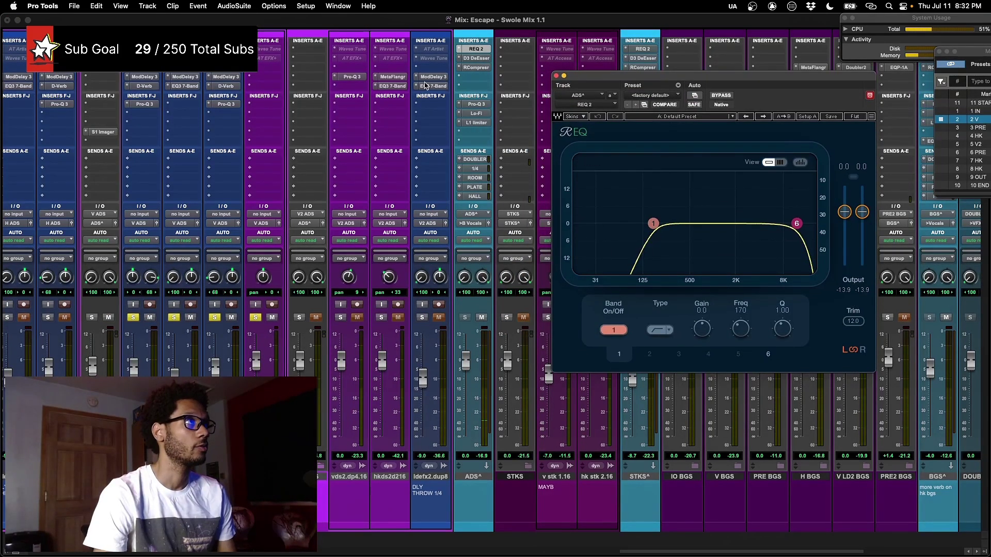
# - Inspect the D3 DeEsser, RCompressor and Pro-Q 3 inserts on the ADS^ bus
pyautogui.click(476, 58)
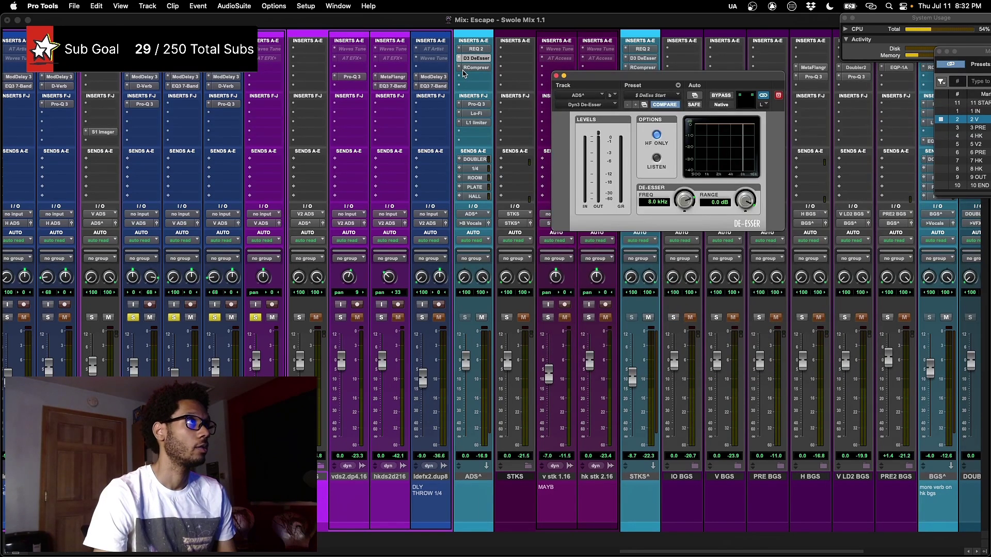
pyautogui.click(474, 68)
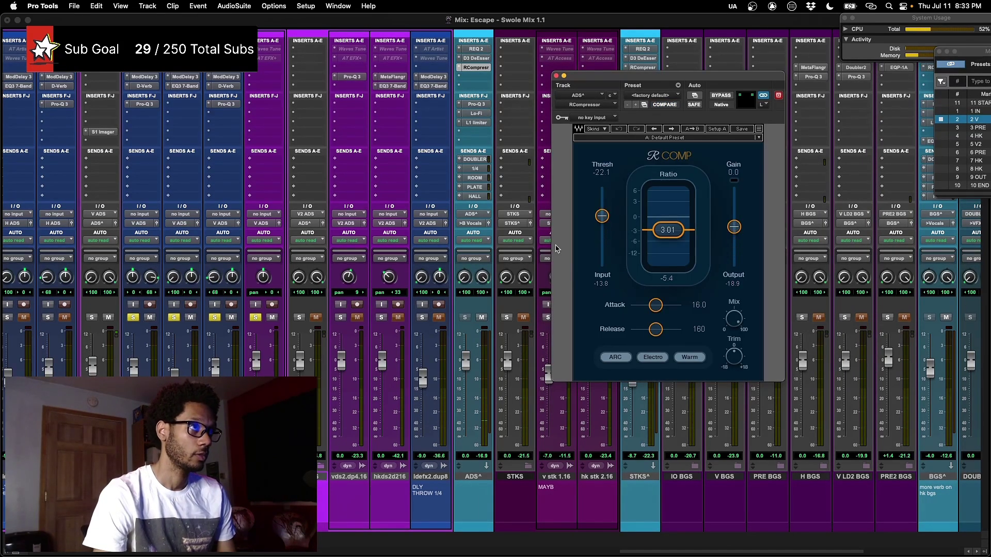
pyautogui.click(476, 105)
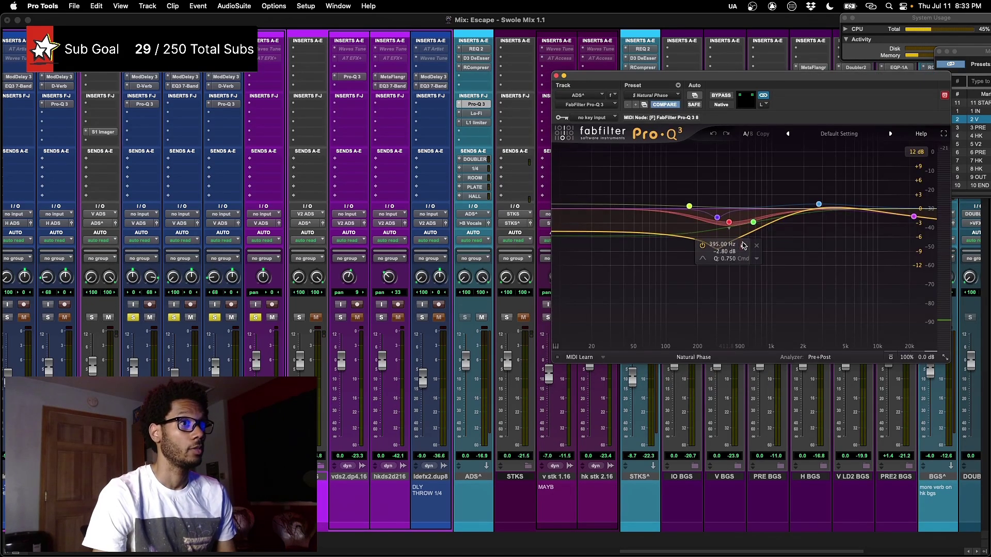
pyautogui.press('space')
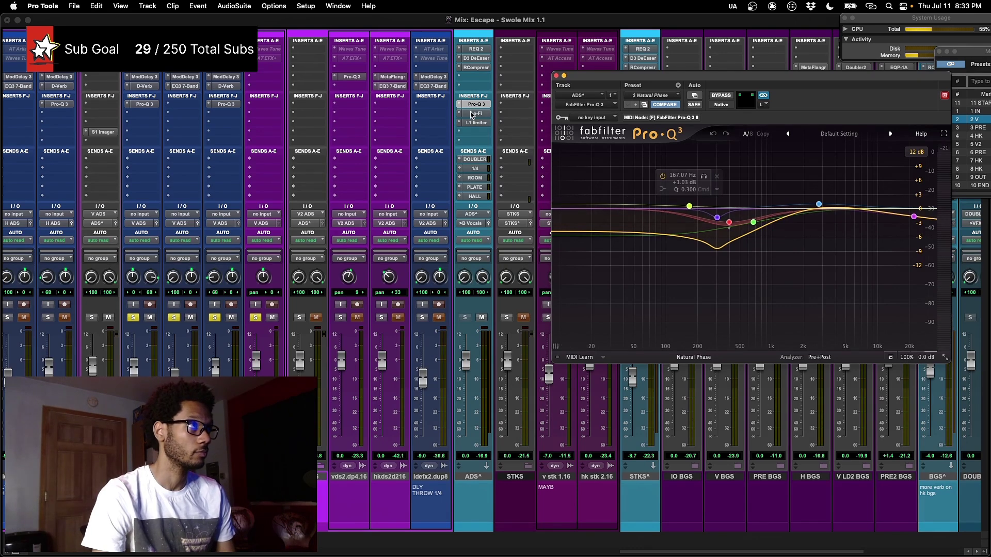
# - Inspect the Lo-Fi and L1 limiter inserts on the ADS^ bus and close the plugin window
pyautogui.click(472, 114)
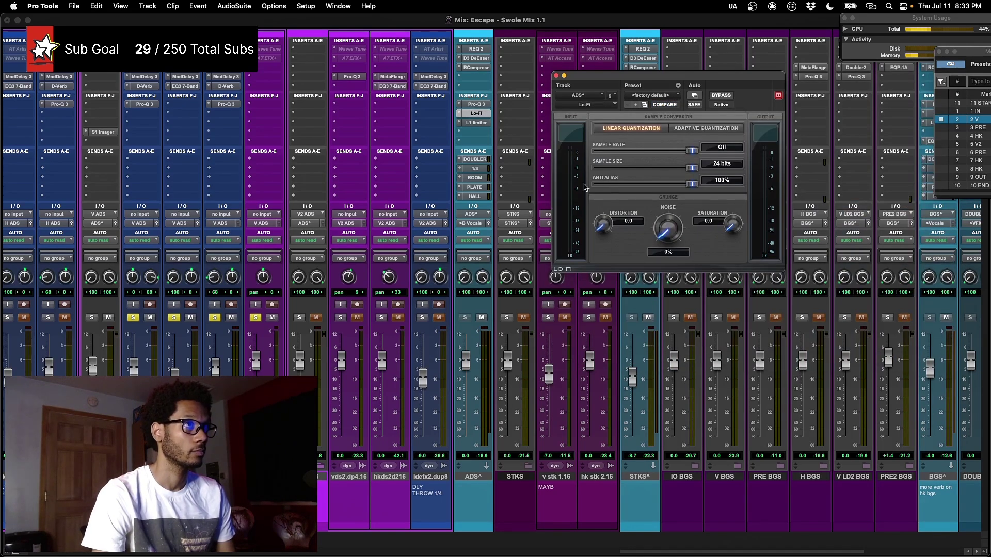
pyautogui.click(475, 122)
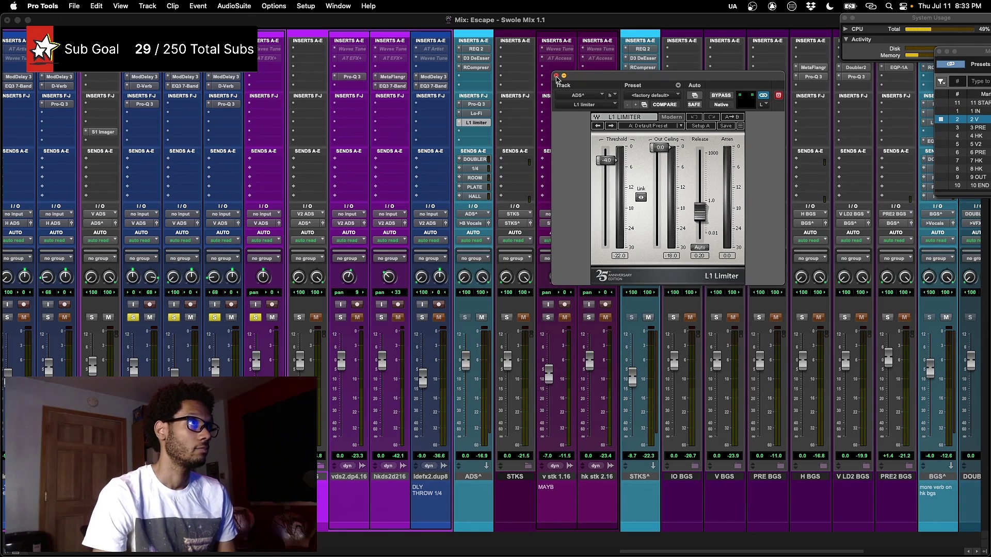
pyautogui.click(556, 76)
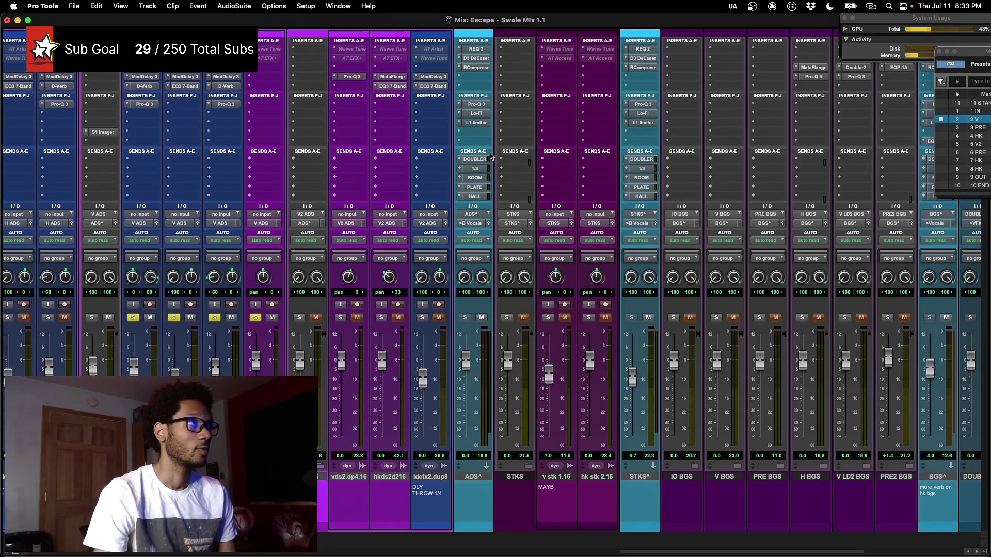
# - Examine the Mix window channels from the lead effects returns through the ad-lib tracks to the STKS^ and BGS^ buses
pyautogui.hscroll(5, 490, 156)
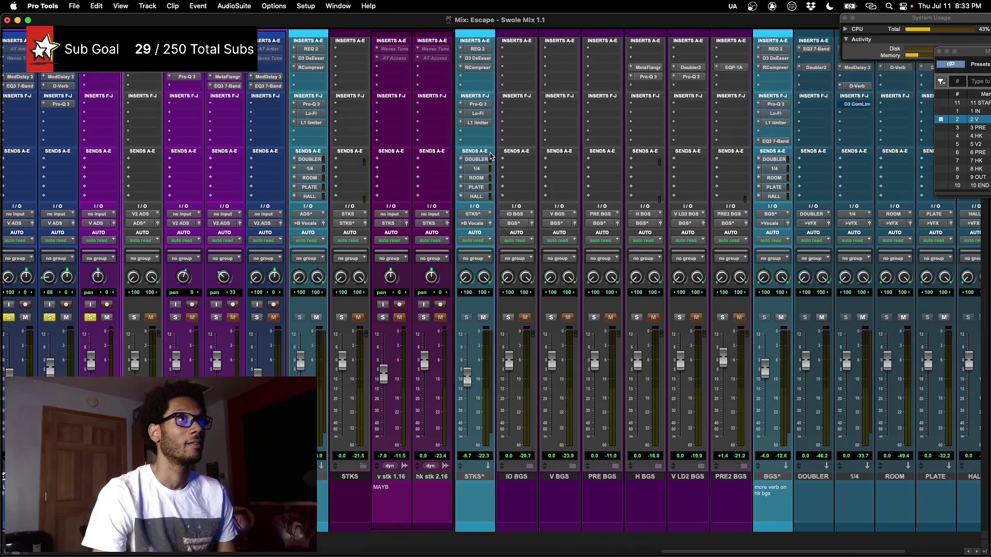
pyautogui.hscroll(2, 490, 156)
pyautogui.hscroll(-3, 490, 156)
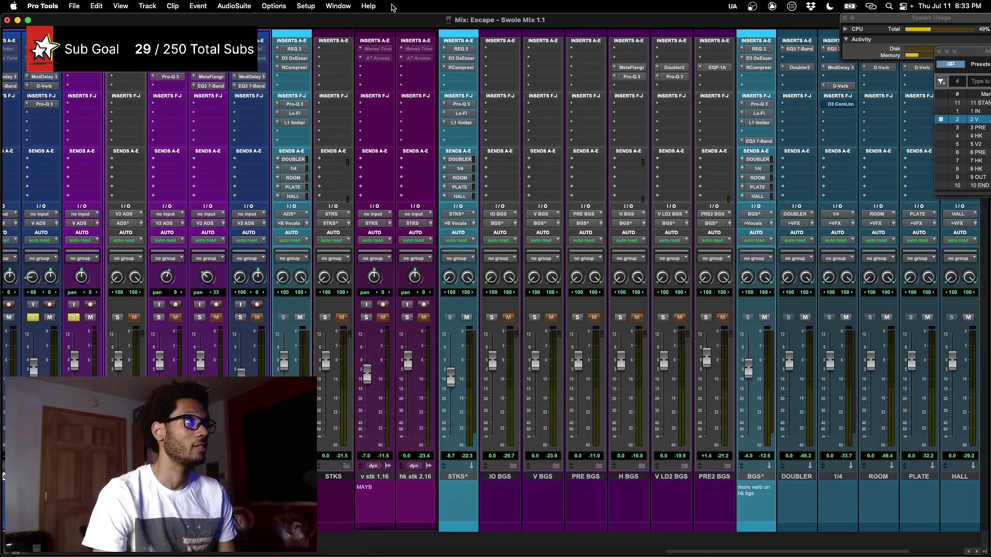
pyautogui.hscroll(-15, 471, 158)
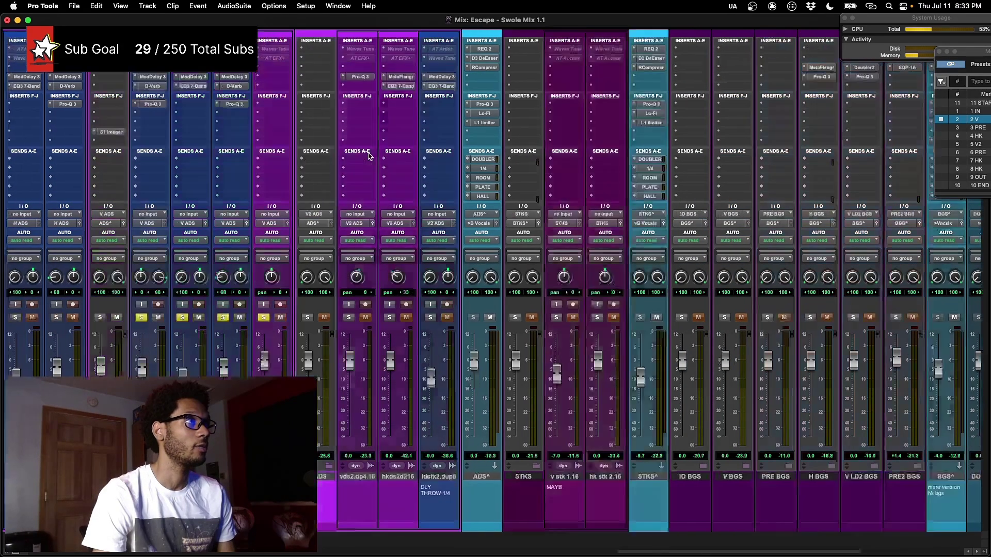
pyautogui.hscroll(-5, 260, 138)
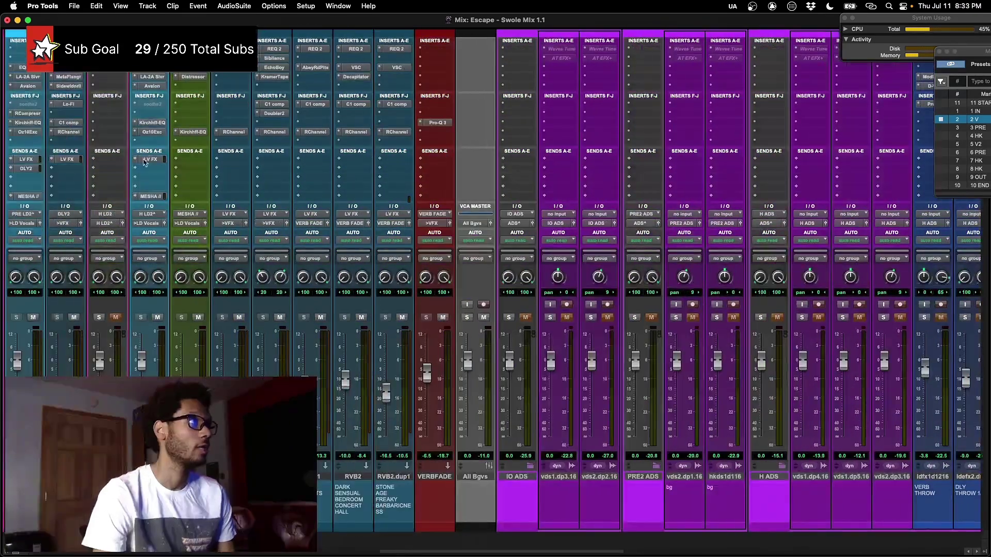
pyautogui.hscroll(12, 260, 138)
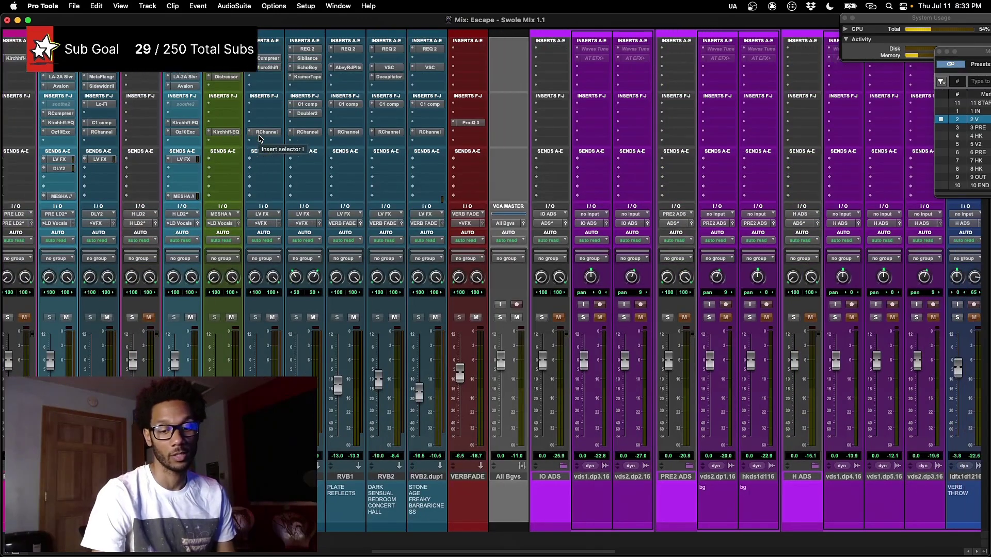
pyautogui.hscroll(2, 273, 138)
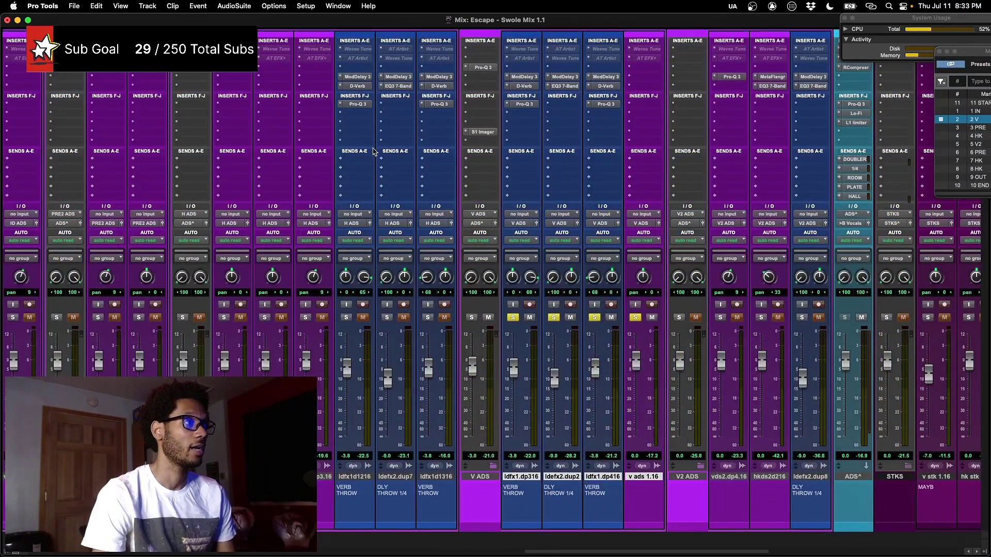
pyautogui.hscroll(8, 631, 211)
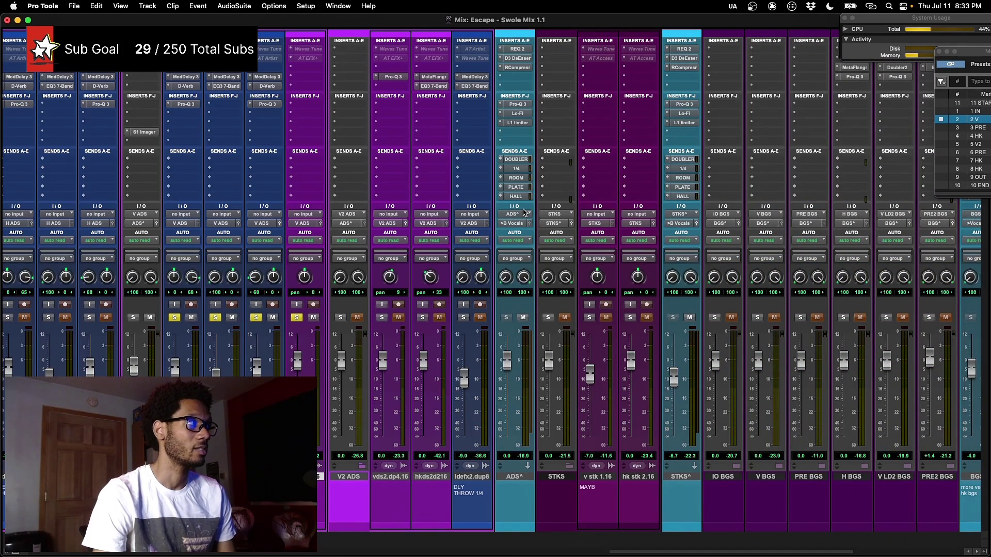
pyautogui.hscroll(-20, 525, 211)
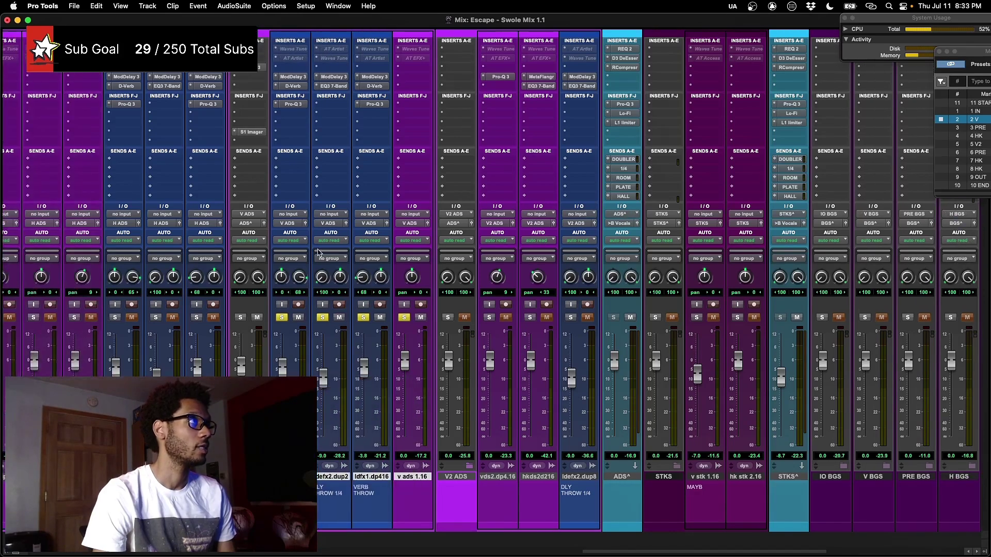
# - Inspect the Pro-Q 3 insert on the v ads 2.dup4.16 track and close its window
pyautogui.hscroll(1, 384, 218)
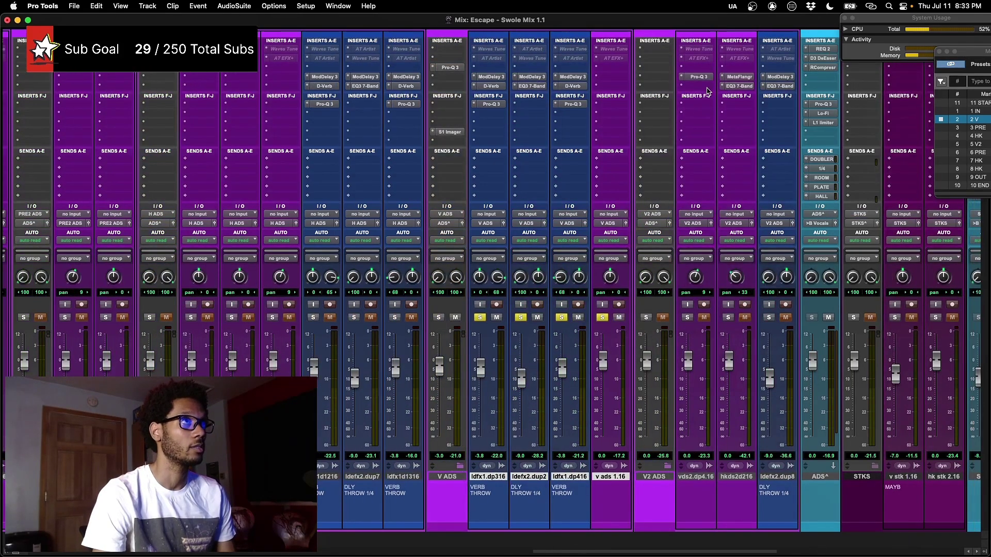
pyautogui.click(698, 77)
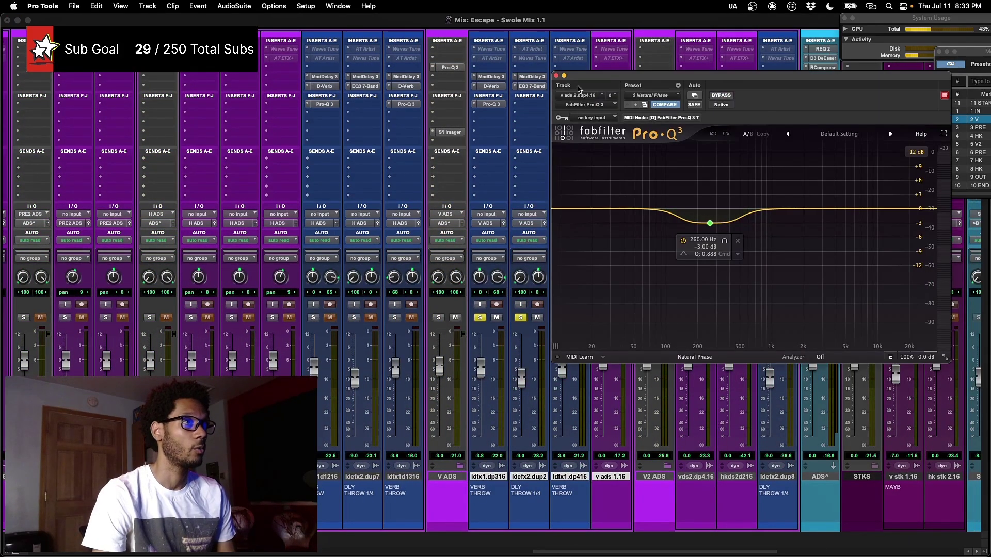
pyautogui.click(556, 76)
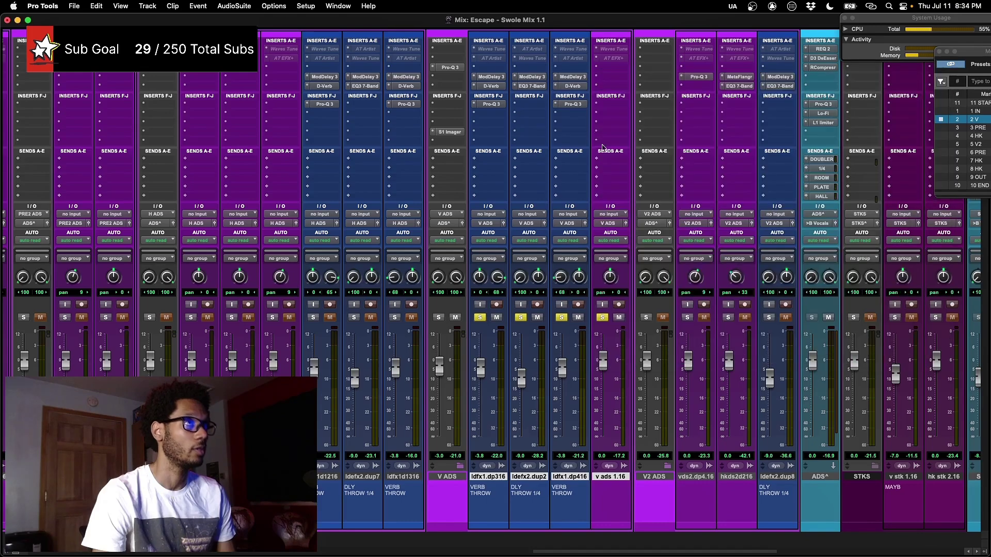
# - In the Edit window, select all clips on v stk 1.16 and hk stk 2.16, and place the cursor on v stk 1.16 at bar 110
pyautogui.hscroll(10, 604, 148)
pyautogui.hscroll(10, 603, 148)
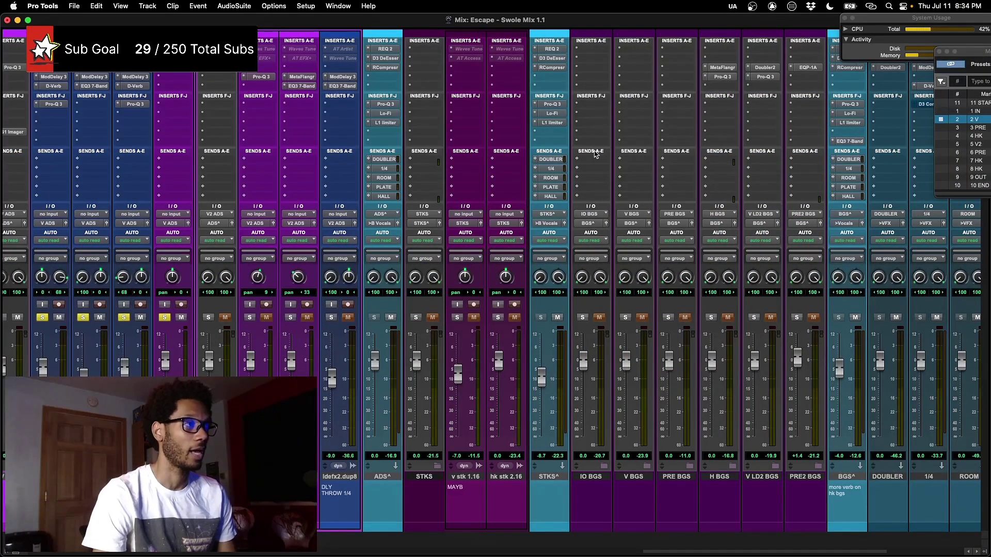
pyautogui.hscroll(2, 596, 154)
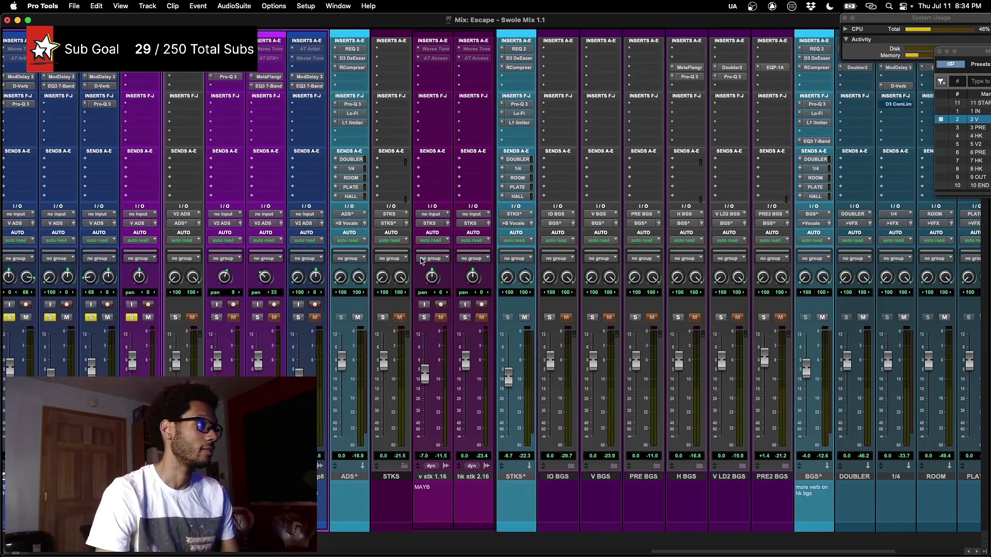
pyautogui.press('super+equal')
pyautogui.scroll(-10, 443, 427)
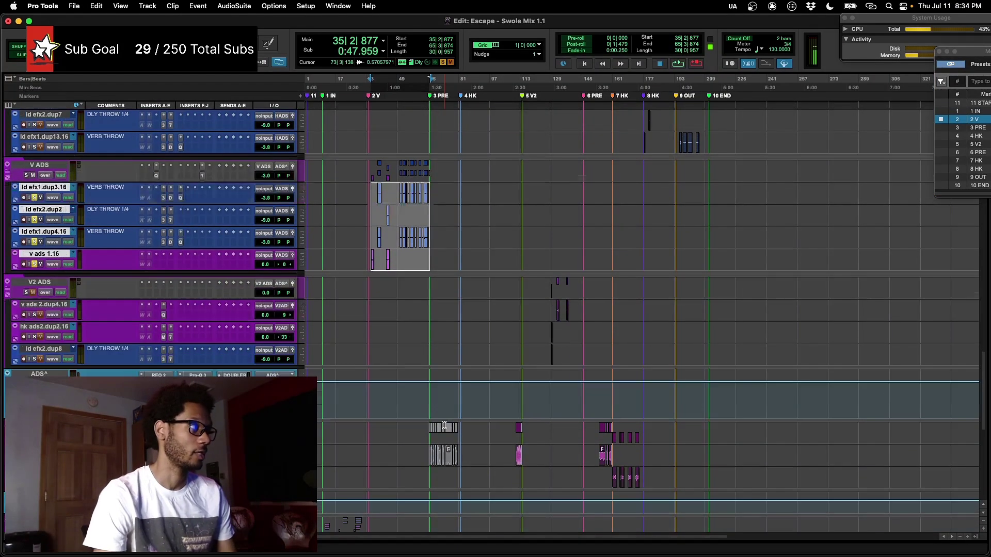
pyautogui.scroll(-5, 444, 426)
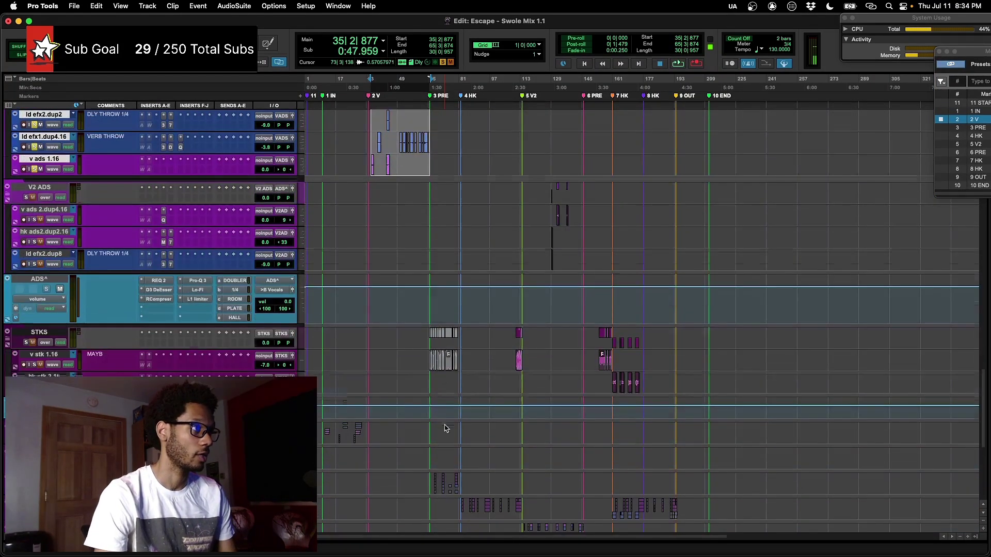
pyautogui.moveTo(504, 335); pyautogui.dragTo(509, 355)
pyautogui.press('super+a')
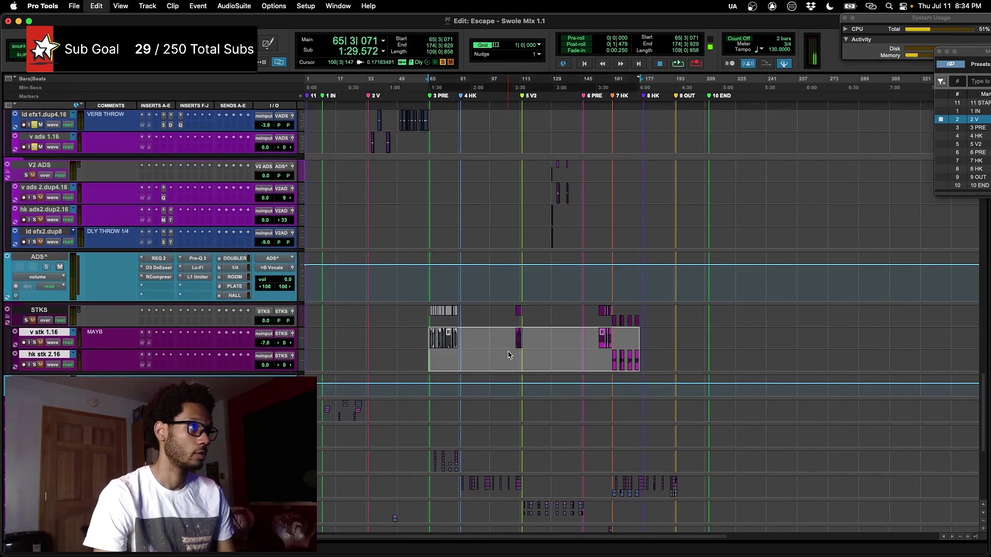
pyautogui.click(509, 335)
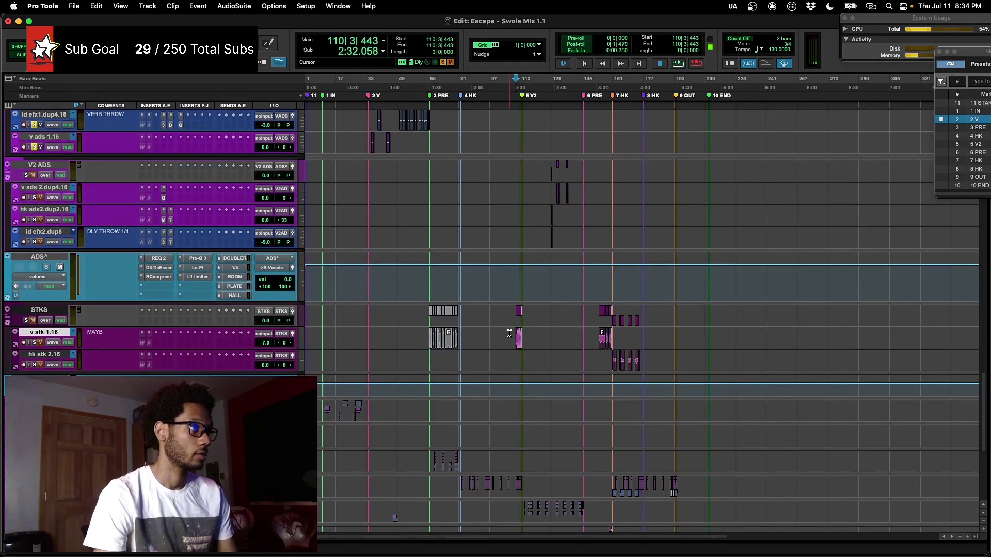
# - Play the v stk 1.16 track from bar 110 in solo and with the full mix
pyautogui.hotkey('shift', 's')
pyautogui.press('space')
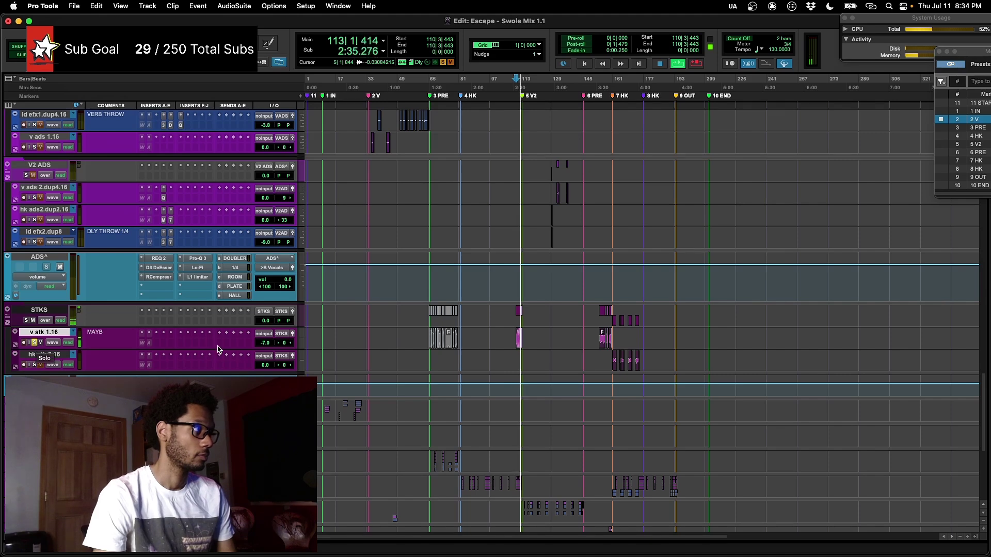
pyautogui.press('space')
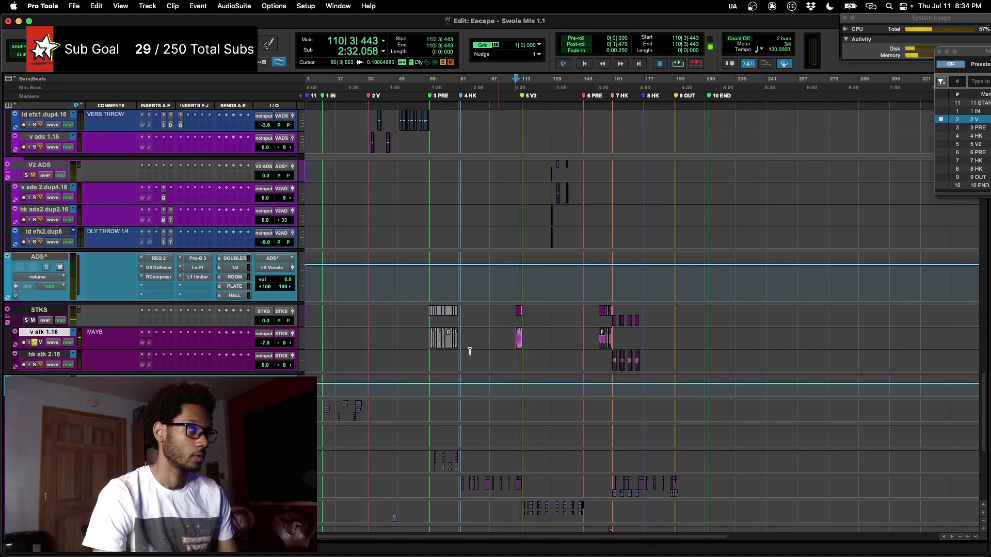
pyautogui.press('space')
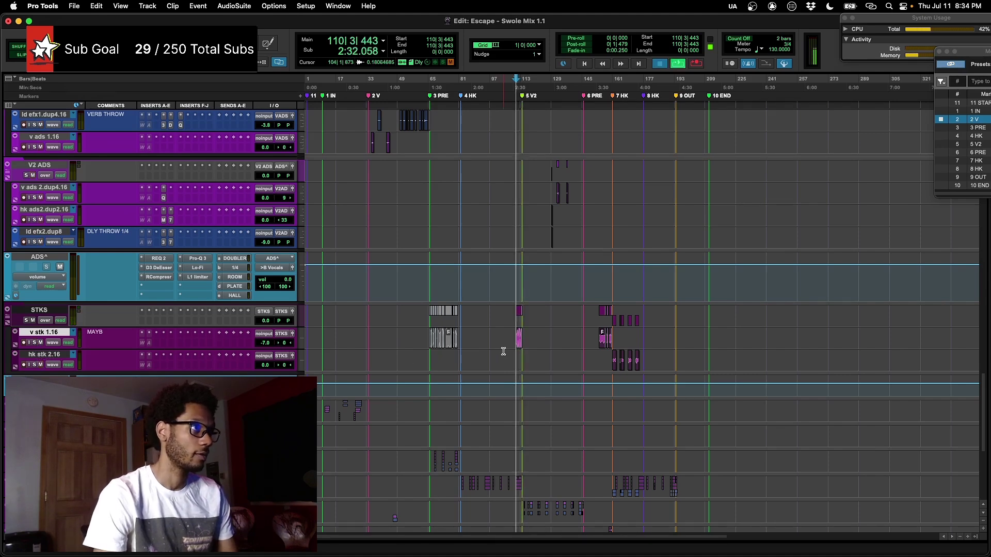
pyautogui.scroll(15, 504, 351)
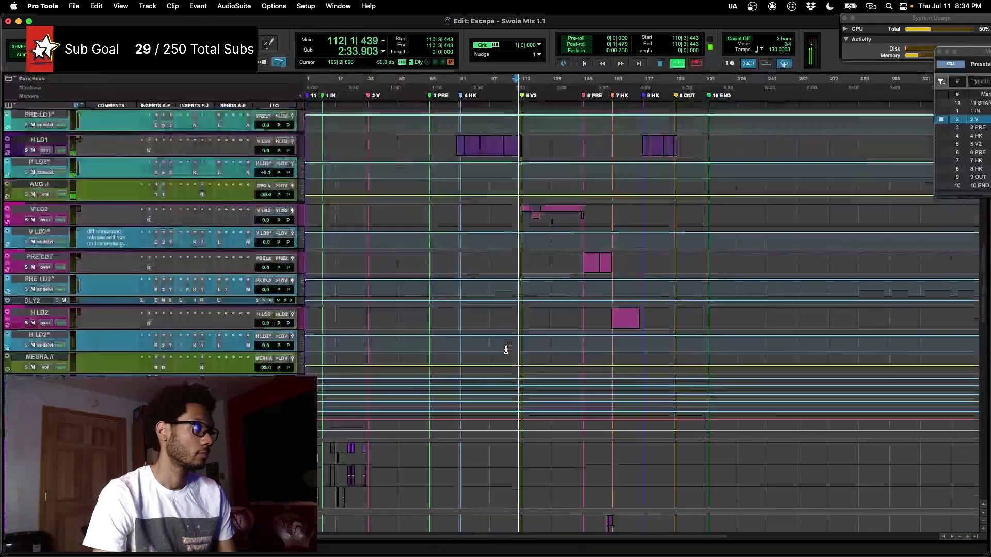
pyautogui.scroll(2, 505, 350)
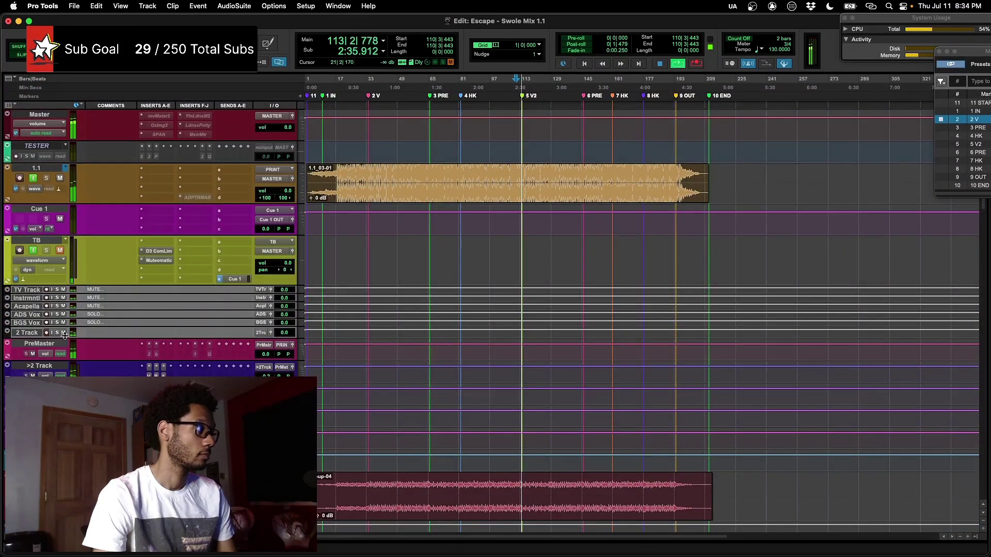
pyautogui.scroll(-20, 66, 335)
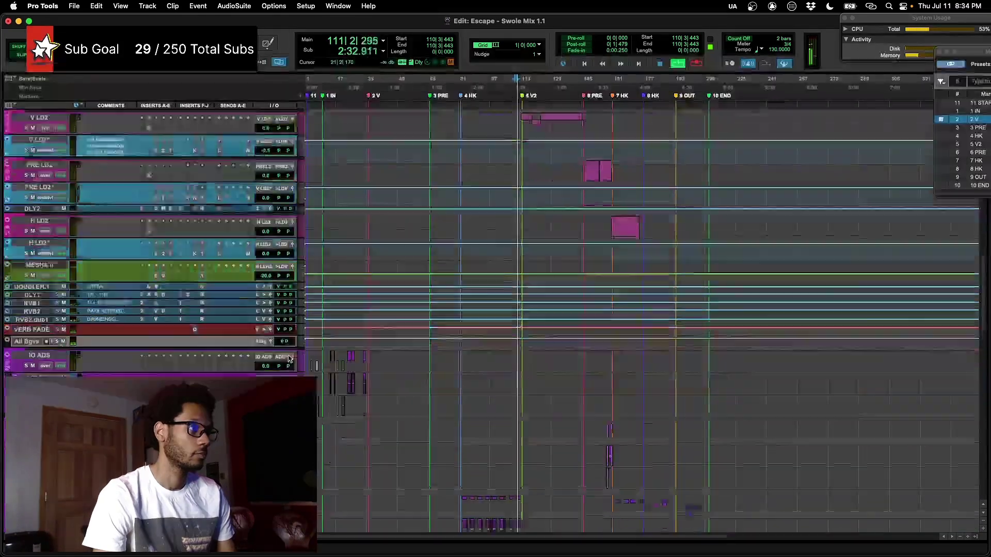
pyautogui.scroll(-10, 288, 357)
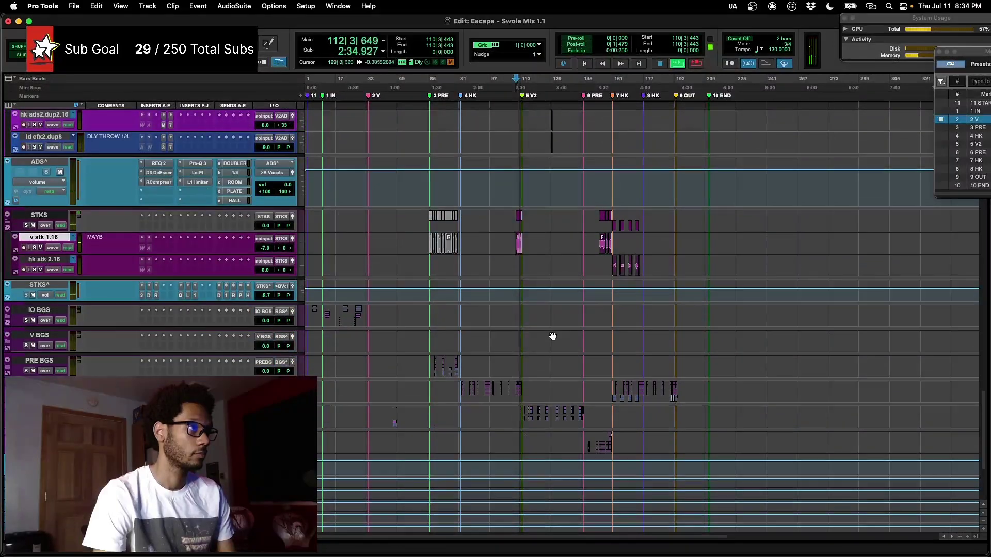
# - Audition the v stk 1.16 clip just before the 5 V2 marker from bar 110, both in the mix and soloed
pyautogui.click(504, 236)
pyautogui.press('t')
pyautogui.press('t')
pyautogui.hscroll(5, 504, 236)
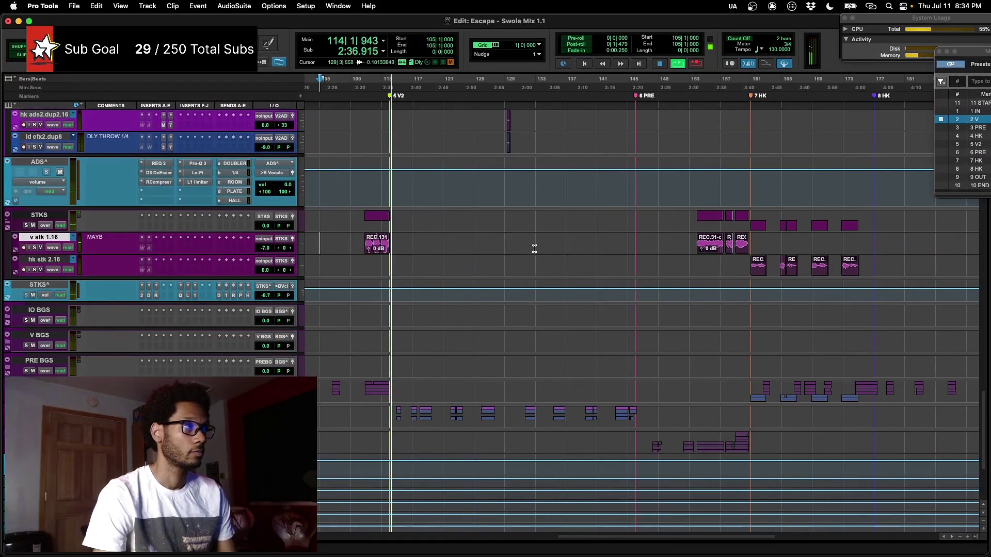
pyautogui.press('space')
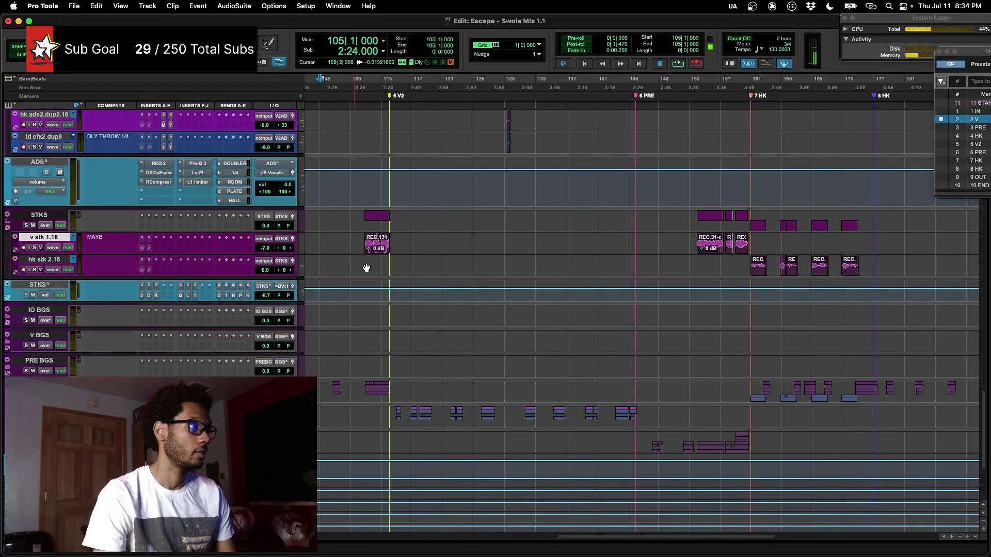
pyautogui.click(360, 393)
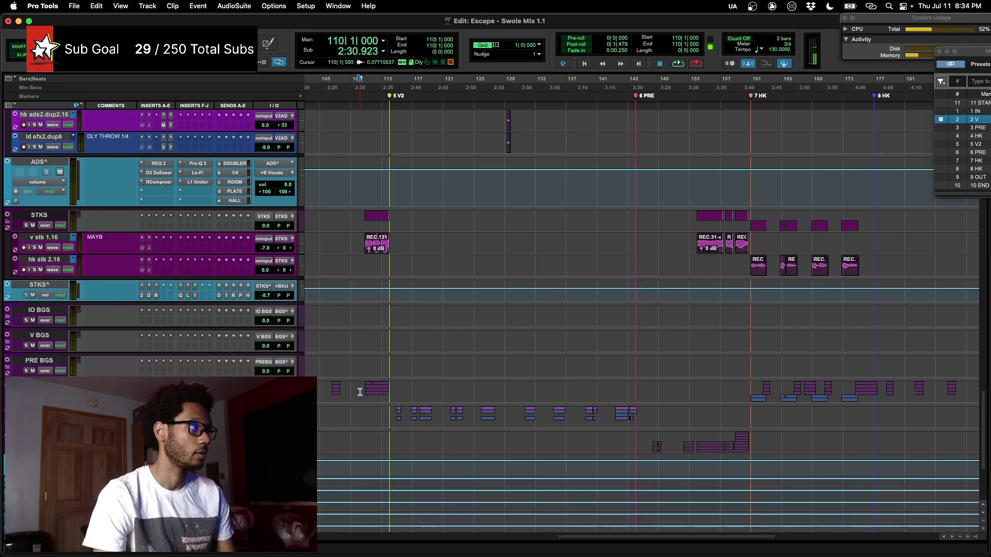
pyautogui.press('space')
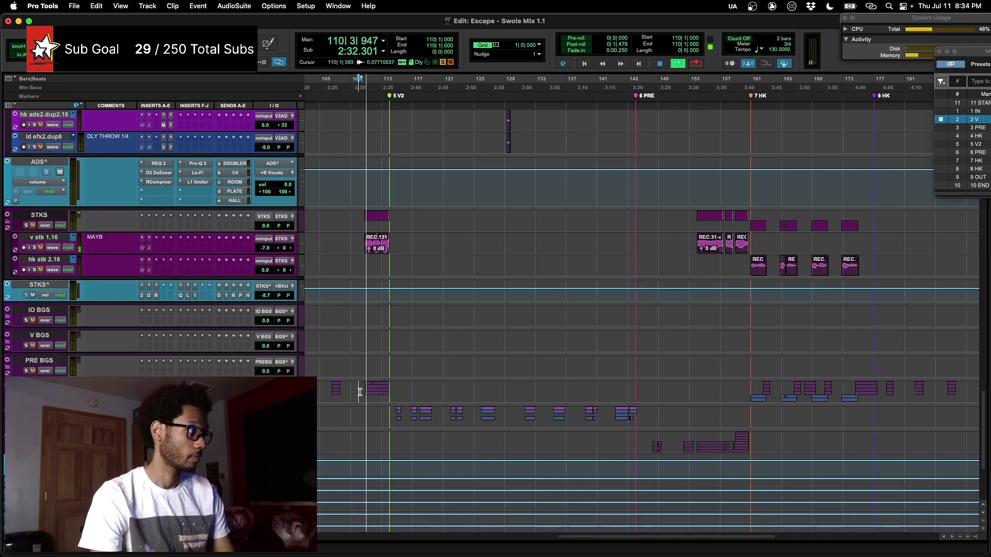
pyautogui.click(34, 248)
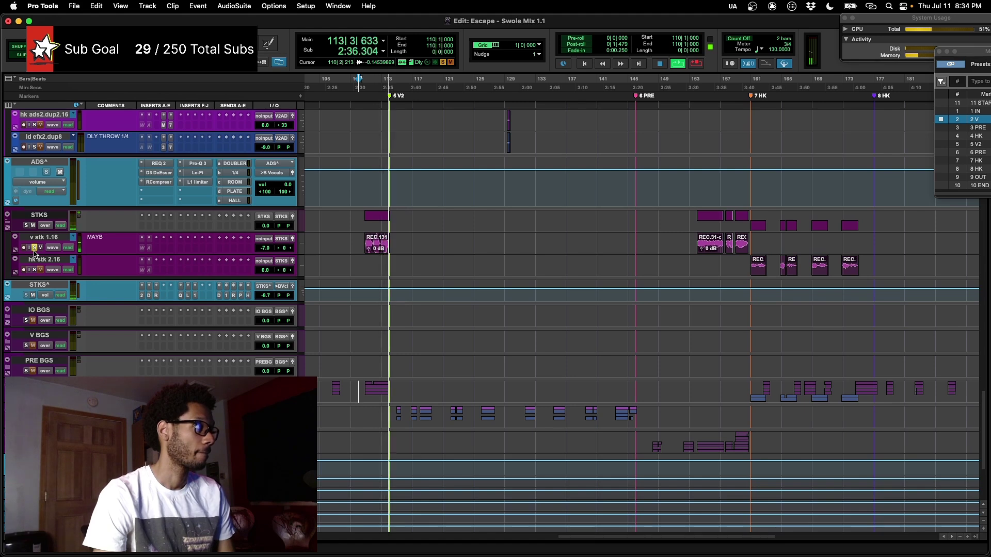
pyautogui.click(34, 248)
pyautogui.press('space')
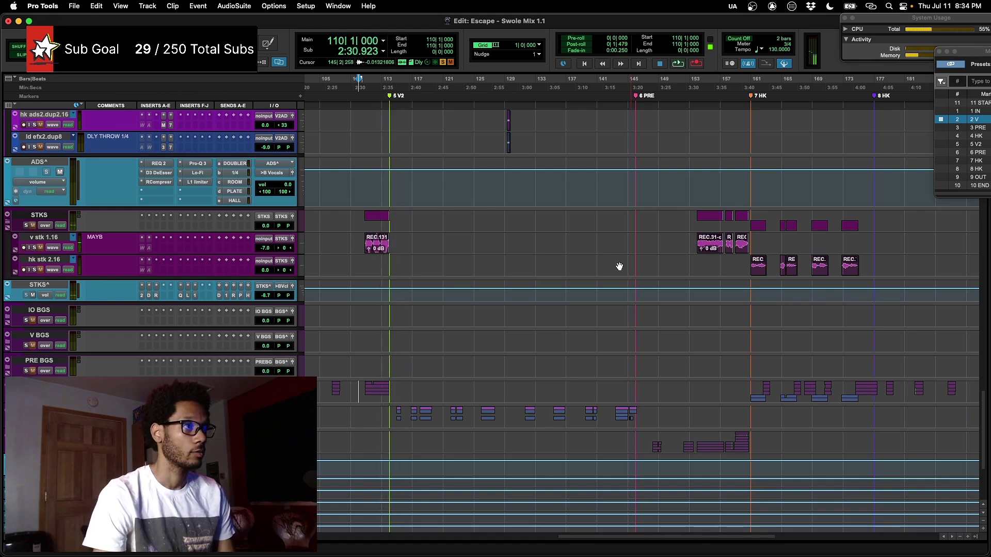
# - Play the v stk 1.16 clips leading into the 7 HK marker from bar 152, and enlarge the STKS^ track's height
pyautogui.click(685, 242)
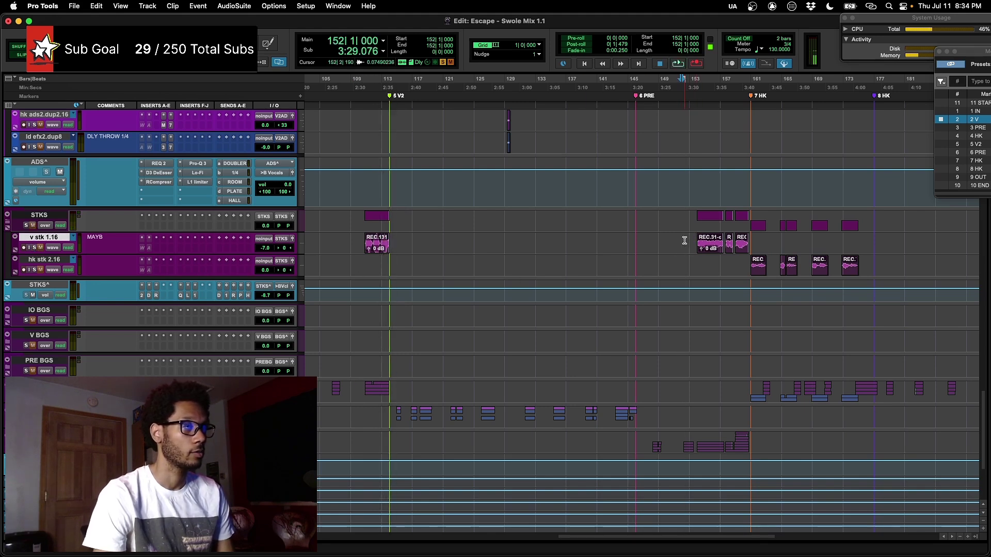
pyautogui.press('space')
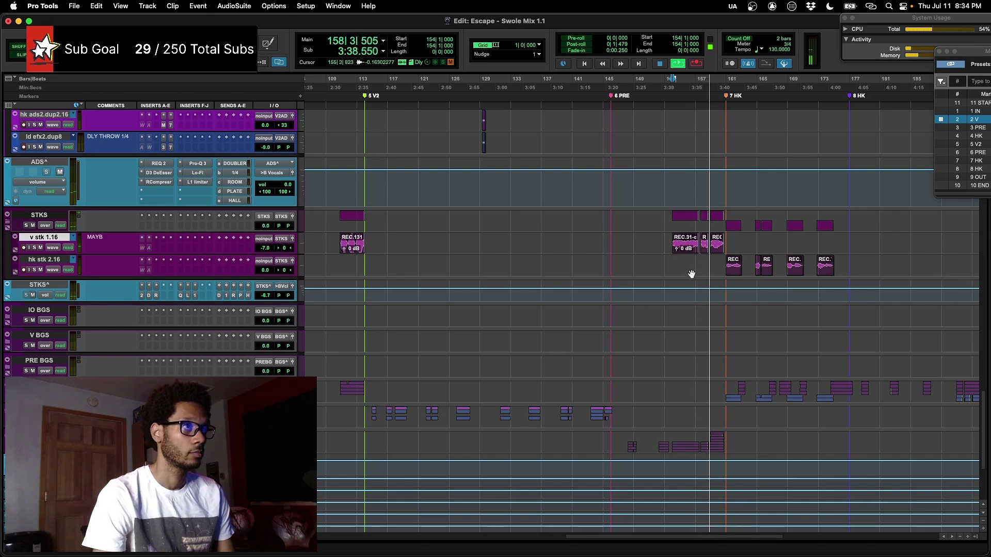
pyautogui.click(709, 293)
pyautogui.hotkey('ctrl', 'Up')
pyautogui.scroll(-2, 709, 293)
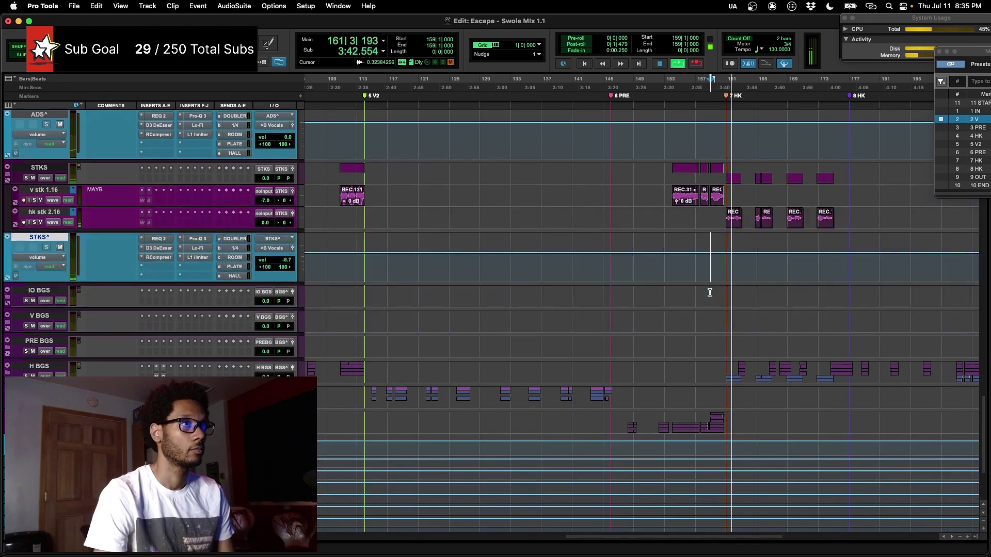
# - Look over the ad-lib and stack tracks around the 7 HK marker during playback
pyautogui.hscroll(3, 709, 292)
pyautogui.scroll(5, 710, 293)
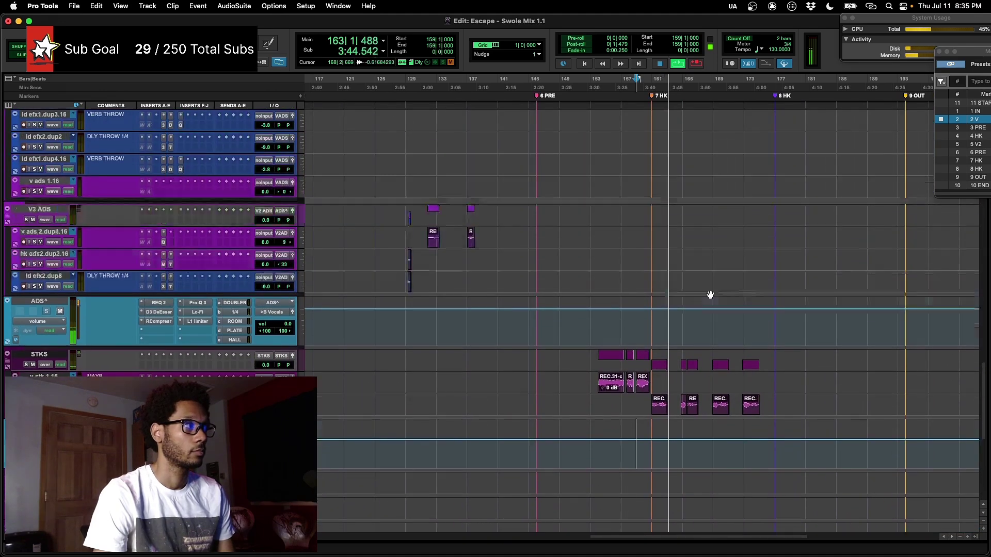
pyautogui.scroll(8, 709, 294)
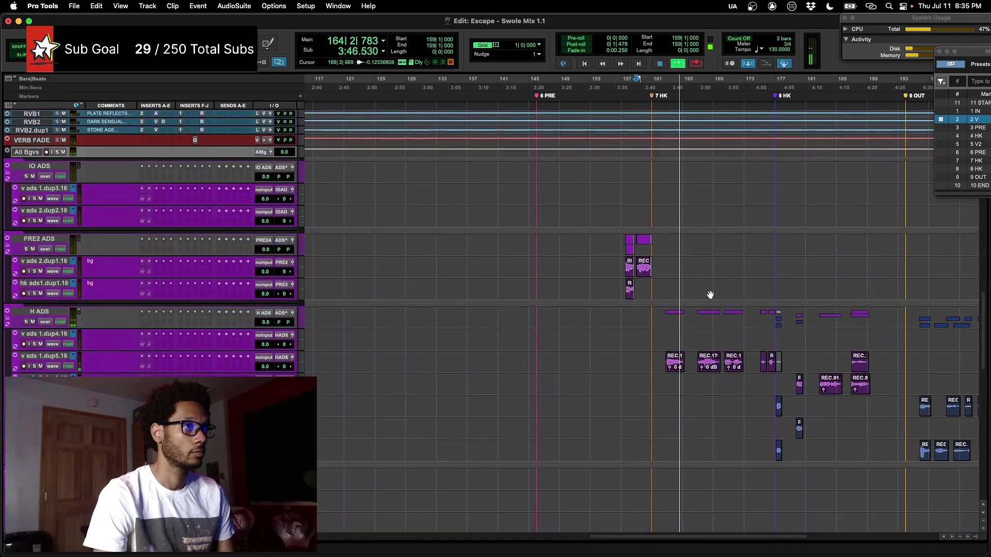
pyautogui.scroll(5, 709, 294)
pyautogui.scroll(-12, 709, 294)
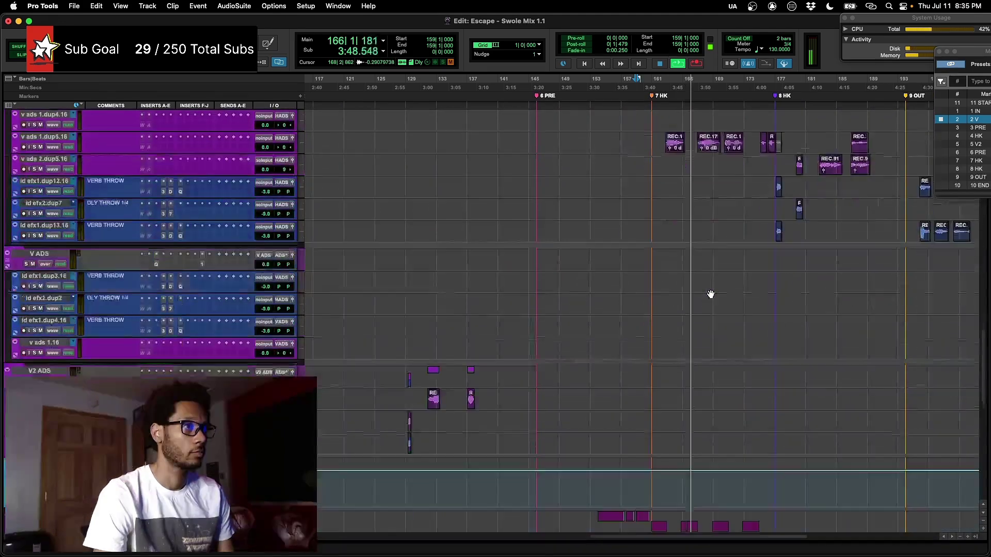
pyautogui.scroll(-6, 710, 295)
pyautogui.scroll(-2, 710, 294)
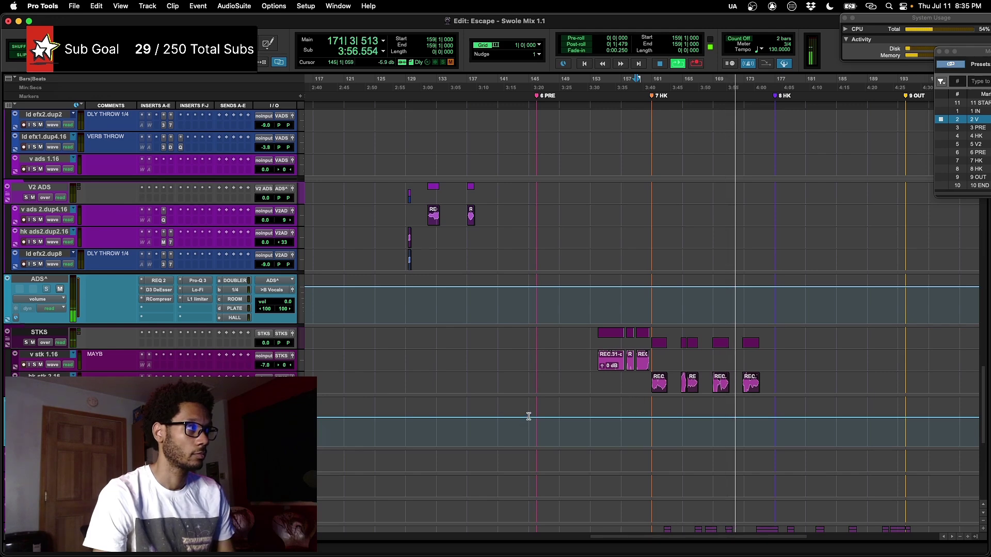
# - Play the hk stk 2.16 clips from just before the 7 HK marker with the timeline zoomed in on them
pyautogui.hscroll(2, 527, 415)
pyautogui.click(594, 381)
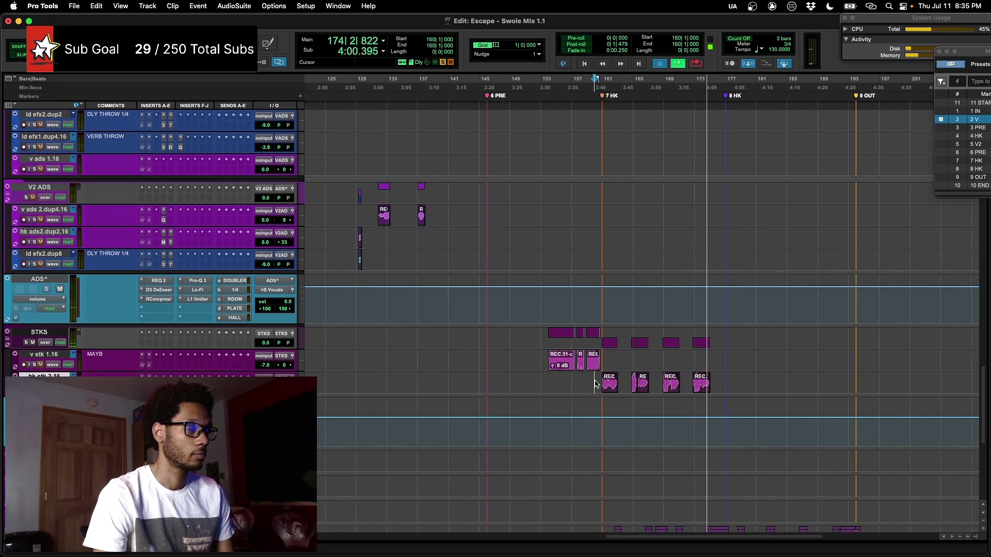
pyautogui.press('space')
pyautogui.press('space')
pyautogui.press('super+bracketright')
pyautogui.press('super+bracketright')
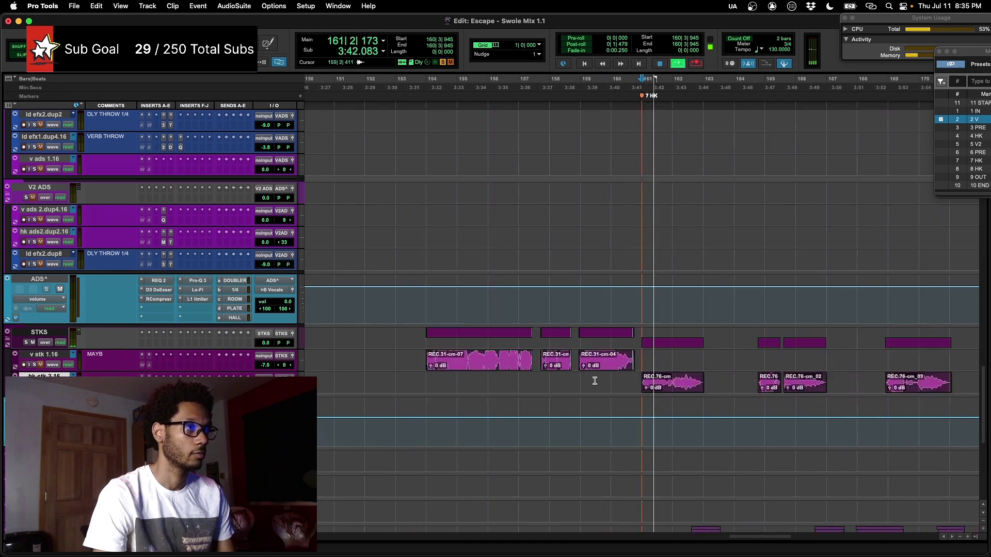
pyautogui.press('super+bracketleft')
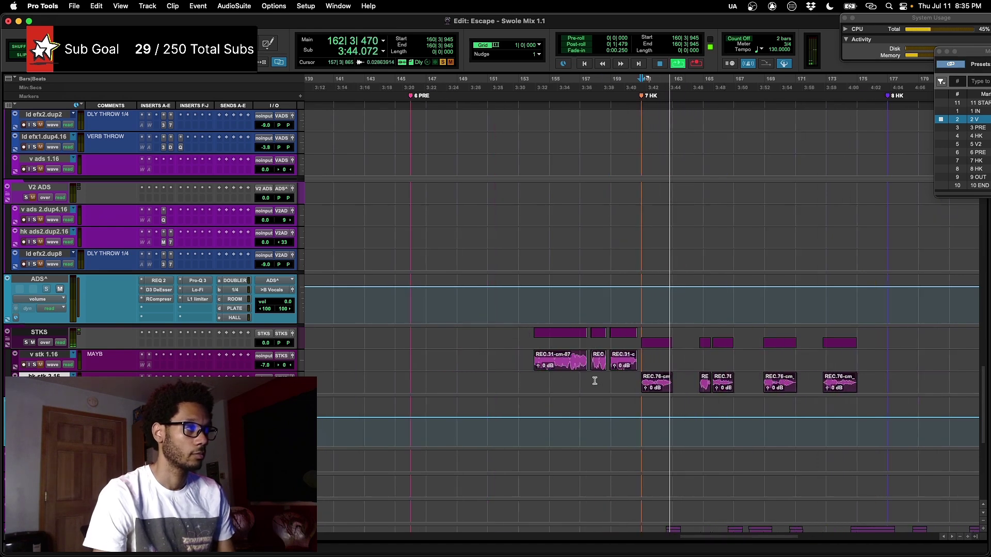
pyautogui.press('space')
# - Inspect the REQ 2, De-Esser and RCompressor inserts on STKS^, playing the hook stack through the compressor
pyautogui.click(159, 403)
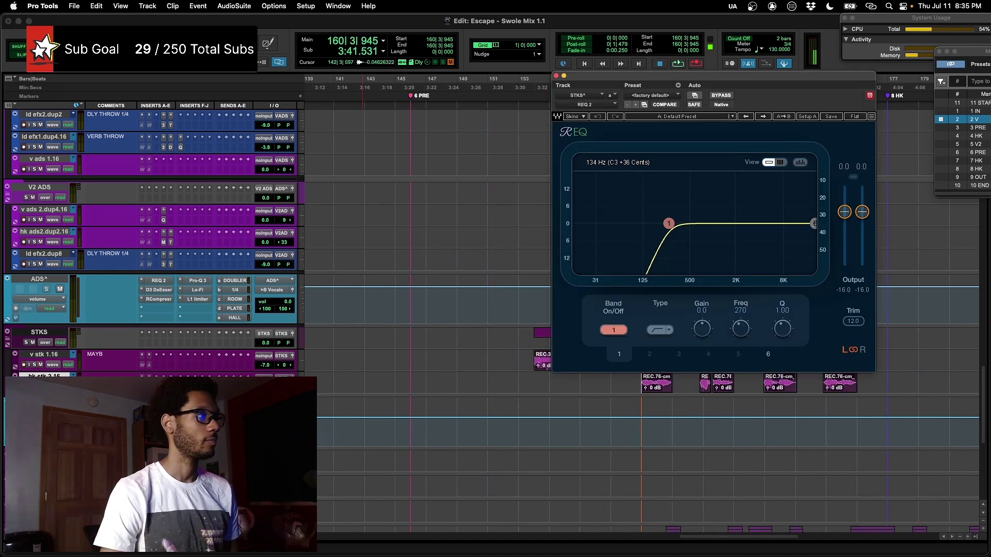
pyautogui.click(159, 413)
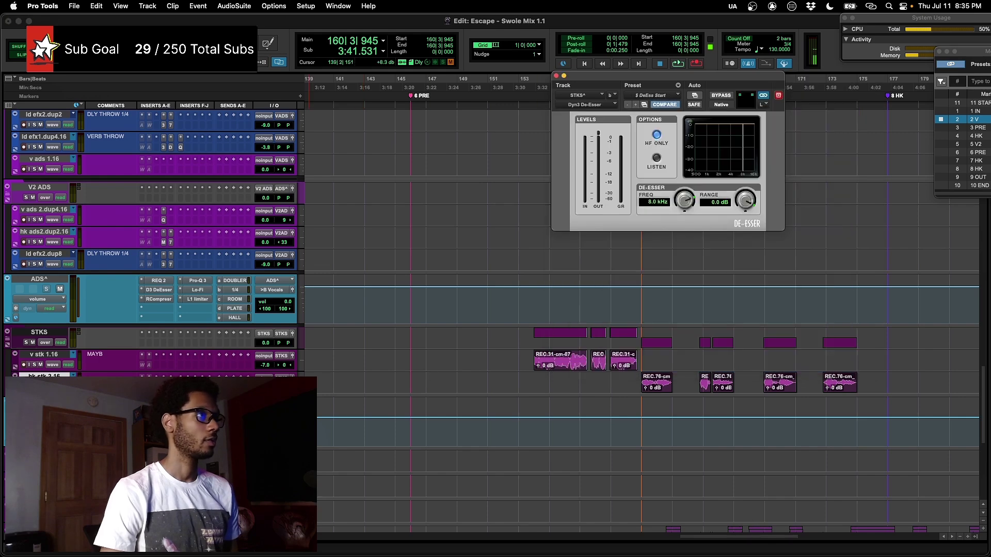
pyautogui.click(159, 422)
pyautogui.press('space')
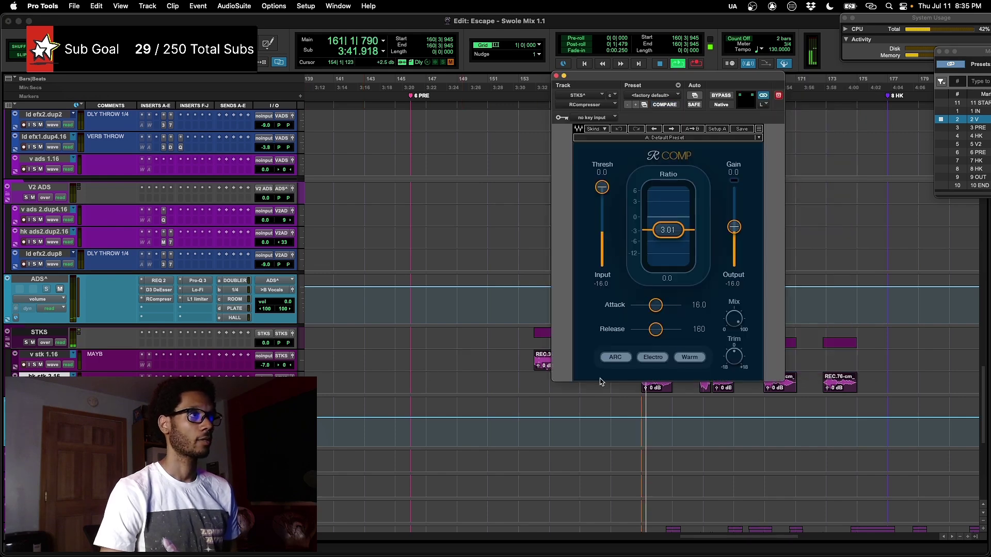
pyautogui.press('space')
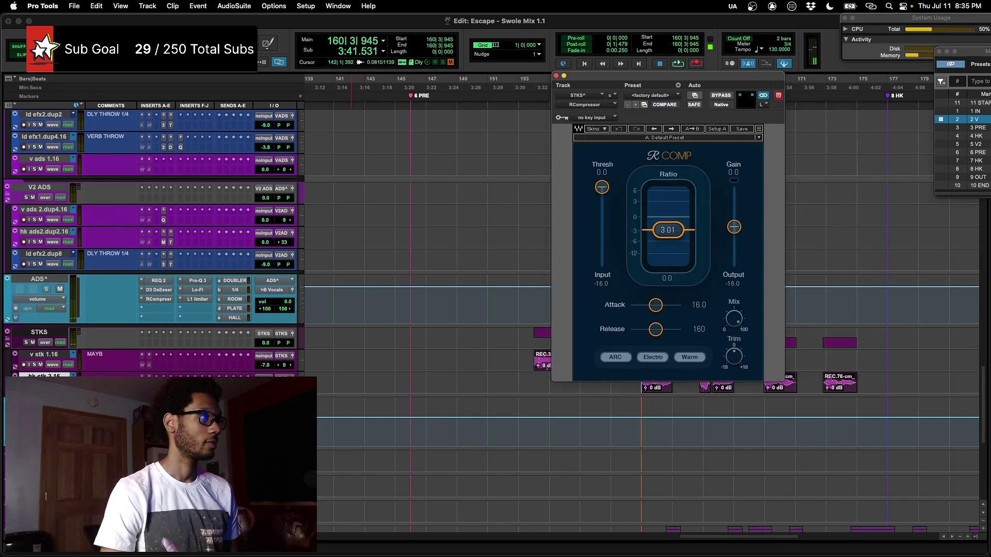
# - Inspect the Pro-Q 3, Lo-Fi and L1 limiter inserts on STKS^ and close the plug-in window
pyautogui.click(198, 403)
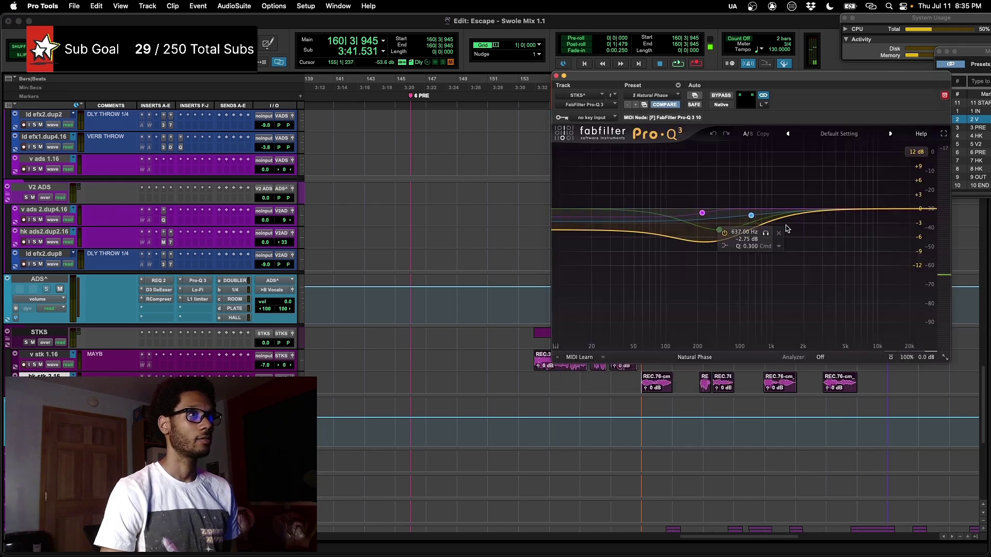
pyautogui.click(198, 413)
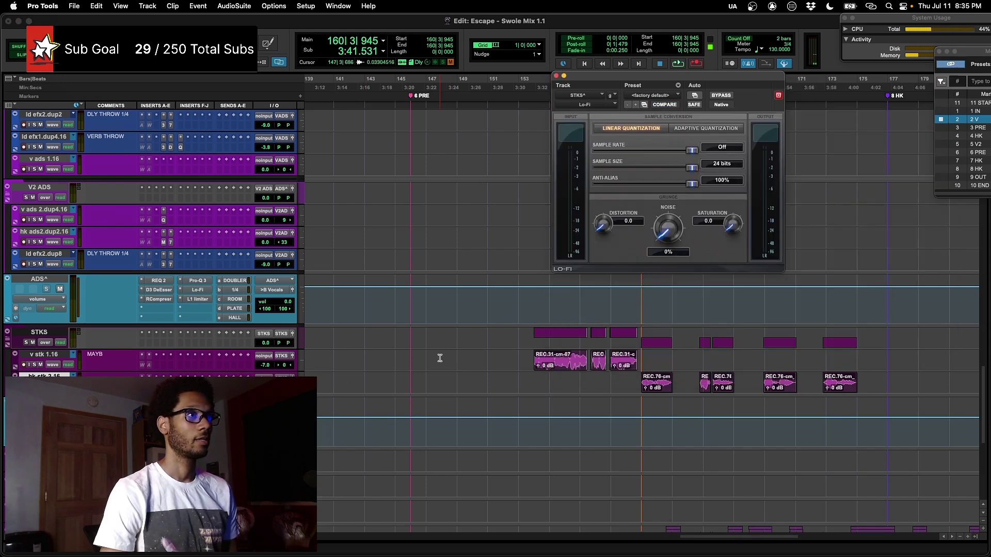
pyautogui.click(198, 422)
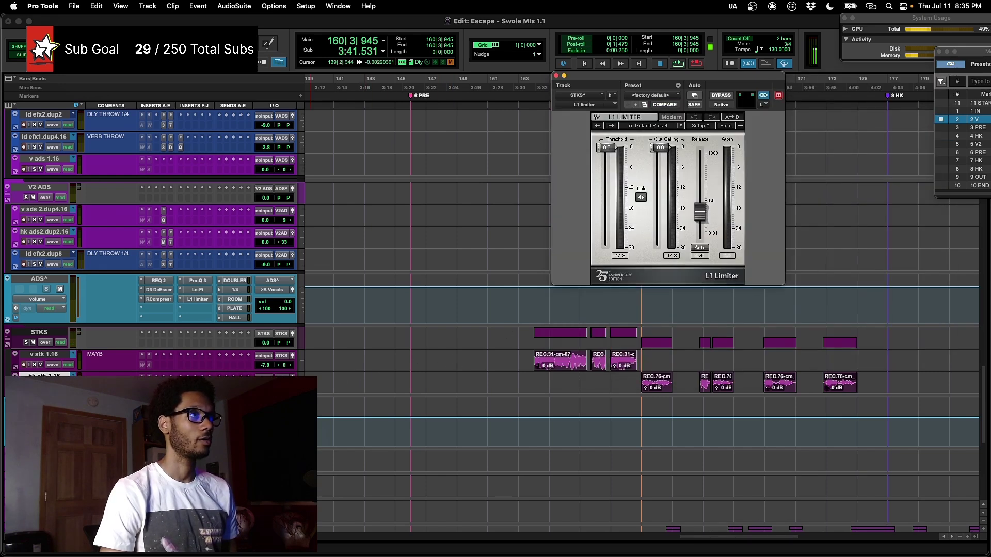
pyautogui.click(198, 422)
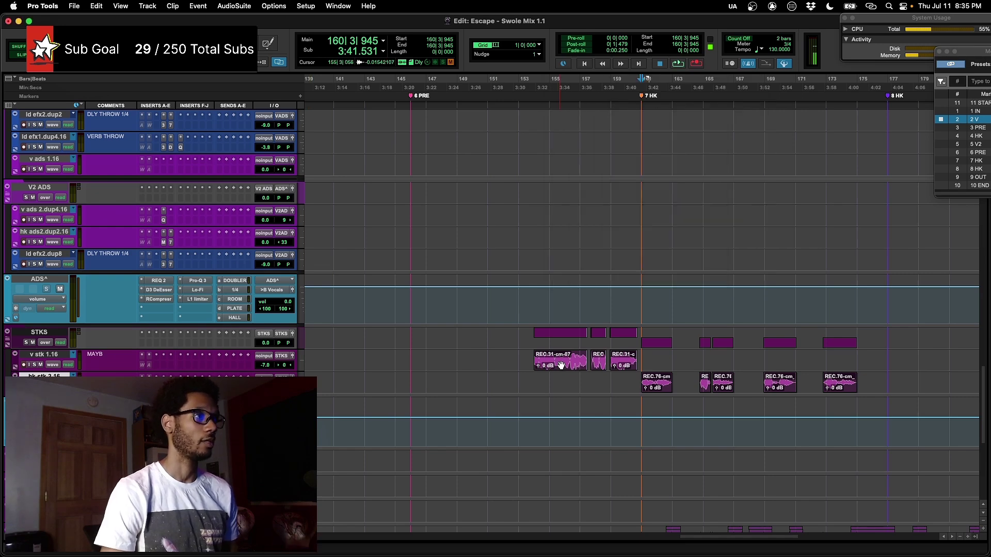
# - Zoom out the timeline and play the v stk 1.16 clips from bar 154
pyautogui.press('r')
pyautogui.press('r')
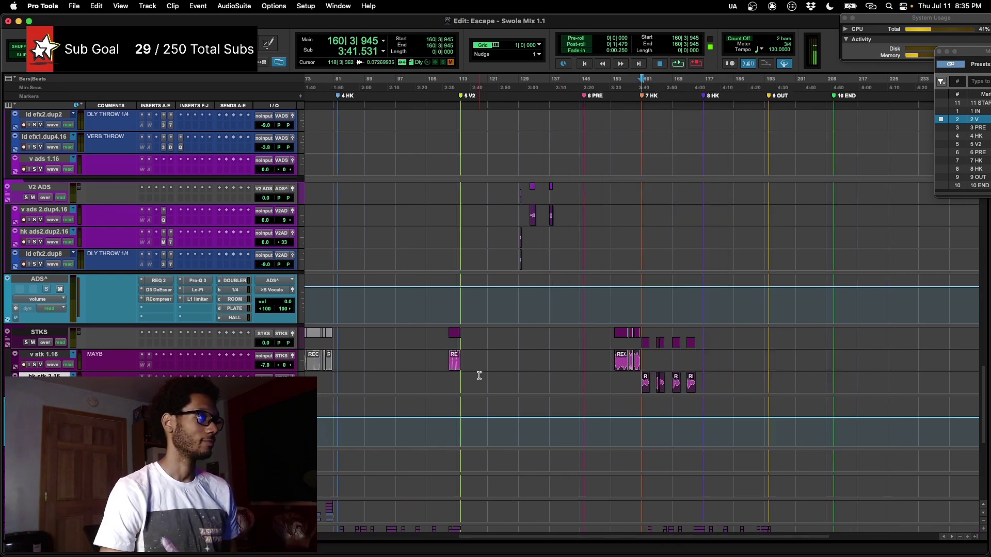
pyautogui.scroll(-3, 479, 376)
pyautogui.scroll(-5, 540, 380)
pyautogui.click(619, 240)
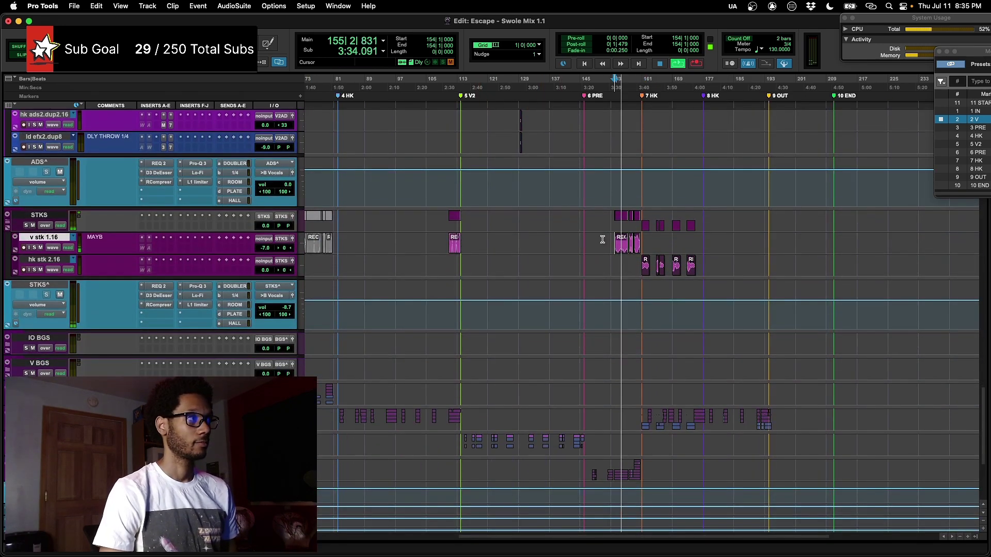
pyautogui.press('space')
# - Expand the background vocal folders from IO BGS through PRE2 BGS and return to the session start with the intro clips zoomed in
pyautogui.scroll(-3, 602, 240)
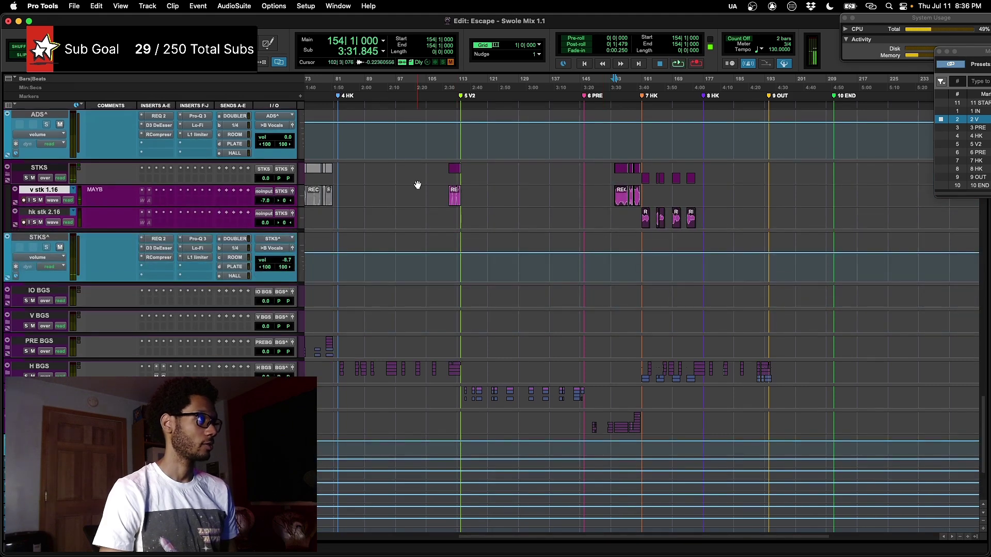
pyautogui.click(423, 171)
pyautogui.scroll(-8, 427, 266)
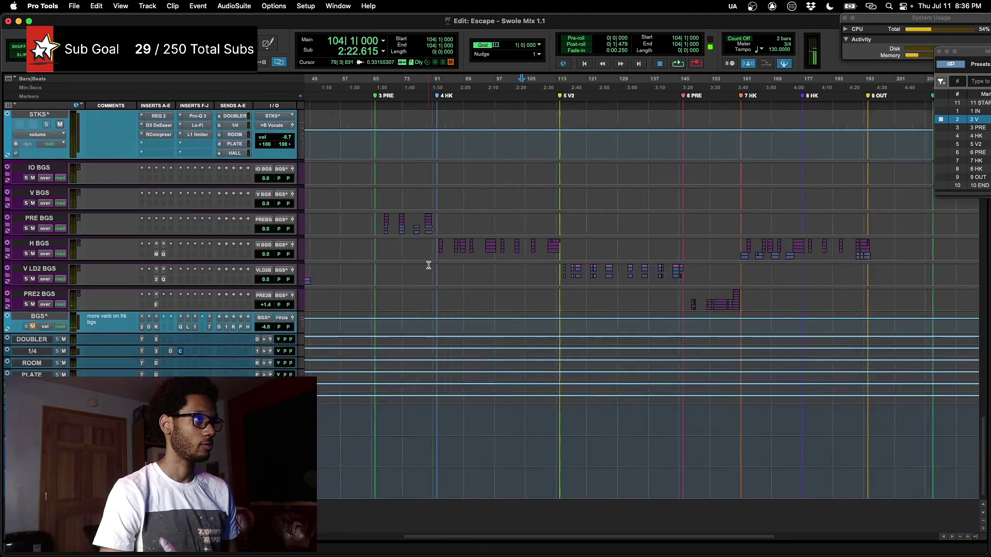
pyautogui.press('r')
pyautogui.moveTo(391, 169); pyautogui.dragTo(393, 303)
pyautogui.hotkey('shift', 'f')
pyautogui.press('Return')
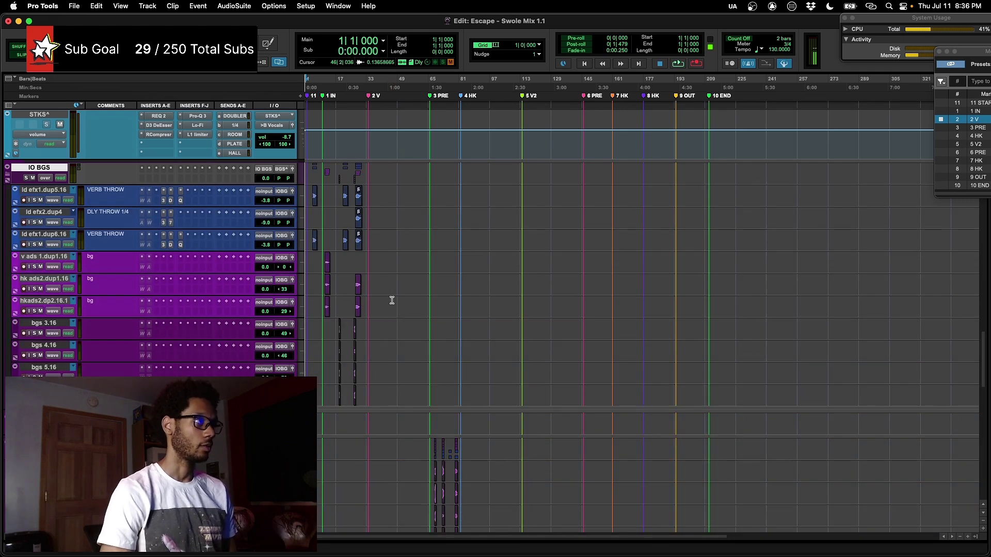
pyautogui.press('t')
pyautogui.press('t')
pyautogui.press('t')
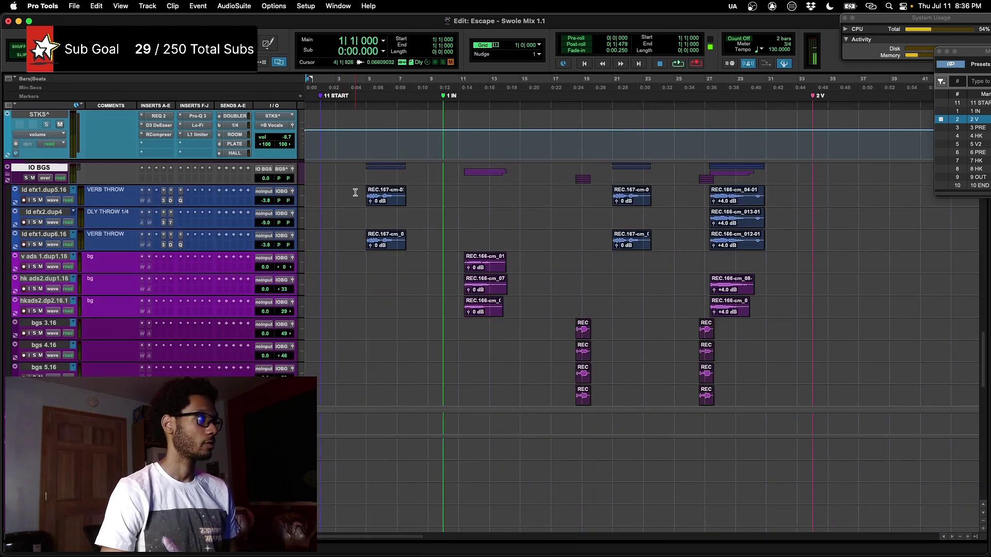
# - Inspect the D-Verb and Pro-Q 3 inserts on ld efx1.dup5.16 and the two inserts on the ld efx2.dup4 delay throw track
pyautogui.click(170, 200)
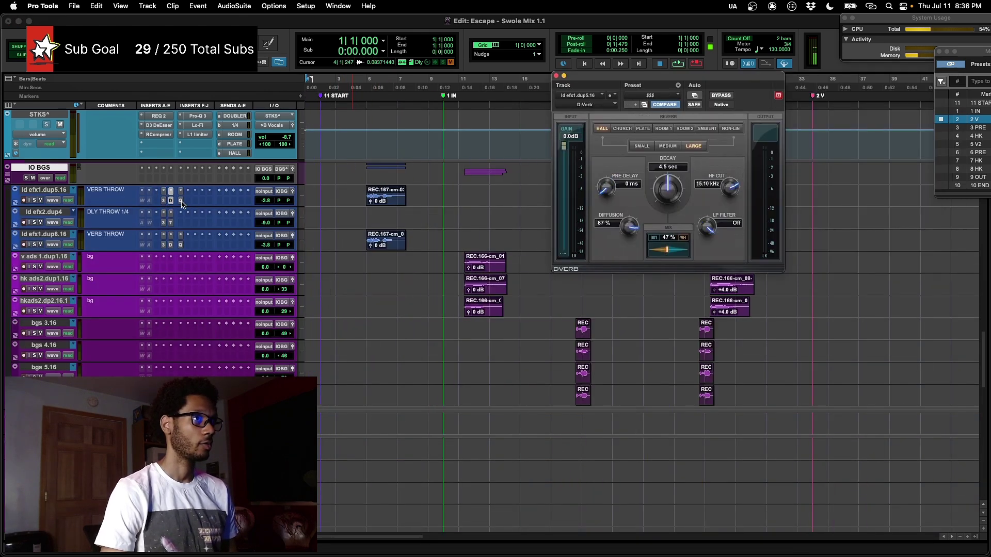
pyautogui.click(181, 201)
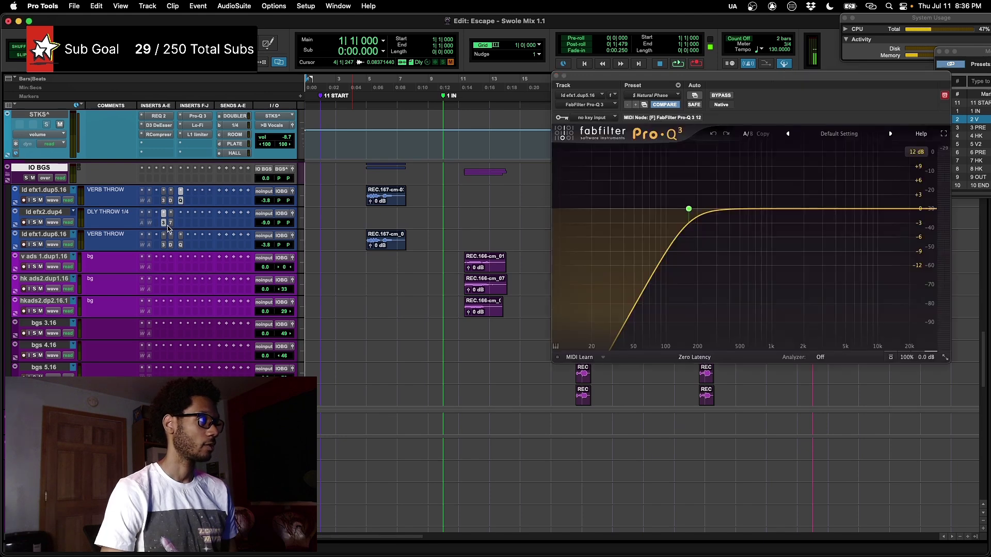
pyautogui.click(163, 222)
pyautogui.click(170, 222)
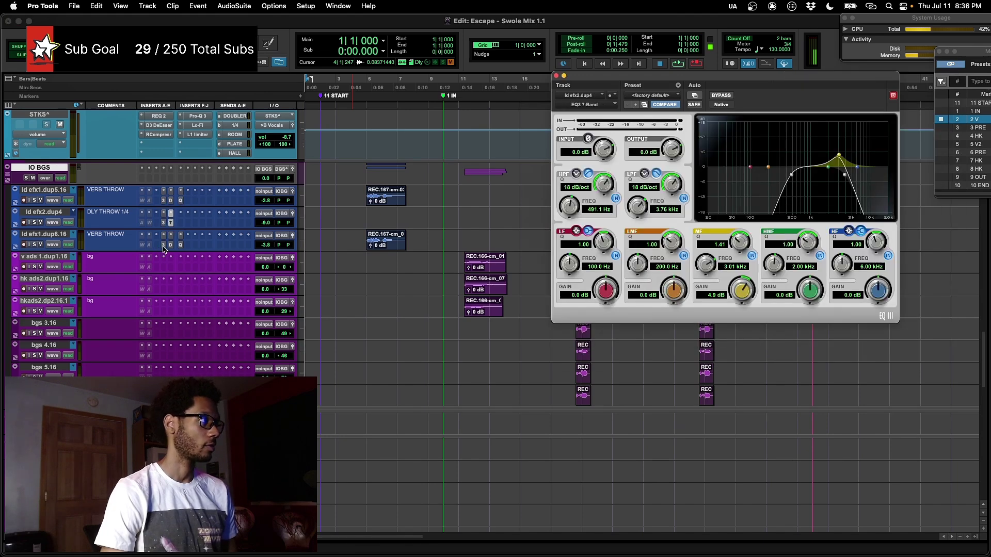
# - Inspect the inserts on the ld efx1.dup6.16 verb throw track, including D-Verb, and close the plug-in window
pyautogui.click(163, 247)
pyautogui.click(171, 246)
pyautogui.click(185, 246)
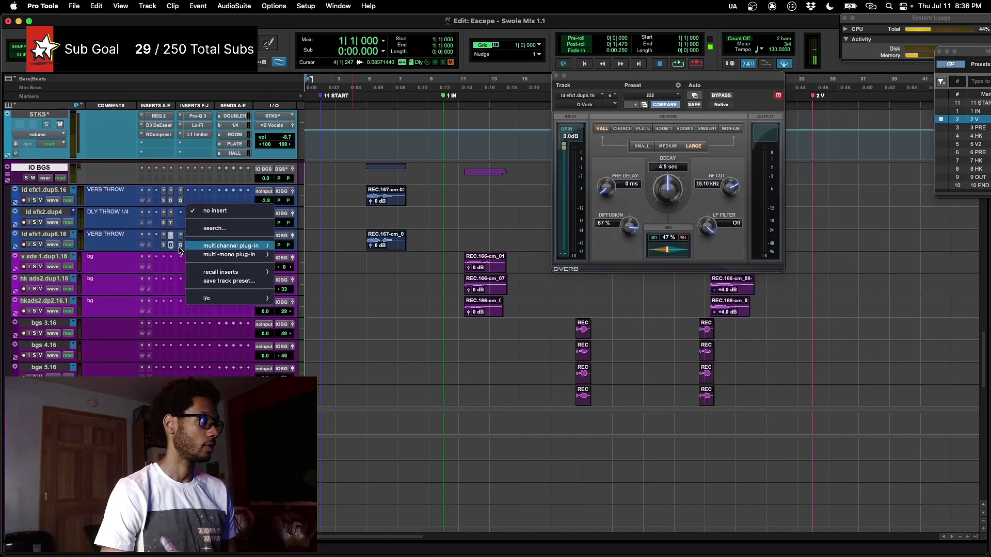
pyautogui.click(181, 247)
pyautogui.click(180, 246)
pyautogui.click(180, 246)
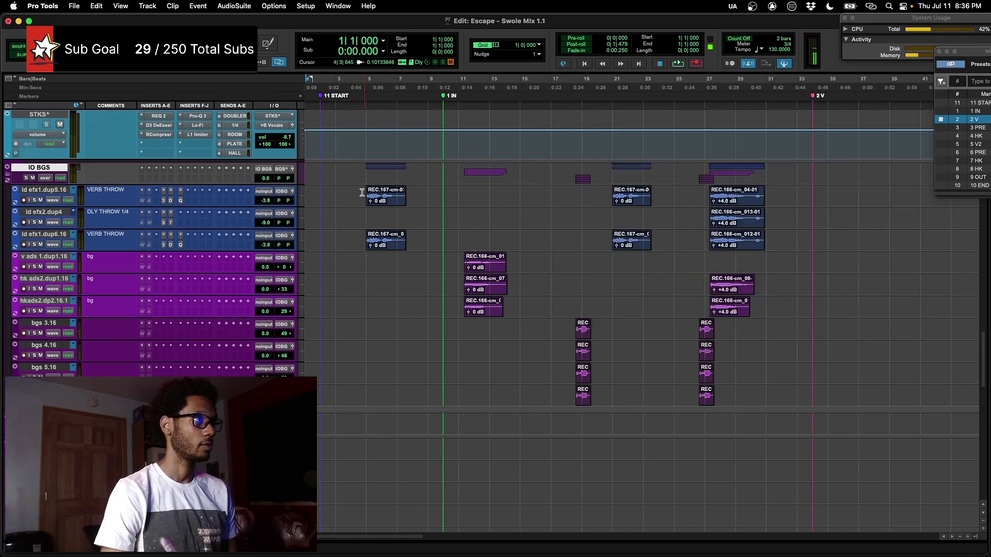
# - Play the IO BGS verb throw clips from bar 5 and the bg ad-lib clips from bar 11
pyautogui.scroll(3, 361, 193)
pyautogui.click(367, 310)
pyautogui.press('space')
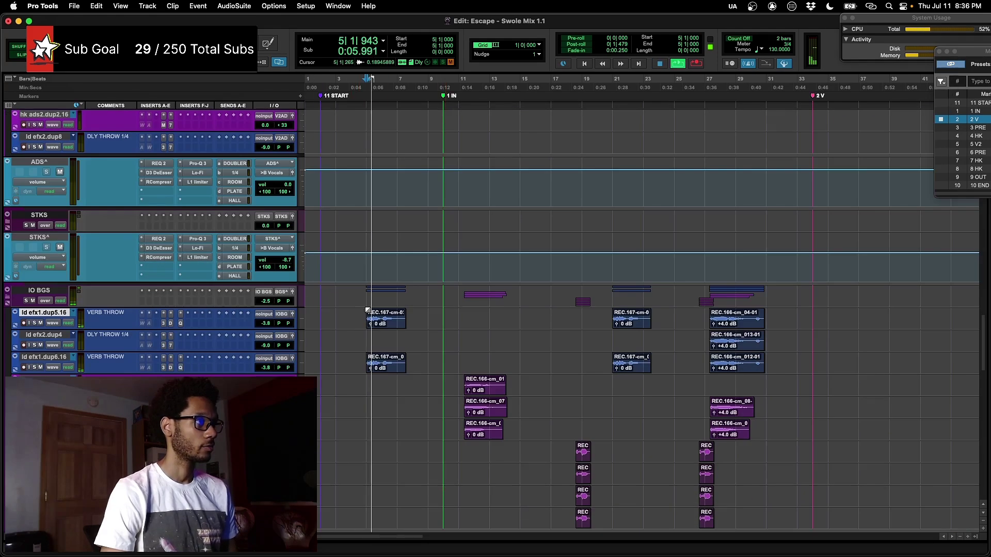
pyautogui.scroll(-2, 367, 311)
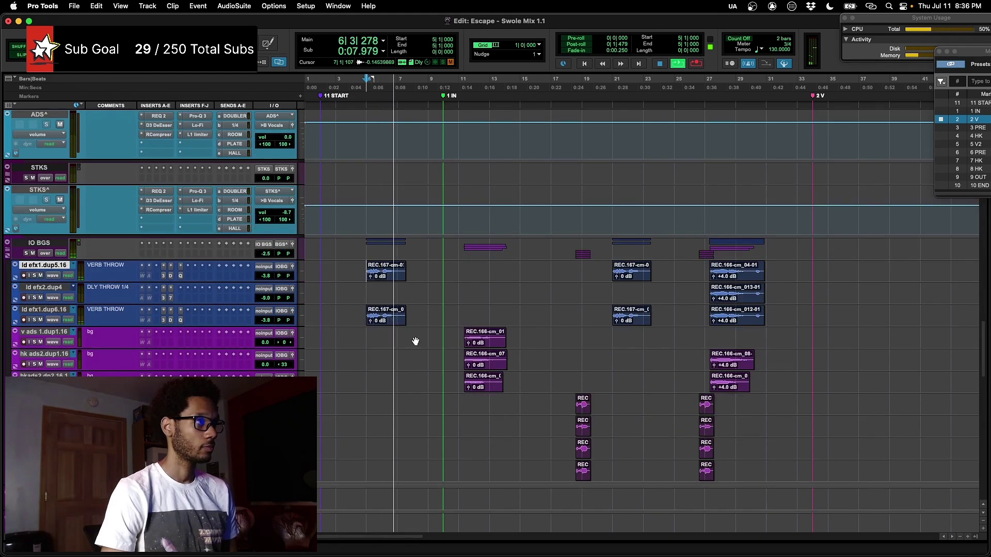
pyautogui.scroll(-2, 455, 336)
pyautogui.click(457, 328)
pyautogui.scroll(3, 457, 329)
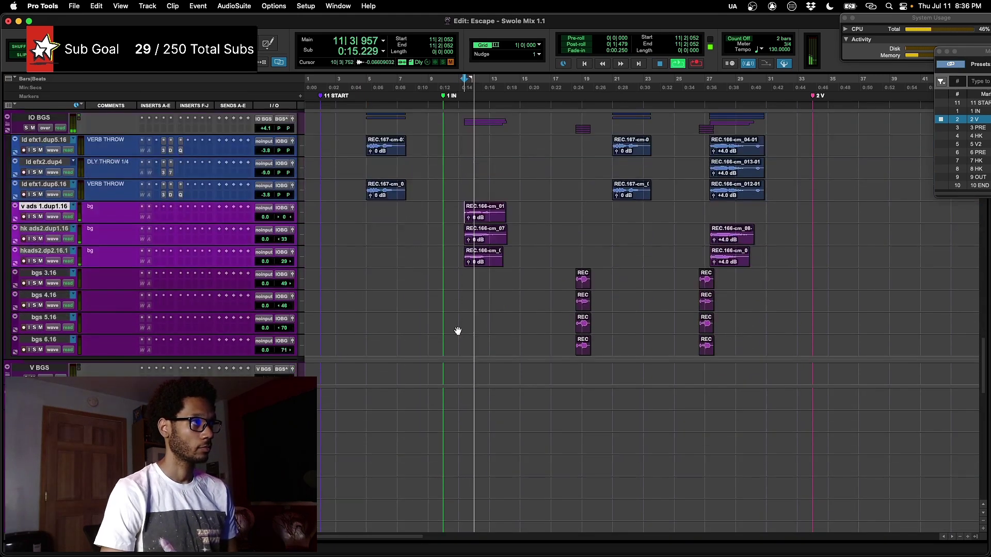
pyautogui.scroll(-3, 457, 328)
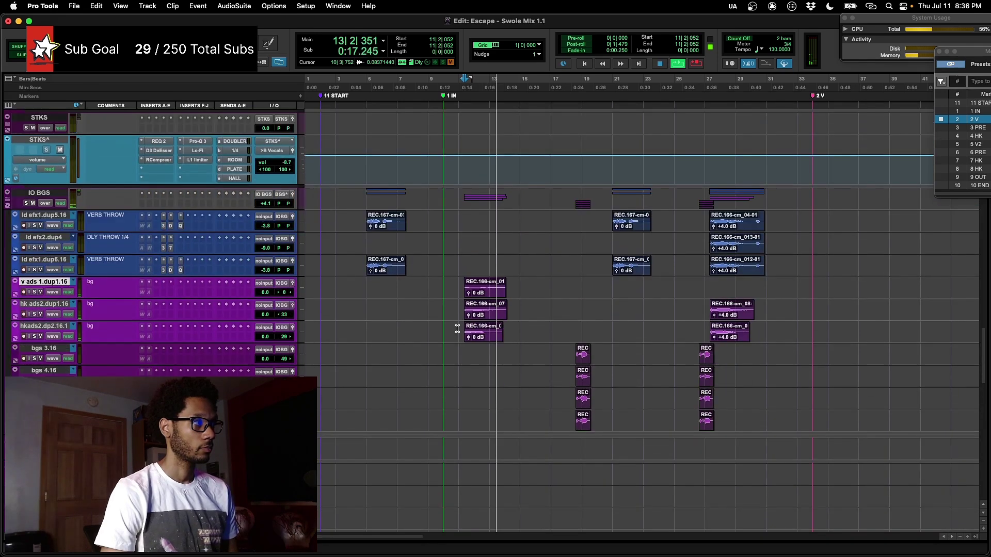
# - Play the first group of bgs clips in IO BGS from bar 18 and stop playback
pyautogui.click(564, 327)
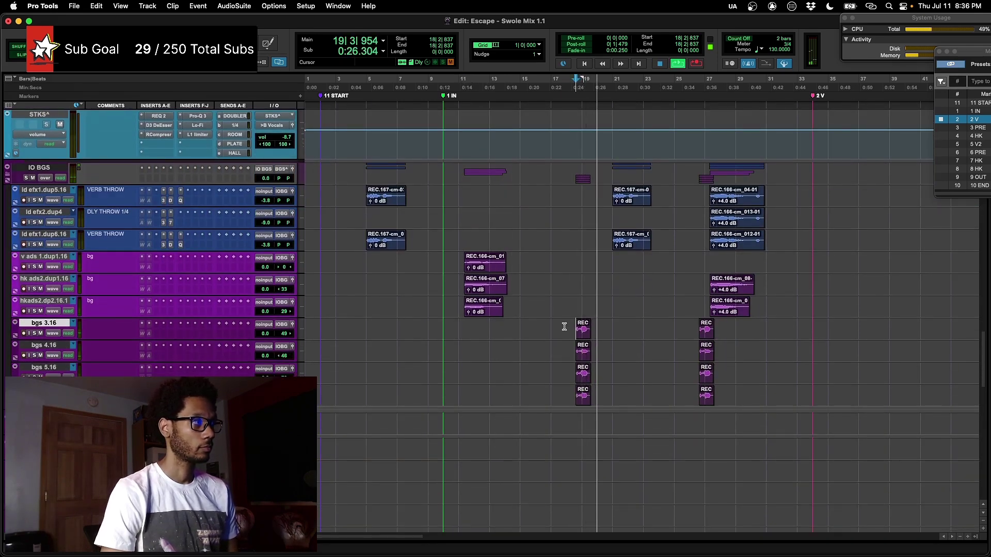
pyautogui.hscroll(1, 573, 333)
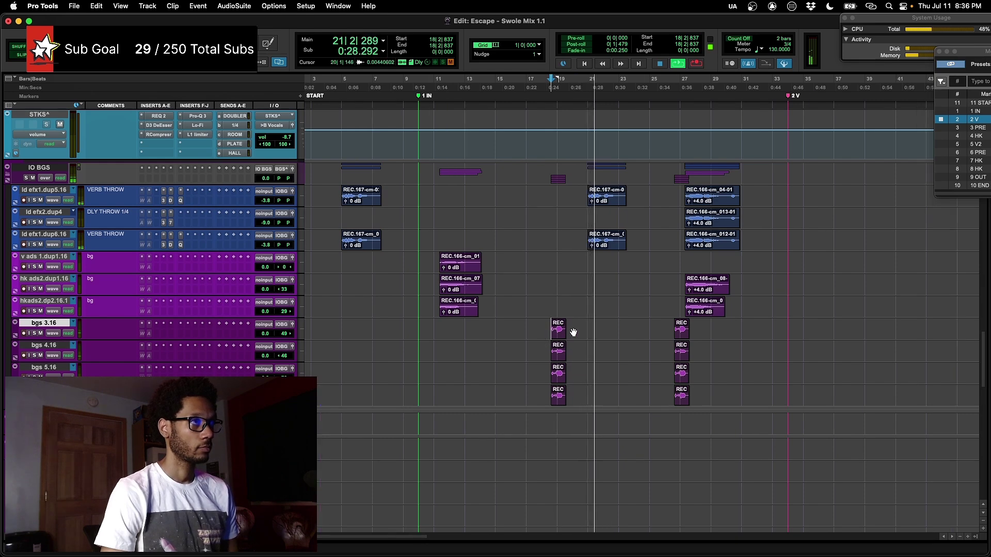
pyautogui.hscroll(2, 573, 332)
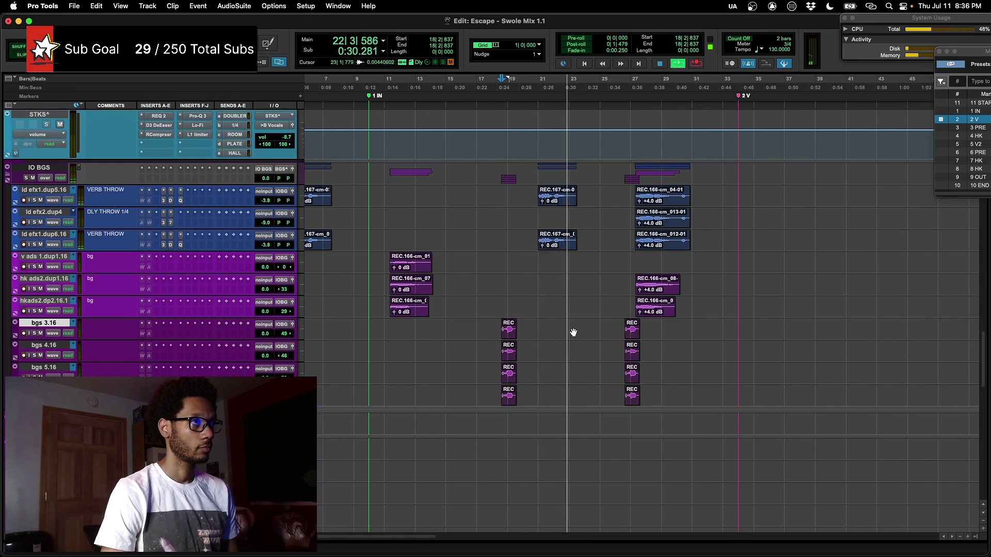
pyautogui.scroll(15, 573, 332)
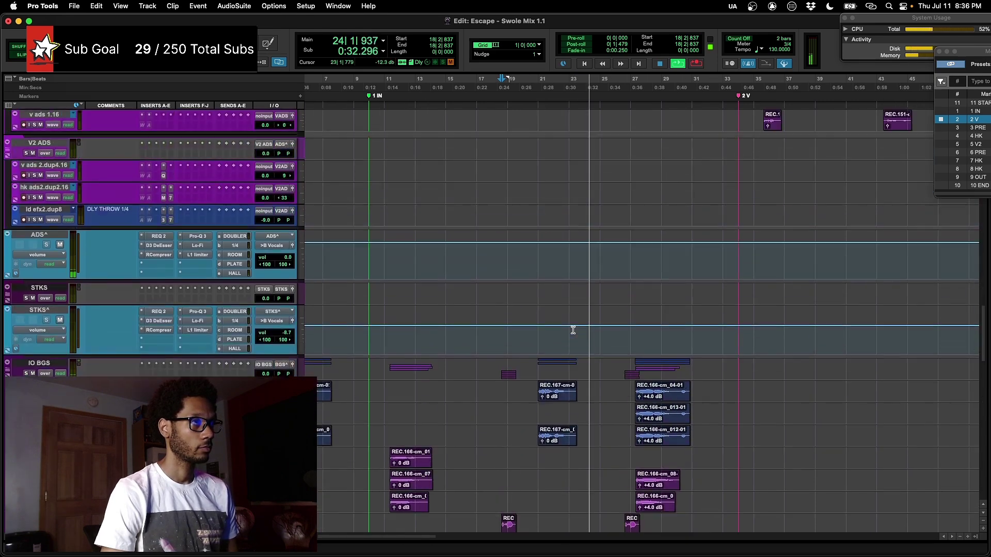
pyautogui.press('space')
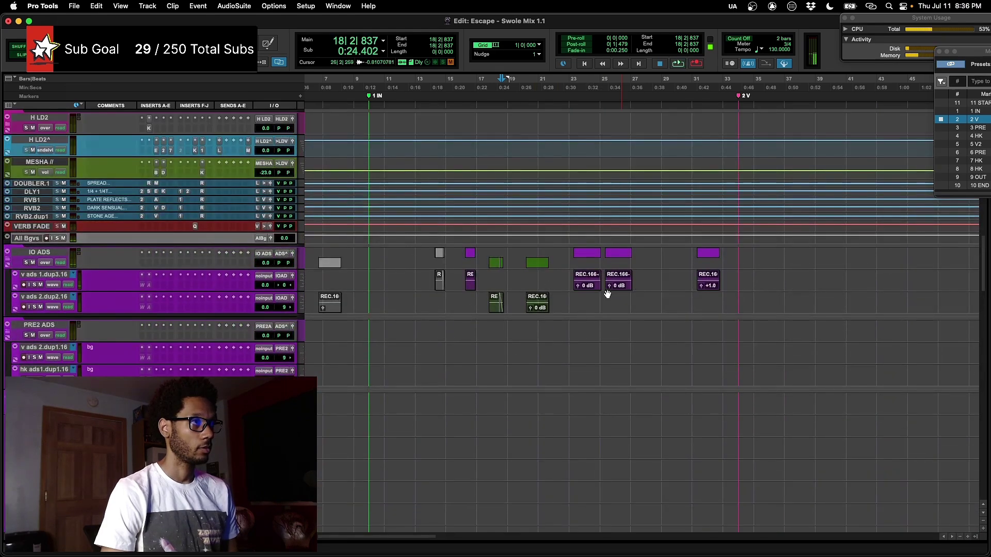
# - Look over the beat, lead and ad-lib tracks above the IO BGS folder around the intro section
pyautogui.scroll(-10, 610, 285)
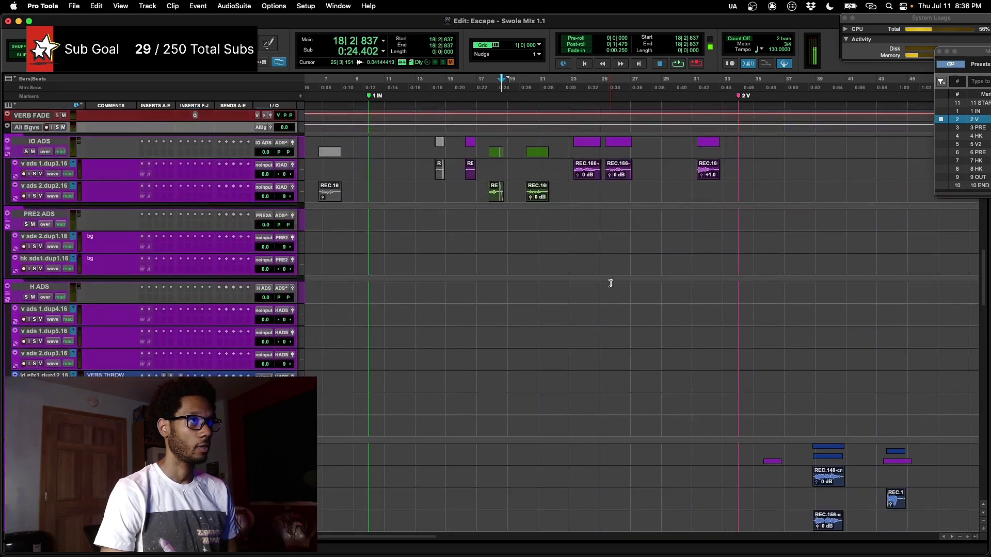
pyautogui.scroll(10, 611, 285)
pyautogui.scroll(15, 609, 284)
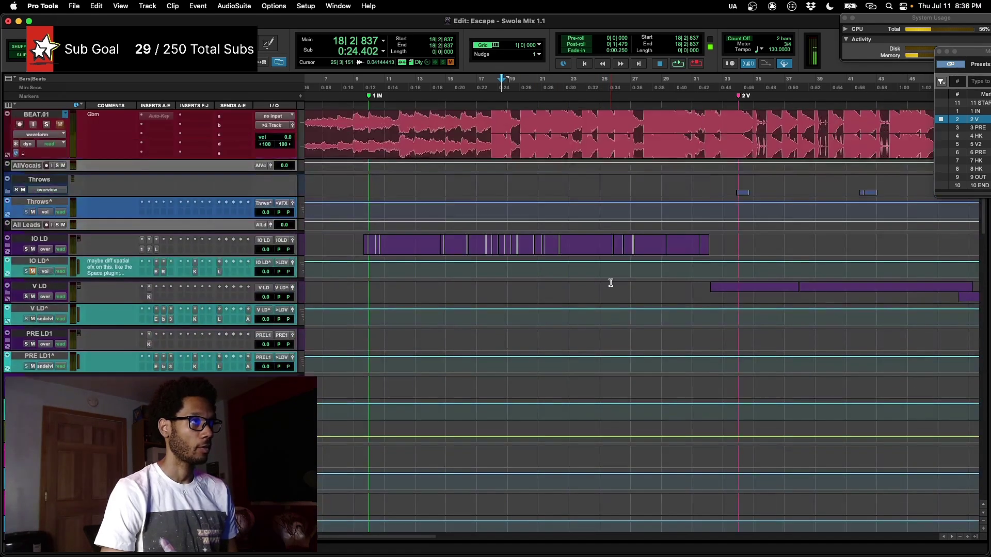
pyautogui.scroll(-6, 608, 284)
pyautogui.scroll(3, 538, 443)
pyautogui.scroll(2, 495, 313)
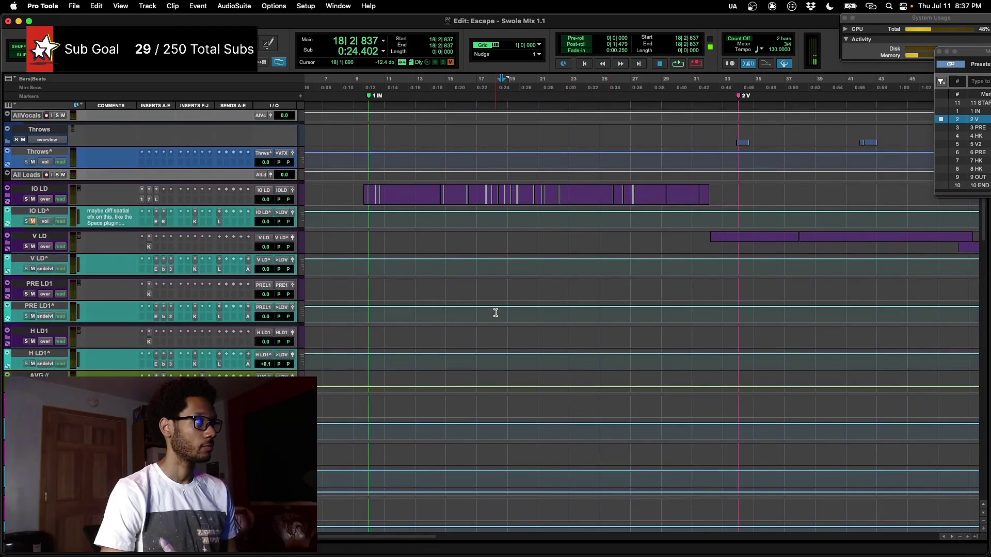
pyautogui.scroll(-10, 495, 312)
pyautogui.scroll(-15, 619, 415)
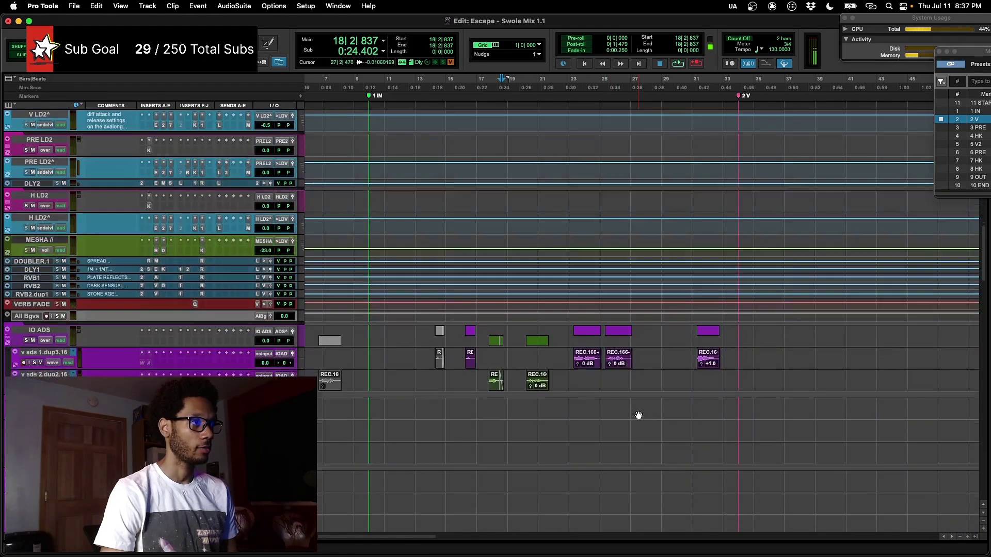
pyautogui.scroll(-10, 500, 387)
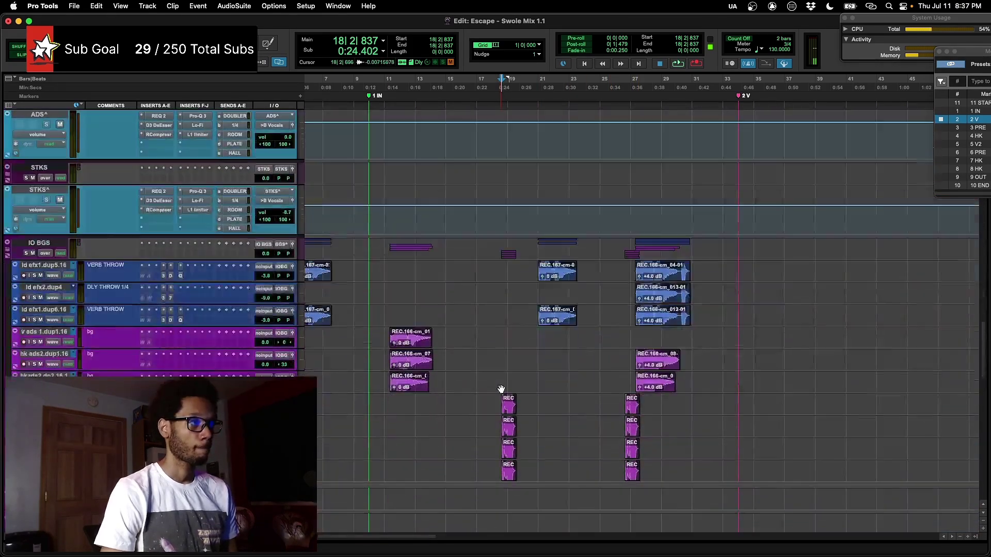
# - Play the IO BGS verb throw clips from bar 21 and the second group of bgs clips from bar 26
pyautogui.click(532, 207)
pyautogui.press('space')
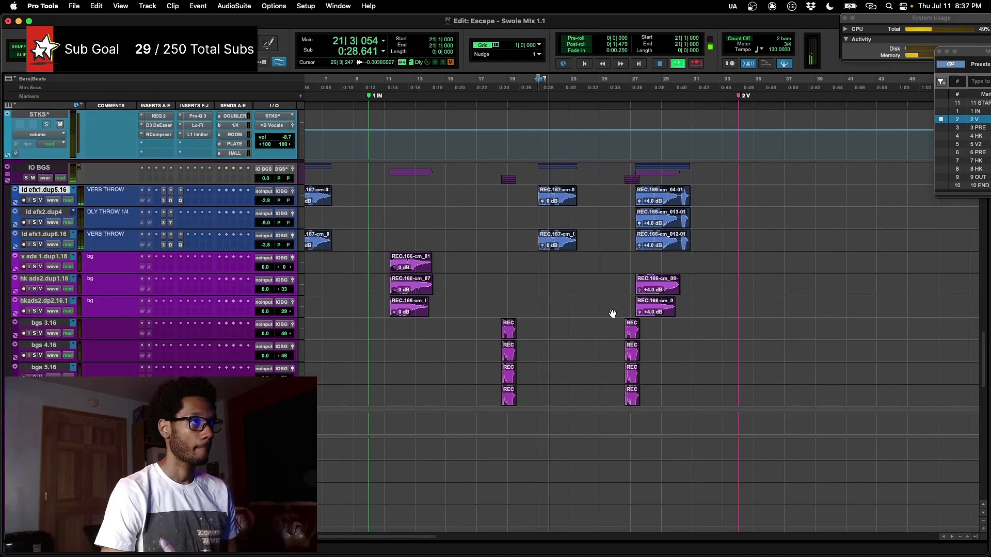
pyautogui.click(618, 328)
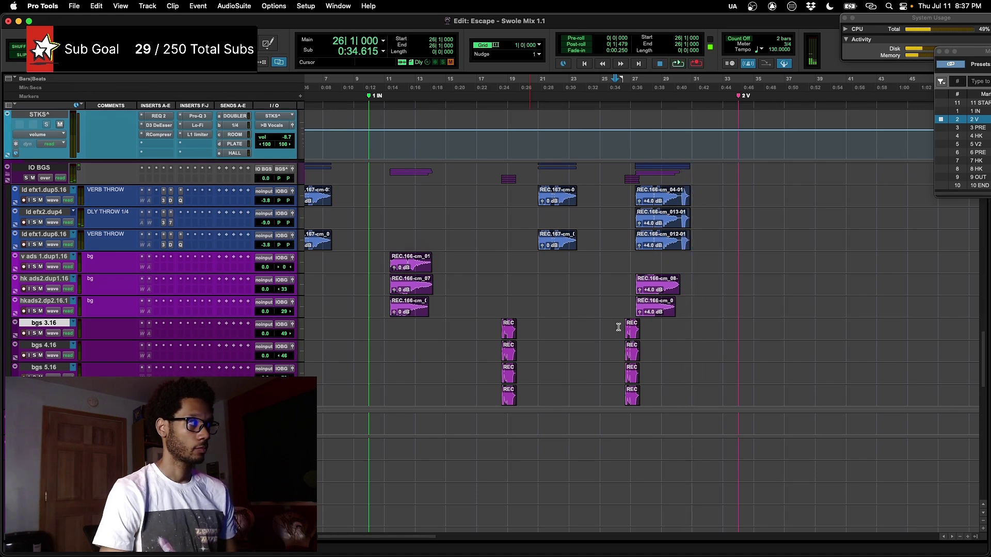
# - Solo the tracks in the PRE BGS folder and play them from their first clips after the 3 PRE marker
pyautogui.press('r')
pyautogui.press('r')
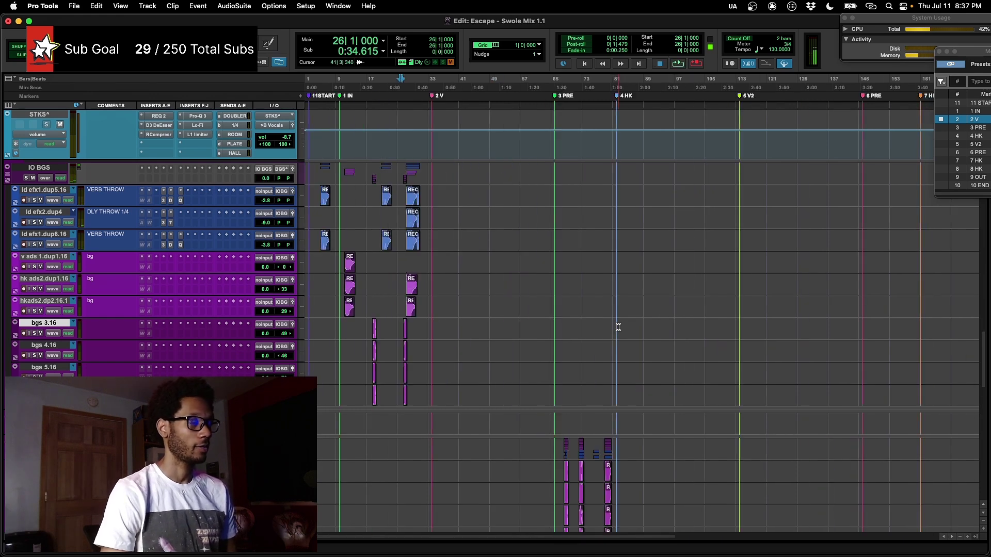
pyautogui.scroll(-5, 618, 327)
pyautogui.moveTo(548, 259); pyautogui.dragTo(564, 398)
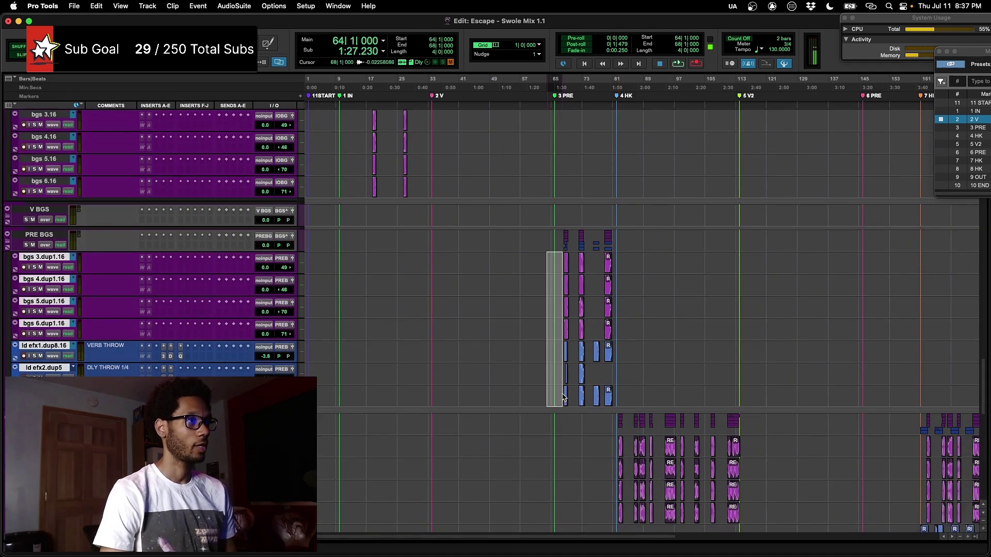
pyautogui.hotkey('shift', 's')
pyautogui.press('Tab')
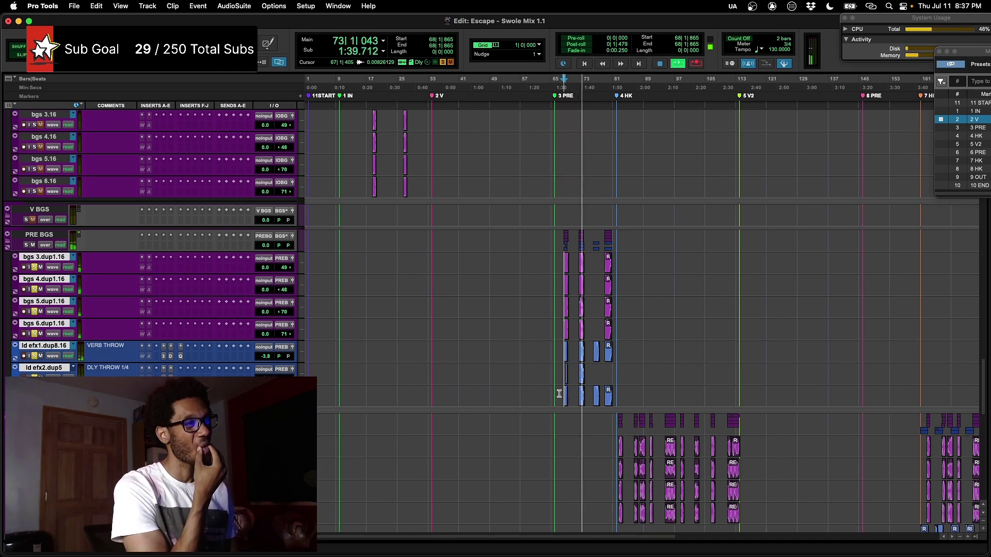
# - Unsolo the PRE BGS tracks and replay them within the mix from bar 68
pyautogui.press('space')
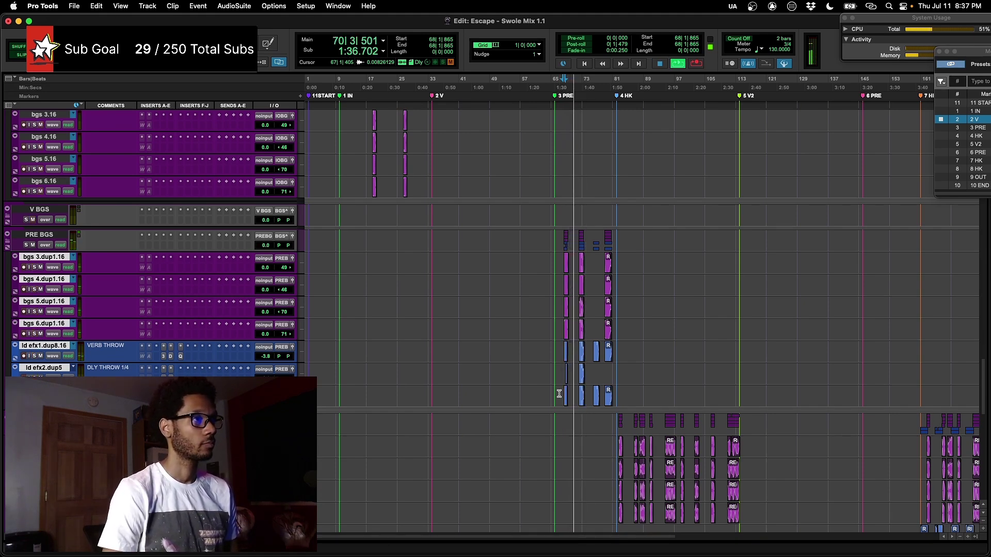
pyautogui.scroll(-1, 559, 394)
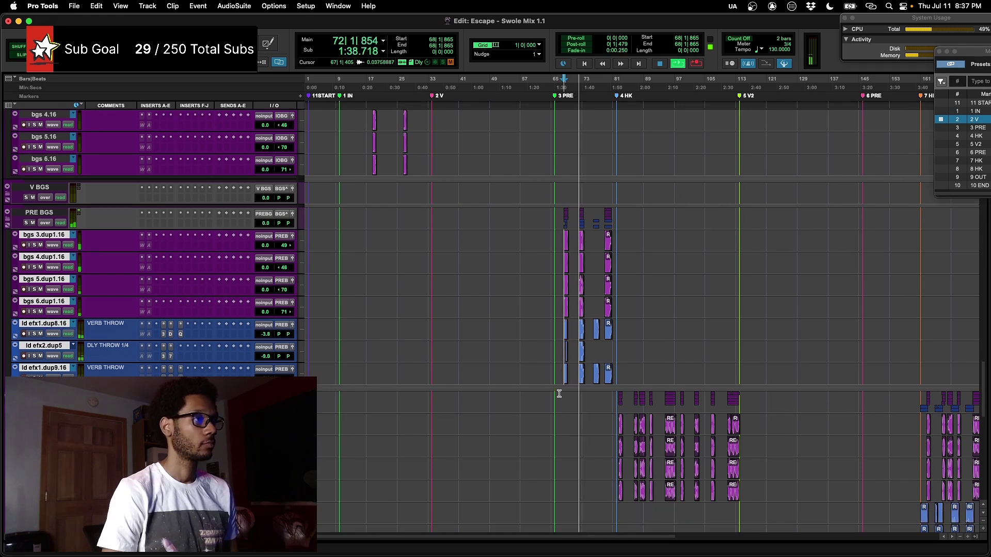
pyautogui.scroll(-3, 559, 394)
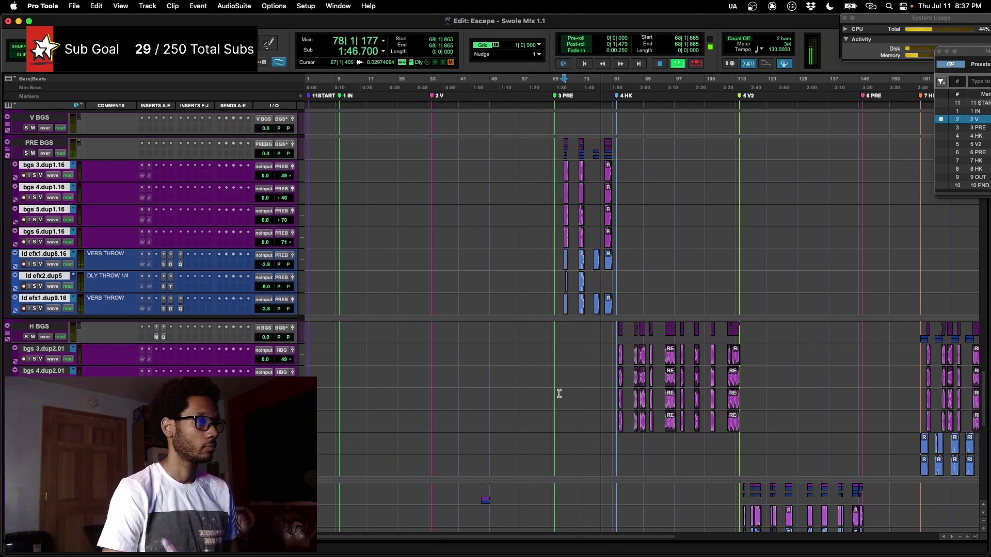
# - Play the H BGS tracks from their first clip after the 4 HK marker with the timeline zoomed in on them
pyautogui.click(609, 356)
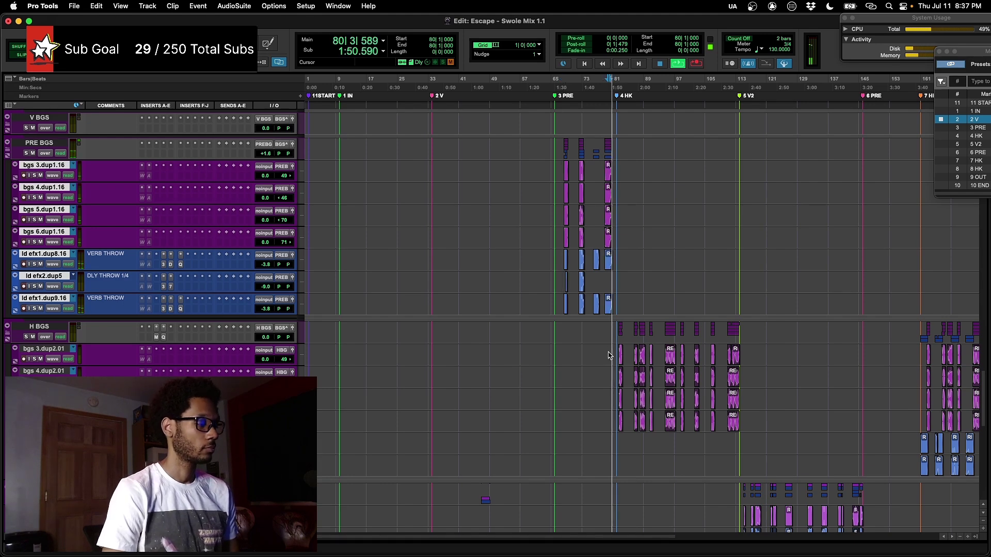
pyautogui.press('Tab')
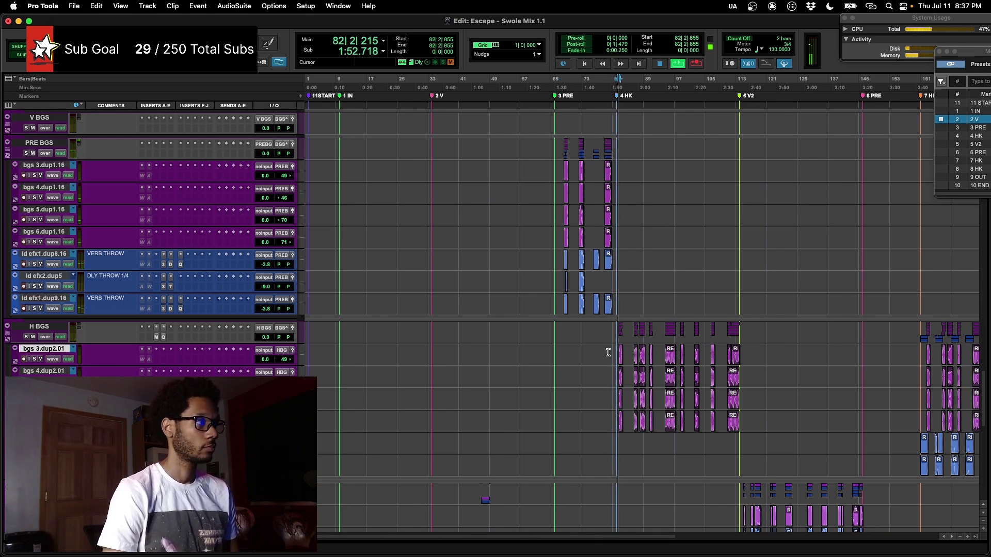
pyautogui.scroll(-4, 609, 354)
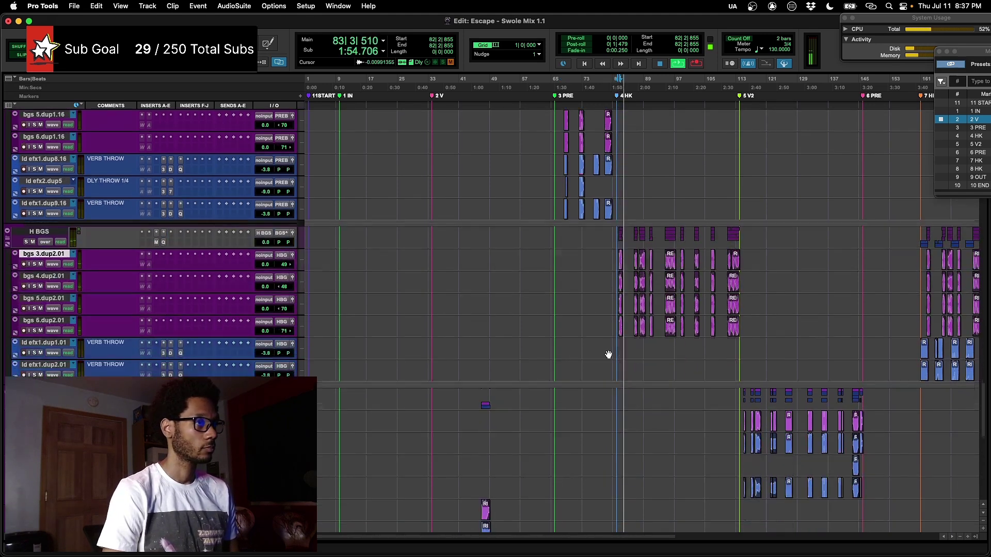
pyautogui.press('t')
pyautogui.scroll(-4, 608, 355)
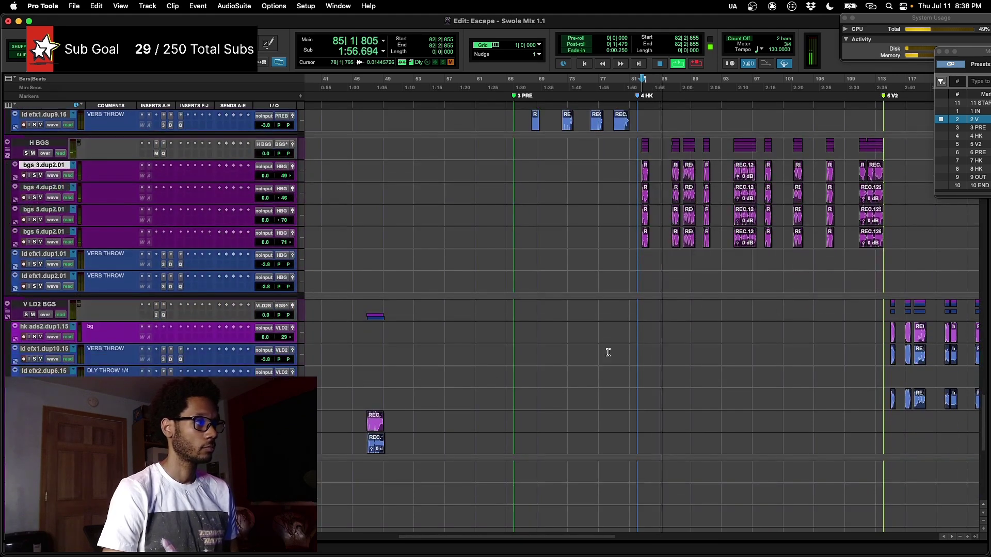
# - Play the V LD2 BGS folder's earliest clips from bar 46, between the 2 V and 3 PRE markers, within the mix
pyautogui.hscroll(-5, 608, 353)
pyautogui.hscroll(1, 607, 351)
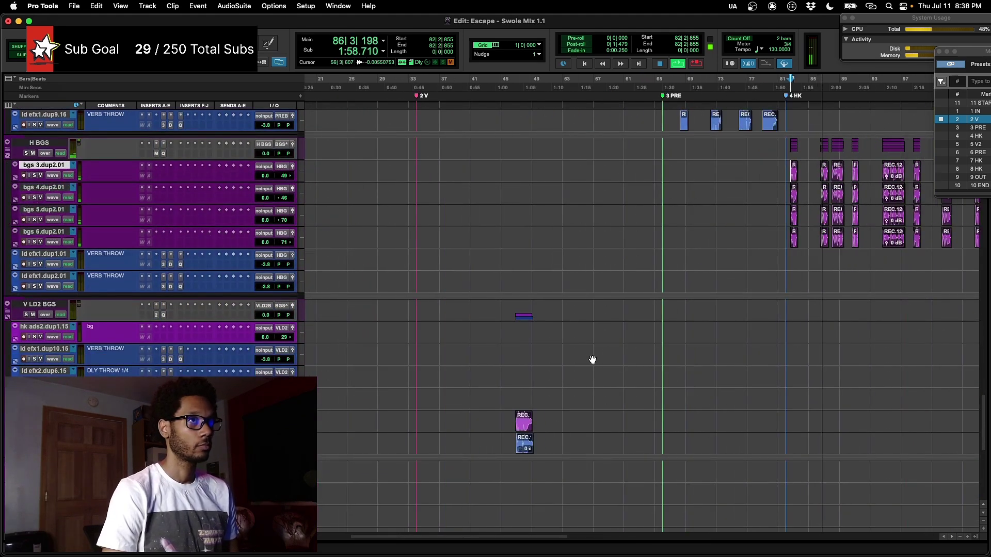
pyautogui.click(508, 419)
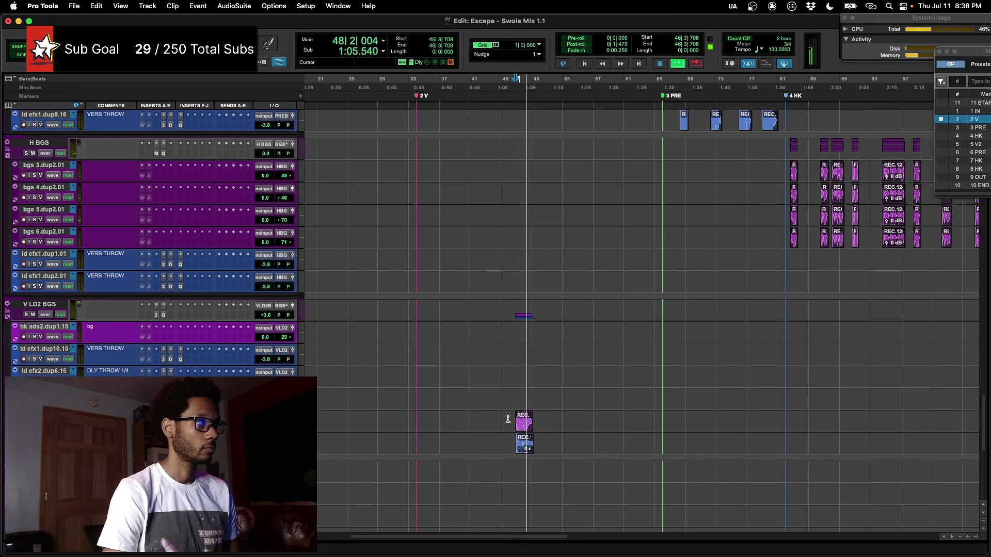
pyautogui.press('r')
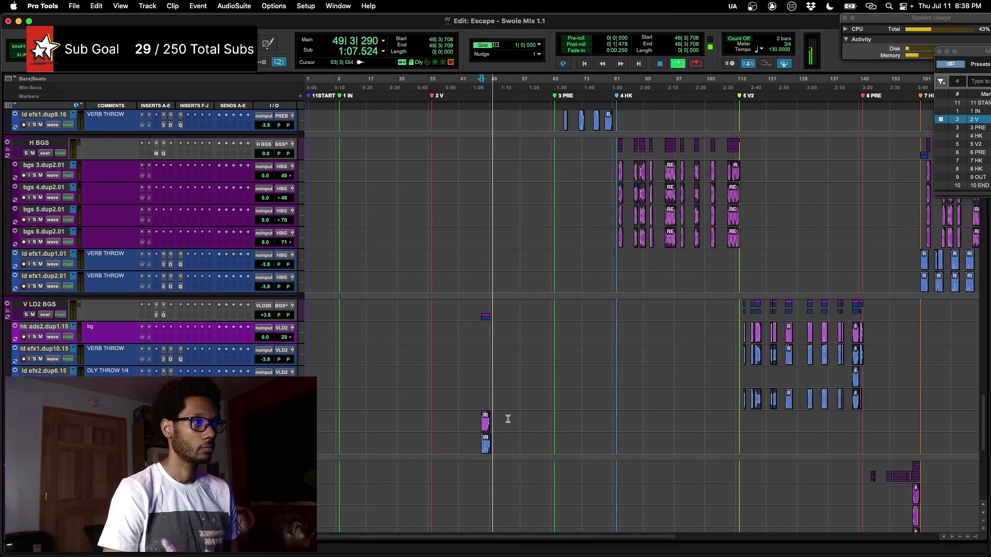
pyautogui.press('space')
# - Play the V LD2 BGS ad-lib and throw clips within the mix from bar 114, just after the 5 V2 marker
pyautogui.hscroll(3, 566, 405)
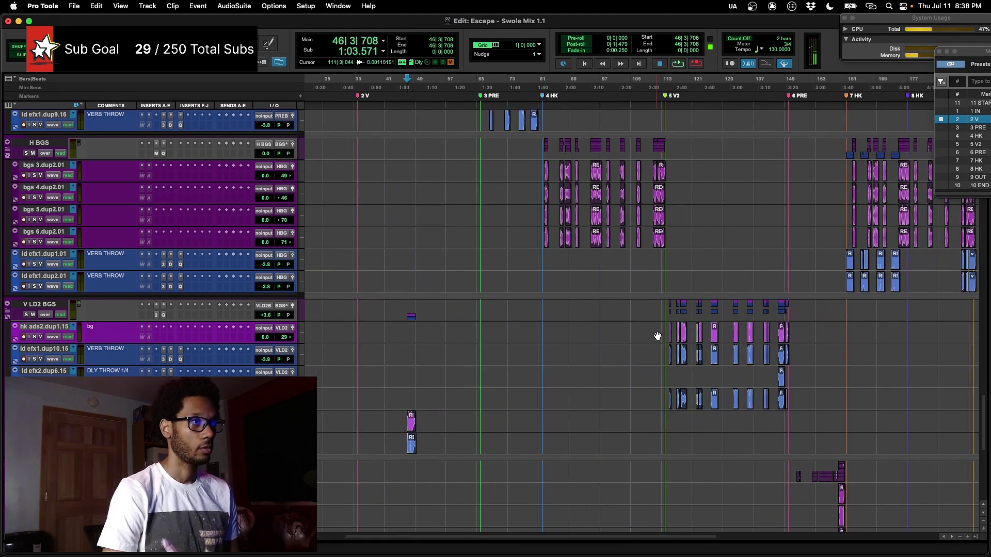
pyautogui.hscroll(2, 662, 330)
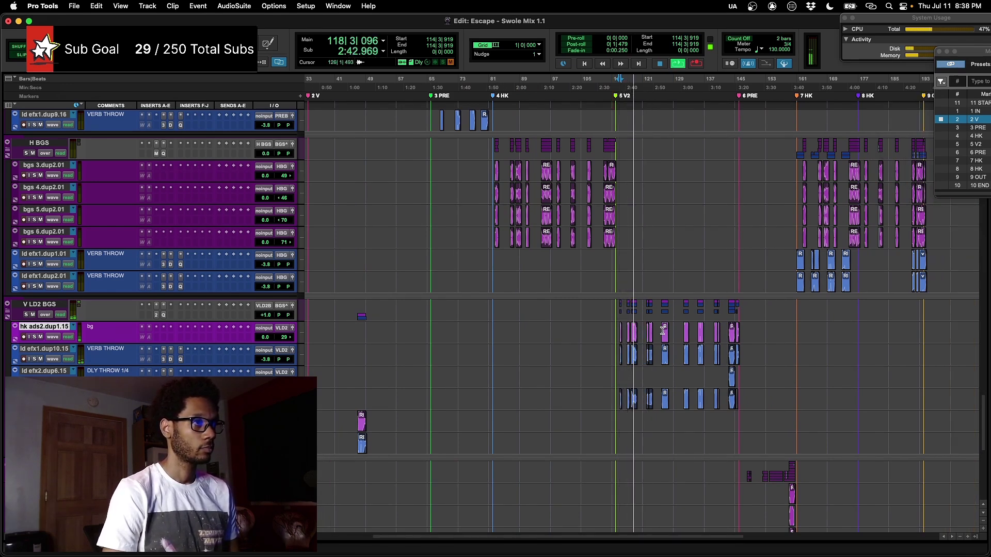
pyautogui.hscroll(1, 662, 331)
pyautogui.hscroll(2, 662, 331)
pyautogui.hscroll(12, 662, 331)
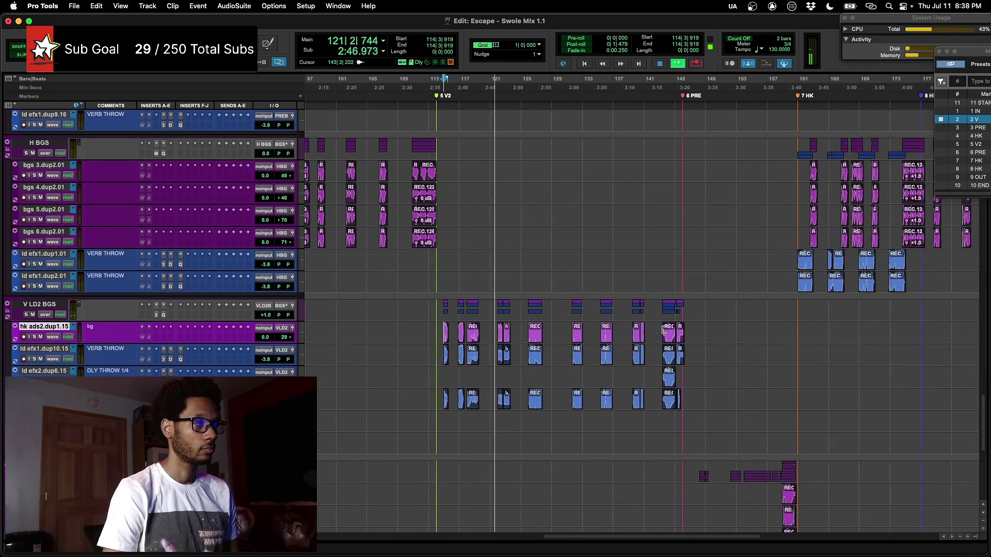
pyautogui.hscroll(3, 663, 331)
# - Play the PRE2 BGS tracks within the mix from bar 147, through their clips up to the 7 HK marker
pyautogui.scroll(-4, 662, 331)
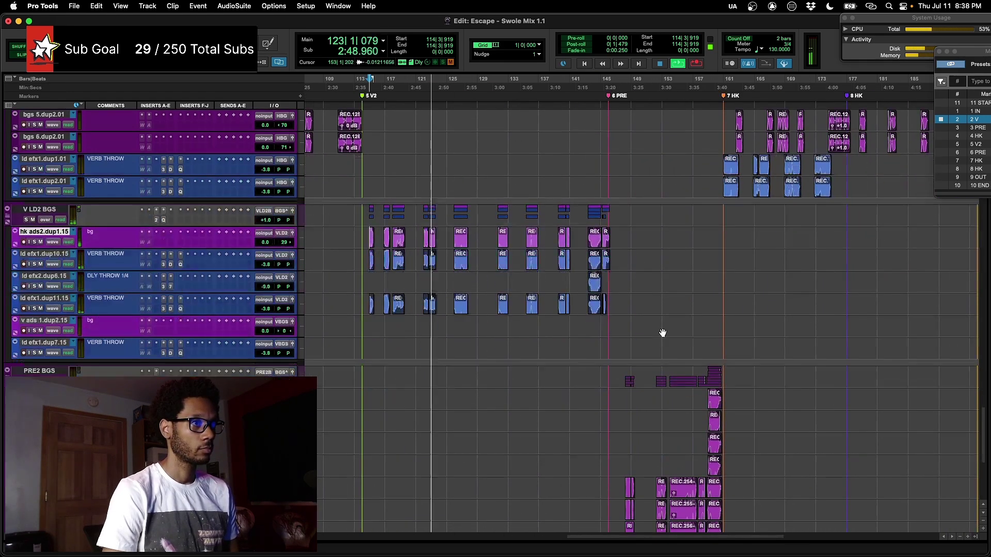
pyautogui.click(618, 460)
pyautogui.scroll(-3, 618, 459)
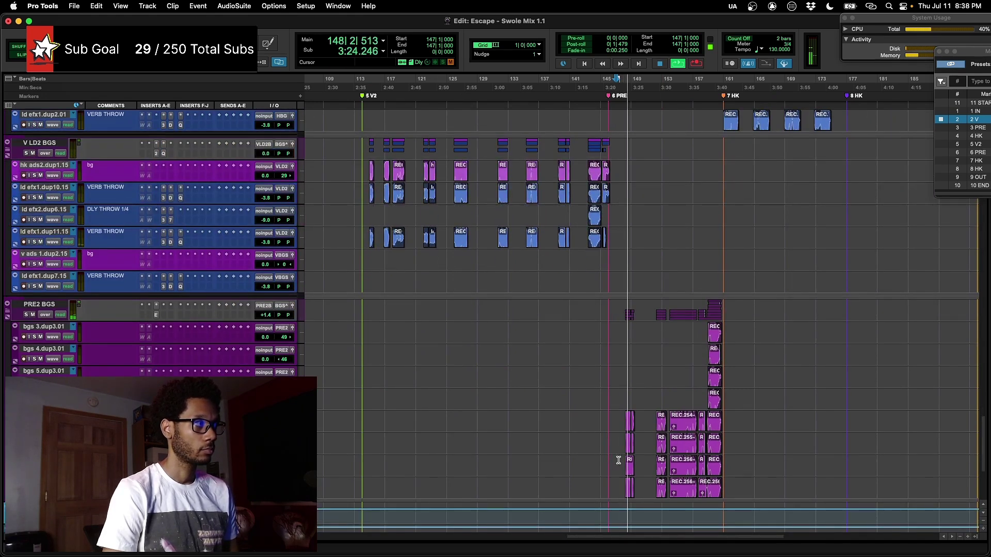
pyautogui.hscroll(2, 619, 460)
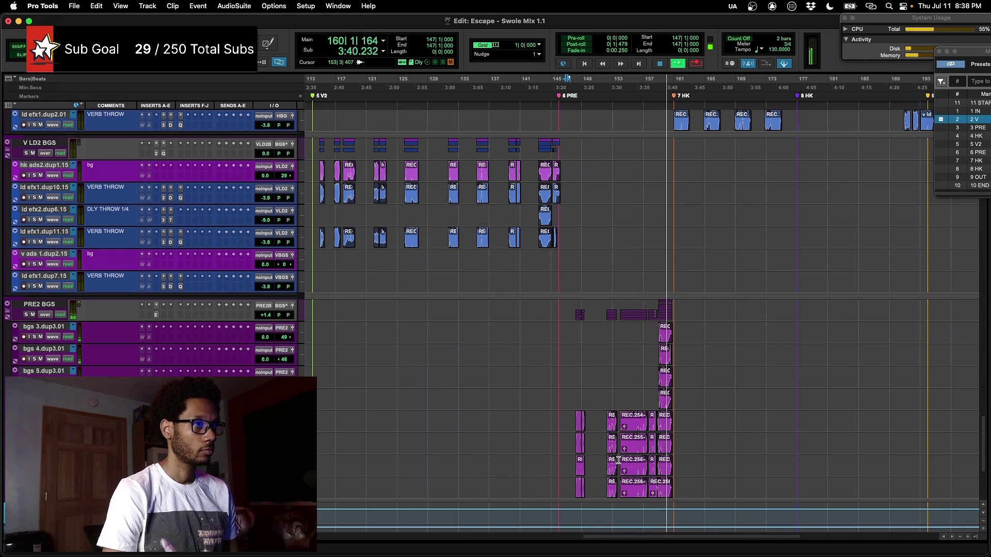
# - Follow the playback through the H BGS background and verb throw clips after the 7 HK marker, then stop it
pyautogui.scroll(5, 618, 460)
pyautogui.scroll(2, 617, 460)
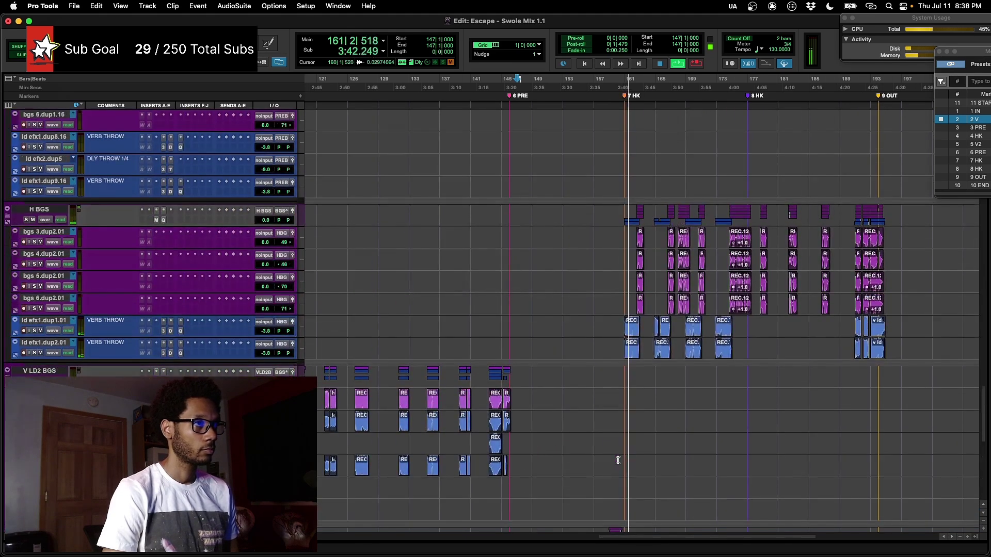
pyautogui.scroll(1, 618, 460)
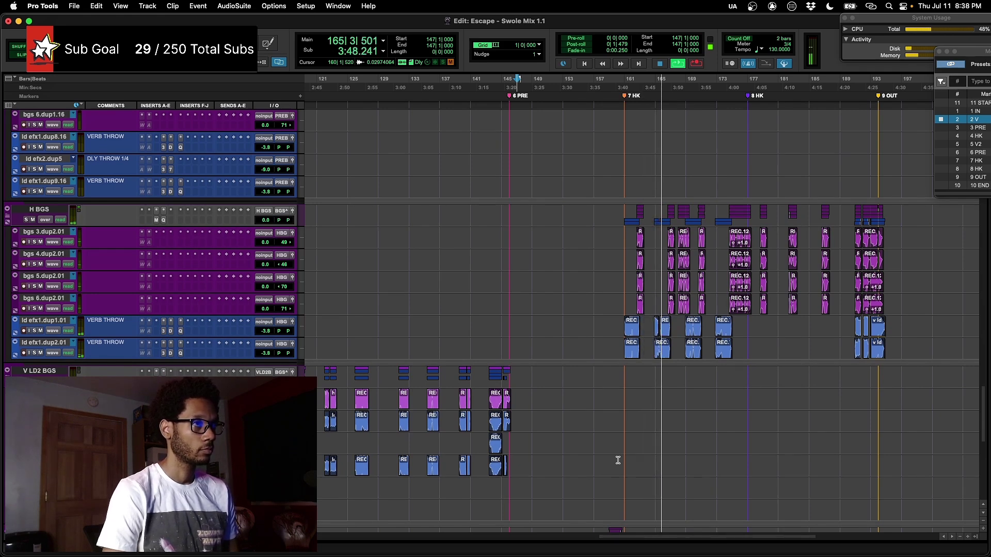
pyautogui.scroll(-1, 617, 459)
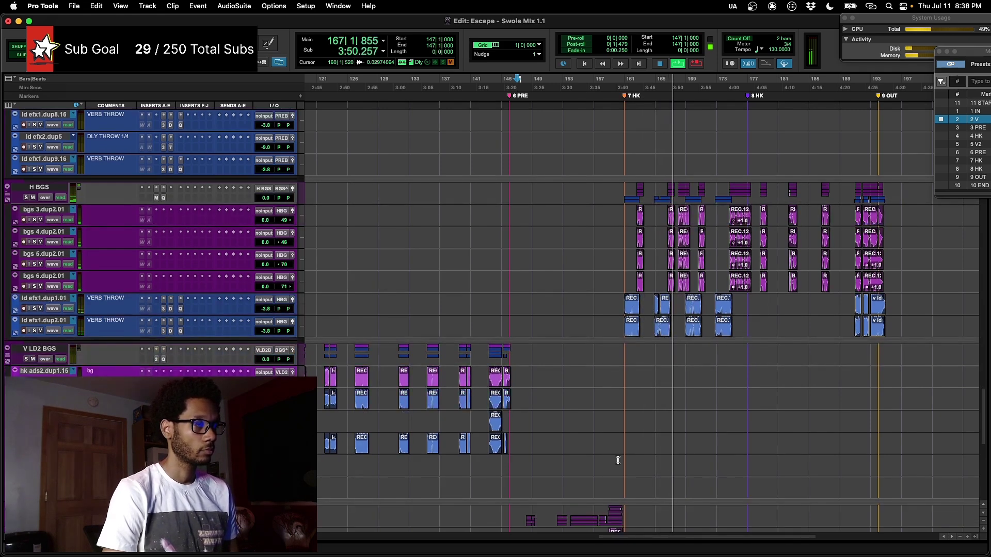
pyautogui.press('space')
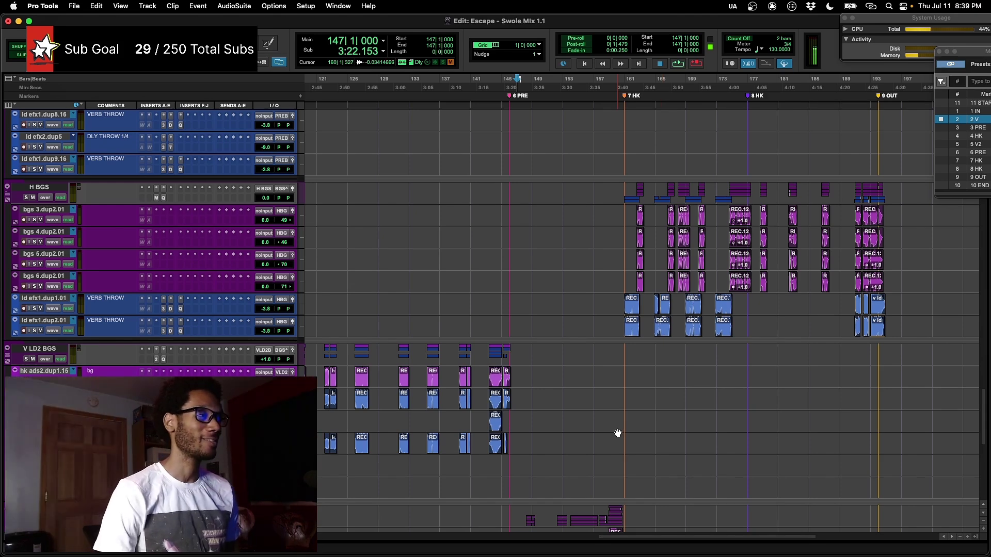
# - Collapse all the background vocal folders so only their folder tracks are shown
pyautogui.hscroll(3, 617, 433)
pyautogui.scroll(-5, 618, 433)
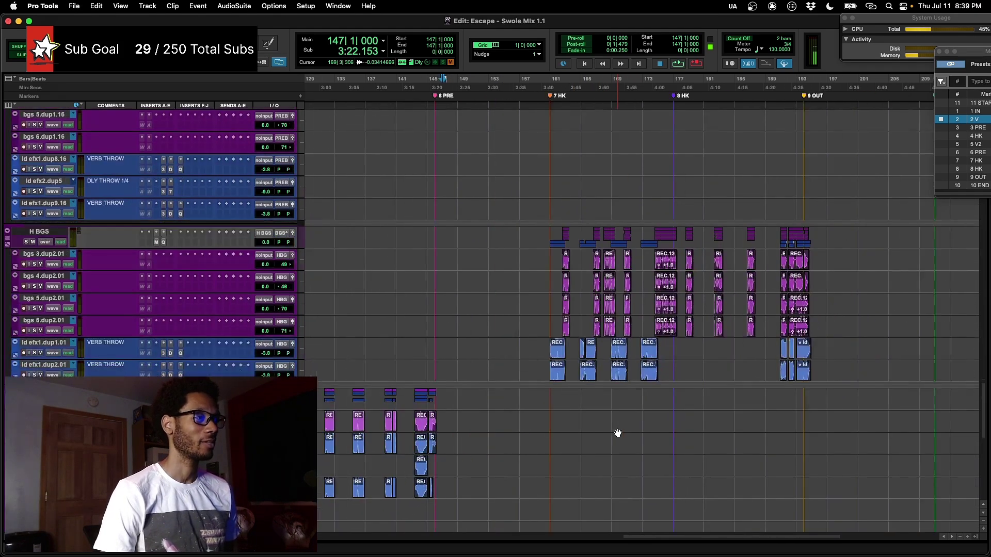
pyautogui.hscroll(-5, 618, 433)
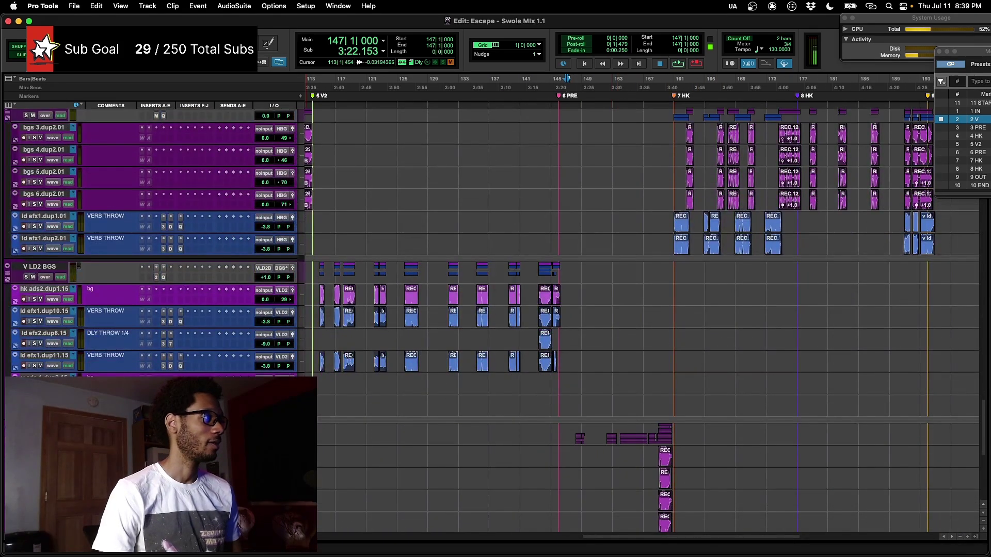
pyautogui.scroll(15, 398, 270)
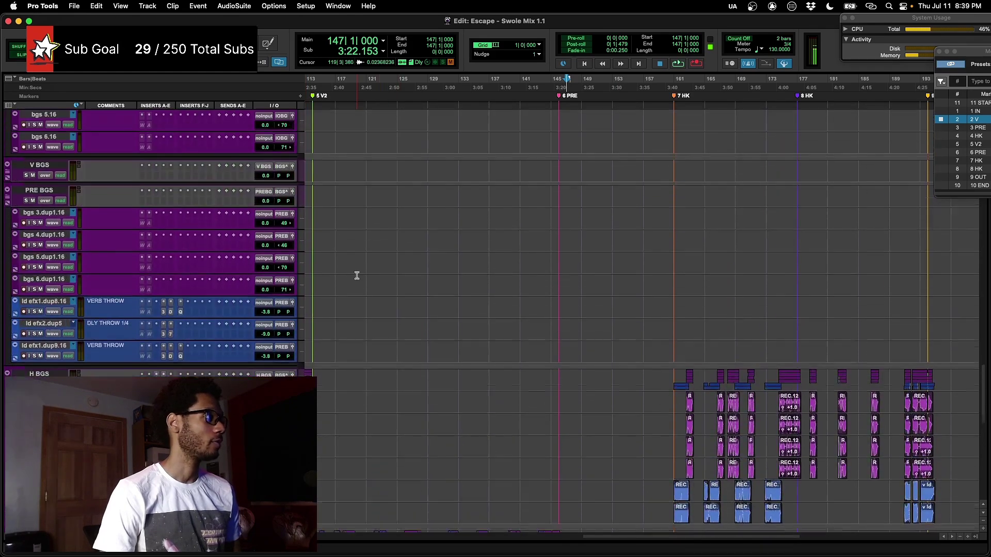
pyautogui.scroll(-5, 356, 276)
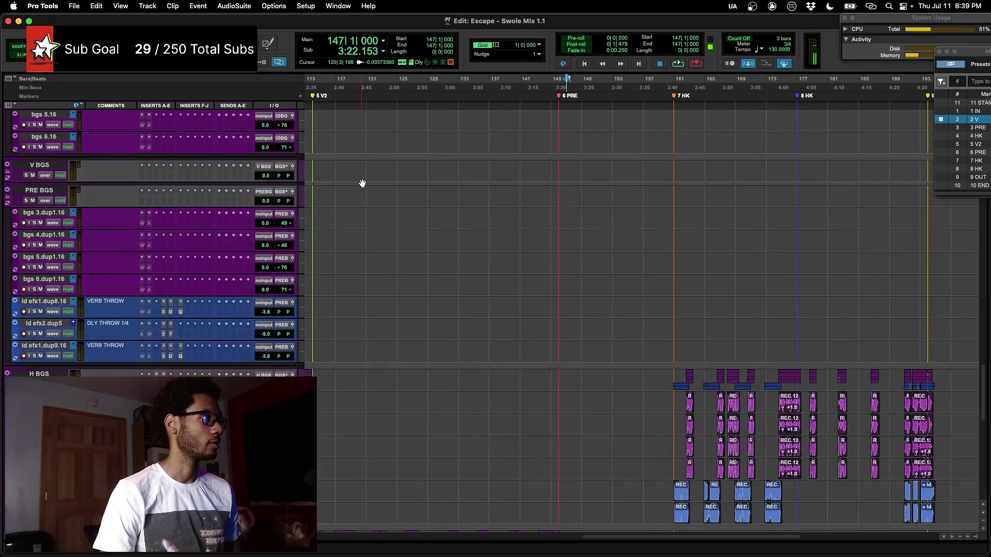
pyautogui.click(8, 201)
# - Enlarge the H BGS, V LD2 BGS and PRE2 BGS folder tracks so their insert names are readable
pyautogui.hscroll(-10, 352, 250)
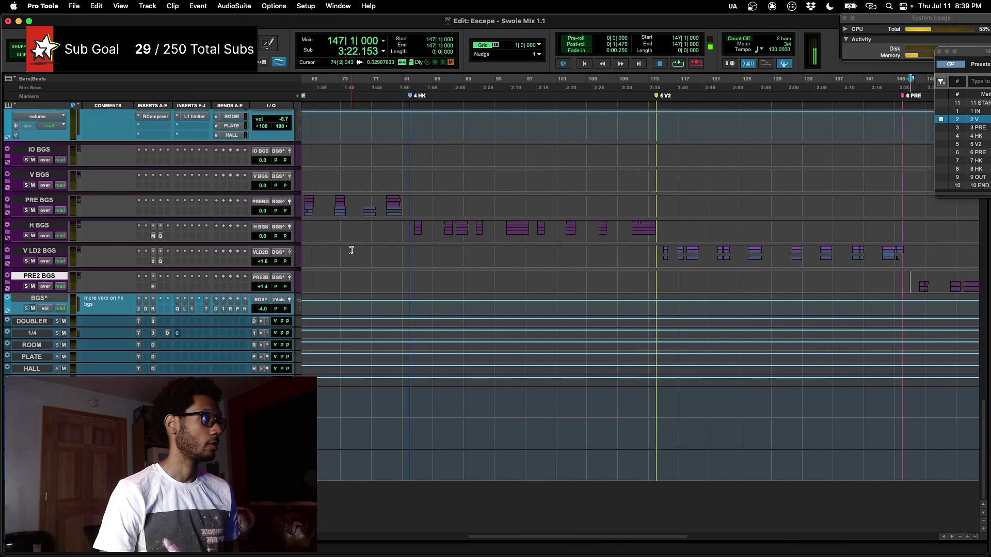
pyautogui.click(418, 230)
pyautogui.moveTo(354, 228); pyautogui.dragTo(372, 282)
pyautogui.hotkey('ctrl', 'Up')
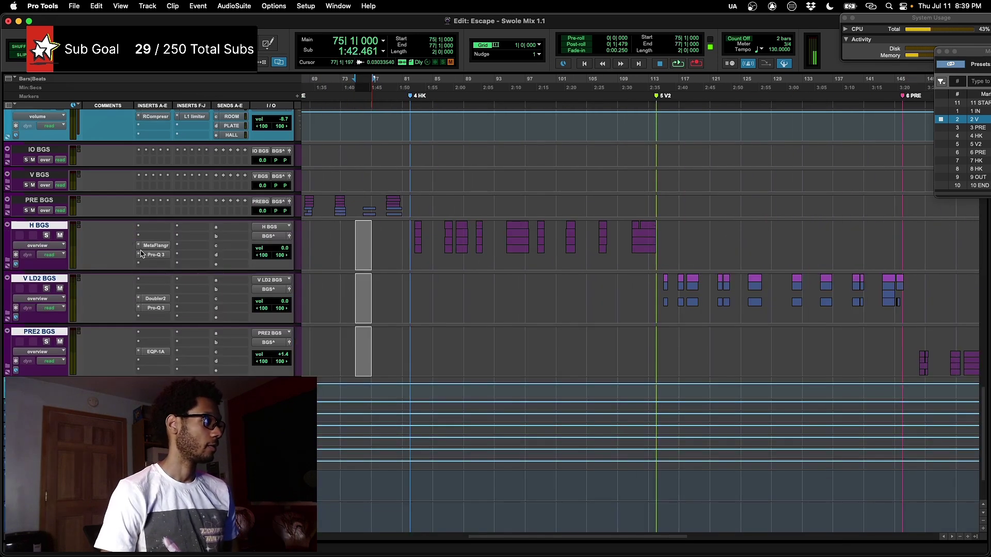
# - Open the MetaFlanger insert on H BGS and play that folder soloed from bar 82
pyautogui.click(156, 248)
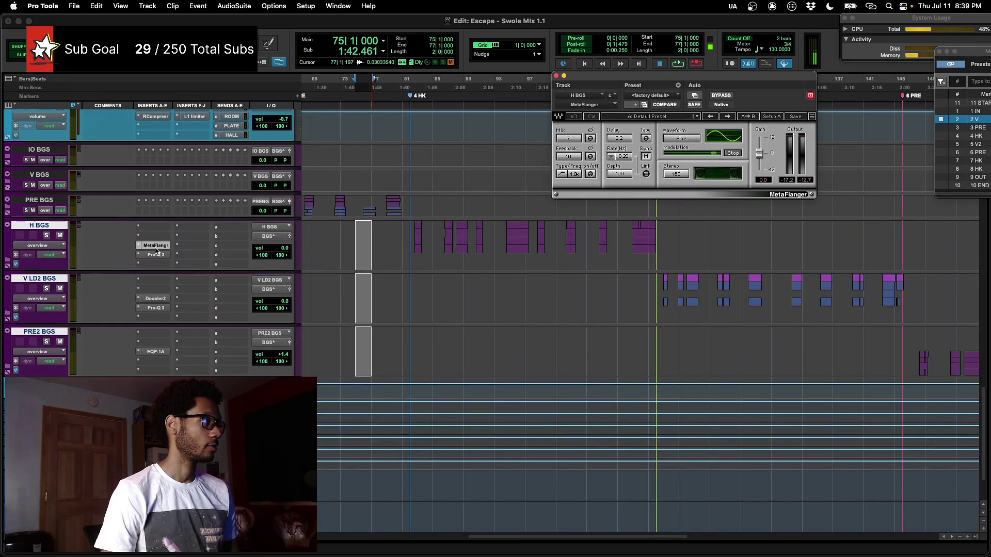
pyautogui.click(413, 235)
pyautogui.press('space')
pyautogui.hotkey('shift', 's')
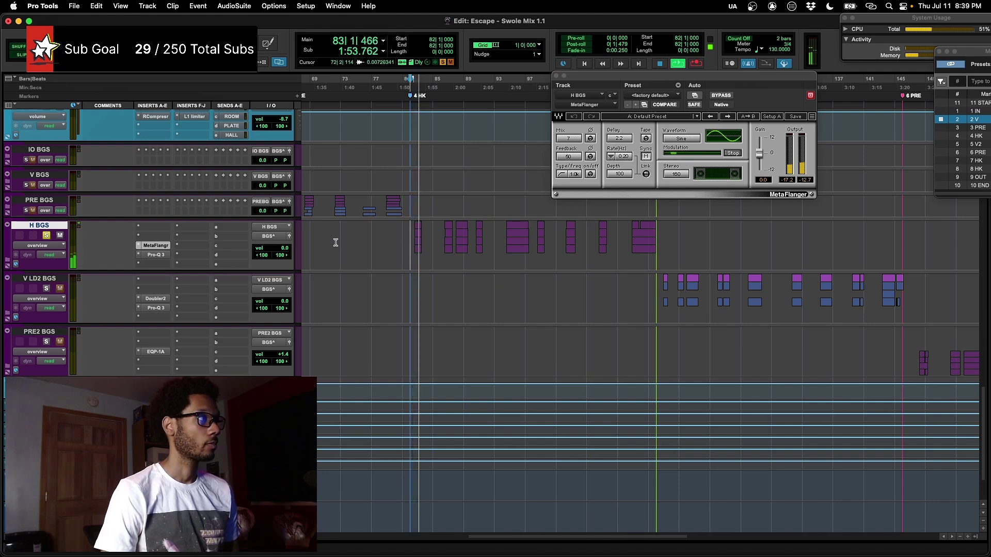
pyautogui.press('space')
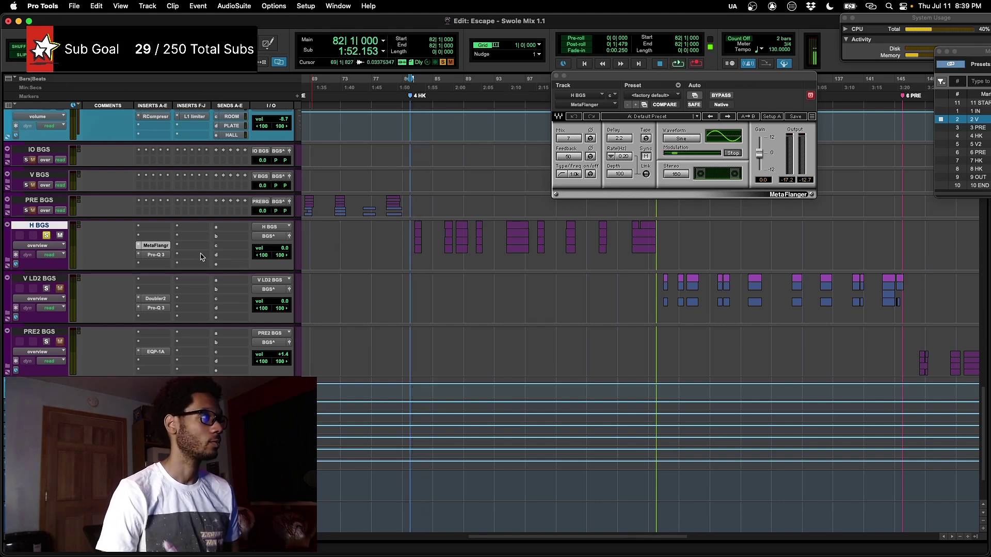
# - Examine the Pro-Q 3 curve on H BGS and revisit its MetaFlanger settings
pyautogui.click(156, 255)
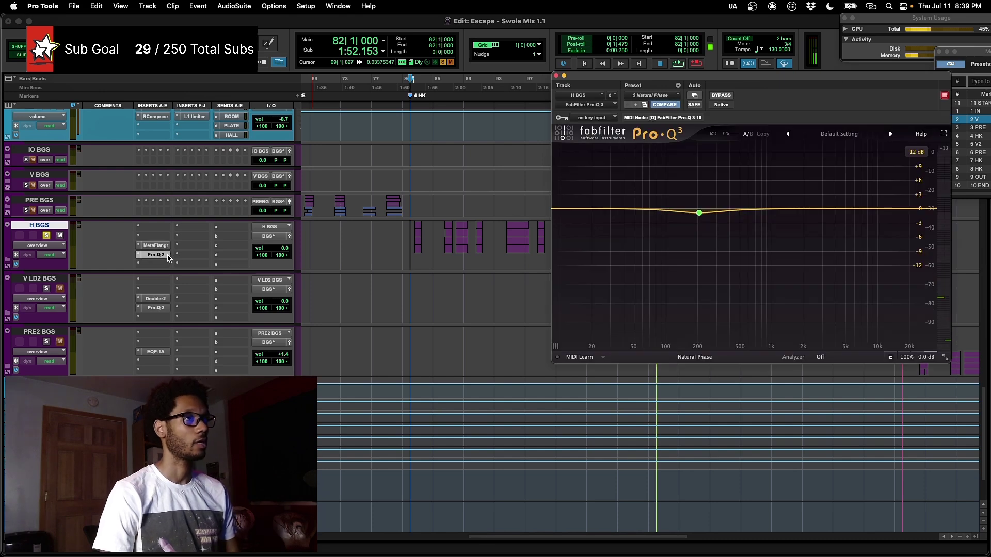
pyautogui.click(168, 257)
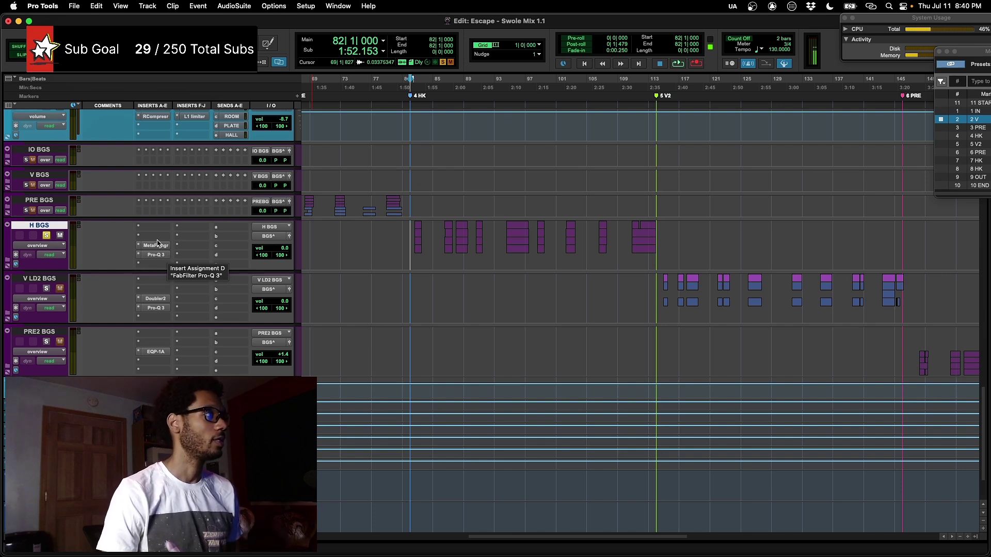
pyautogui.click(157, 246)
pyautogui.click(156, 254)
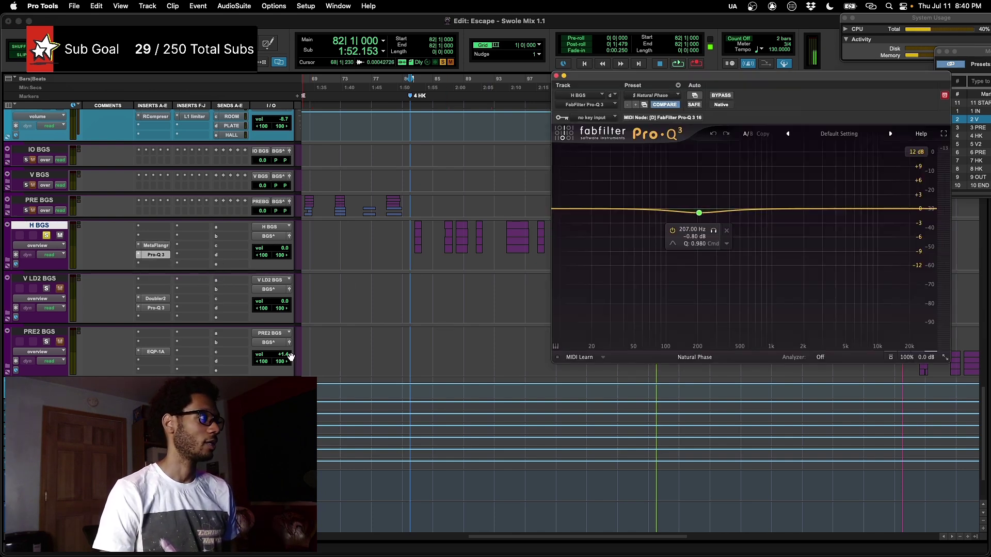
# - Open the Doubler2 insert on V LD2 BGS and play that folder soloed from bar 115
pyautogui.click(156, 299)
pyautogui.hscroll(3, 464, 320)
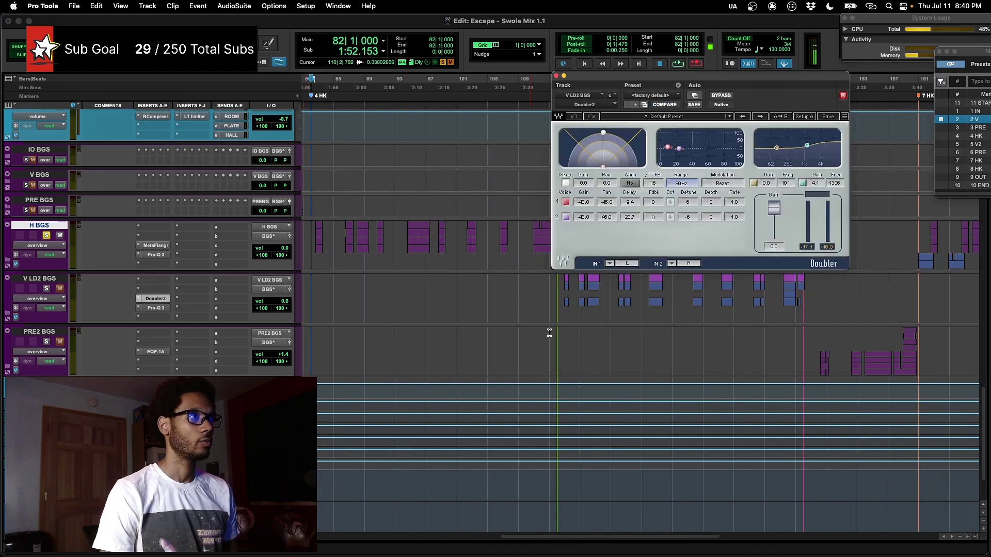
pyautogui.click(562, 289)
pyautogui.press('space')
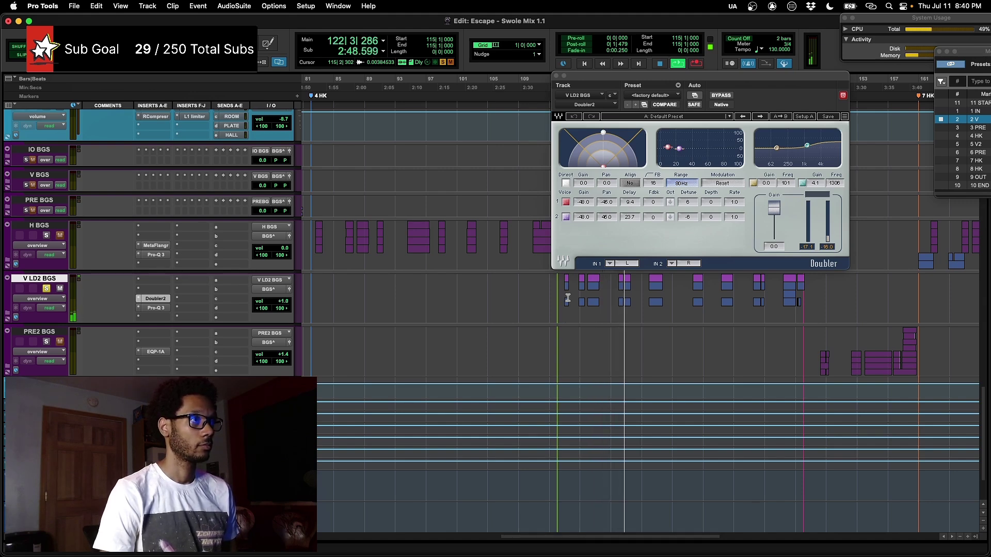
pyautogui.press('space')
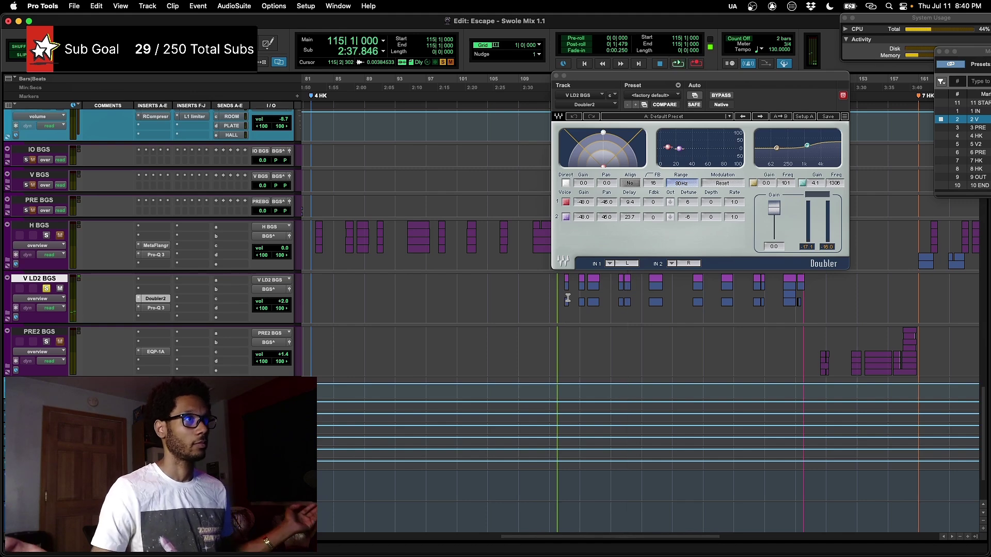
# - Inspect the Pro-Q 3 on V LD2 BGS and compare the soloed folder from bar 115 with Doubler2 bypassed and active
pyautogui.click(156, 308)
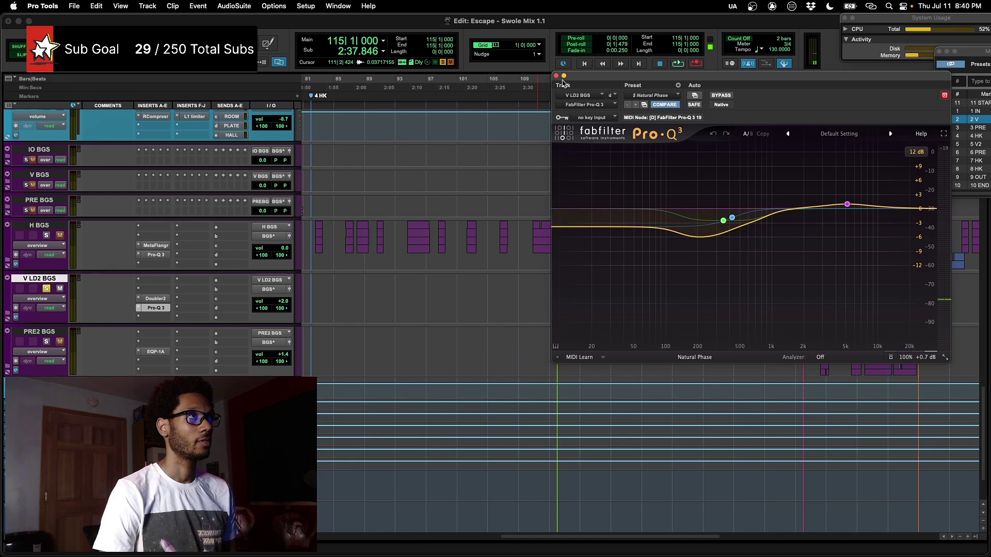
pyautogui.click(556, 76)
pyautogui.click(155, 300)
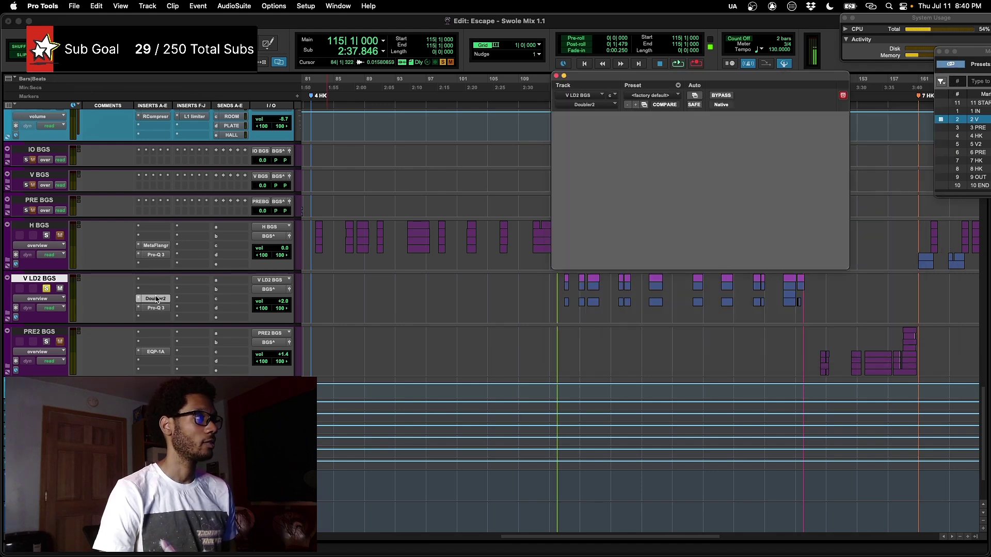
pyautogui.keyDown('super'); pyautogui.click(156, 299); pyautogui.keyUp('super')
pyautogui.press('space')
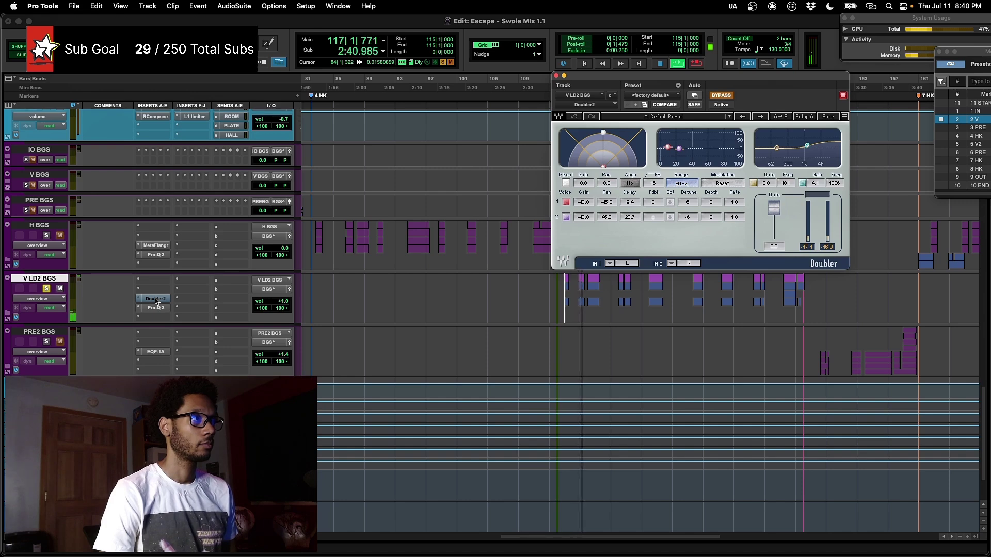
pyautogui.keyDown('super'); pyautogui.click(156, 299); pyautogui.keyUp('super')
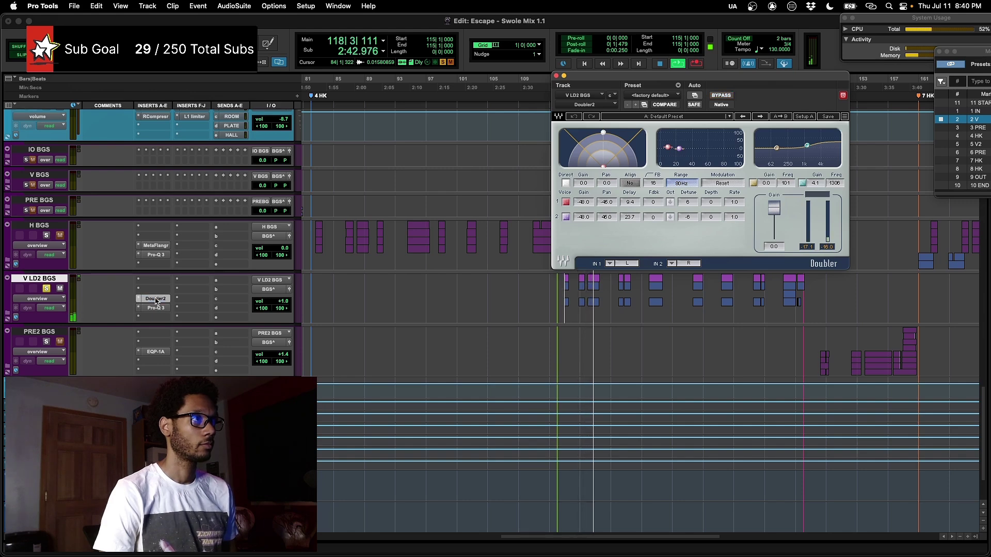
pyautogui.press('space')
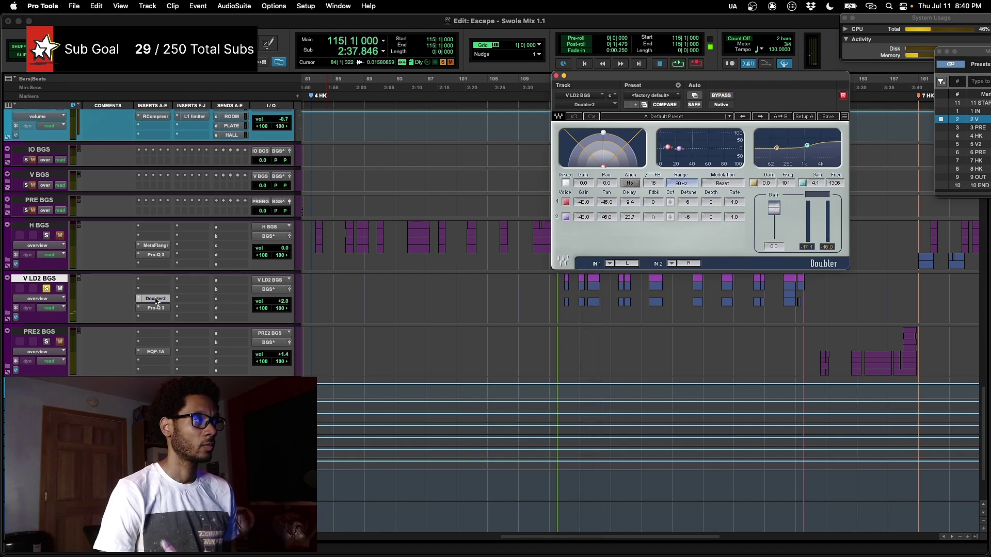
pyautogui.click(557, 76)
# - Play PRE2 BGS soloed from bar 148, comparing its Pultec EQP-1A insert bypassed and active
pyautogui.hscroll(10, 566, 258)
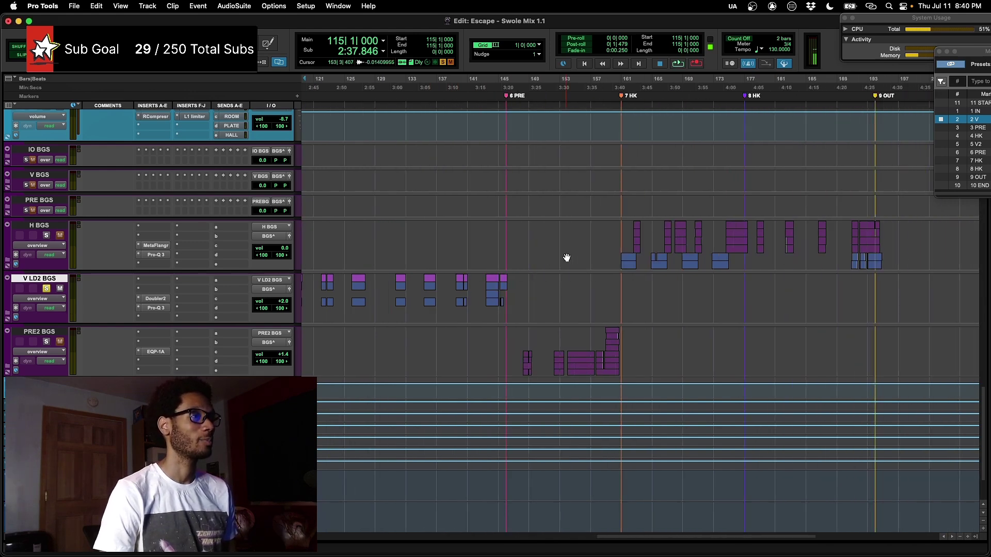
pyautogui.click(520, 341)
pyautogui.hotkey('shift', 's')
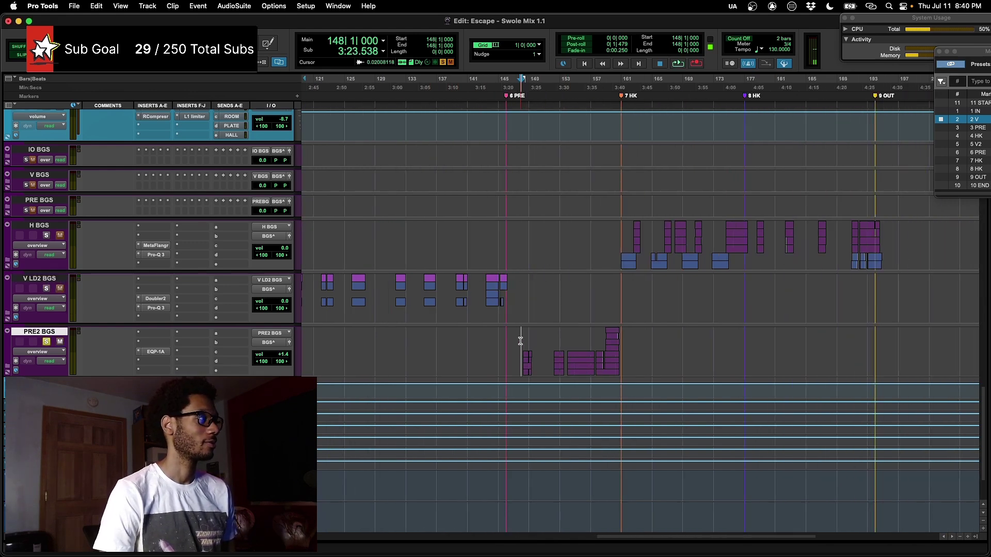
pyautogui.press('space')
pyautogui.click(155, 351)
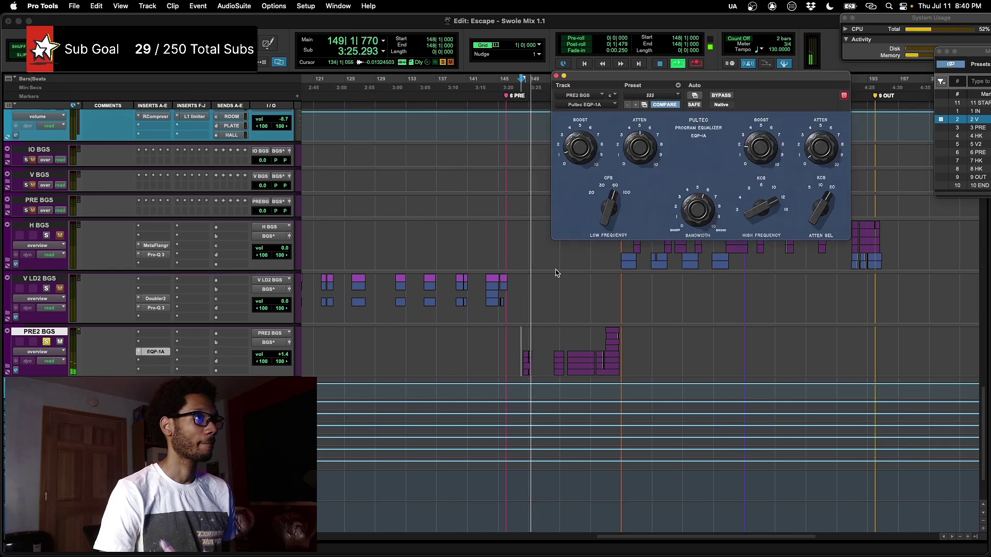
pyautogui.moveTo(699, 80); pyautogui.dragTo(608, 86)
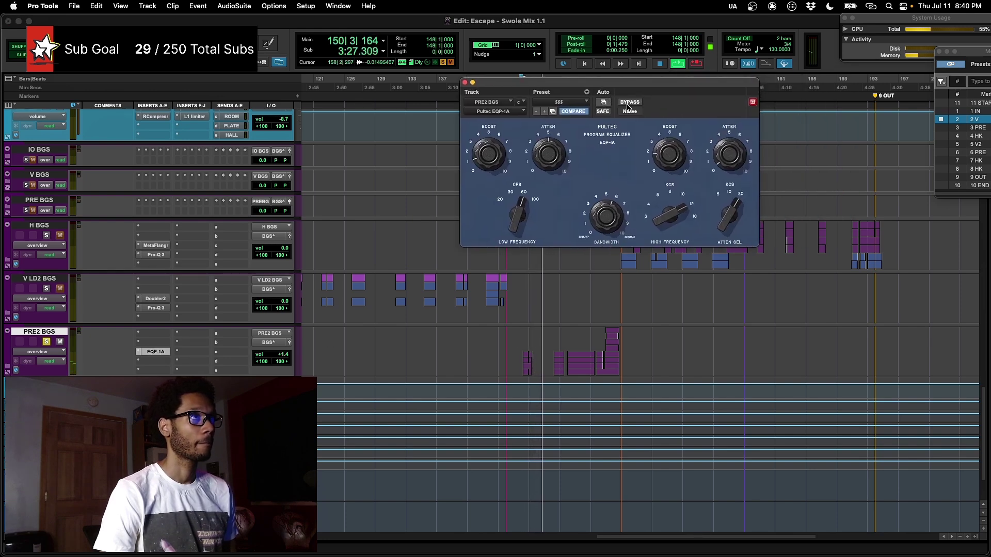
pyautogui.click(629, 102)
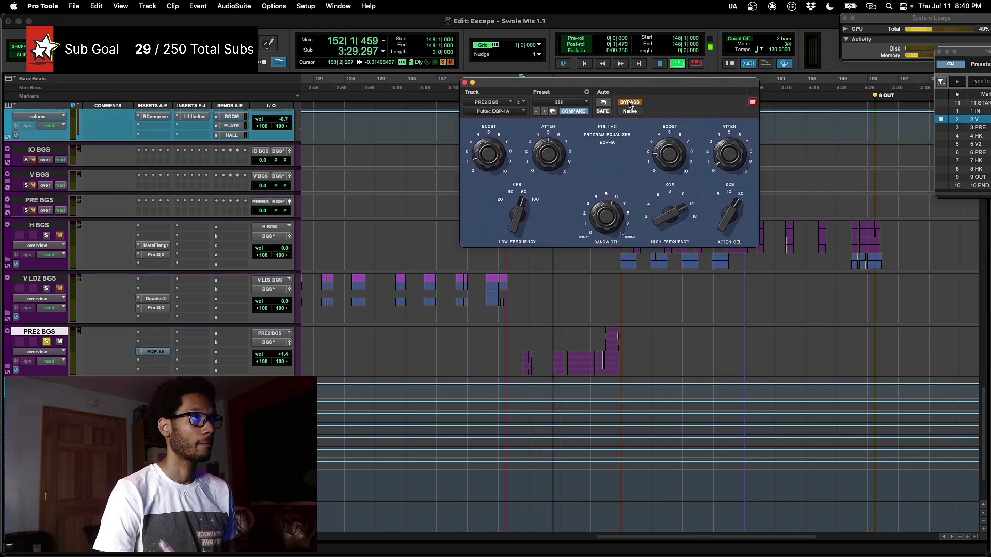
pyautogui.click(629, 102)
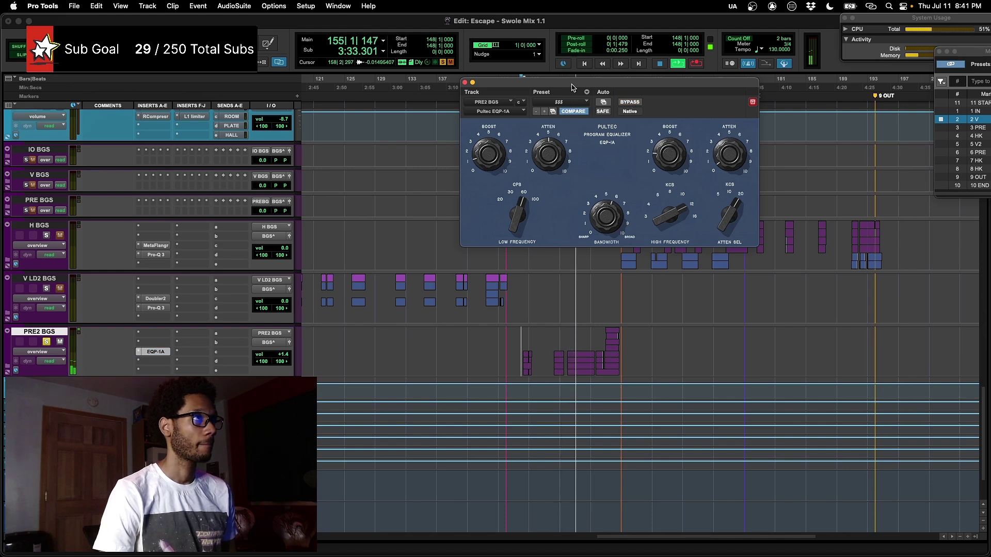
pyautogui.moveTo(573, 85); pyautogui.dragTo(557, 101)
pyautogui.press('space')
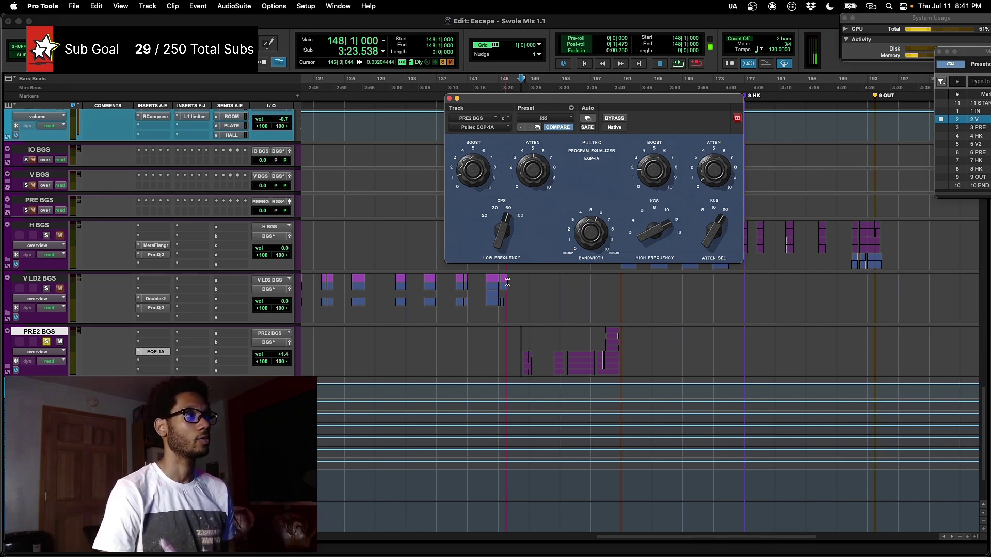
# - Replay soloed PRE2 BGS from bar 152 with the EQP-1A bypassed and active, and close the plug-in
pyautogui.click(556, 365)
pyautogui.press('space')
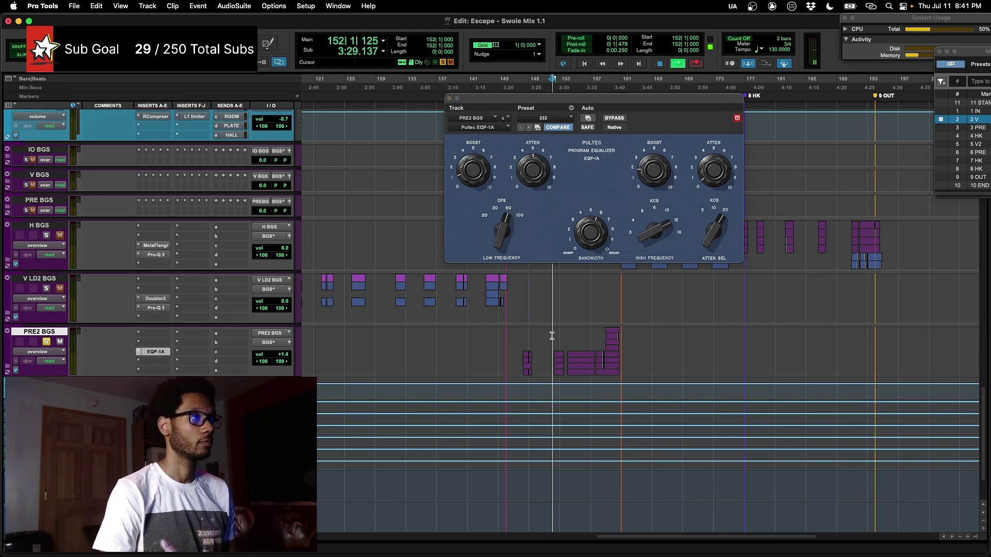
pyautogui.click(623, 118)
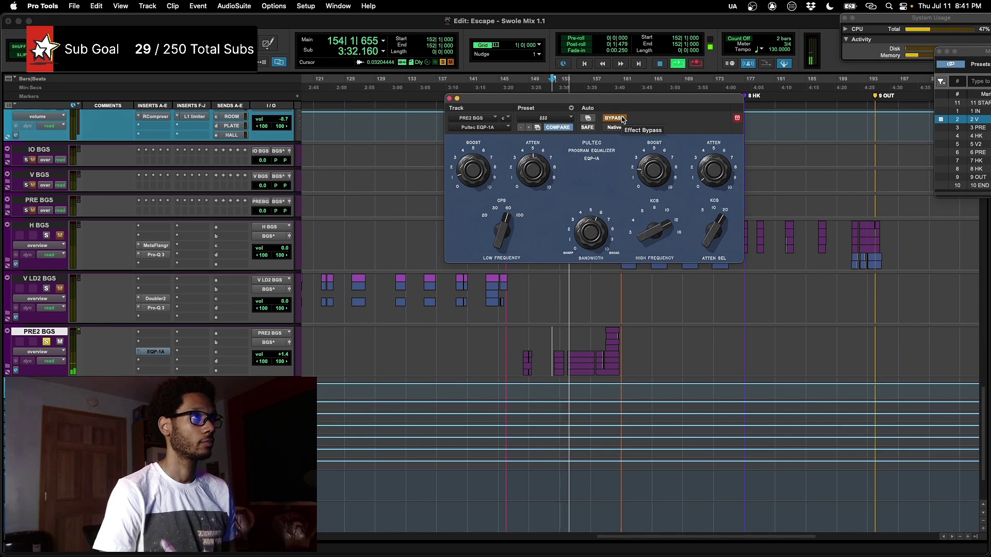
pyautogui.click(623, 119)
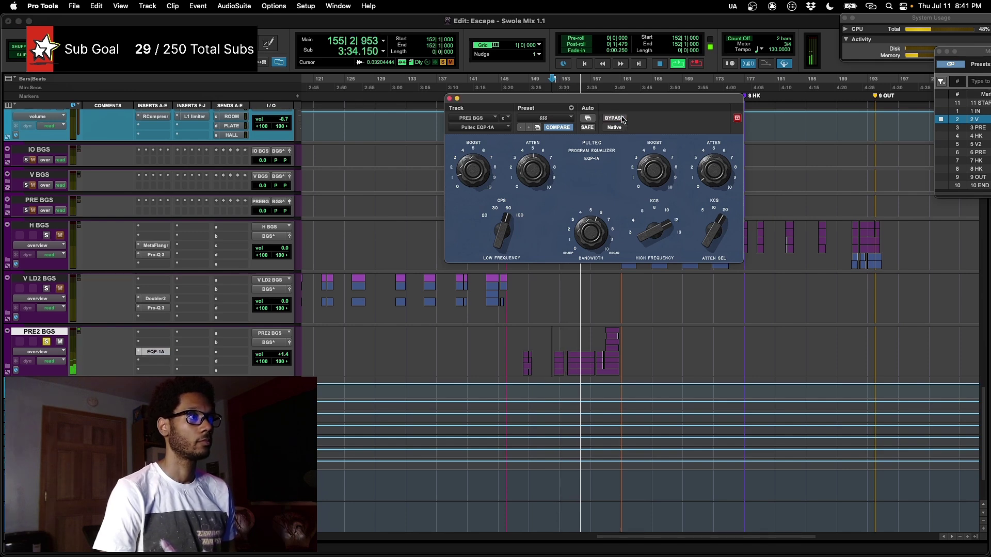
pyautogui.click(449, 98)
pyautogui.press('space')
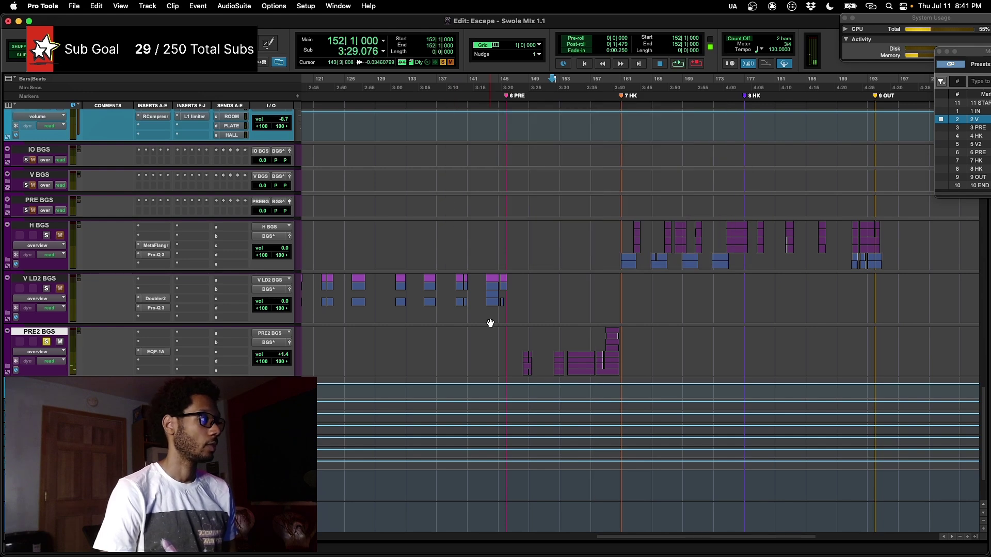
# - Inspect the REQ 2, D3 DeEsser, RCompressor and Pro-Q 3 inserts on the BGS^ track
pyautogui.click(433, 388)
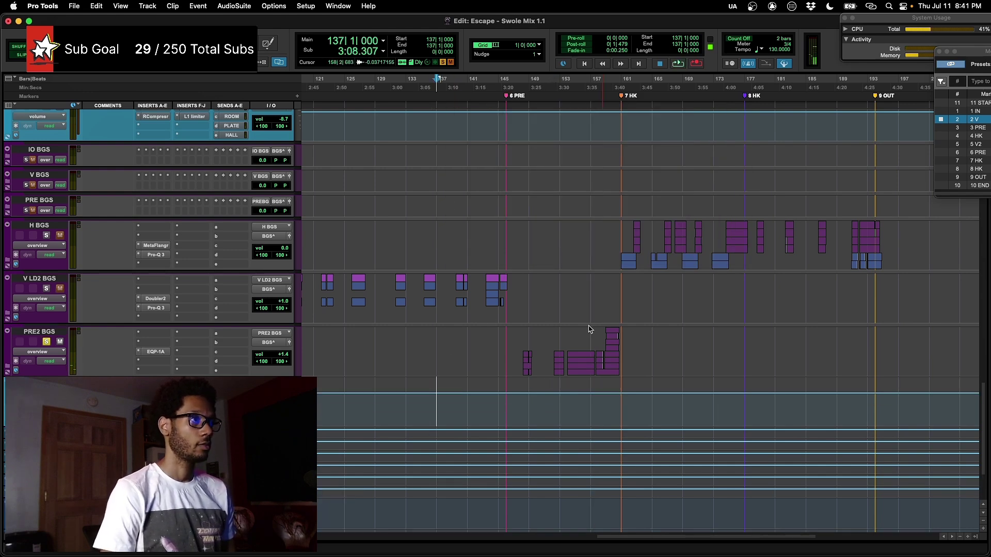
pyautogui.press('r')
pyautogui.press('r')
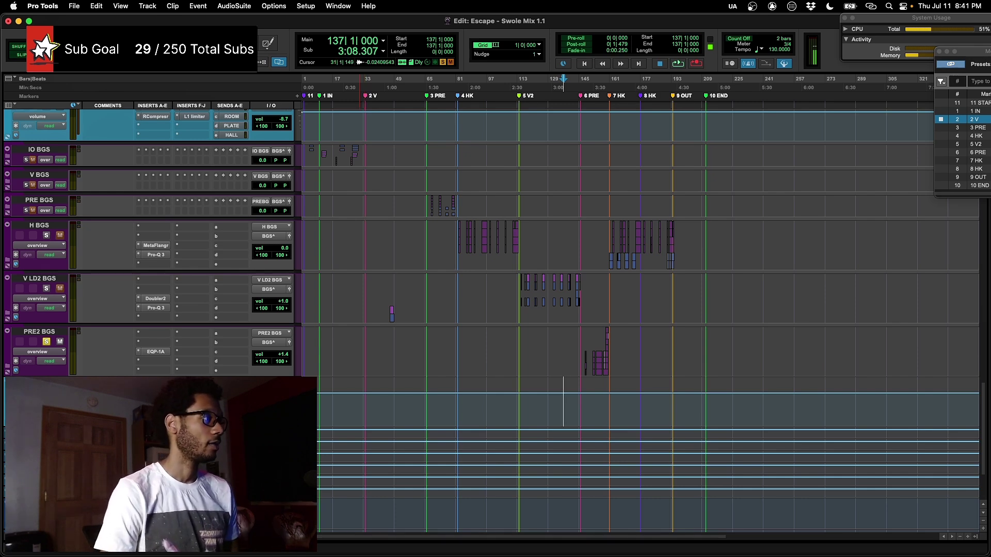
pyautogui.click(155, 385)
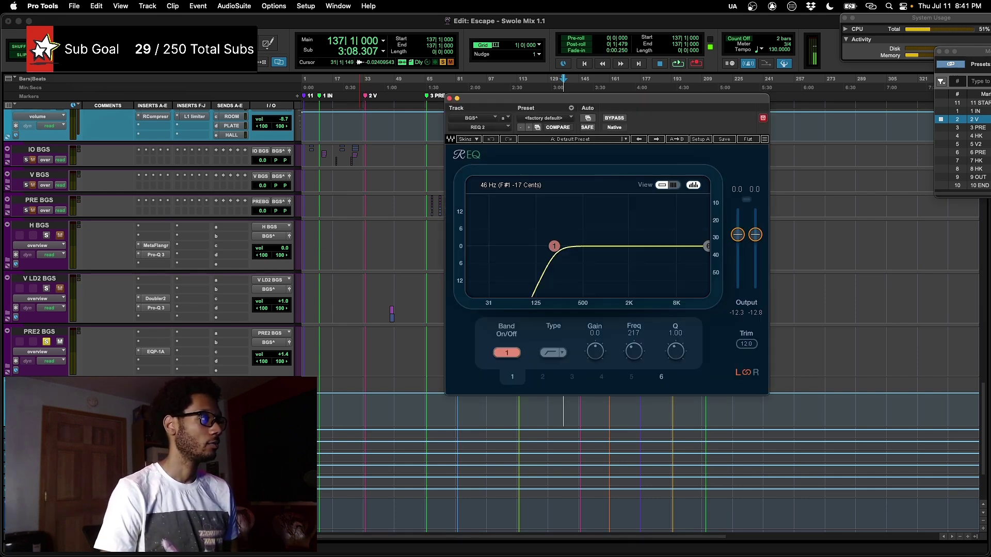
pyautogui.click(155, 395)
pyautogui.click(156, 405)
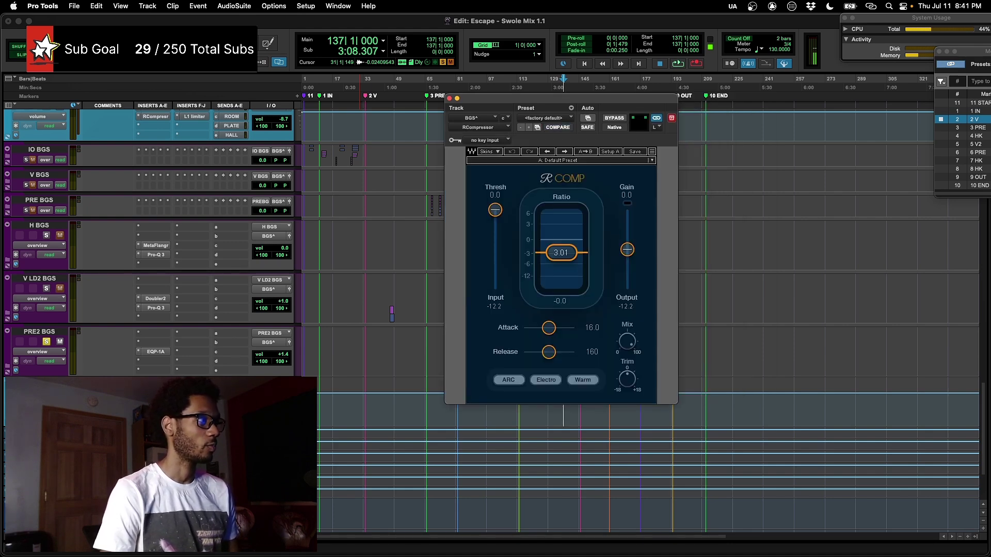
pyautogui.click(194, 386)
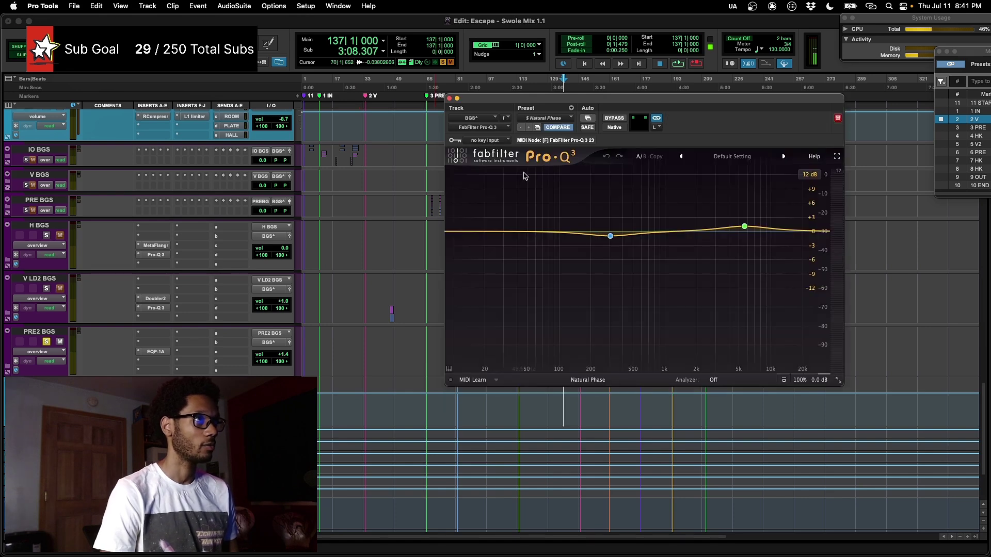
pyautogui.moveTo(570, 101); pyautogui.dragTo(557, 214)
# - Compare the RCompressor settings on ADS^ with those of the RCompressor on BGS^
pyautogui.scroll(8, 308, 293)
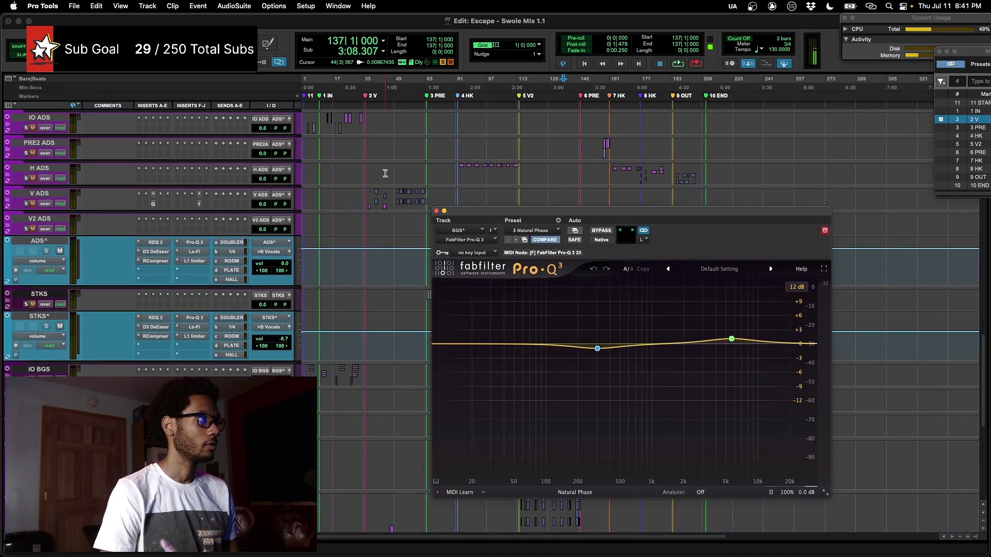
pyautogui.scroll(3, 306, 293)
pyautogui.click(156, 301)
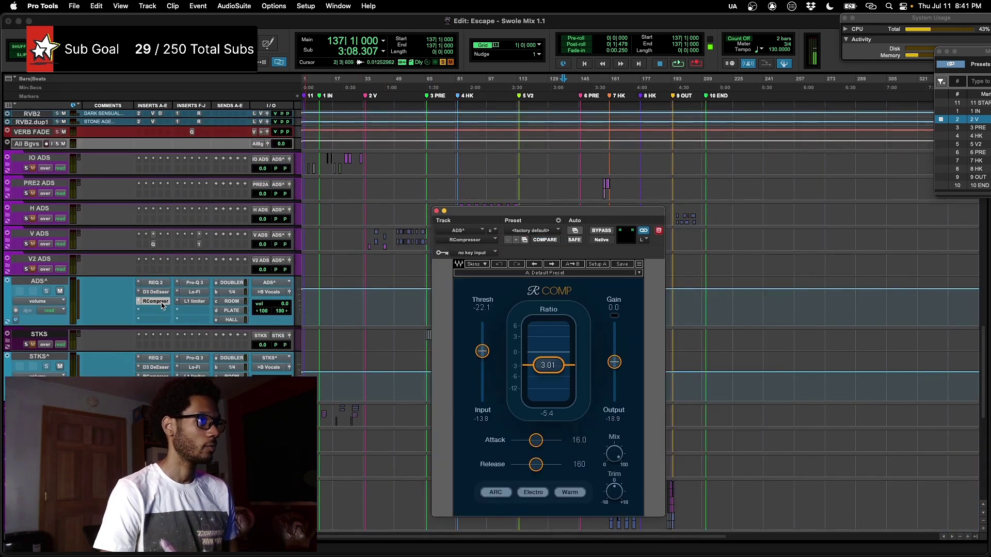
pyautogui.click(162, 305)
pyautogui.scroll(-10, 347, 307)
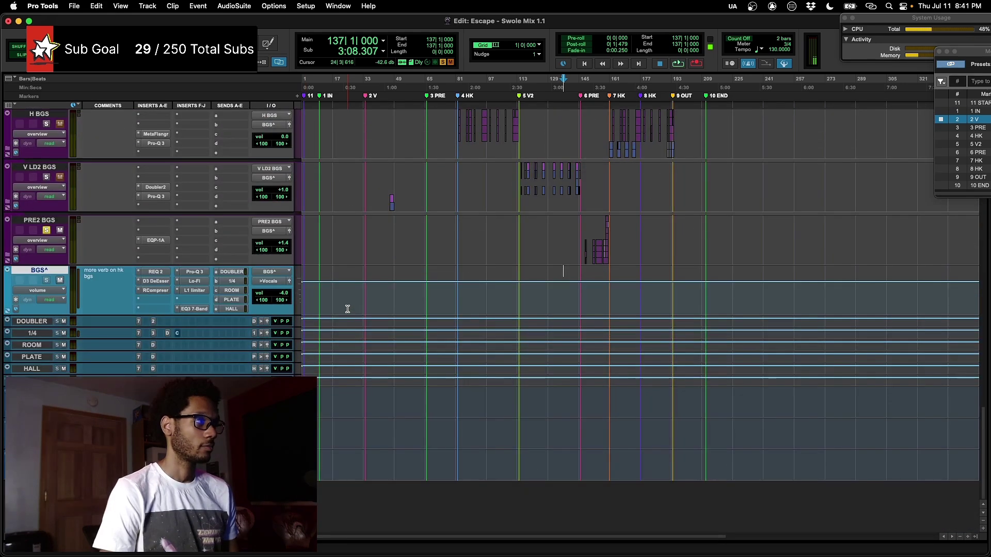
pyautogui.click(155, 291)
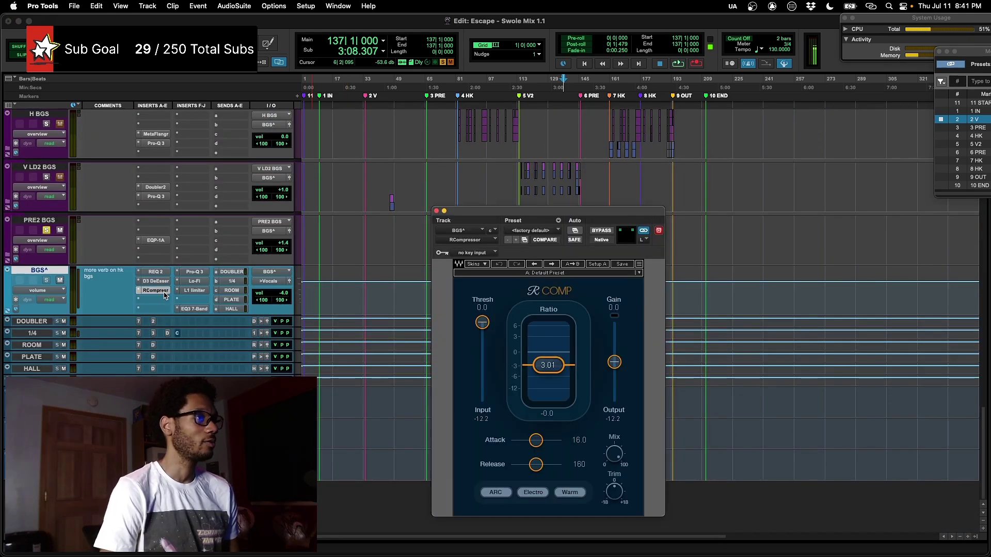
# - Inspect the Pro-Q 3, L1 limiter and EQ3 7-Band inserts on BGS^, and close the plug-in window
pyautogui.click(194, 272)
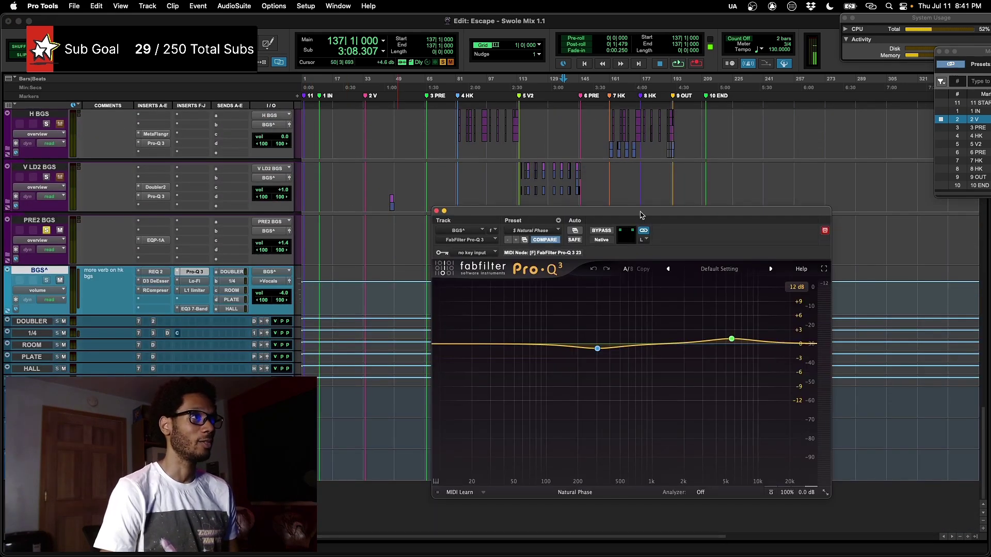
pyautogui.moveTo(640, 215); pyautogui.dragTo(703, 192)
pyautogui.click(194, 290)
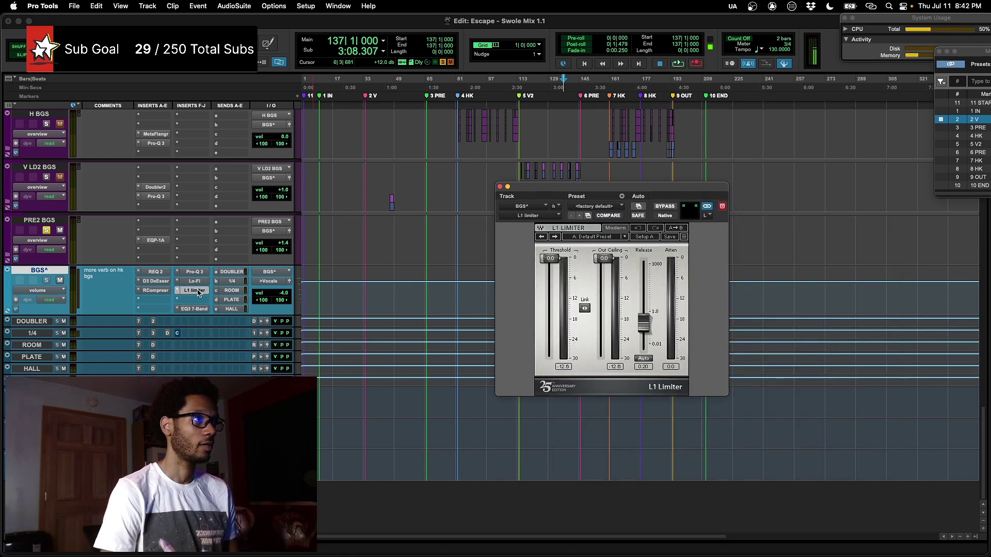
pyautogui.click(194, 309)
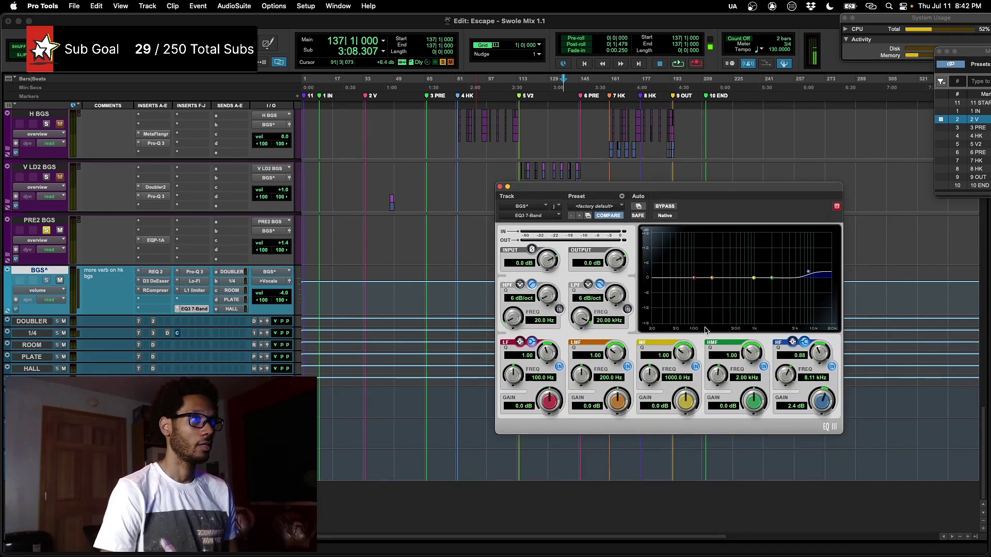
pyautogui.moveTo(773, 195); pyautogui.dragTo(774, 156)
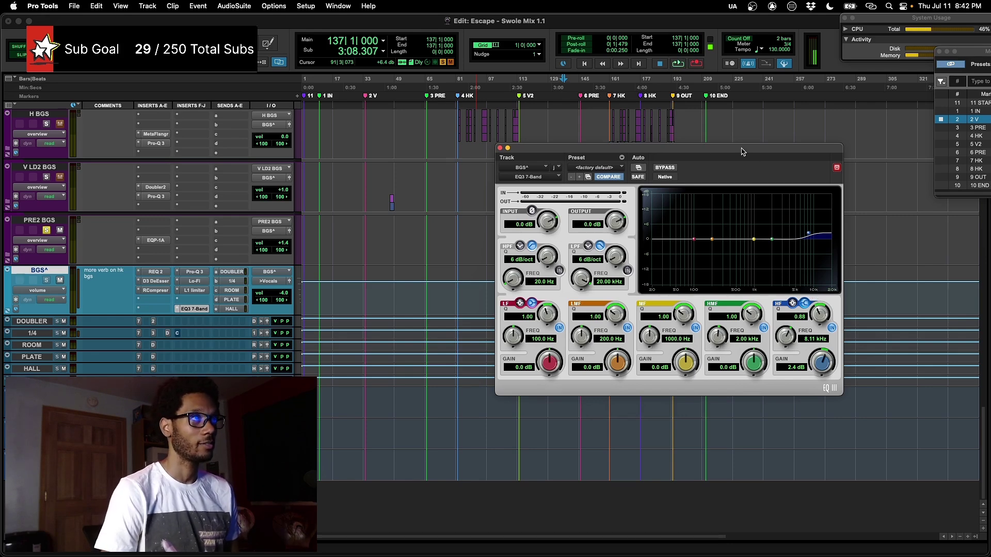
pyautogui.moveTo(699, 153); pyautogui.dragTo(654, 153)
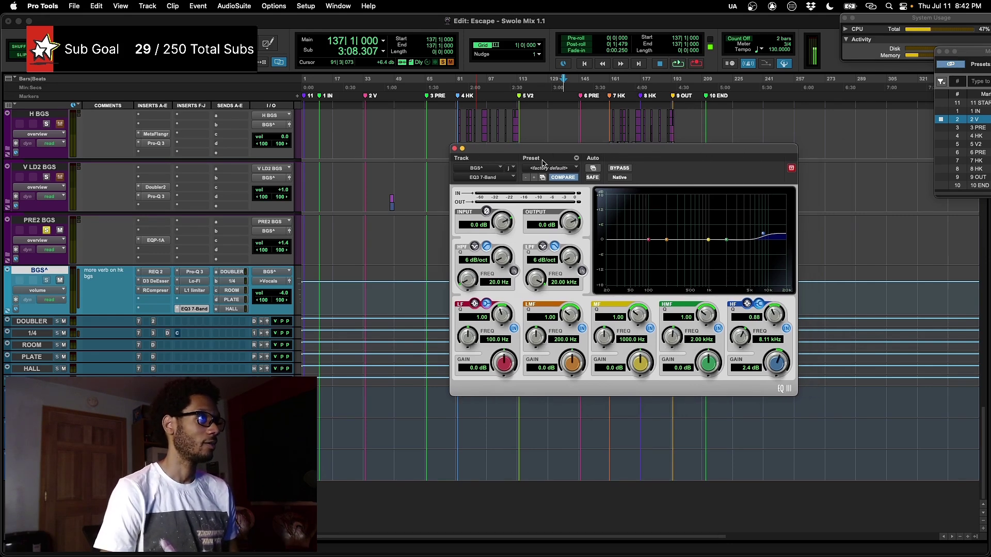
pyautogui.click(454, 148)
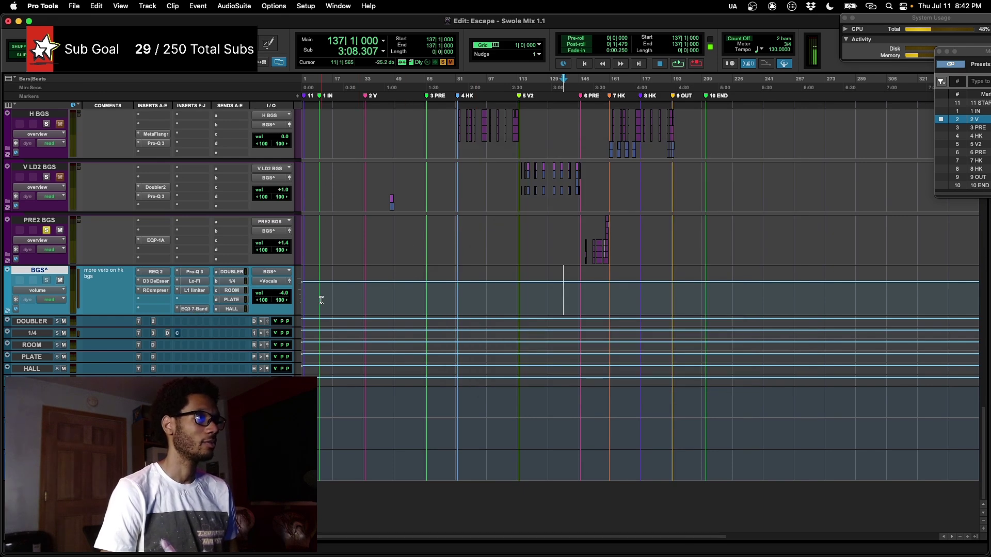
# - Play the background vocals unsoloed in the mix from bar 67 and from the hook at bar 82
pyautogui.scroll(5, 320, 294)
pyautogui.click(428, 242)
pyautogui.scroll(-3, 361, 320)
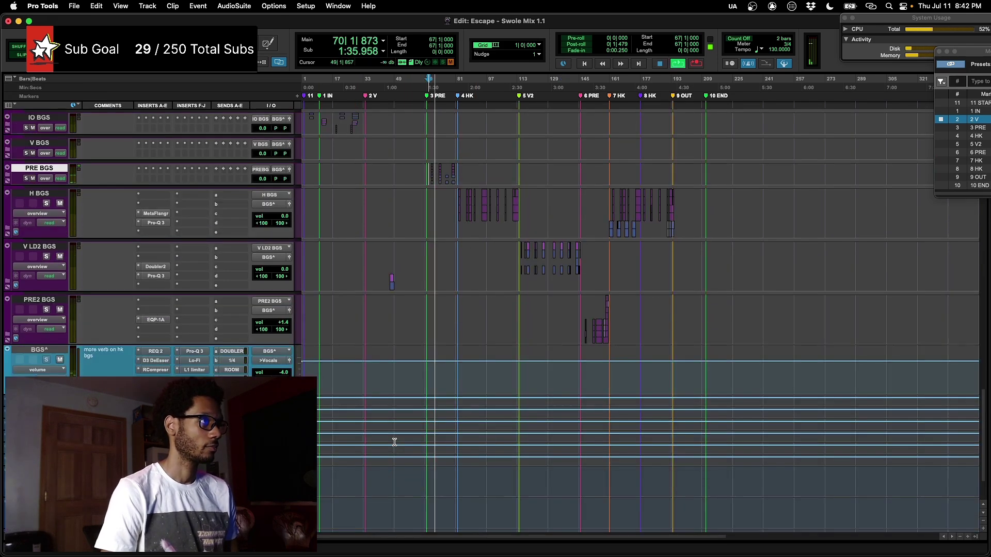
pyautogui.press('space')
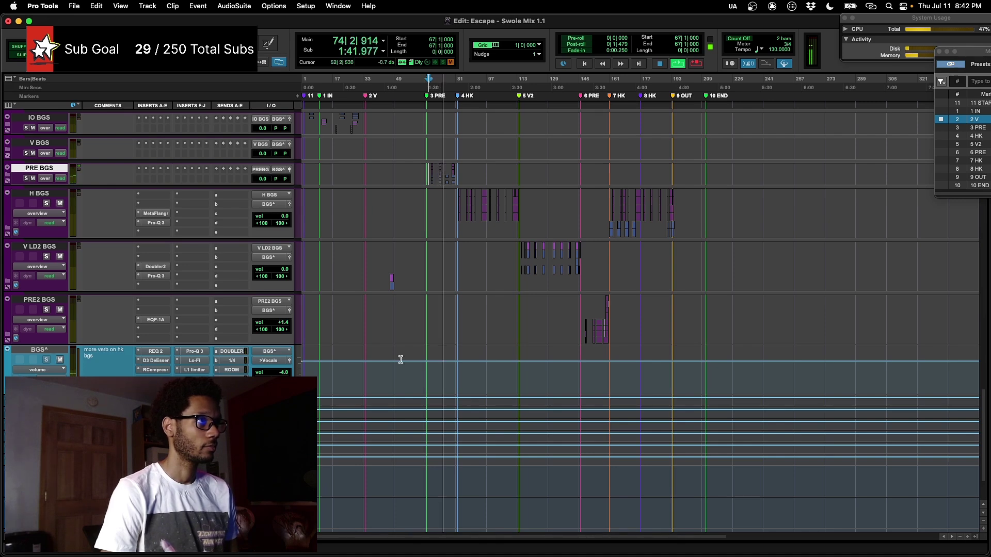
pyautogui.click(457, 212)
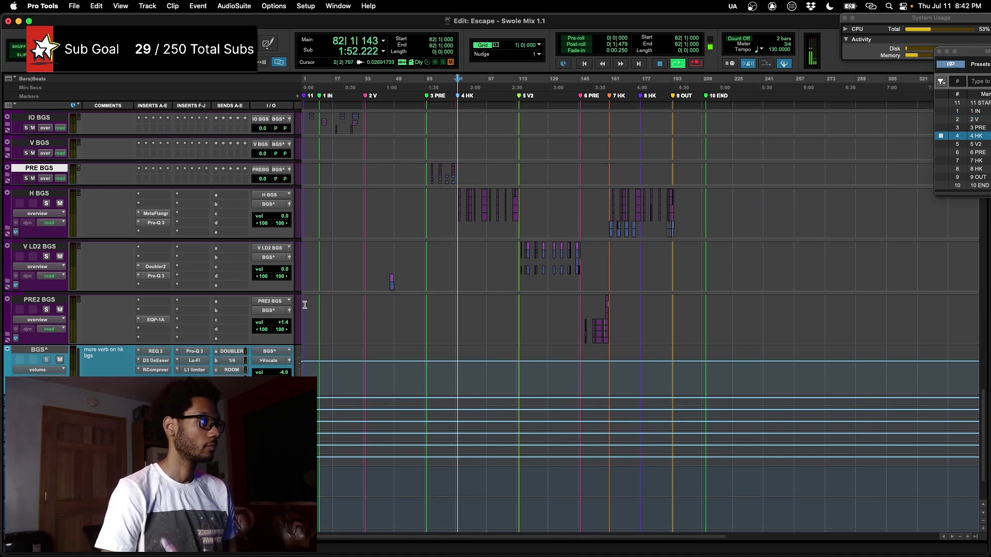
pyautogui.scroll(-3, 196, 320)
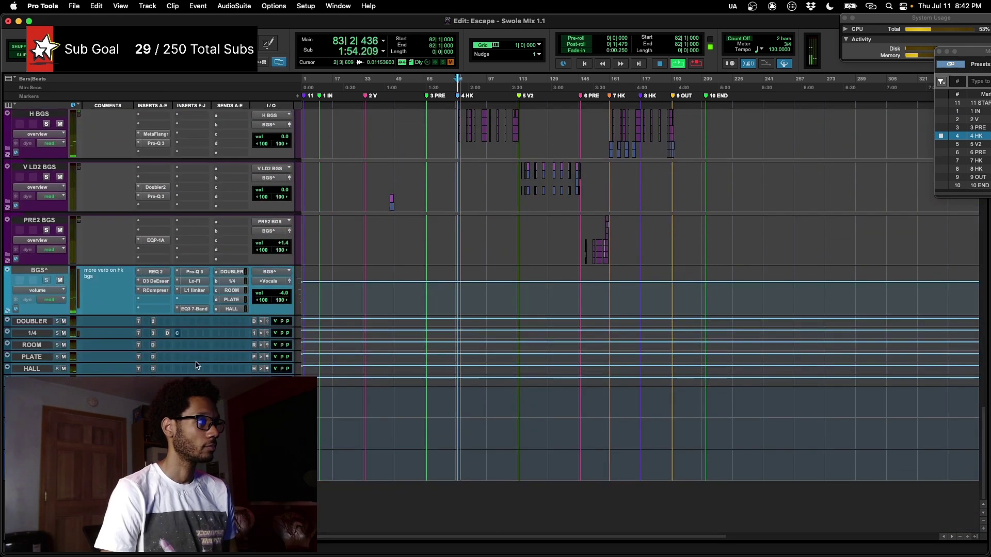
pyautogui.click(194, 309)
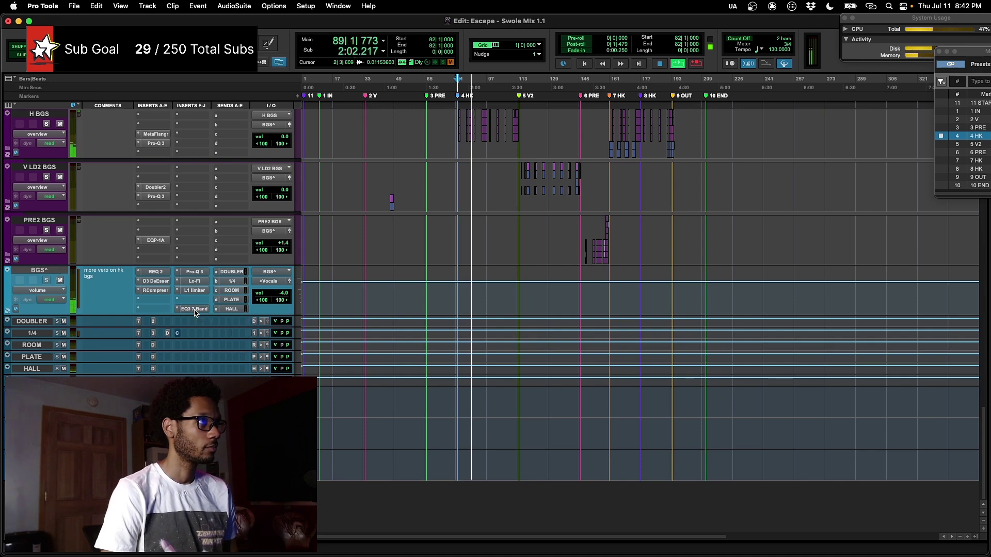
pyautogui.press('space')
# - Select across the tracks from H BGS to BGS^ and reduce their track height
pyautogui.scroll(5, 418, 283)
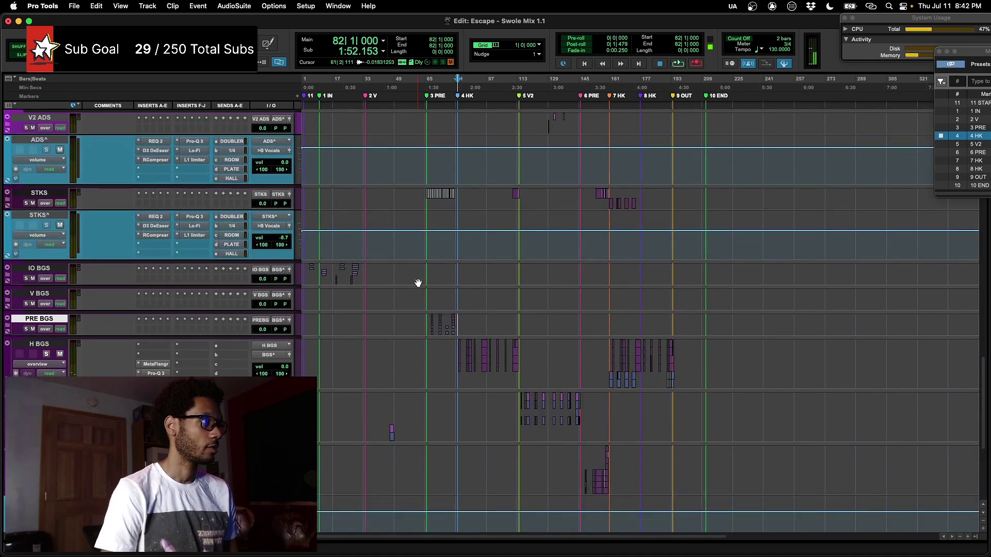
pyautogui.scroll(-1, 418, 283)
pyautogui.moveTo(402, 330); pyautogui.dragTo(401, 502)
pyautogui.hotkey('ctrl', 'Down')
pyautogui.scroll(6, 478, 439)
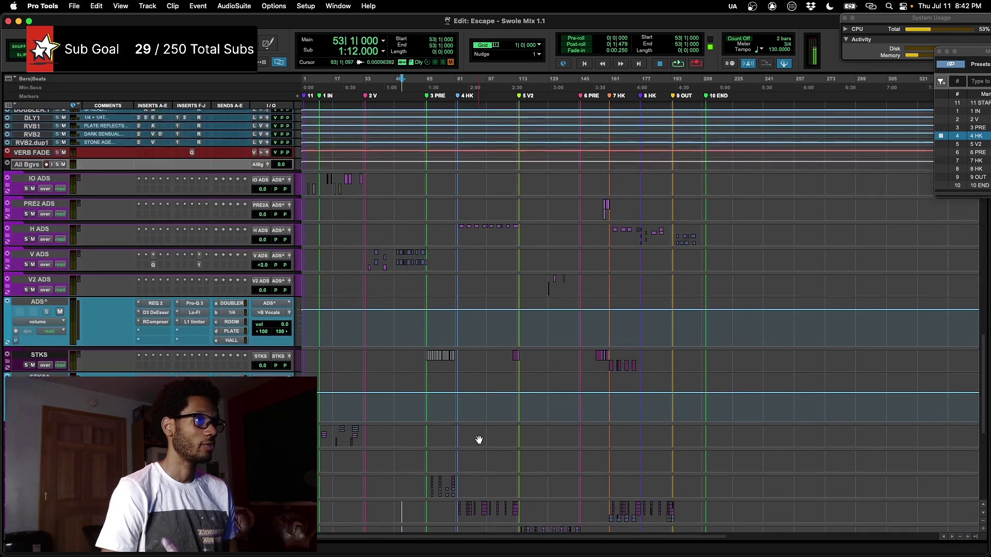
pyautogui.scroll(2, 475, 435)
pyautogui.scroll(-3, 475, 435)
# - Reduce the track height of ADS^ and STKS^, and save the session
pyautogui.click(422, 397)
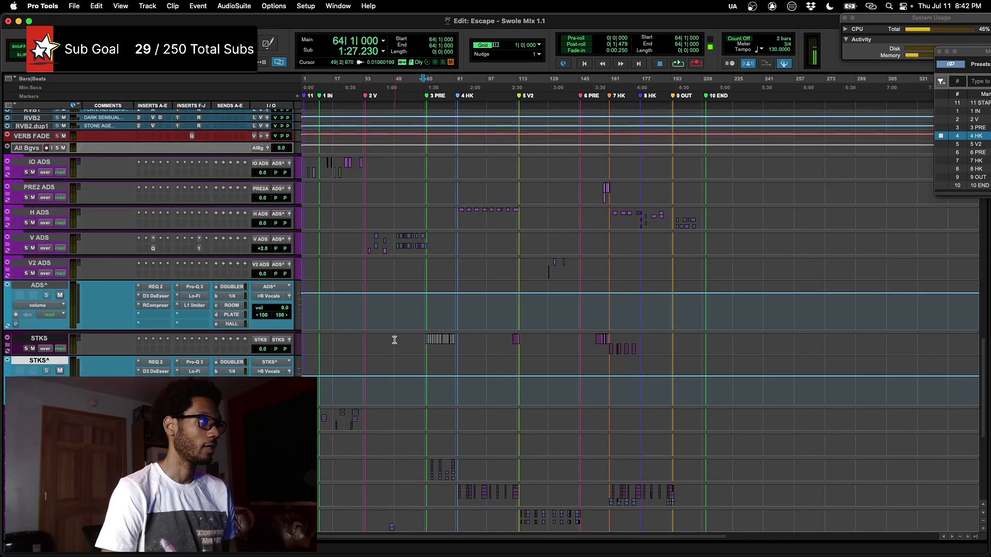
pyautogui.keyDown('shift'); pyautogui.click(394, 314); pyautogui.keyUp('shift')
pyautogui.hotkey('ctrl', 'Down')
pyautogui.press('super+s')
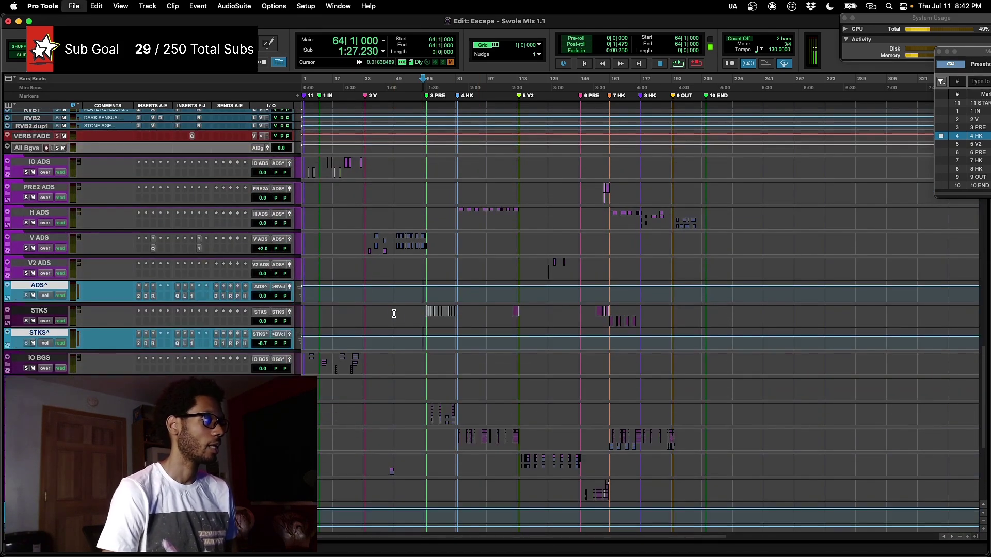
# - Switch the background vocal folders from IO BGS through PRE2 BGS to volume automation view
pyautogui.scroll(-4, 393, 314)
pyautogui.scroll(-2, 394, 313)
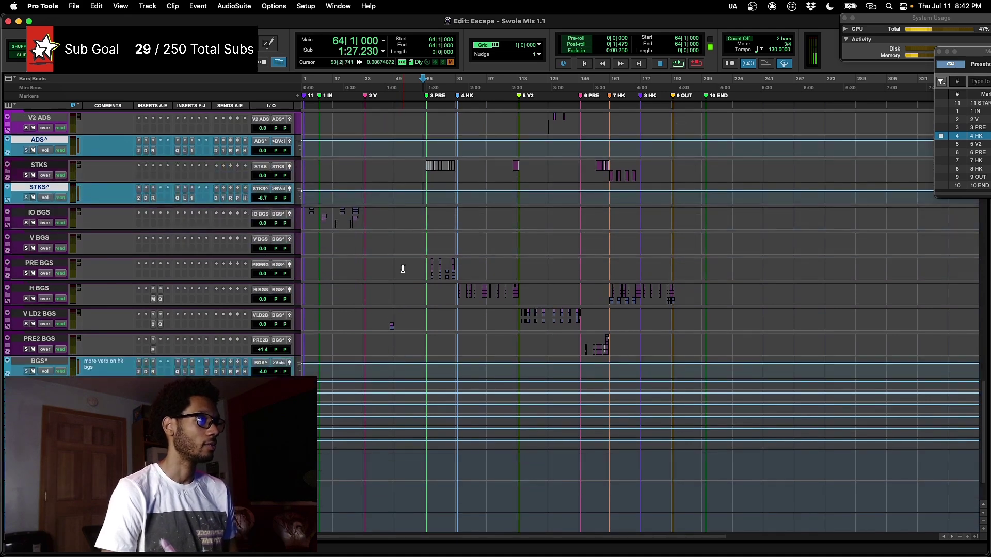
pyautogui.moveTo(387, 349); pyautogui.dragTo(431, 223)
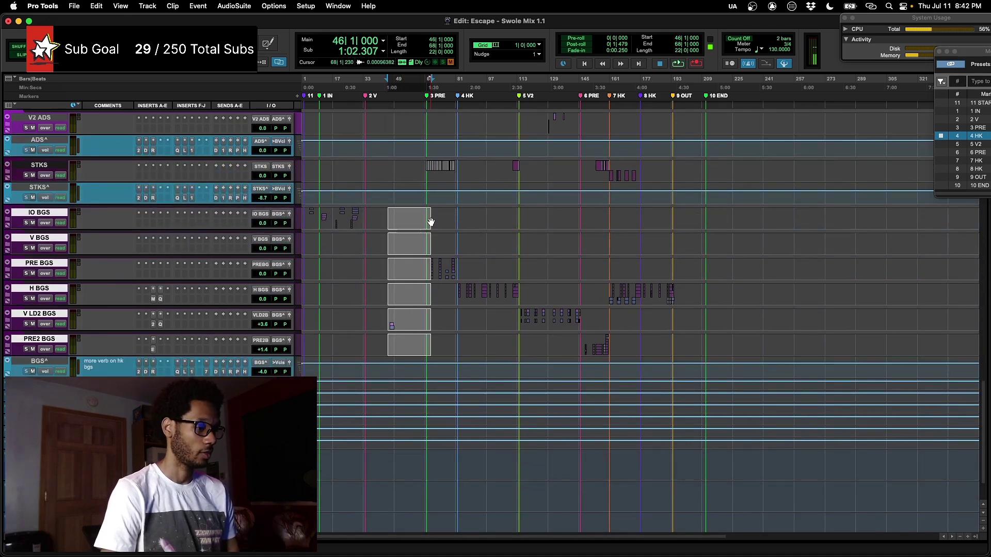
pyautogui.hotkey('ctrl', '-')
# - Enlarge the IO BGS, PRE BGS and V LD2 BGS folder tracks to show their volume automation in detail
pyautogui.click(347, 225)
pyautogui.press('super+bracketright')
pyautogui.press('super+bracketright')
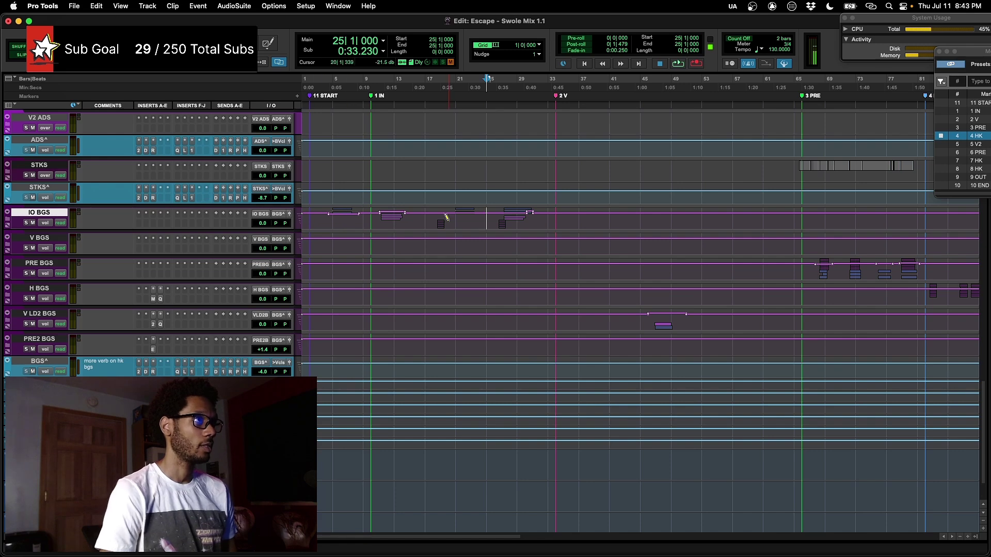
pyautogui.hotkey('ctrl', 'Up')
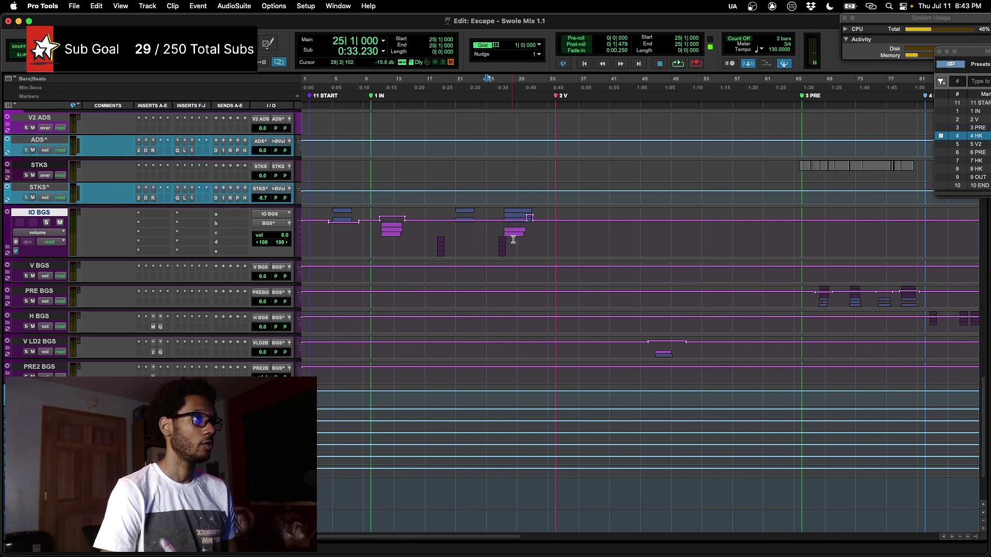
pyautogui.hscroll(2, 542, 340)
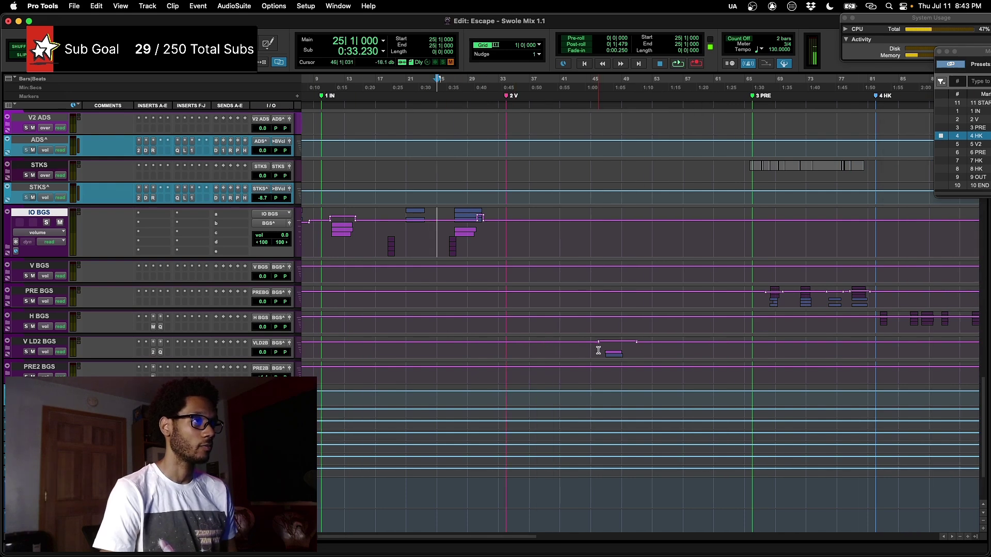
pyautogui.hscroll(6, 613, 348)
pyautogui.click(638, 300)
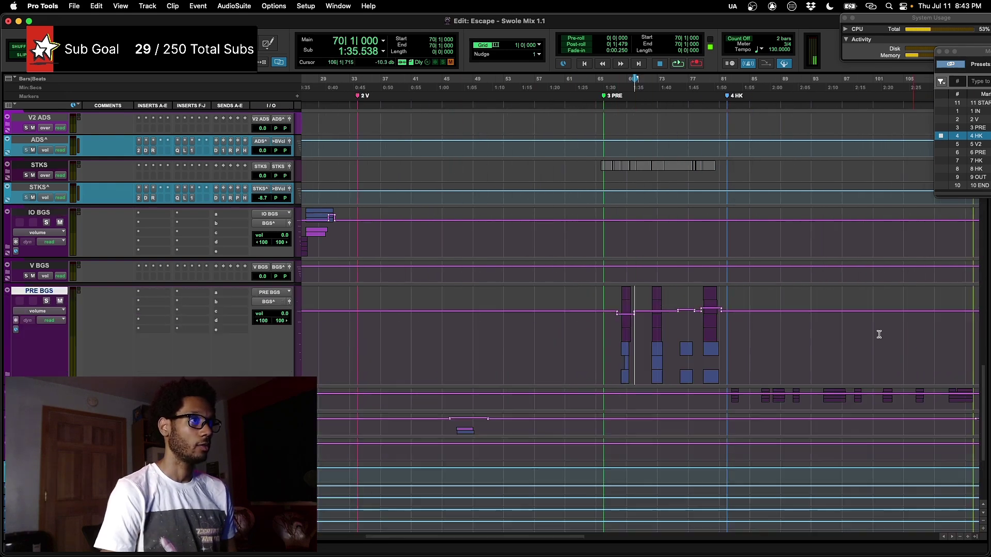
pyautogui.hscroll(15, 715, 339)
pyautogui.scroll(-3, 715, 339)
pyautogui.click(586, 369)
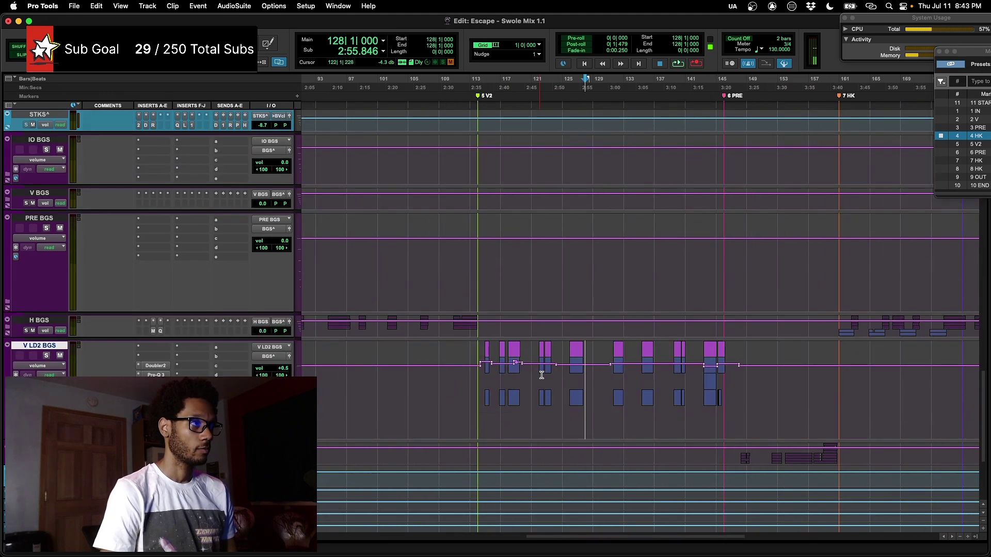
# - Open the V LD2 BGS folder and examine its clips against the folder's volume automation in the second verse
pyautogui.hscroll(-8, 721, 387)
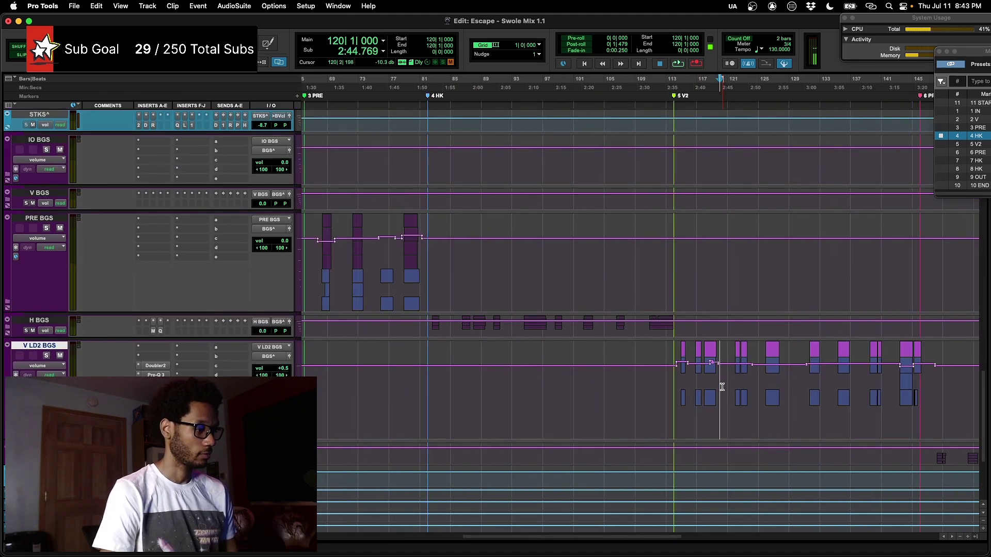
pyautogui.click(722, 387)
pyautogui.press('t')
pyautogui.press('t')
pyautogui.press('t')
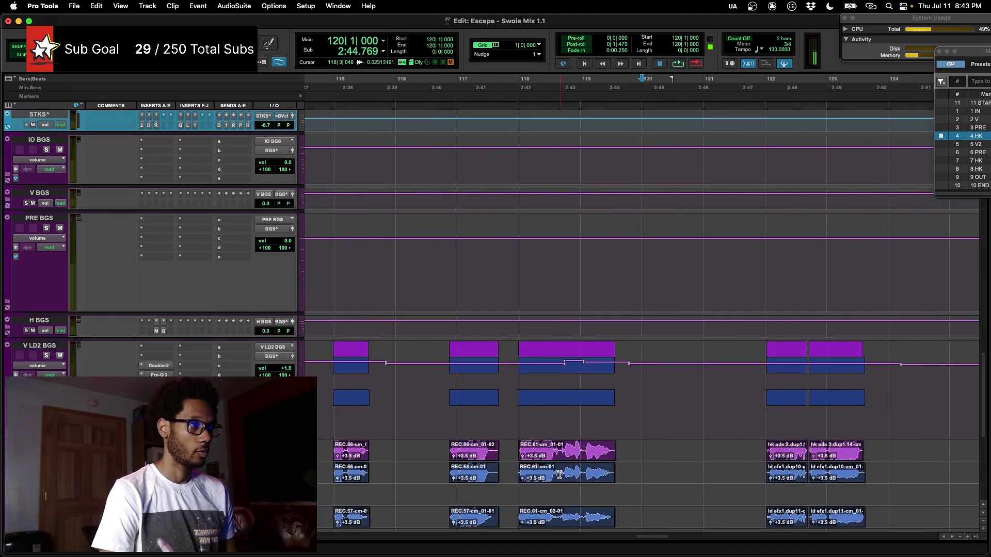
pyautogui.press('r')
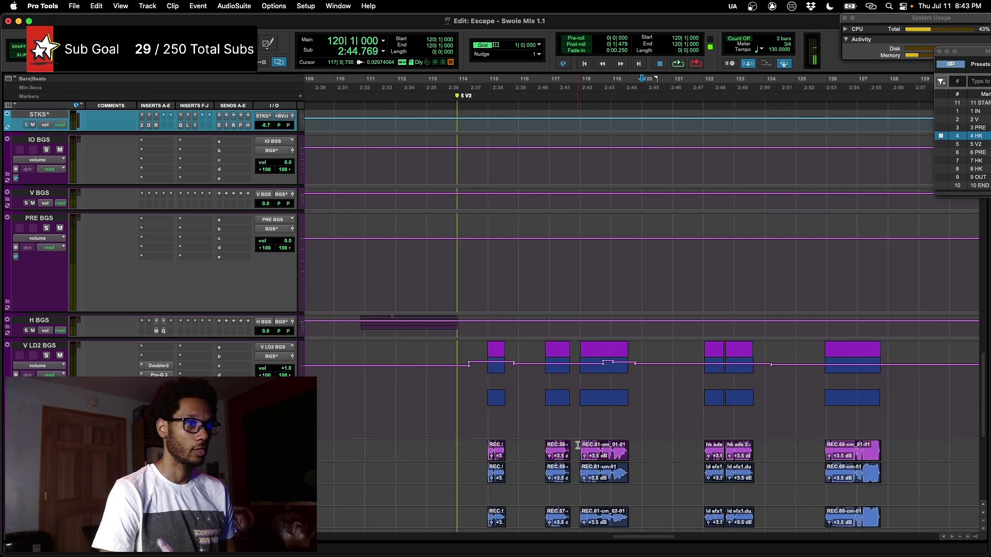
pyautogui.scroll(-3, 578, 445)
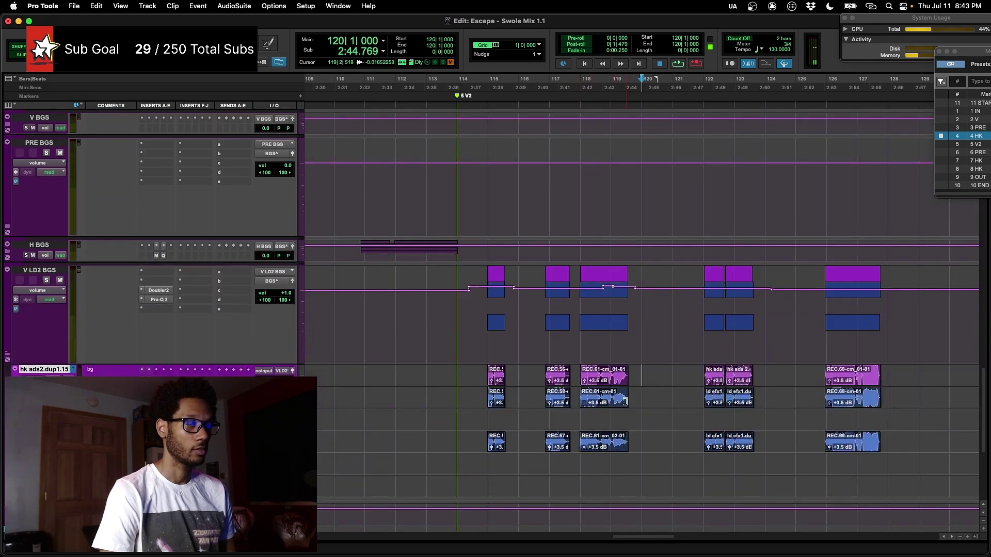
pyautogui.press('r')
pyautogui.press('e')
pyautogui.press('e')
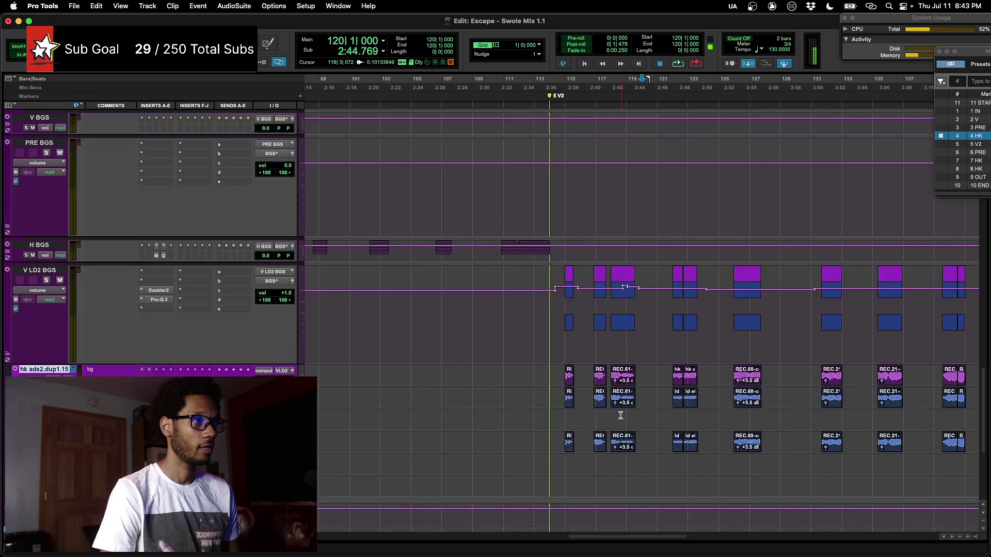
# - Check the volume automation of the folders from IO ADS to V2 ADS, and return them to overview
pyautogui.click(583, 323)
pyautogui.hotkey('ctrl', 'Down')
pyautogui.hotkey('ctrl', 'Down')
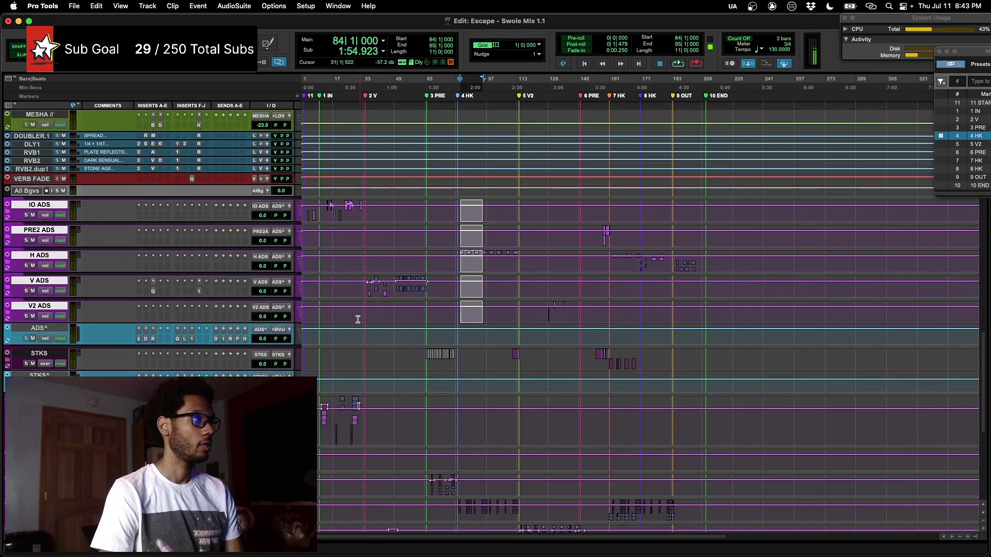
pyautogui.hotkey('ctrl', '-')
# - Open the Throws folder below the beat track to show its delay throw tracks
pyautogui.scroll(10, 357, 322)
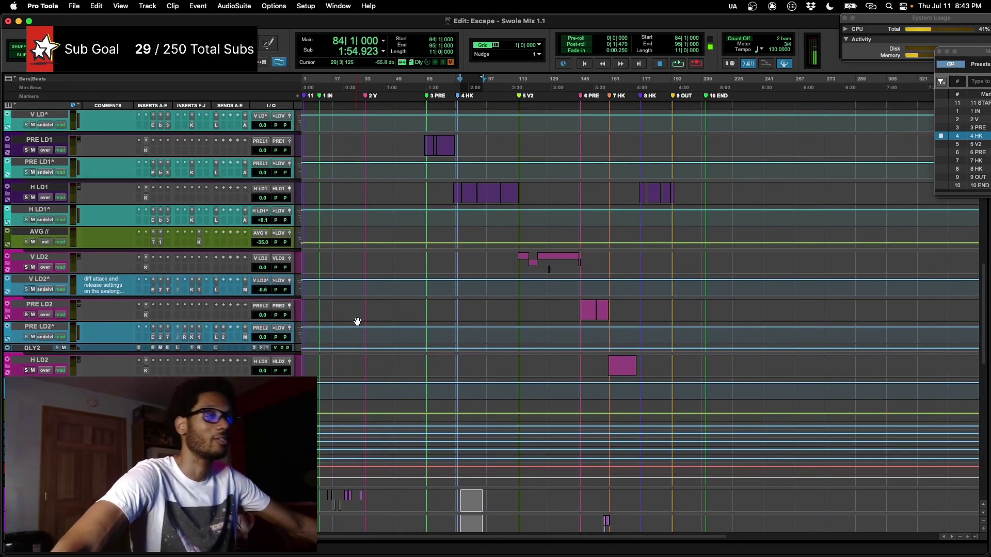
pyautogui.scroll(12, 357, 321)
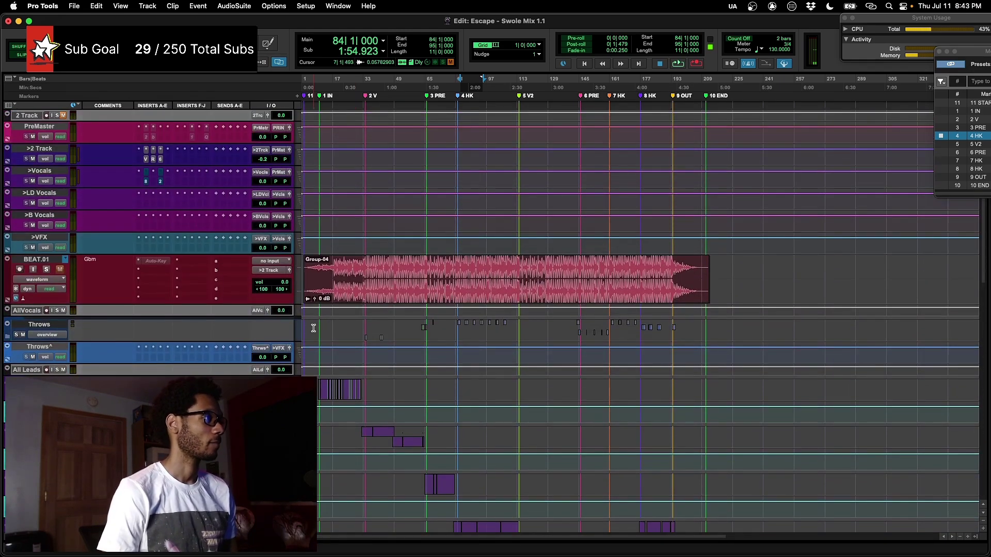
pyautogui.click(319, 327)
pyautogui.hotkey('shift', 'f')
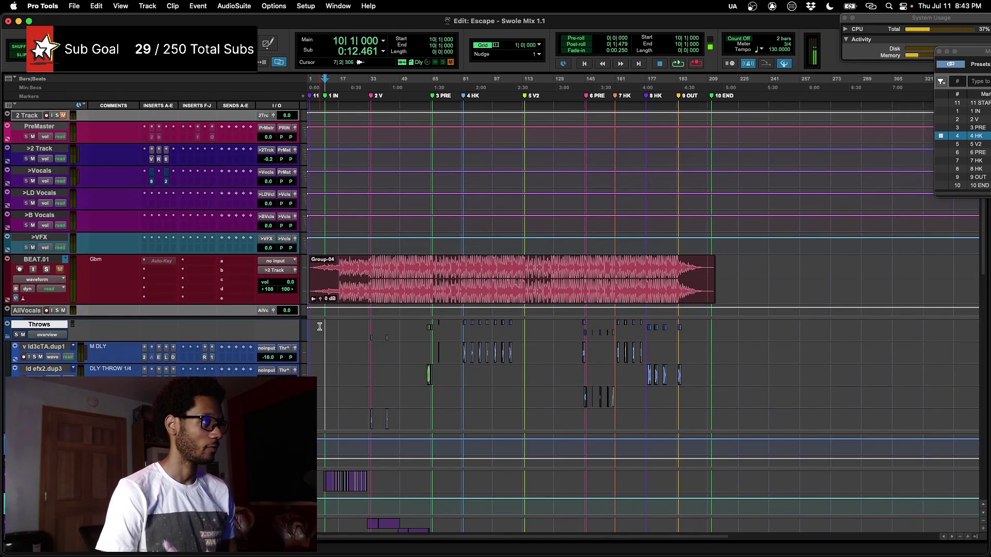
pyautogui.scroll(-3, 320, 328)
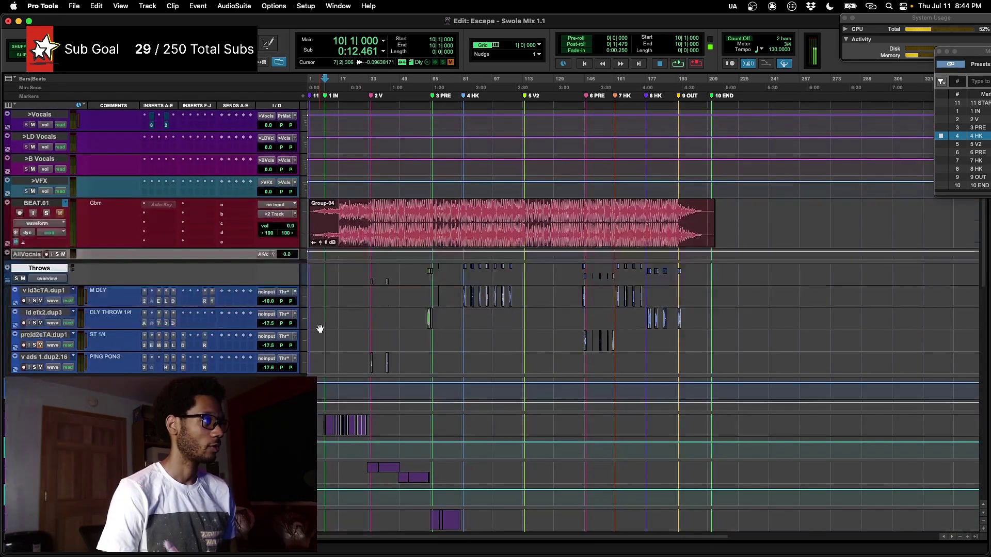
# - Play the mix from bar 33 to hear the first PING PONG throw at the start of the verse
pyautogui.click(365, 295)
pyautogui.press('t')
pyautogui.press('t')
pyautogui.click(550, 358)
pyautogui.press('space')
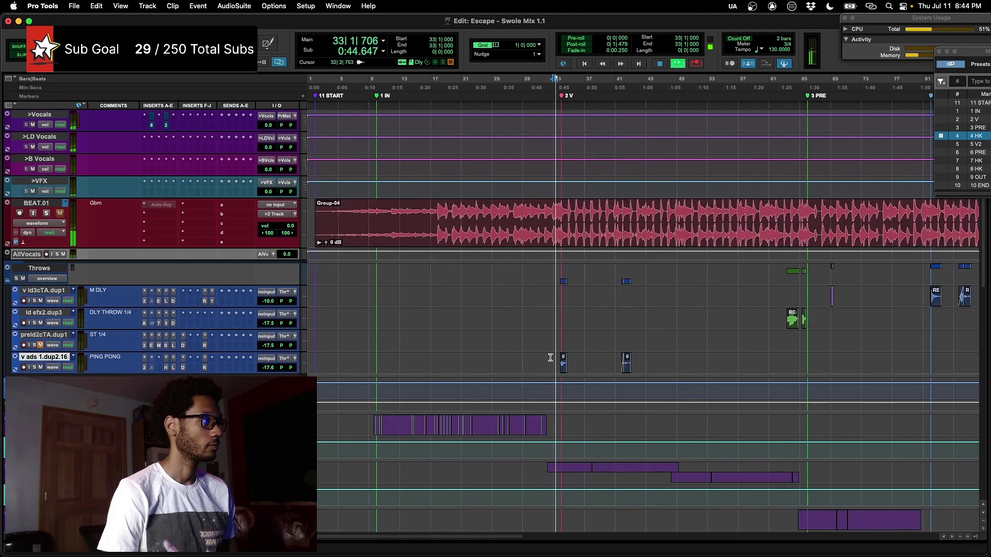
pyautogui.press('t')
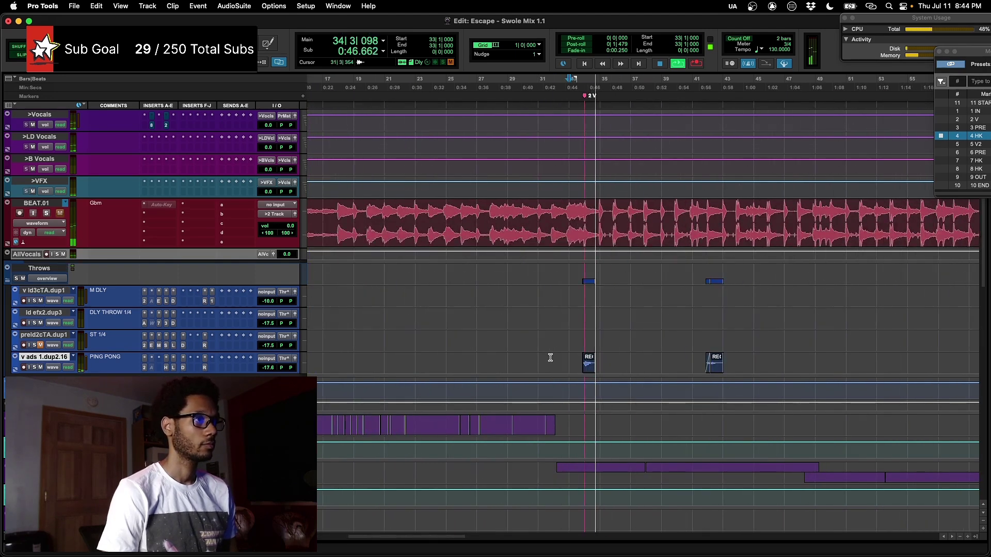
pyautogui.press('space')
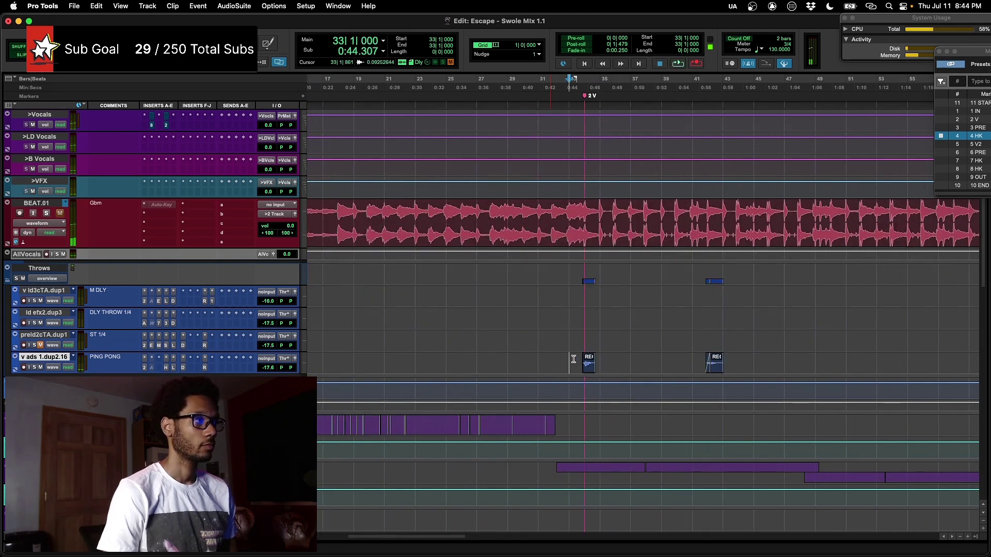
# - Solo the PING PONG track and play its first throw from the start of the clip
pyautogui.hotkey('shift', 's')
pyautogui.press('Tab')
pyautogui.press('space')
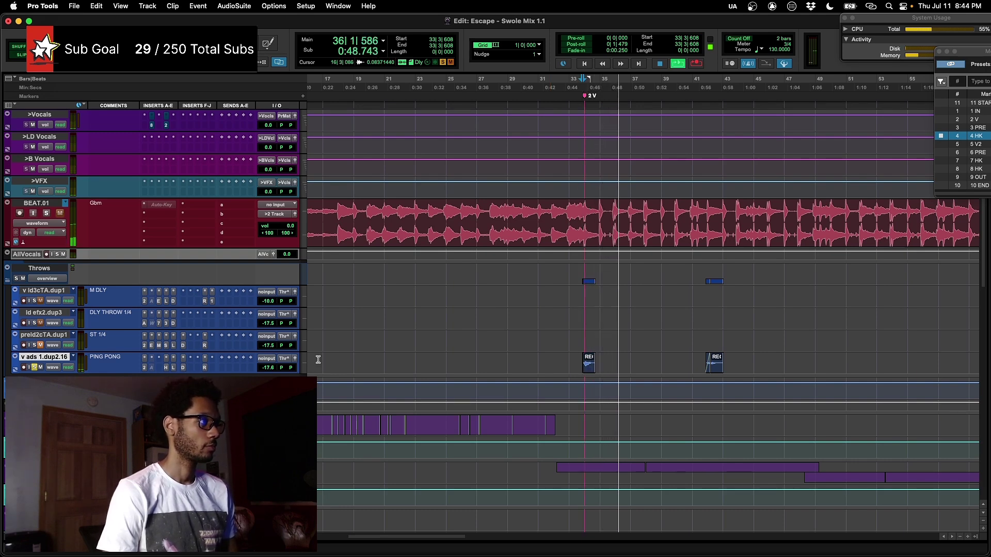
# - Stop playback and increase the height of all four throw tracks so their inserts are listed
pyautogui.moveTo(322, 368); pyautogui.dragTo(384, 288)
pyautogui.hotkey('ctrl', 'Down')
pyautogui.press('space')
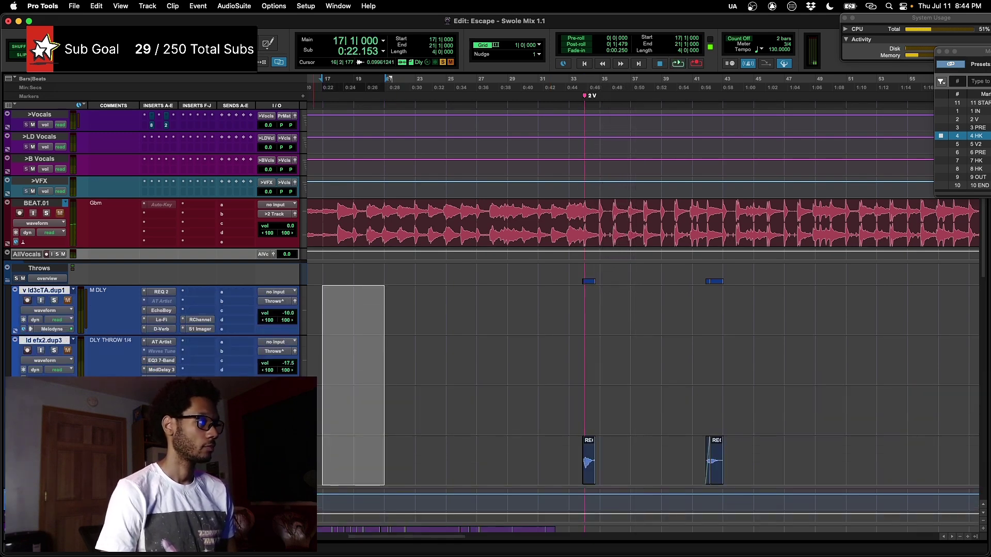
# - Inspect the PING PONG track's inserts, including H-Delay, Lo-Fi and D-Verb, and close the plug-in window
pyautogui.click(162, 442)
pyautogui.click(161, 470)
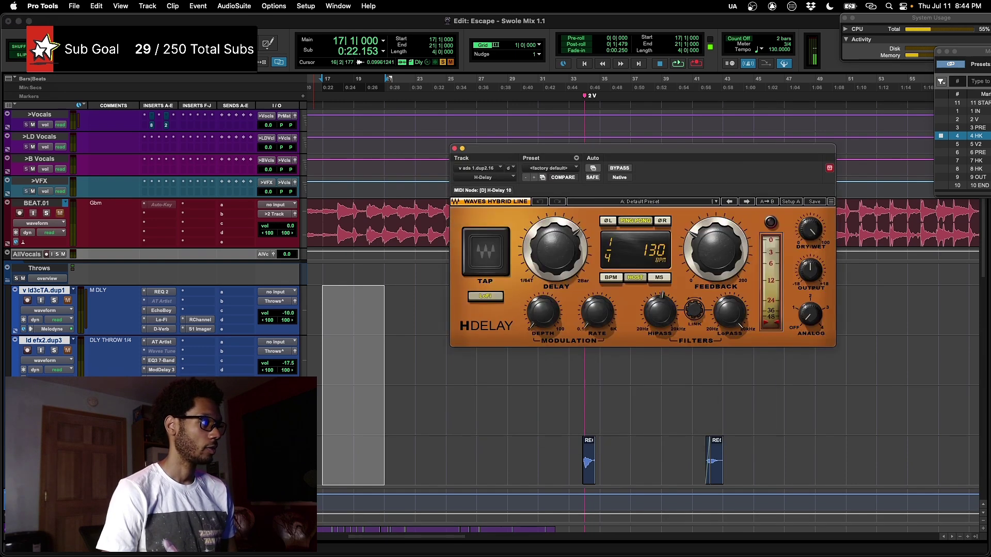
pyautogui.click(162, 479)
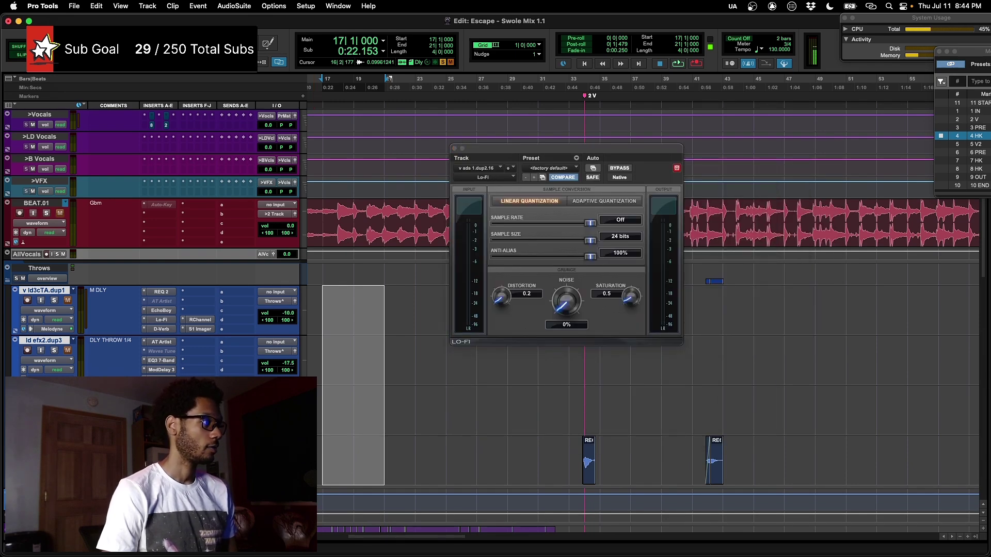
pyautogui.click(200, 442)
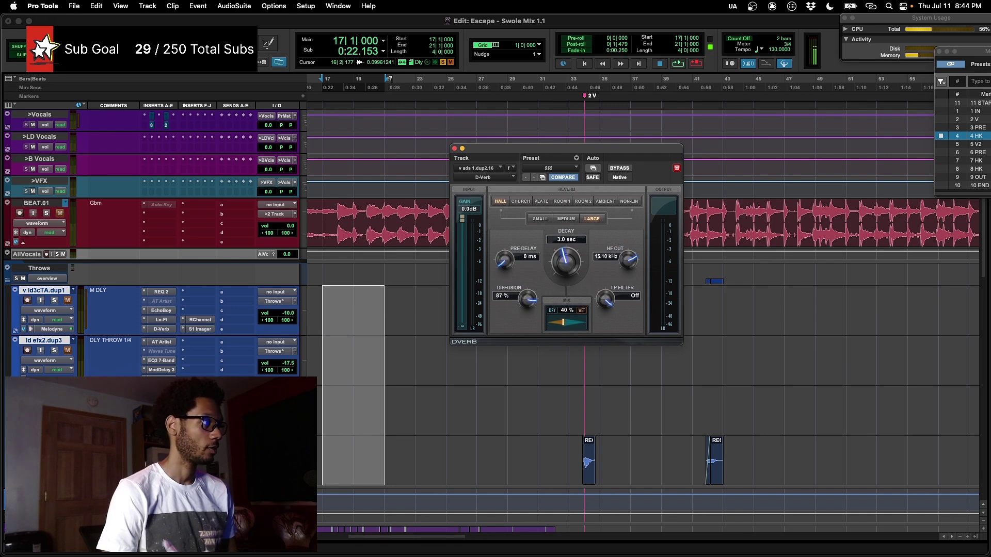
pyautogui.click(200, 470)
pyautogui.click(200, 470)
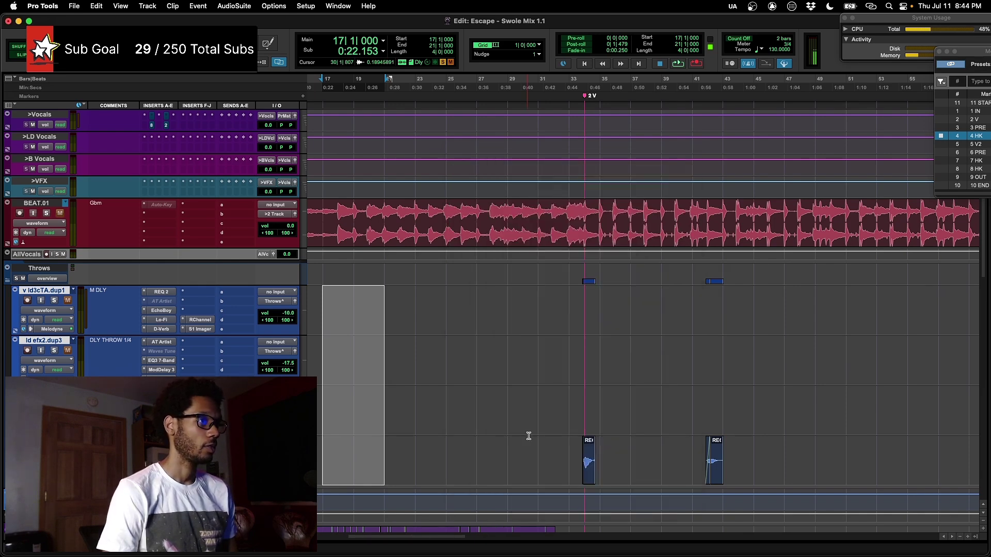
# - Play the second PING PONG throw in the mix from the start of its clip in bar 41
pyautogui.press('r')
pyautogui.click(602, 446)
pyautogui.press('Tab')
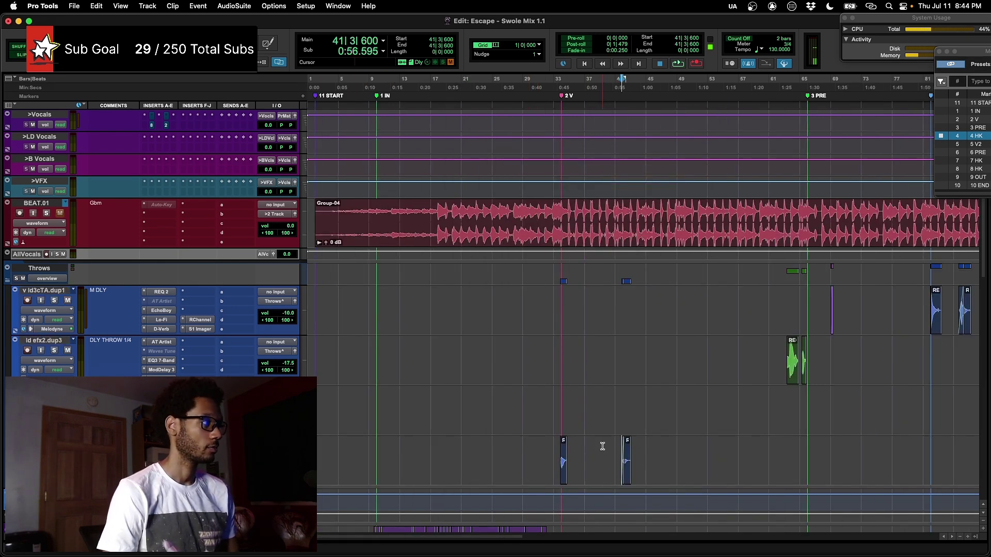
pyautogui.press('space')
pyautogui.press('r')
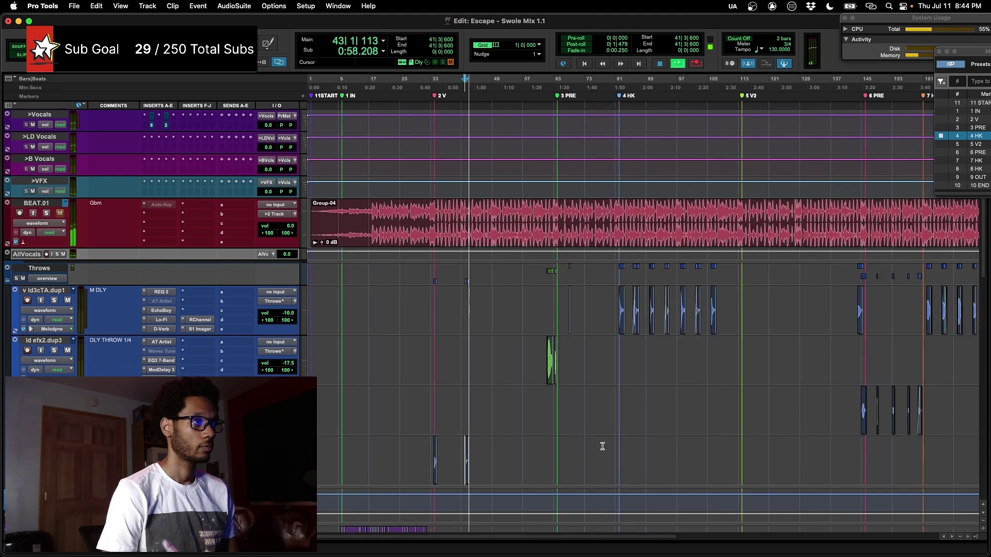
pyautogui.press('space')
# - Solo the DLY THROW 1/4 track and play its green throw clip just before the 3 PRE marker
pyautogui.hscroll(3, 443, 415)
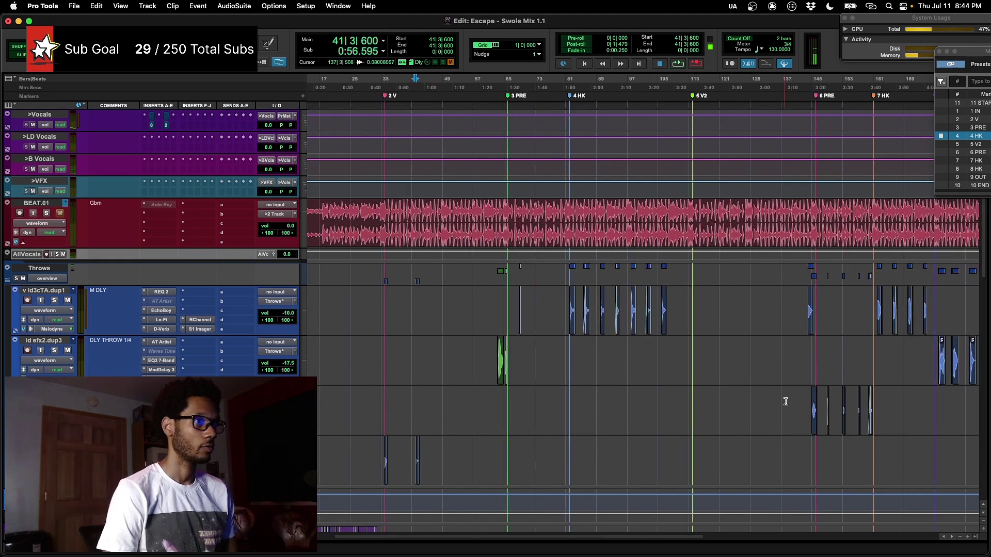
pyautogui.click(487, 350)
pyautogui.hotkey('shift', 's')
pyautogui.press('Tab')
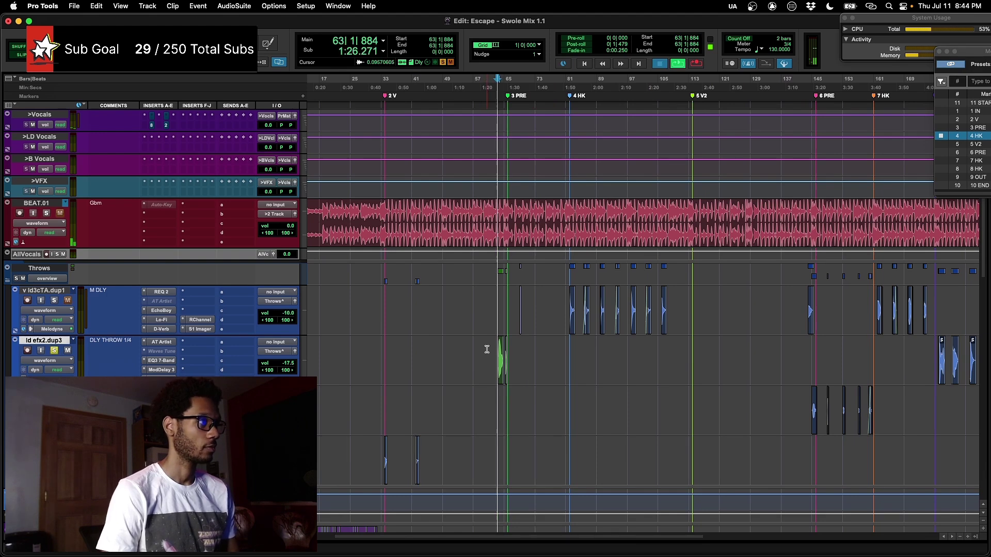
pyautogui.press('space')
# - Unsolo the DLY THROW 1/4 track and play its throws in the mix through the 3 PRE marker
pyautogui.hotkey('shift', 's')
pyautogui.press('t')
pyautogui.press('t')
pyautogui.press('t')
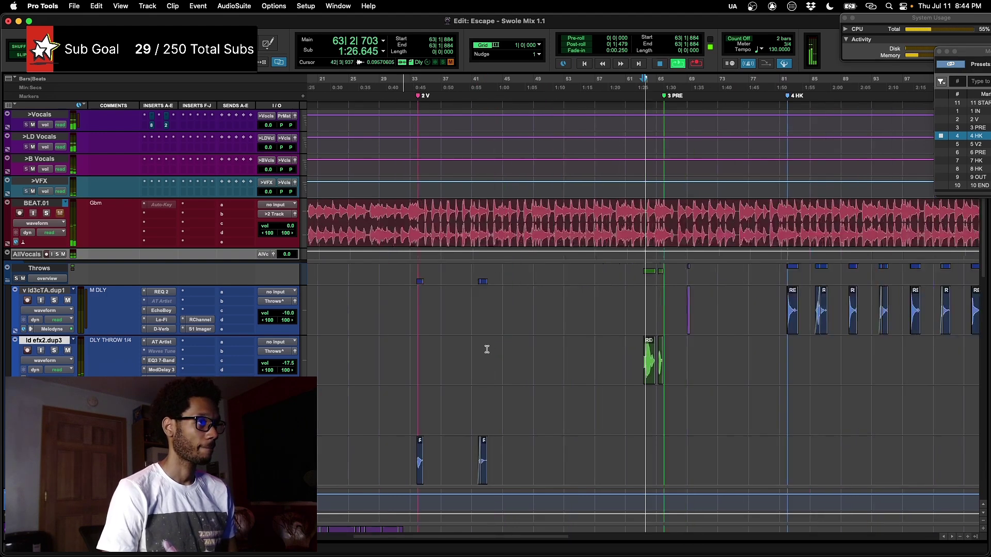
pyautogui.hscroll(3, 486, 349)
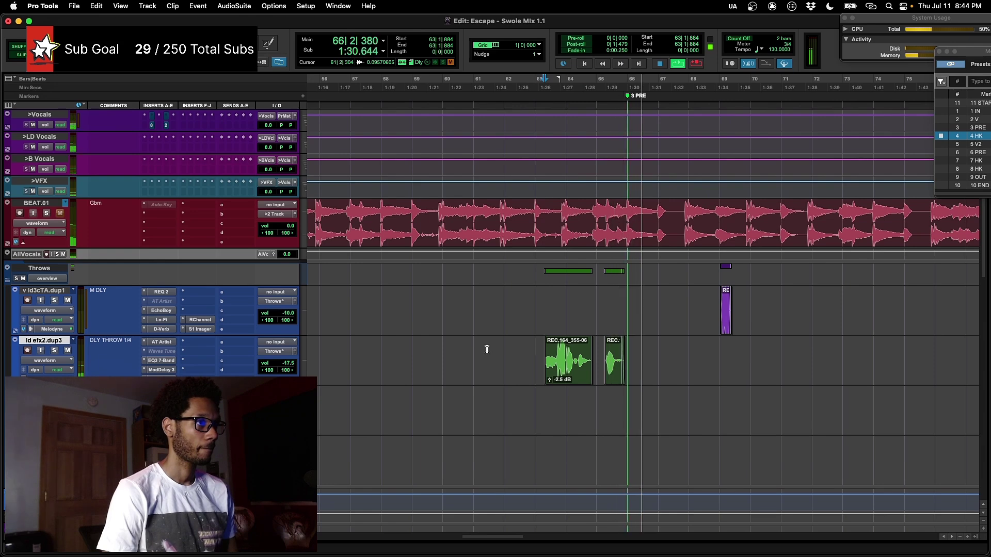
pyautogui.press('space')
# - Inspect the DLY THROW 1/4 track's inserts, covering AT Artist, EQ3 7-Band, ModDelay 3 and D-Verb, and close the plug-in window
pyautogui.click(162, 342)
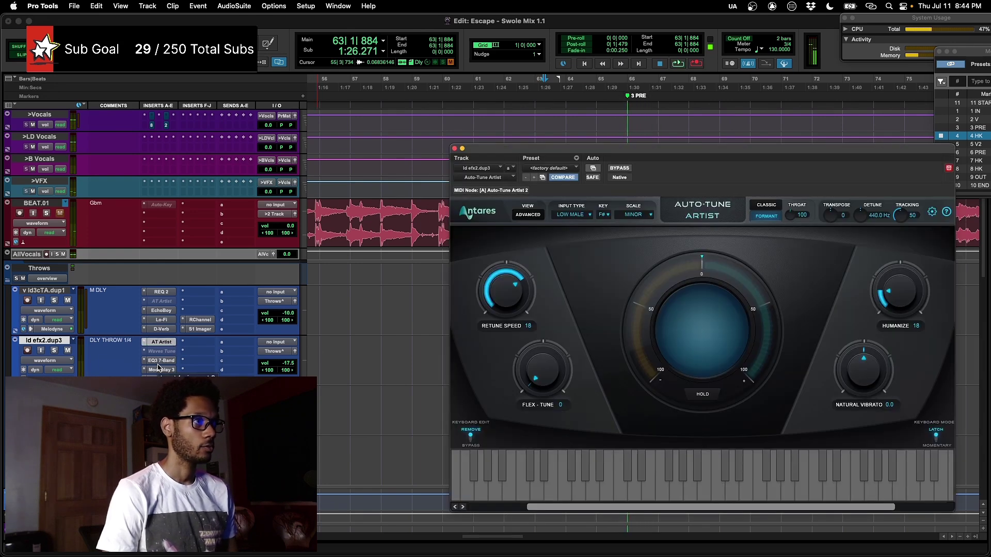
pyautogui.click(158, 364)
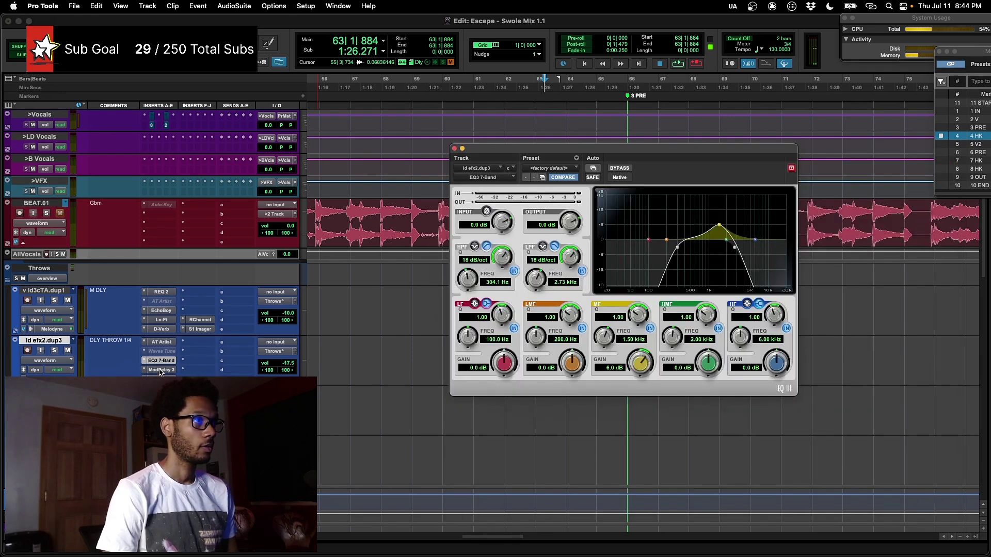
pyautogui.click(160, 369)
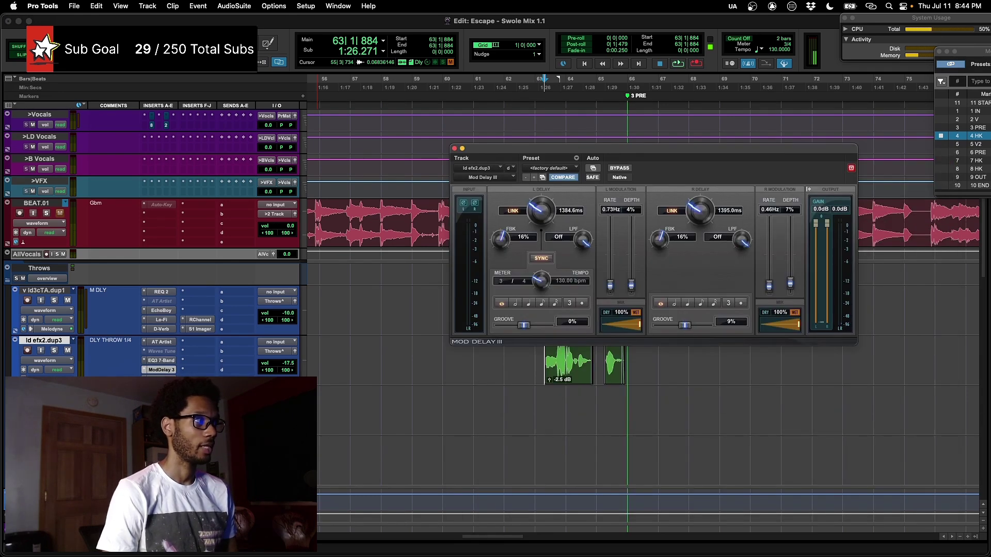
pyautogui.click(161, 379)
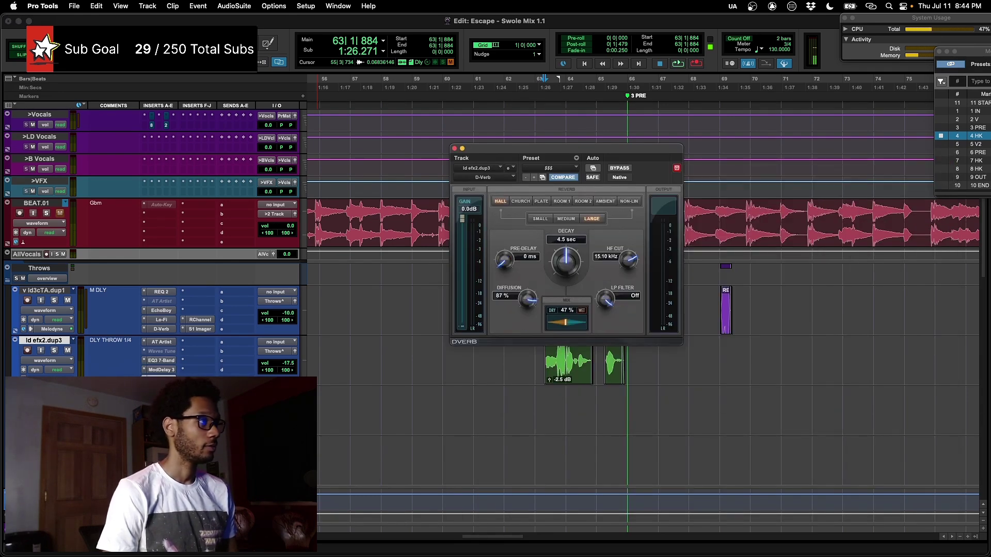
pyautogui.press('super+w')
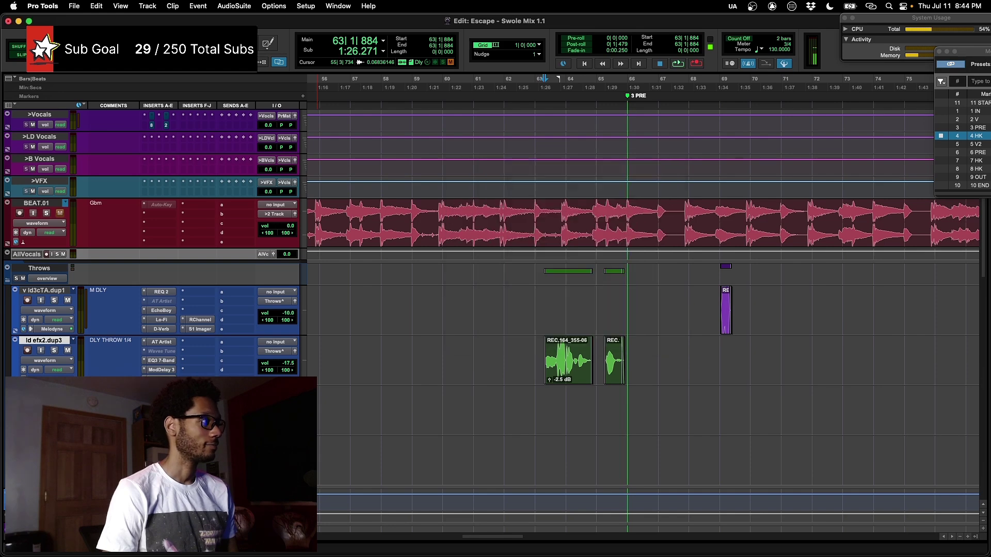
# - Move to the start of the purple M DLY throw in bar 69 and inspect the track's REQ 2 and EchoBoy inserts
pyautogui.click(599, 287)
pyautogui.press('Tab')
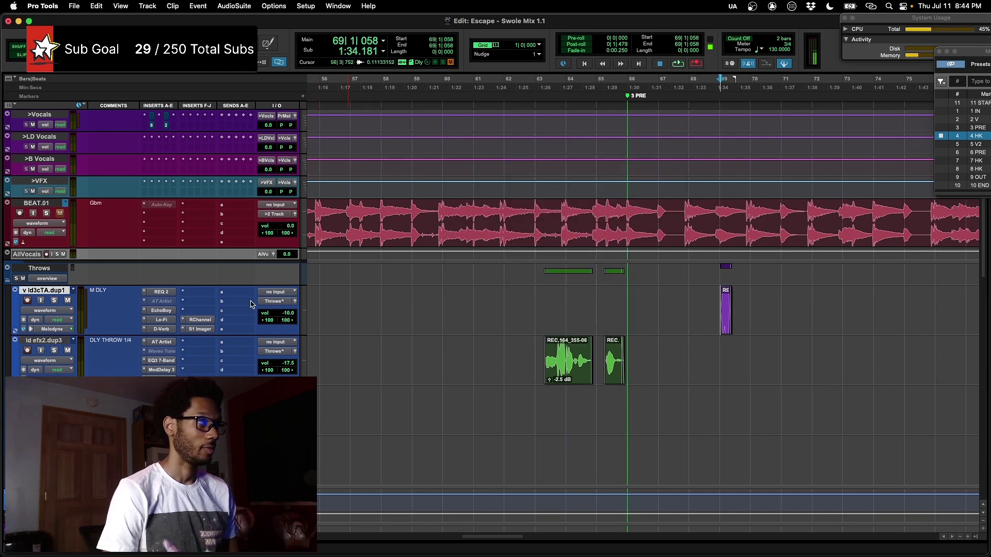
pyautogui.click(160, 292)
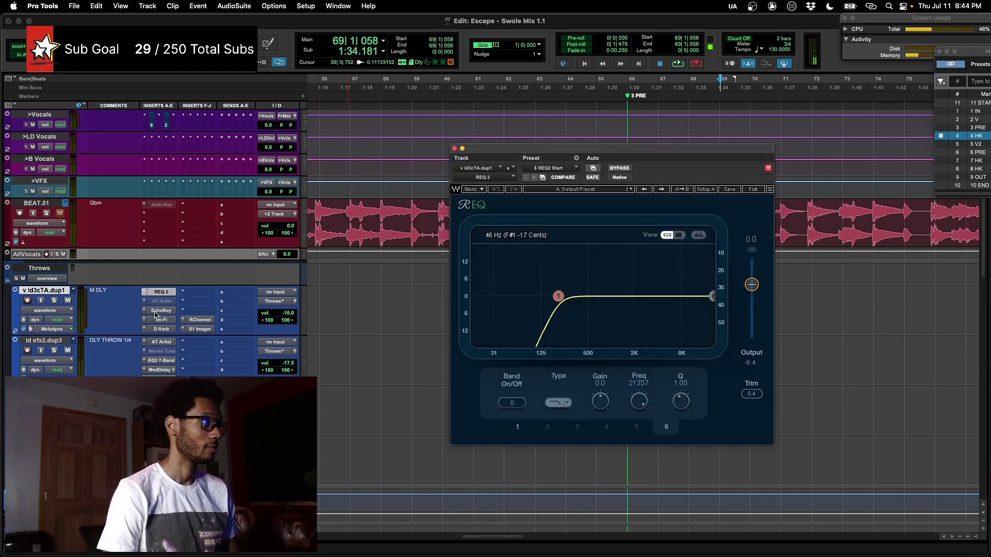
pyautogui.click(160, 311)
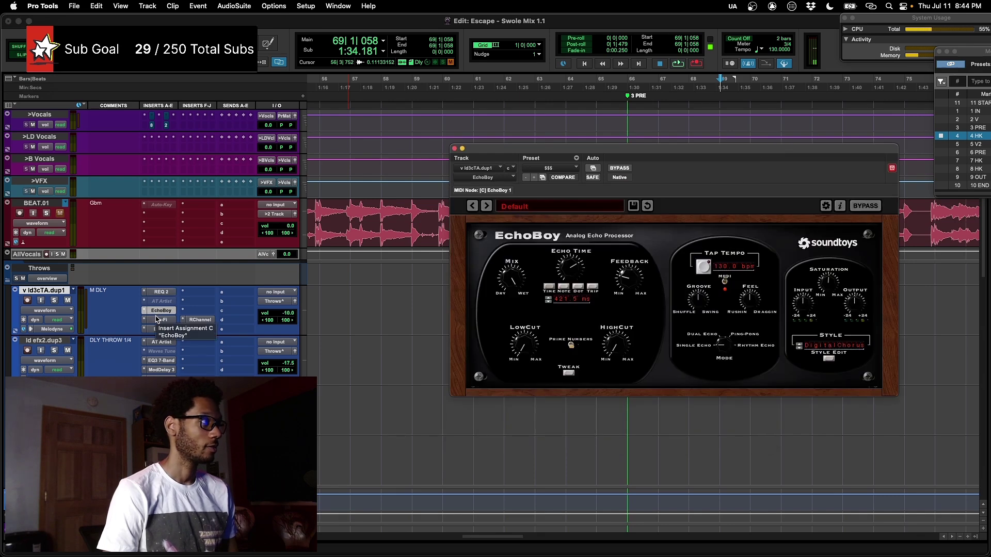
pyautogui.click(157, 311)
# - Play the purple M DLY throw in the mix from bar 69, checking the background vocal tracks at the same spot
pyautogui.press('space')
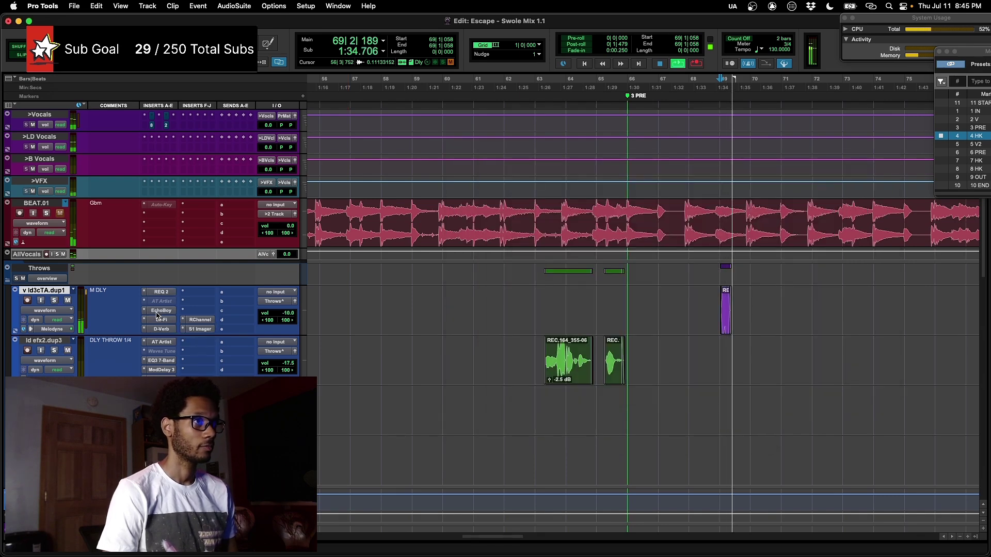
pyautogui.press('space')
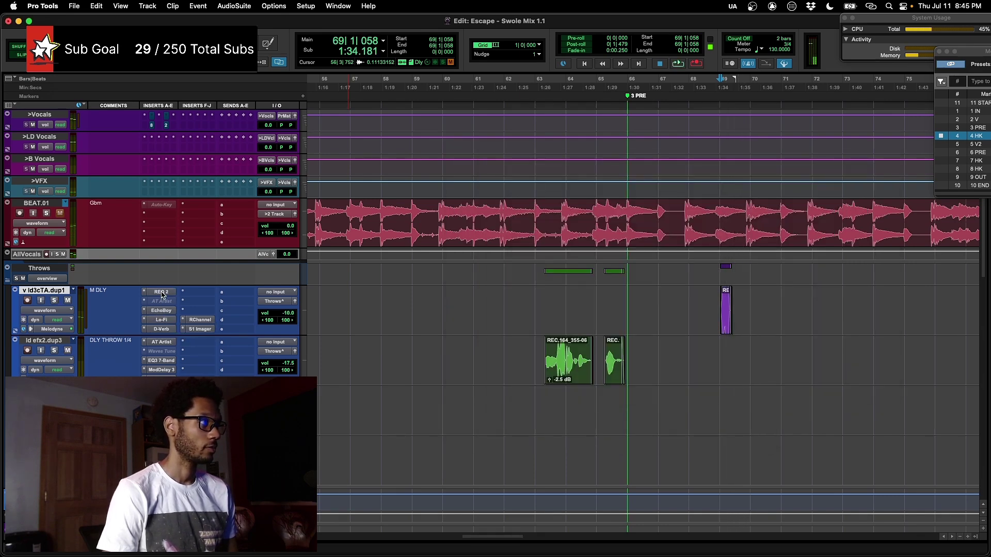
pyautogui.click(162, 292)
pyautogui.click(161, 293)
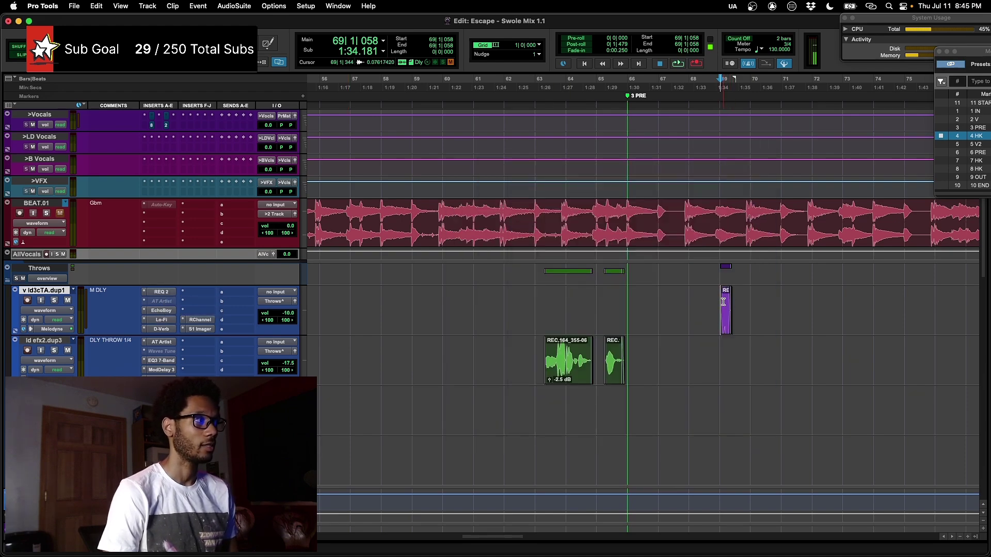
pyautogui.scroll(-15, 723, 302)
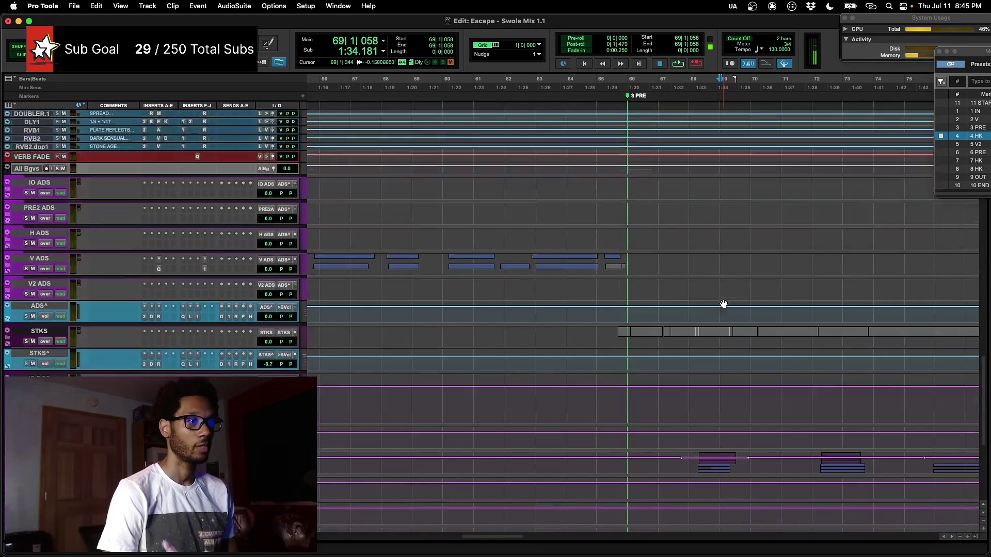
pyautogui.scroll(-5, 723, 305)
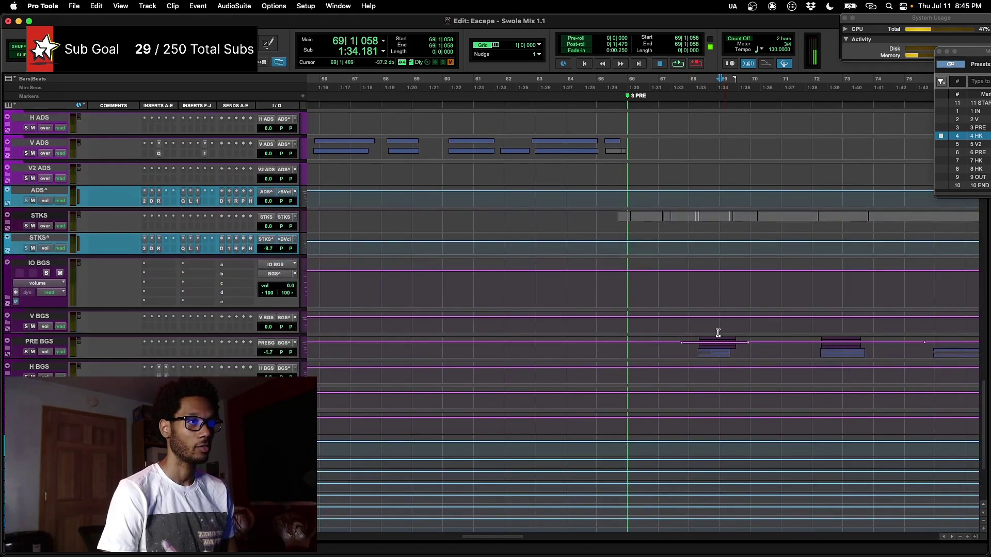
pyautogui.scroll(15, 714, 340)
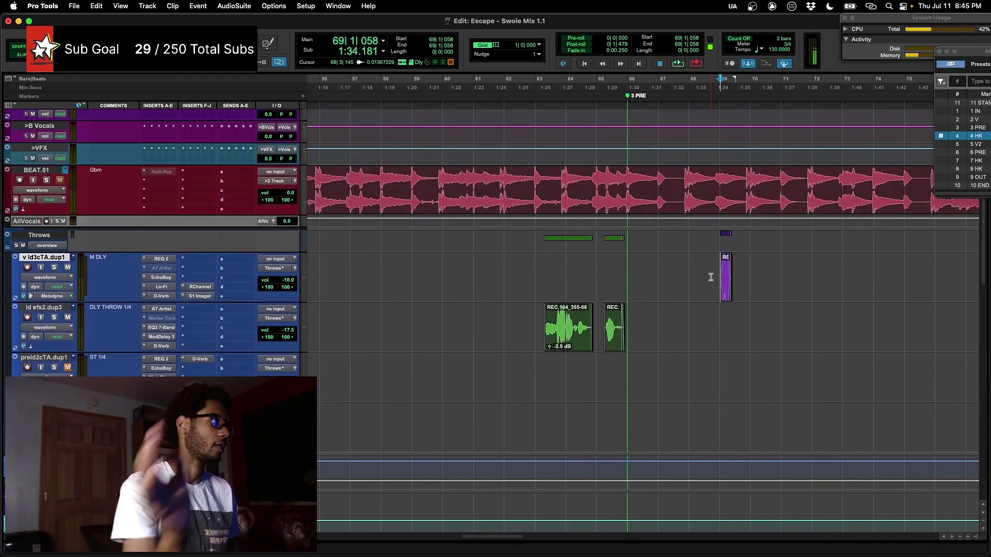
pyautogui.press('space')
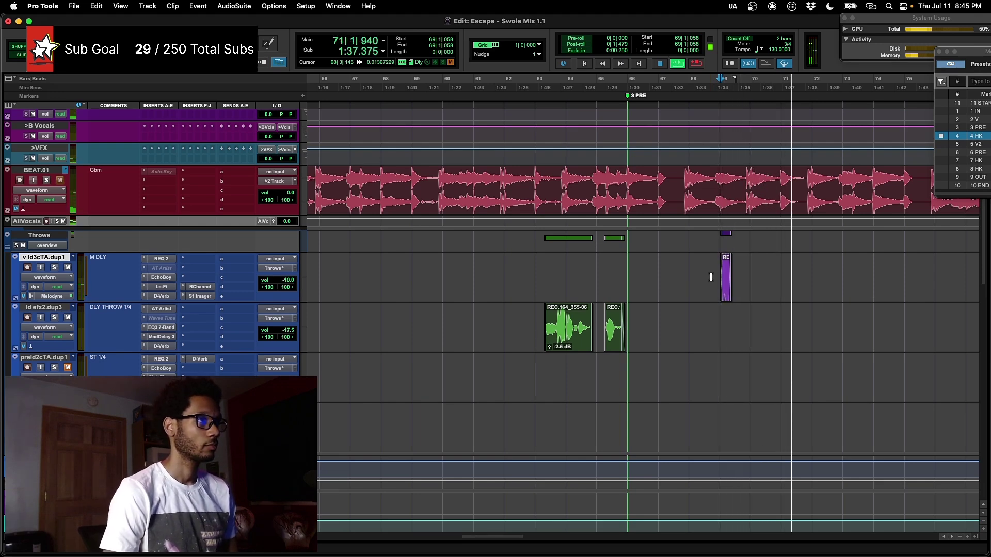
pyautogui.press('space')
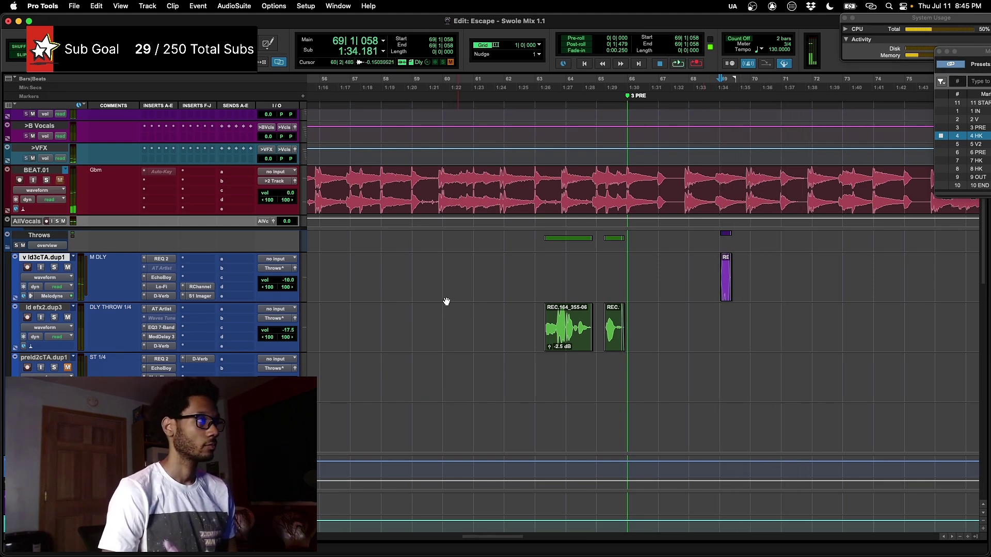
# - Inspect the M DLY track's plug-in chain from EchoBoy, Lo-Fi and D-Verb to RChannel and S1 Imager, and close the plug-in window
pyautogui.click(164, 260)
pyautogui.scroll(1, 162, 286)
pyautogui.click(162, 288)
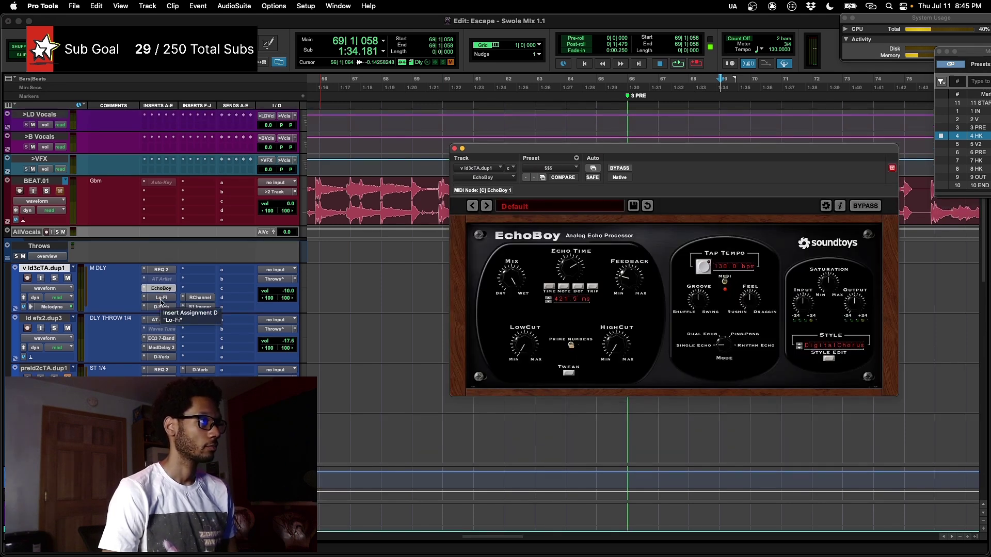
pyautogui.click(162, 298)
pyautogui.click(161, 307)
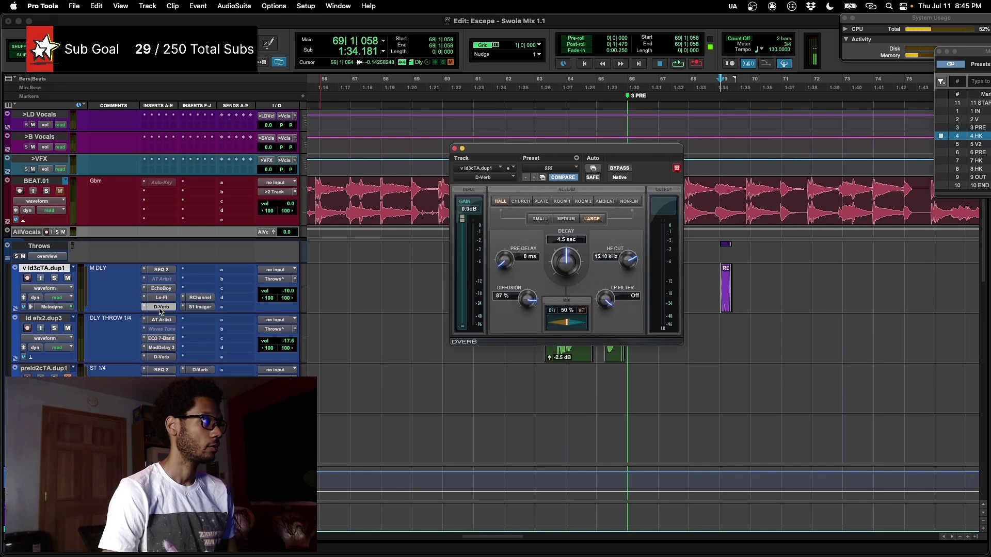
pyautogui.click(204, 299)
pyautogui.click(200, 308)
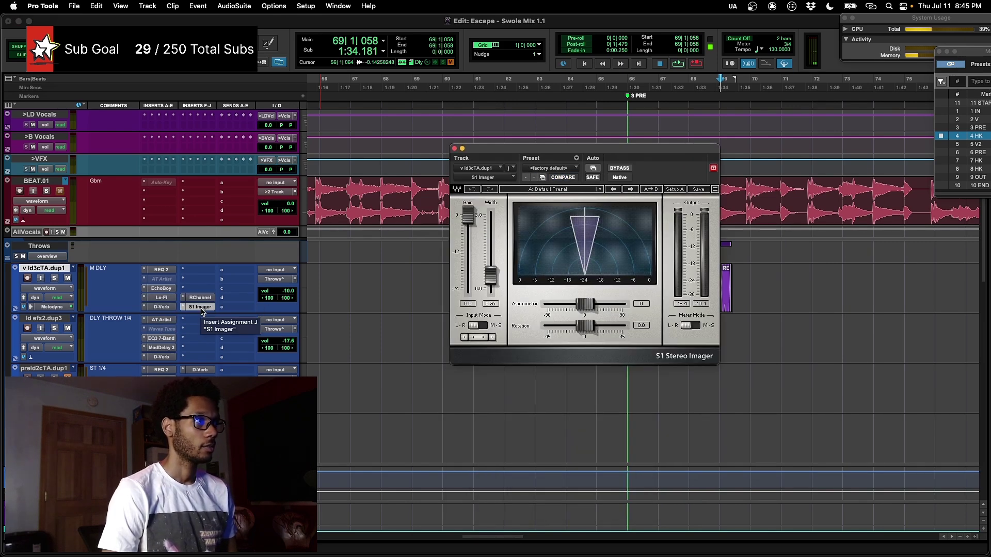
pyautogui.click(201, 312)
# - Recall the 4 HK marker and play the M DLY throws in that hook with the mix
pyautogui.press('r')
pyautogui.press('r')
pyautogui.hscroll(5, 367, 316)
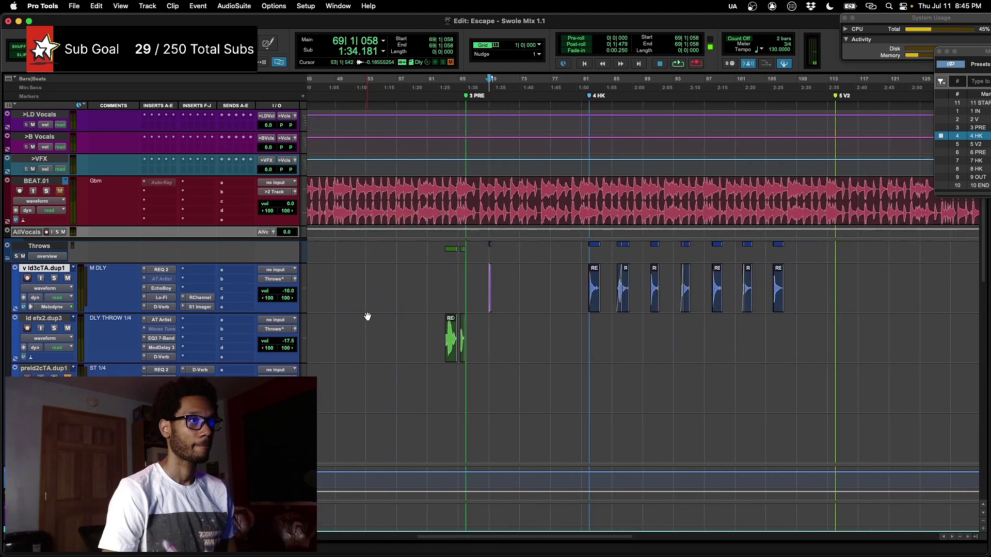
pyautogui.press('KP_Decimal')
pyautogui.press('KP_4')
pyautogui.press('KP_Decimal')
pyautogui.press('space')
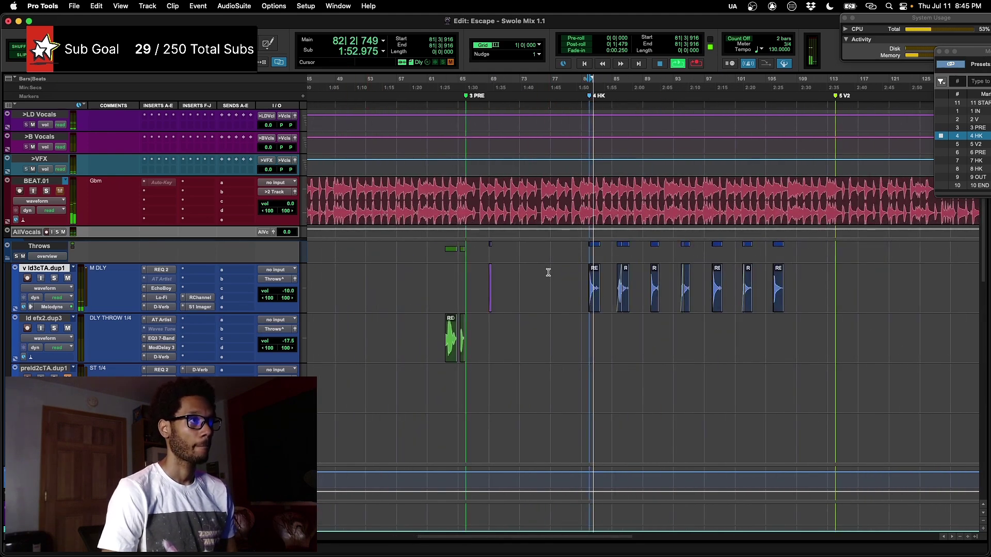
pyautogui.press('t')
pyautogui.press('r')
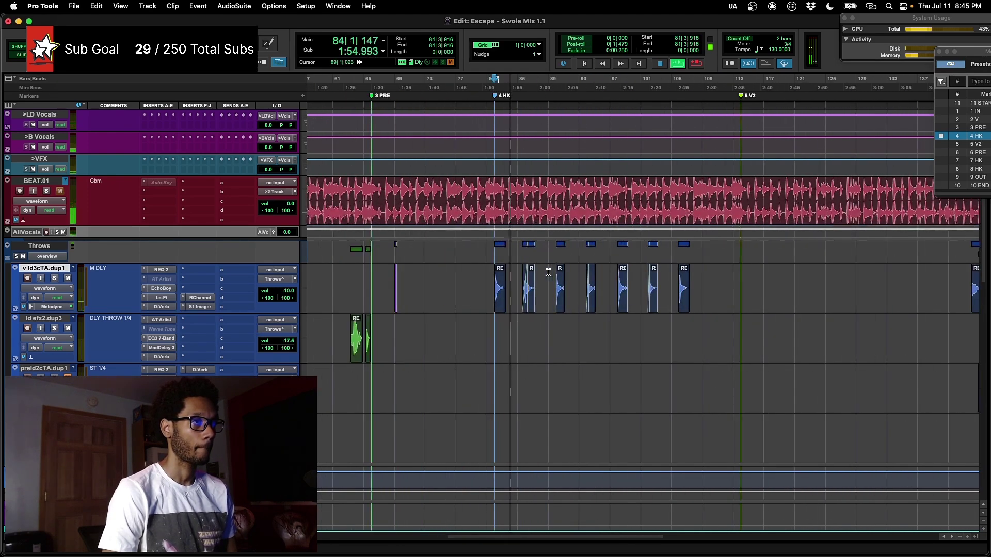
pyautogui.press('r')
# - Play the M DLY throw in bar 143 and the ST 1/4 throws that follow through the 6 PRE marker
pyautogui.hscroll(3, 548, 272)
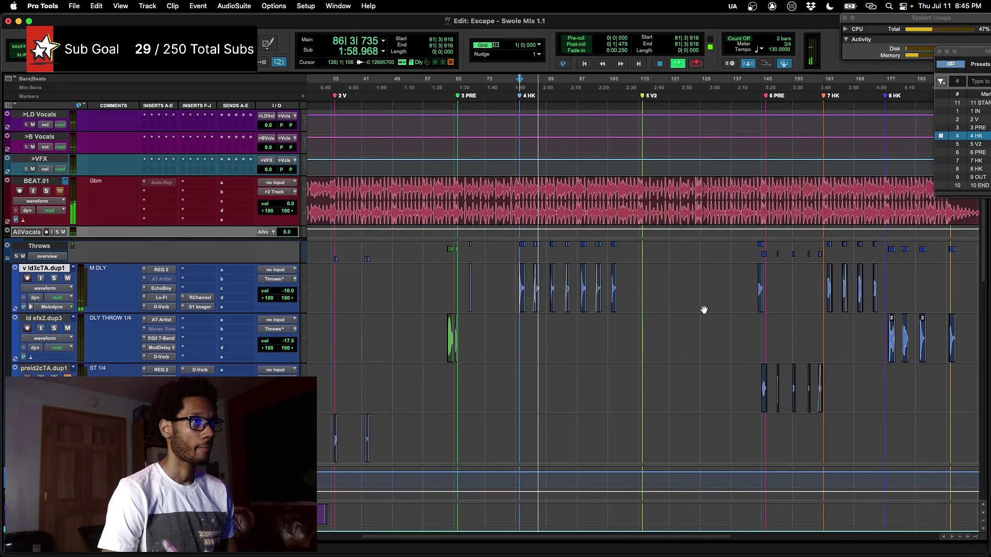
pyautogui.hscroll(3, 704, 310)
pyautogui.press('space')
pyautogui.click(700, 278)
pyautogui.press('Tab')
pyautogui.press('space')
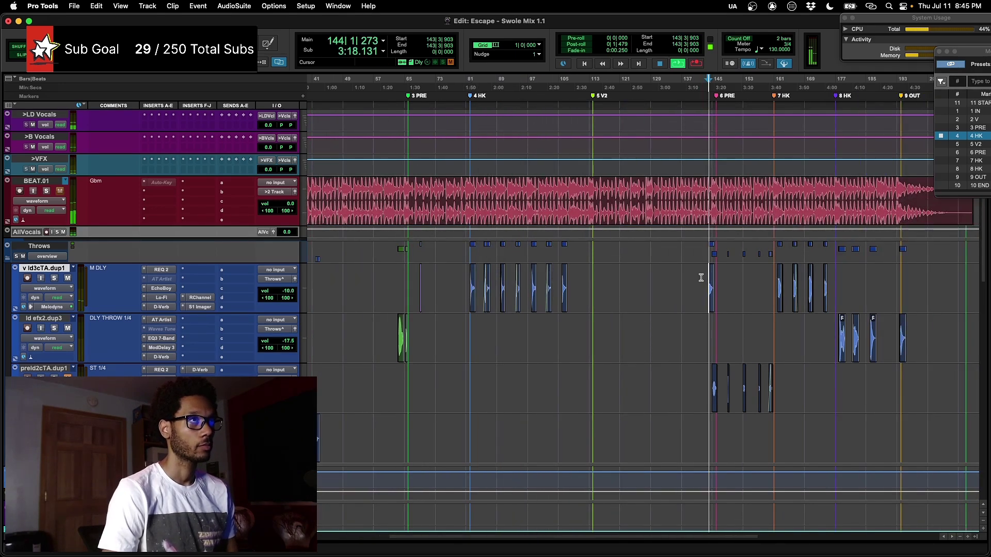
pyautogui.press('t')
pyautogui.press('t')
pyautogui.hscroll(2, 698, 278)
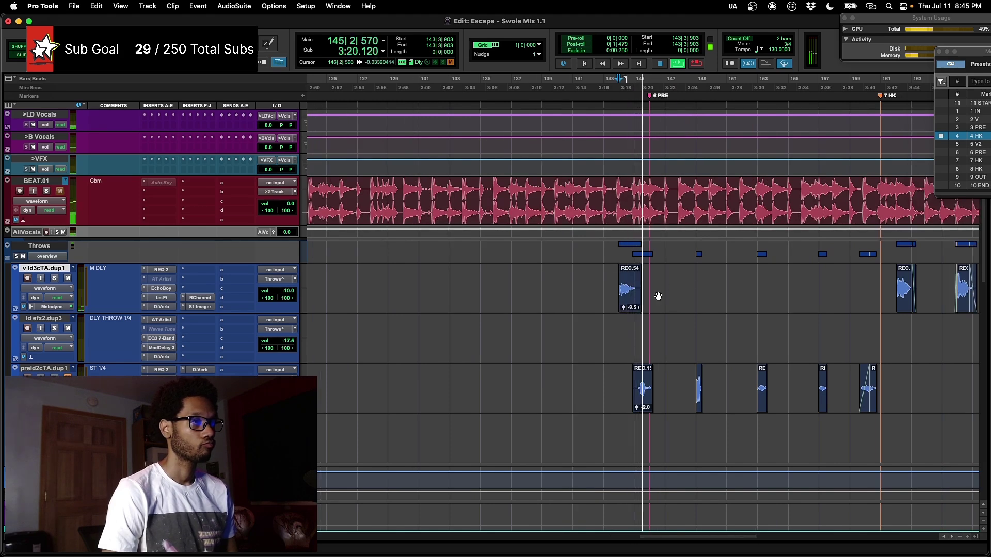
pyautogui.hscroll(3, 649, 312)
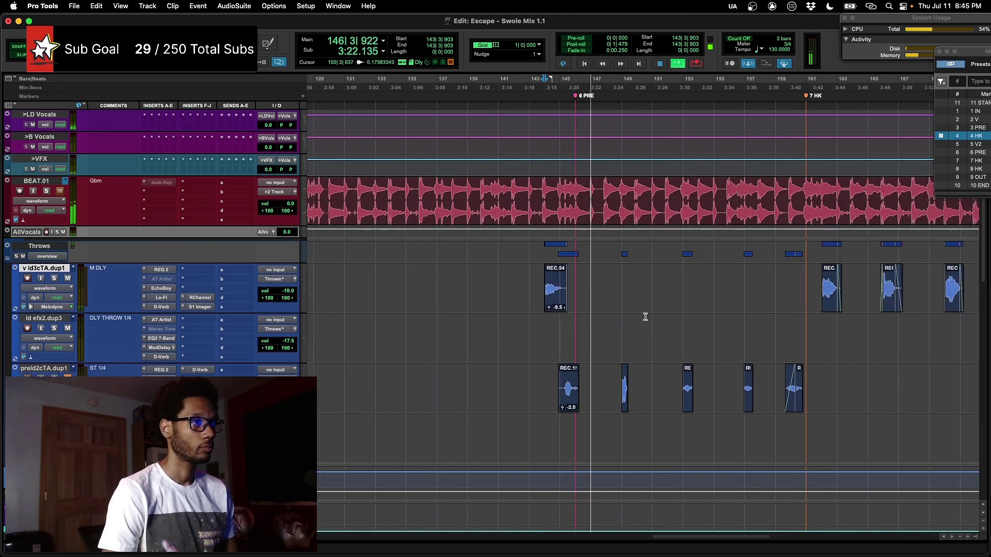
pyautogui.hscroll(2, 645, 316)
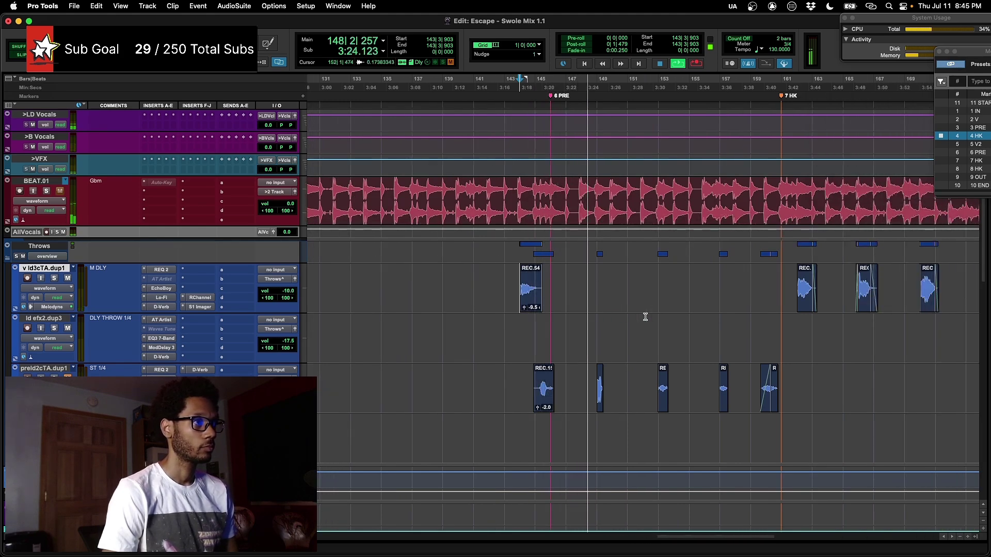
pyautogui.hscroll(4, 645, 317)
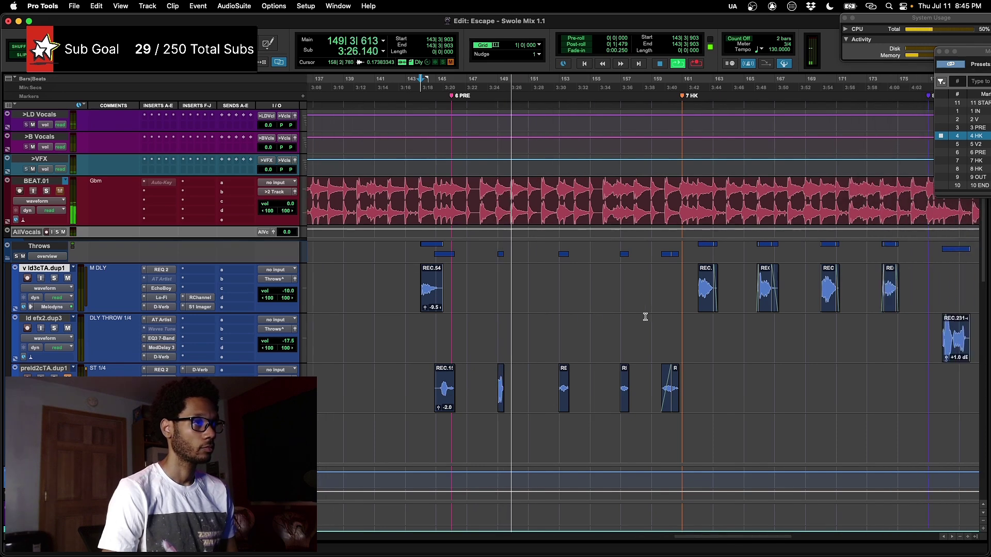
# - Play the M DLY throws in the mix after the 7 HK marker, starting from the clip in bar 162
pyautogui.press('r')
pyautogui.press('r')
pyautogui.click(650, 272)
pyautogui.press('Tab')
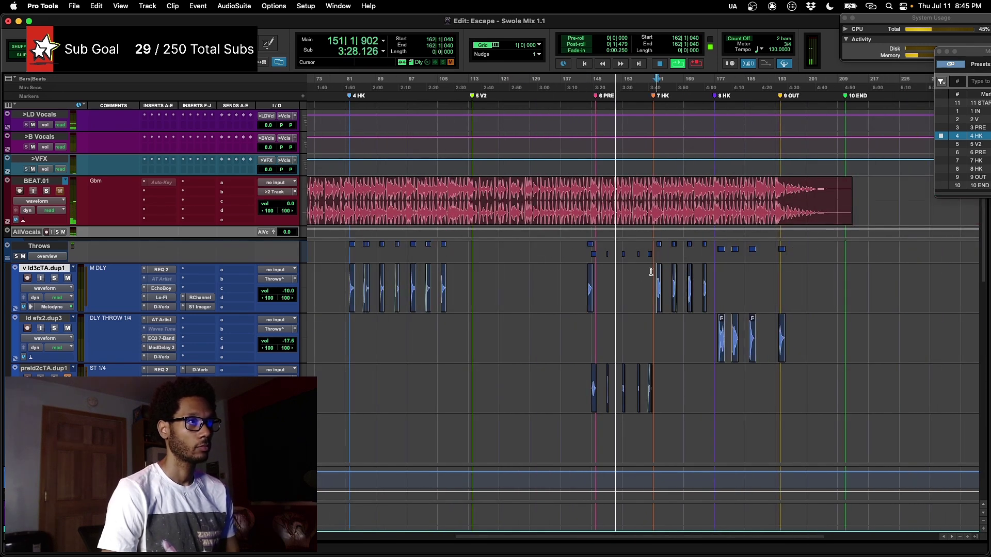
pyautogui.press('space')
pyautogui.press('space')
pyautogui.press('t')
pyautogui.press('t')
pyautogui.press('t')
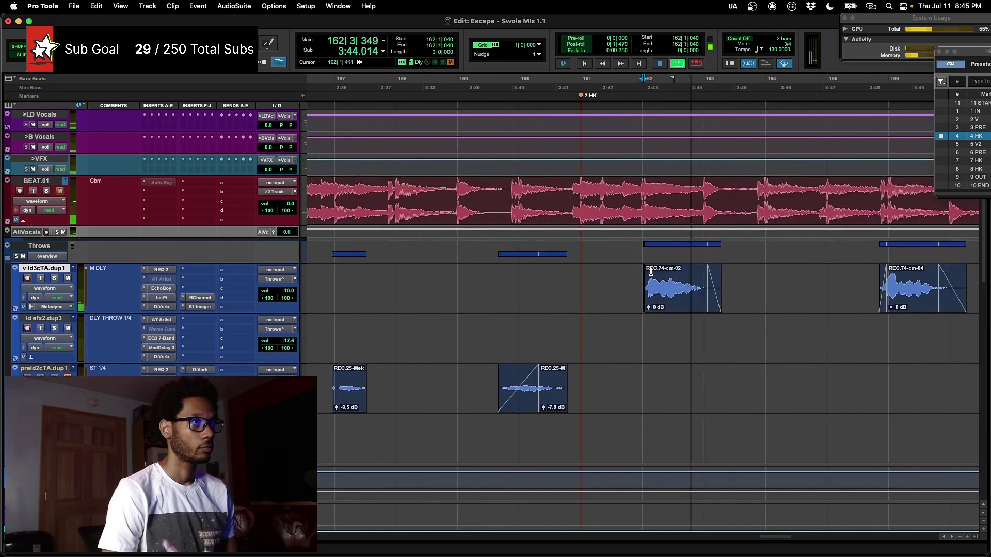
pyautogui.press('space')
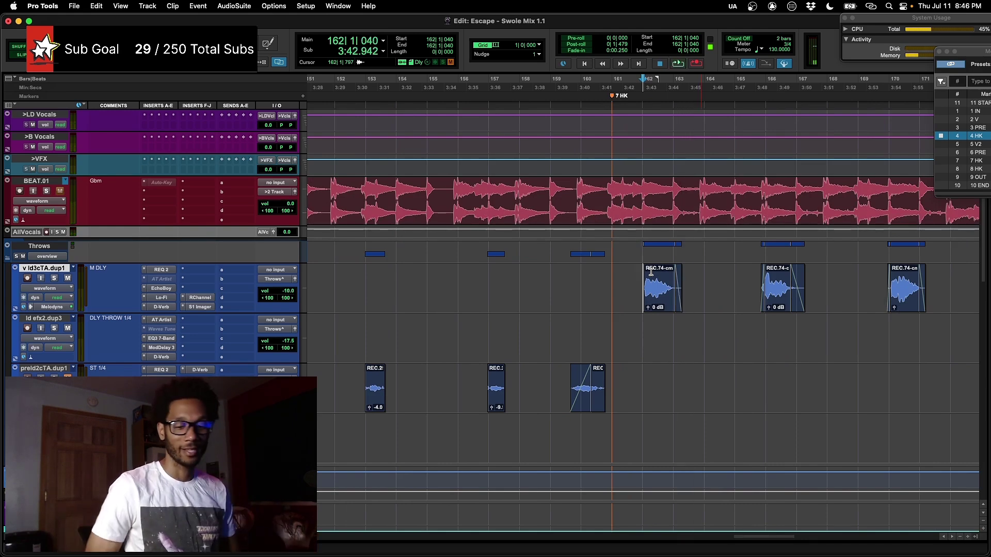
pyautogui.press('space')
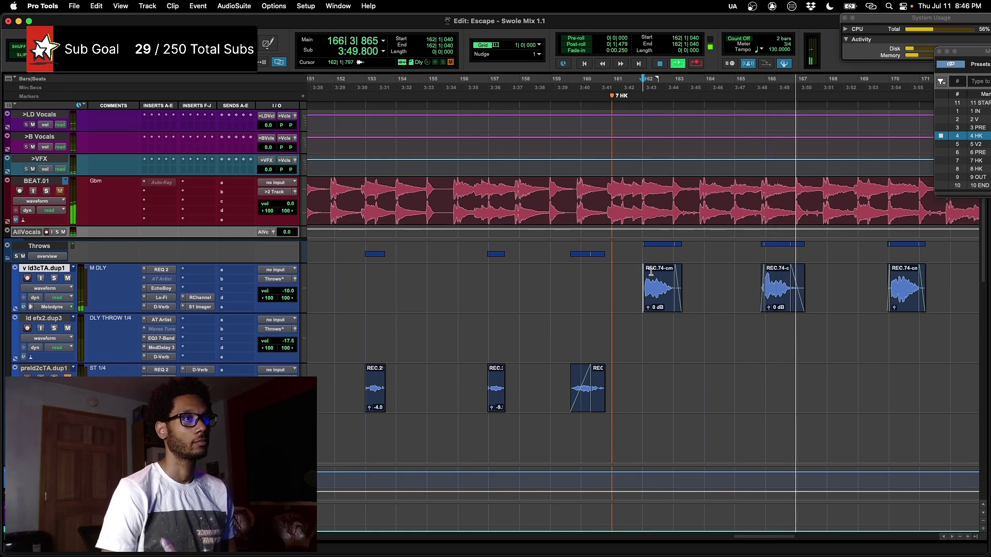
pyautogui.press('space')
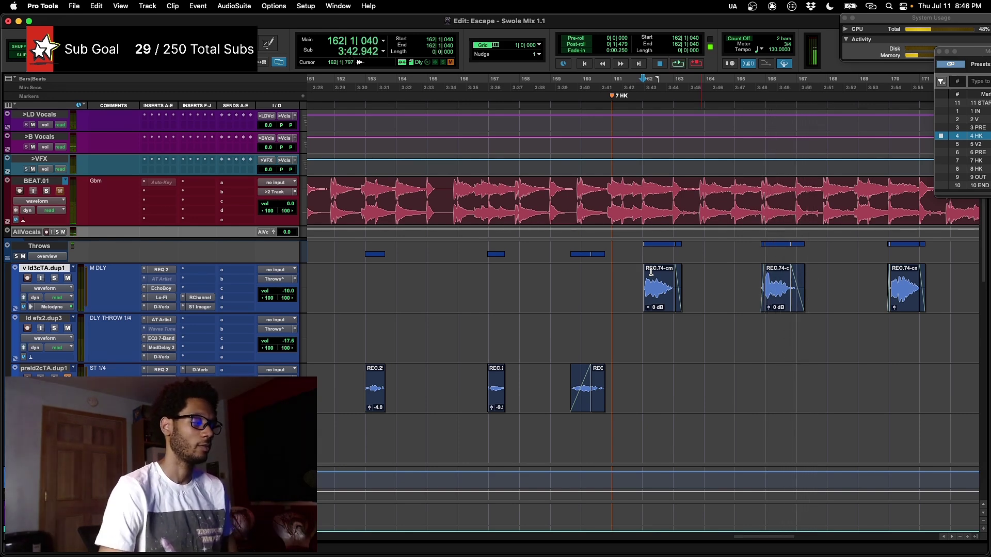
# - Play the DLY THROW 1/4 throws in the mix after the 8 HK marker, starting from the clip in bar 177
pyautogui.press('r')
pyautogui.press('r')
pyautogui.press('r')
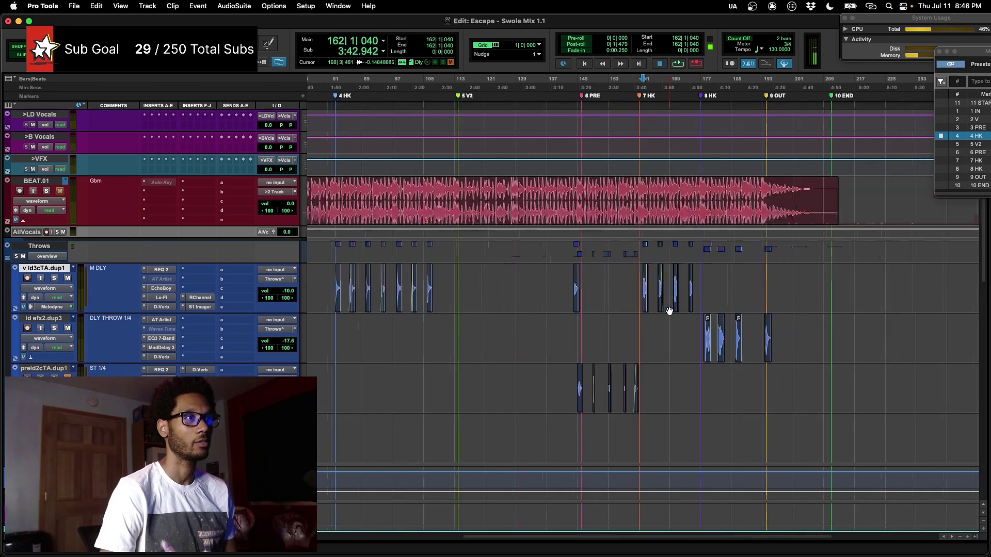
pyautogui.click(687, 330)
pyautogui.press('Tab')
pyautogui.press('space')
pyautogui.press('t')
pyautogui.press('t')
pyautogui.press('t')
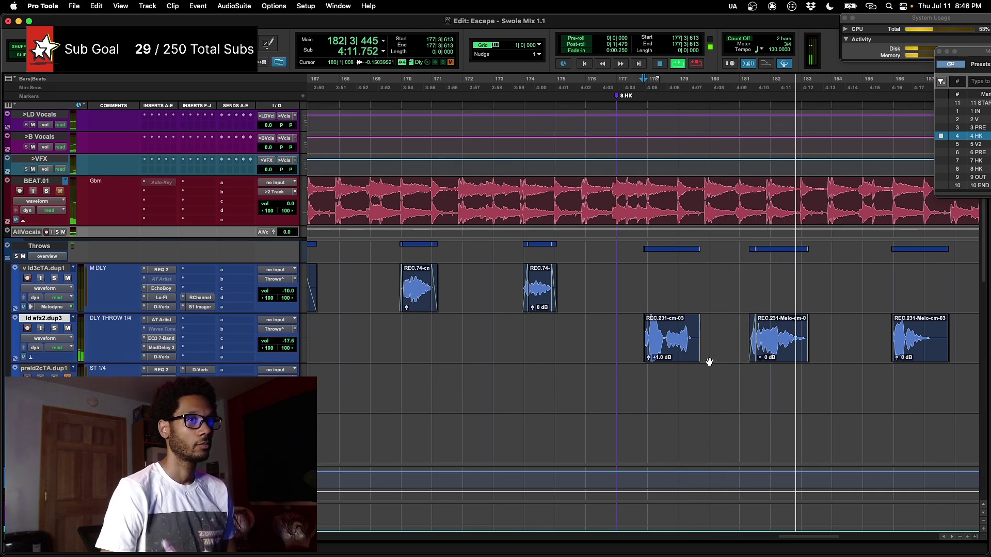
pyautogui.press('space')
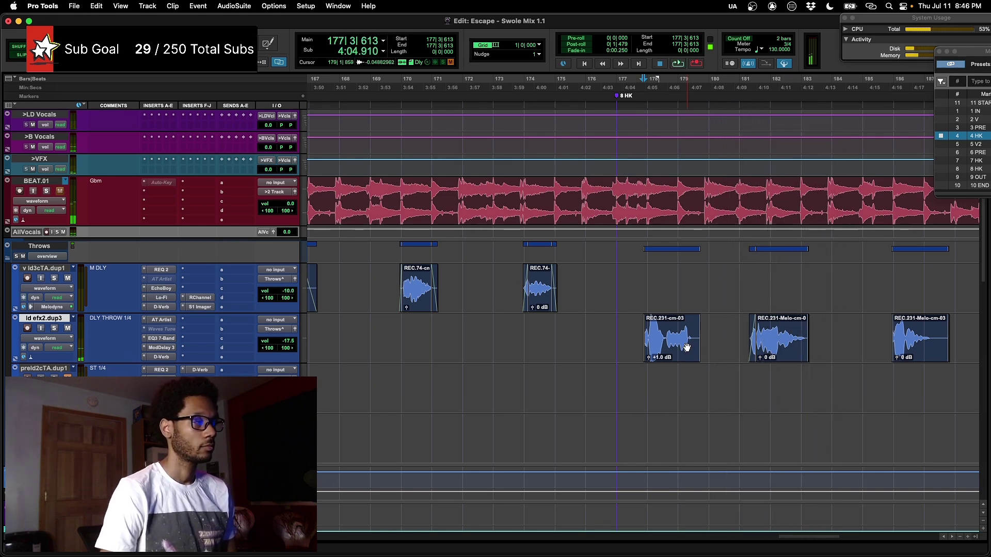
# - Select across the throw tracks at bar 176 and reduce the M DLY, DLY THROW 1/4, ST 1/4 and PING PONG track heights
pyautogui.press('r')
pyautogui.moveTo(613, 279); pyautogui.dragTo(610, 466)
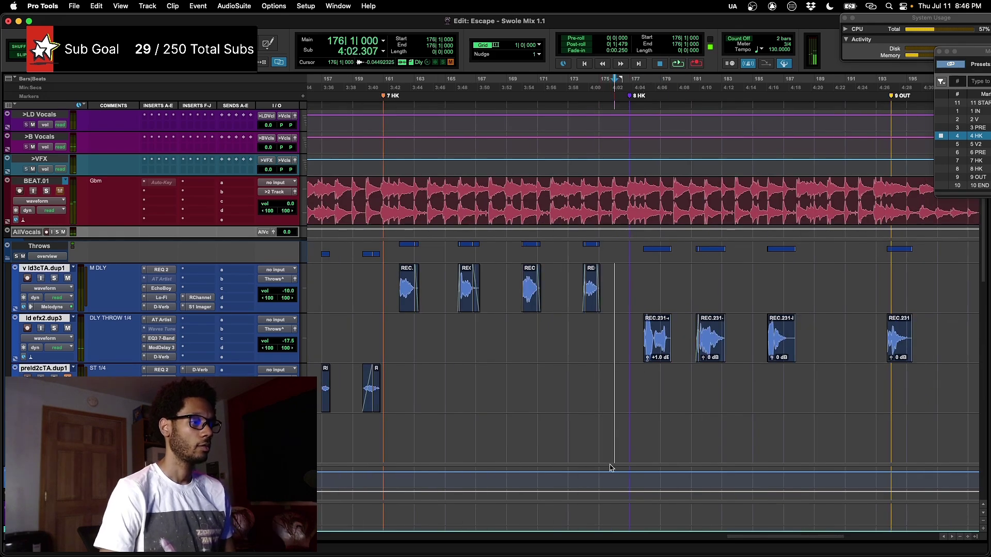
pyautogui.hotkey('ctrl', 'Down')
pyautogui.press('r')
pyautogui.press('r')
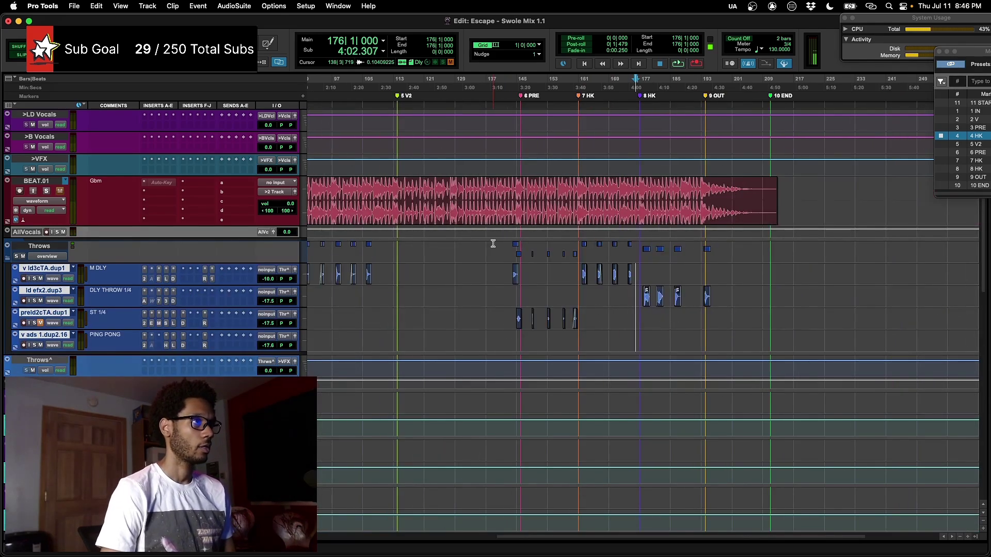
# - Show the mixer during the 4 HK hook, open the Studer A800 on the >Vocals bus and move its window clear of the inserts
pyautogui.hotkey('ctrl', '=')
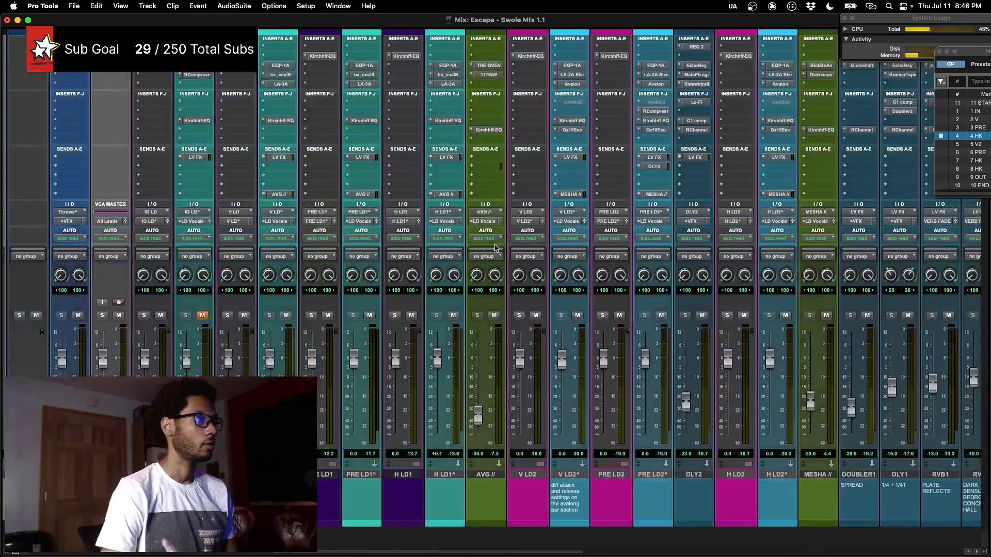
pyautogui.hscroll(-15, 494, 248)
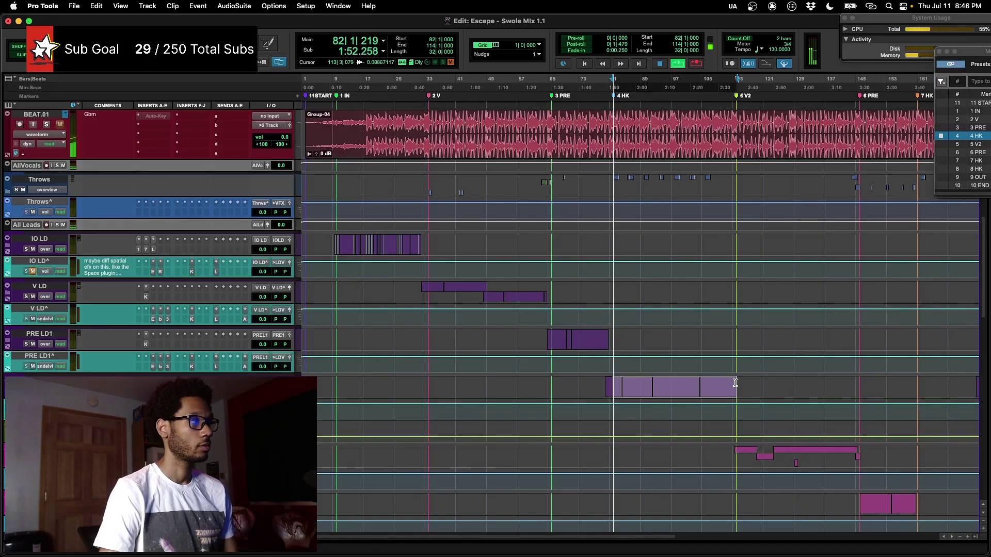
pyautogui.press('super+equal')
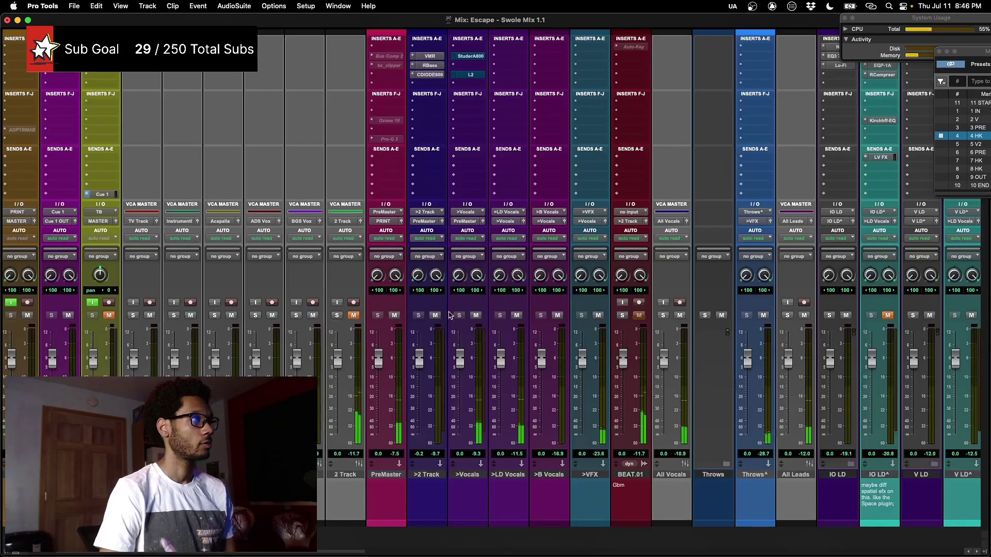
pyautogui.click(471, 56)
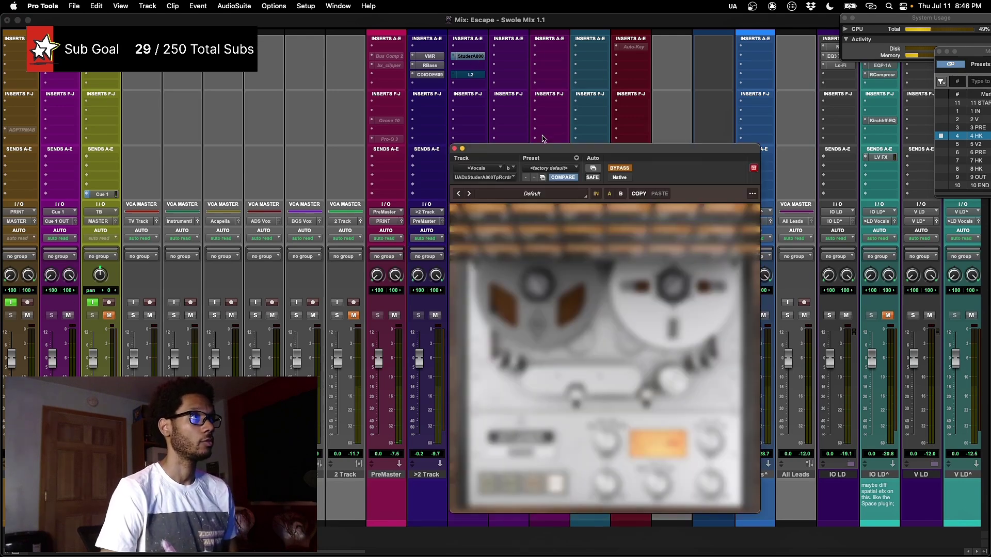
pyautogui.moveTo(550, 154); pyautogui.dragTo(613, 79)
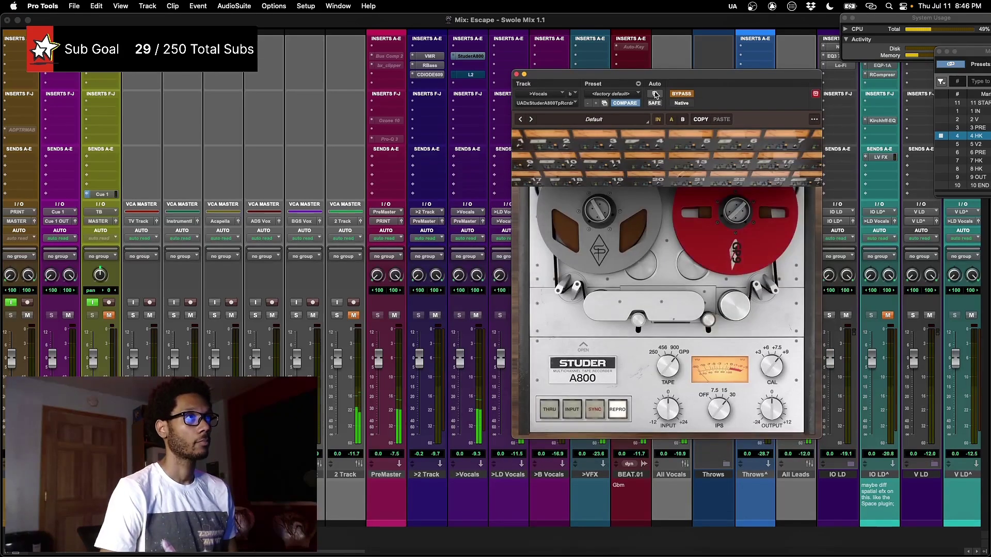
# - Compare the >Vocals bus with the Studer A800 active and bypassed during the 4 HK hook, ending with the plug-in active
pyautogui.click(680, 94)
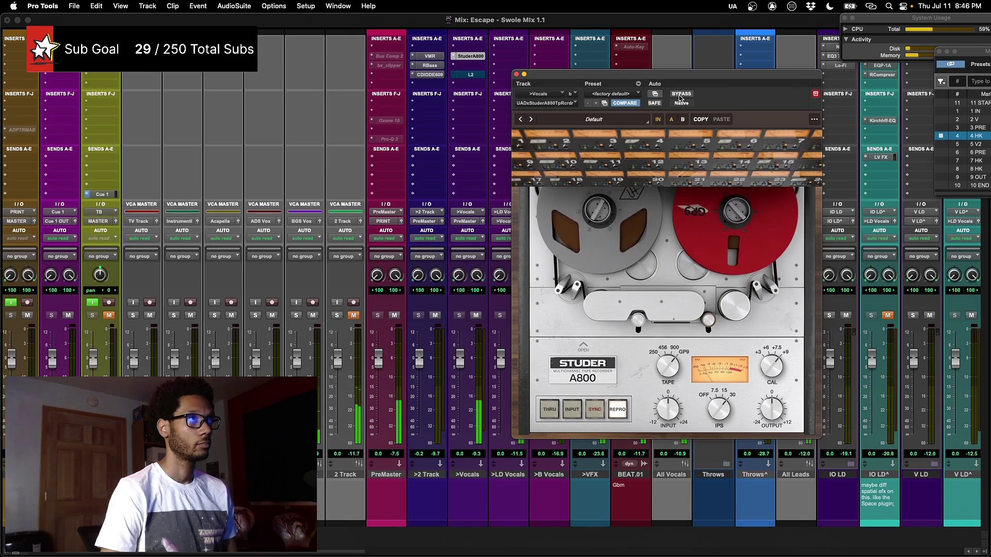
pyautogui.click(679, 95)
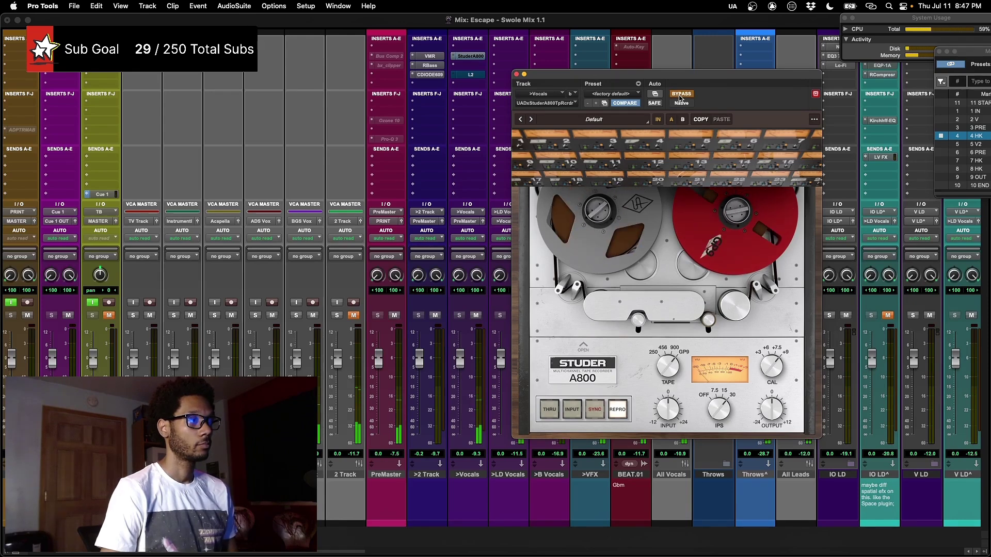
pyautogui.click(679, 95)
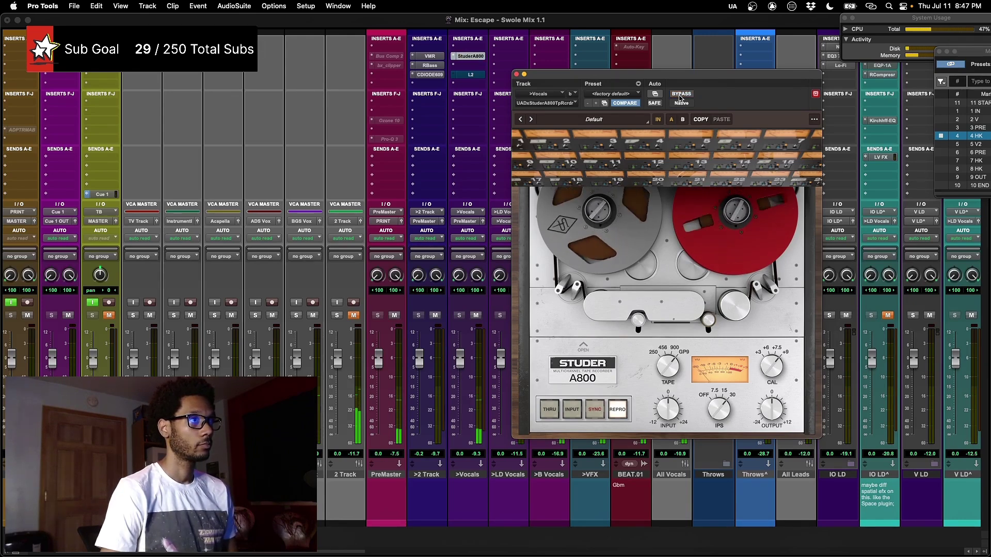
pyautogui.click(679, 95)
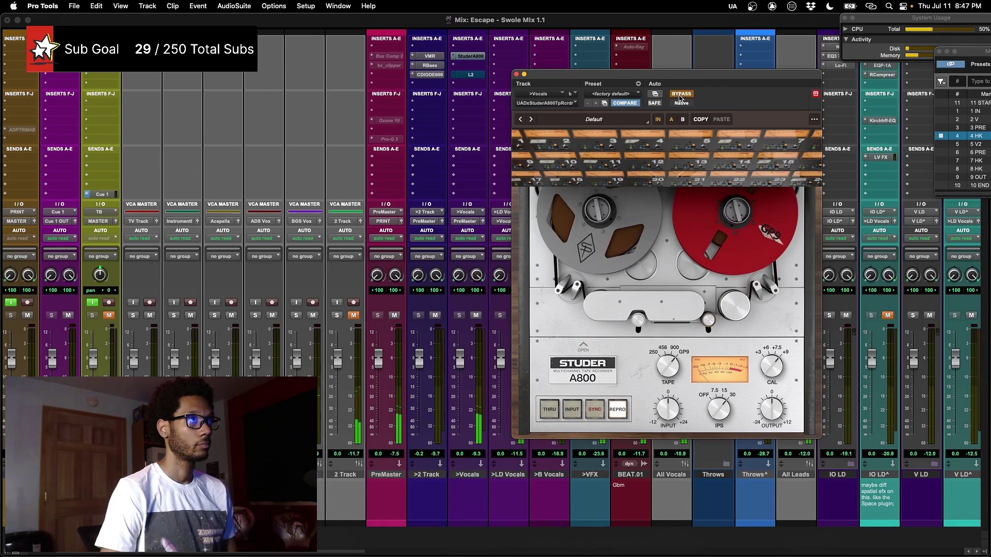
pyautogui.click(679, 95)
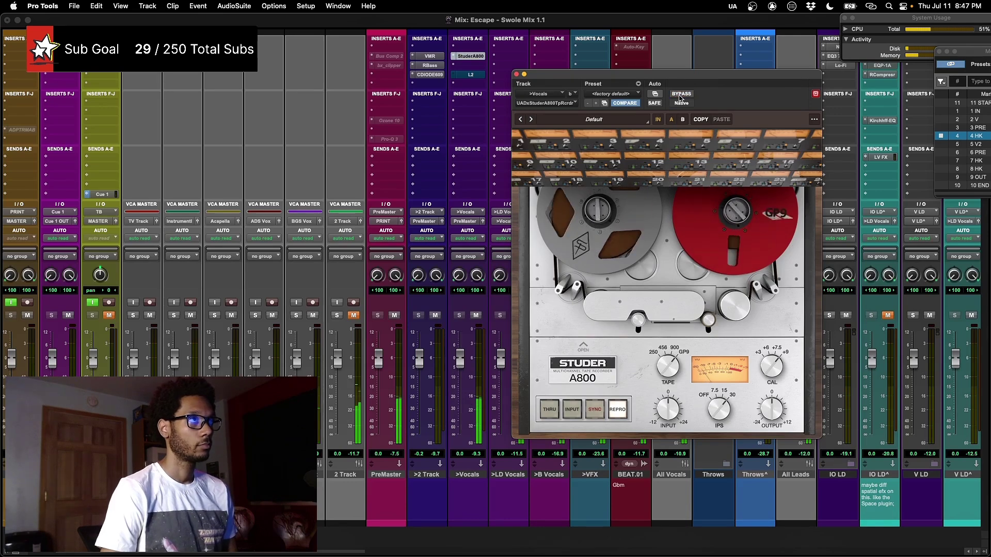
pyautogui.moveTo(682, 76); pyautogui.dragTo(677, 71)
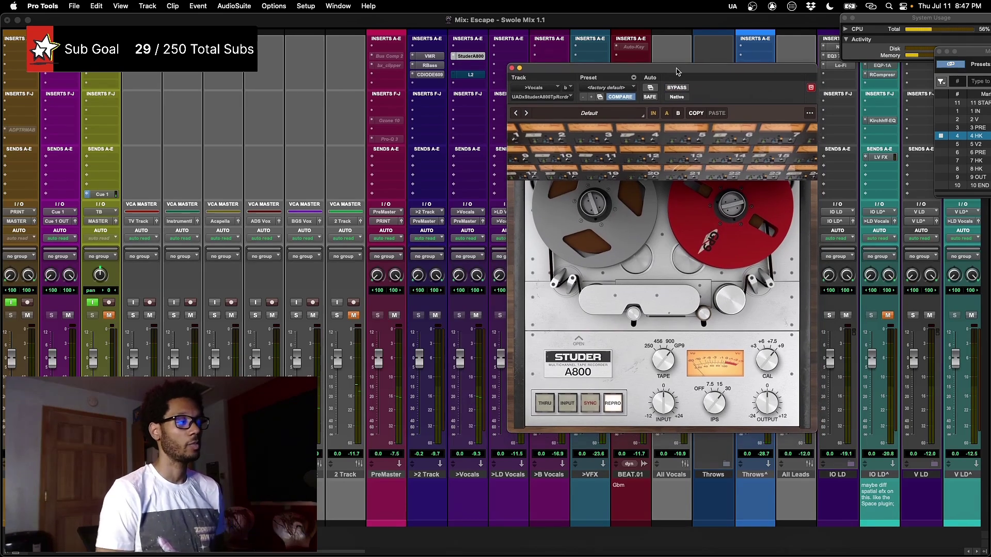
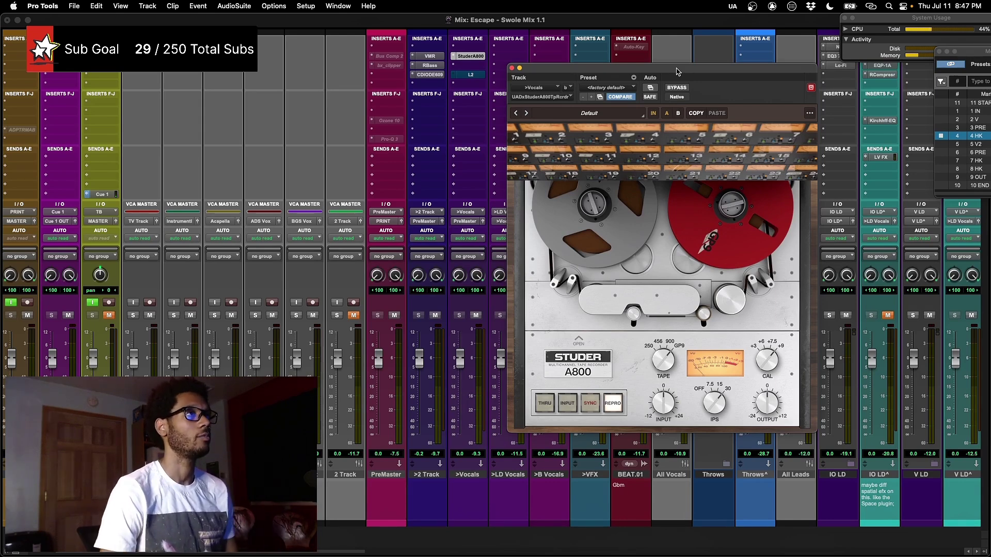
pyautogui.moveTo(669, 73); pyautogui.dragTo(675, 81)
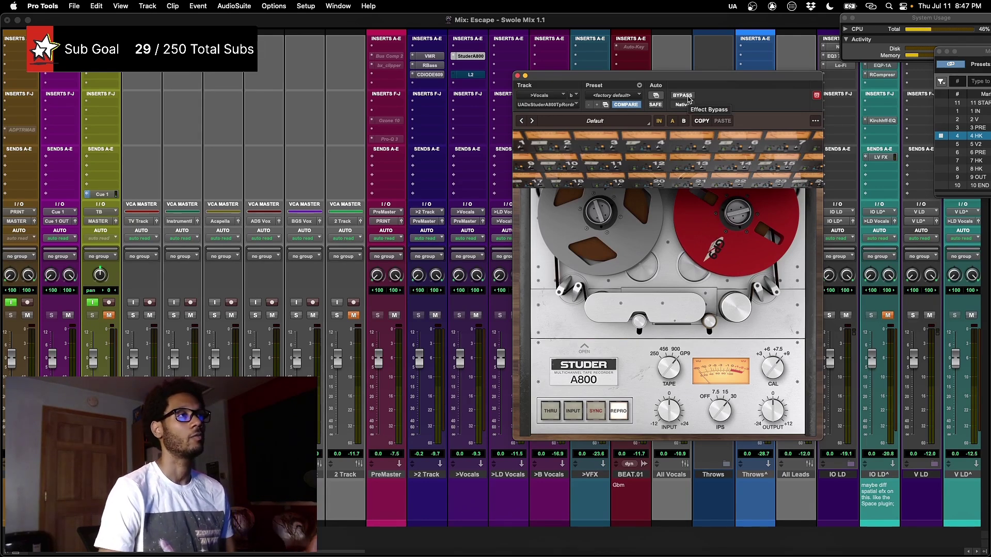
pyautogui.click(686, 97)
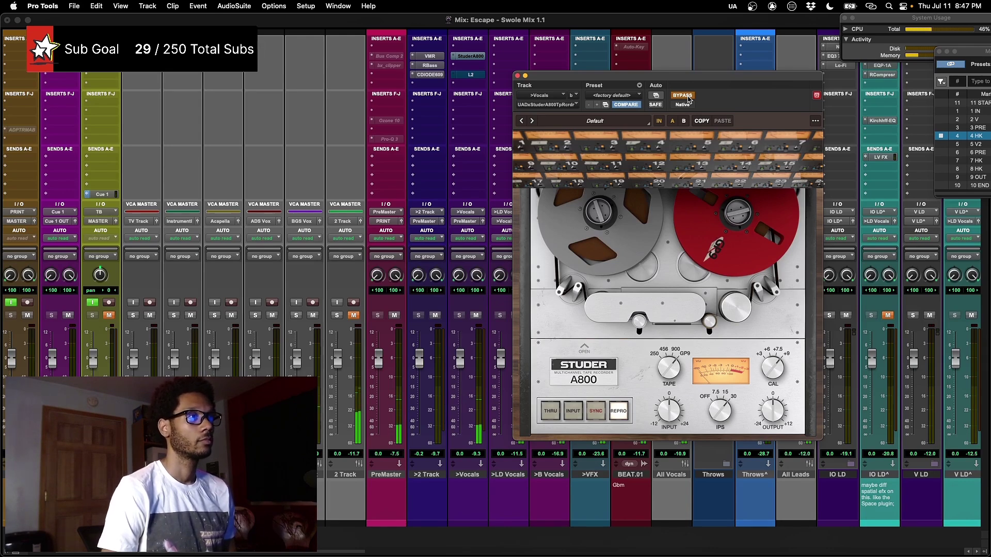
pyautogui.click(686, 97)
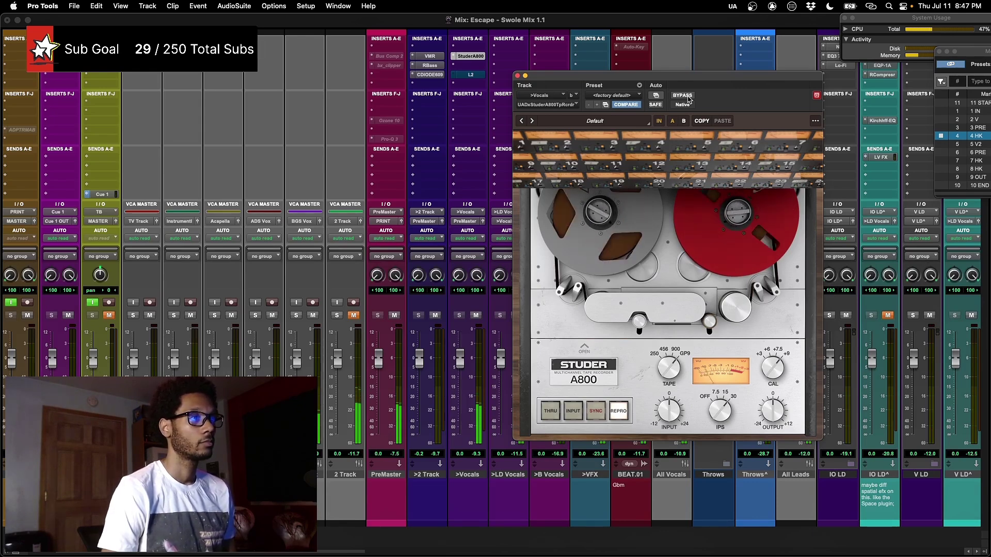
pyautogui.click(682, 96)
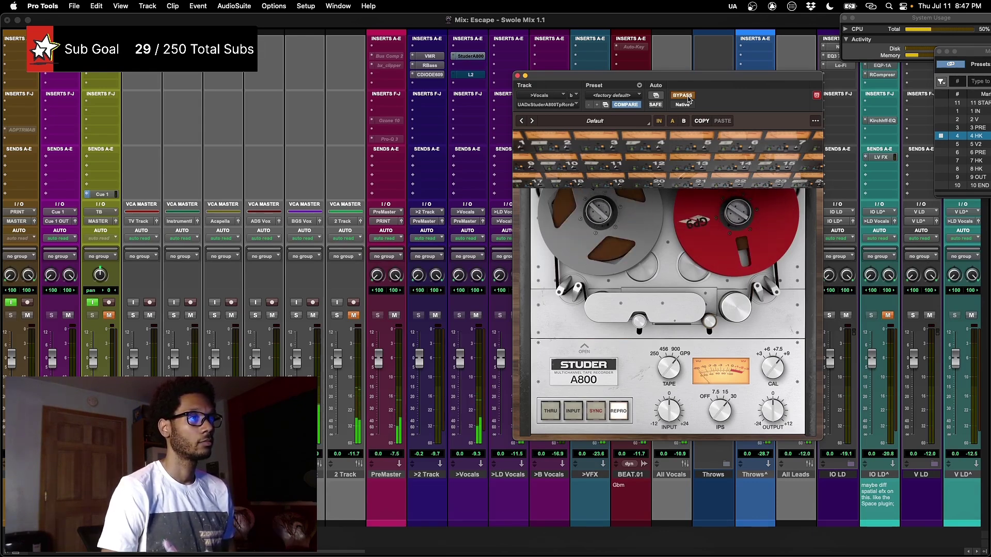
pyautogui.click(682, 96)
# - Recall the 5 V2 marker in the Edit window and return to the mixer
pyautogui.press('super+Tab')
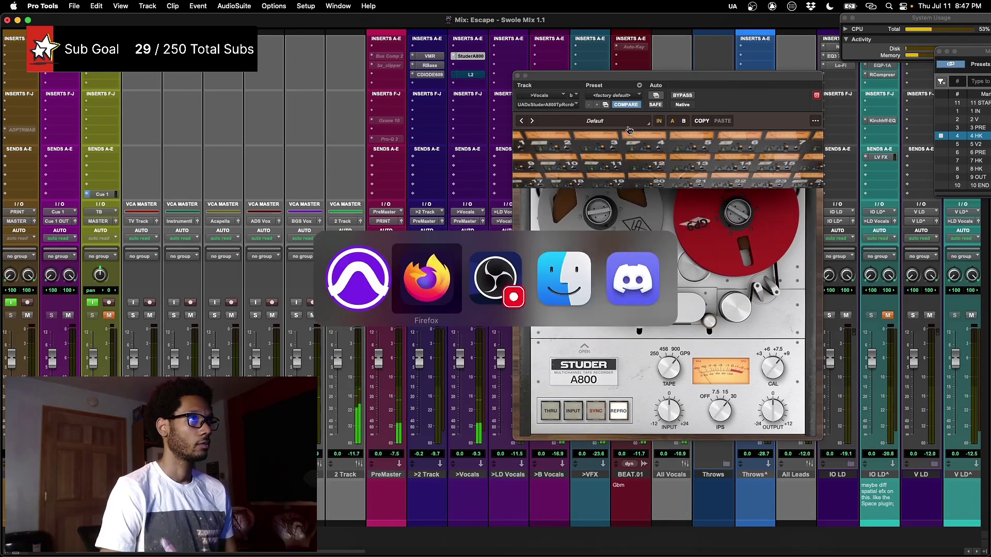
pyautogui.press('super+equal')
pyautogui.hscroll(3, 686, 163)
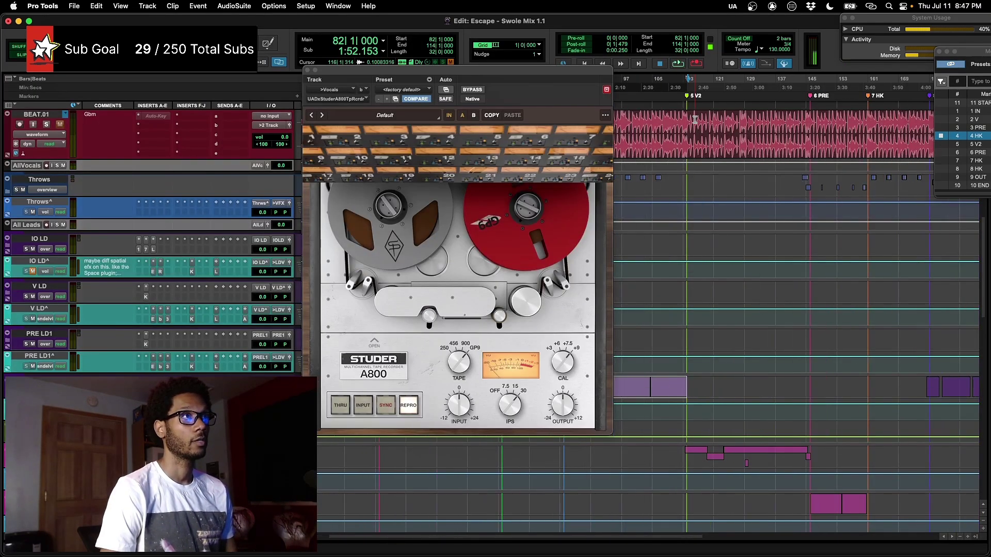
pyautogui.click(690, 96)
pyautogui.press('super+equal')
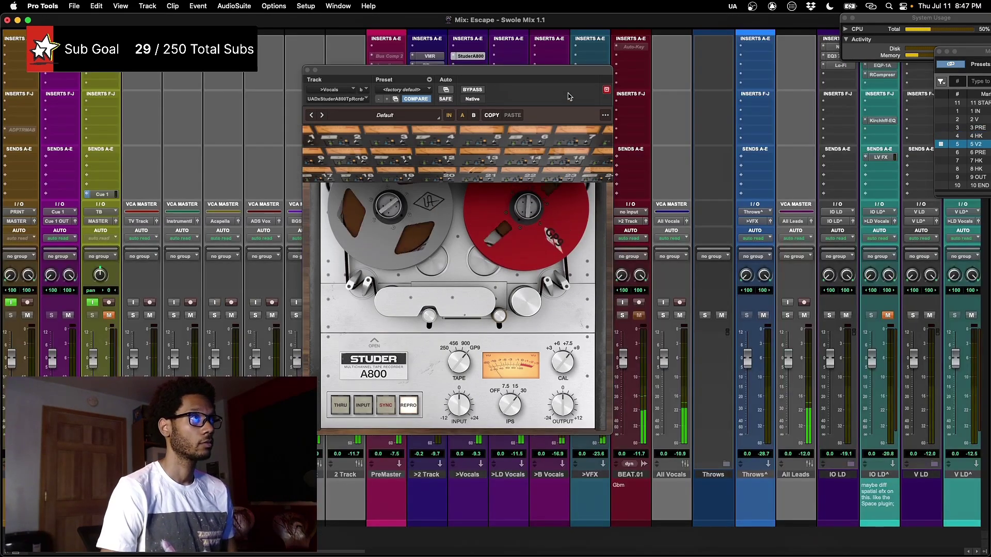
# - Move the Studer A800 window aside and toggle its bypass to compare the >Vocals bus sound in the second verse
pyautogui.moveTo(556, 70); pyautogui.dragTo(666, 89)
pyautogui.click(576, 116)
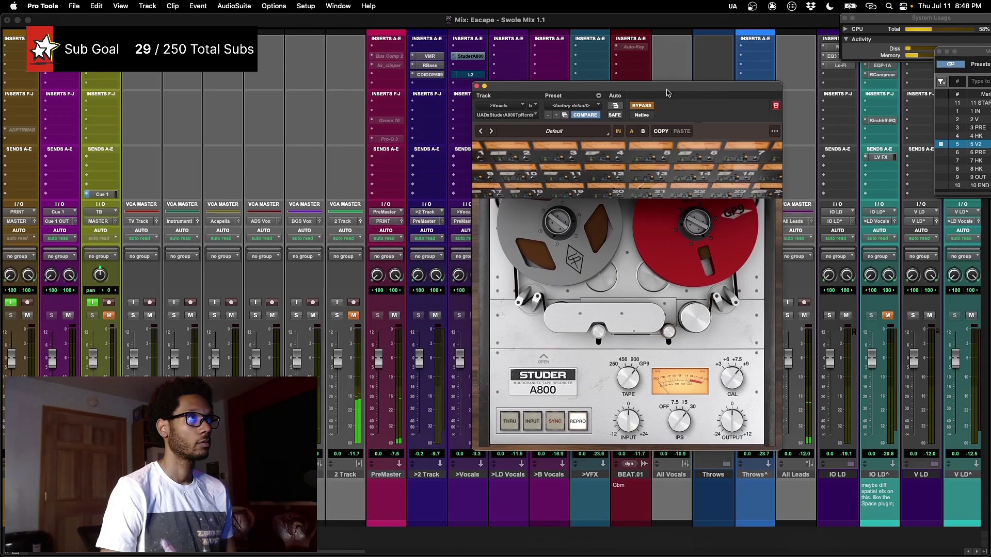
pyautogui.click(640, 106)
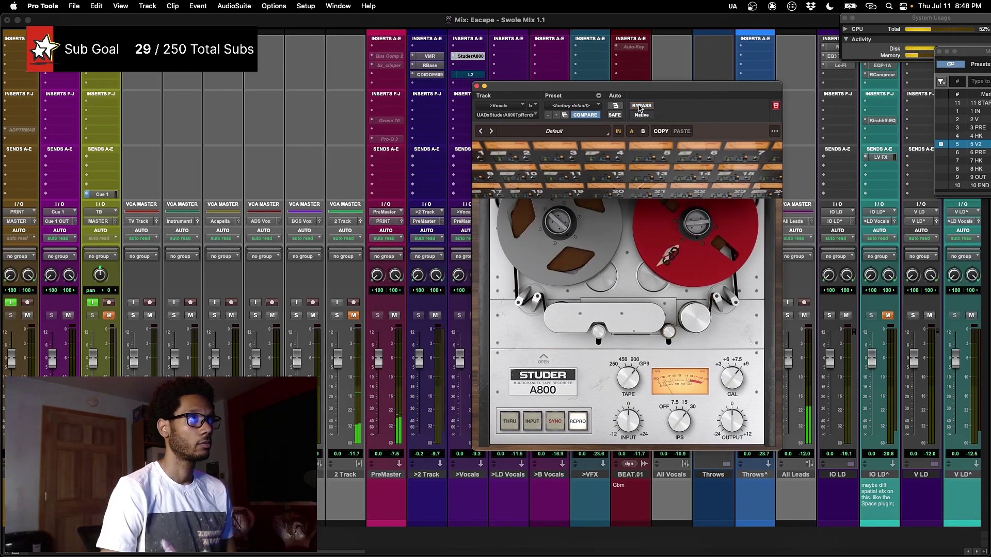
pyautogui.moveTo(648, 94); pyautogui.dragTo(679, 96)
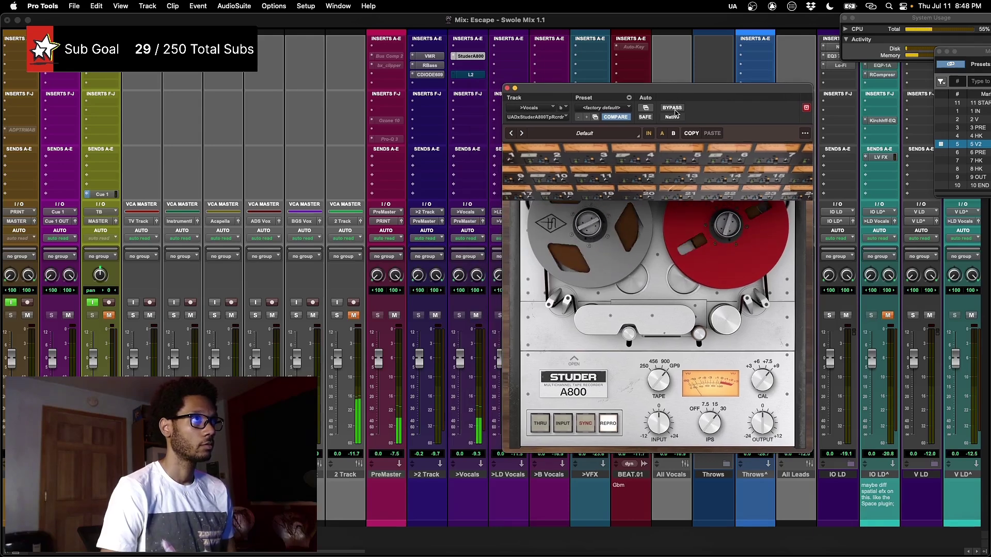
pyautogui.click(672, 109)
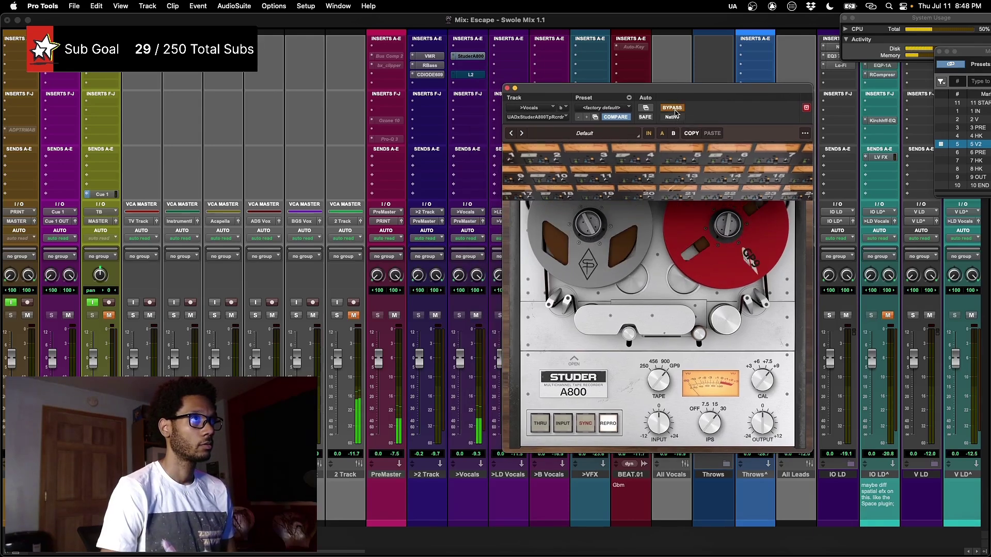
pyautogui.click(673, 109)
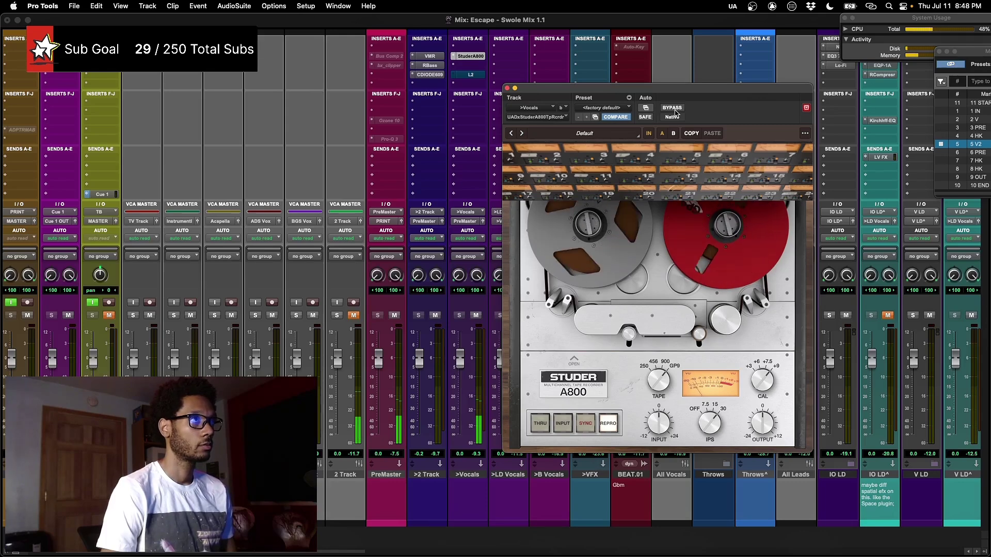
pyautogui.click(672, 108)
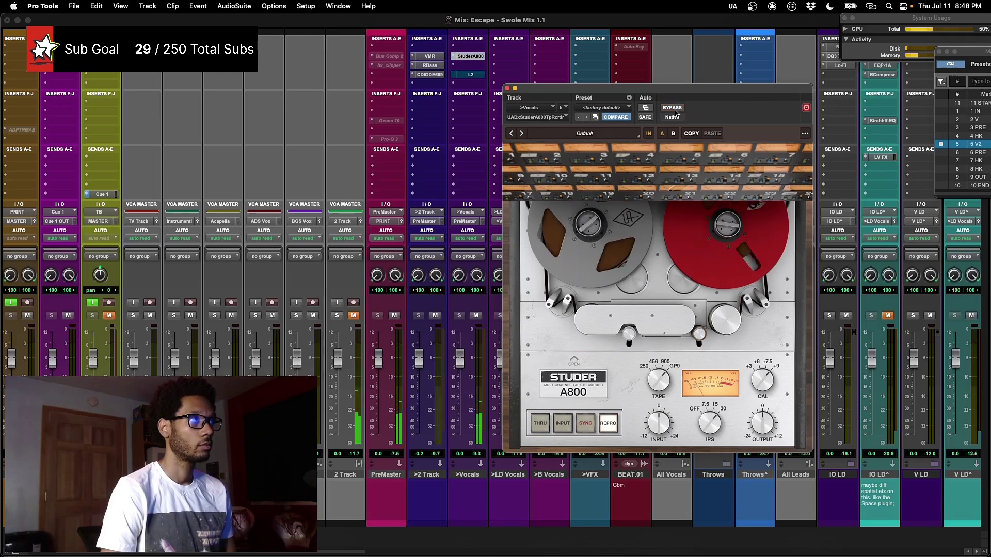
pyautogui.click(672, 107)
# - Open the L2 Ultramaximizer on the >Vocals bus and compare it active and bypassed while the second verse plays
pyautogui.click(466, 75)
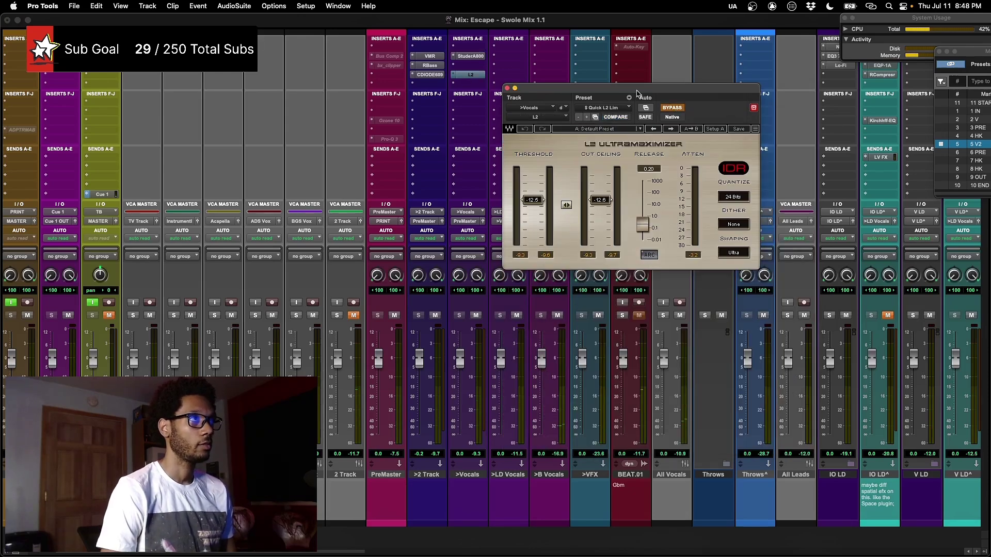
pyautogui.moveTo(637, 94); pyautogui.dragTo(643, 105)
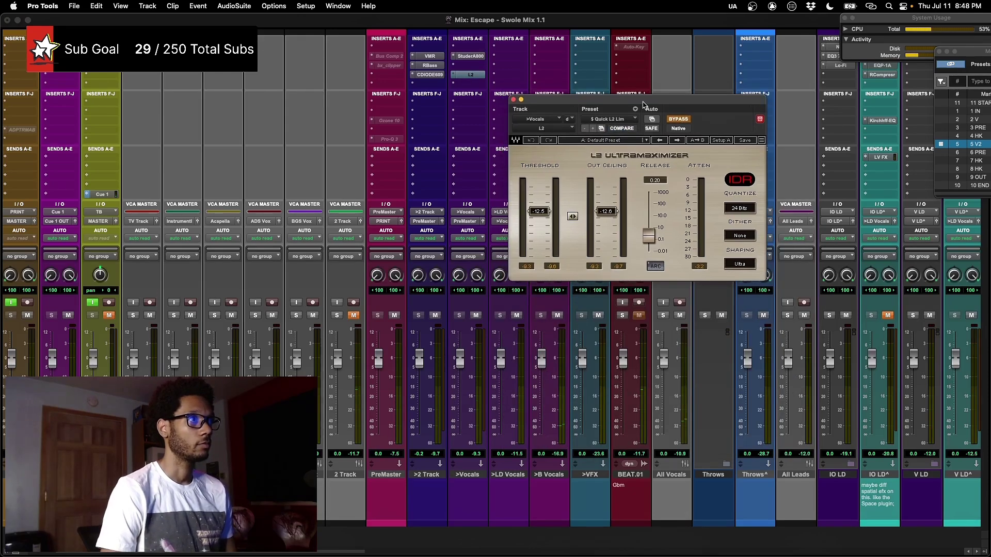
pyautogui.press('space')
pyautogui.click(678, 119)
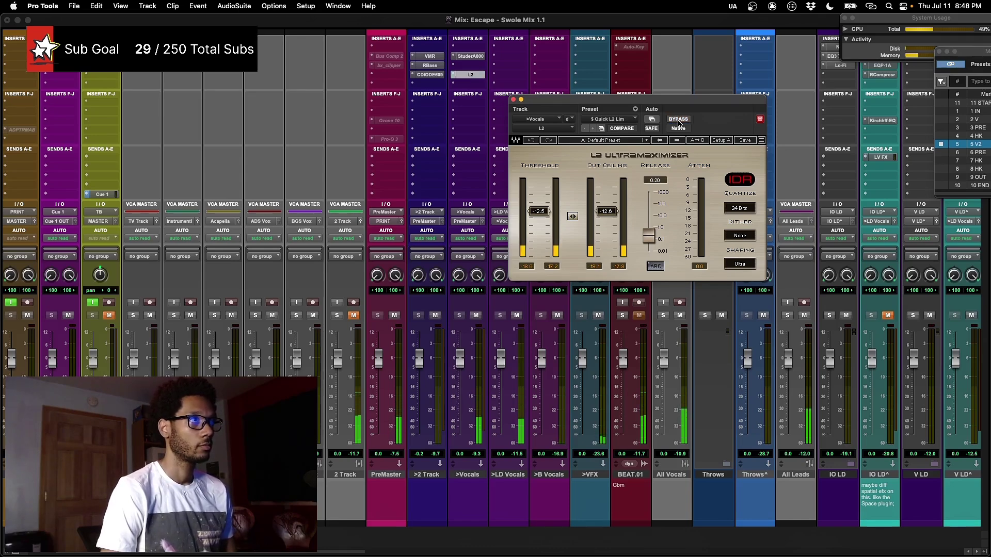
pyautogui.click(678, 122)
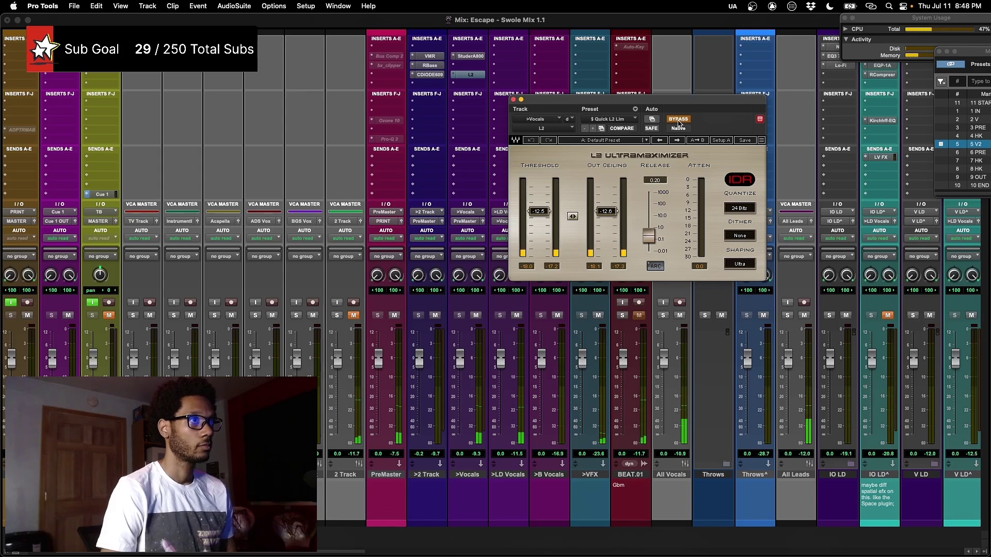
pyautogui.click(679, 120)
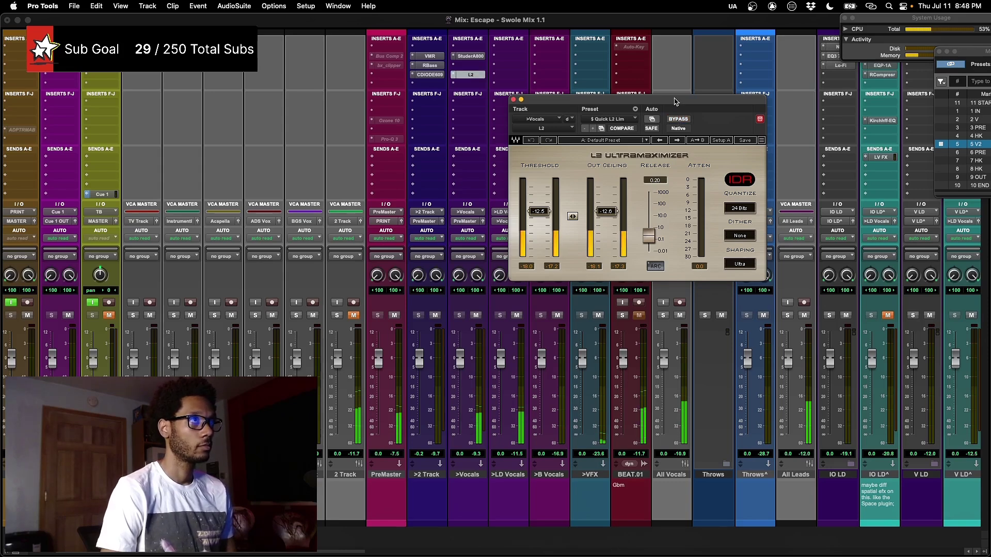
# - Compare the >Vocals bus with the L2 bypassed and active, ending active, and close the plug-in after rechecking its settings
pyautogui.moveTo(675, 101); pyautogui.dragTo(693, 122)
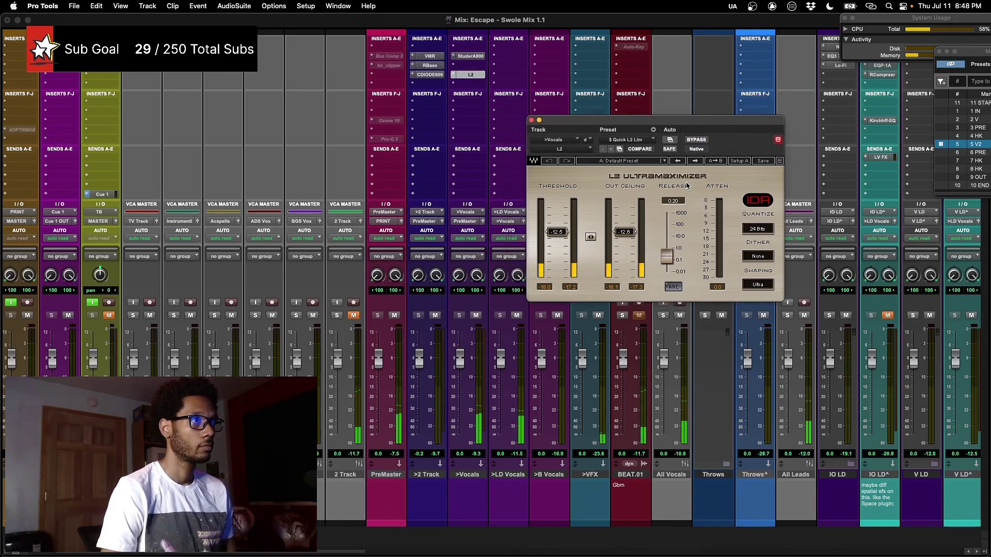
pyautogui.click(697, 140)
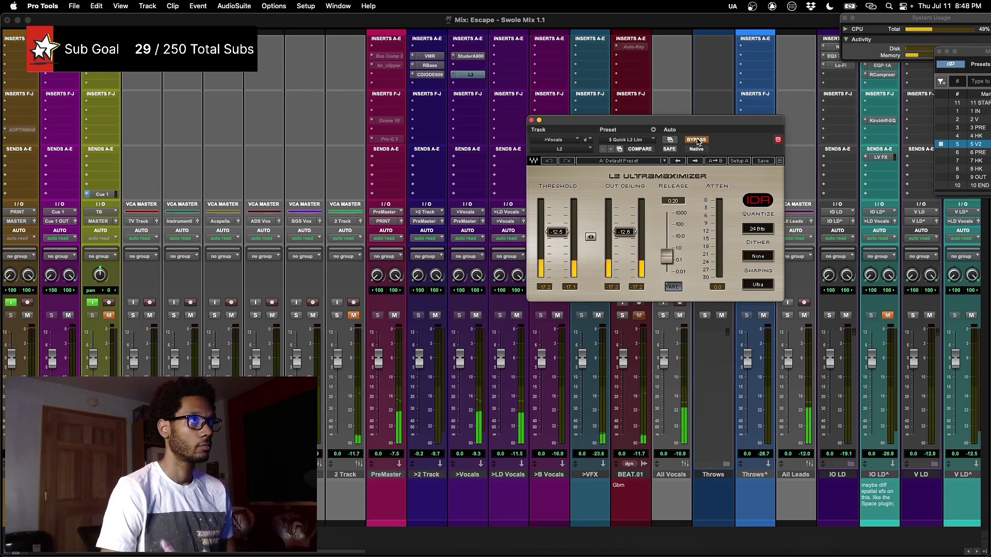
pyautogui.click(697, 140)
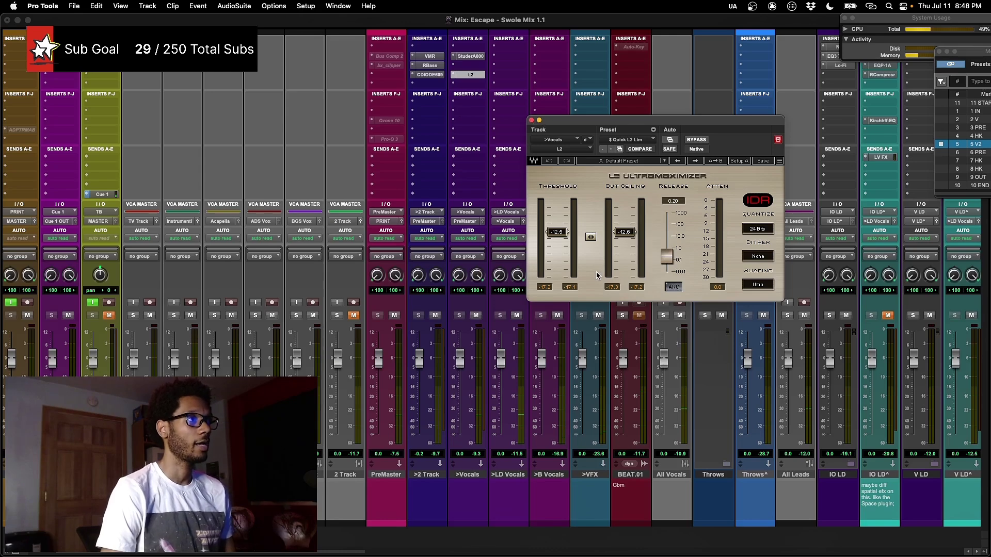
pyautogui.click(531, 120)
pyautogui.hscroll(-3, 430, 84)
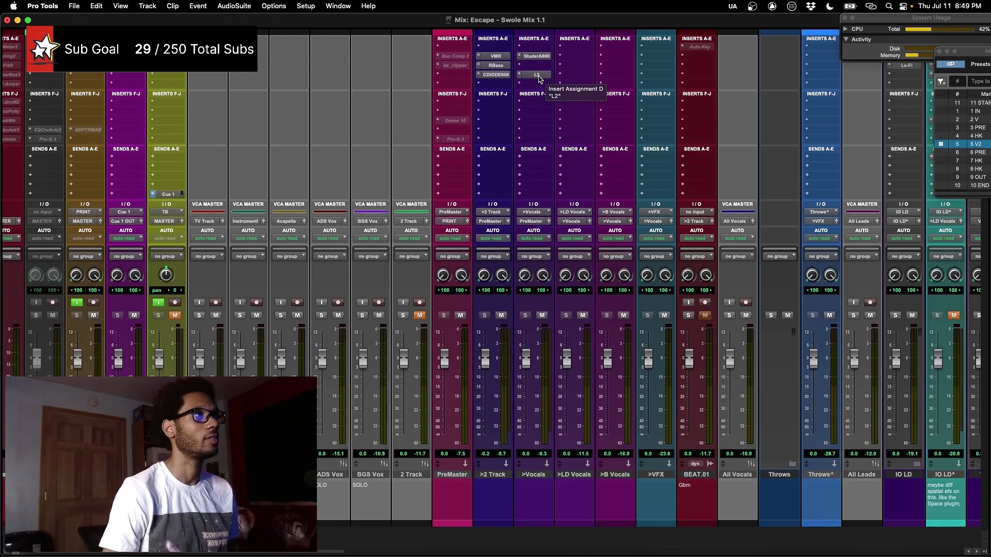
pyautogui.click(537, 76)
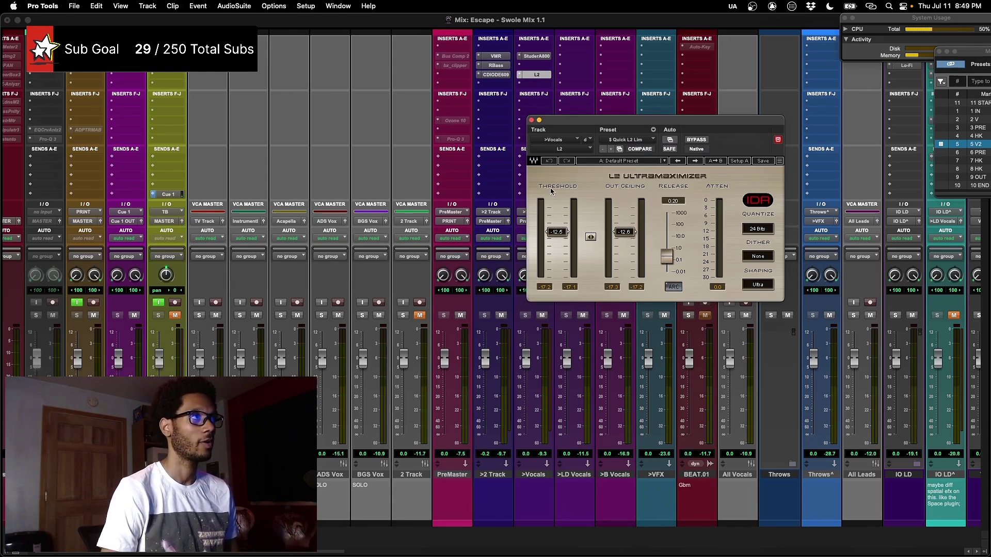
pyautogui.click(538, 121)
# - Open the Virtual Mix Rack on the >2 Track bus and check the High Lift and Low Lift amounts on the Custom Series Lift module
pyautogui.click(495, 56)
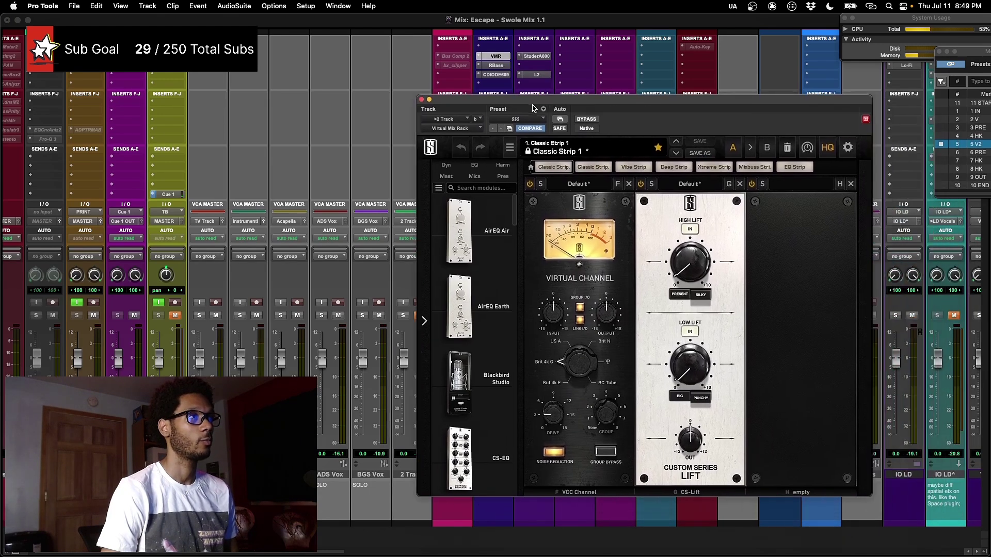
pyautogui.moveTo(500, 103); pyautogui.dragTo(467, 99)
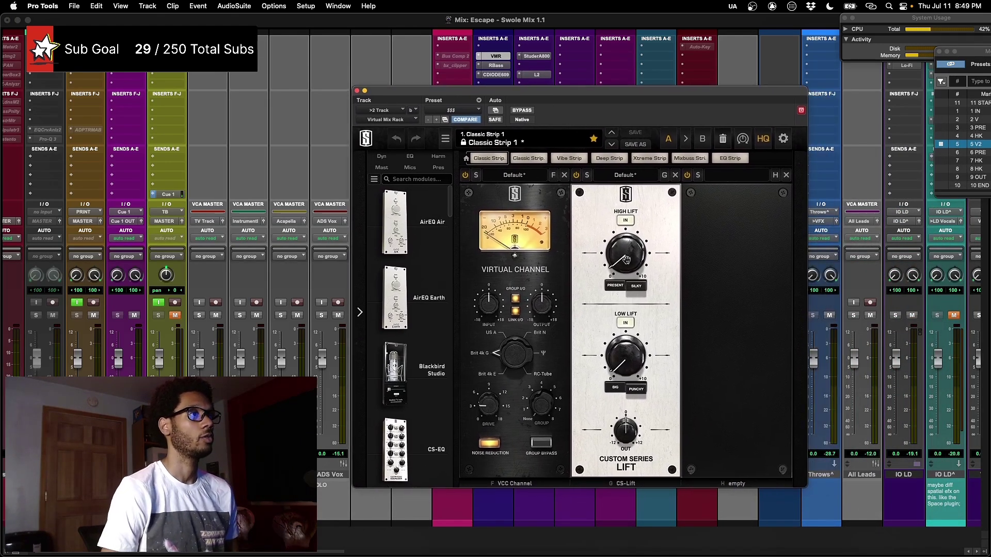
pyautogui.moveTo(624, 259)
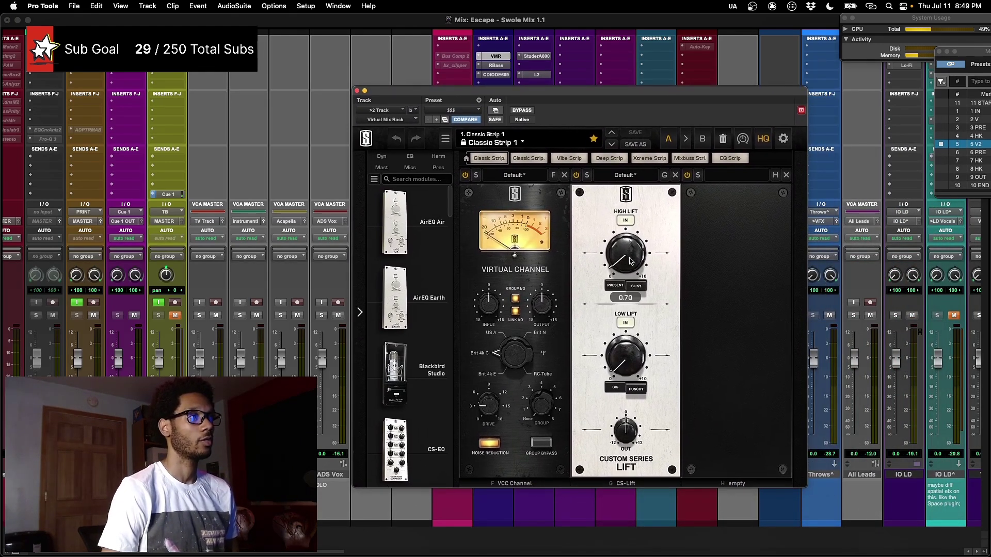
pyautogui.moveTo(622, 357)
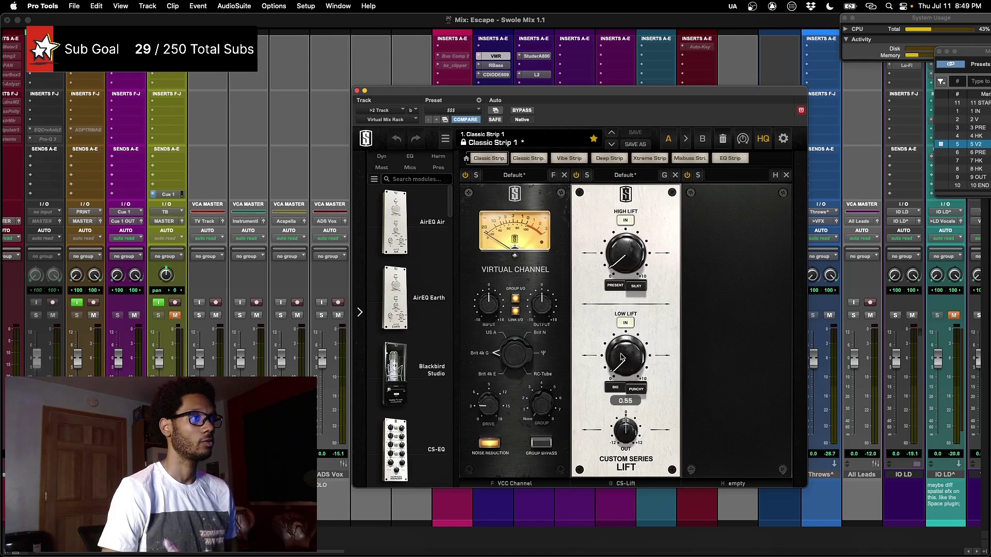
# - Bypass RBass and CDIODE609 on the >2 Track bus and solo the 2 Track VCA, moving the Virtual Mix Rack window aside
pyautogui.keyDown('super'); pyautogui.click(493, 67); pyautogui.keyUp('super')
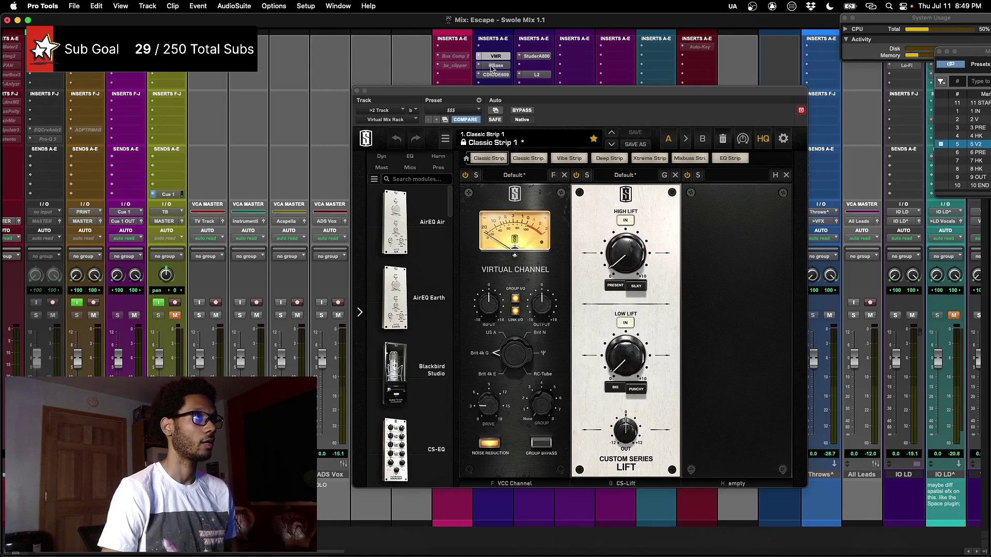
pyautogui.keyDown('super'); pyautogui.click(493, 74); pyautogui.keyUp('super')
pyautogui.moveTo(490, 93); pyautogui.dragTo(802, 101)
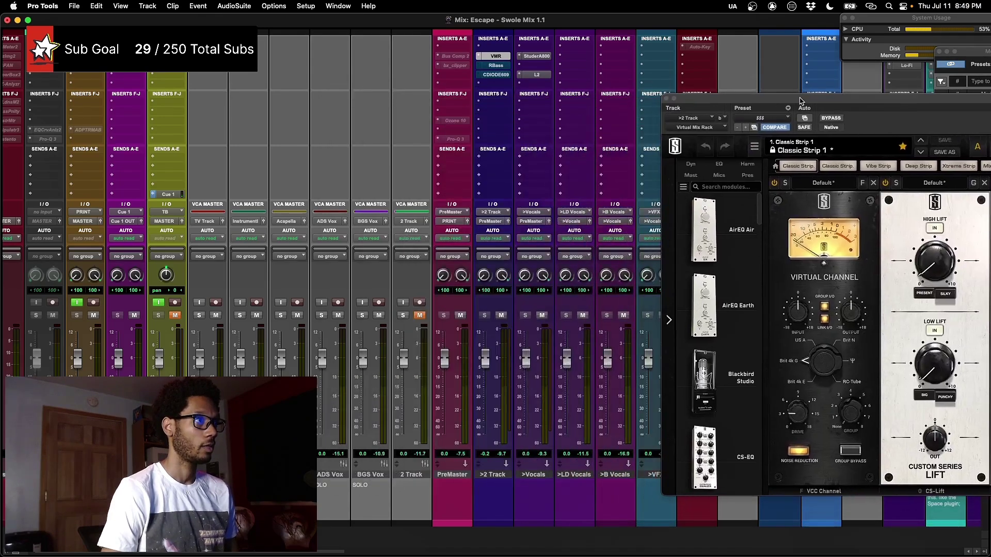
pyautogui.hscroll(1, 463, 314)
pyautogui.hscroll(1, 462, 314)
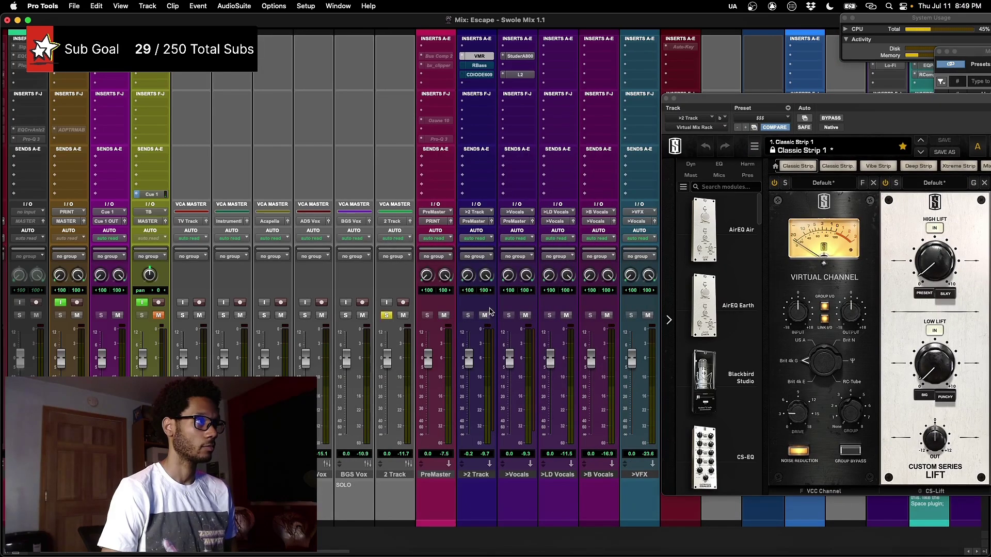
# - Compare the soloed 2 Track with the Virtual Mix Rack bypassed and active several times, ending with the plug-in active
pyautogui.moveTo(733, 106); pyautogui.dragTo(372, 121)
pyautogui.click(470, 133)
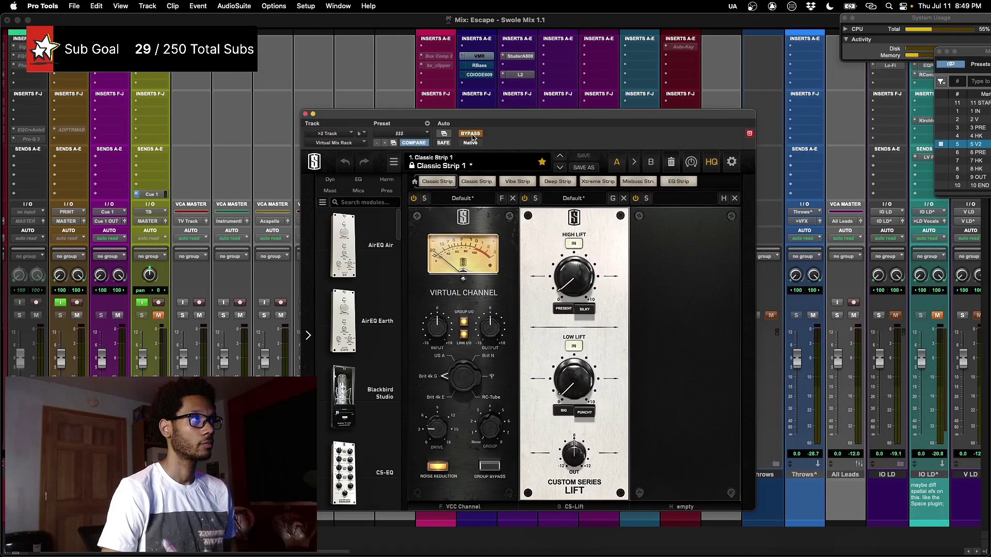
pyautogui.moveTo(485, 118); pyautogui.dragTo(487, 112)
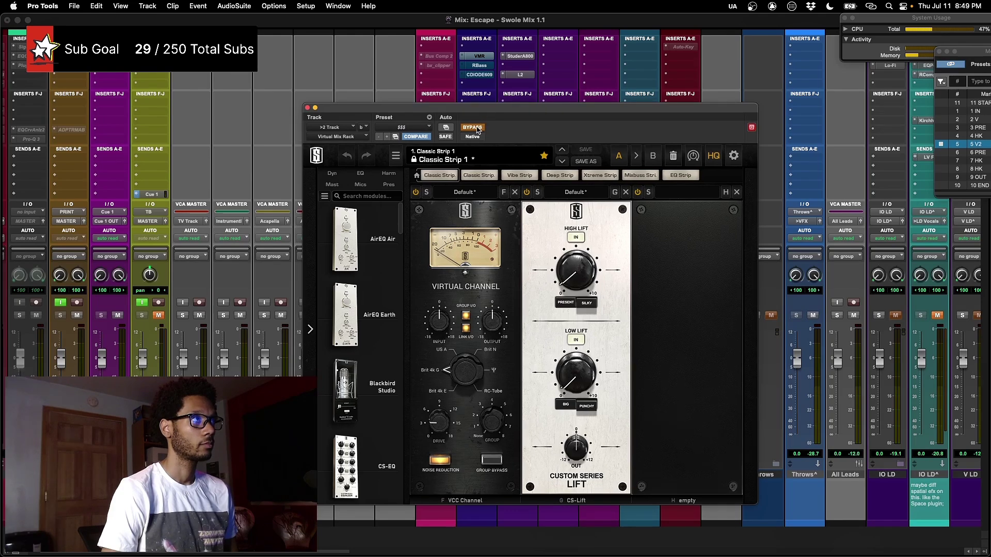
pyautogui.click(472, 128)
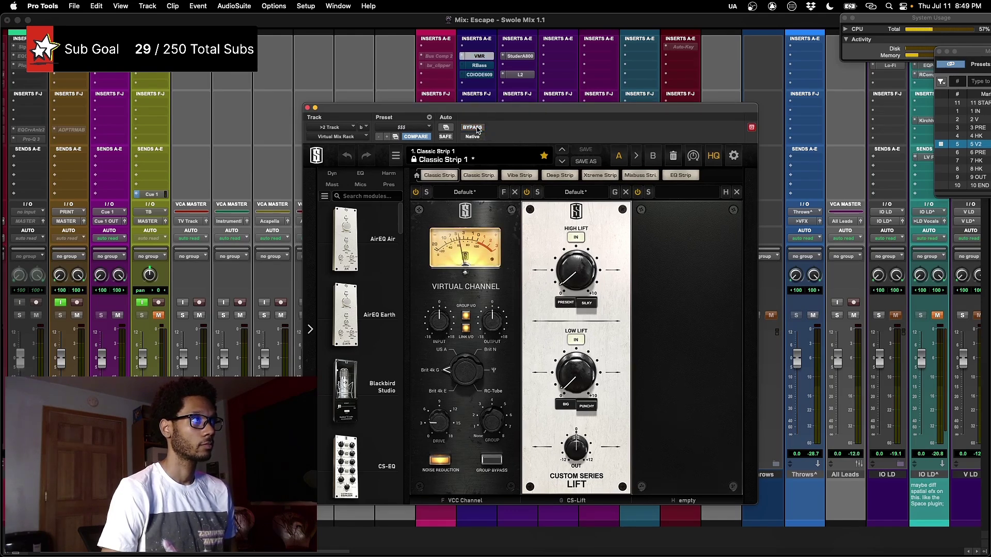
pyautogui.click(477, 129)
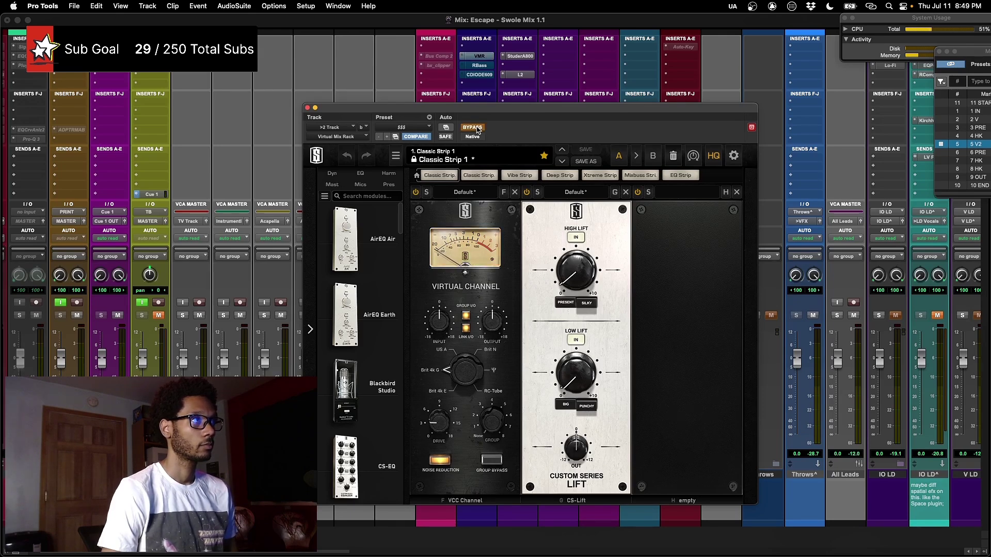
pyautogui.click(477, 129)
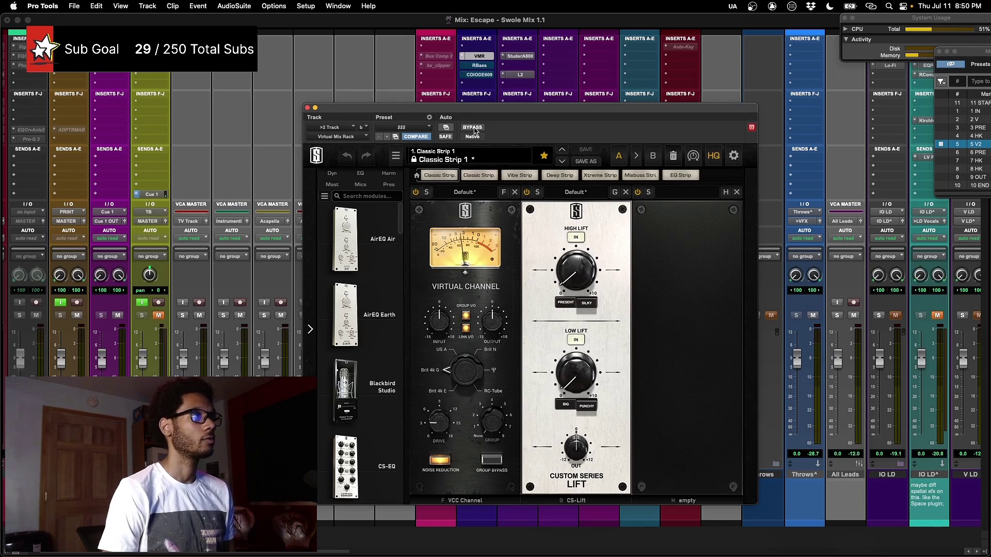
pyautogui.click(473, 128)
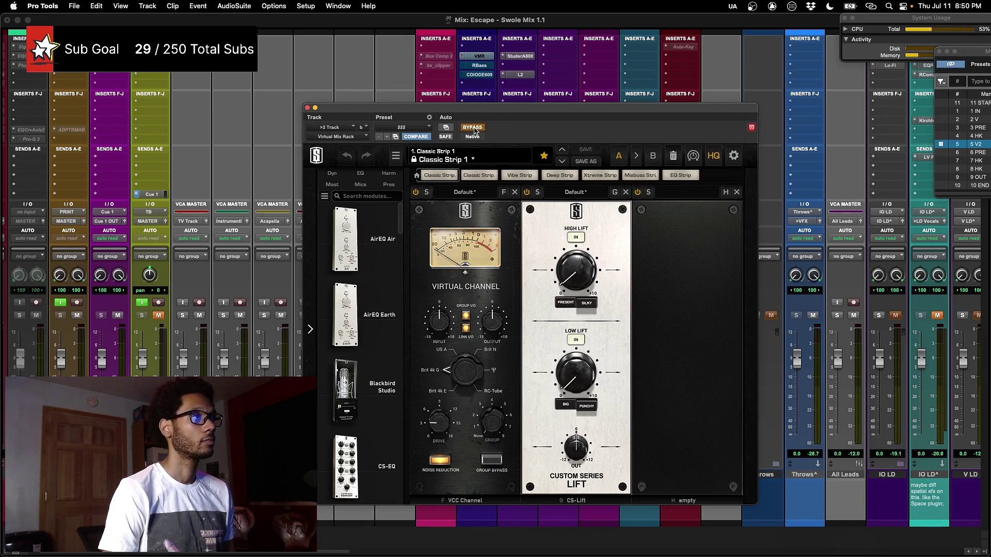
pyautogui.click(473, 128)
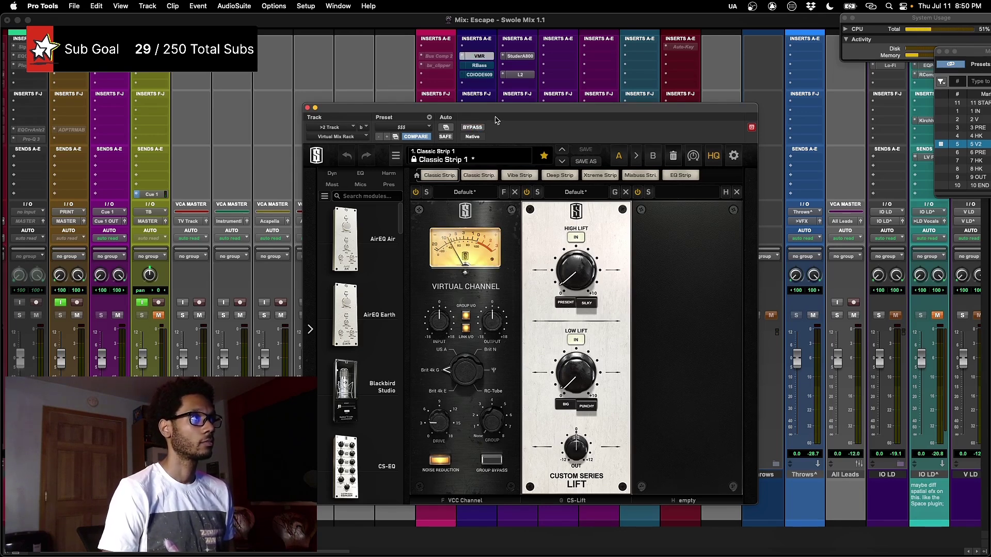
pyautogui.moveTo(506, 112); pyautogui.dragTo(519, 114)
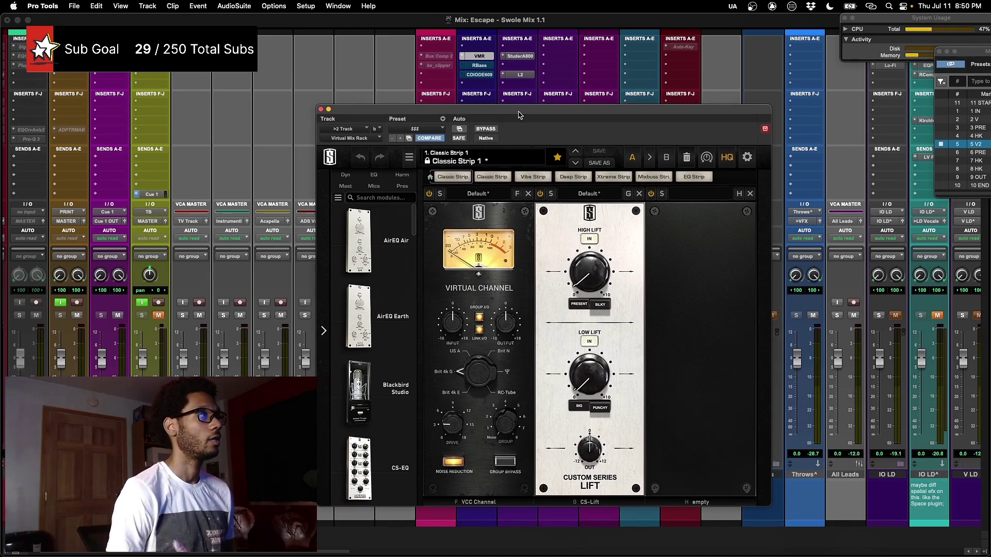
# - Open RBass on the >2 Track bus and compare the beat with it active and bypassed, ending with it active
pyautogui.click(484, 65)
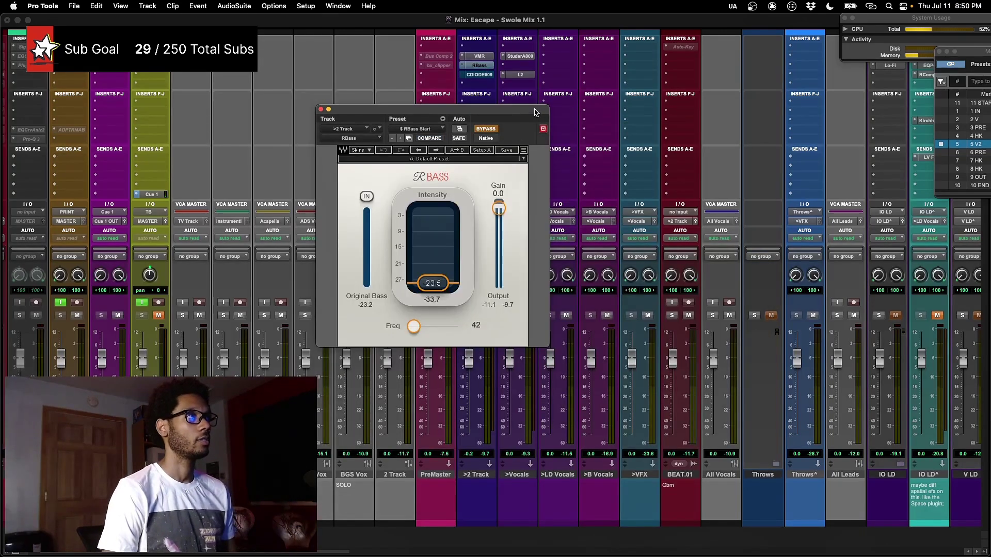
pyautogui.moveTo(535, 112); pyautogui.dragTo(597, 121)
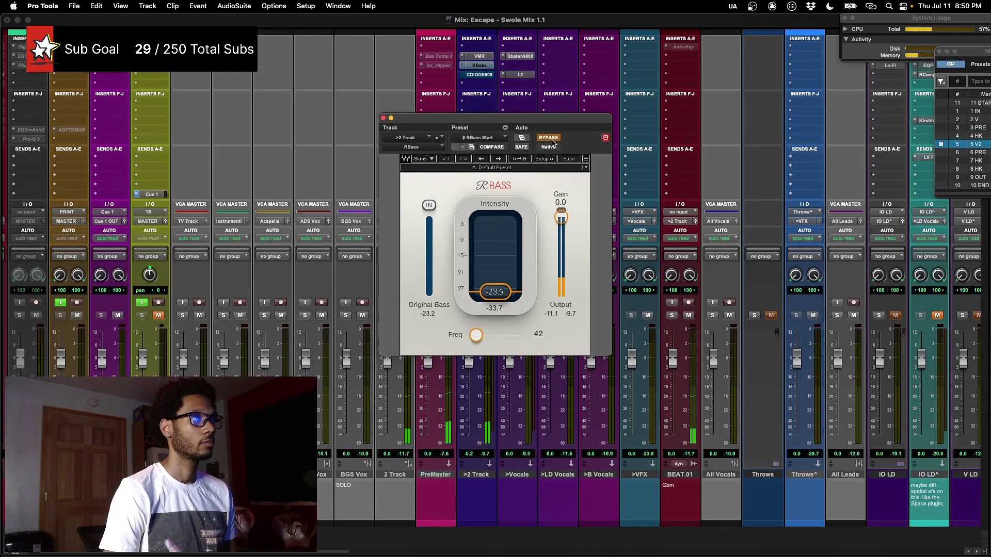
pyautogui.moveTo(553, 127); pyautogui.dragTo(586, 143)
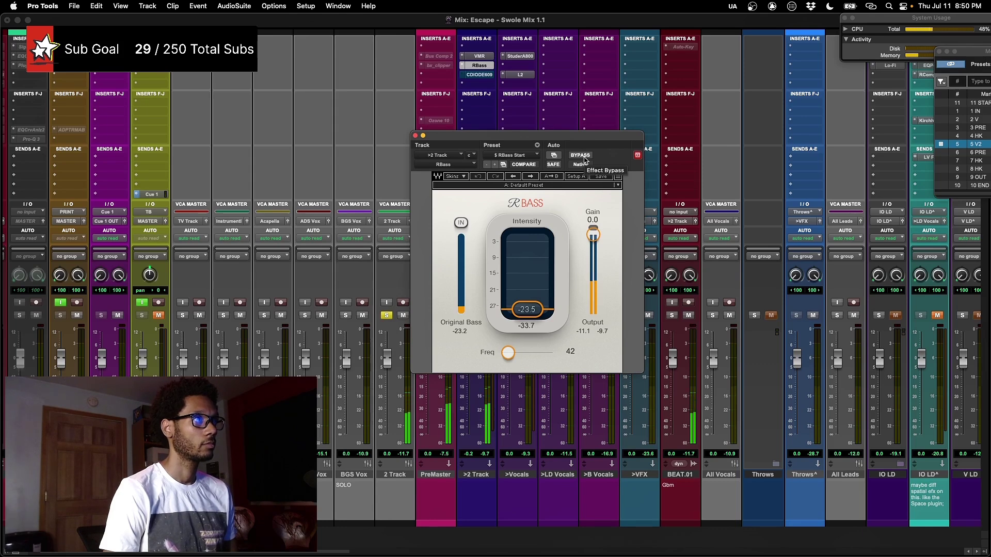
pyautogui.click(584, 158)
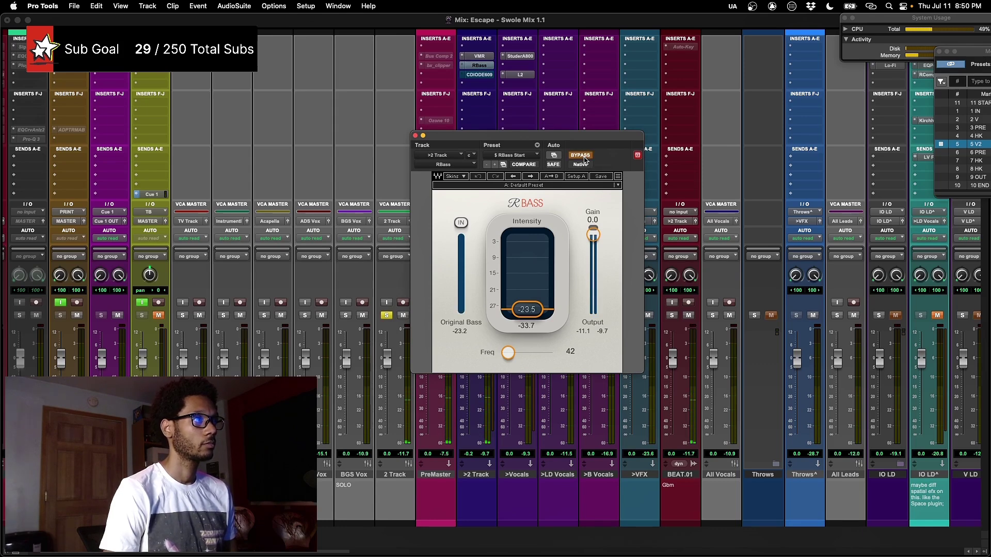
pyautogui.click(584, 158)
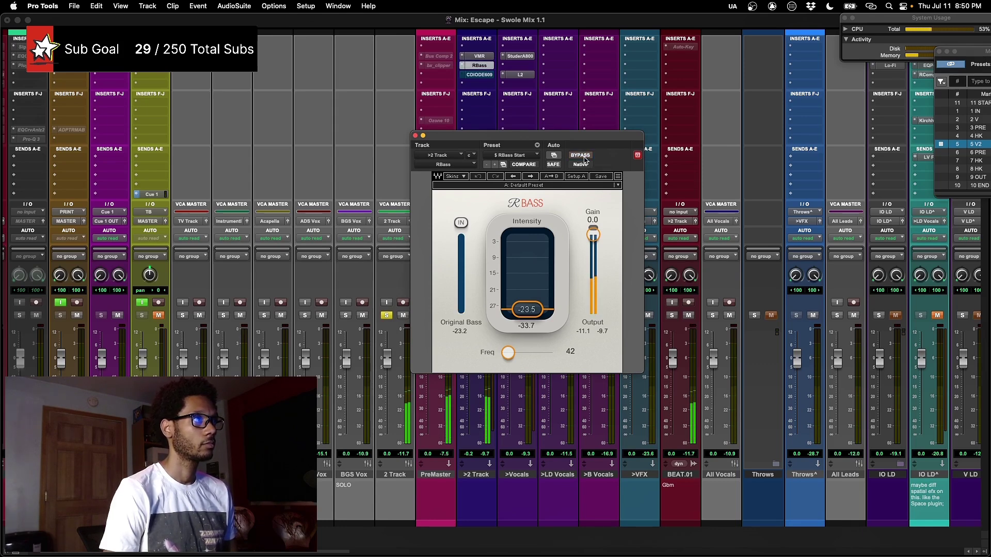
pyautogui.moveTo(571, 136); pyautogui.dragTo(608, 151)
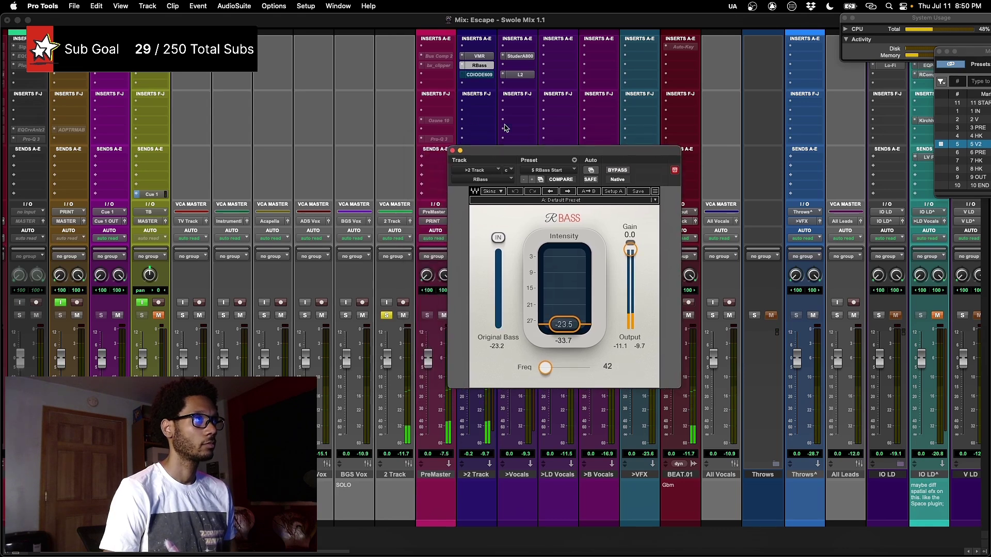
pyautogui.click(616, 171)
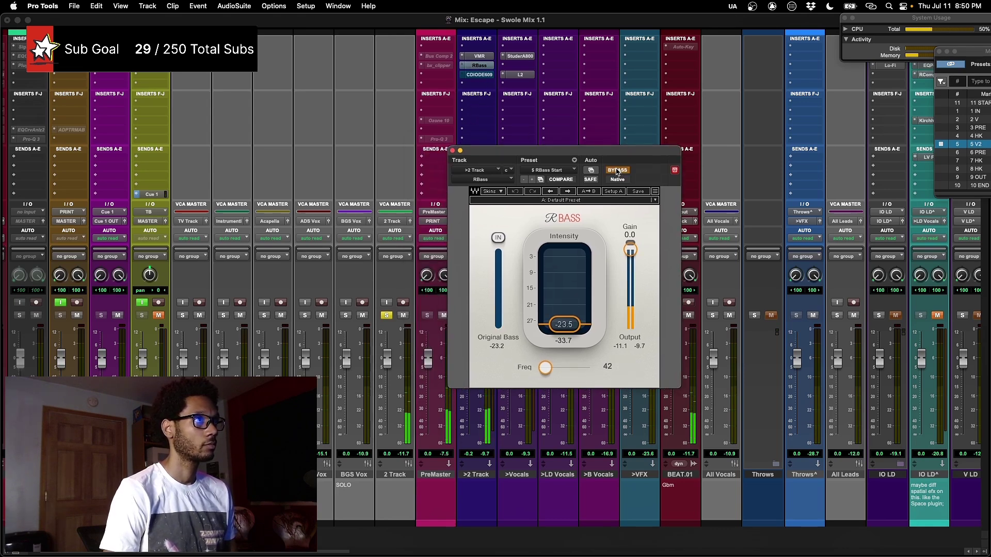
pyautogui.click(616, 171)
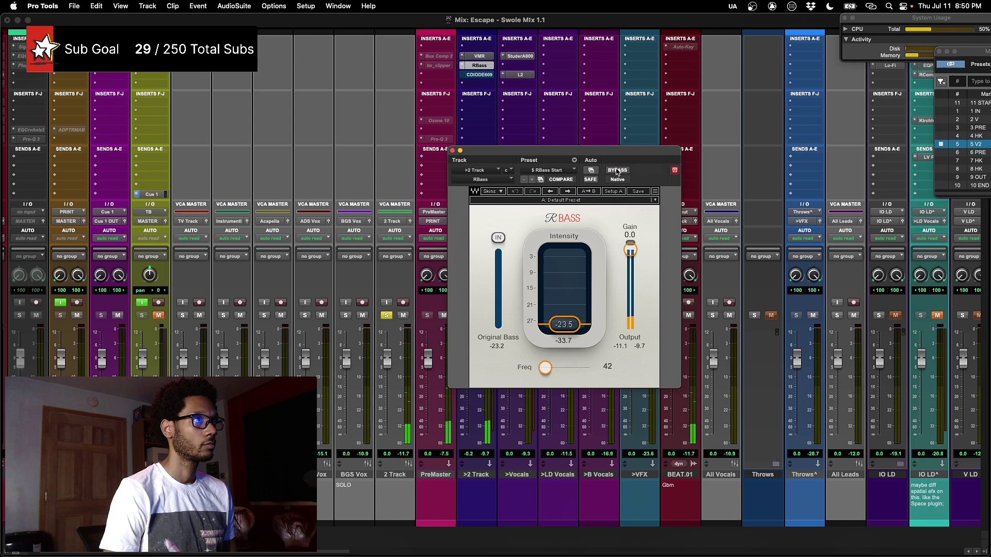
# - Open the Comp DIODE-609 on the >2 Track bus, compare it active and bypassed during playback, and close it while active
pyautogui.click(489, 78)
pyautogui.moveTo(583, 155); pyautogui.dragTo(520, 133)
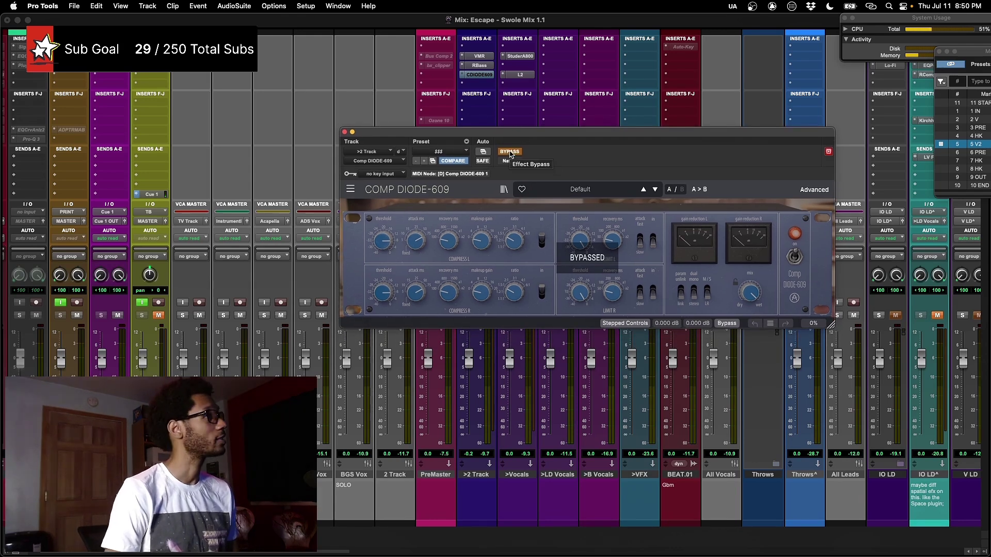
pyautogui.moveTo(510, 153); pyautogui.dragTo(505, 158)
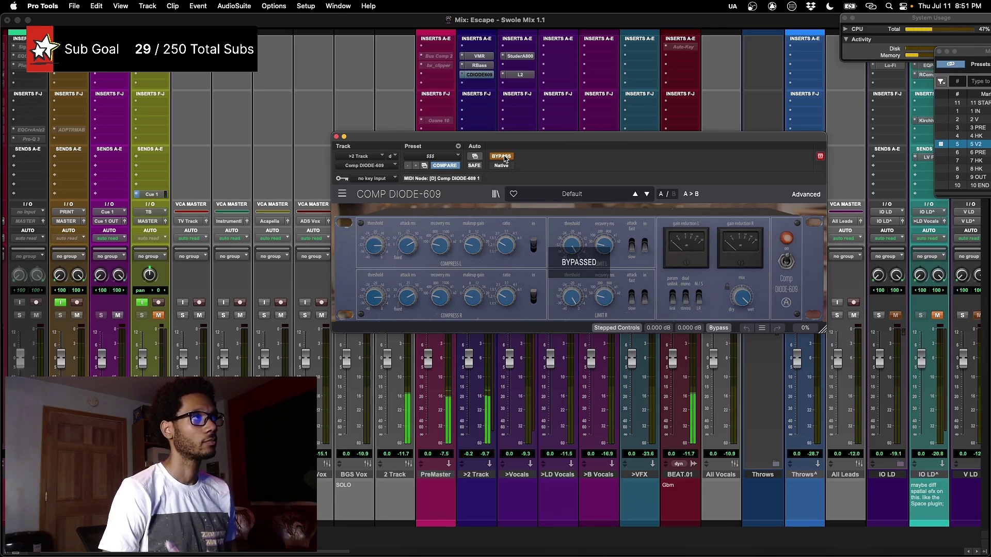
pyautogui.click(505, 159)
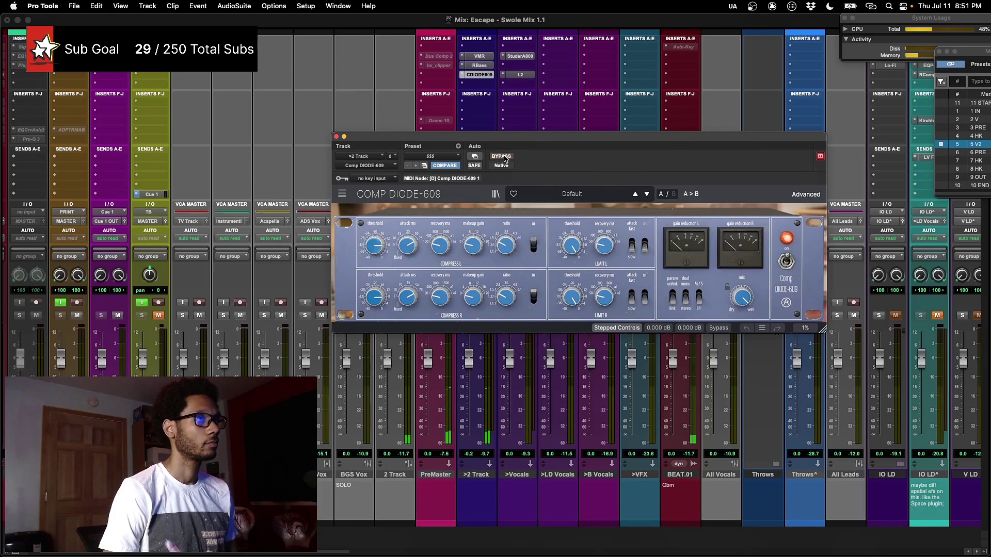
pyautogui.click(505, 158)
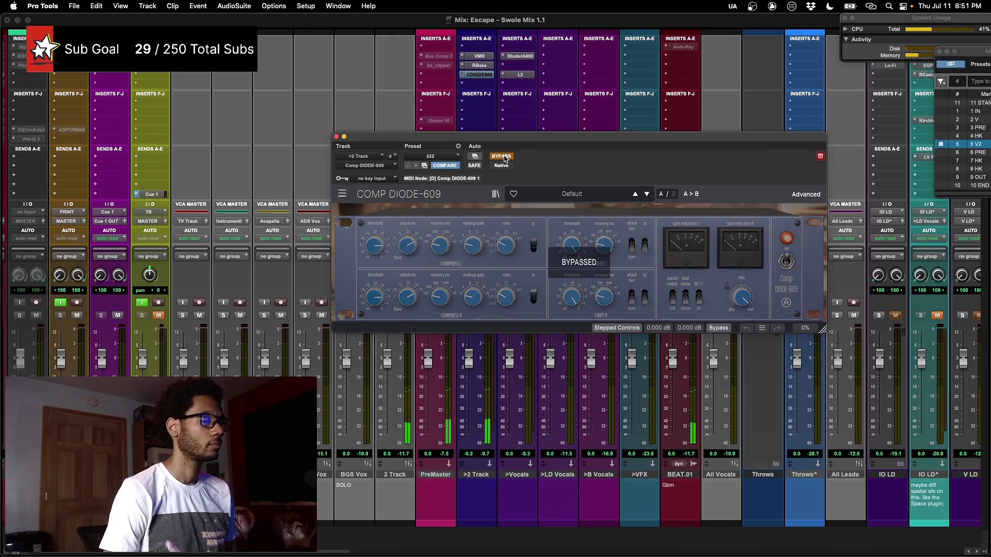
pyautogui.click(504, 158)
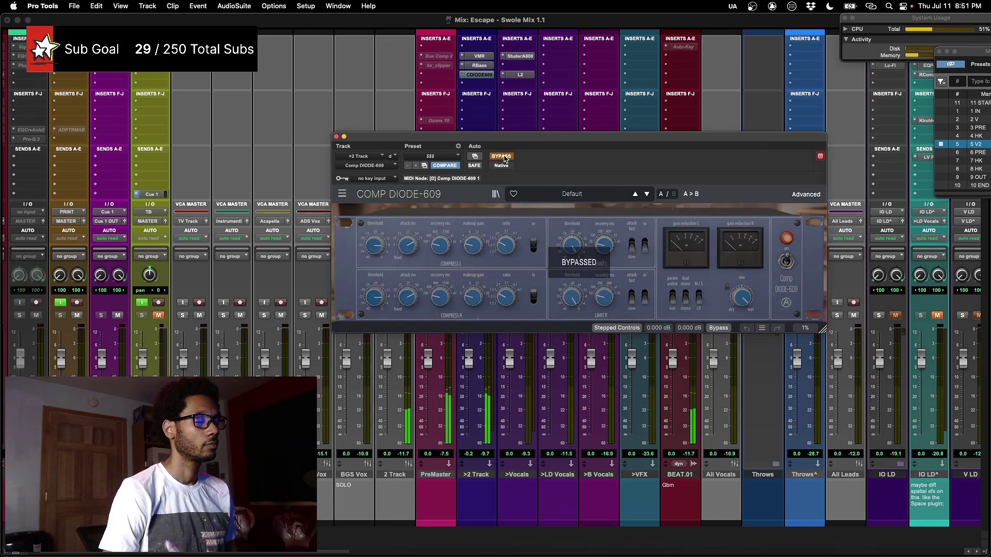
pyautogui.click(503, 156)
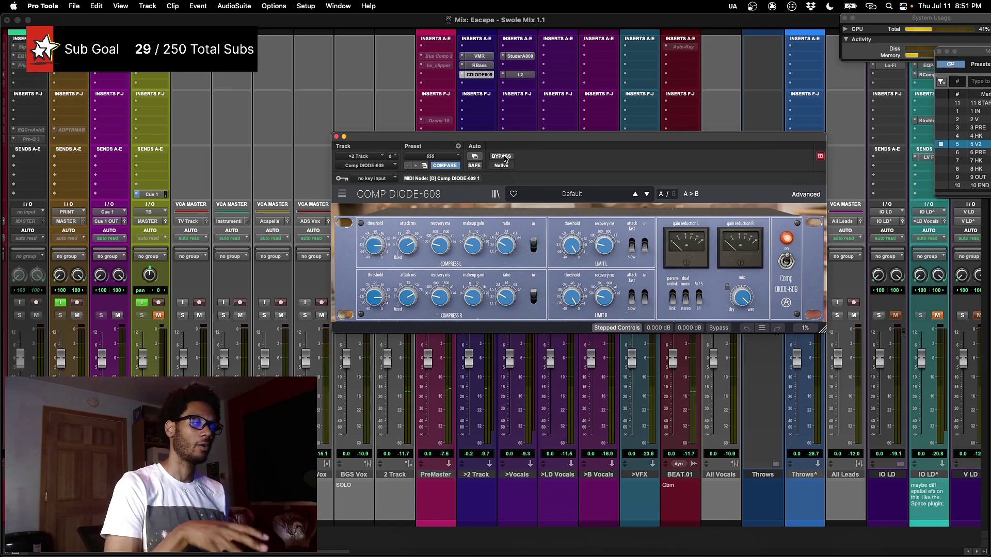
pyautogui.click(336, 137)
pyautogui.hscroll(-1, 480, 80)
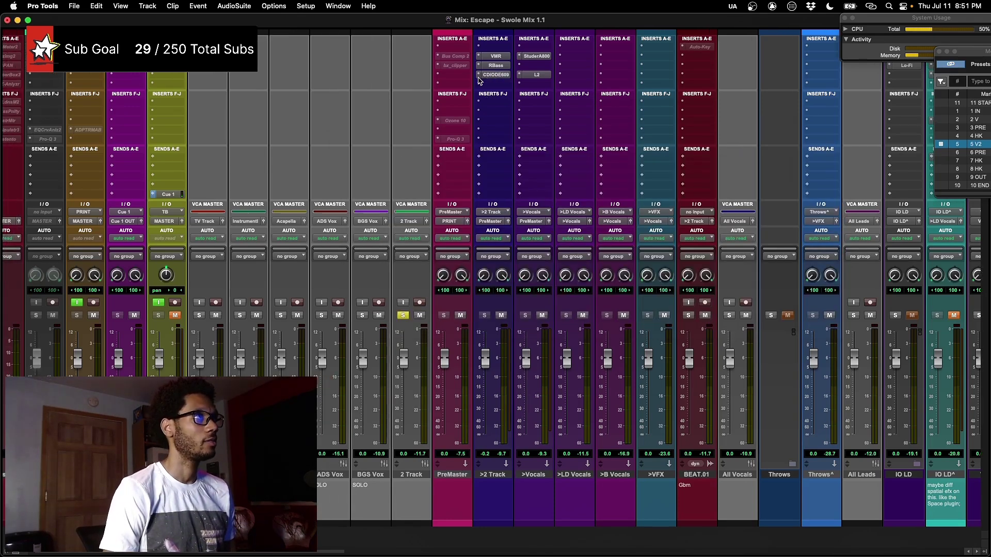
# - Activate Bus Compressor 2 on the PreMaster and compare the full mix with it bypassed and active, leaving it active
pyautogui.click(464, 58)
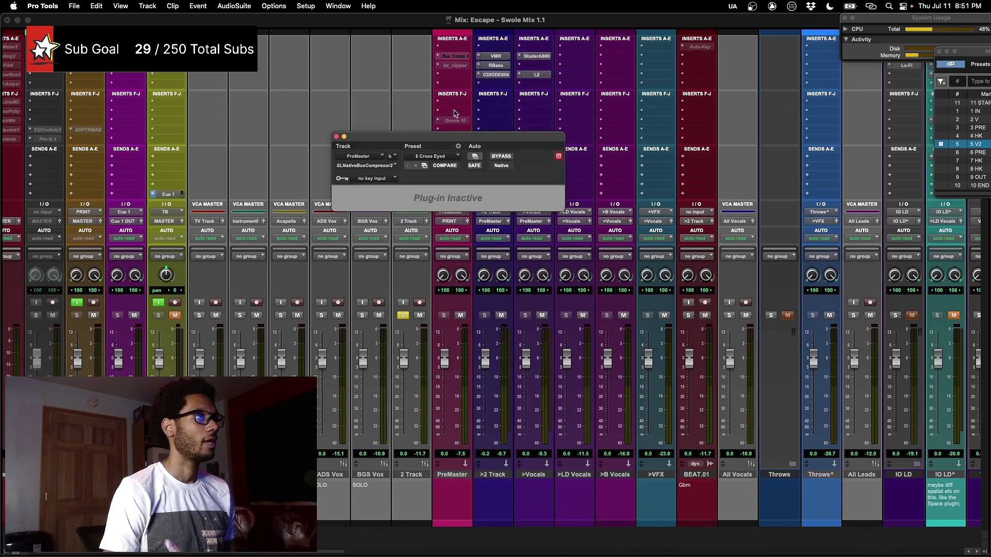
pyautogui.moveTo(469, 135); pyautogui.dragTo(601, 109)
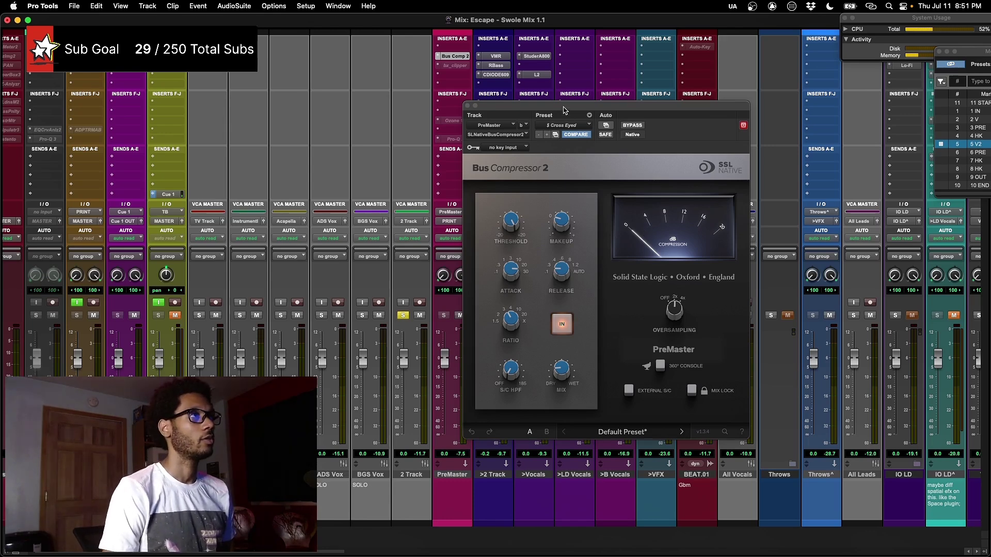
pyautogui.moveTo(564, 110); pyautogui.dragTo(639, 119)
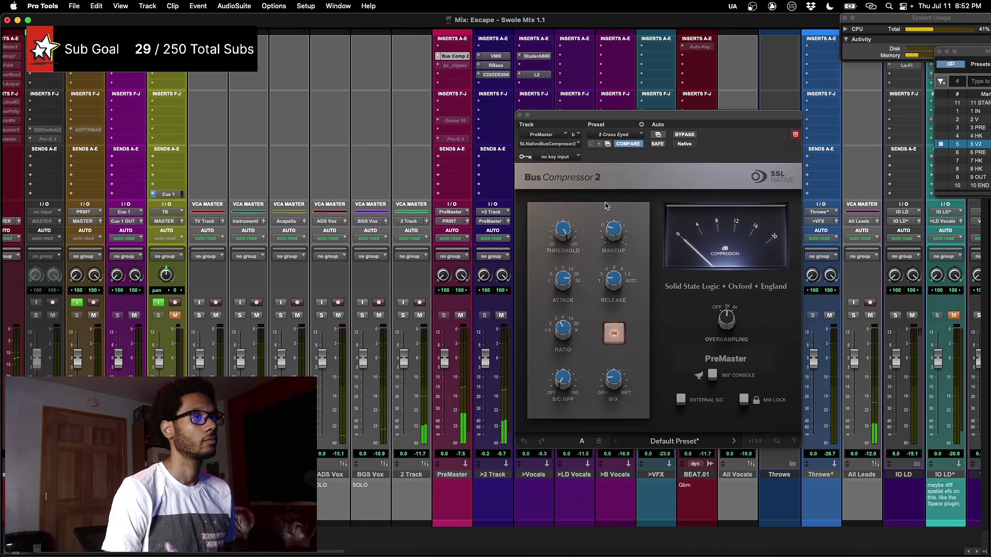
pyautogui.click(686, 135)
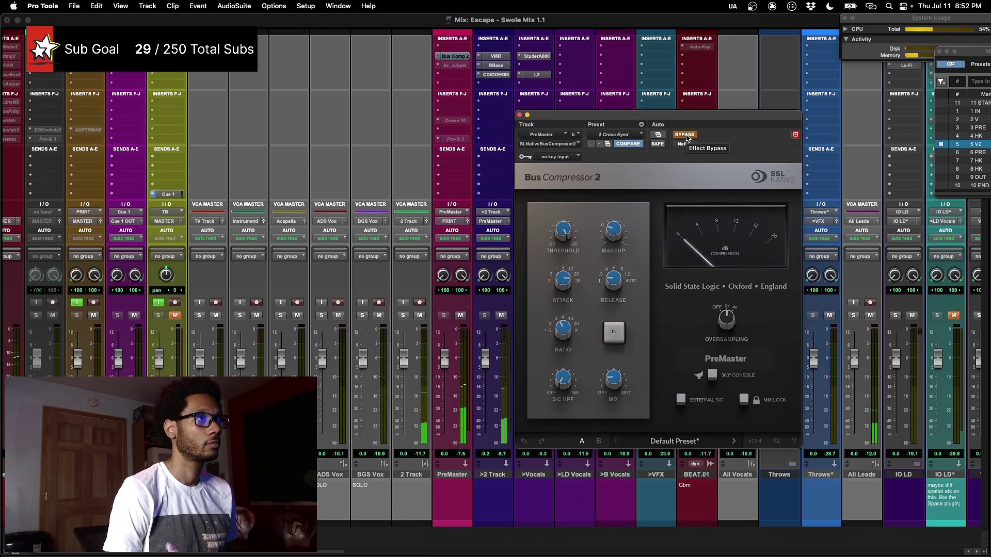
pyautogui.click(685, 135)
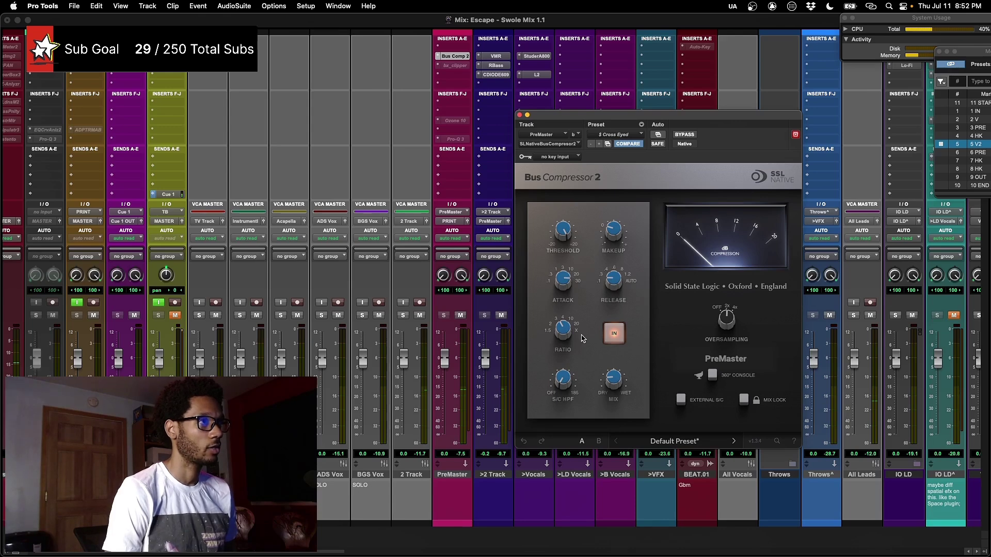
pyautogui.moveTo(619, 387)
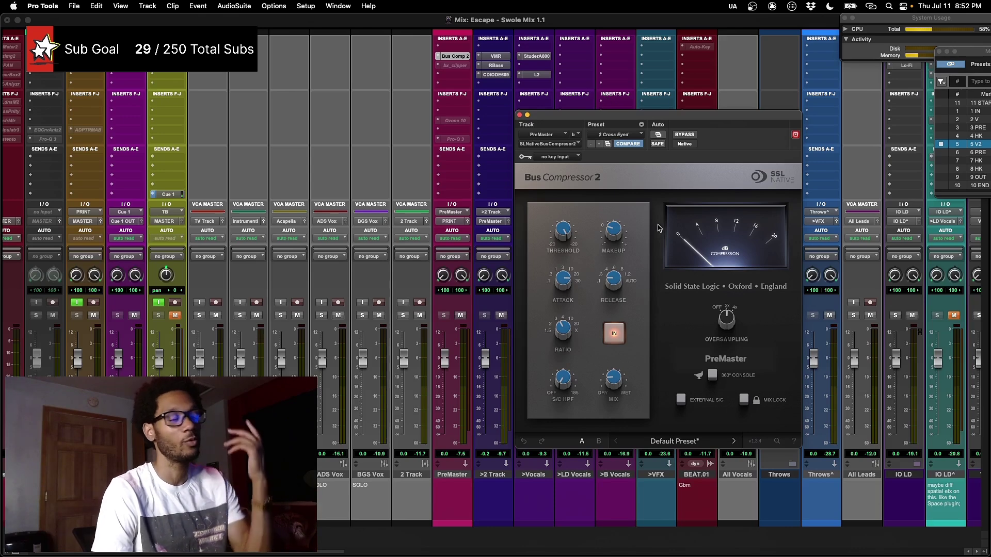
# - Activate bx_clipper on the PreMaster, compare the mix with it bypassed and active during playback, and close it while active
pyautogui.click(461, 68)
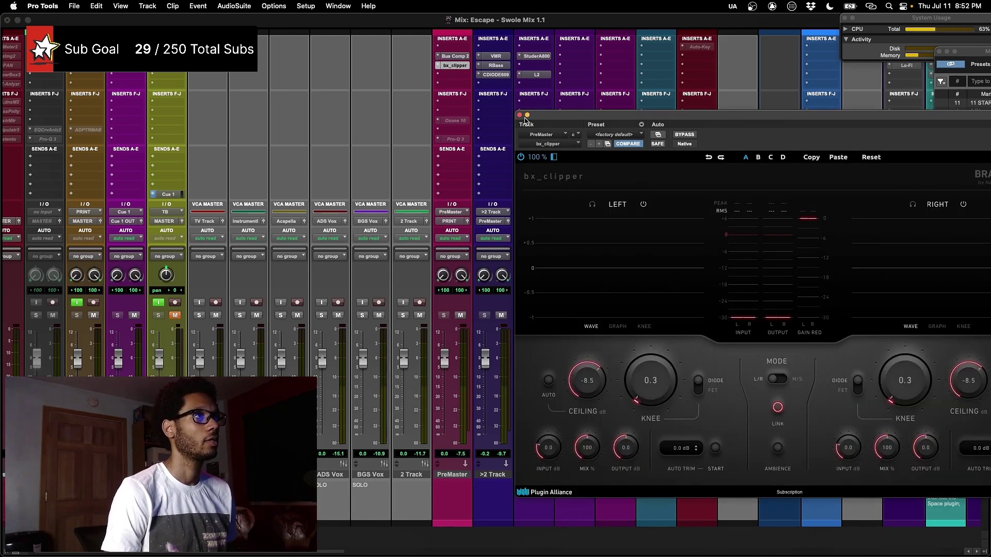
pyautogui.moveTo(592, 119); pyautogui.dragTo(483, 101)
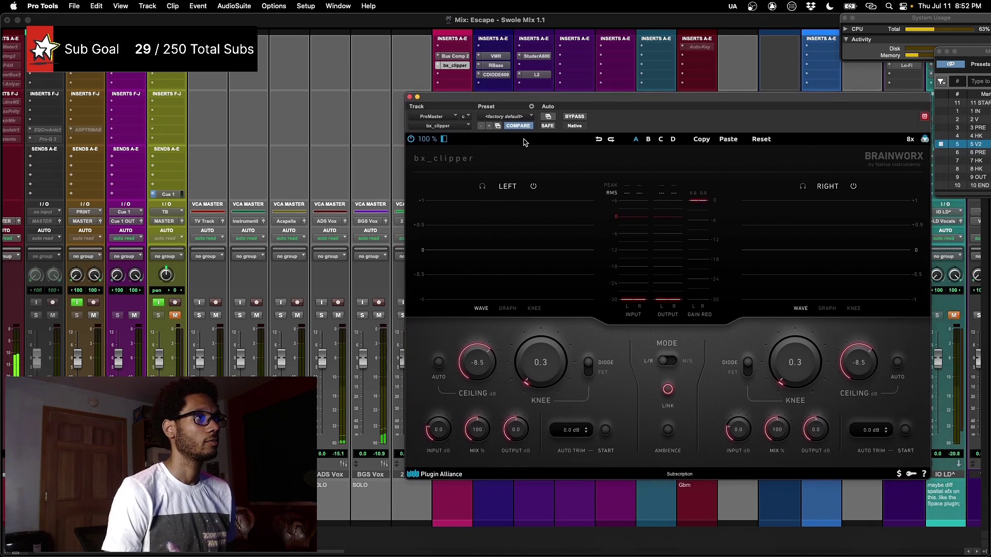
pyautogui.click(575, 117)
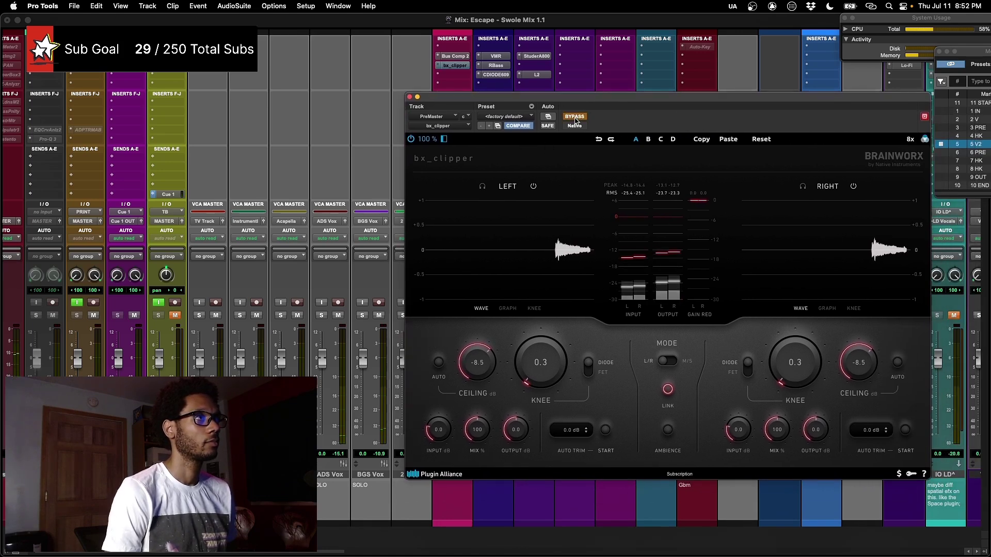
pyautogui.click(574, 117)
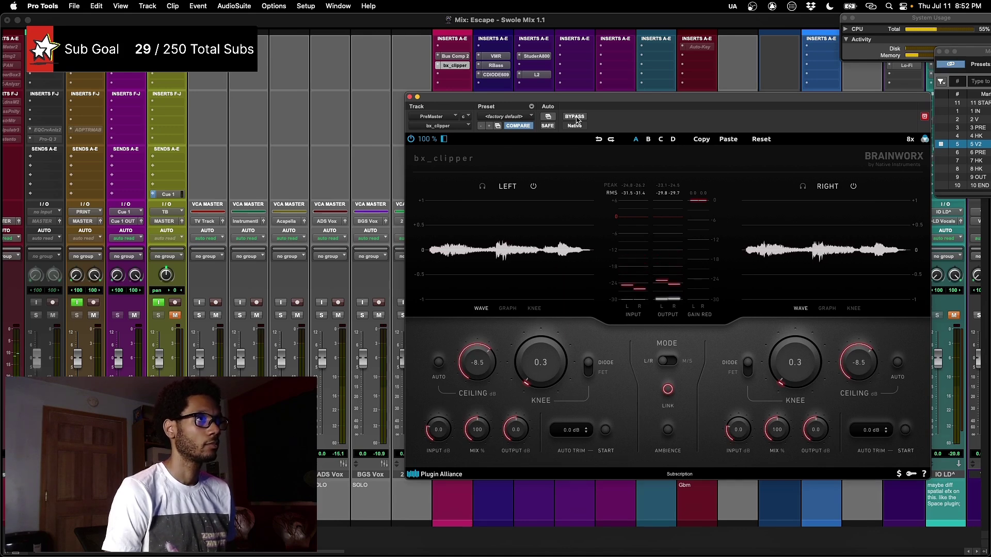
pyautogui.click(575, 118)
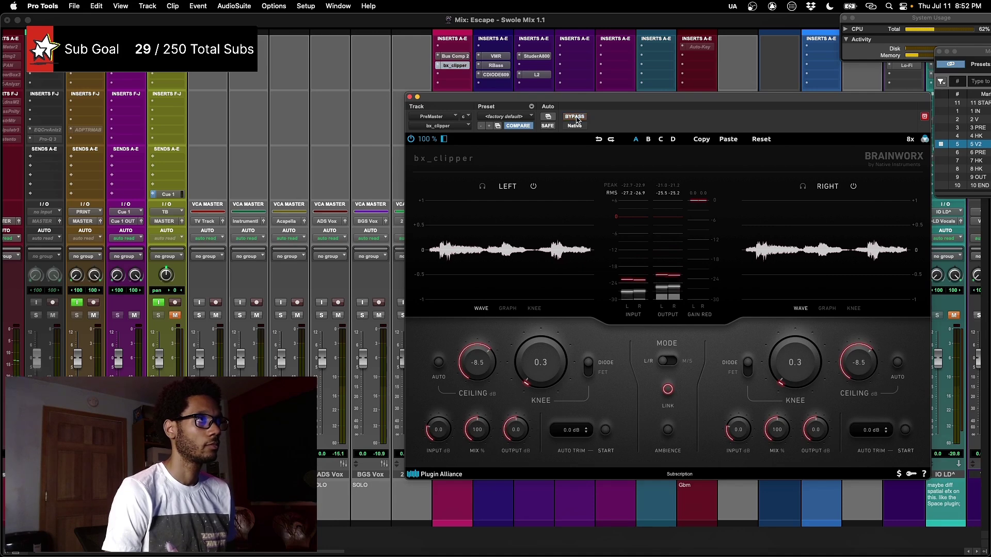
pyautogui.click(575, 118)
pyautogui.moveTo(580, 118); pyautogui.dragTo(592, 113)
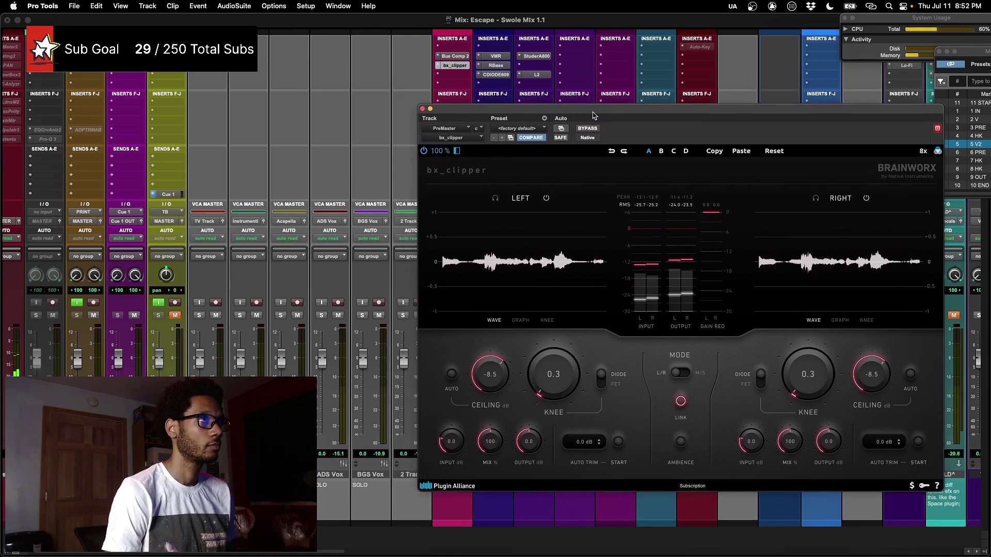
pyautogui.click(459, 67)
pyautogui.click(459, 67)
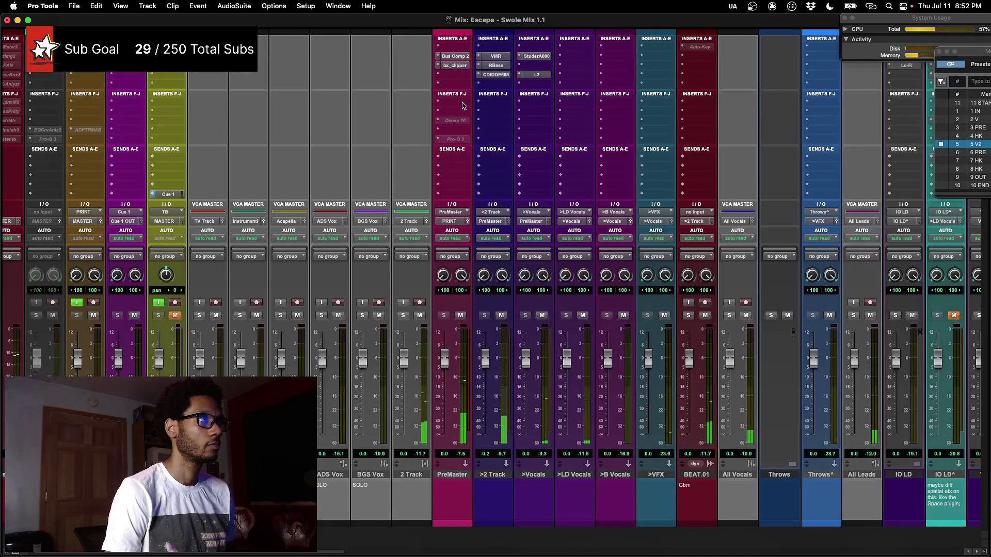
# - Activate Ozone 10 on the PreMaster and open it, moving its window so the whole Maximizer is in view
pyautogui.keyDown('ctrl'); pyautogui.keyDown('super'); pyautogui.click(457, 122); pyautogui.keyUp('super'); pyautogui.keyUp('ctrl')
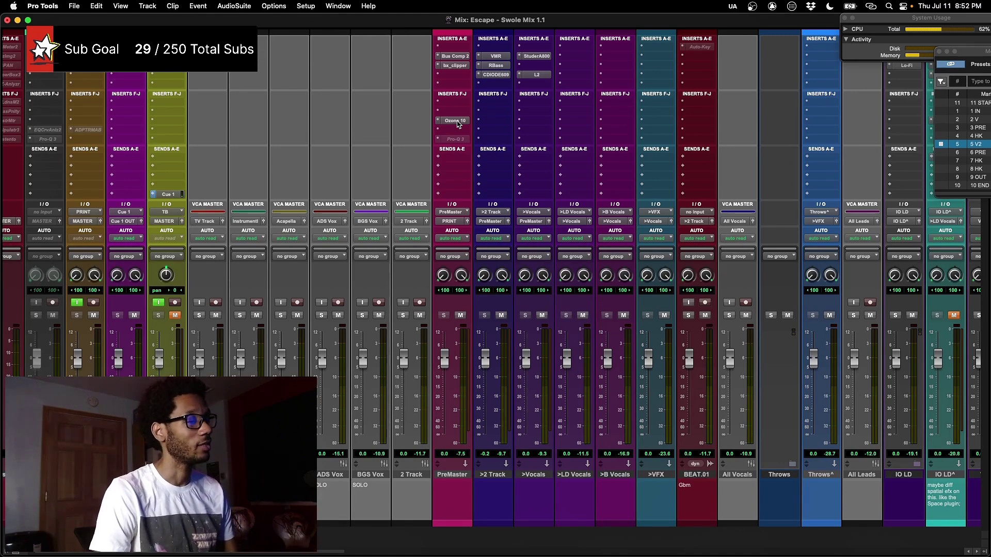
pyautogui.press('super+Tab')
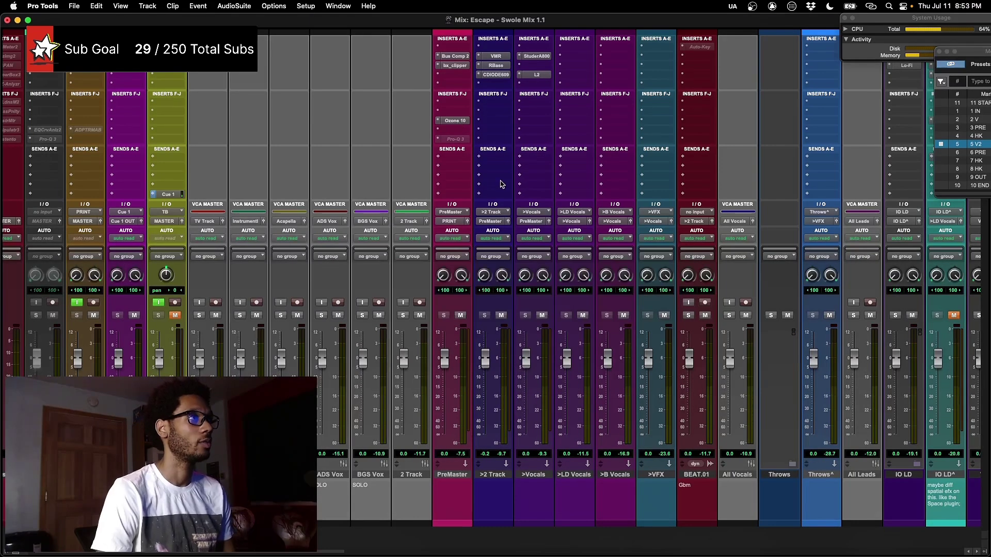
pyautogui.click(452, 120)
pyautogui.moveTo(569, 116); pyautogui.dragTo(483, 114)
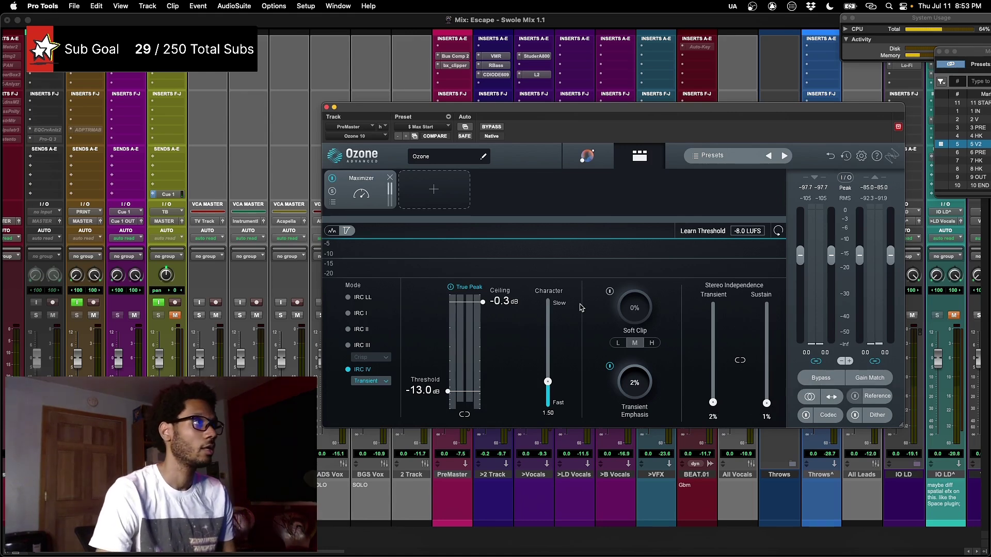
# - Compare the mix with Ozone 10 bypassed and active during playback, ending with it active, and close its window
pyautogui.click(492, 127)
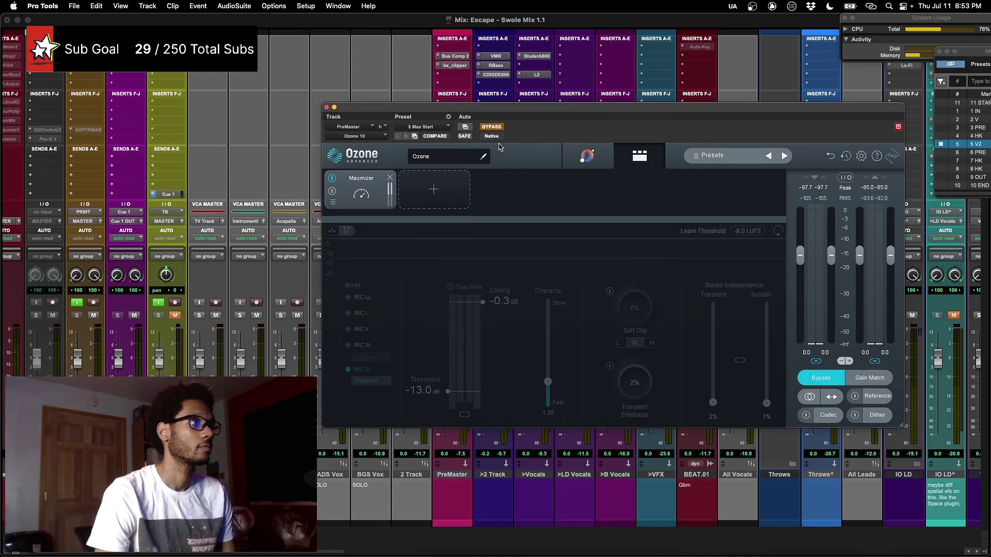
pyautogui.press('space')
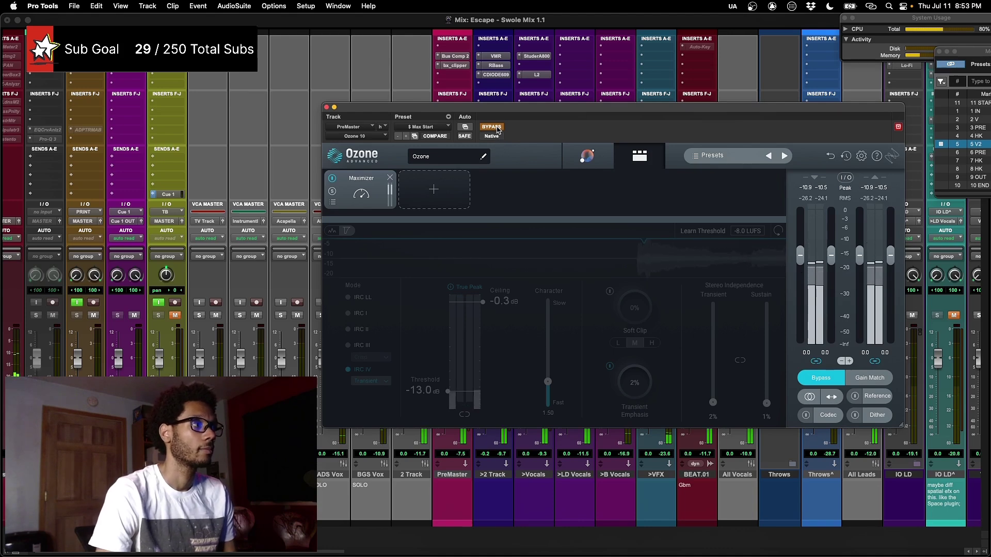
pyautogui.click(497, 128)
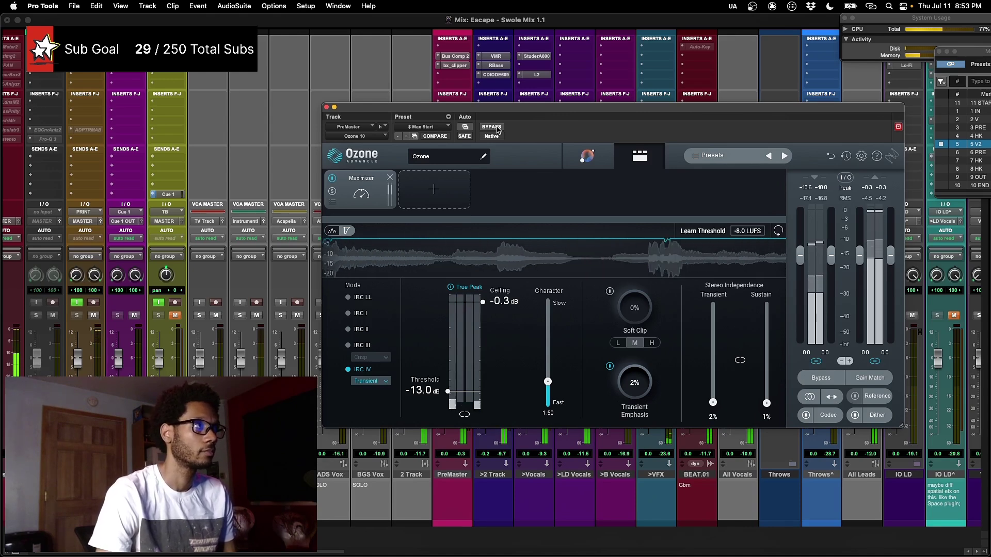
pyautogui.click(498, 129)
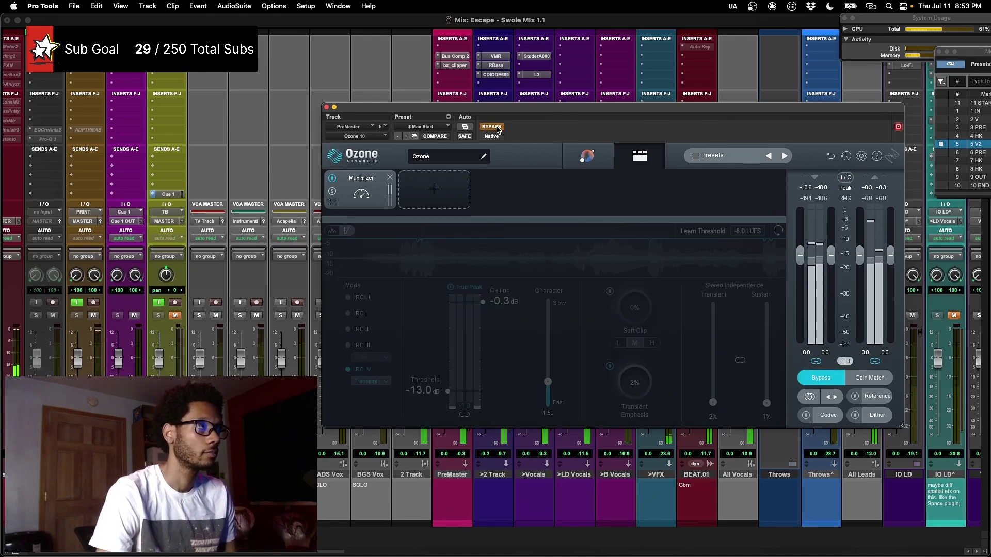
pyautogui.click(499, 129)
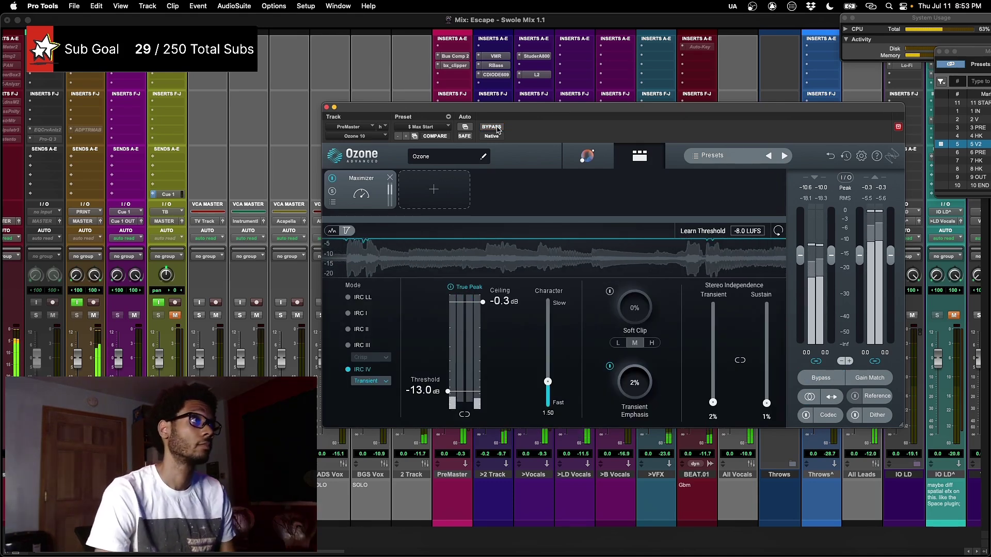
pyautogui.moveTo(480, 110); pyautogui.dragTo(433, 137)
pyautogui.click(458, 124)
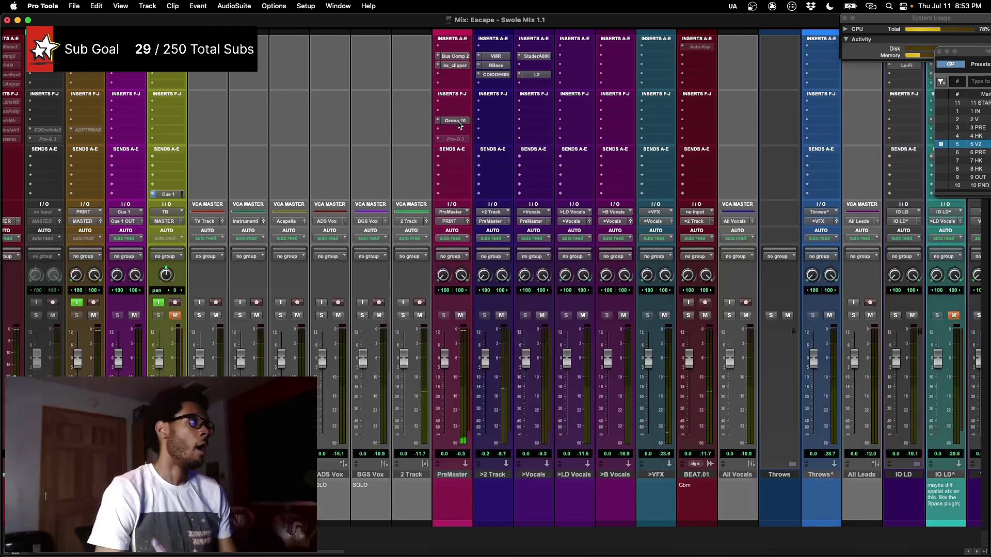